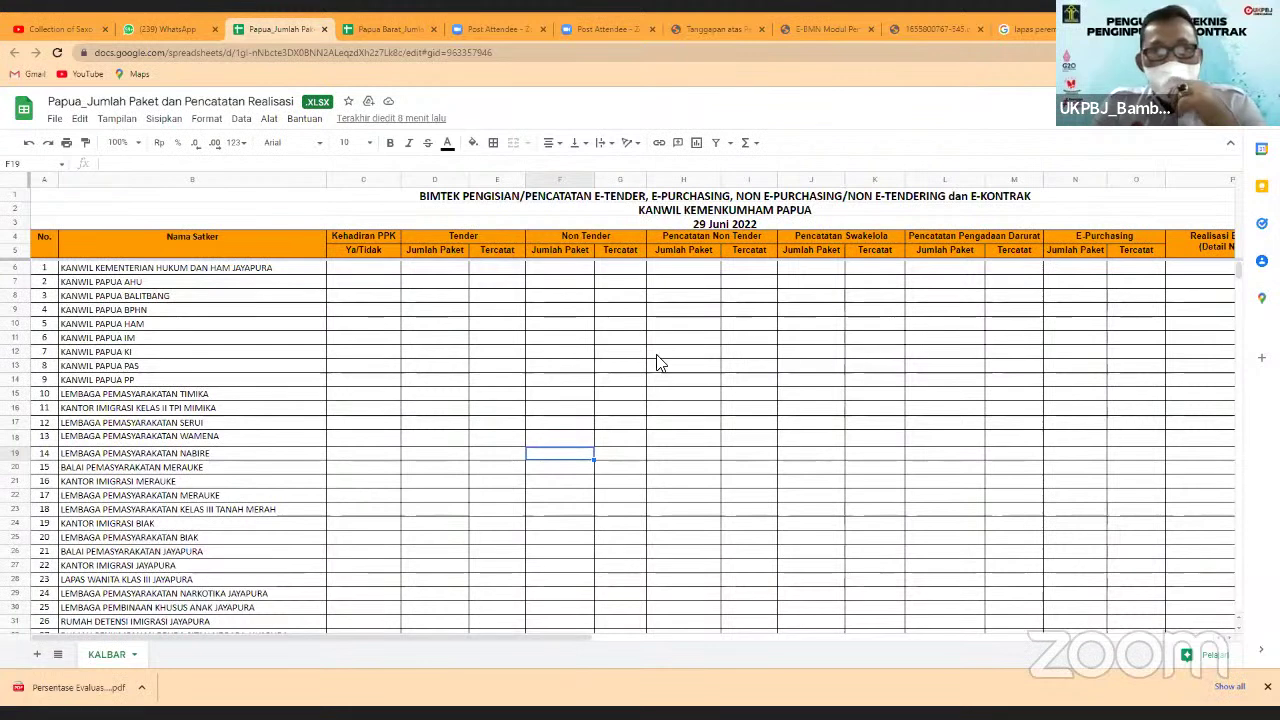
Use Ganti nama on the KALBAR sheet tab to rename it PAPUA
click(473, 395)
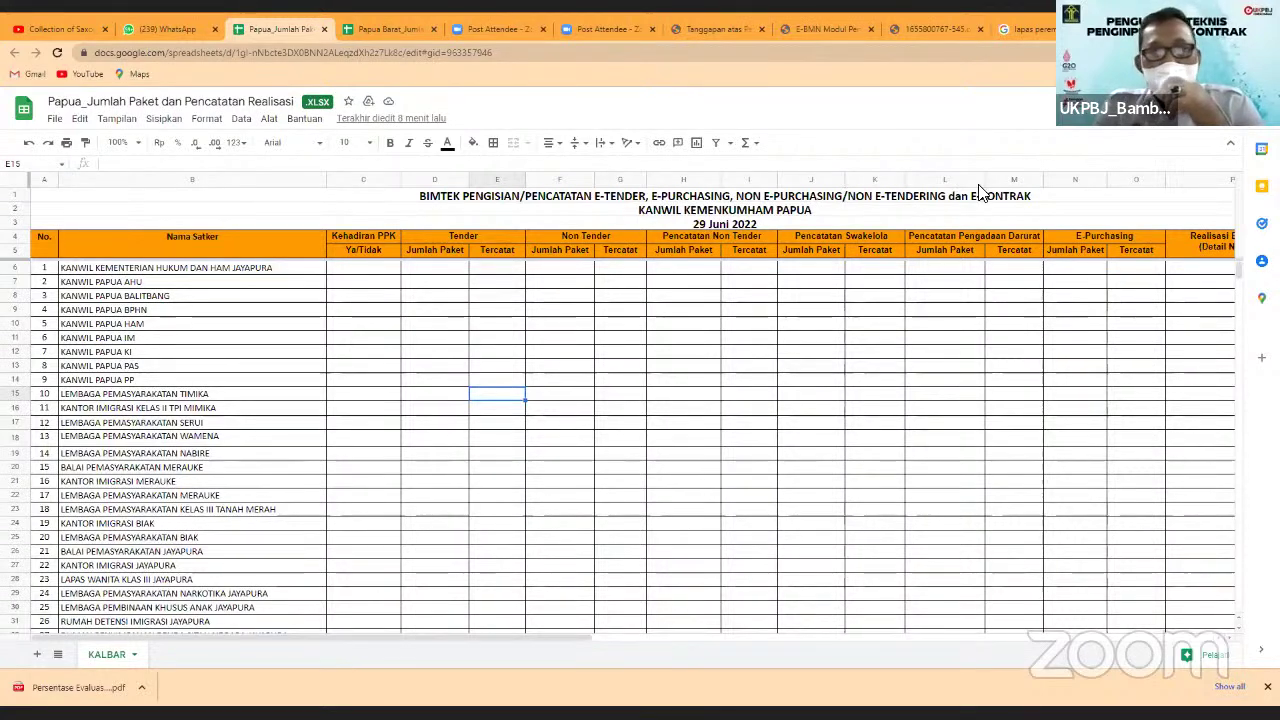
click(134, 654)
click(138, 510)
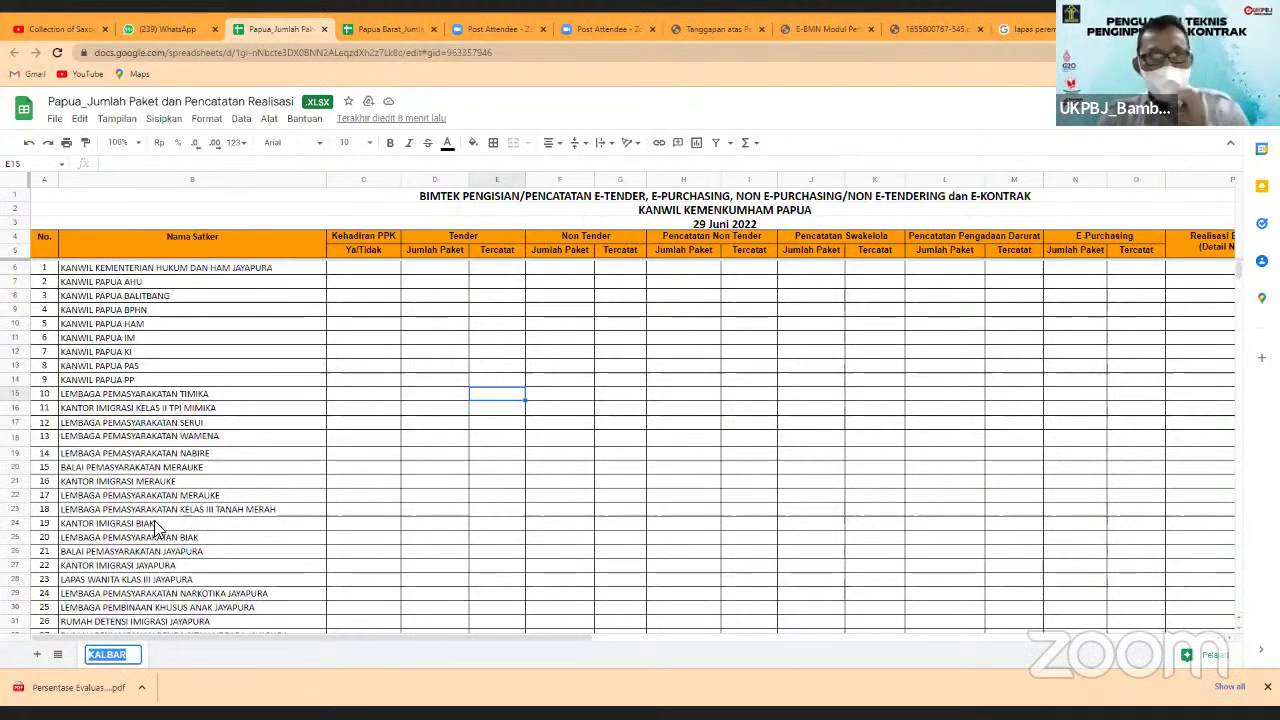
text(PAPUA)
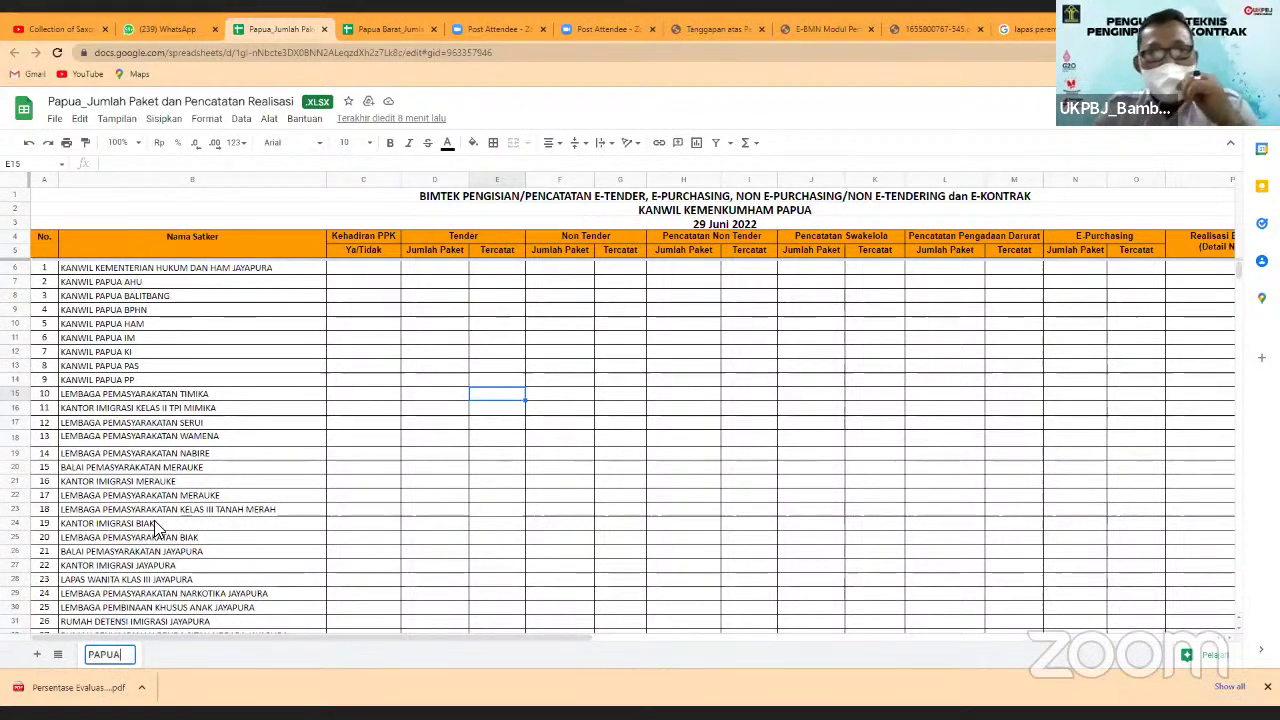
key(Return)
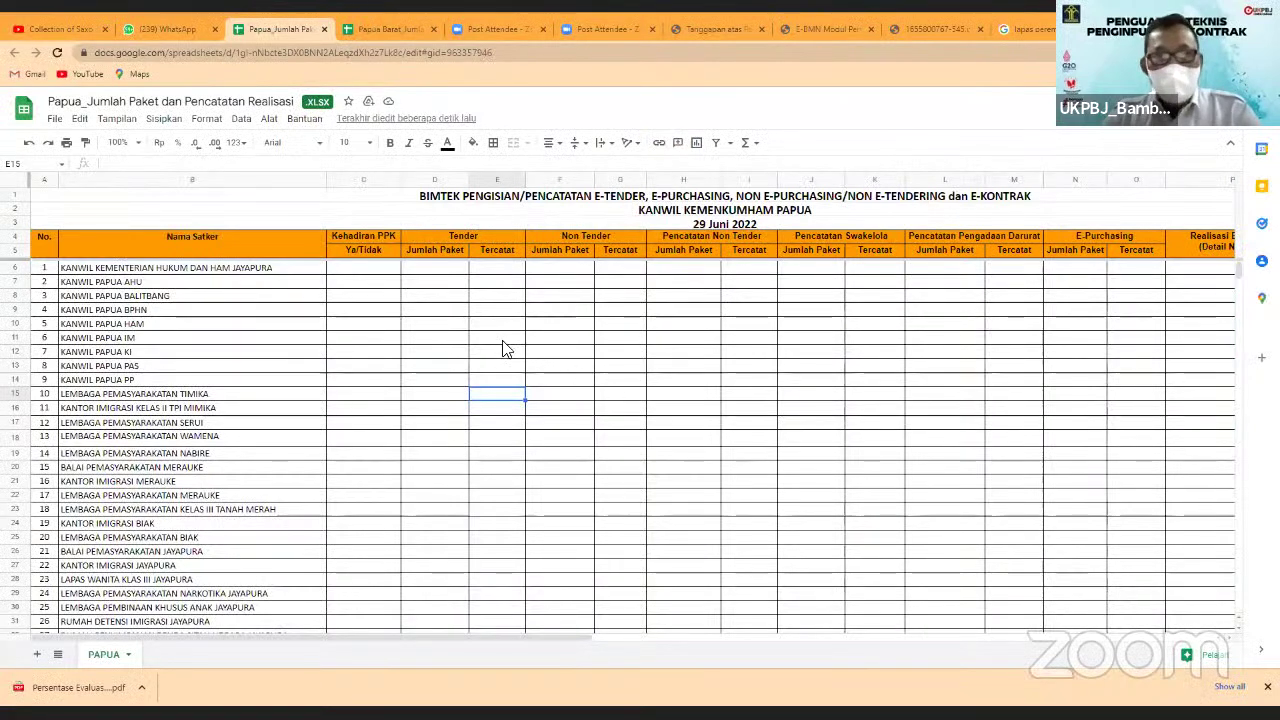
Close Chrome's finished-download bar so the PAPUA sheet's TOTAL row fits on screen
click(488, 339)
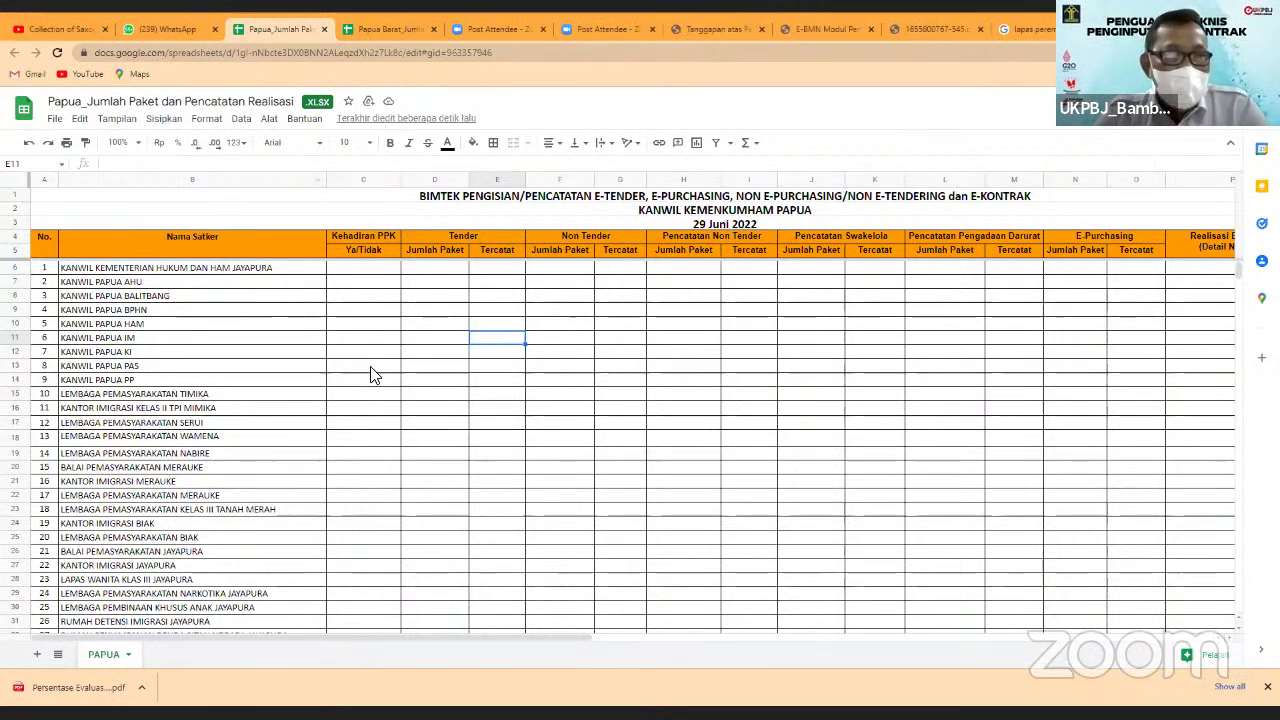
scroll(370, 375, down, 1)
scroll(370, 375, down, 1)
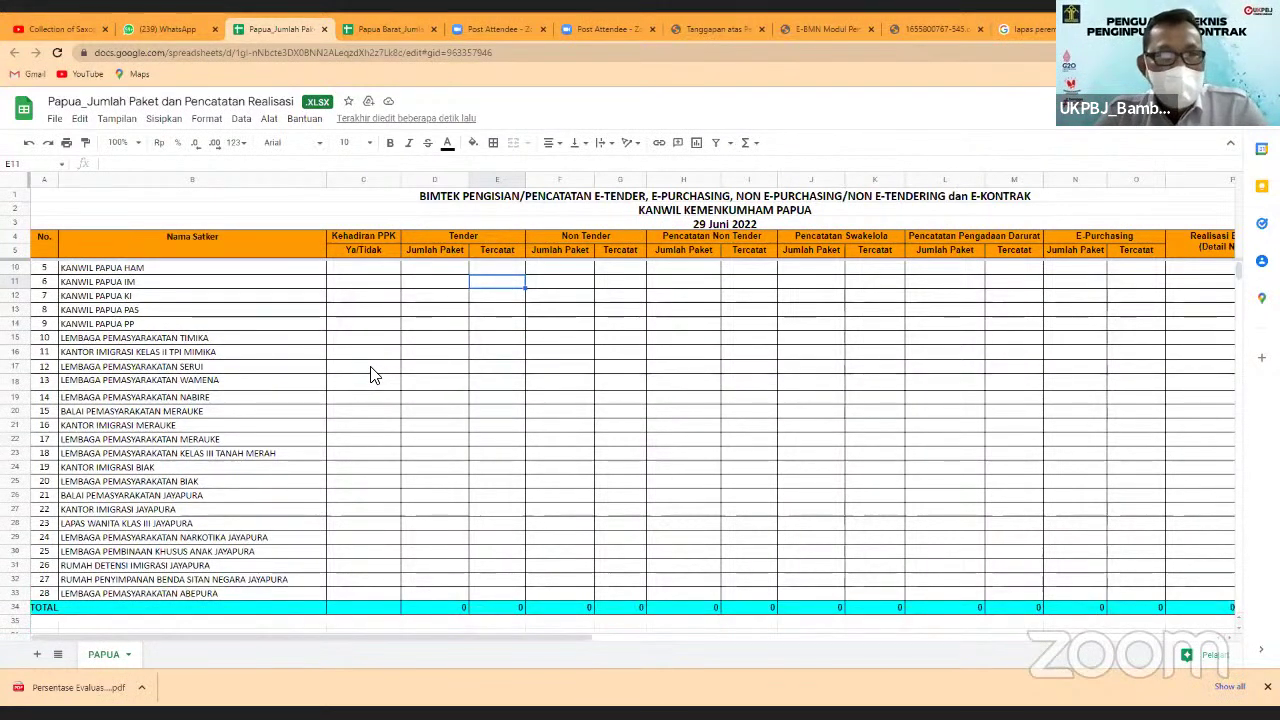
scroll(370, 375, up, 1)
scroll(370, 375, up, 1)
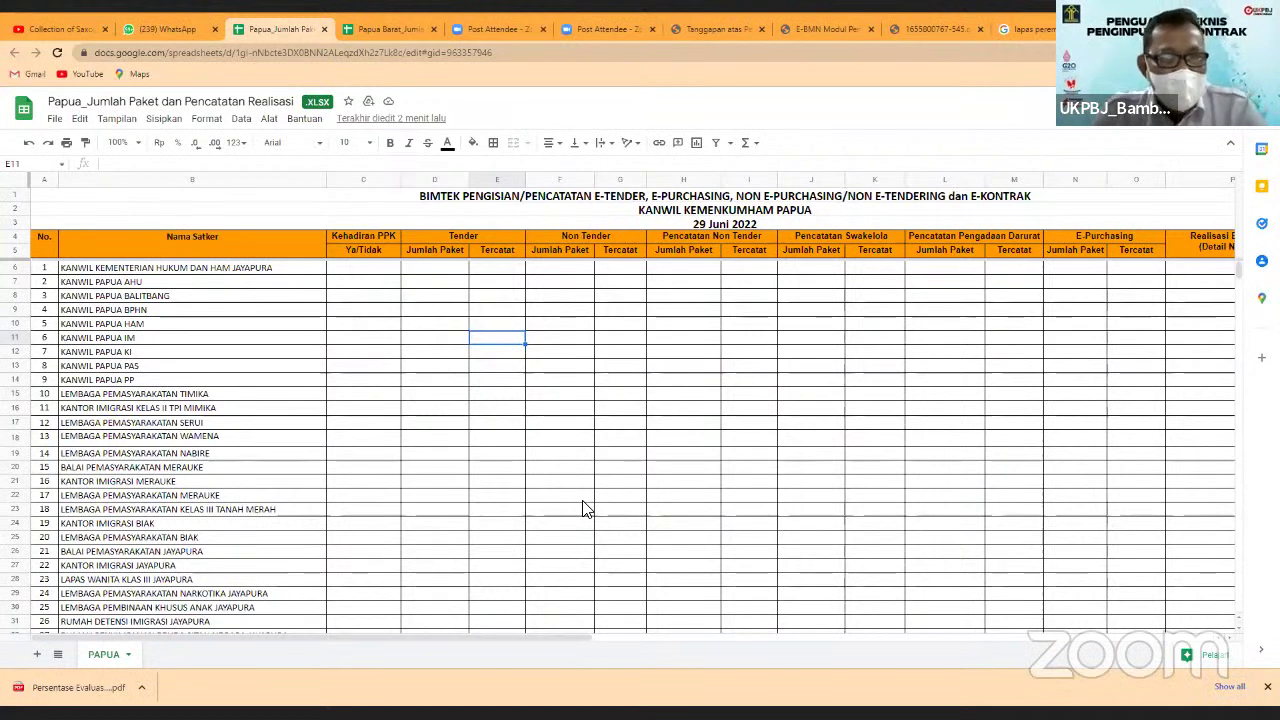
scroll(585, 511, down, 1)
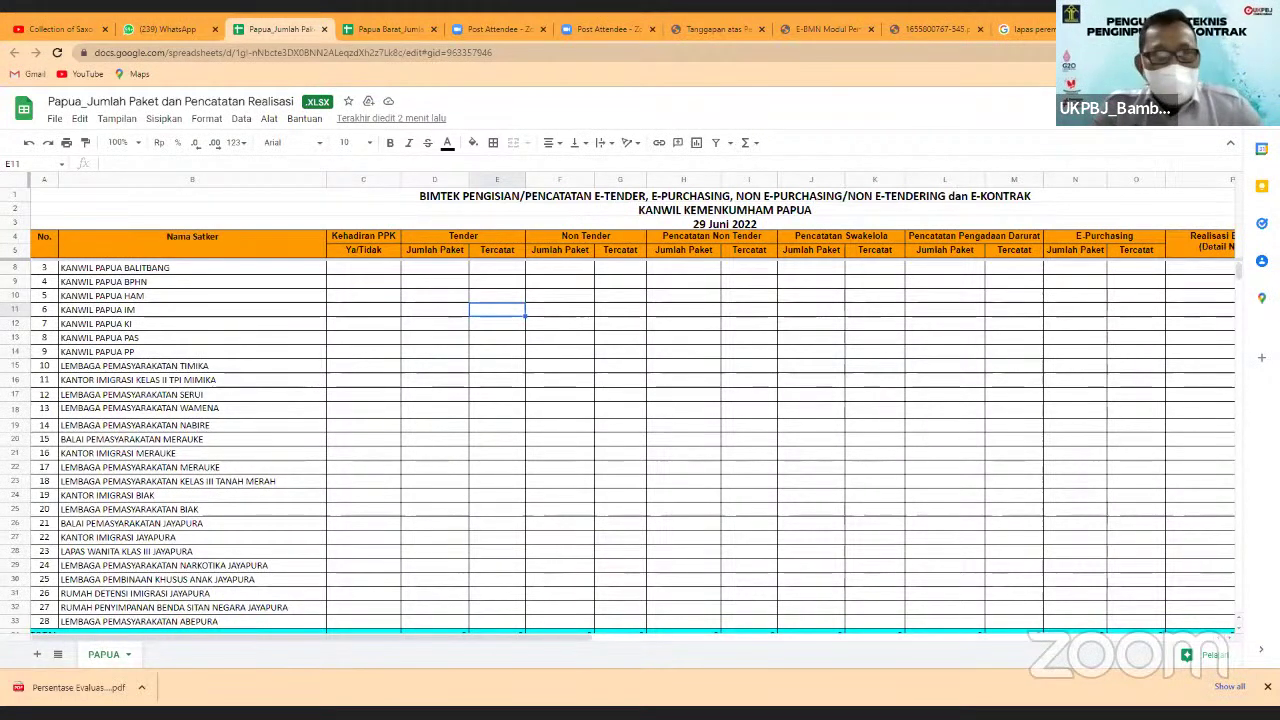
click(1267, 687)
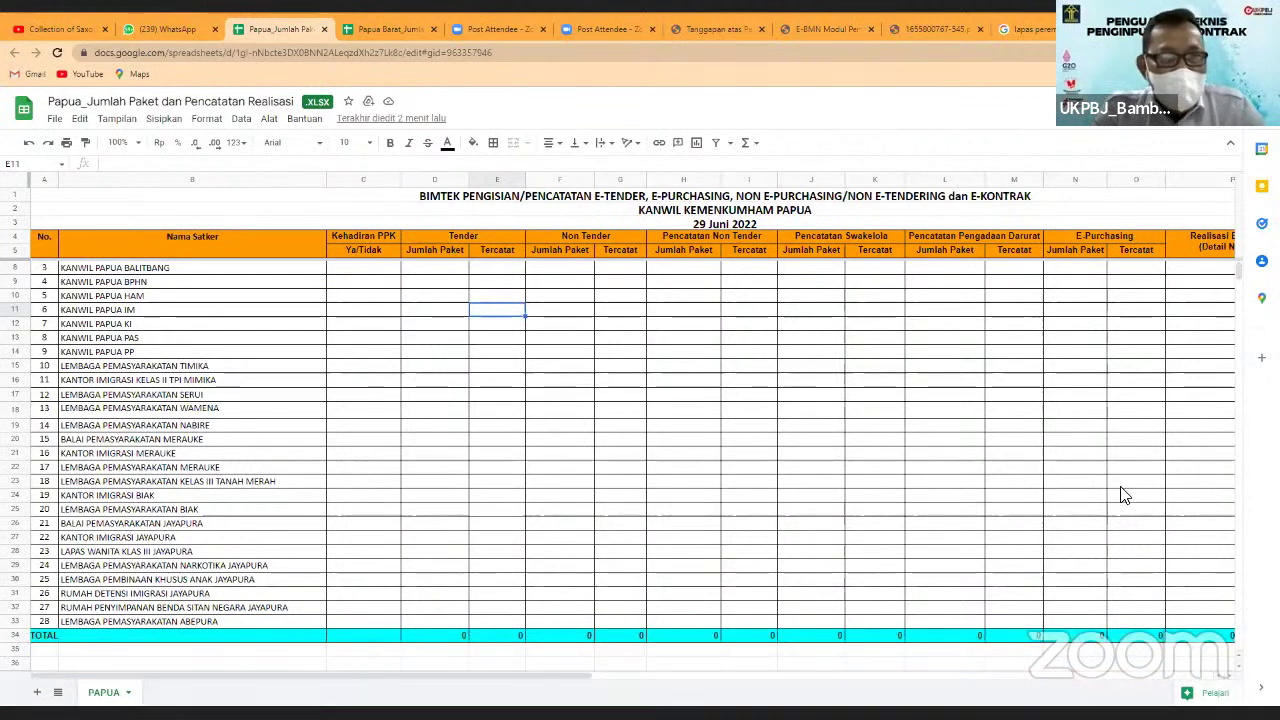
scroll(1000, 466, up, 1)
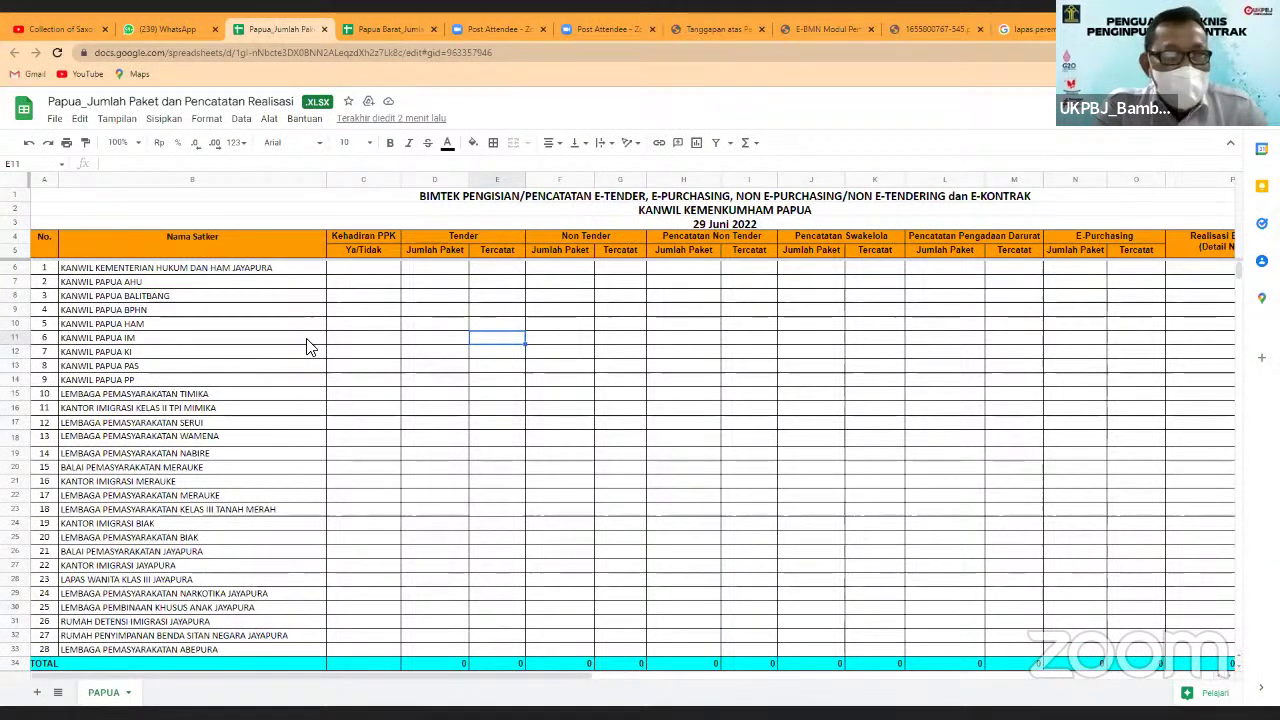
click(450, 380)
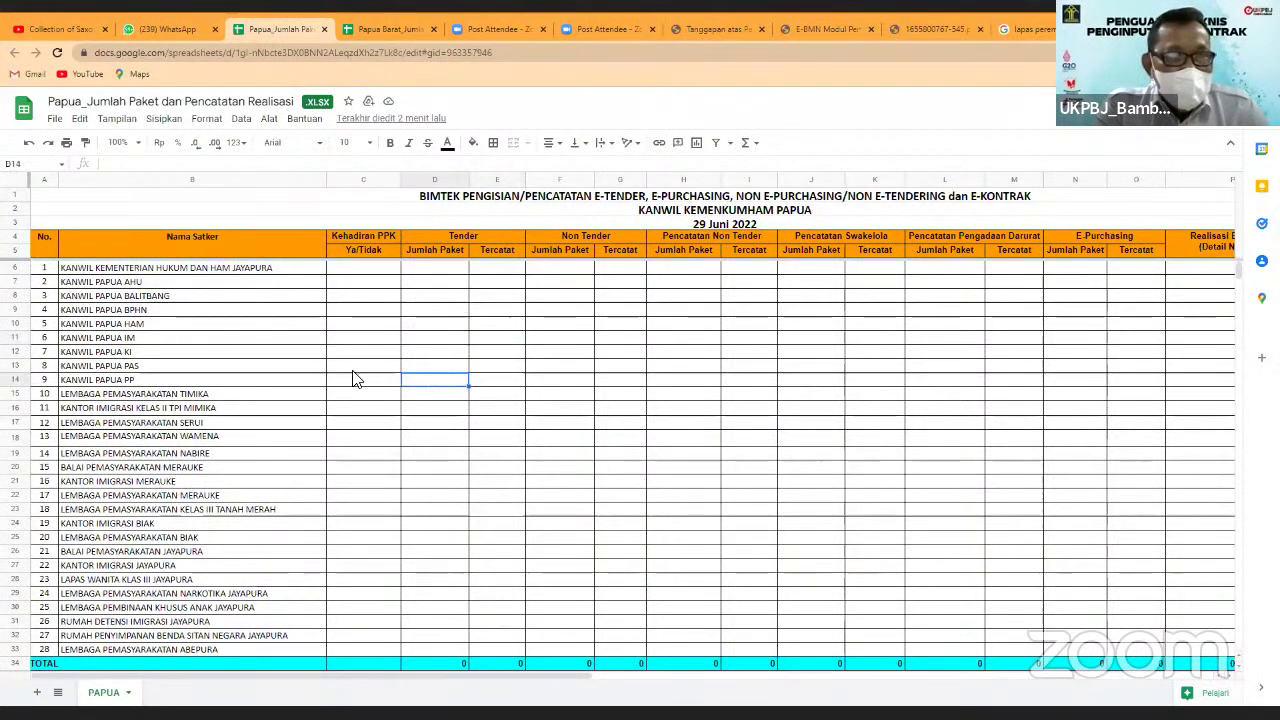
Set the PAPUA sheet's zoom to 125% and scroll down to the TOTAL row
click(140, 146)
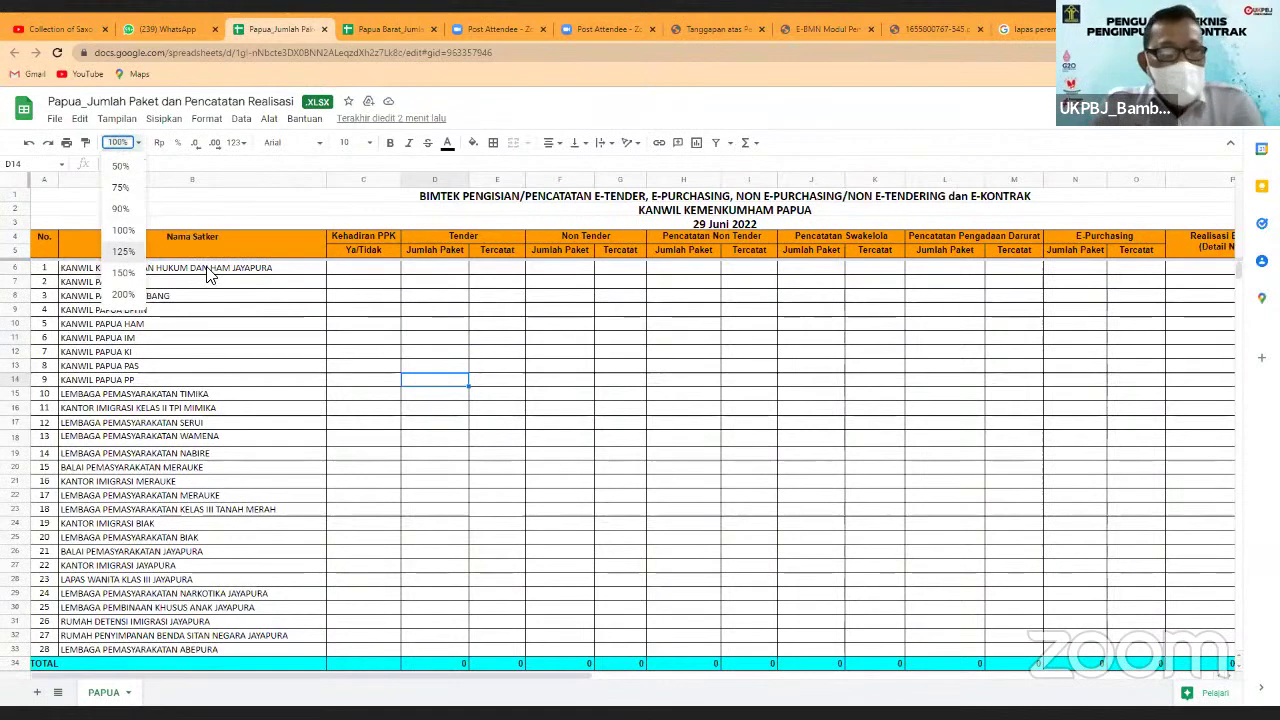
key(Return)
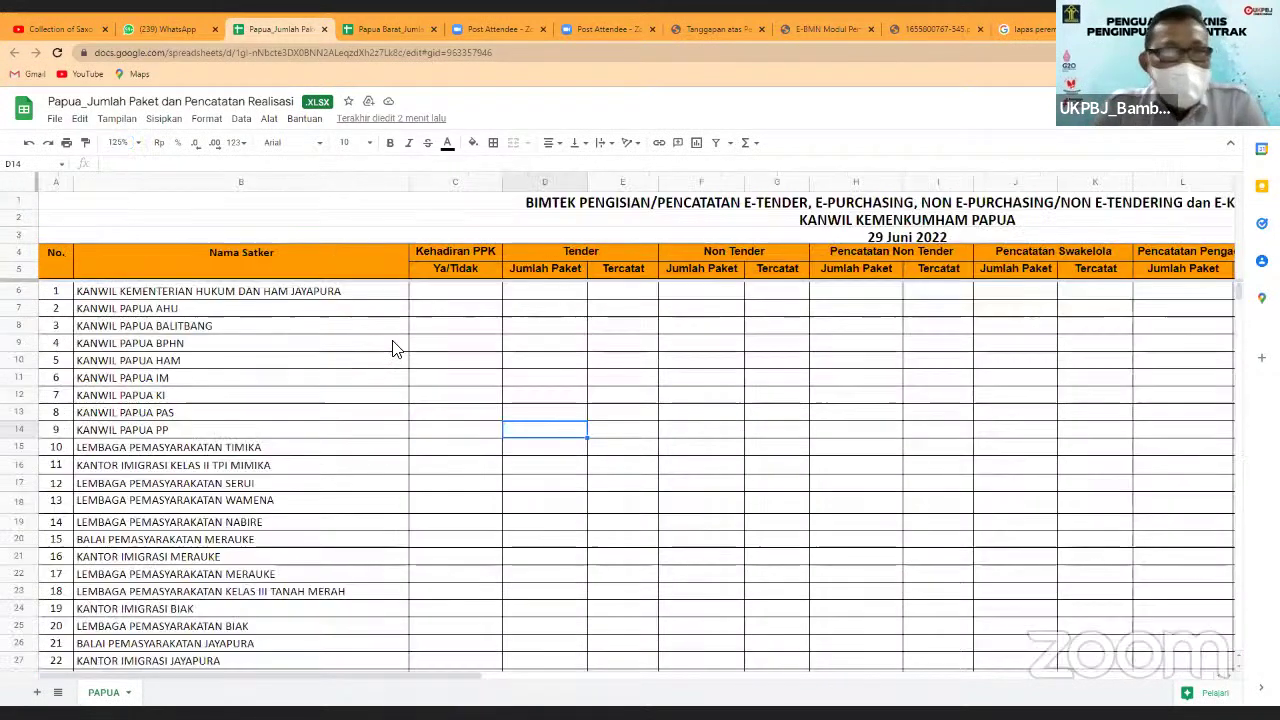
scroll(403, 345, down, 1)
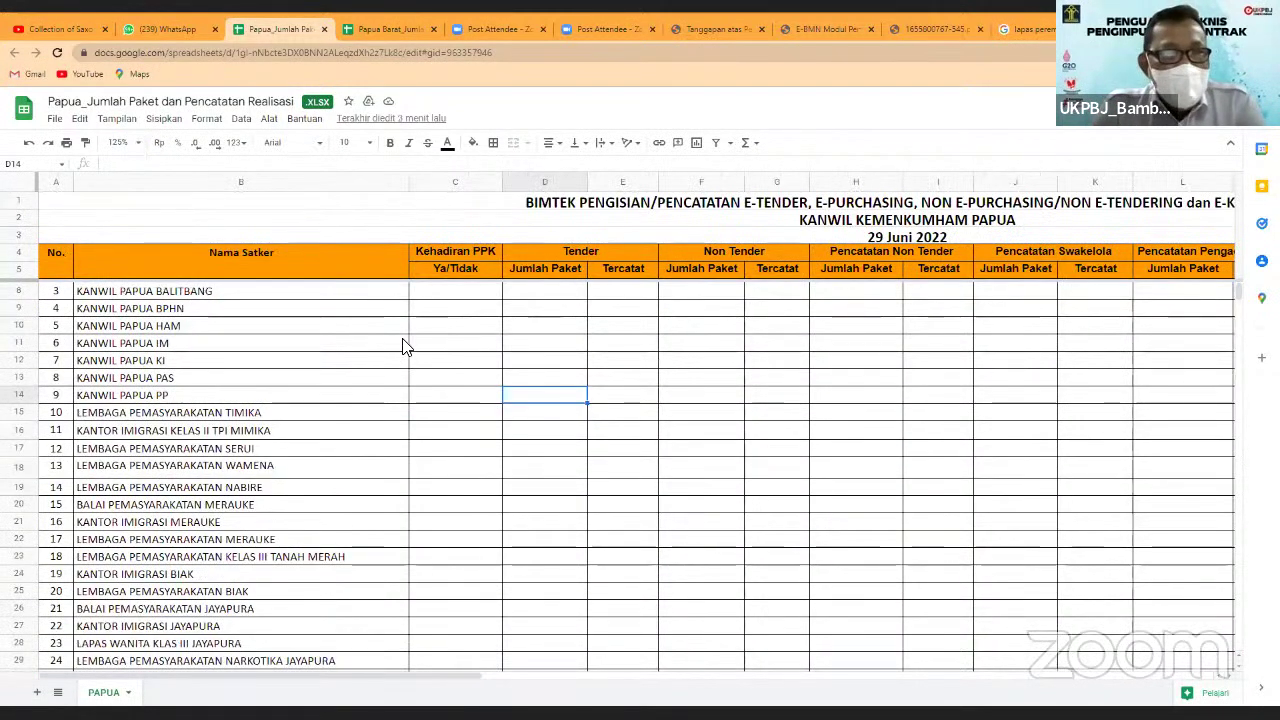
scroll(405, 346, up, 1)
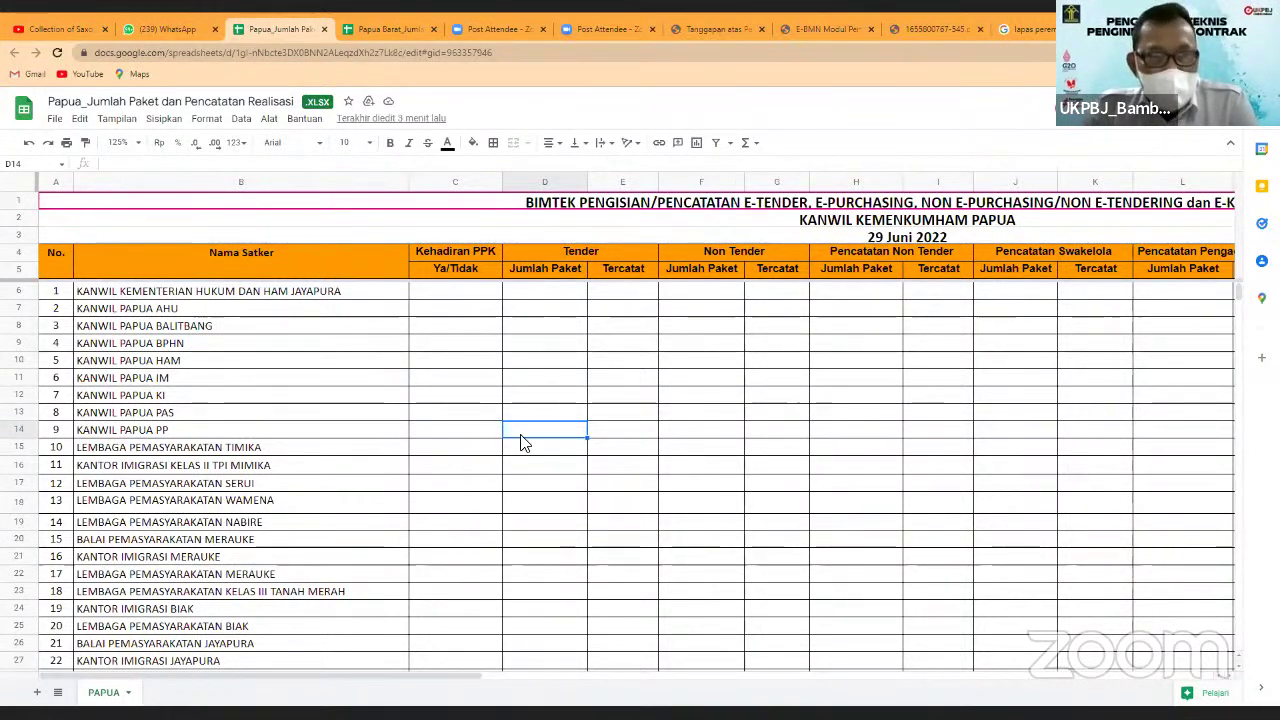
scroll(477, 458, down, 3)
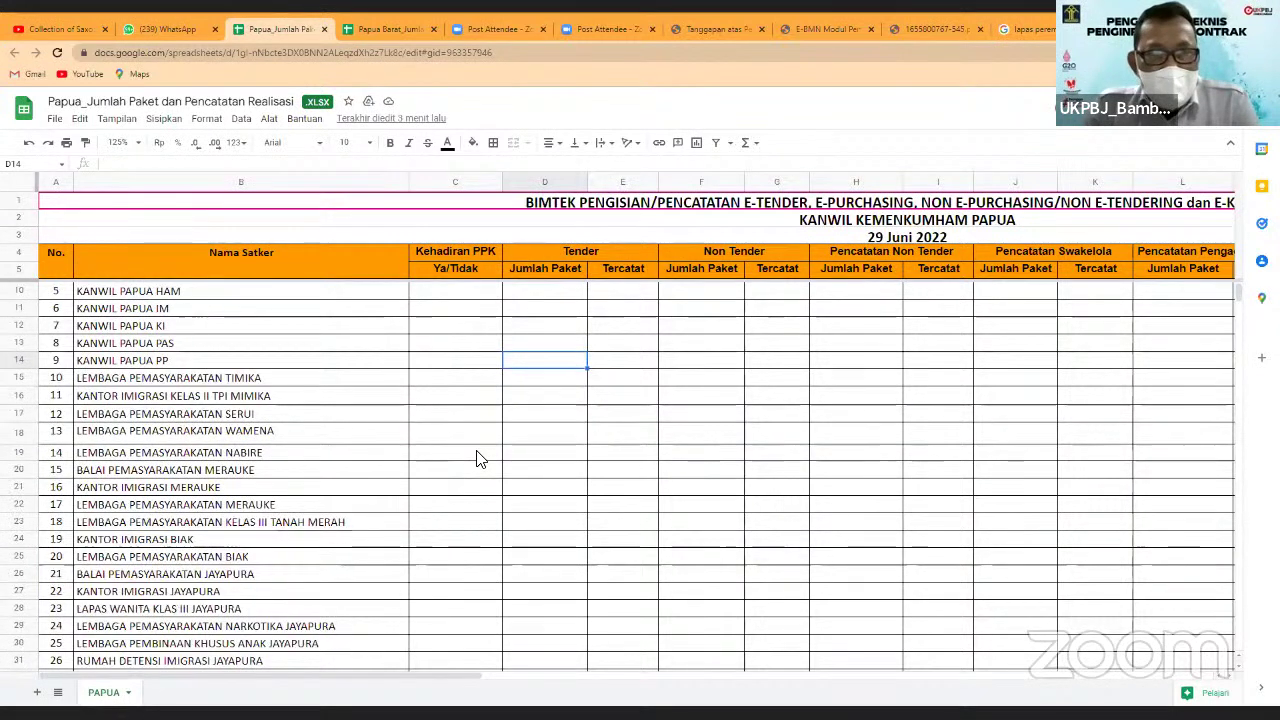
scroll(477, 458, down, 2)
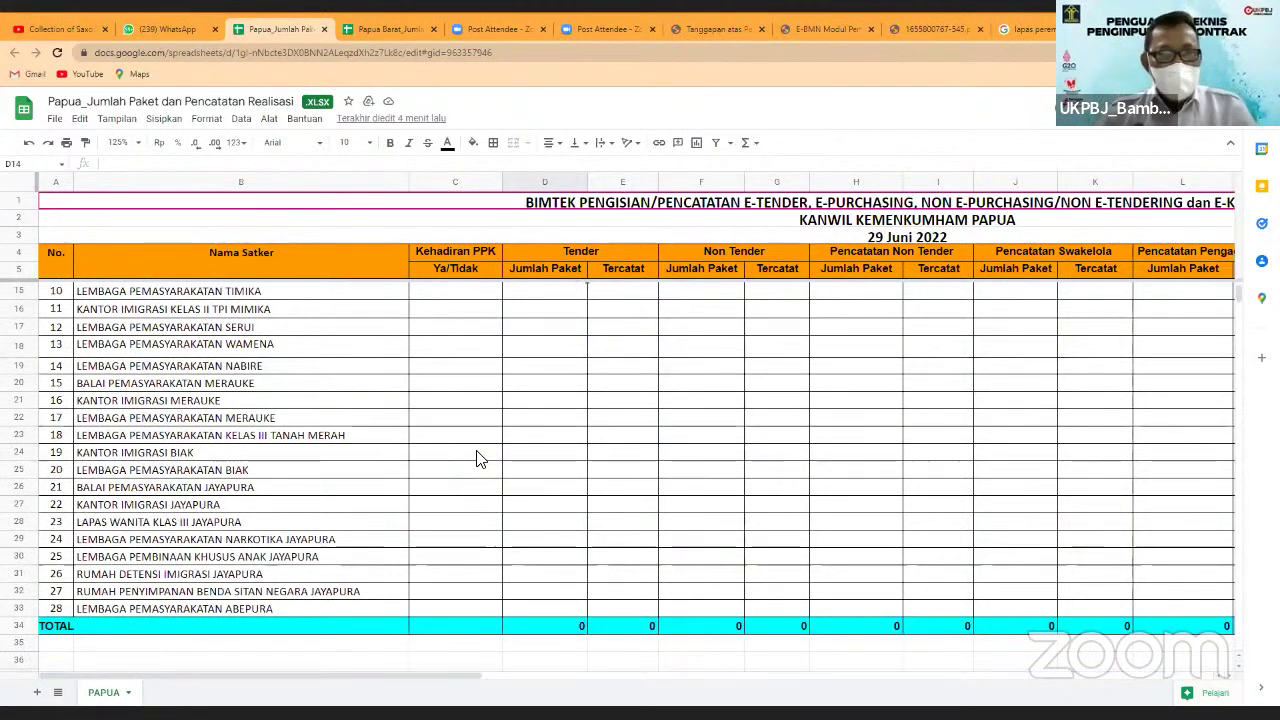
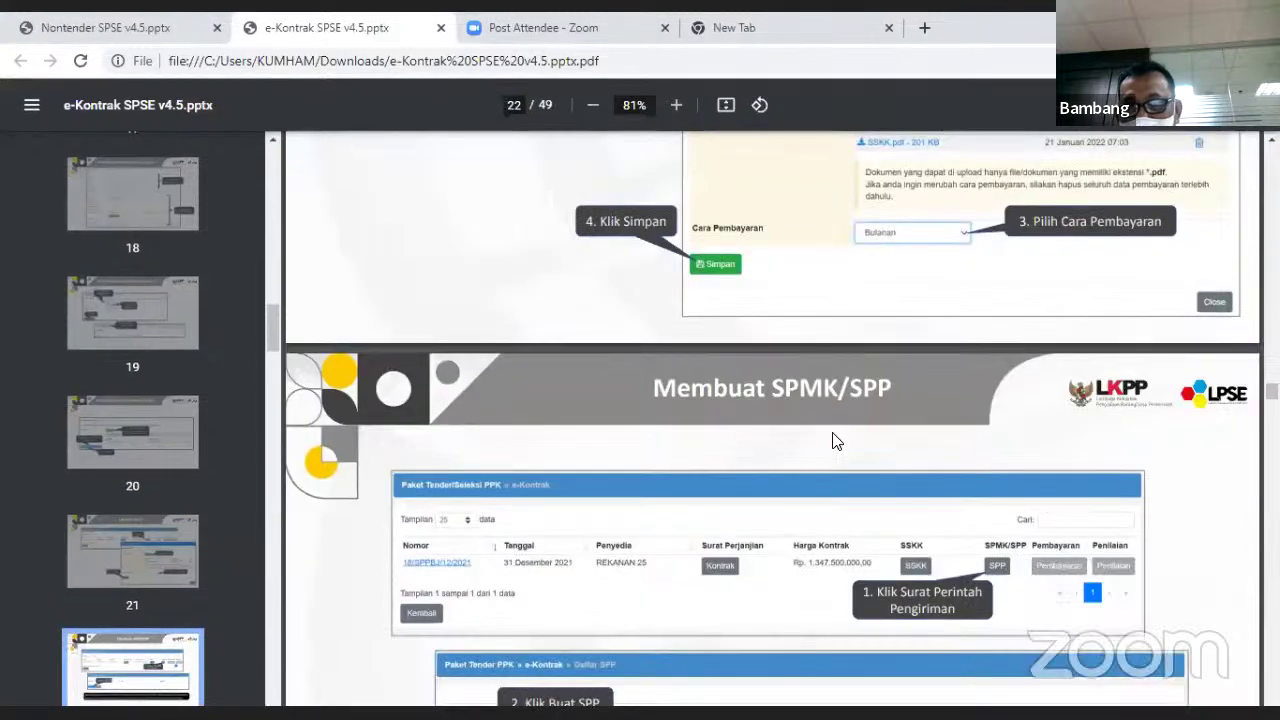
Scroll the e-Kontrak PDF from page 22 past the SPP form slides to page 25
scroll(840, 441, down, 3)
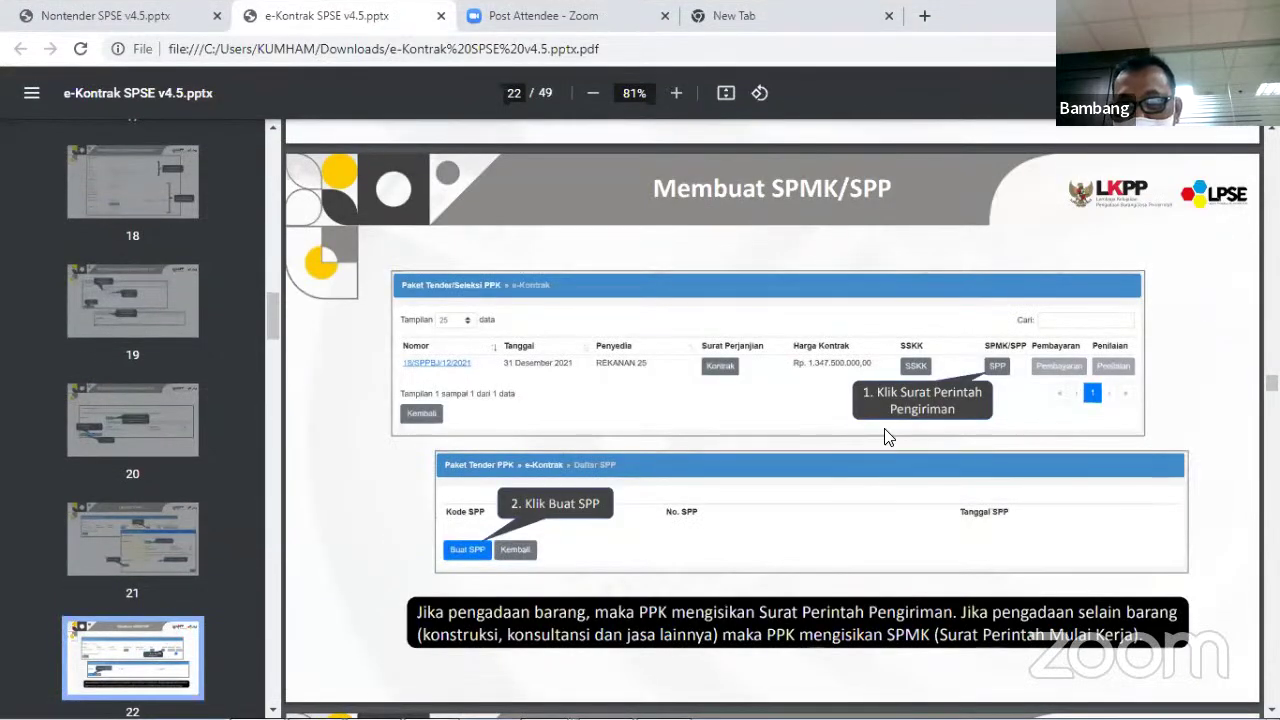
scroll(1020, 410, down, 3)
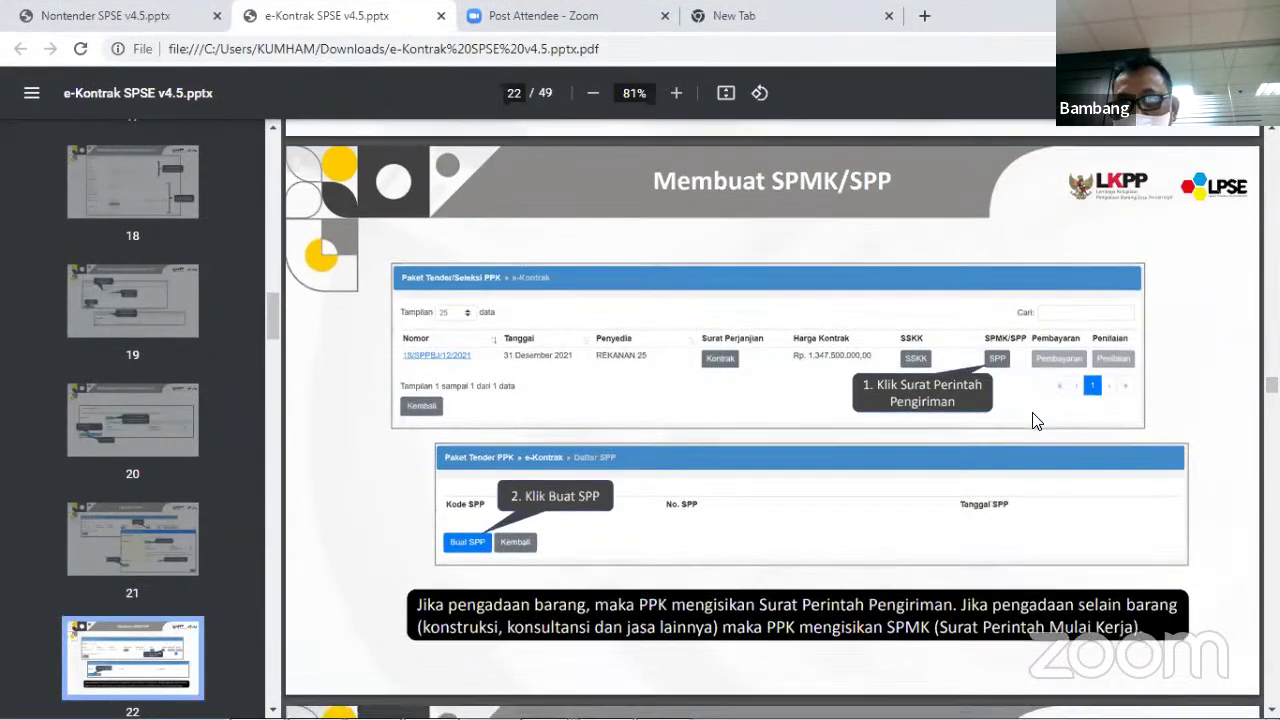
scroll(1028, 418, down, 9)
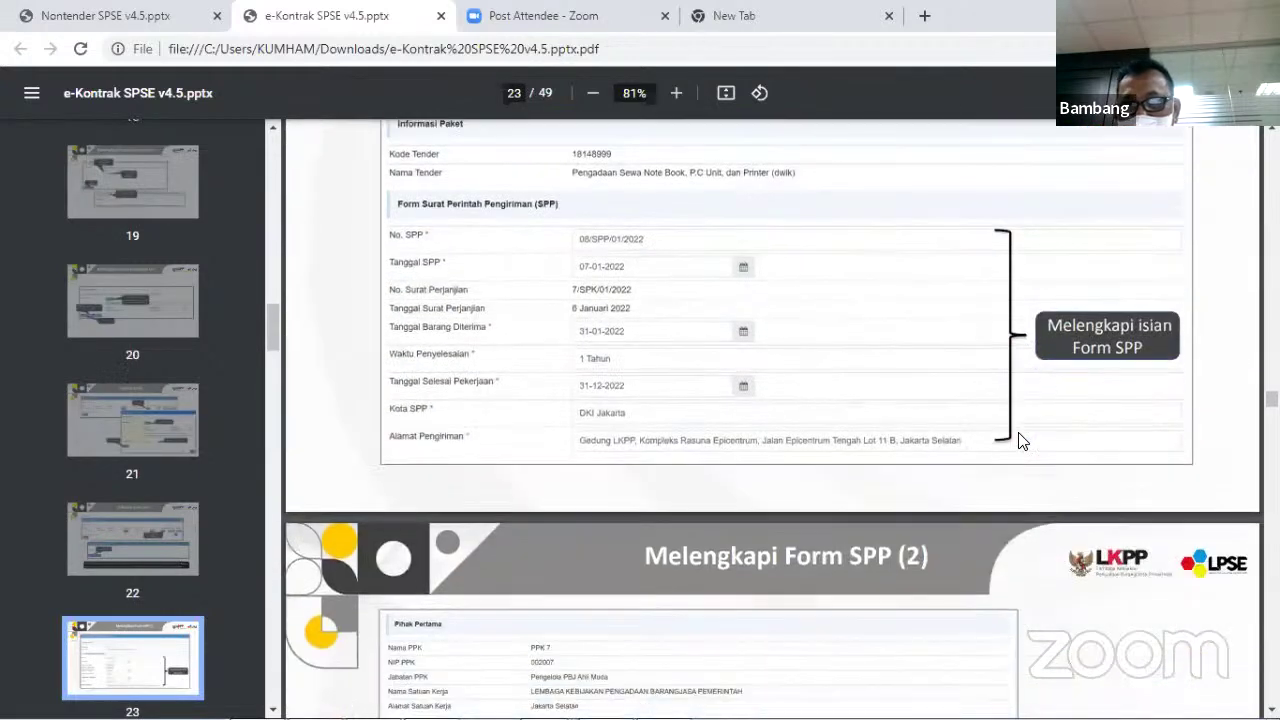
scroll(980, 448, down, 6)
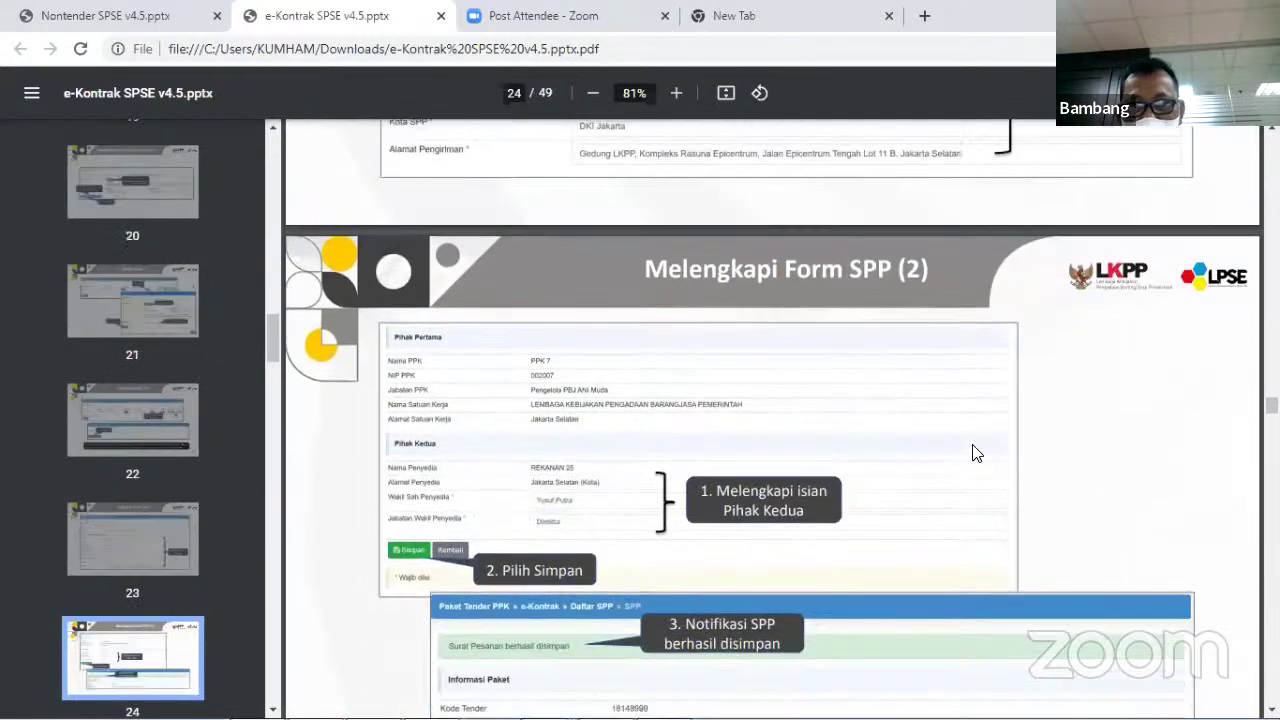
scroll(977, 453, down, 3)
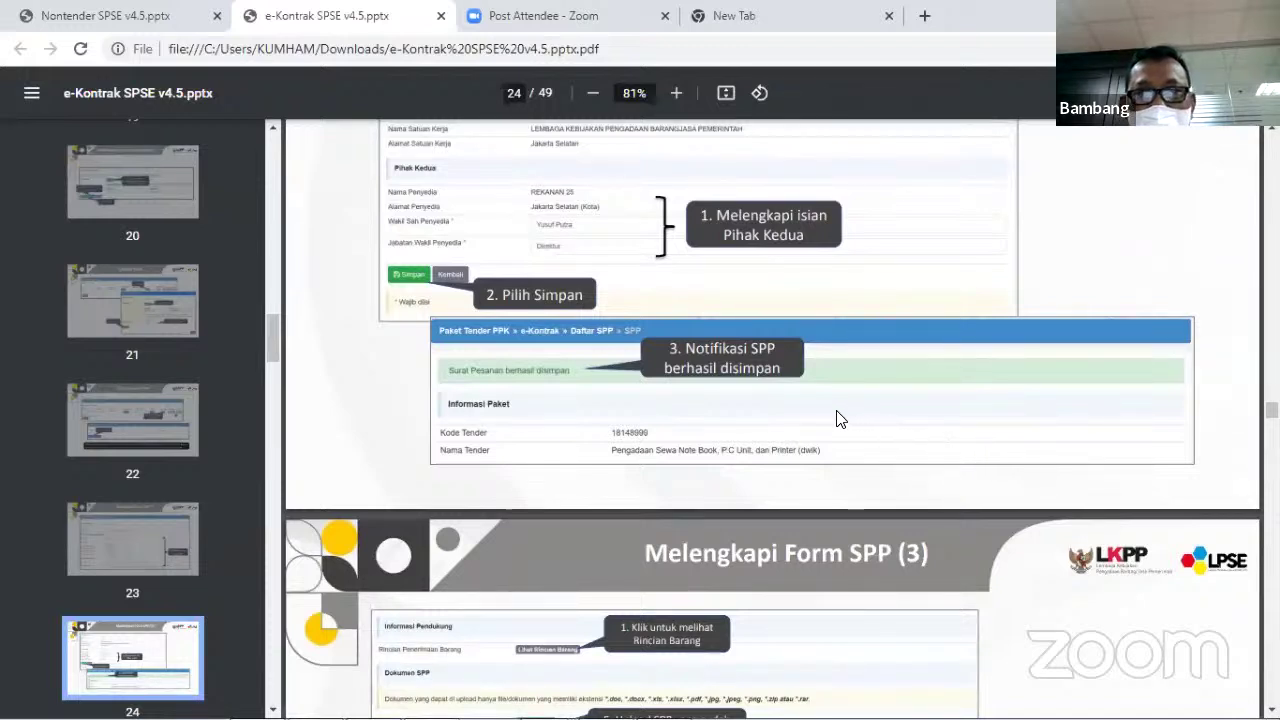
scroll(822, 424, down, 7)
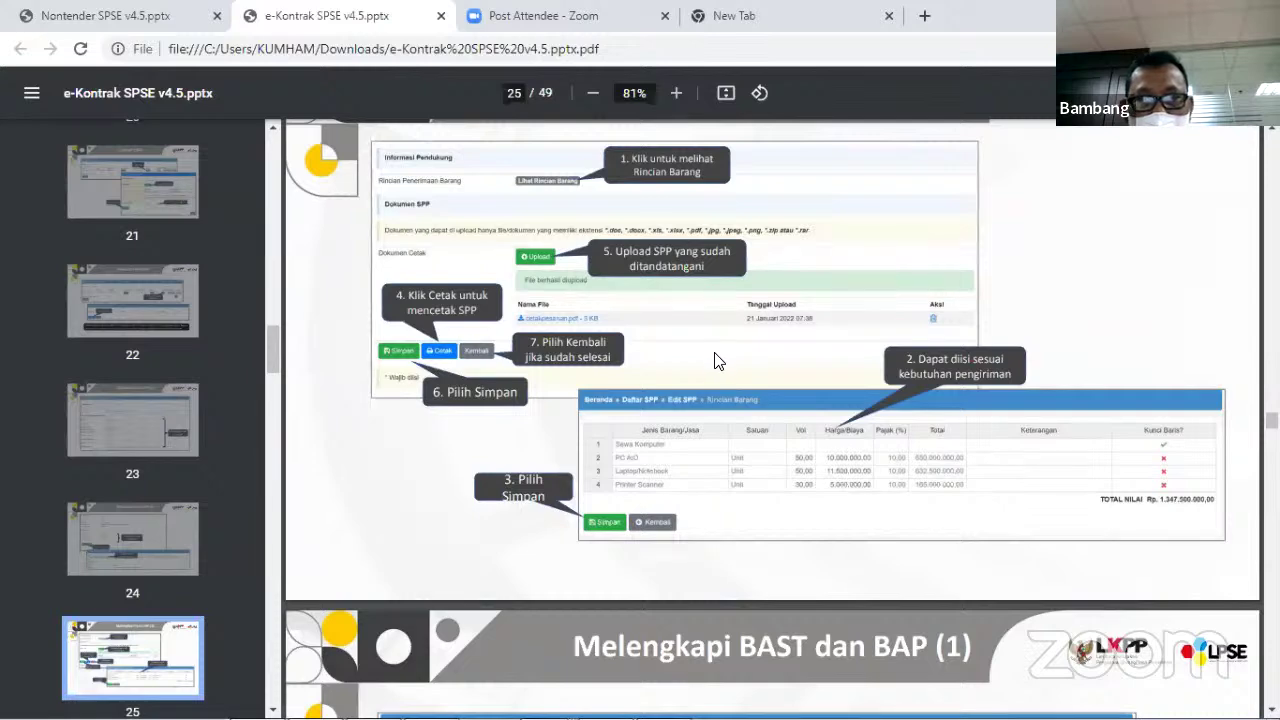
scroll(724, 382, down, 2)
Scroll to page 26, the Melengkapi BAST dan BAP (1) slide on Pembayaran and Tambah Bulan
scroll(724, 384, down, 3)
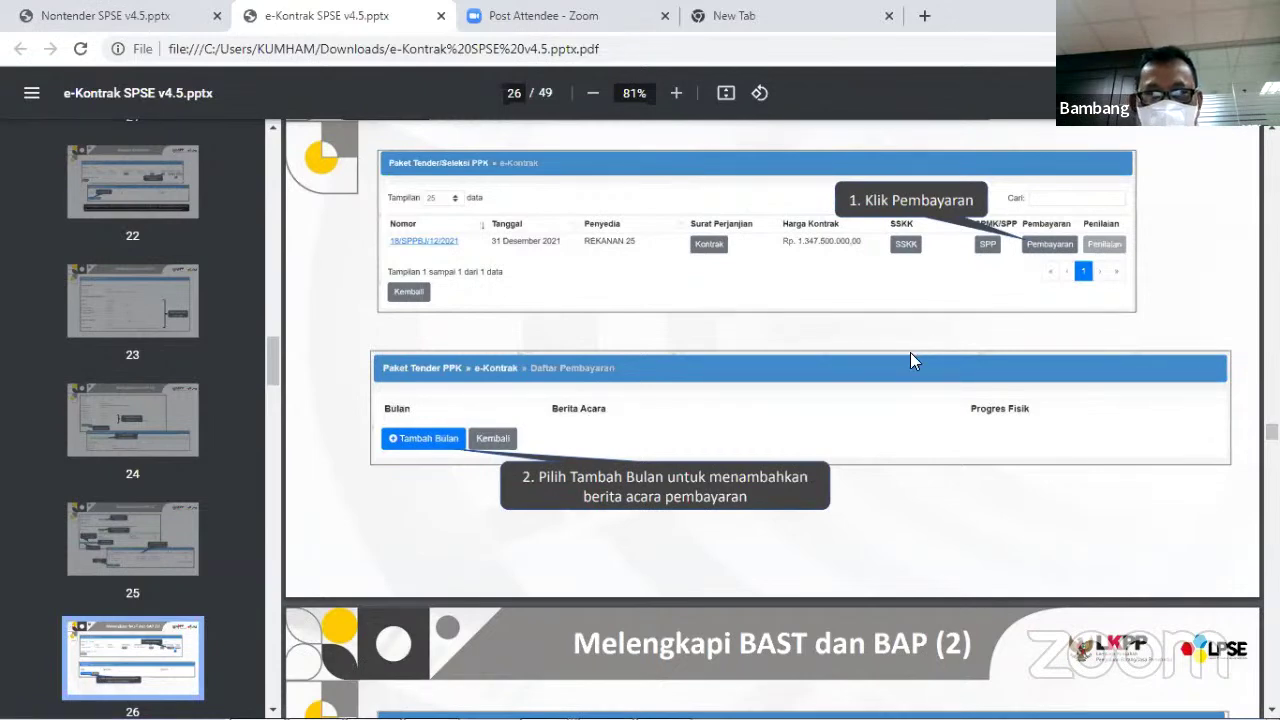
Scroll through pages 27–28 to page 29, Melengkapi BAST dan BAP (4)
scroll(990, 305, down, 3)
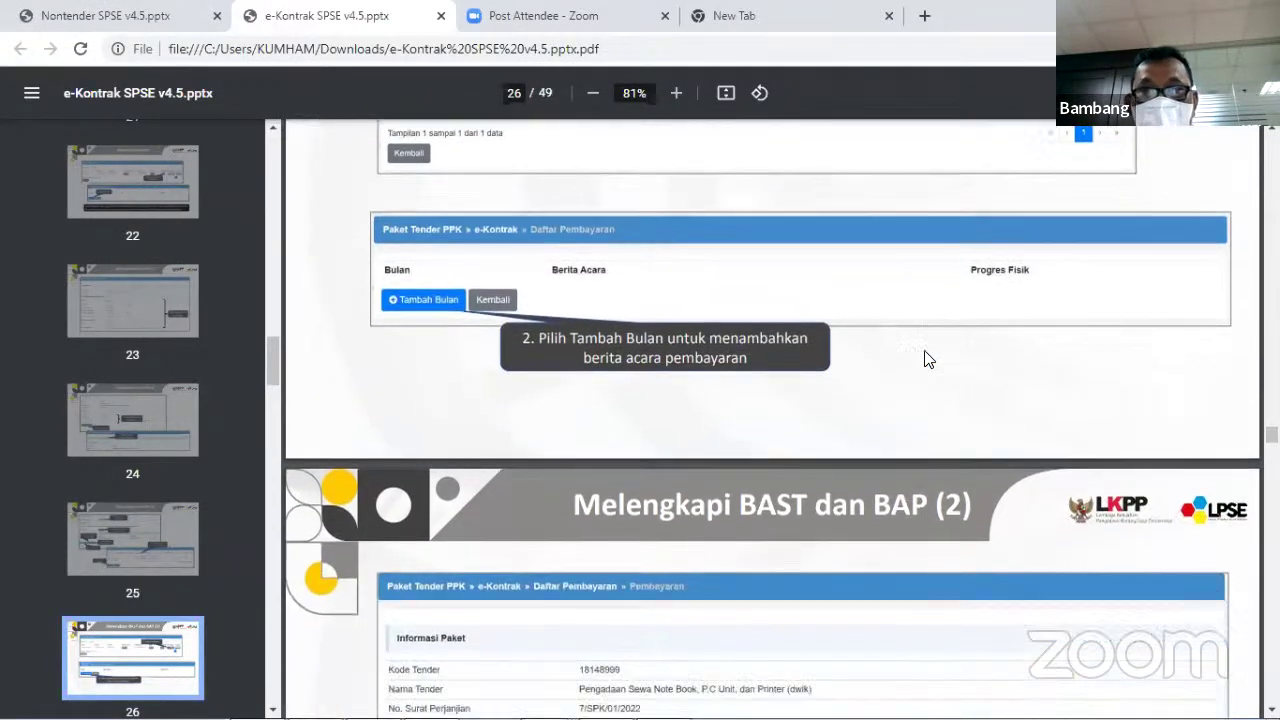
scroll(921, 363, down, 4)
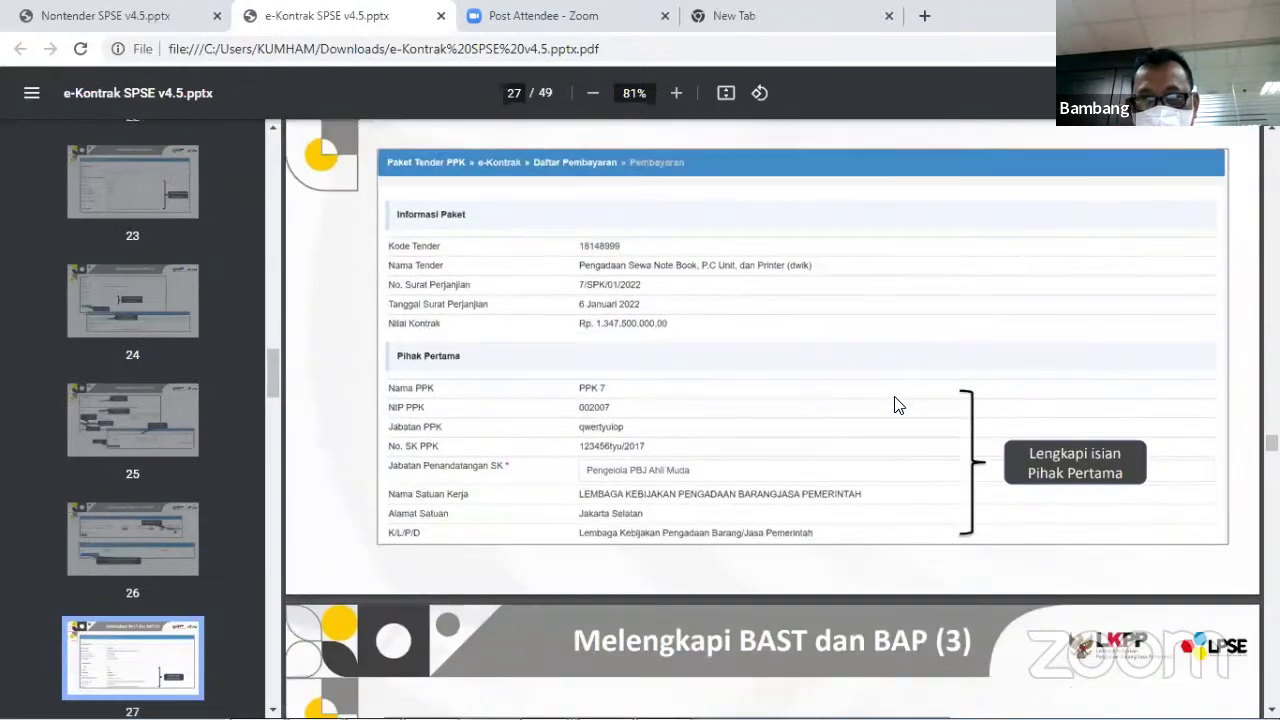
scroll(880, 423, down, 8)
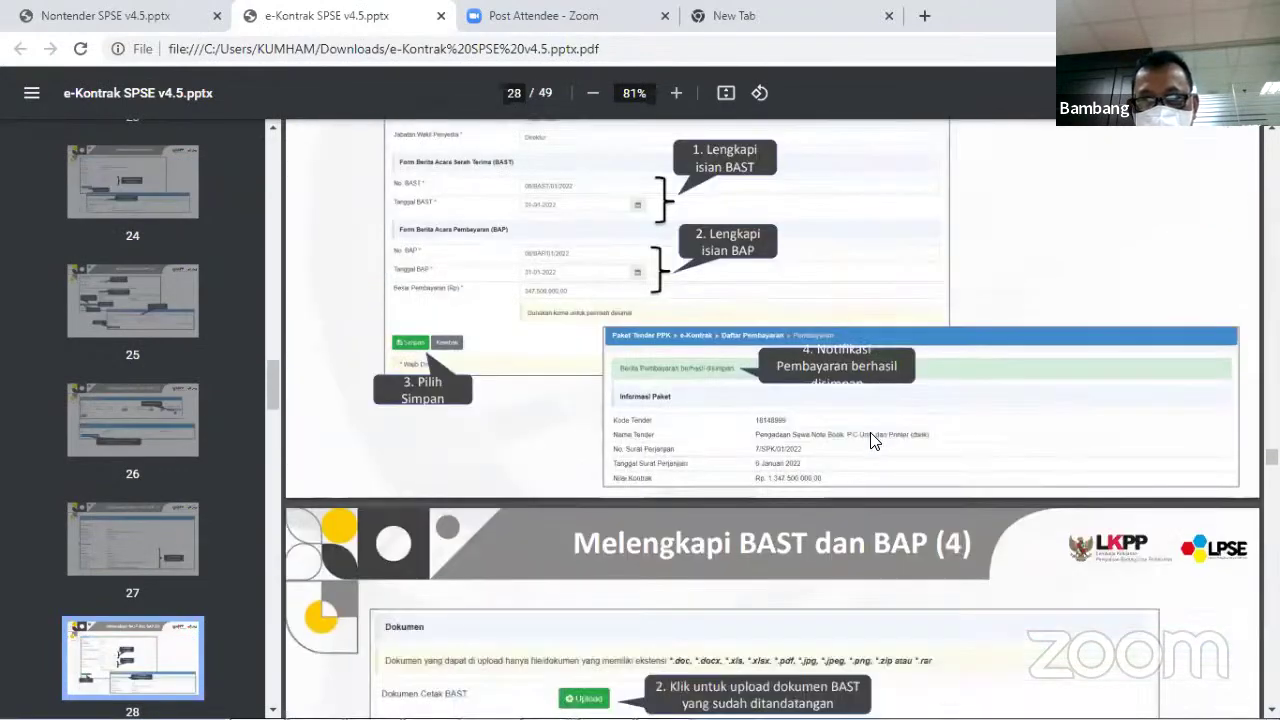
scroll(870, 434, down, 3)
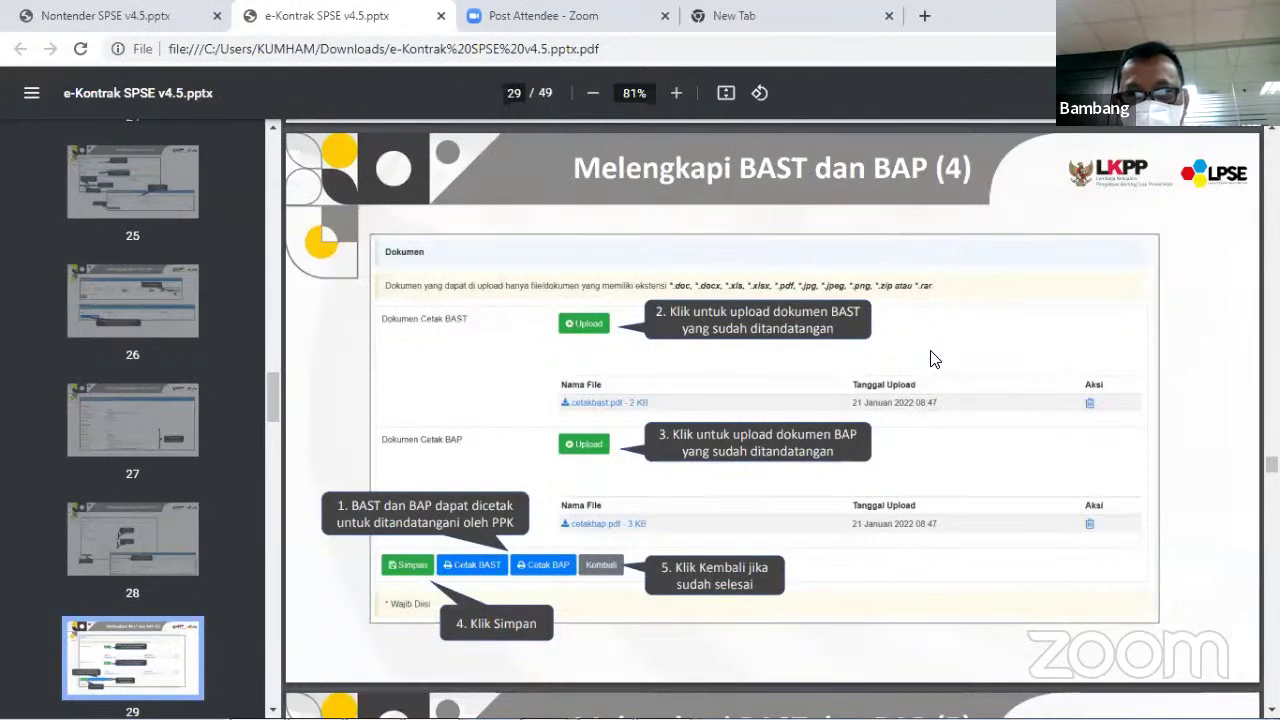
Scroll briefly further down, then back up to the Melengkapi Form SPP slides on pages 24 and 23
scroll(925, 415, down, 1)
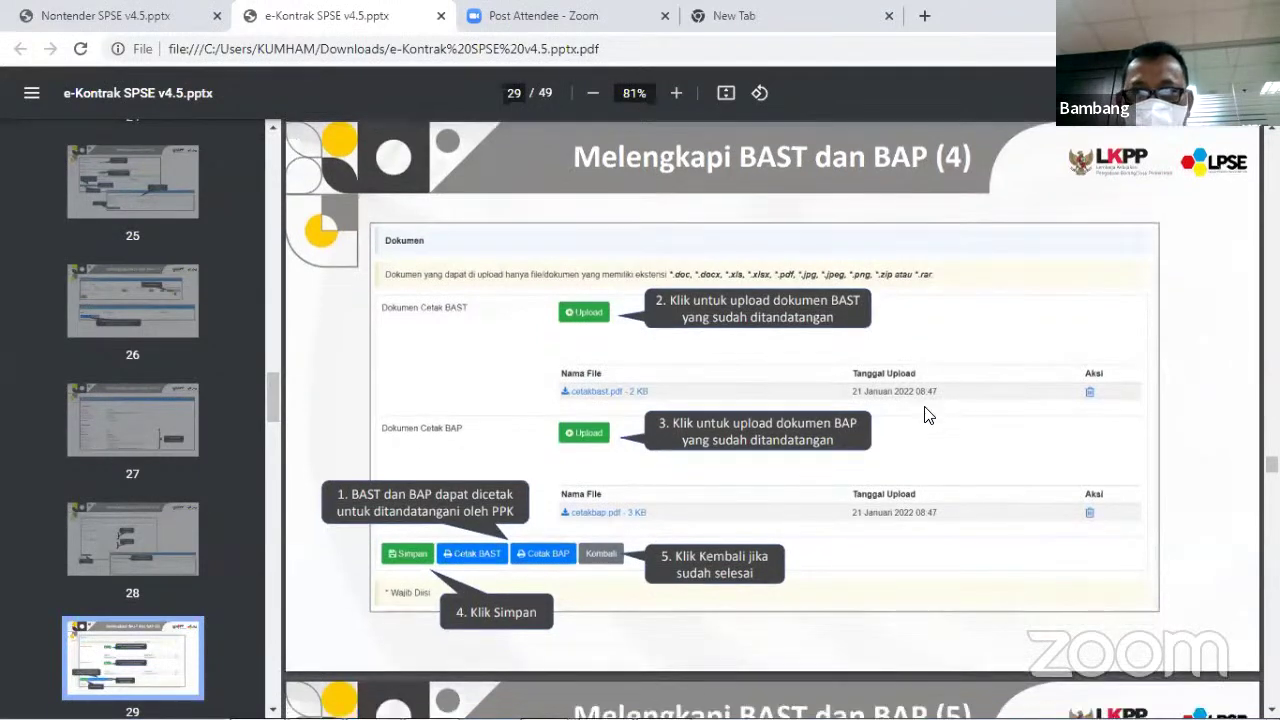
scroll(925, 415, down, 10)
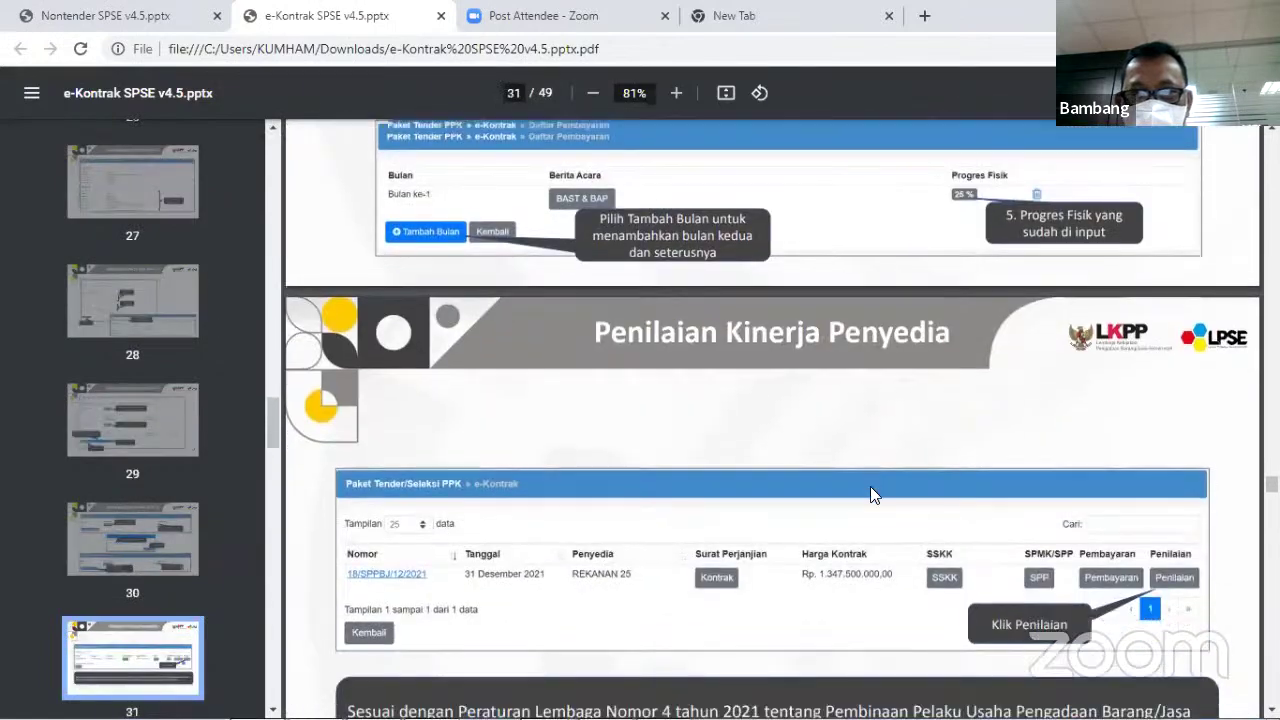
scroll(870, 486, down, 9)
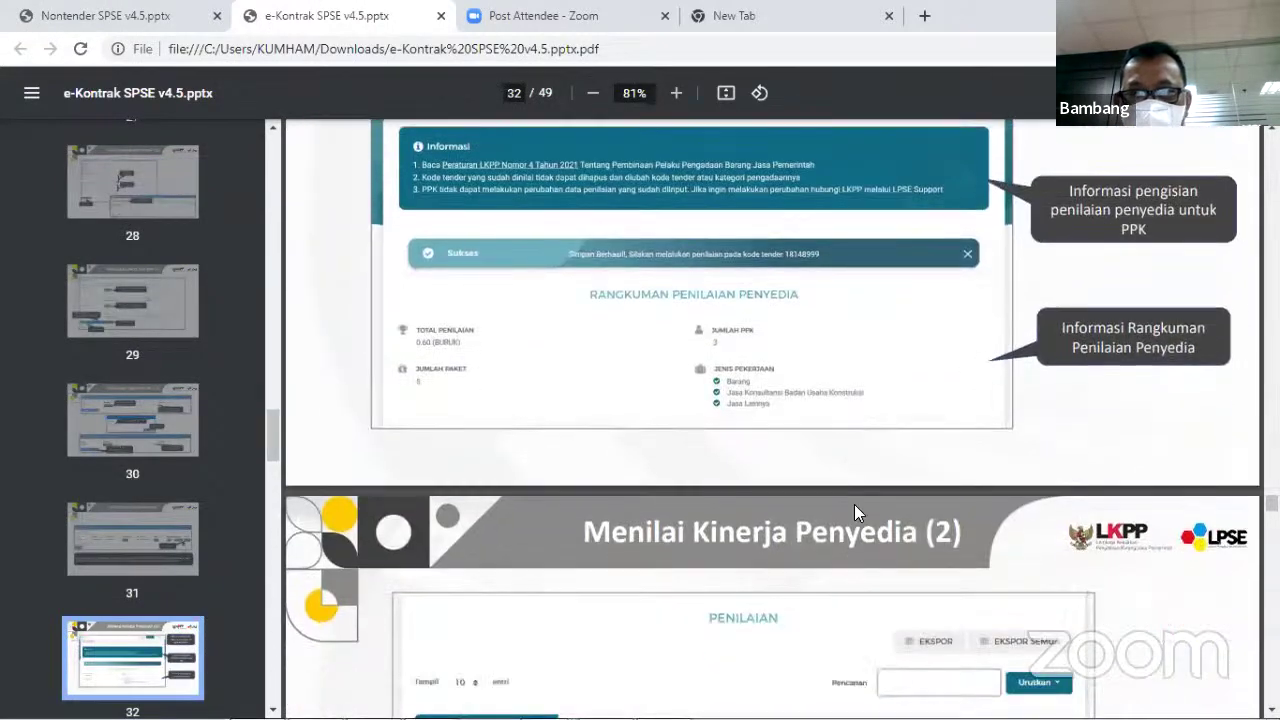
scroll(856, 506, down, 4)
scroll(900, 480, up, 6)
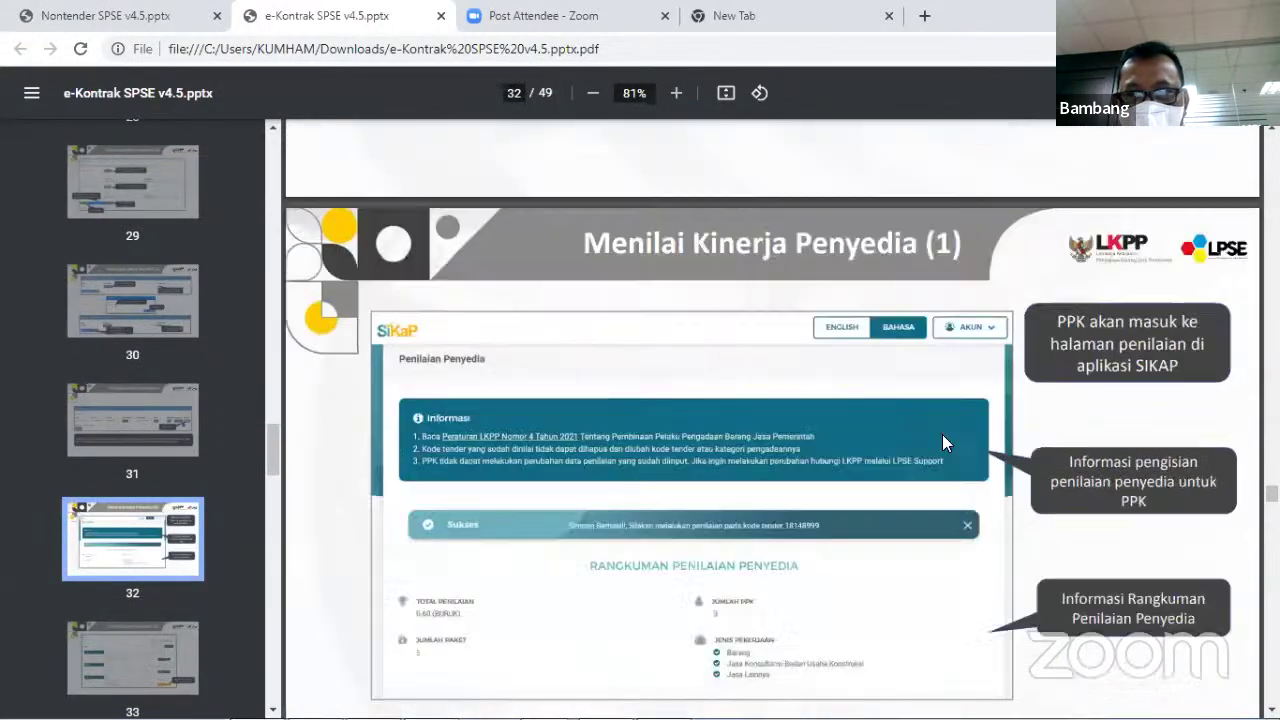
scroll(942, 434, up, 15)
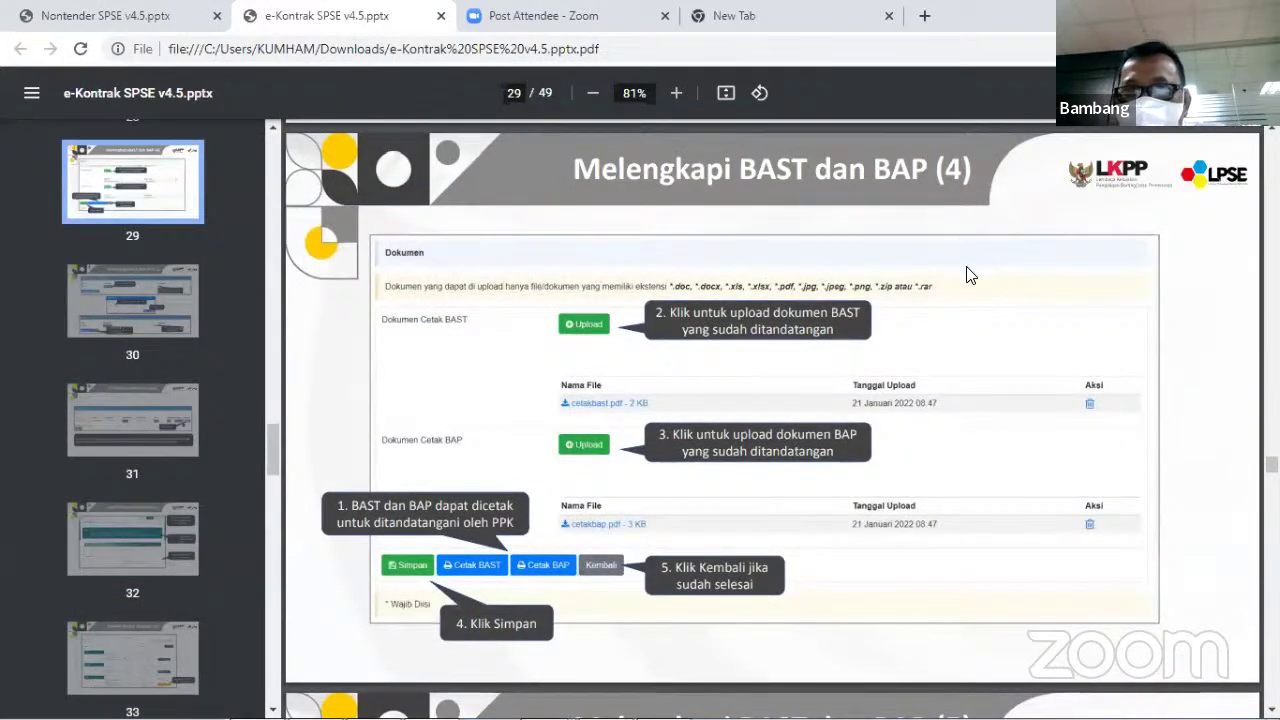
scroll(948, 308, up, 5)
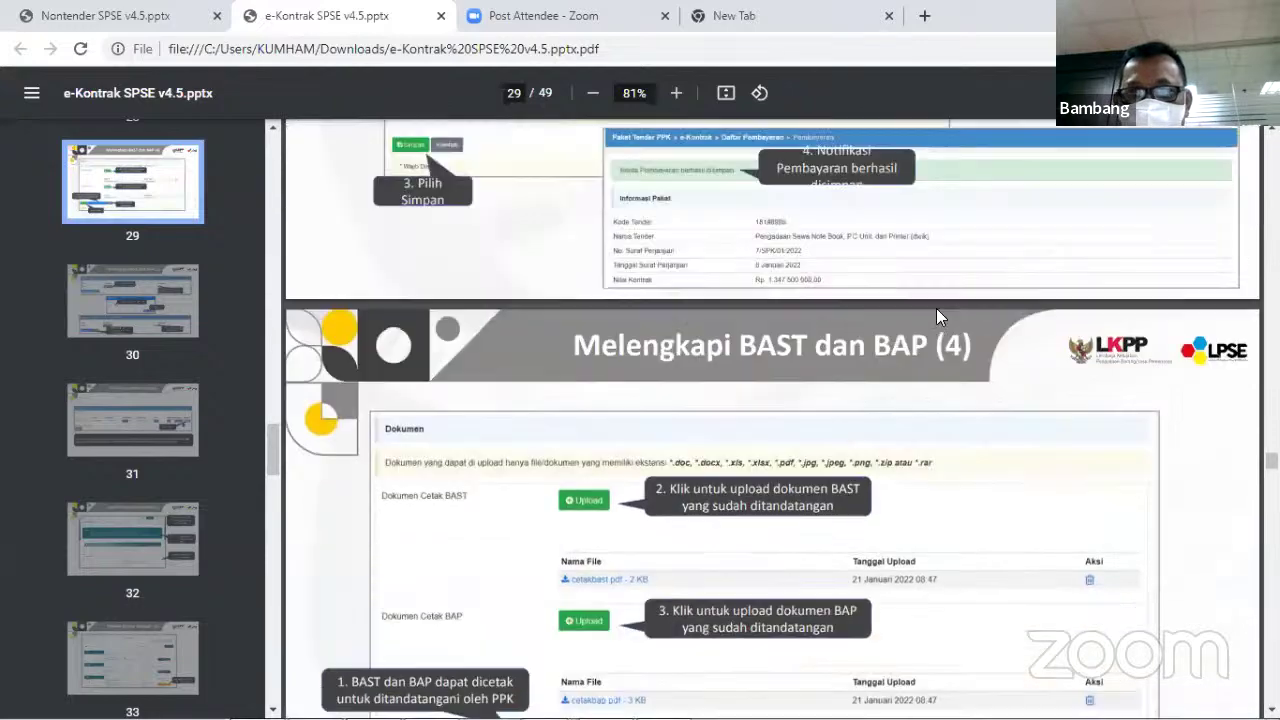
scroll(920, 326, up, 5)
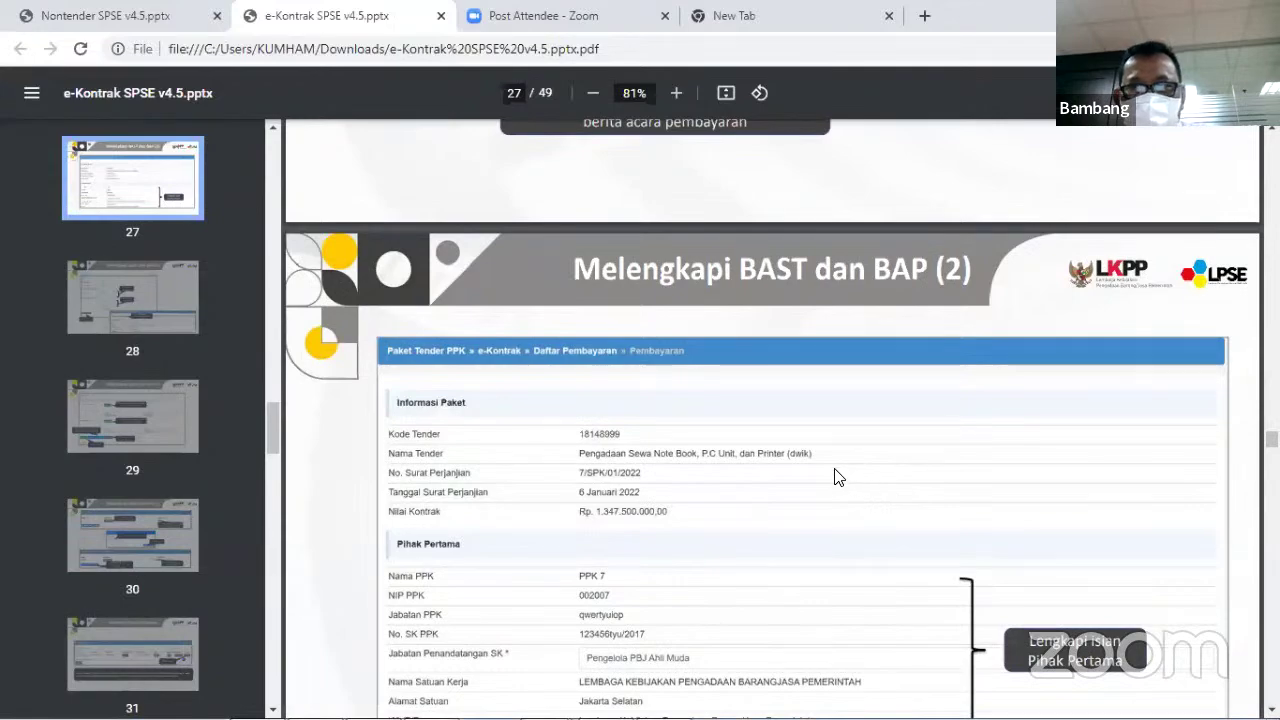
scroll(826, 490, up, 5)
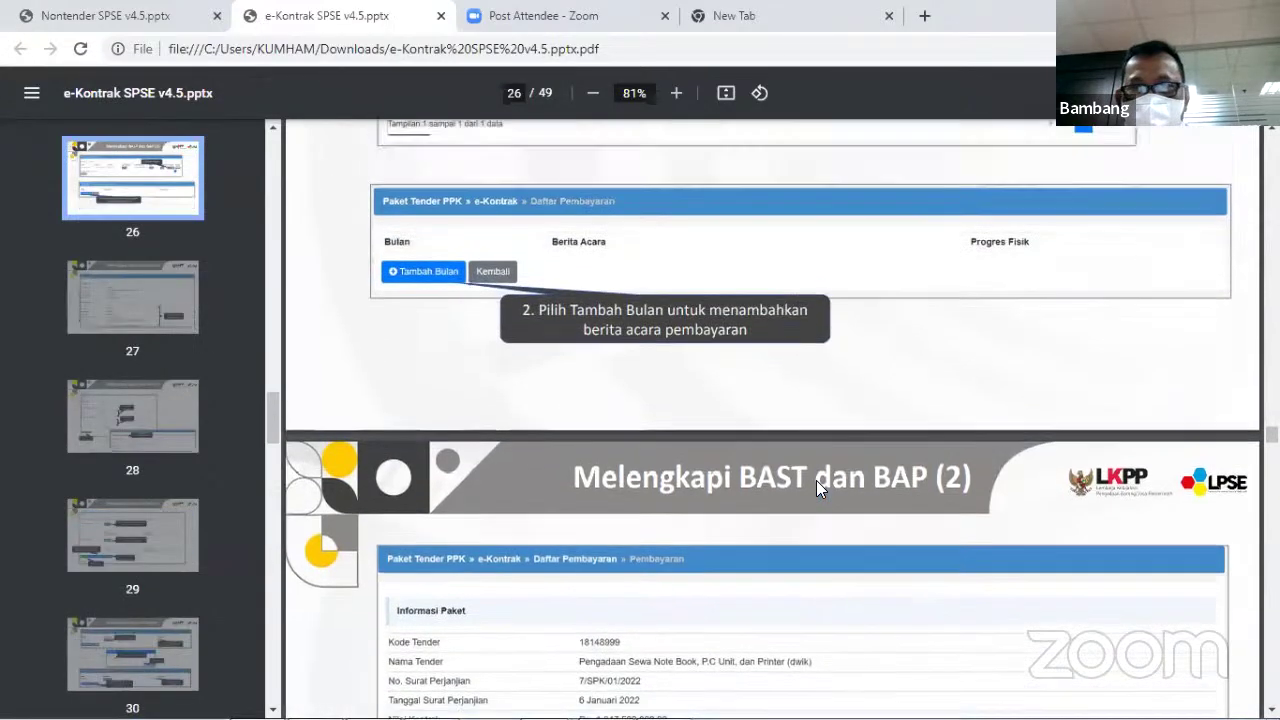
scroll(830, 449, up, 10)
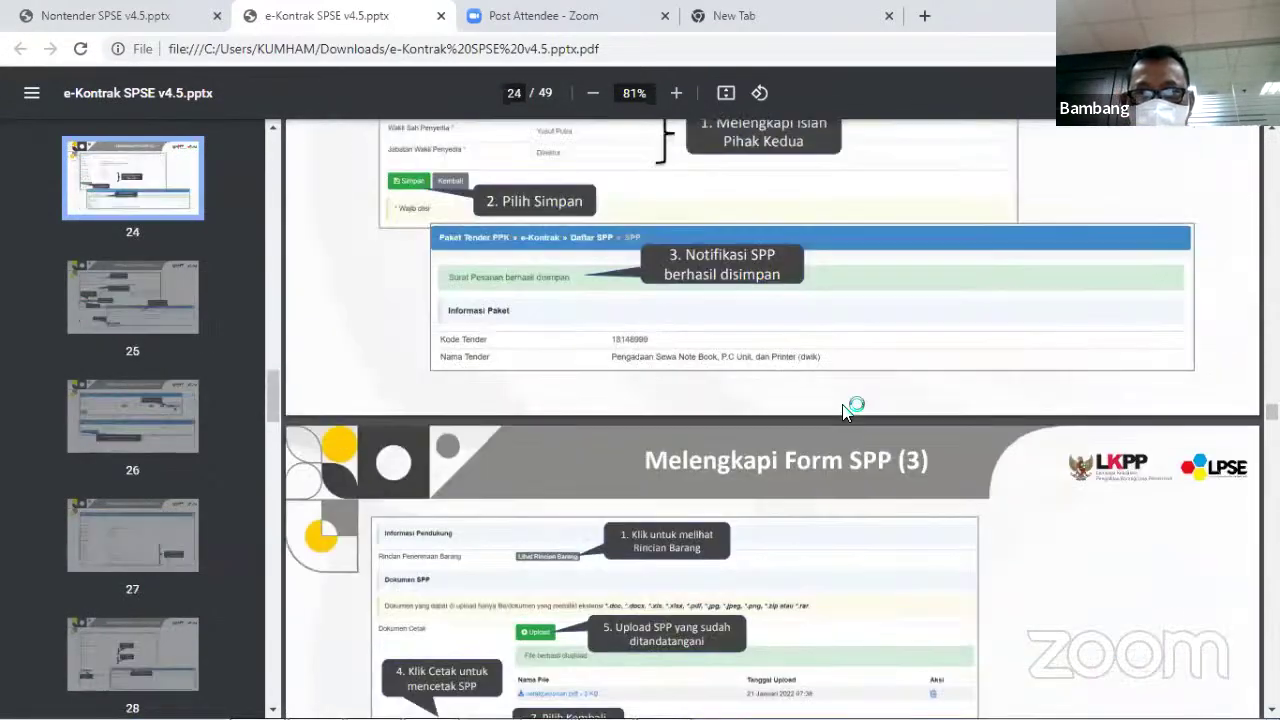
scroll(840, 404, up, 1)
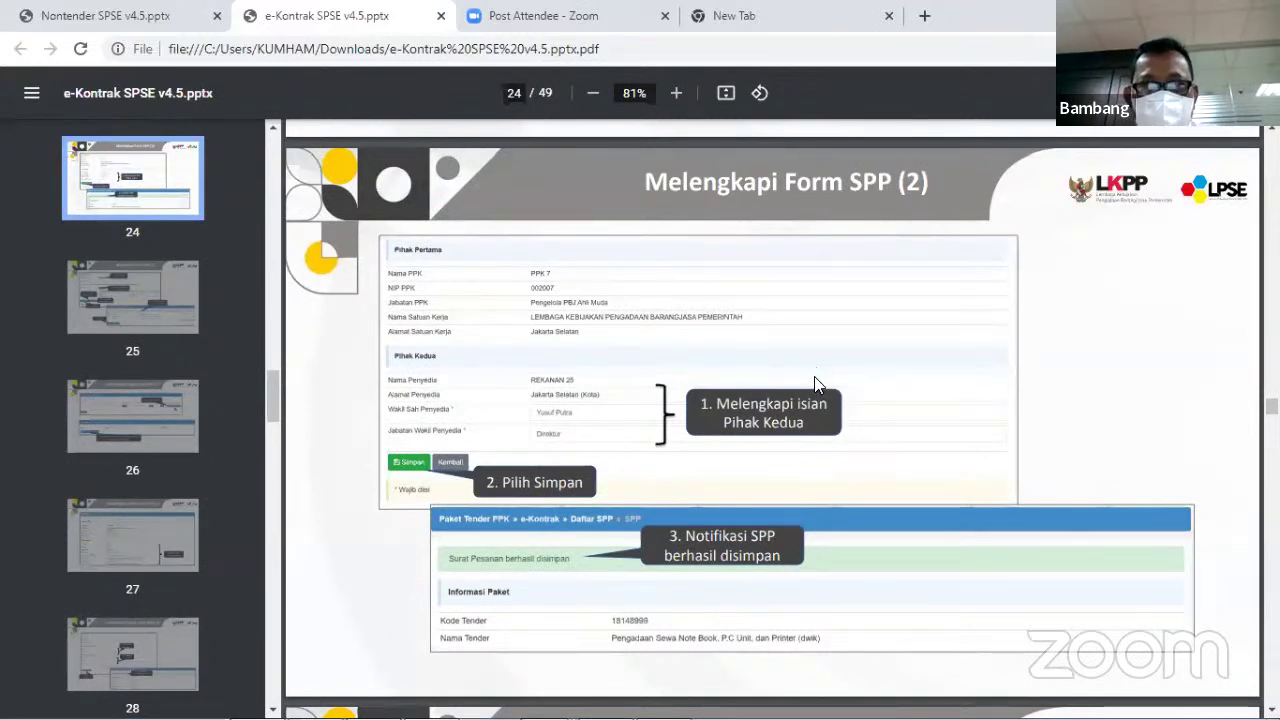
scroll(702, 388, up, 3)
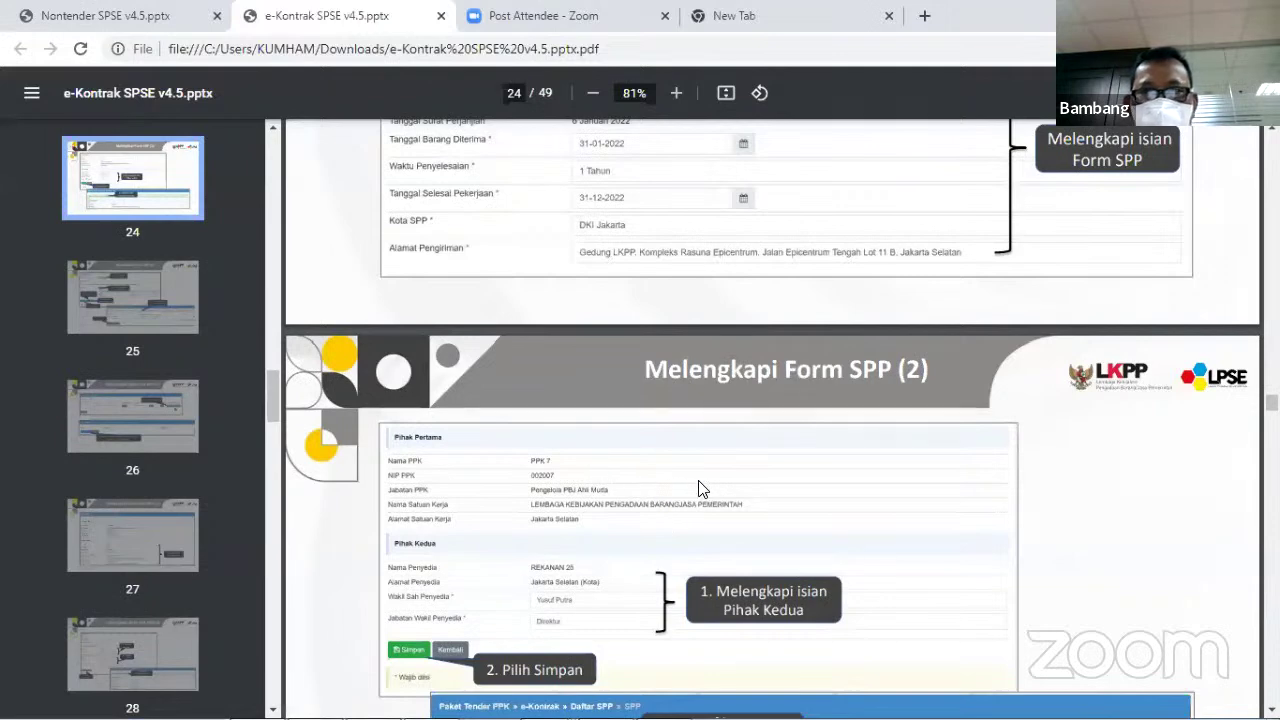
scroll(697, 495, up, 1)
scroll(697, 495, up, 3)
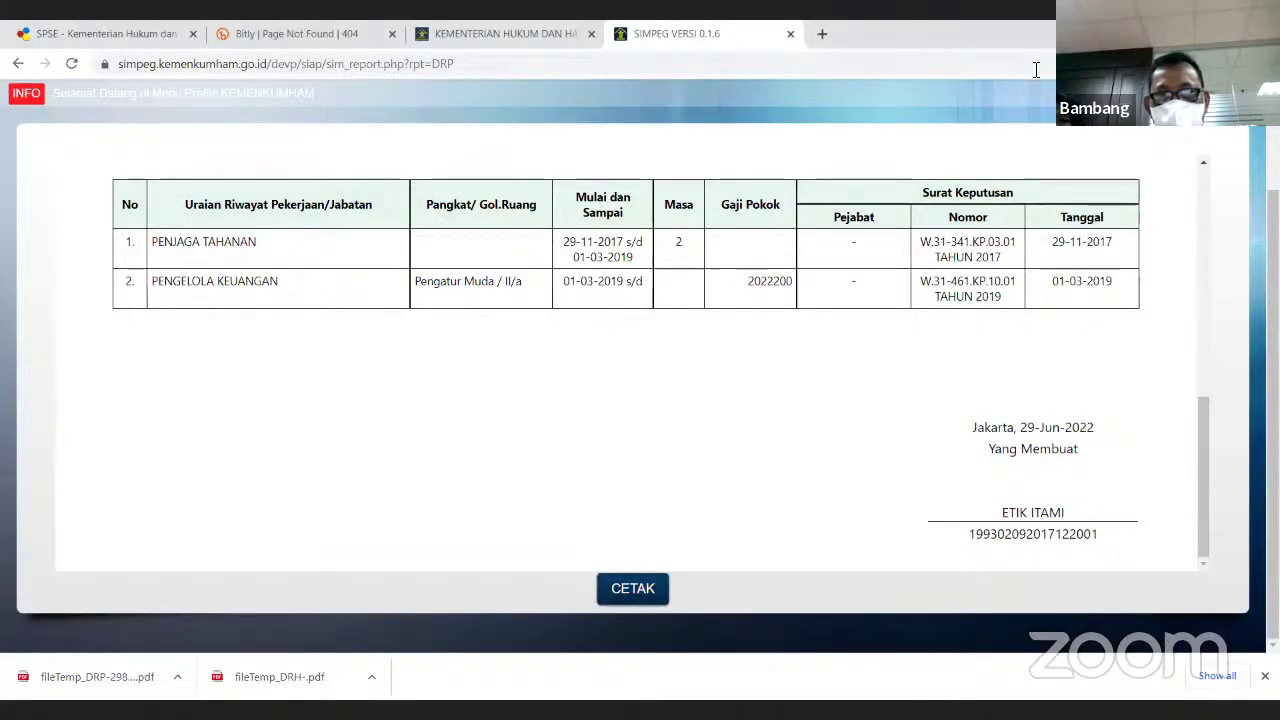
Select the SIMPEG report's address, then switch to the SPSE portal tab with Ctrl+1
click(1028, 64)
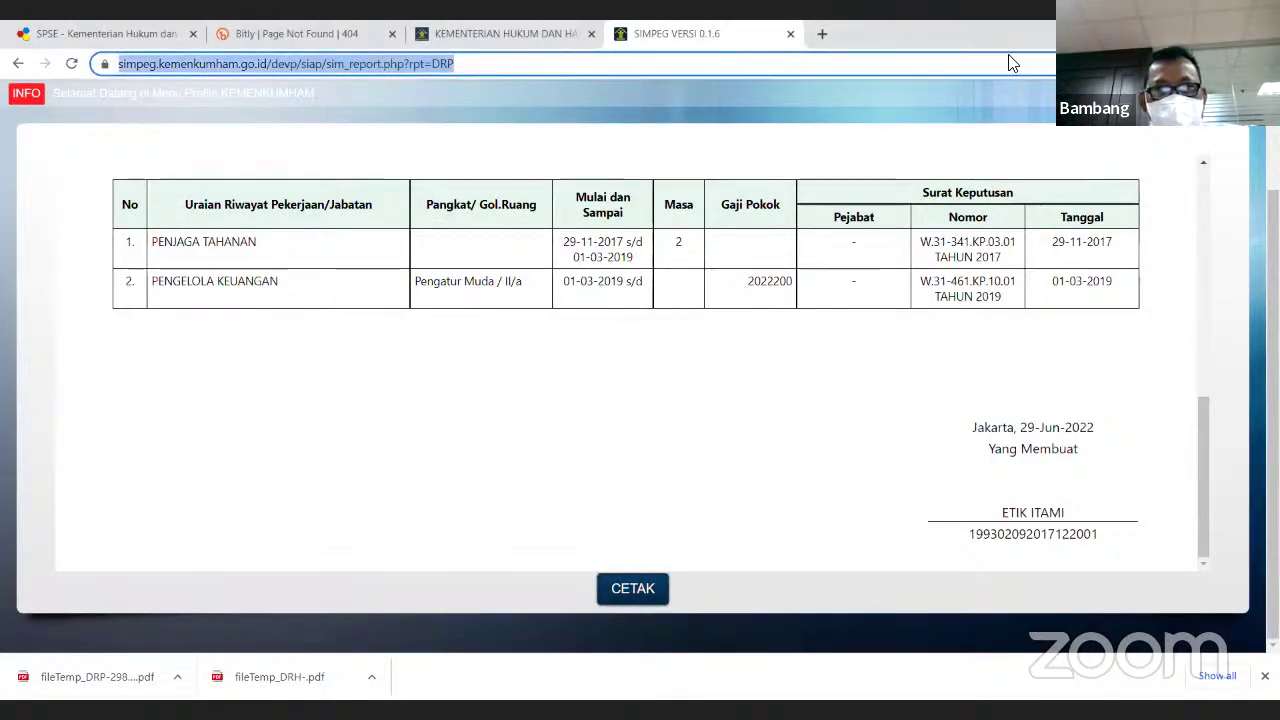
click(903, 331)
click(719, 62)
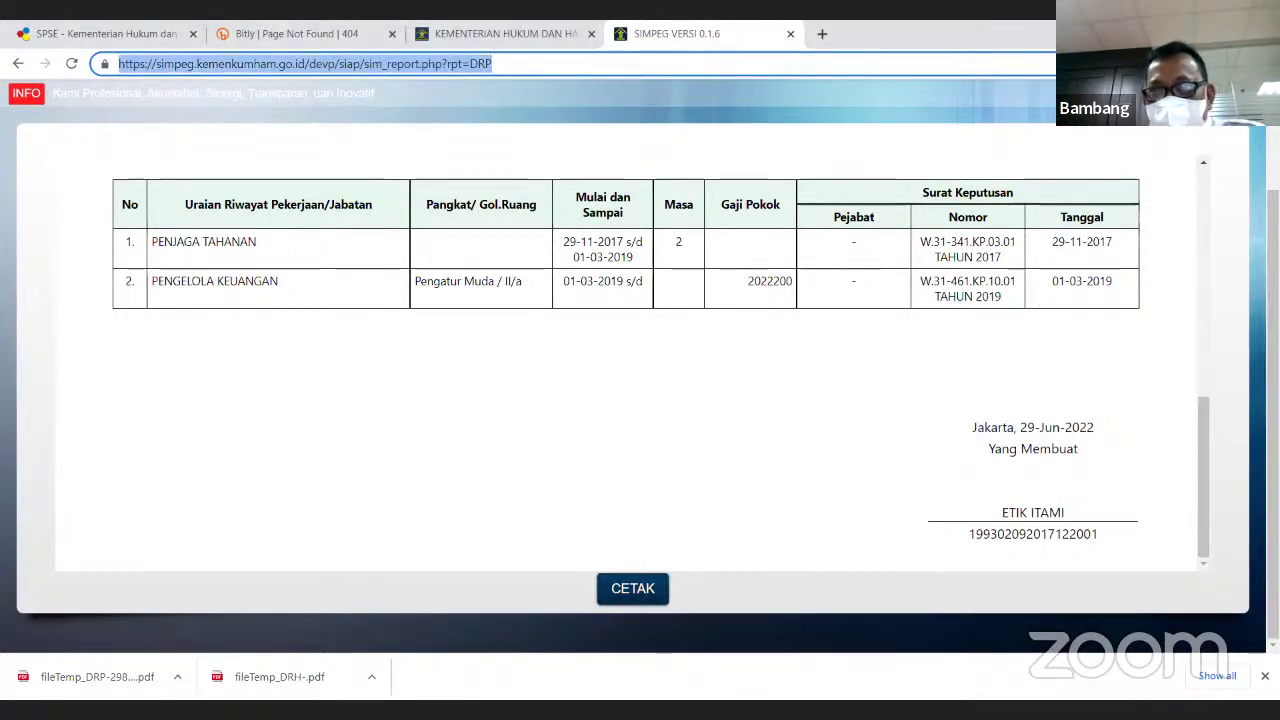
key(ctrl+1)
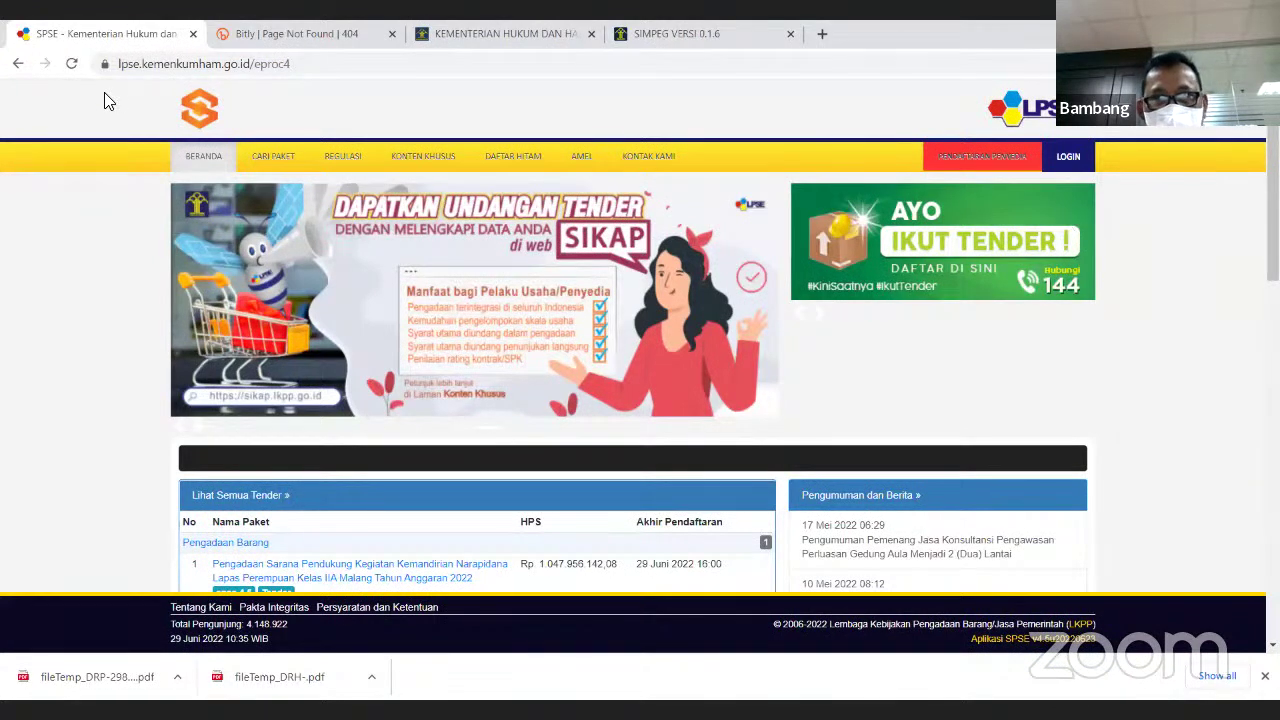
Choose the NON PENYEDIA login and submit the PPK user ID
click(1066, 158)
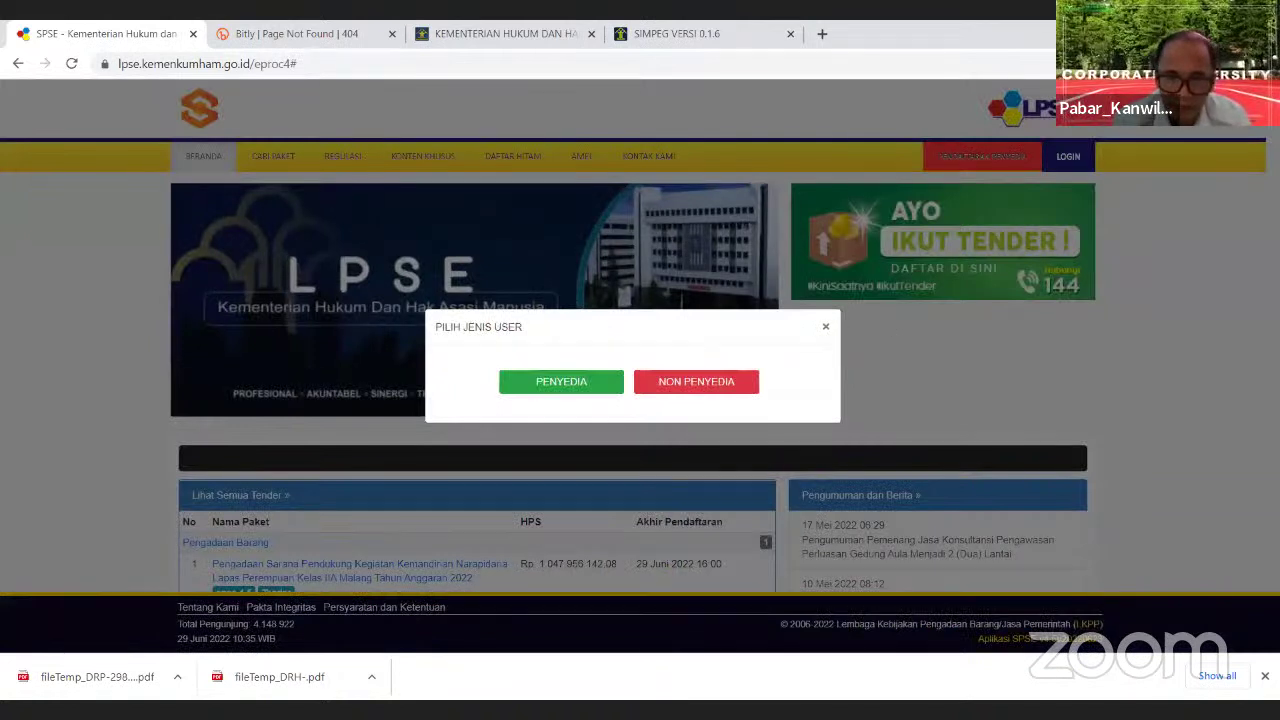
click(698, 388)
click(597, 351)
text(p)
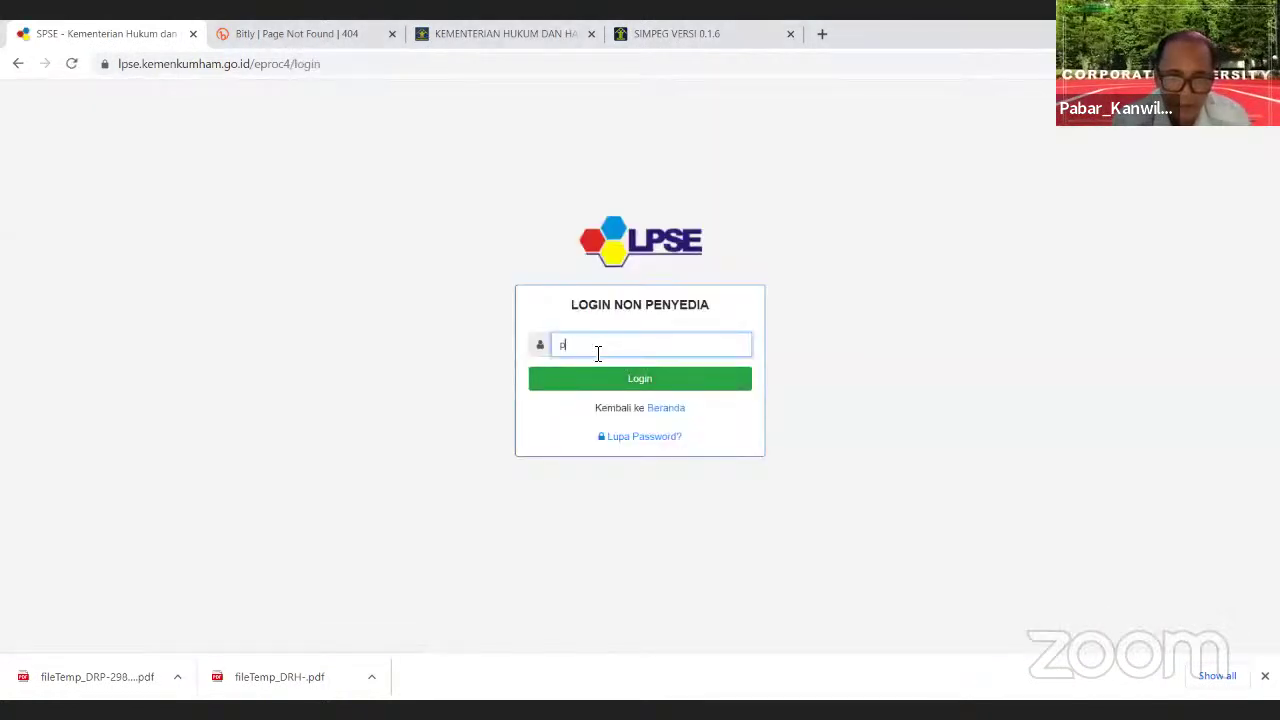
text(pk pabar15)
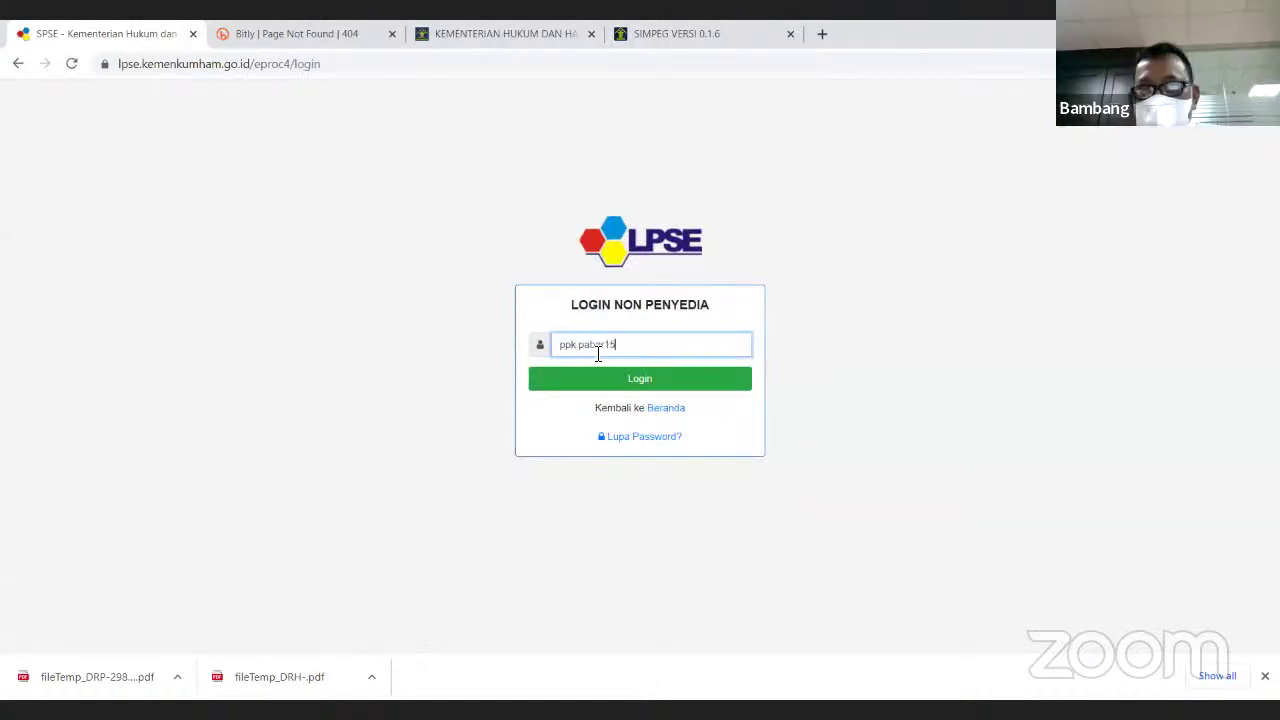
key(Return)
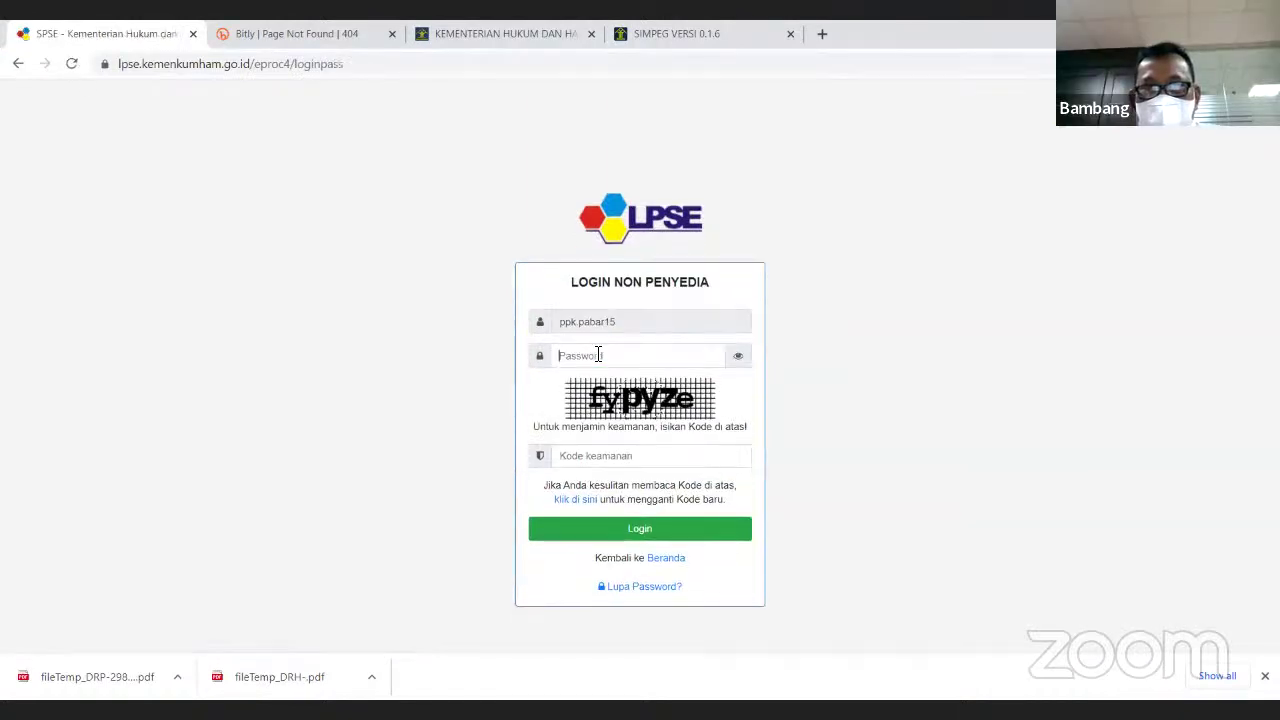
Enter the account password and the displayed security code, then submit the login
click(598, 355)
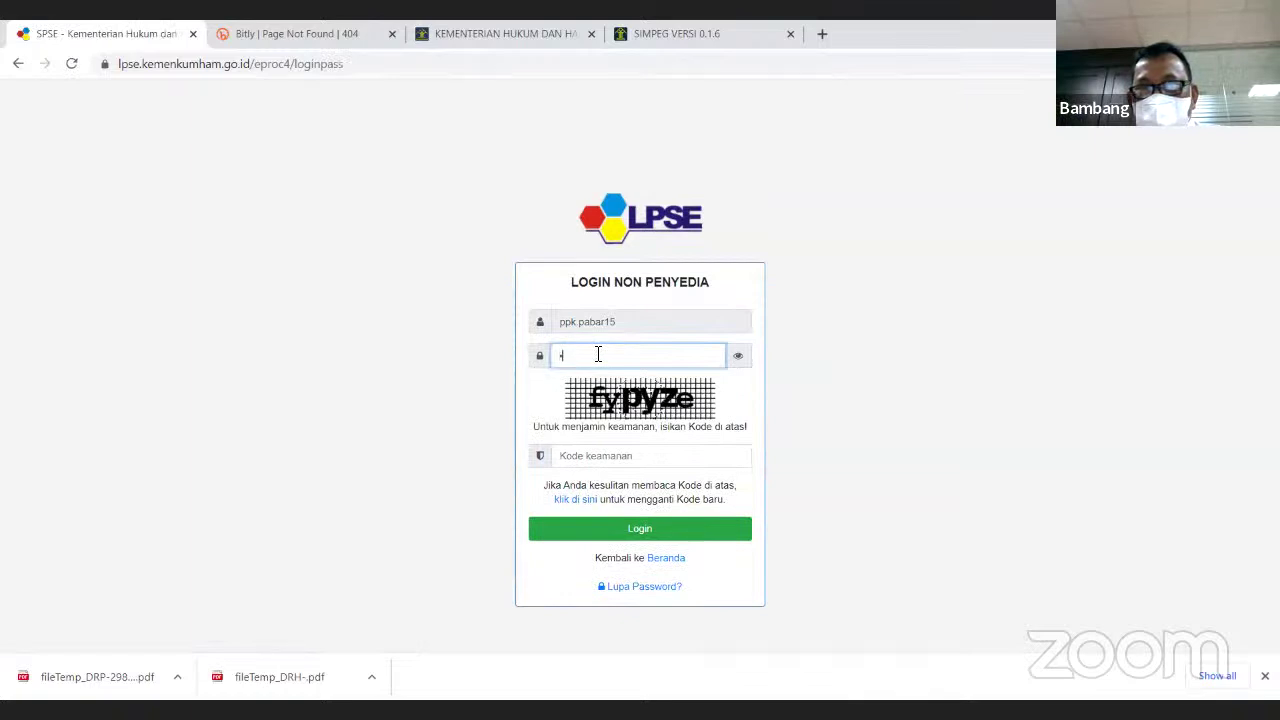
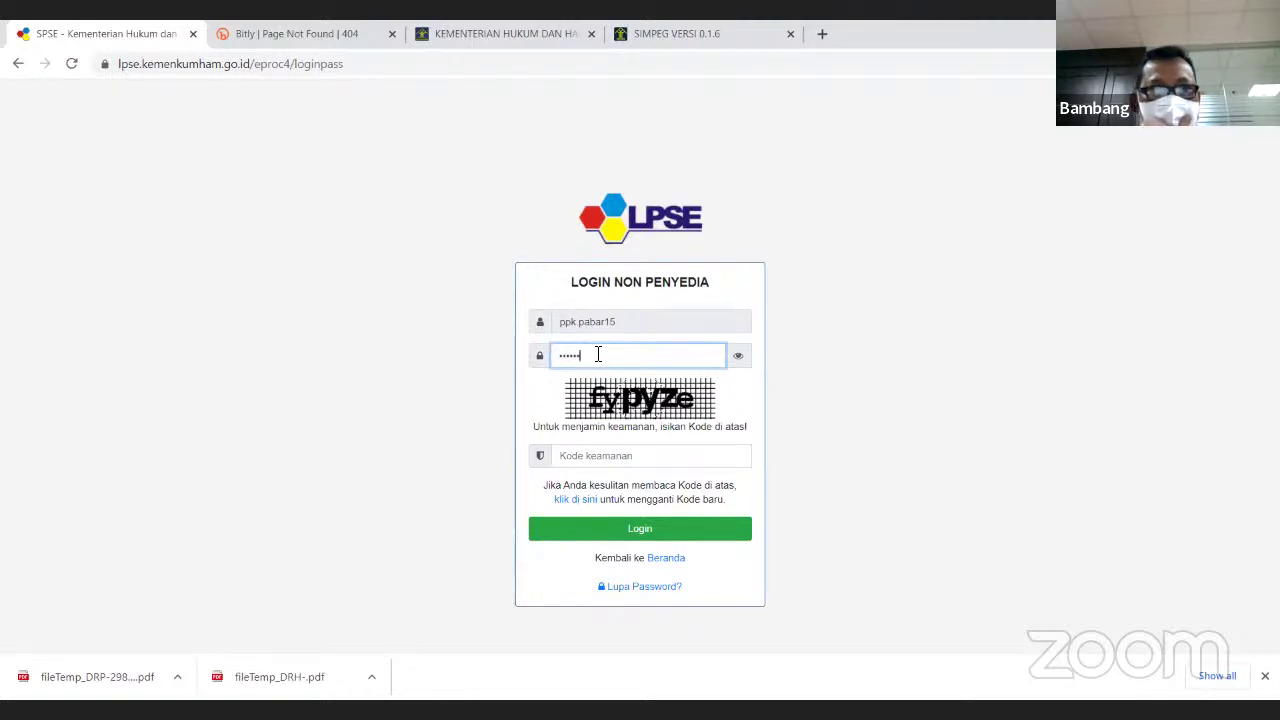
click(612, 455)
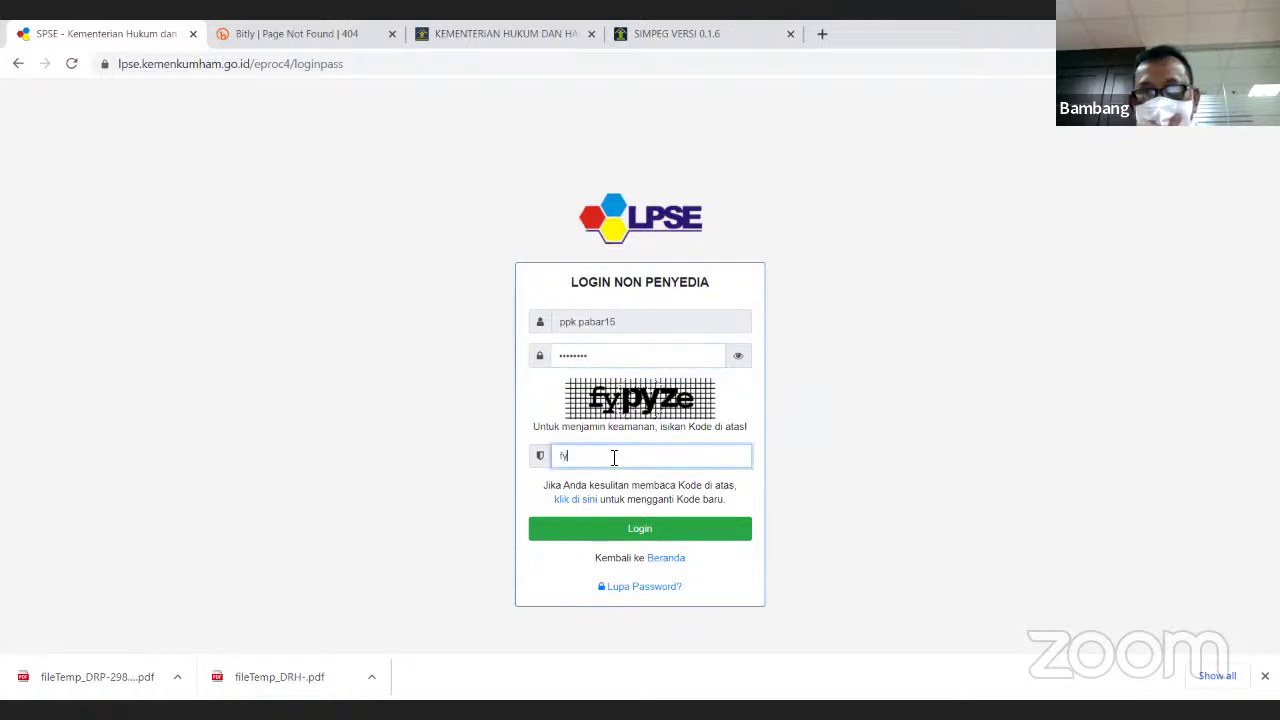
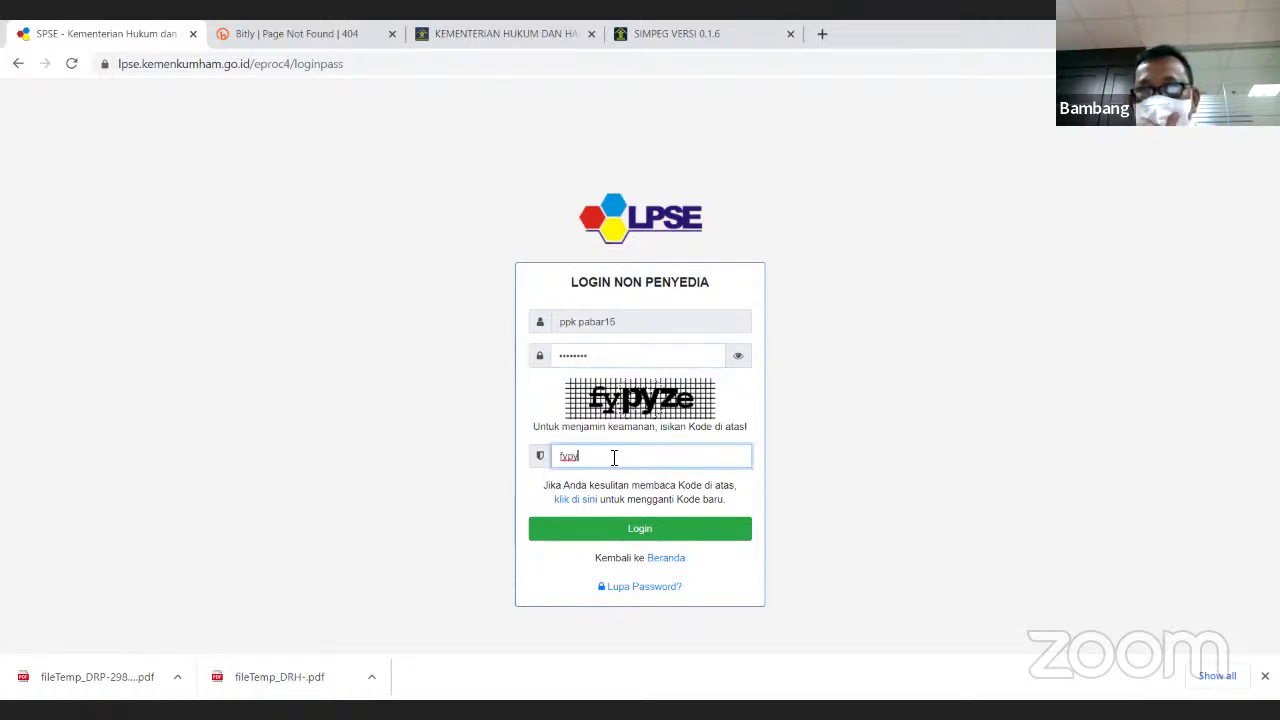
key(Return)
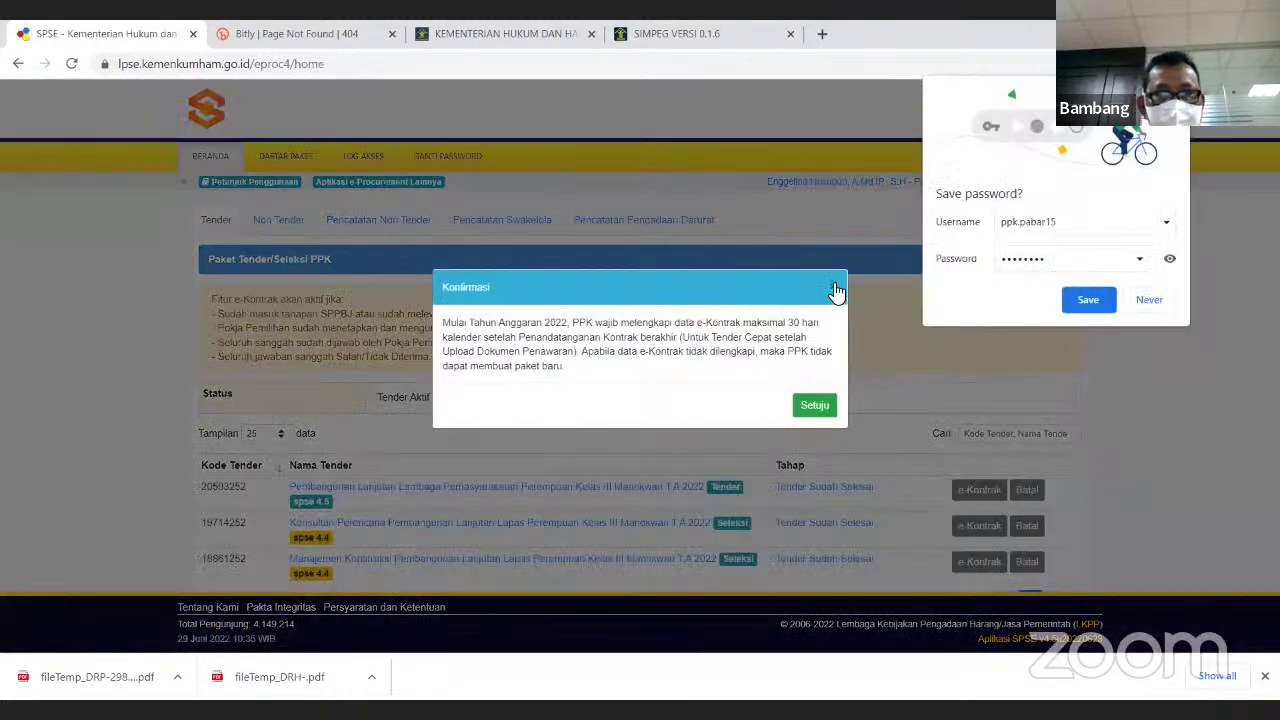
Dismiss the Konfirmasi notice and decline Chrome's save-password offer, then view the tender list
click(836, 291)
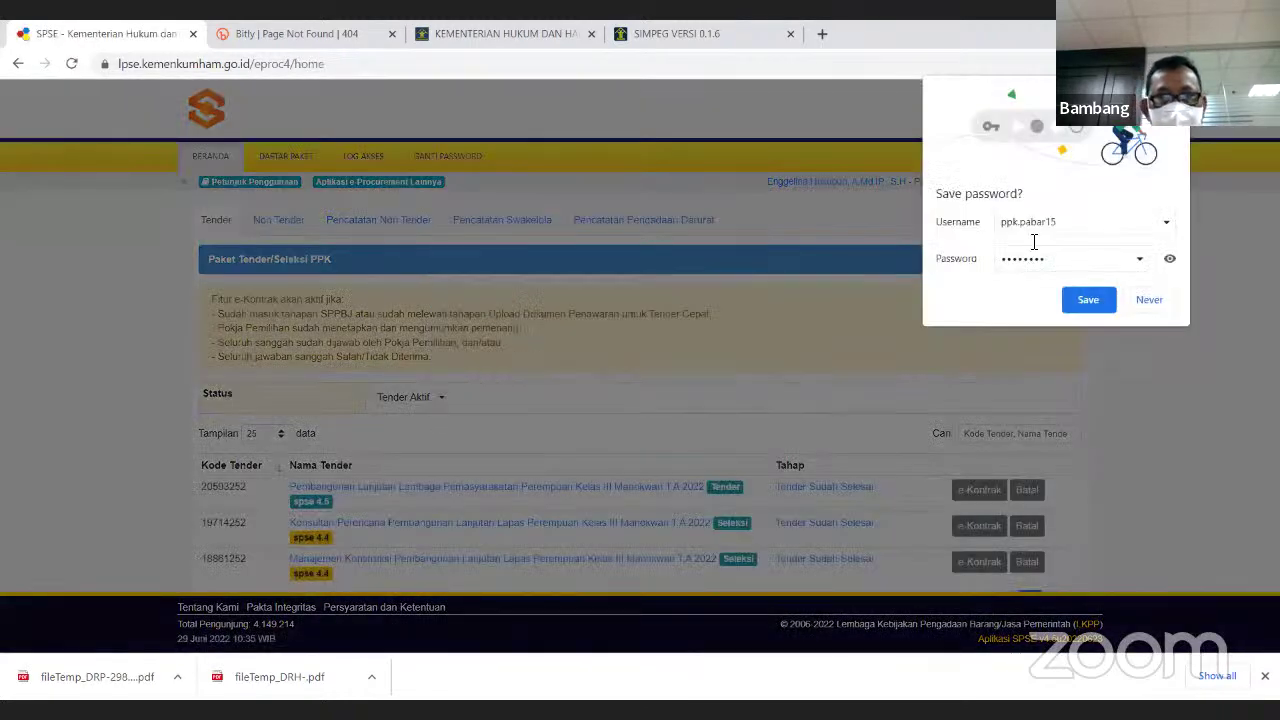
click(1148, 300)
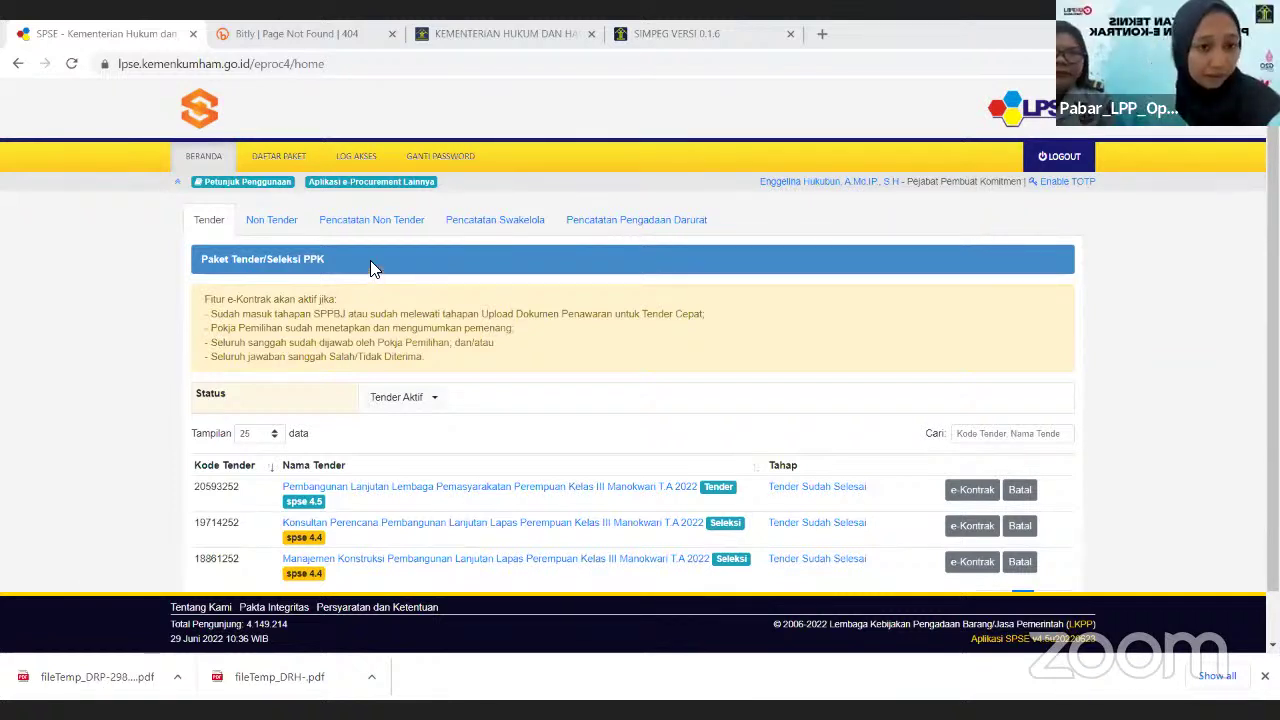
scroll(562, 372, down, 2)
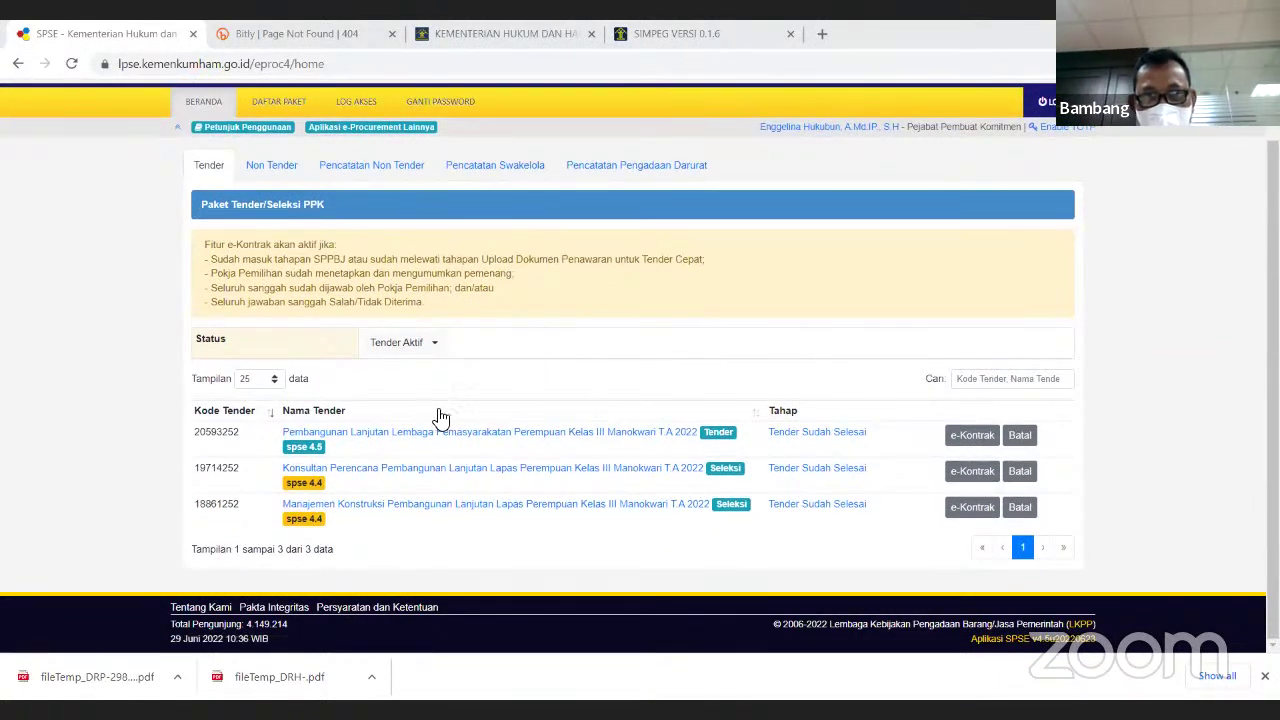
Open e-Kontrak for tender 19714252
click(968, 474)
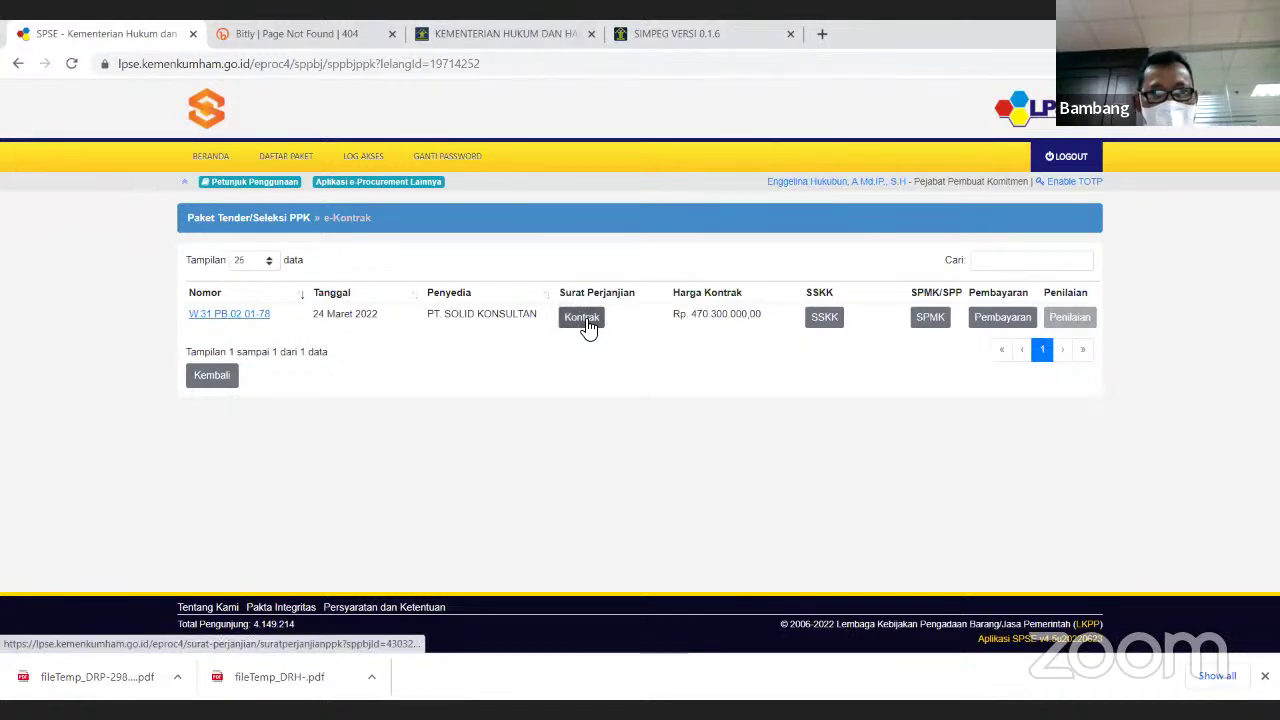
Open the Surat Perjanjian for contract W.31.PB.02.01-78 and check its date and Nama PPK
click(587, 326)
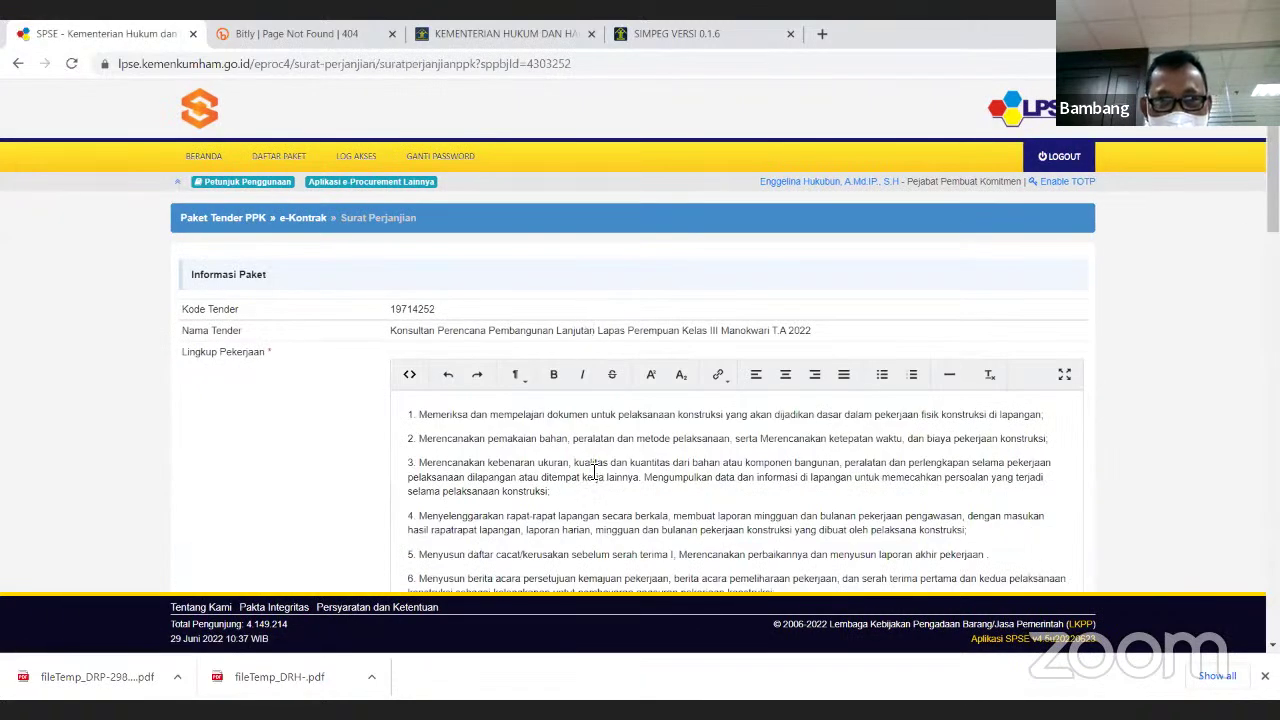
scroll(595, 472, down, 5)
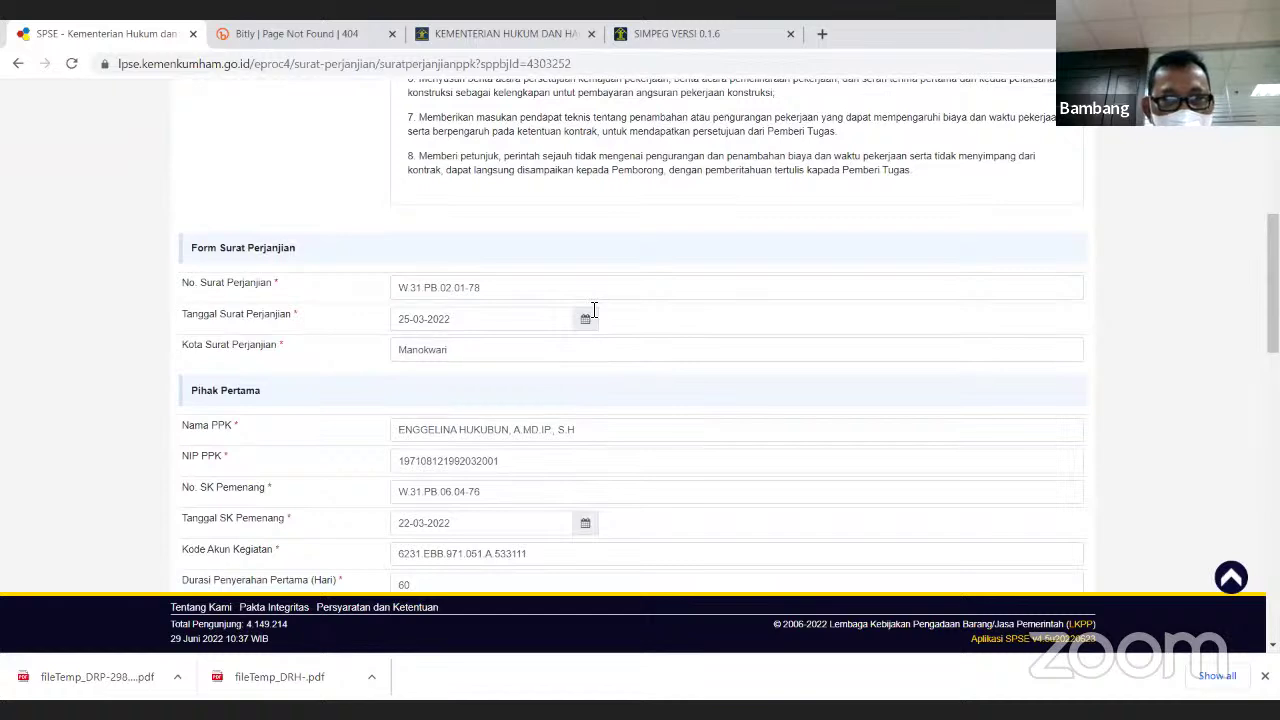
scroll(590, 295, down, 2)
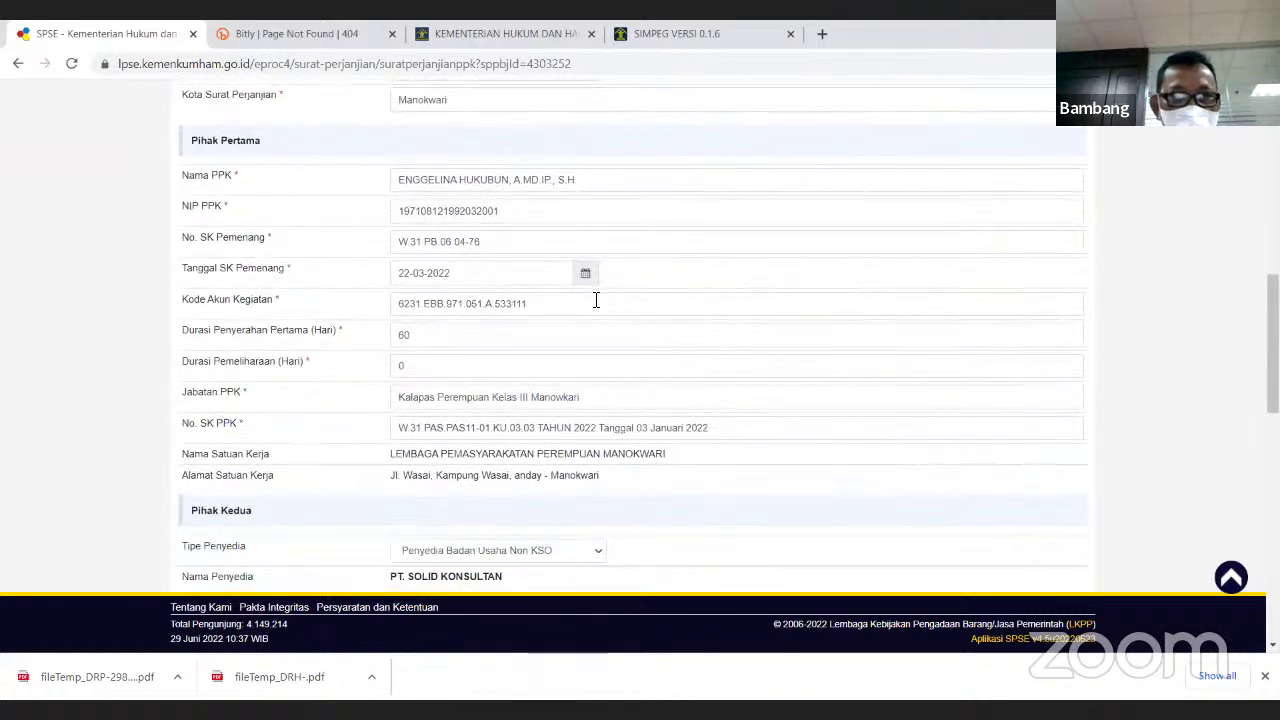
scroll(595, 300, up, 1)
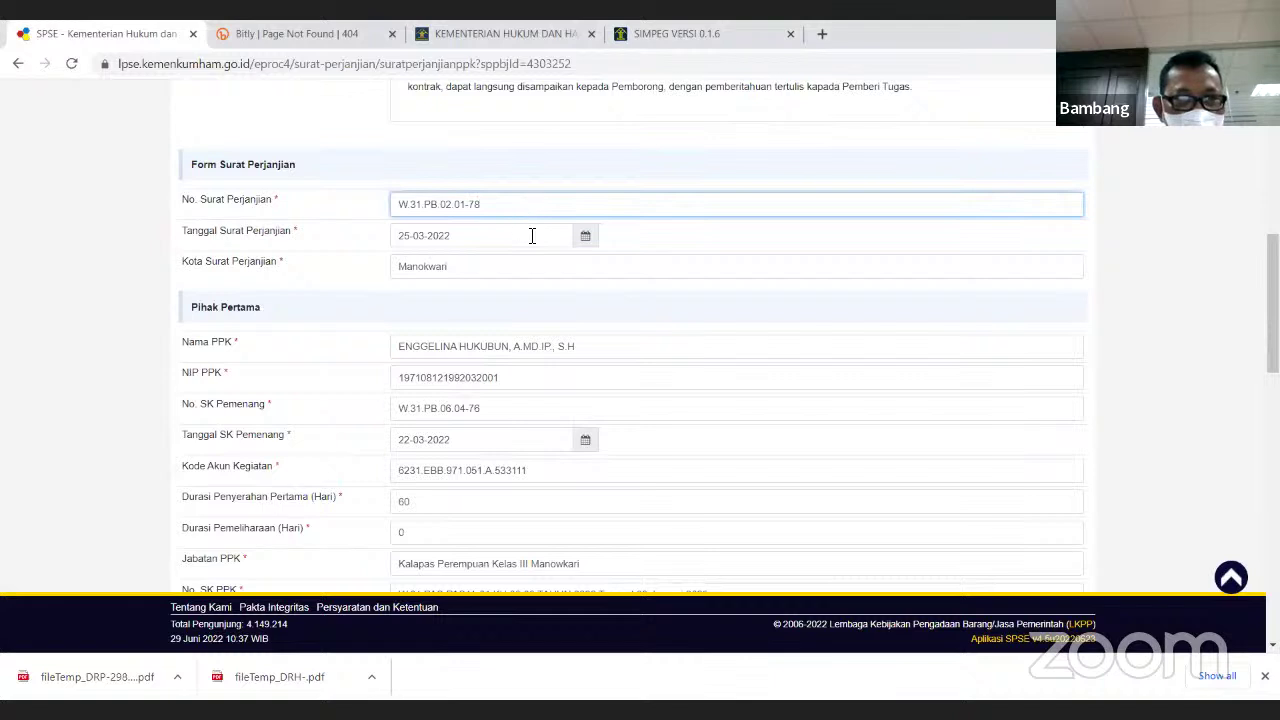
click(532, 236)
click(686, 346)
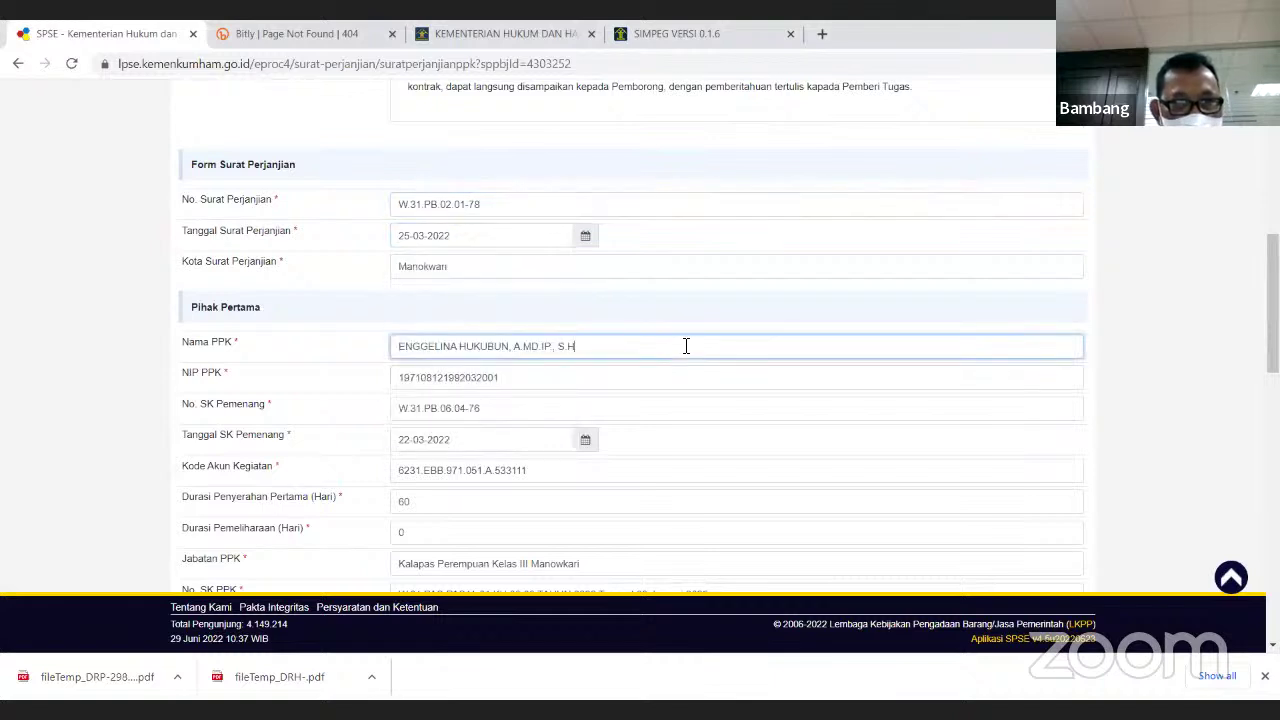
Review the form's party details, close the downloads bar, and select the Jabatan PPK field
scroll(686, 346, down, 1)
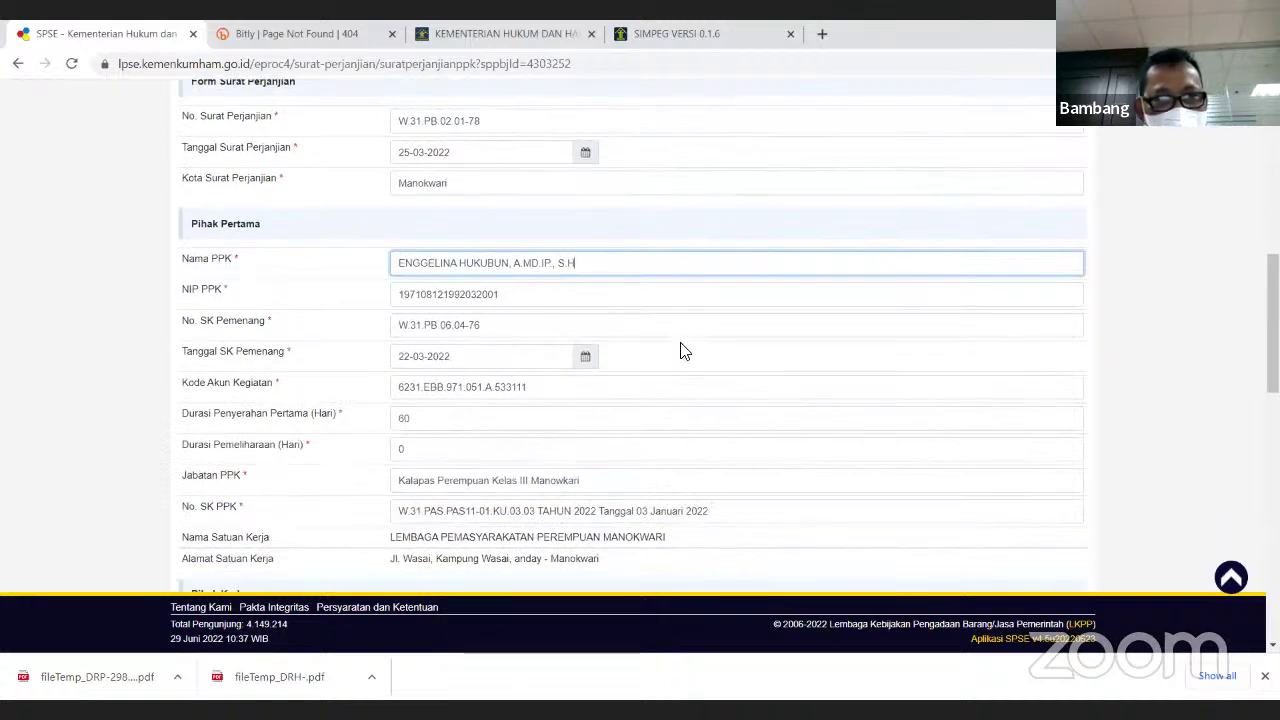
scroll(680, 350, down, 3)
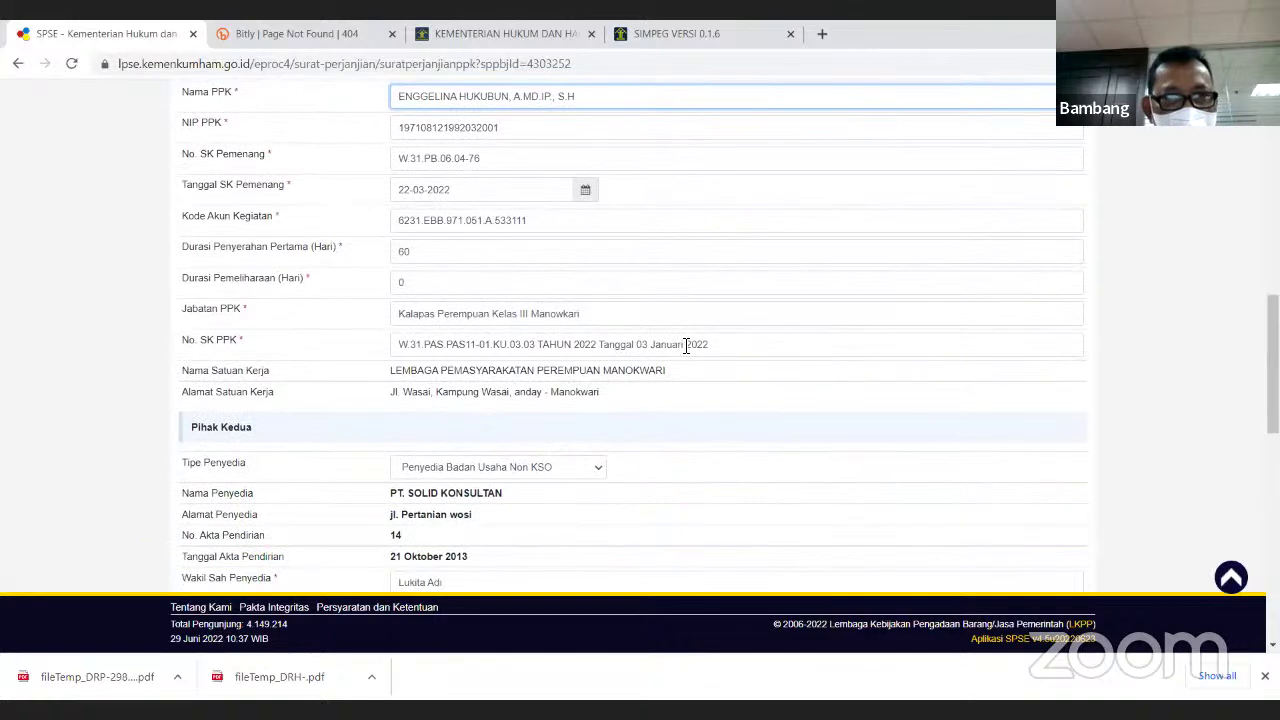
scroll(680, 350, down, 1)
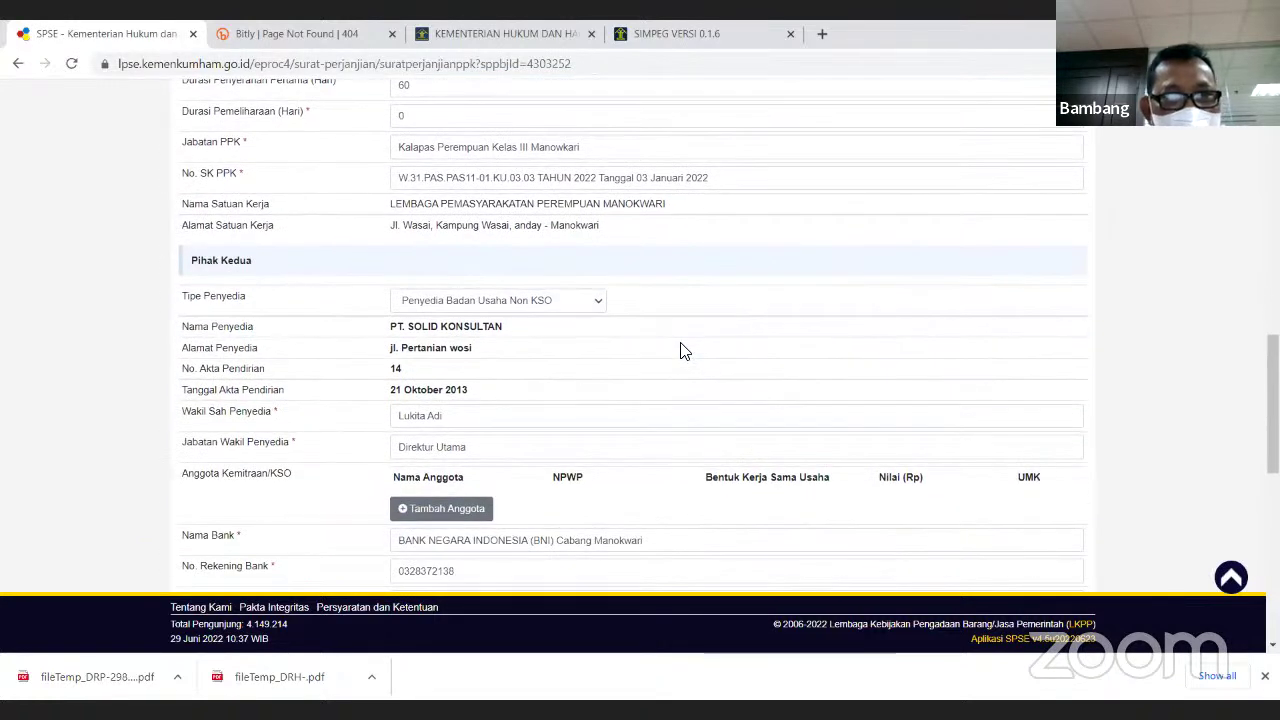
scroll(680, 350, up, 1)
scroll(680, 350, up, 1)
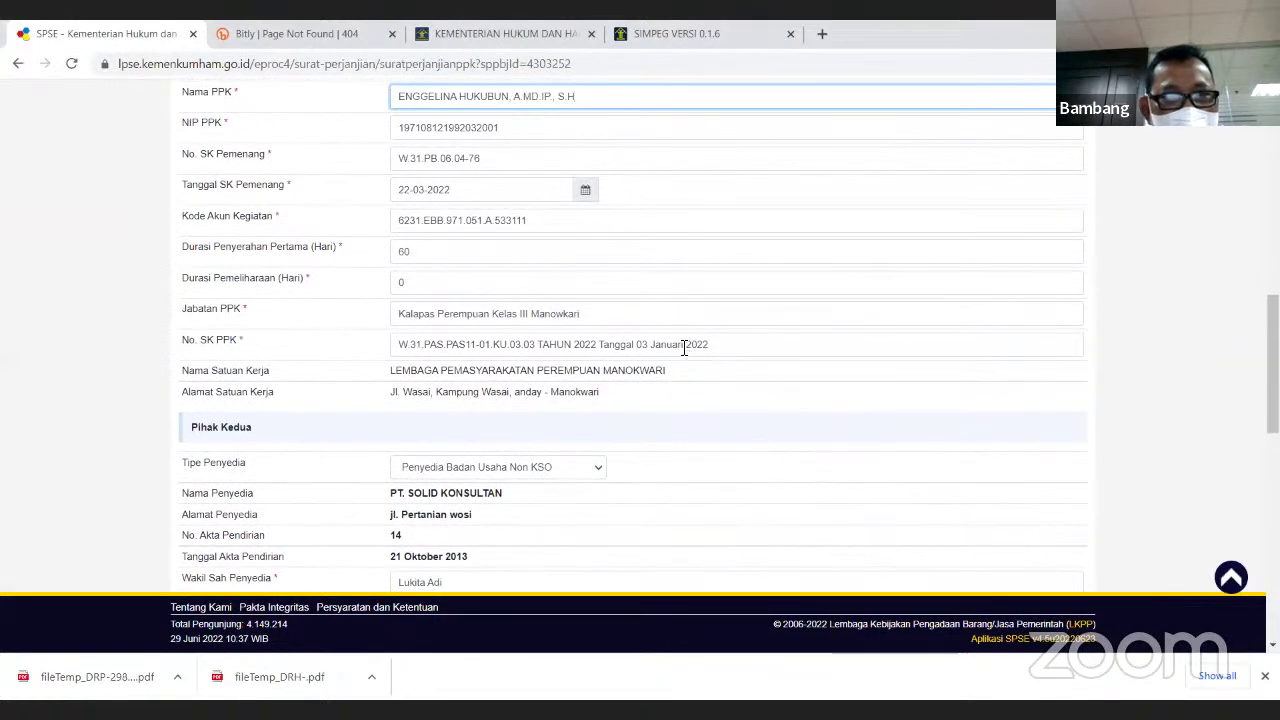
scroll(684, 345, up, 2)
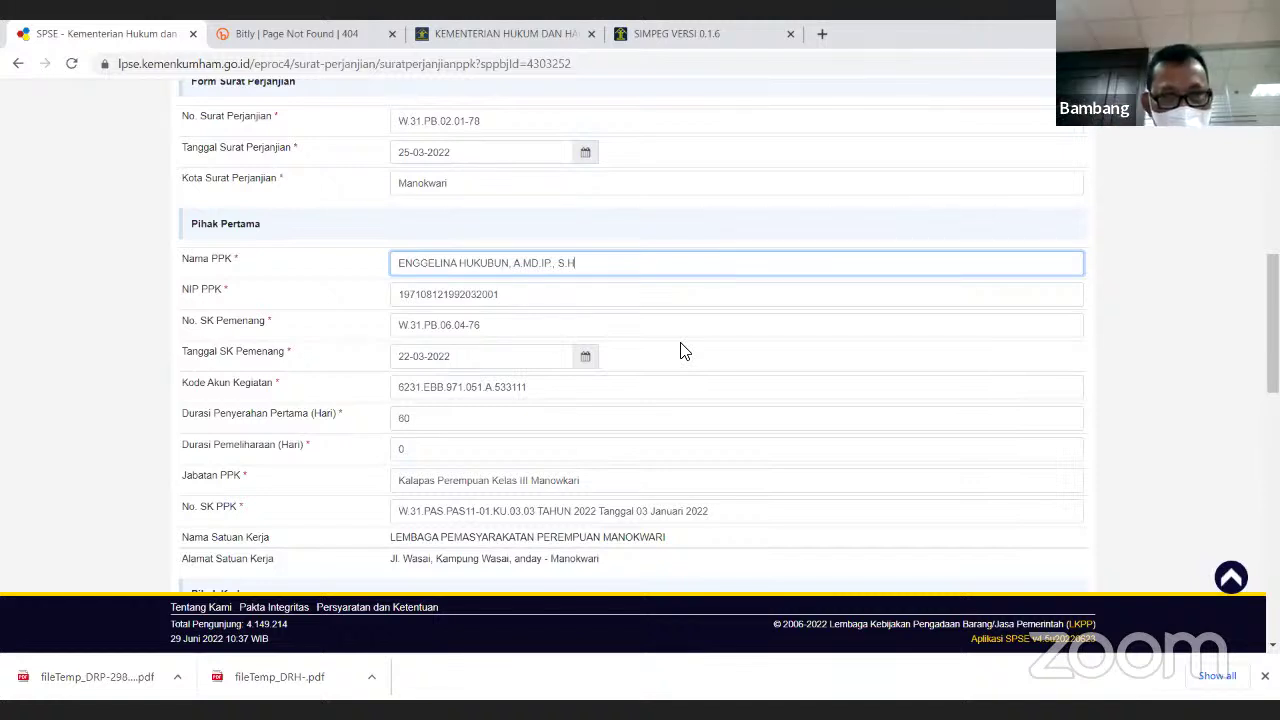
scroll(684, 351, down, 1)
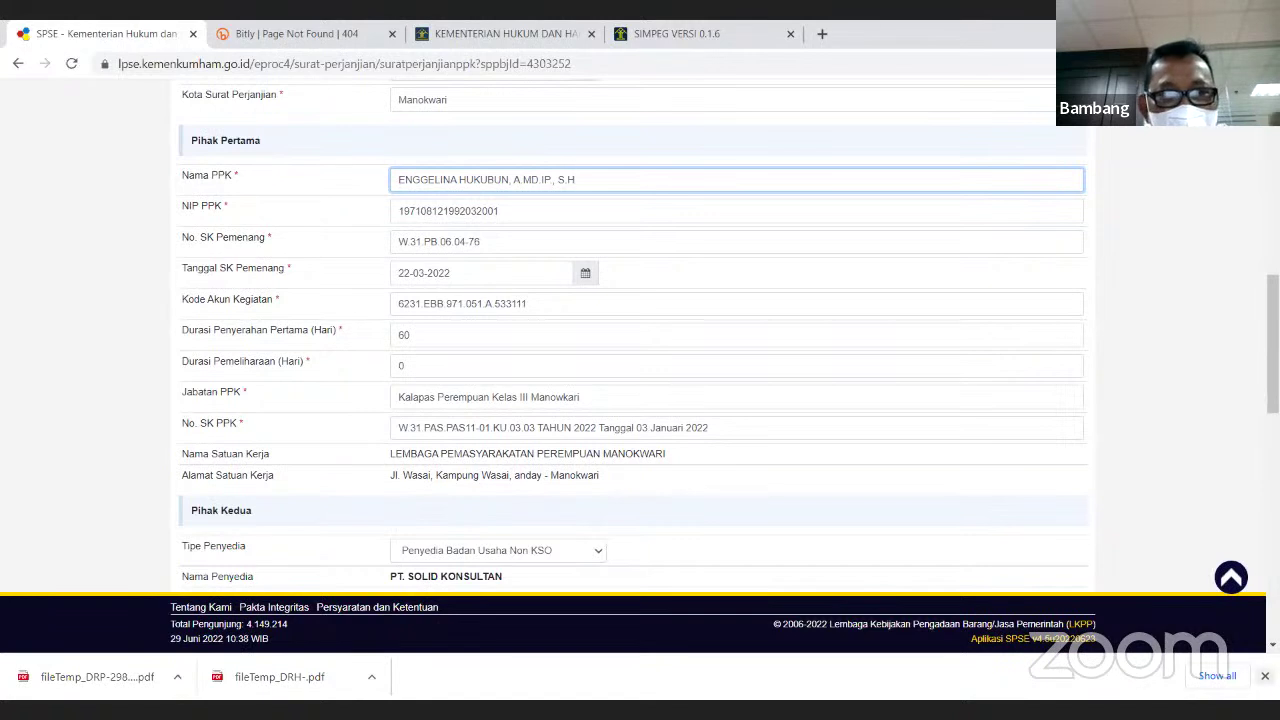
click(1265, 676)
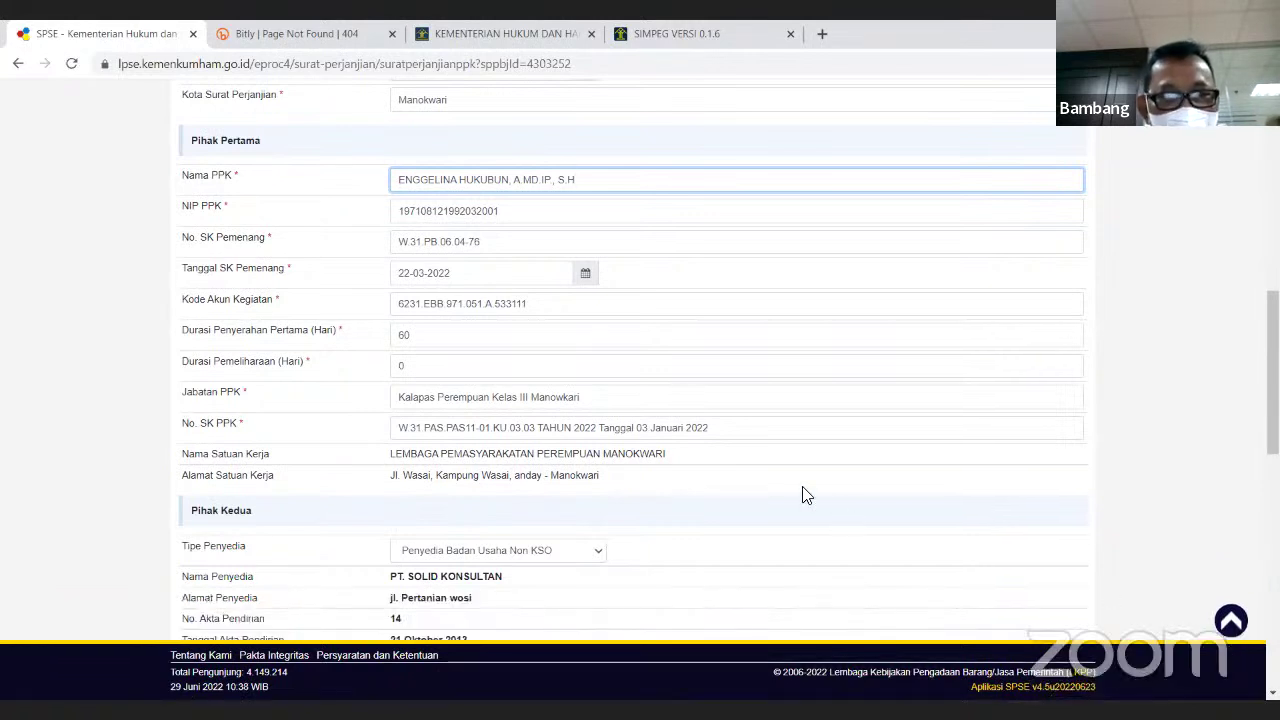
click(612, 399)
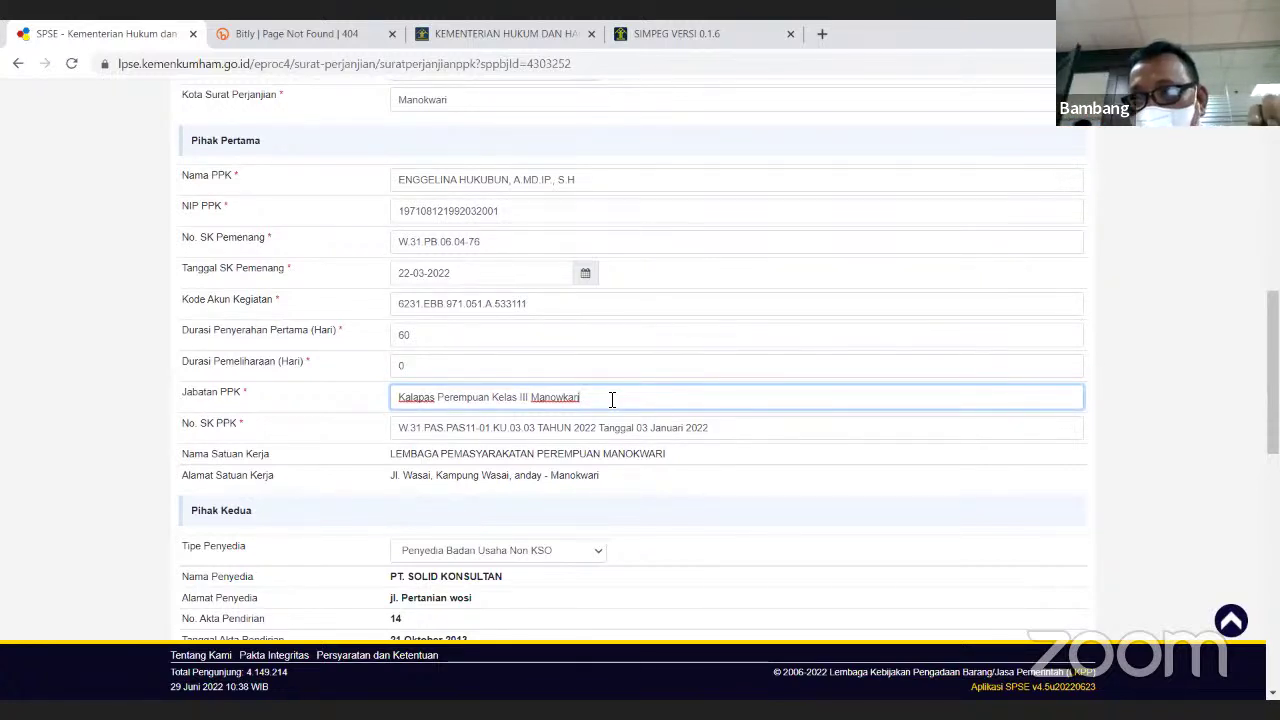
Change Jabatan PPK to 'Pejabat Penandatanganan Kontrak', fixing the spelling
drag(580, 399, 399, 403)
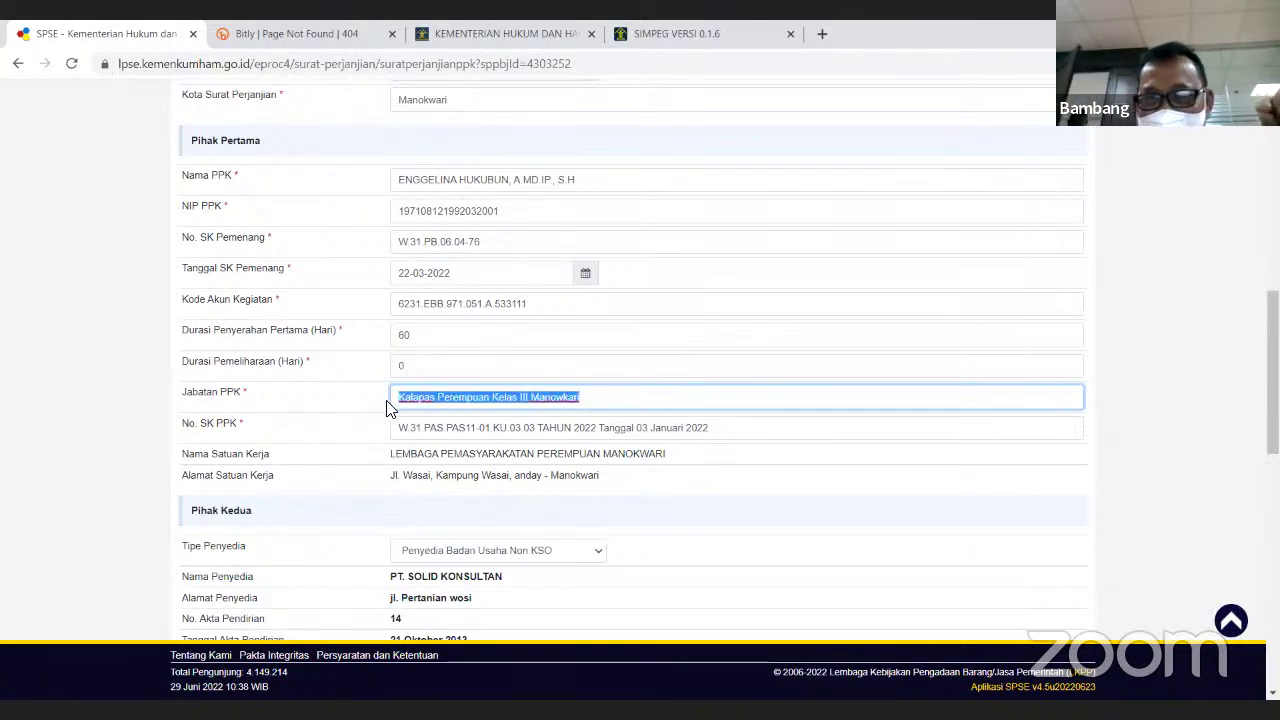
text(Pe)
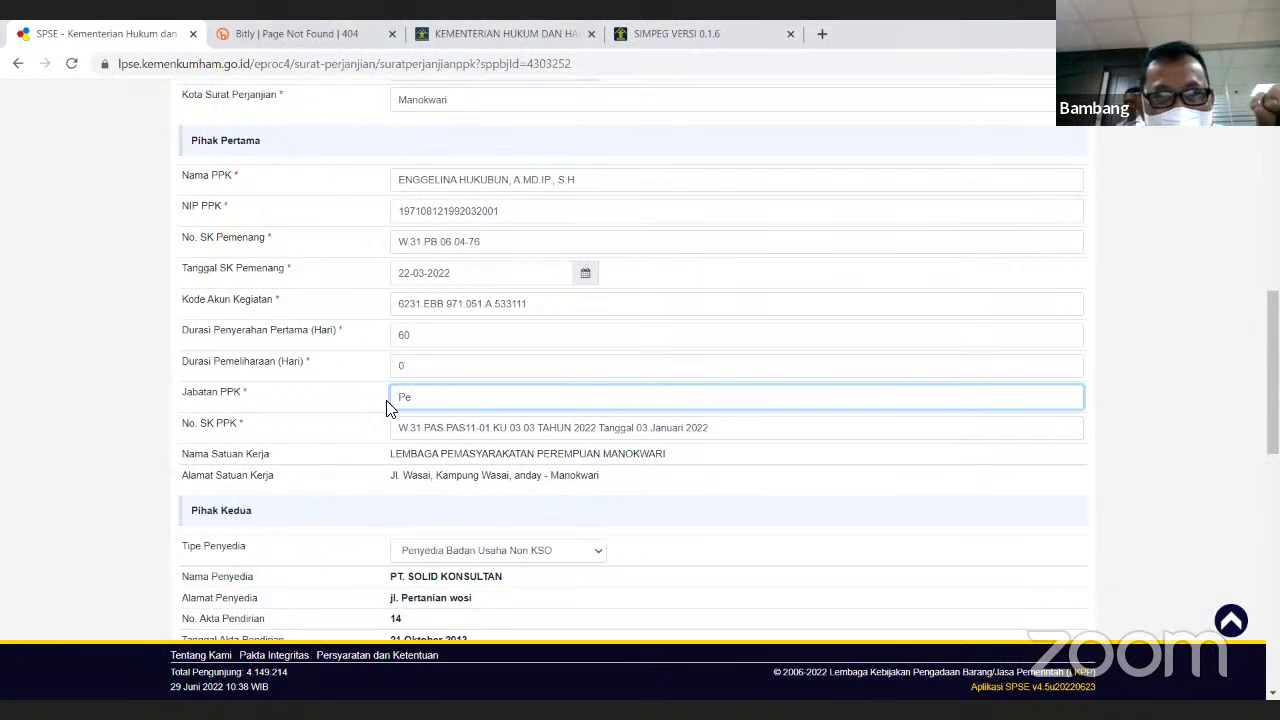
text(nandatangan)
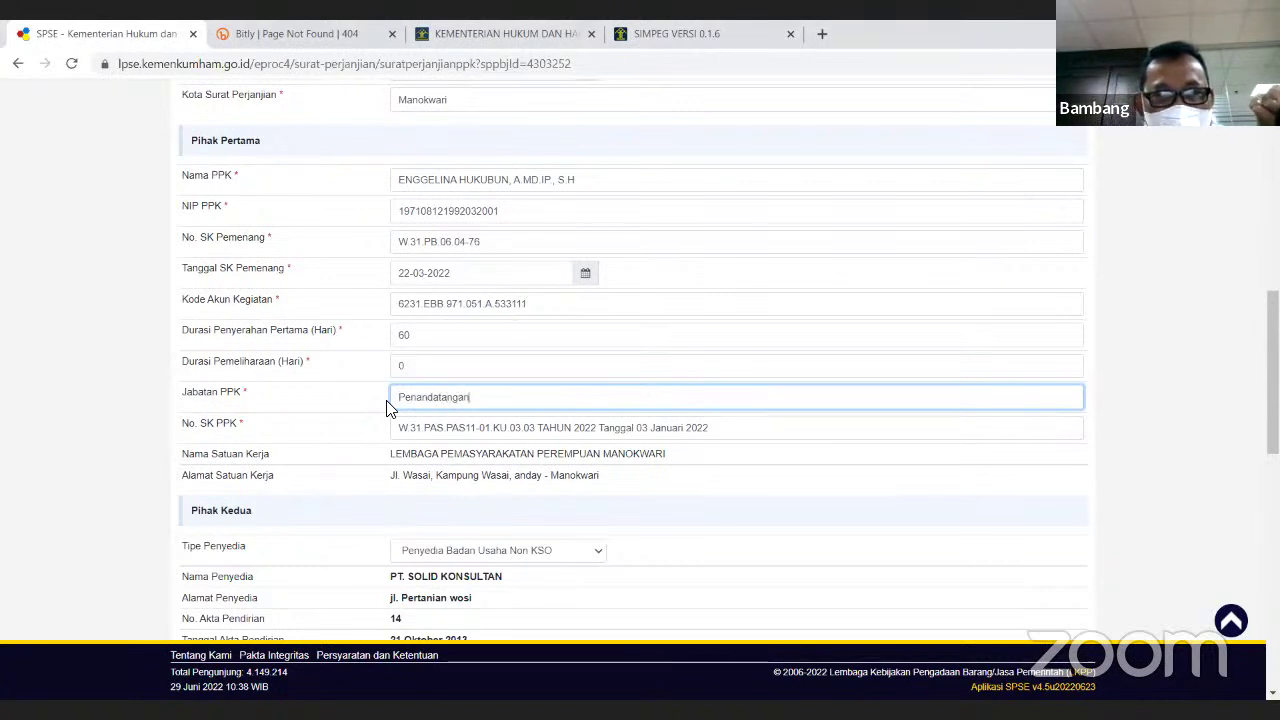
text( Kontra)
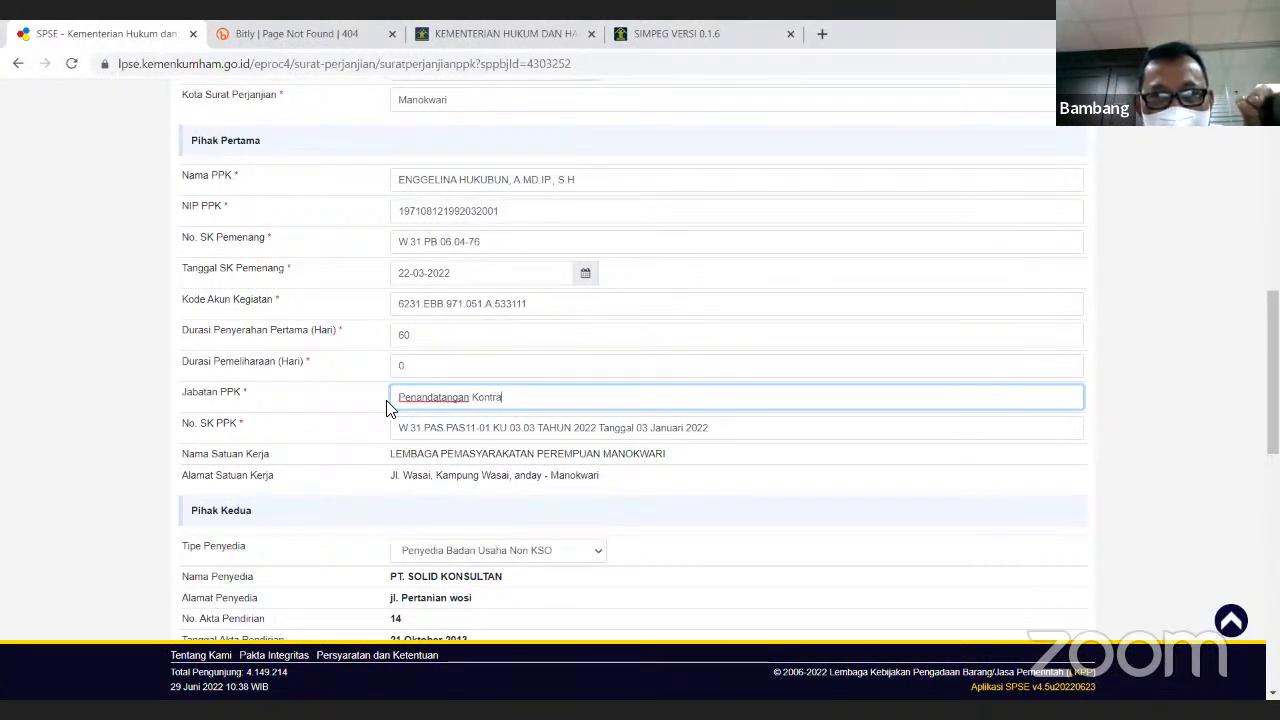
text(k)
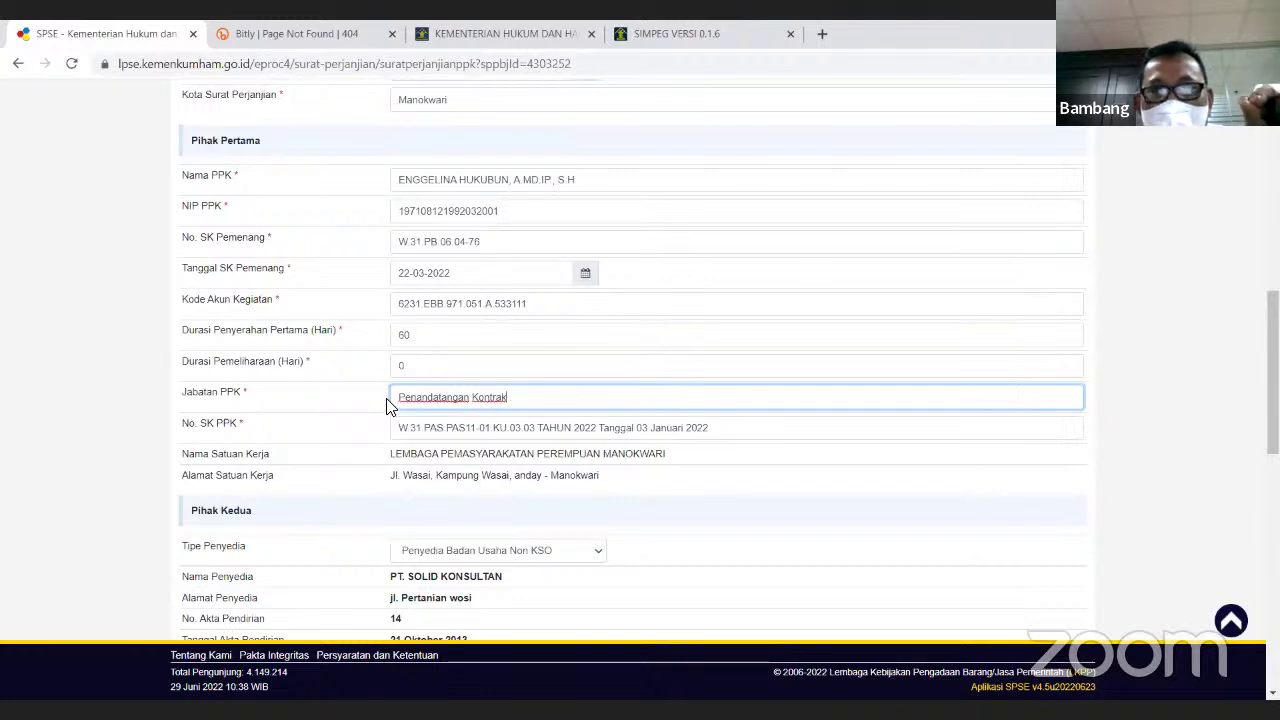
click(404, 407)
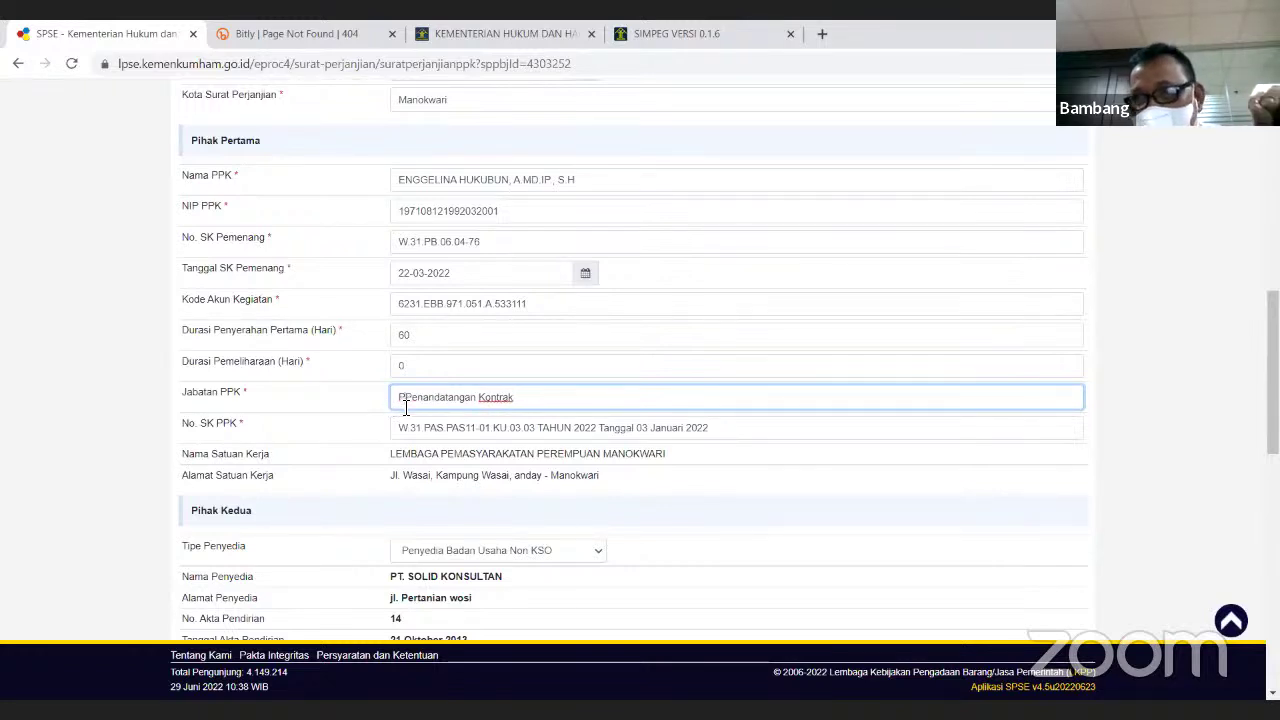
text(Pejabat)
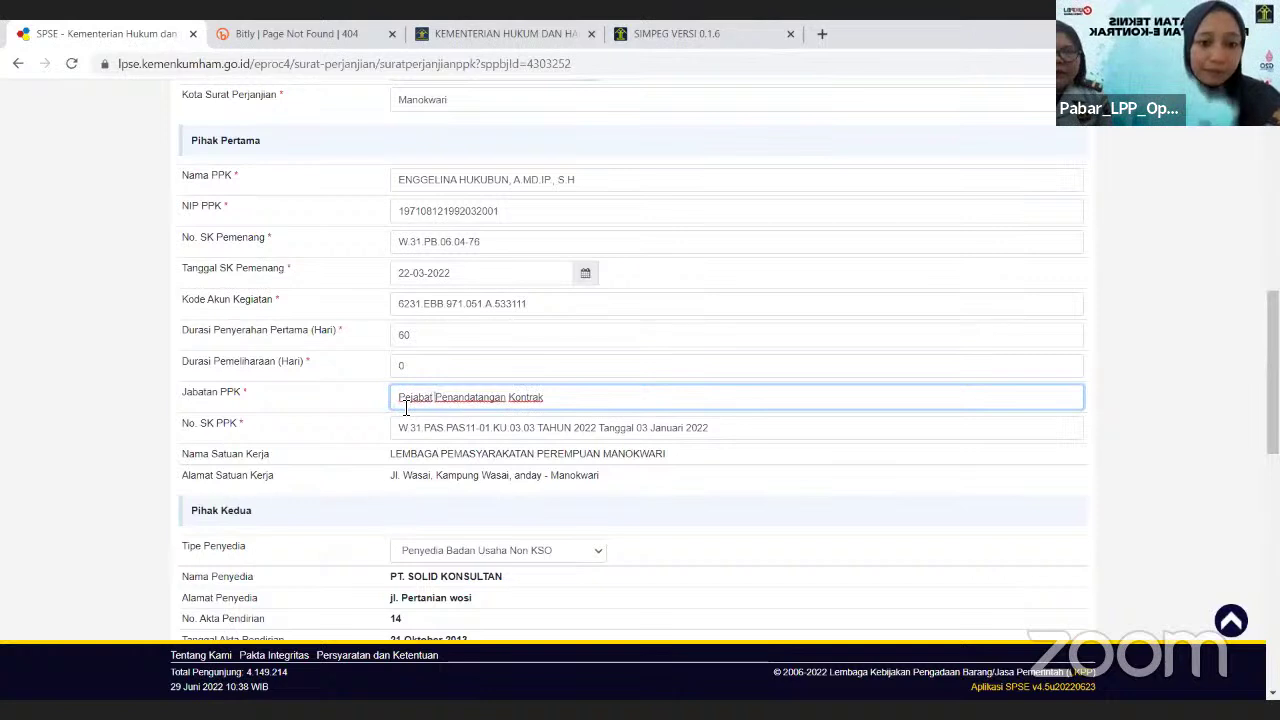
click(510, 399)
text(i)
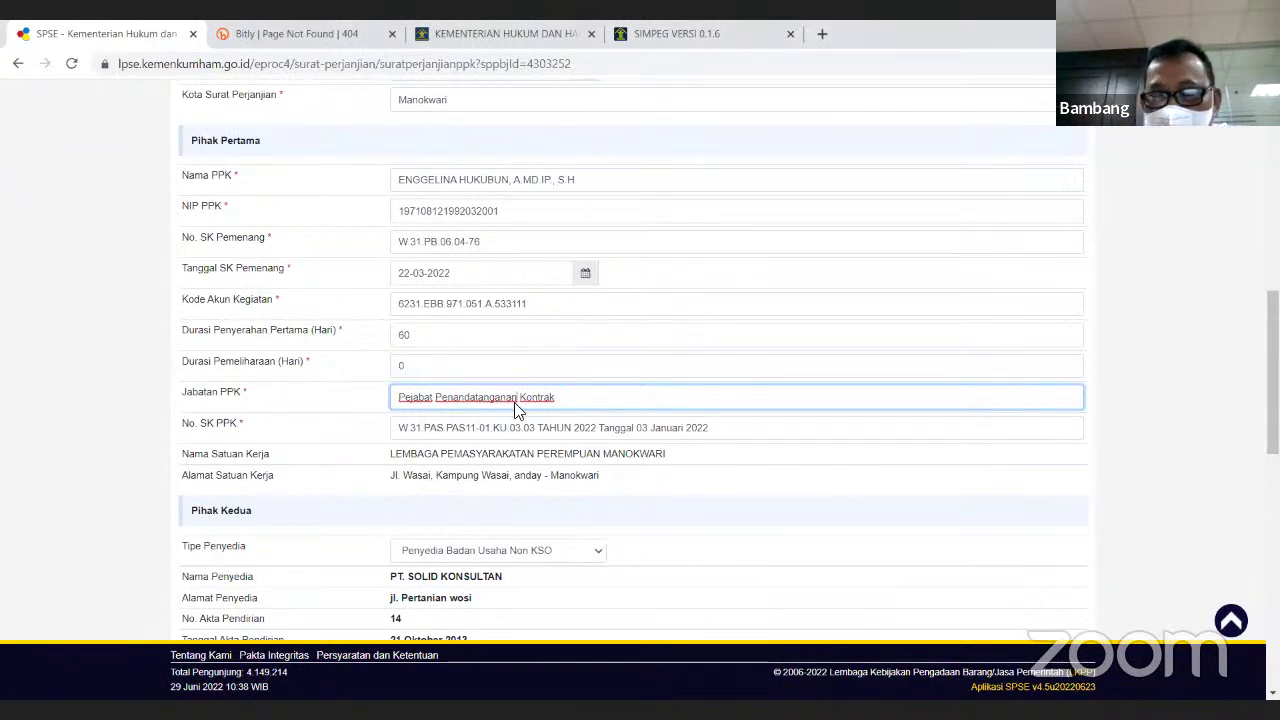
scroll(593, 455, down, 1)
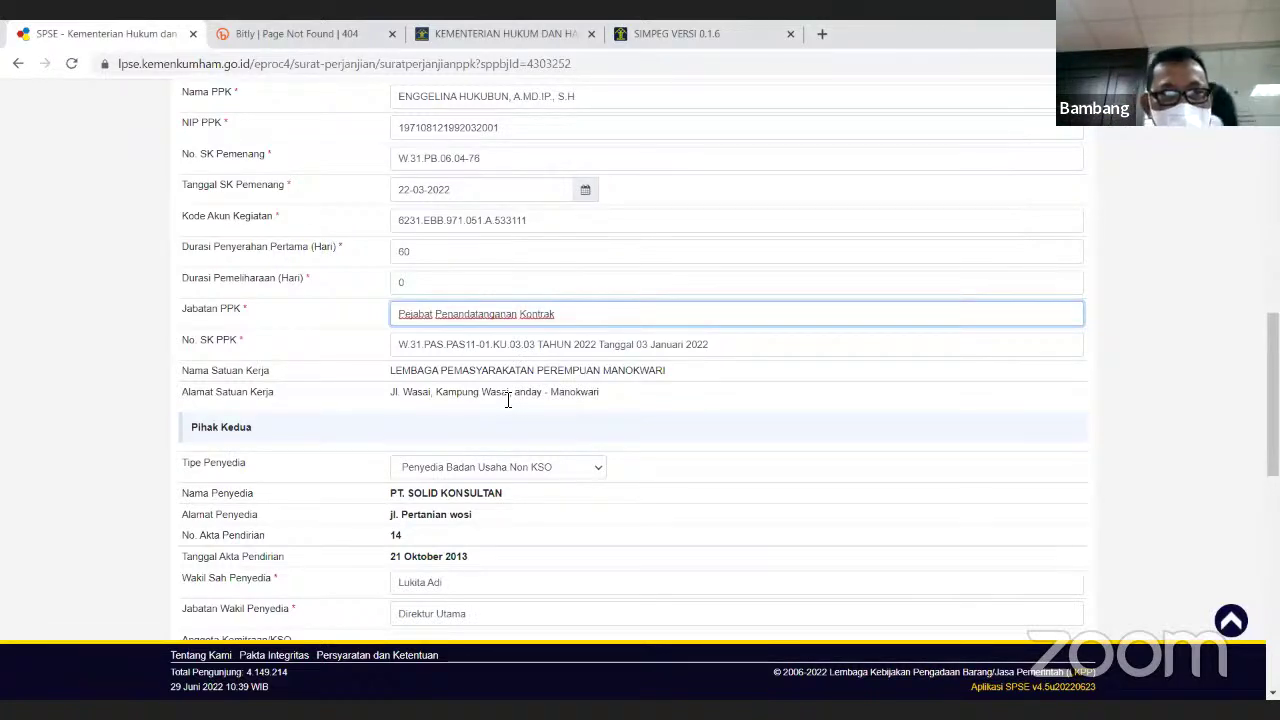
scroll(508, 398, down, 1)
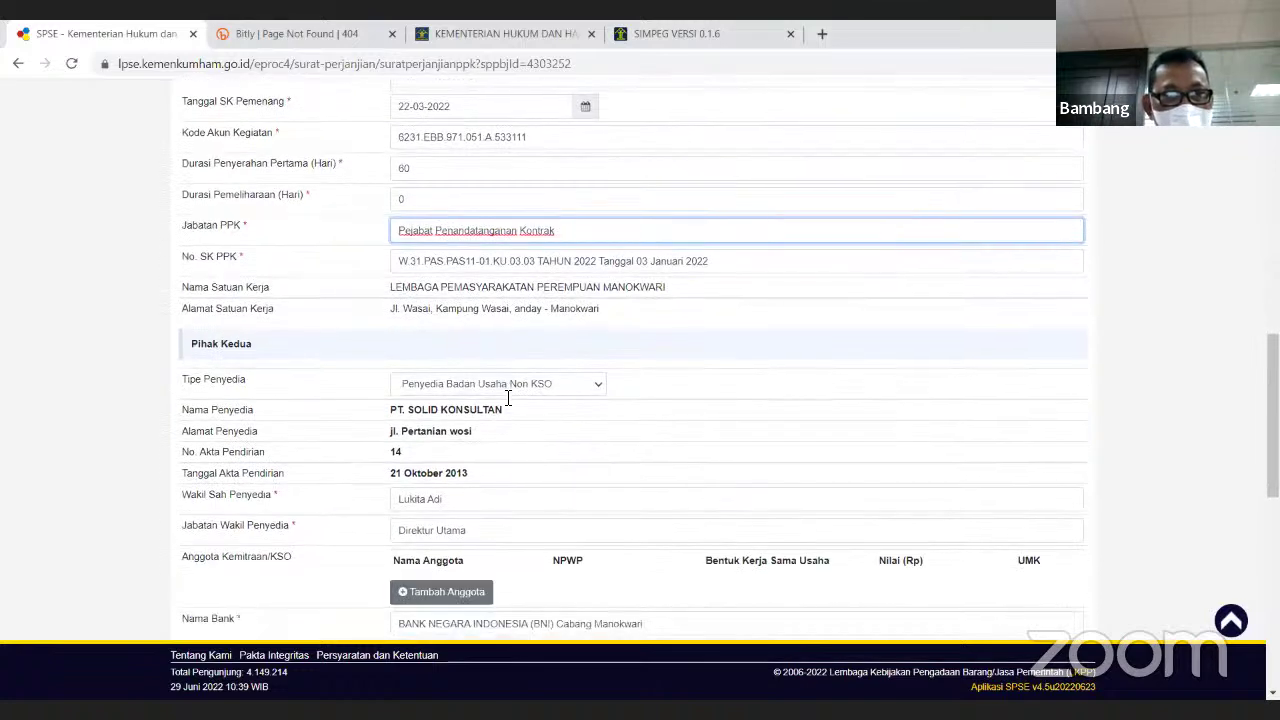
scroll(508, 400, down, 2)
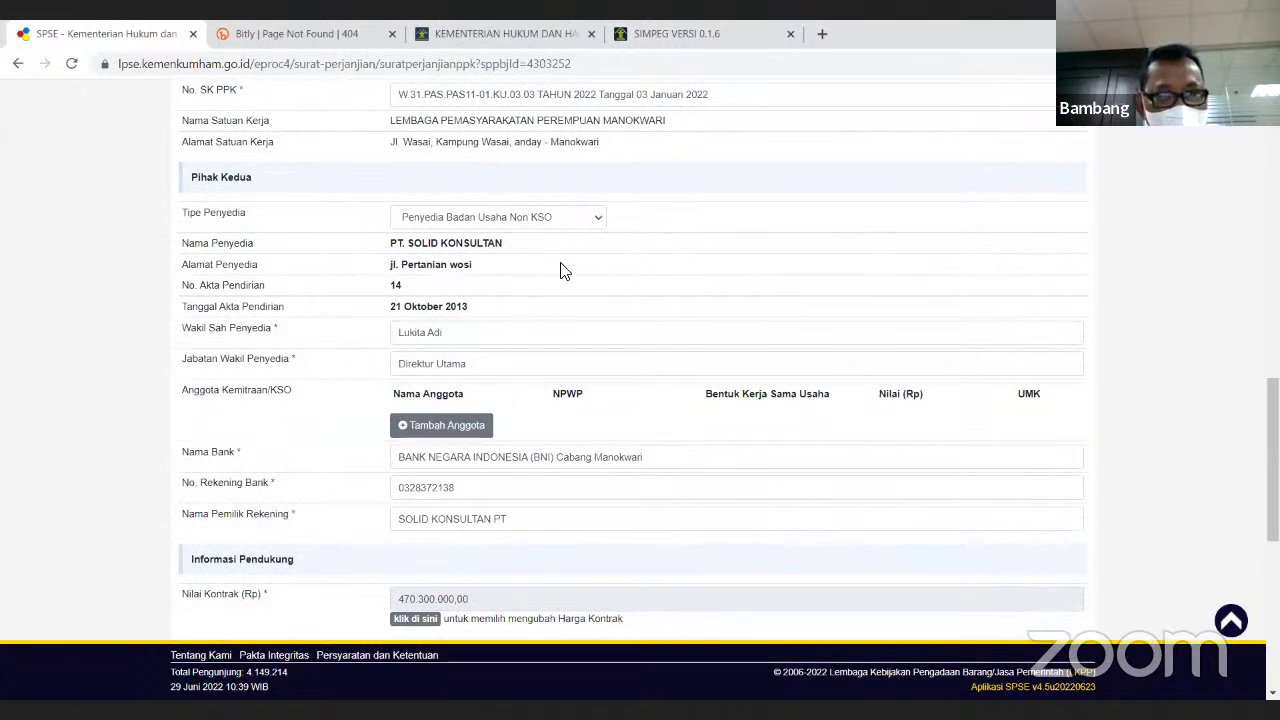
scroll(558, 328, down, 1)
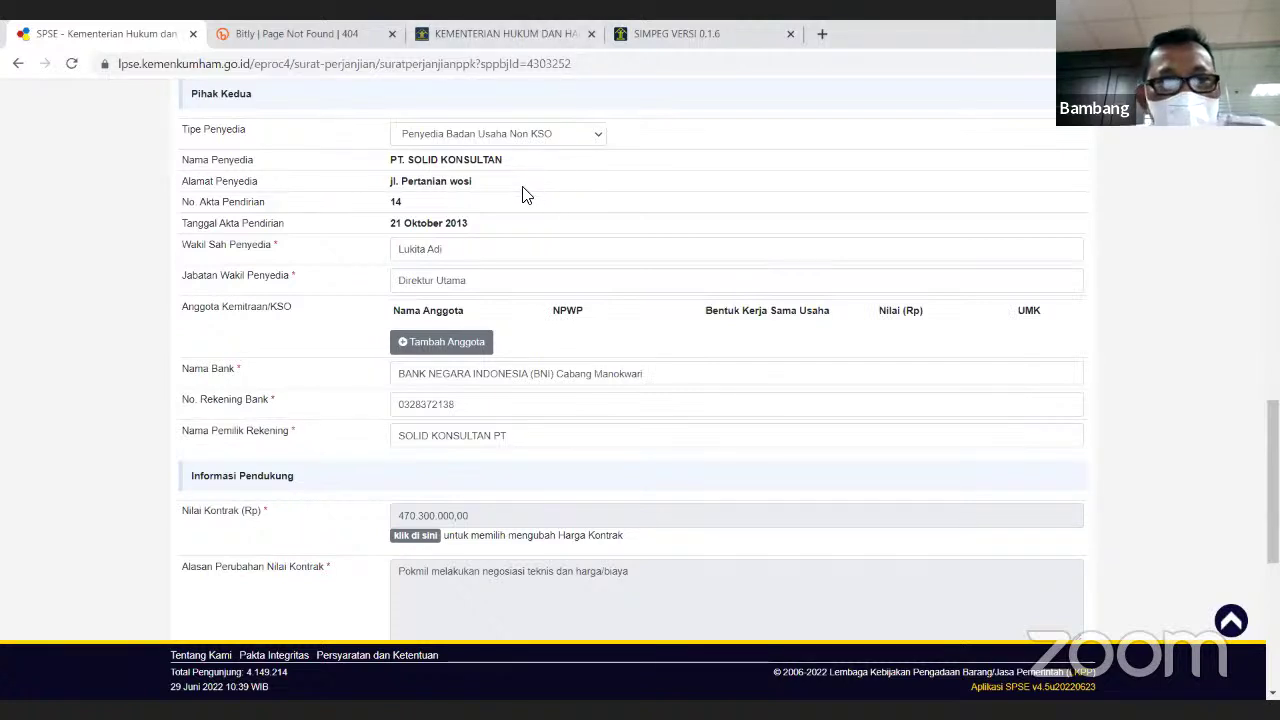
scroll(505, 289, up, 2)
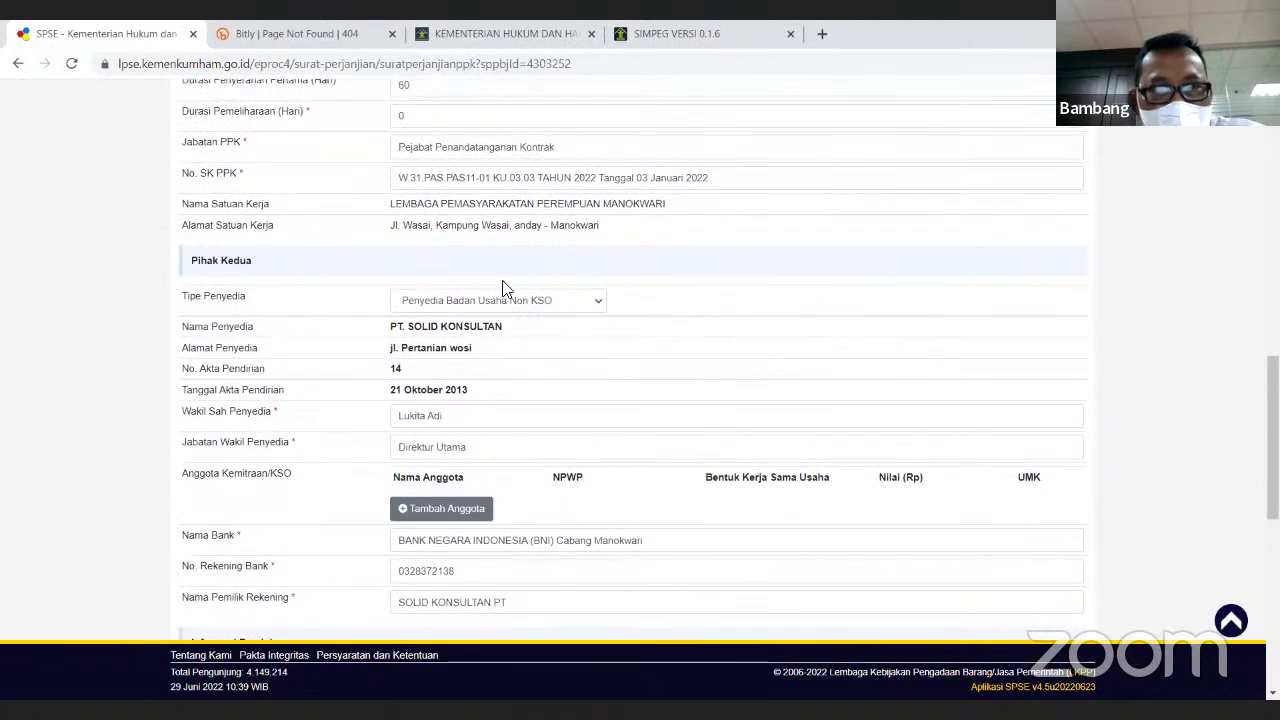
triple_click(493, 355)
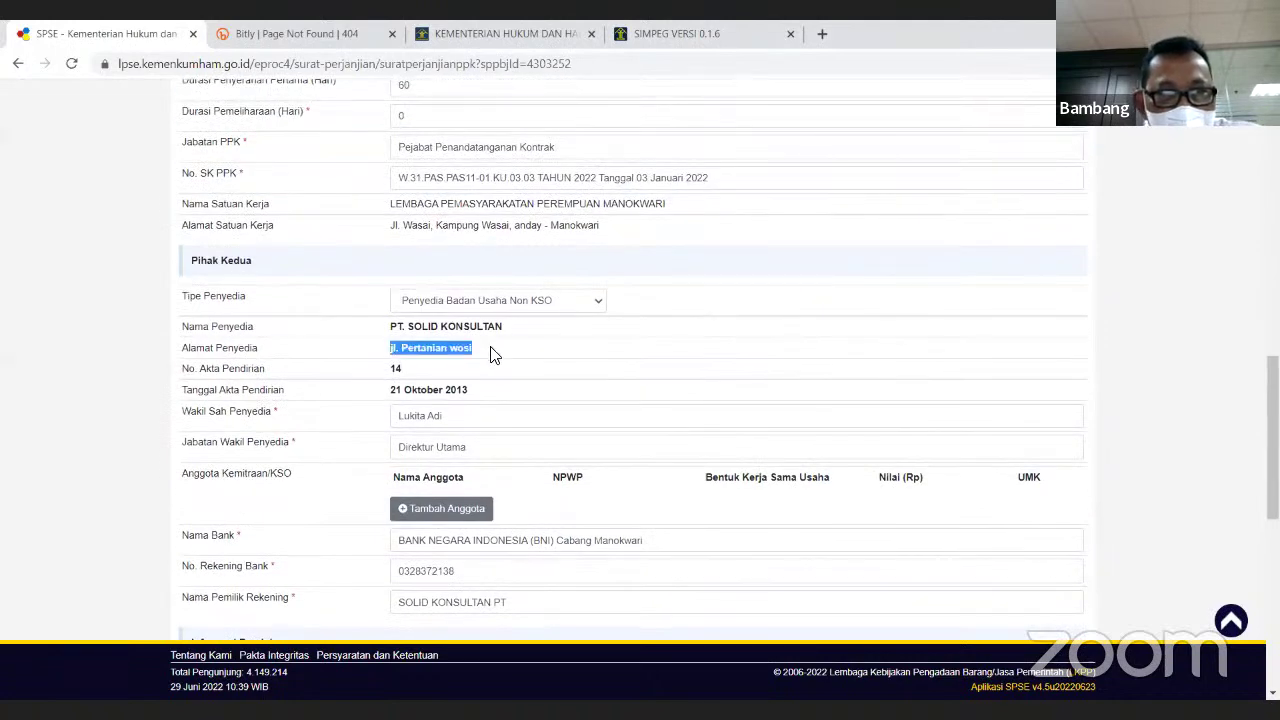
right_click(493, 355)
key(Escape)
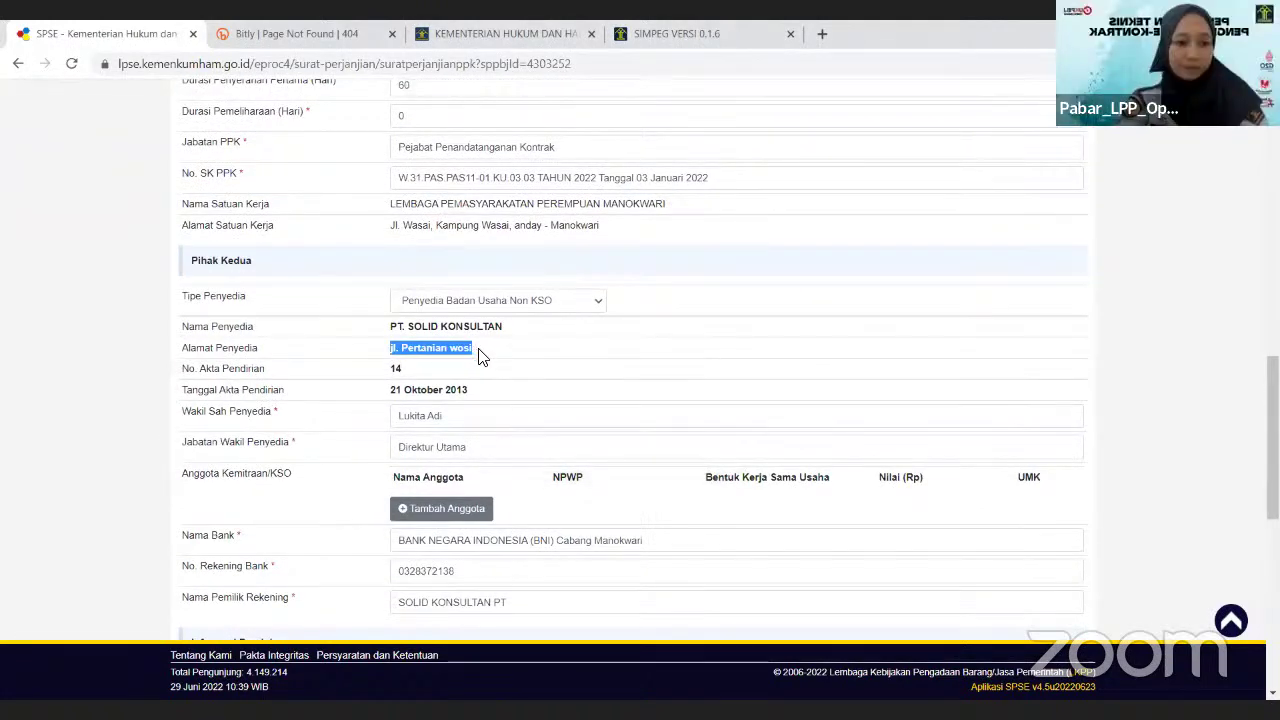
click(480, 350)
drag(478, 348, 384, 352)
click(484, 350)
click(490, 350)
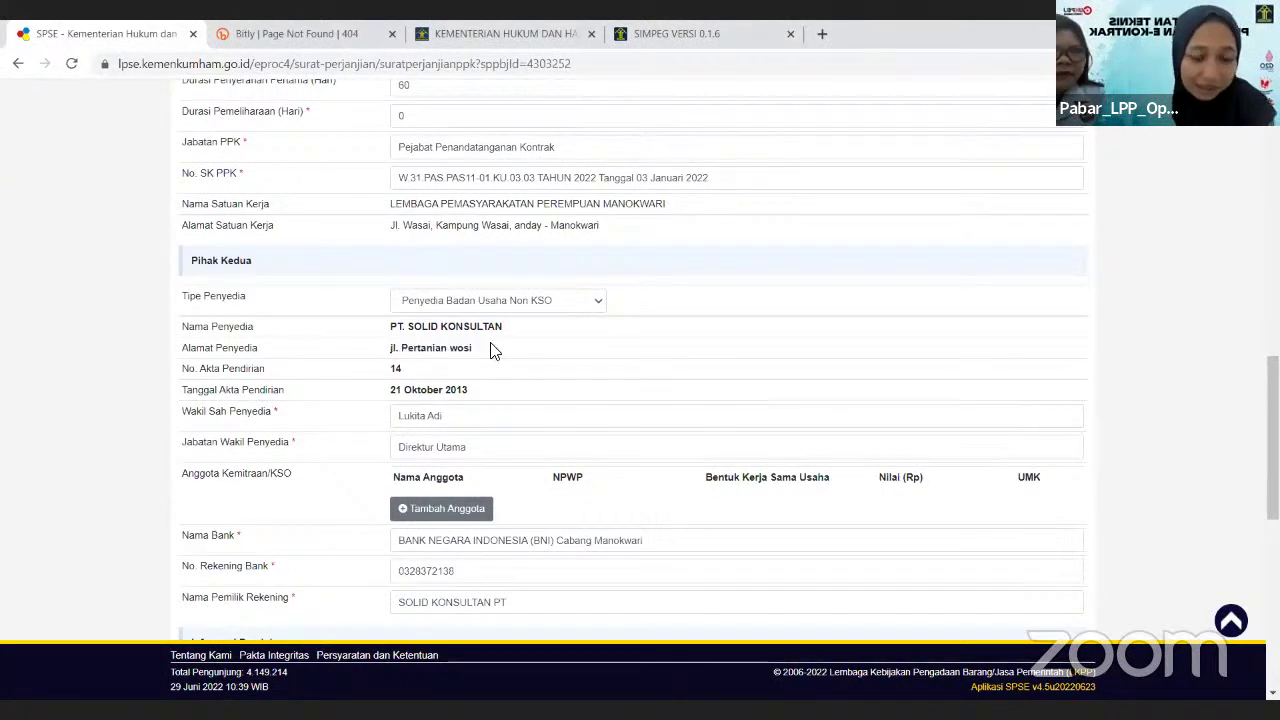
triple_click(487, 354)
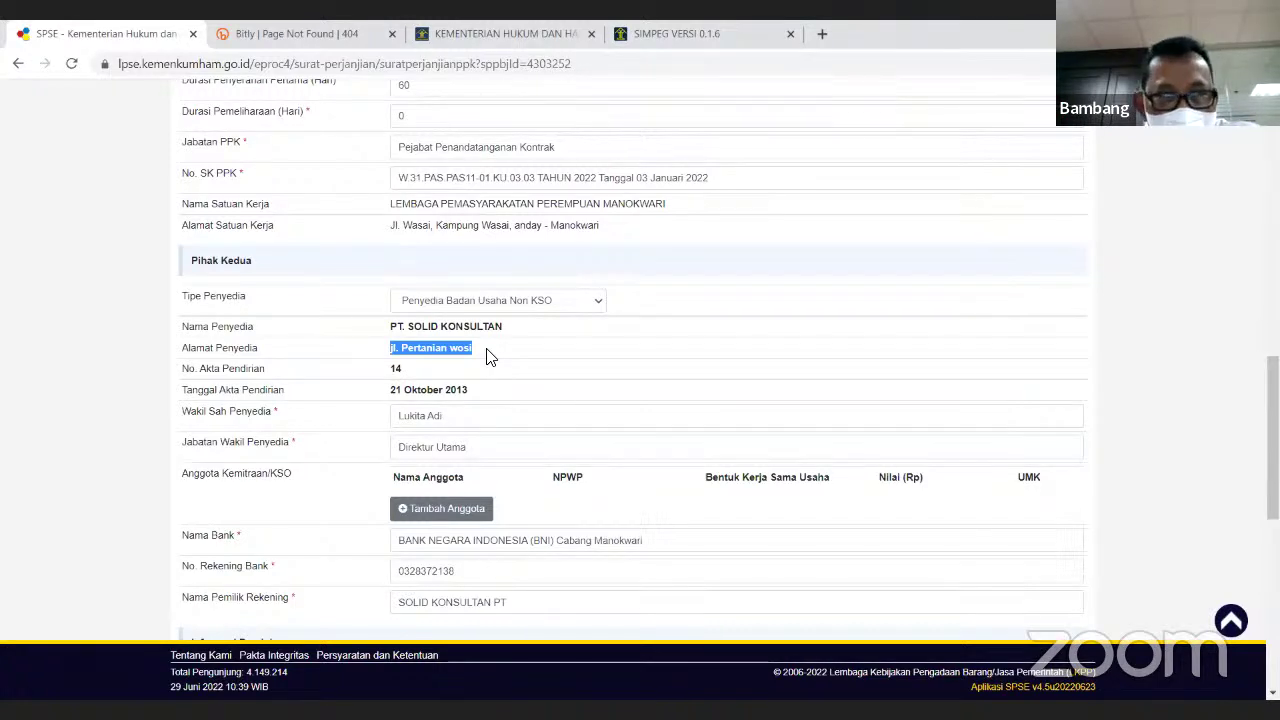
click(490, 357)
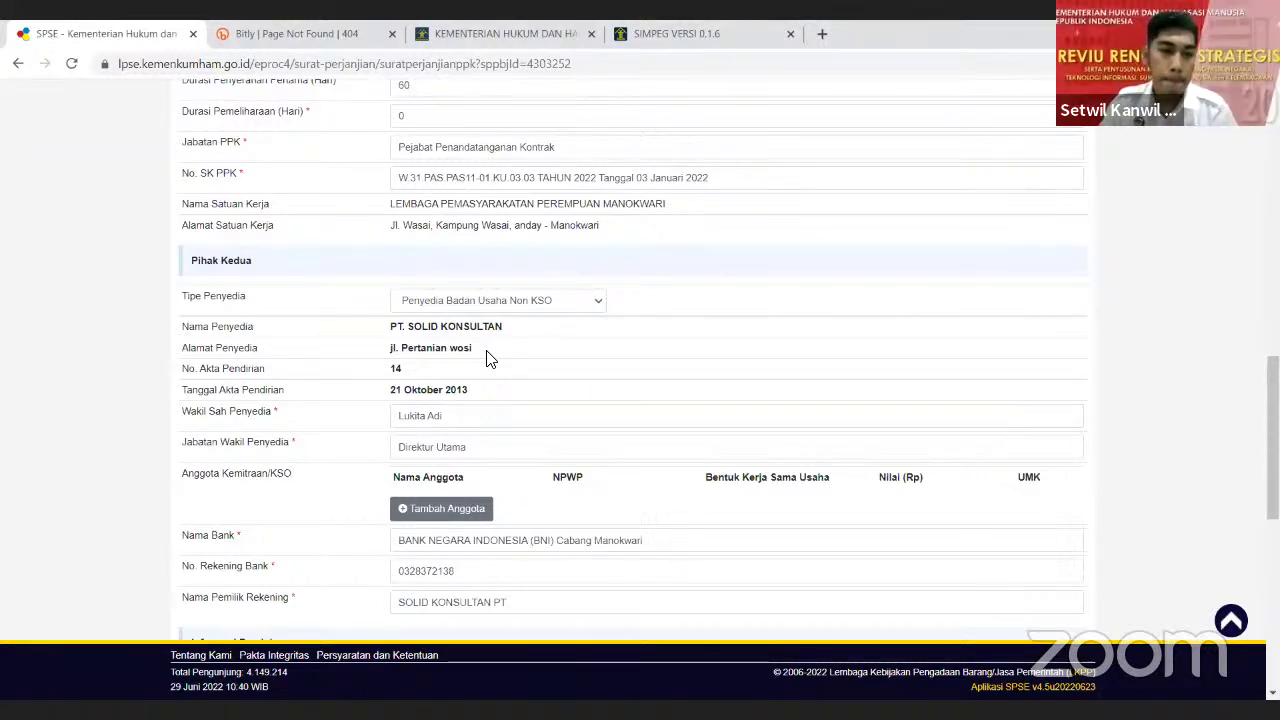
scroll(492, 360, down, 1)
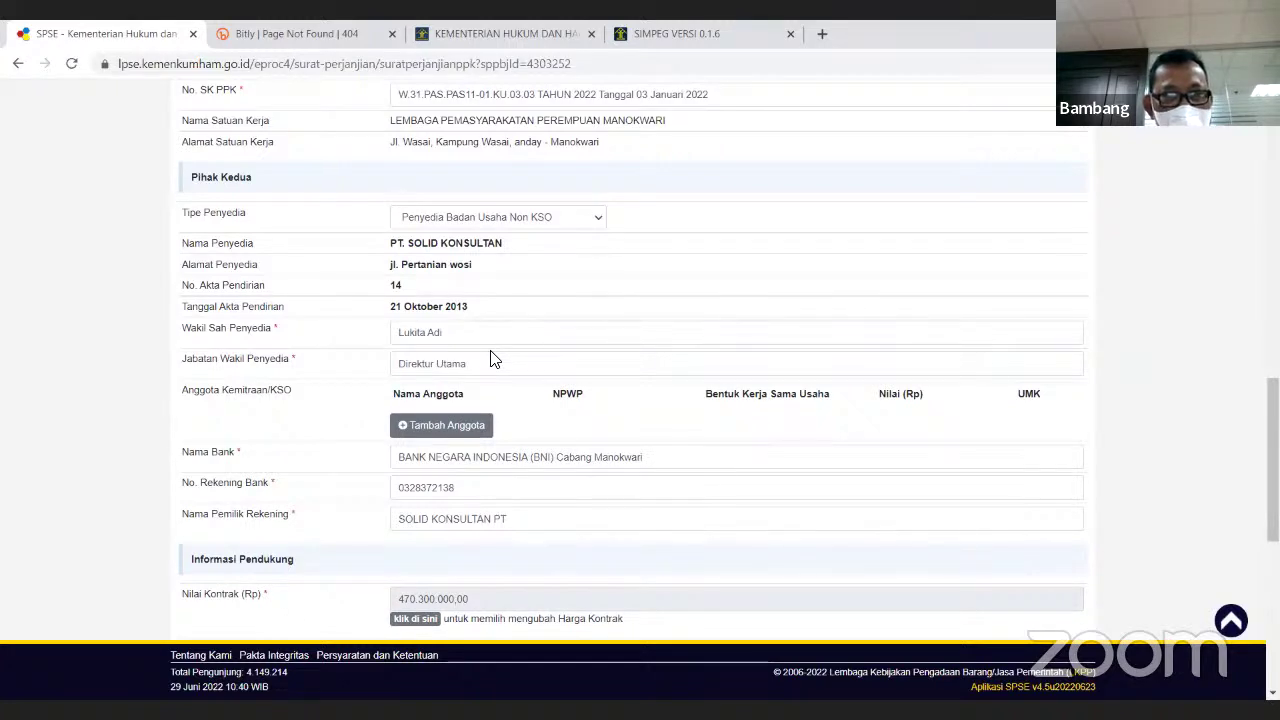
click(494, 339)
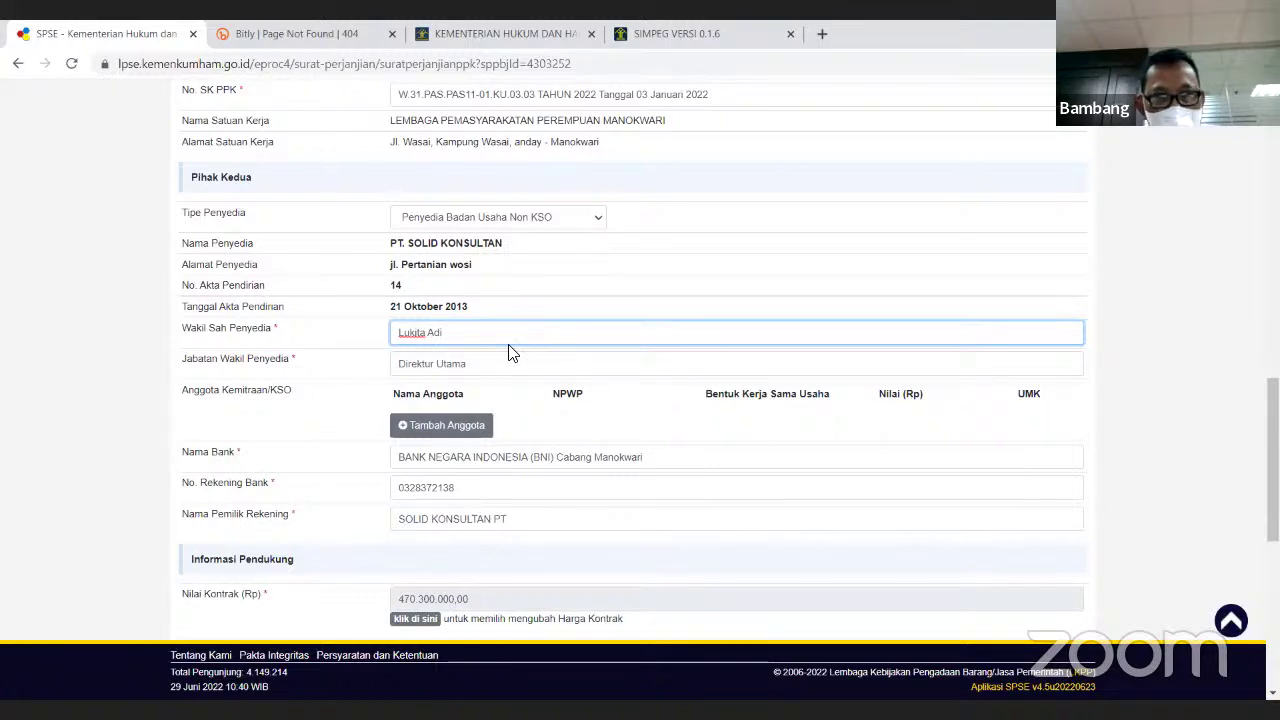
scroll(508, 352, down, 1)
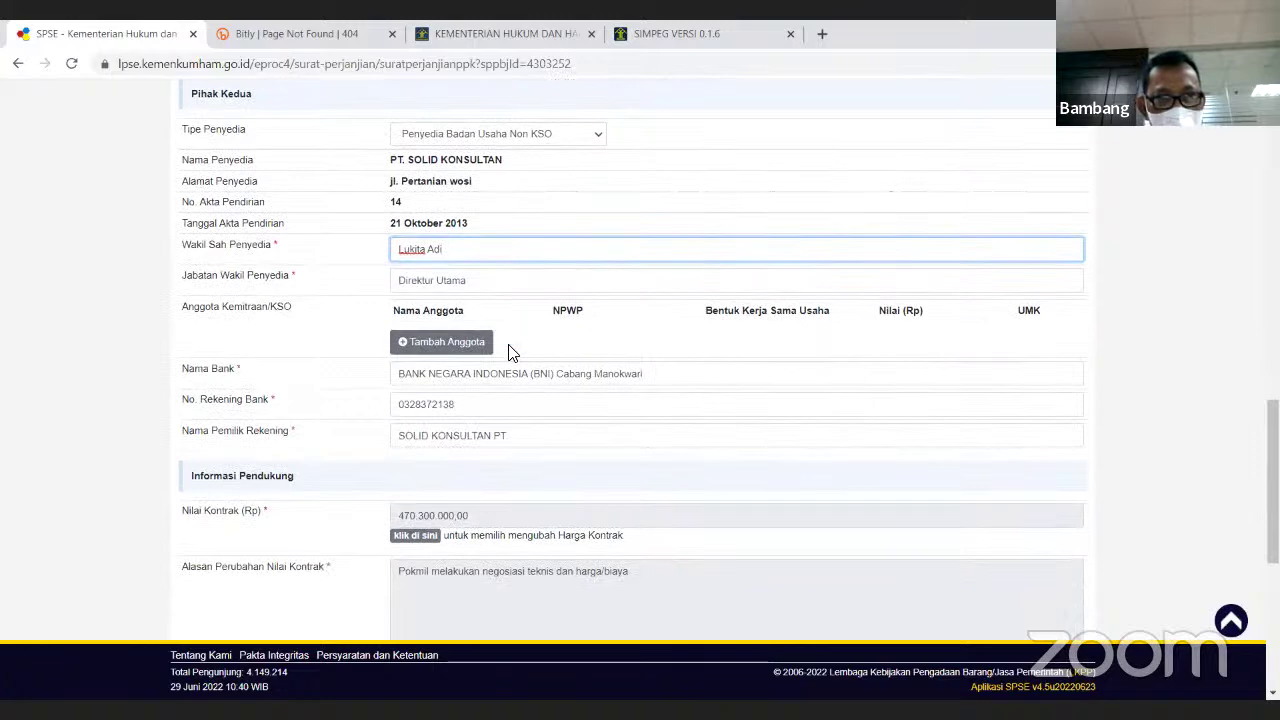
scroll(508, 352, down, 3)
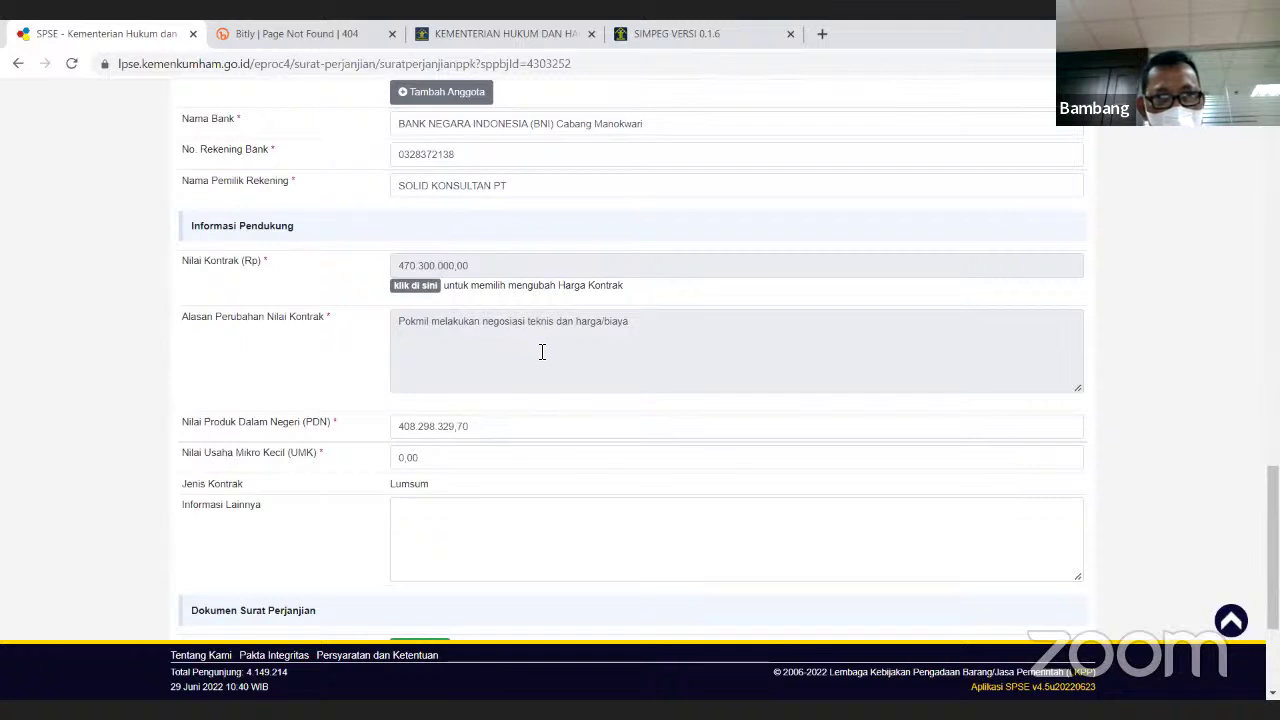
scroll(541, 352, down, 1)
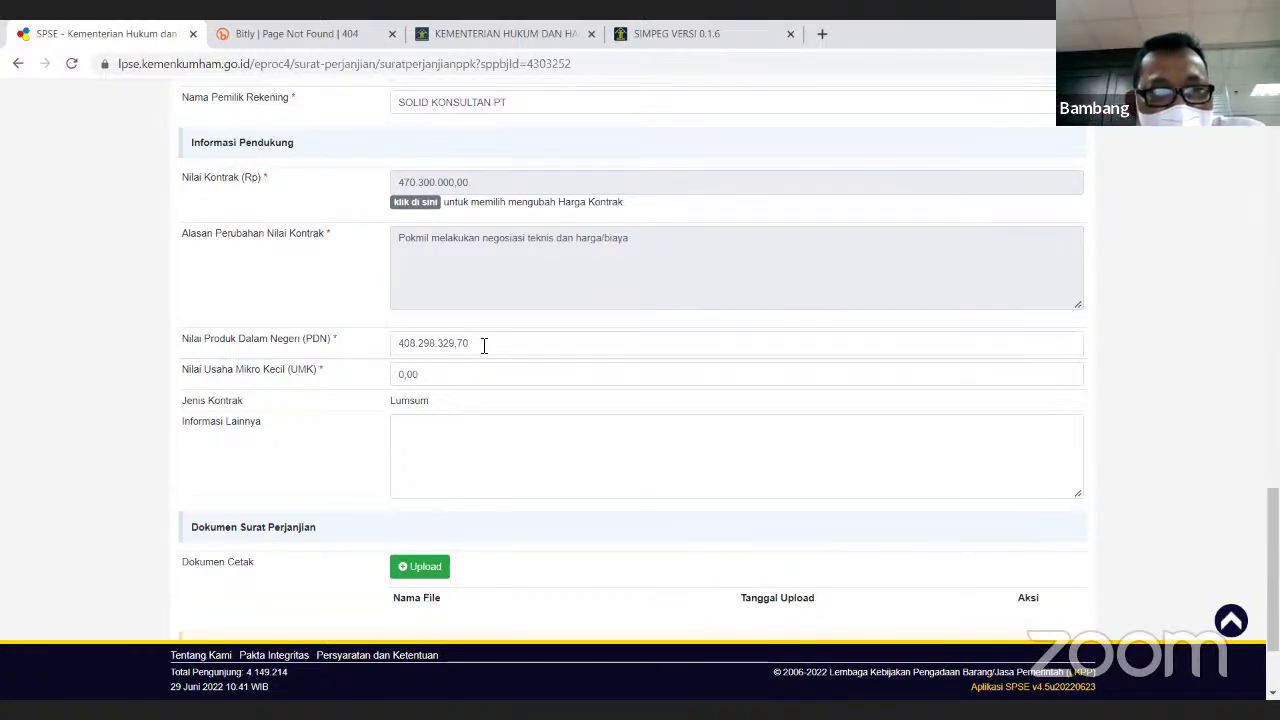
Replace Nilai PDN and Nilai UMK with 470.300.000 each in Informasi Pendukung
double_click(483, 345)
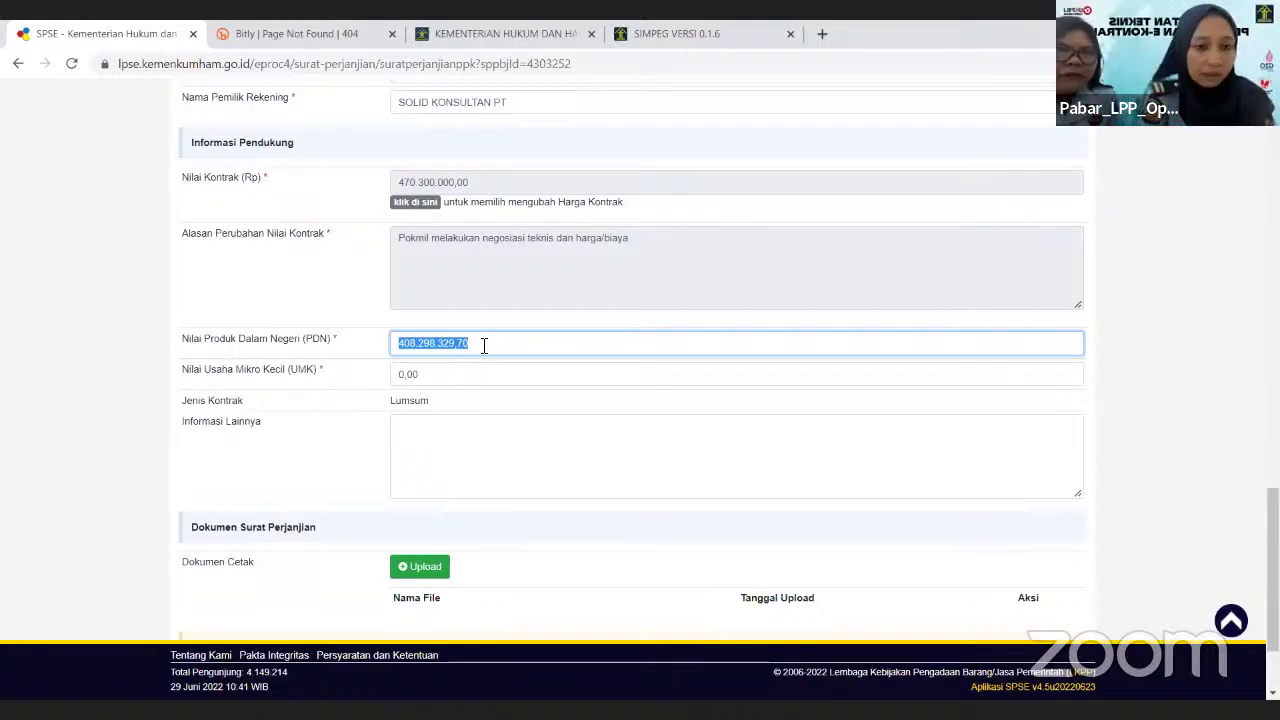
text(470)
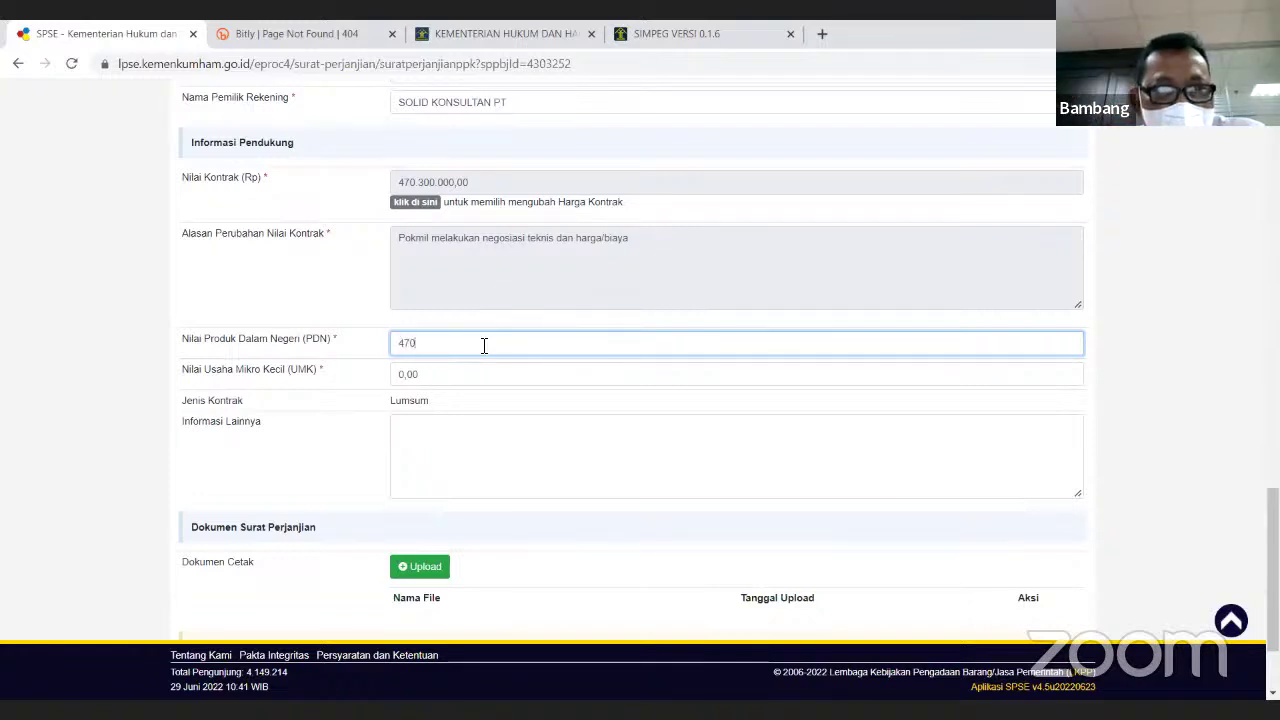
text(.300)
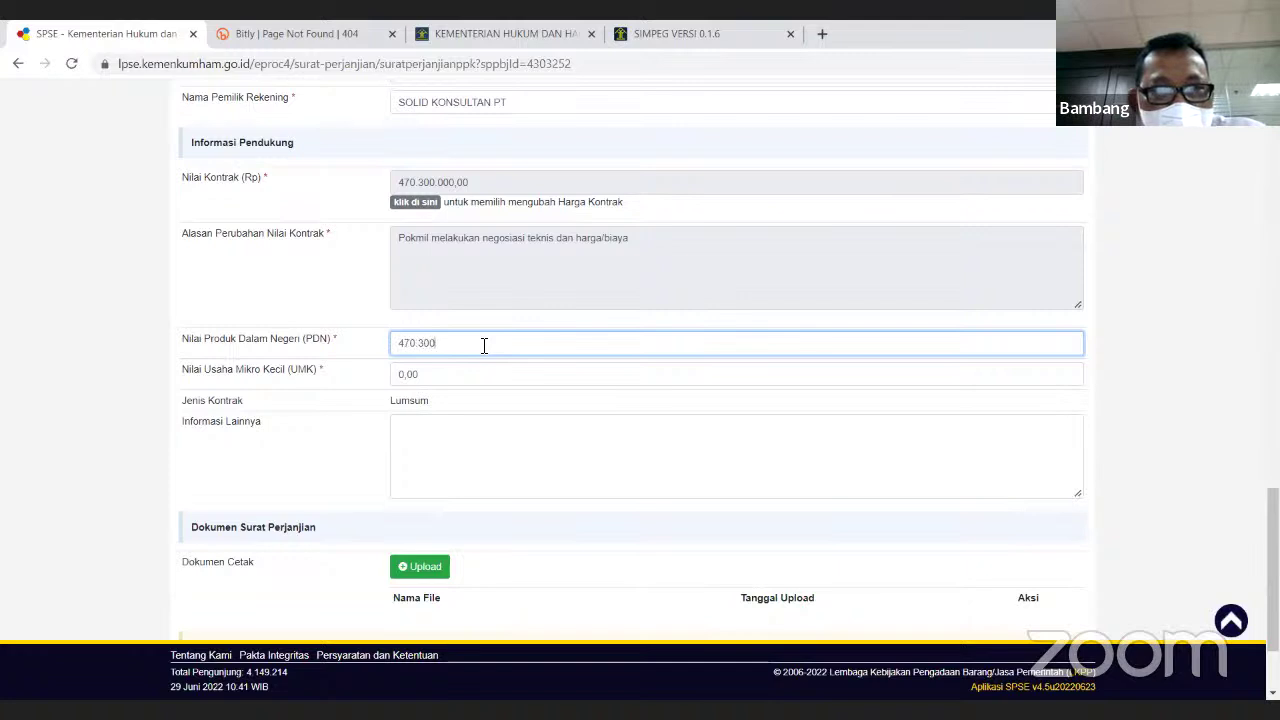
text(.000)
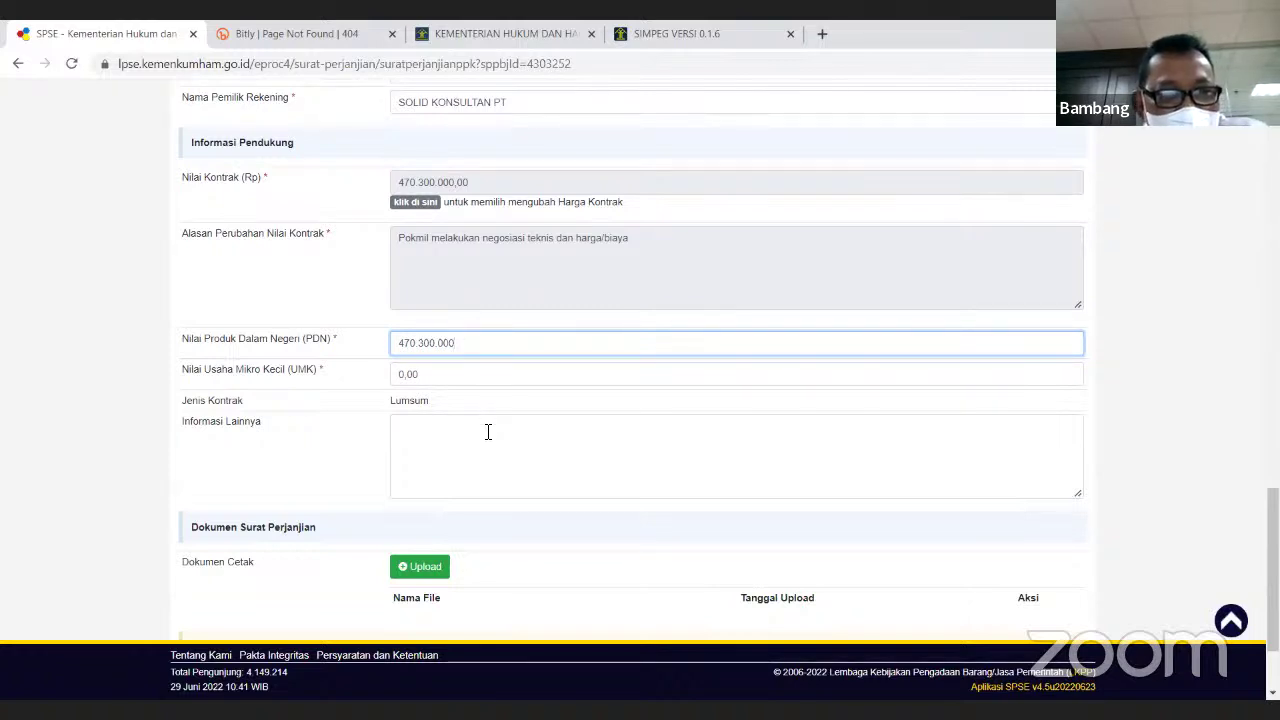
click(474, 375)
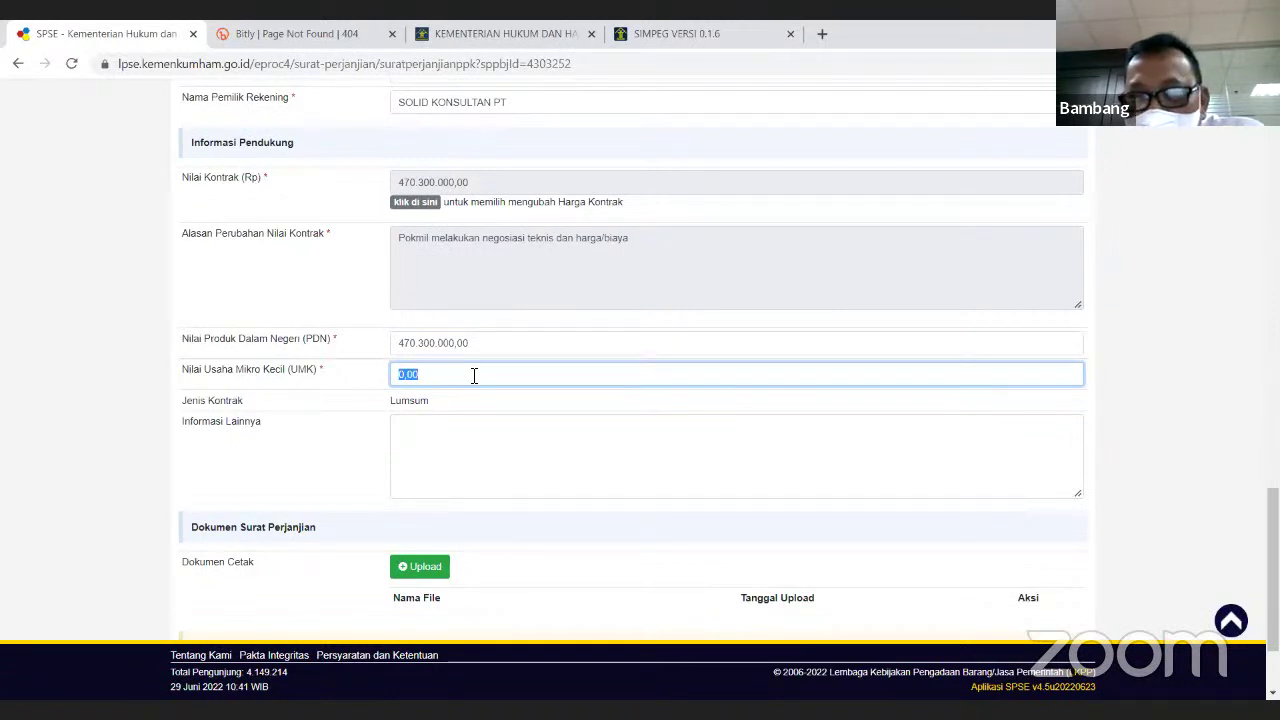
text(470)
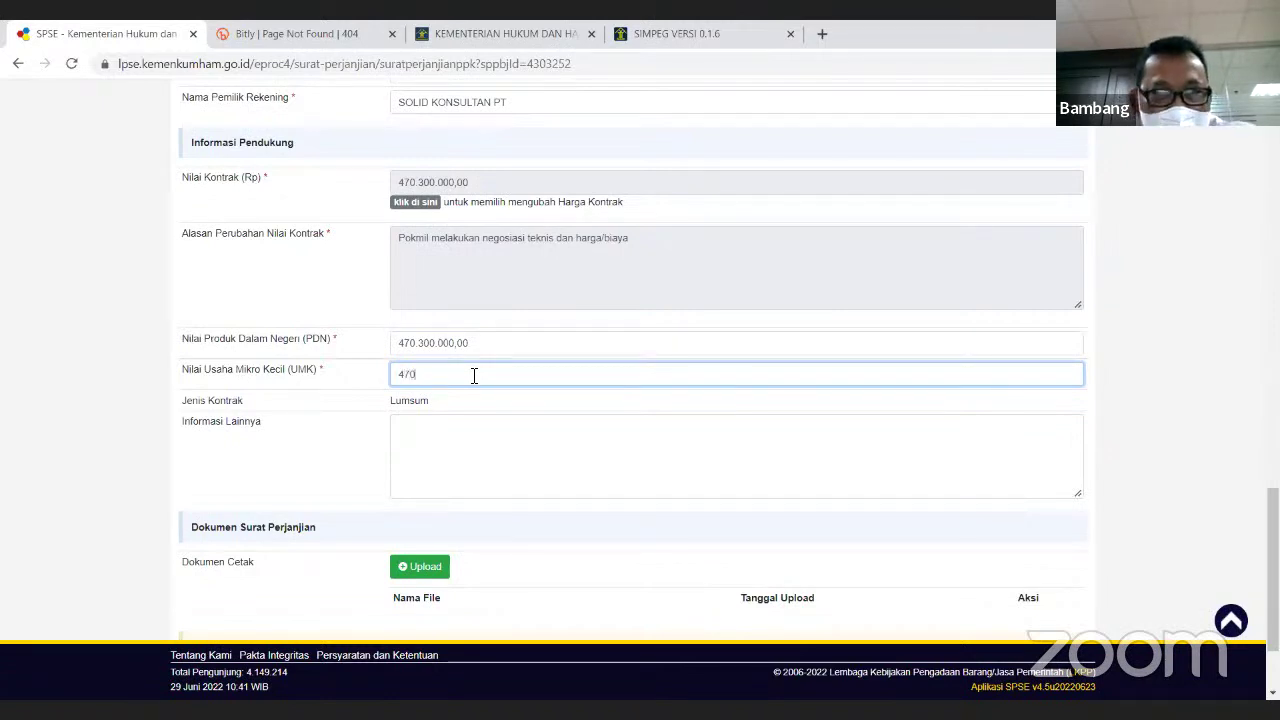
text(.300.000)
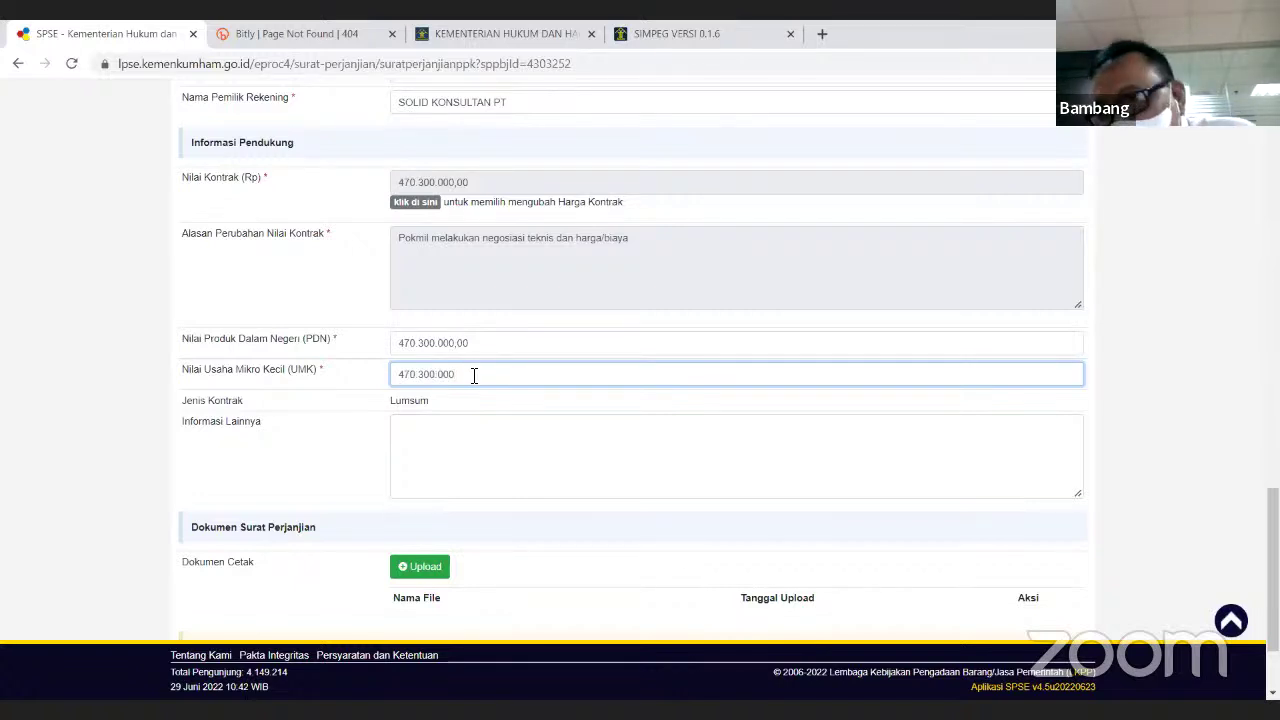
click(480, 450)
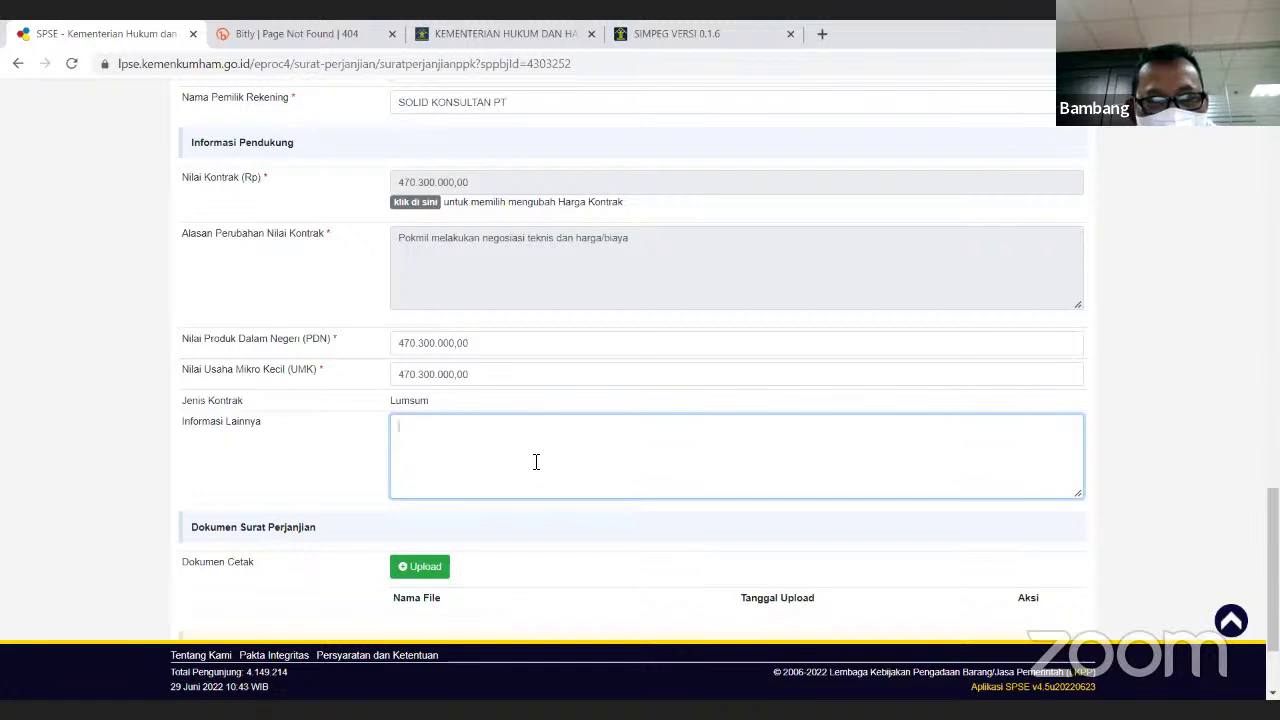
scroll(536, 462, down, 1)
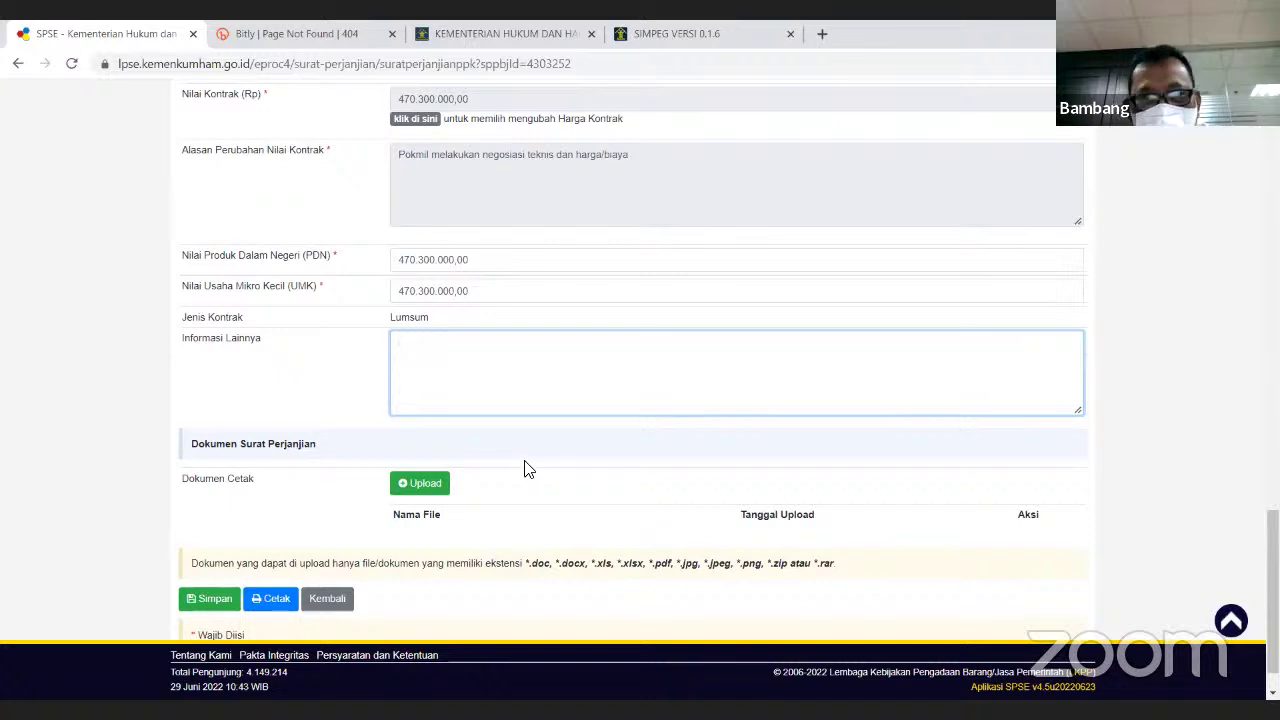
scroll(527, 468, down, 1)
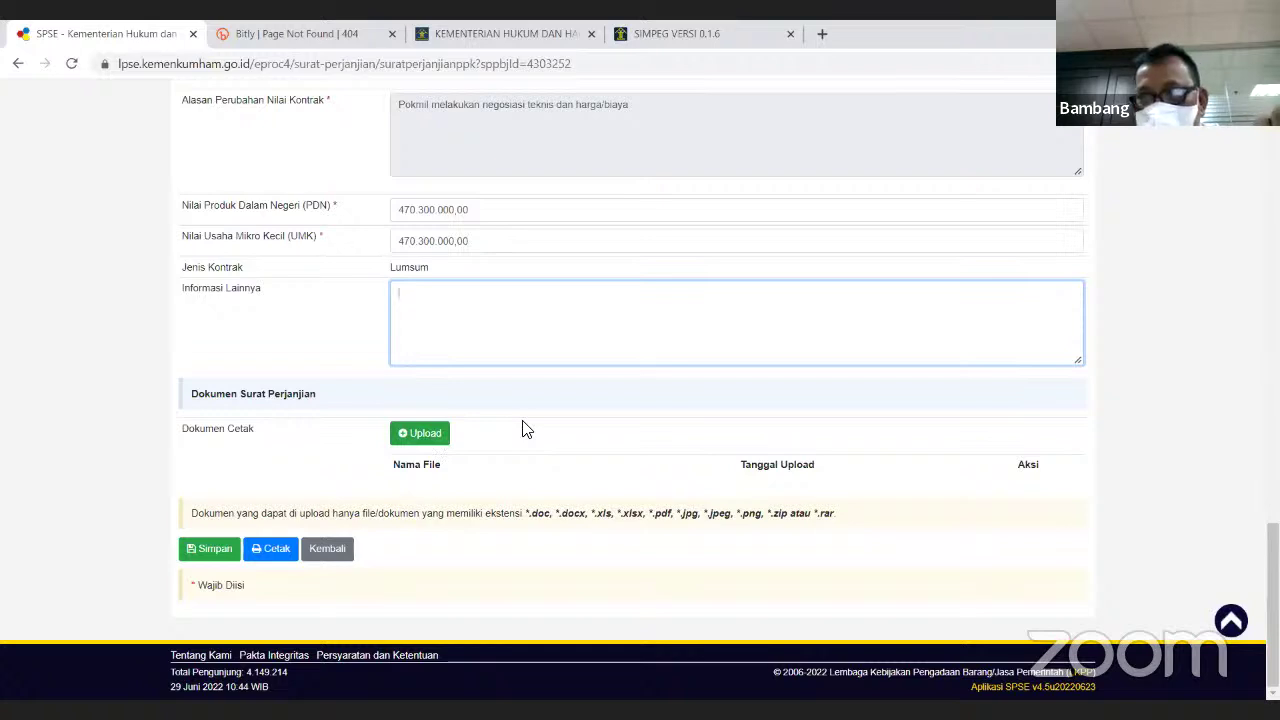
Upload 2. SPK dan syarat2.pdf from the 5. PERENCANAAN folder under Dokumen Cetak
click(435, 436)
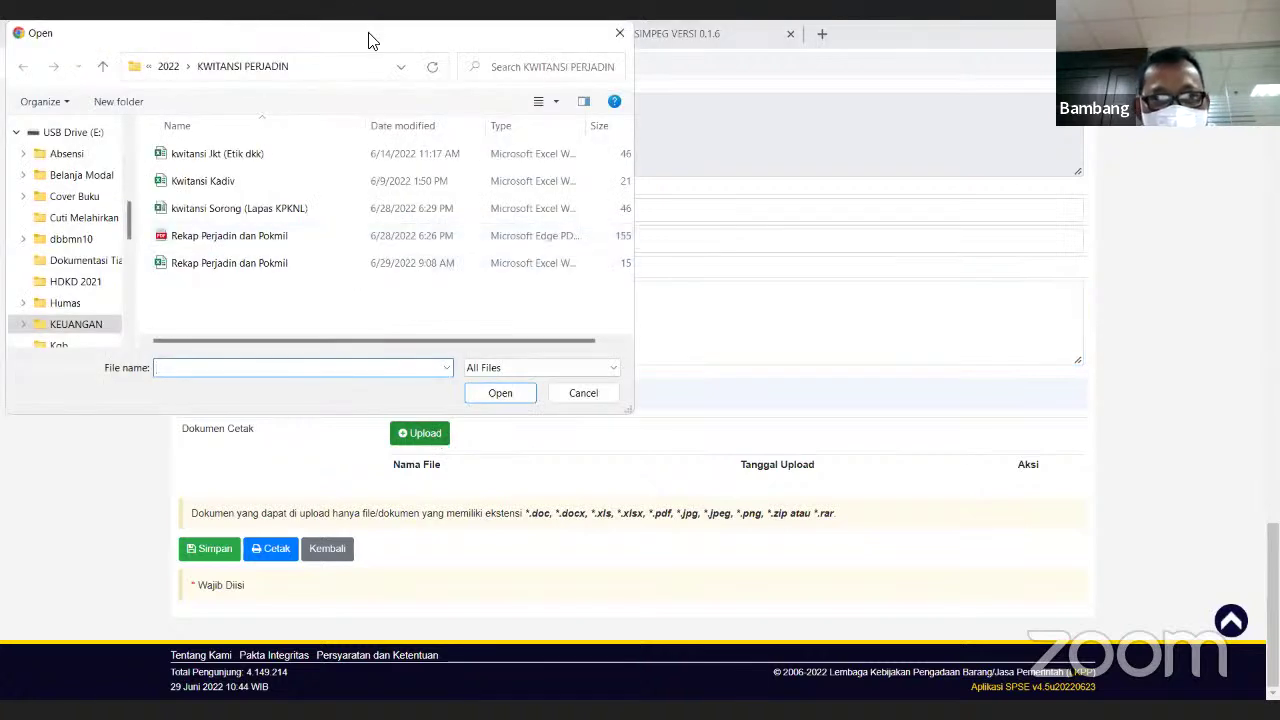
click(540, 86)
scroll(600, 257, down, 1)
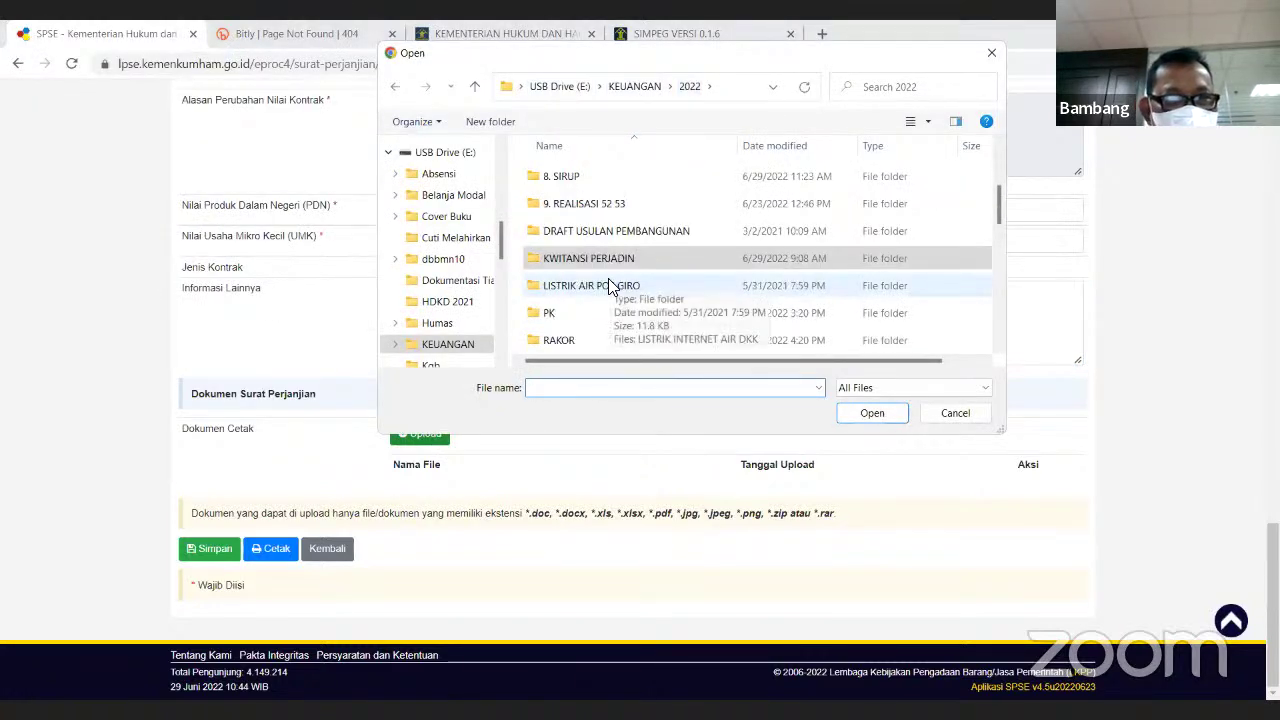
scroll(612, 287, down, 2)
scroll(612, 290, up, 5)
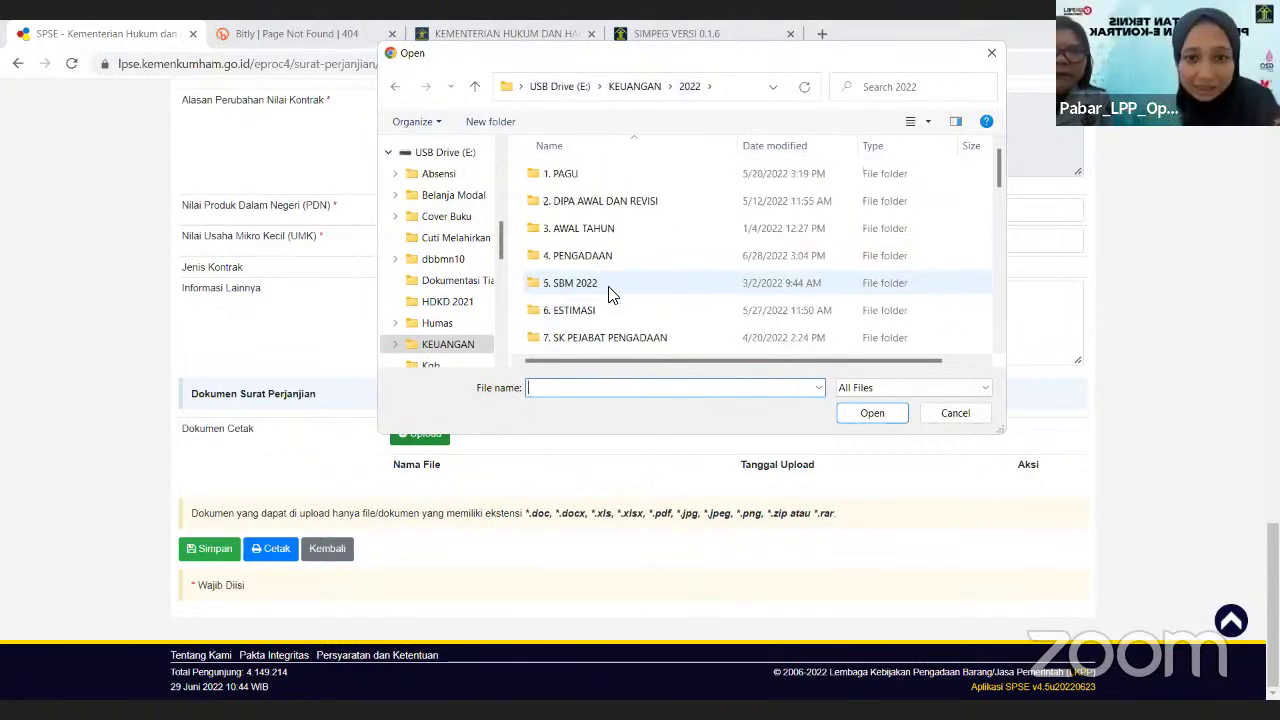
click(636, 88)
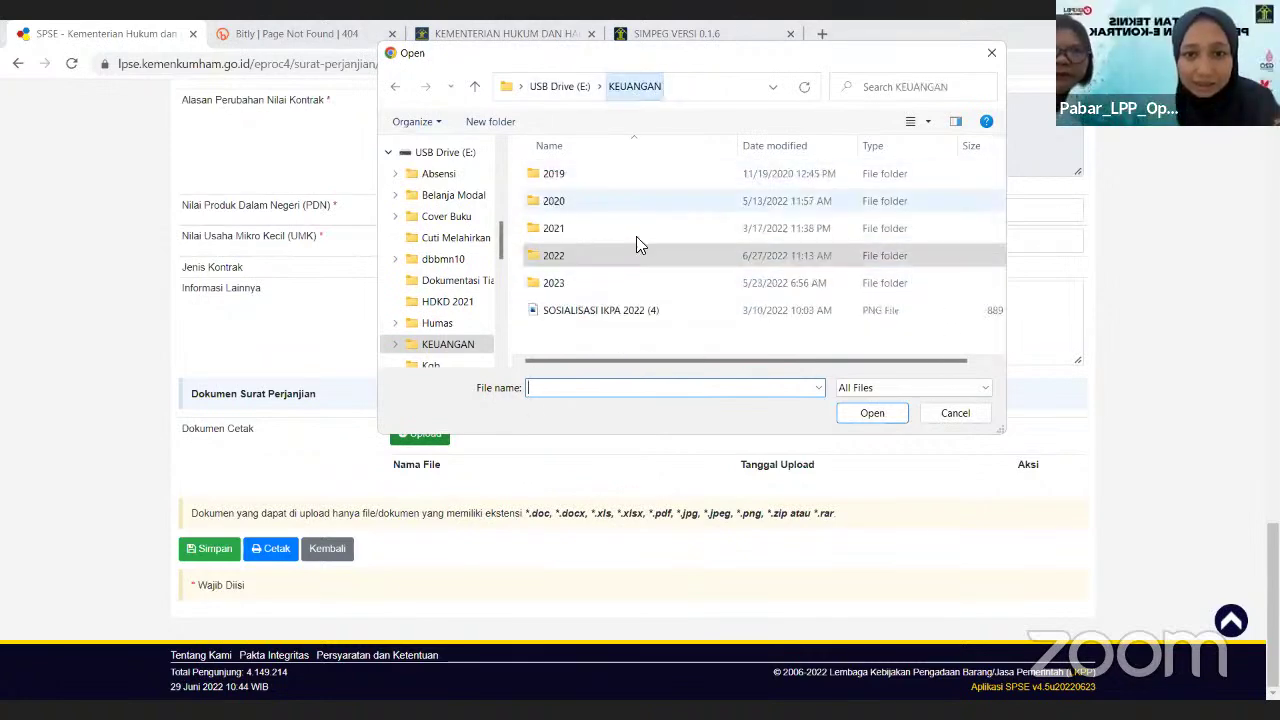
double_click(586, 257)
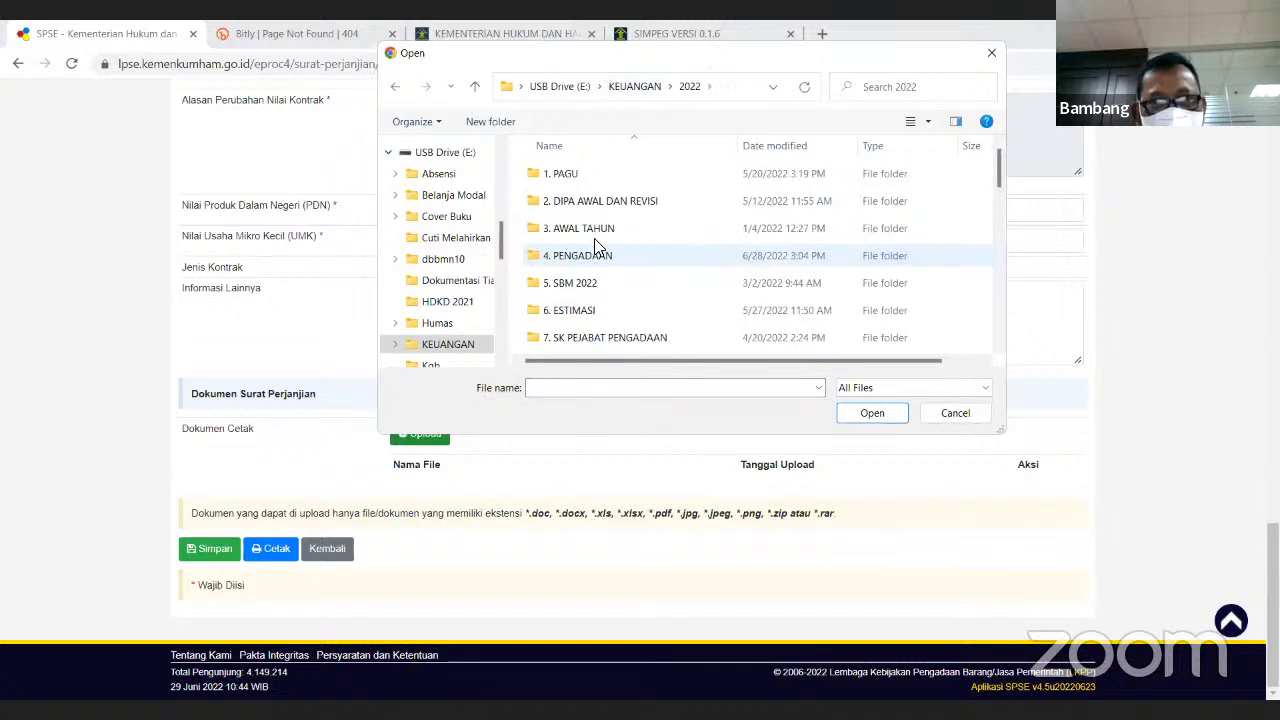
double_click(610, 260)
double_click(575, 283)
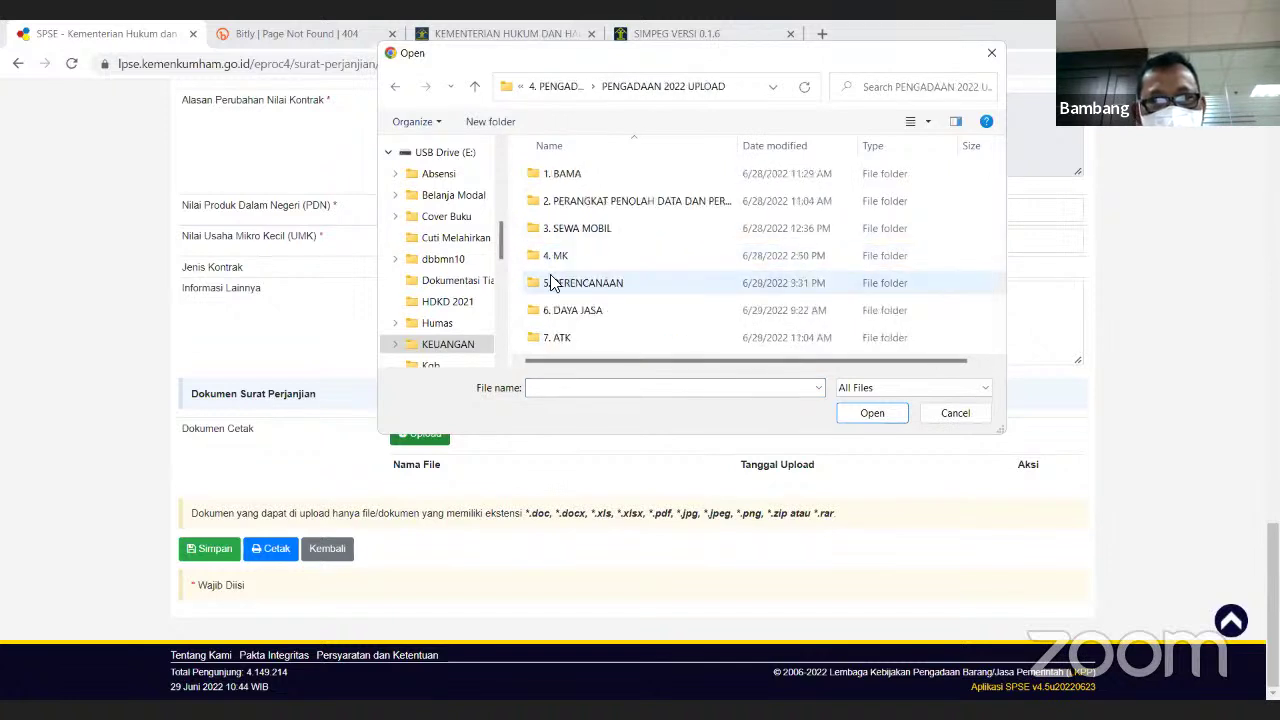
double_click(610, 285)
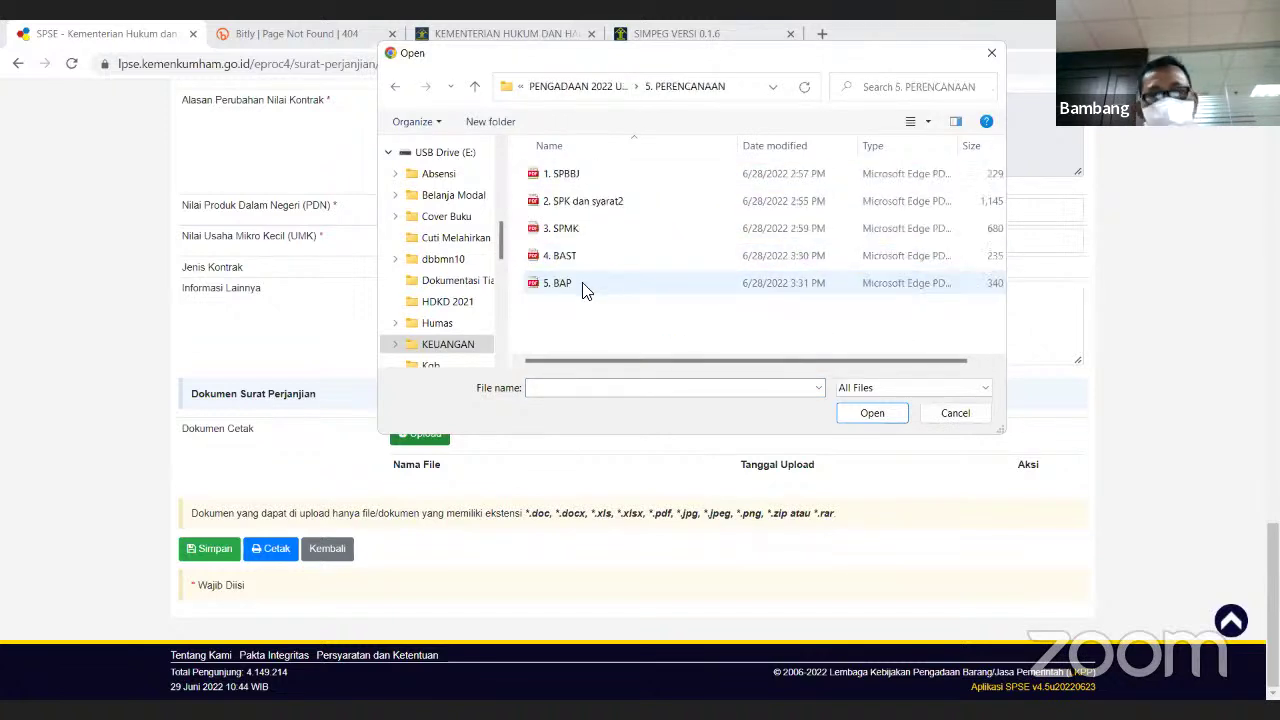
double_click(616, 203)
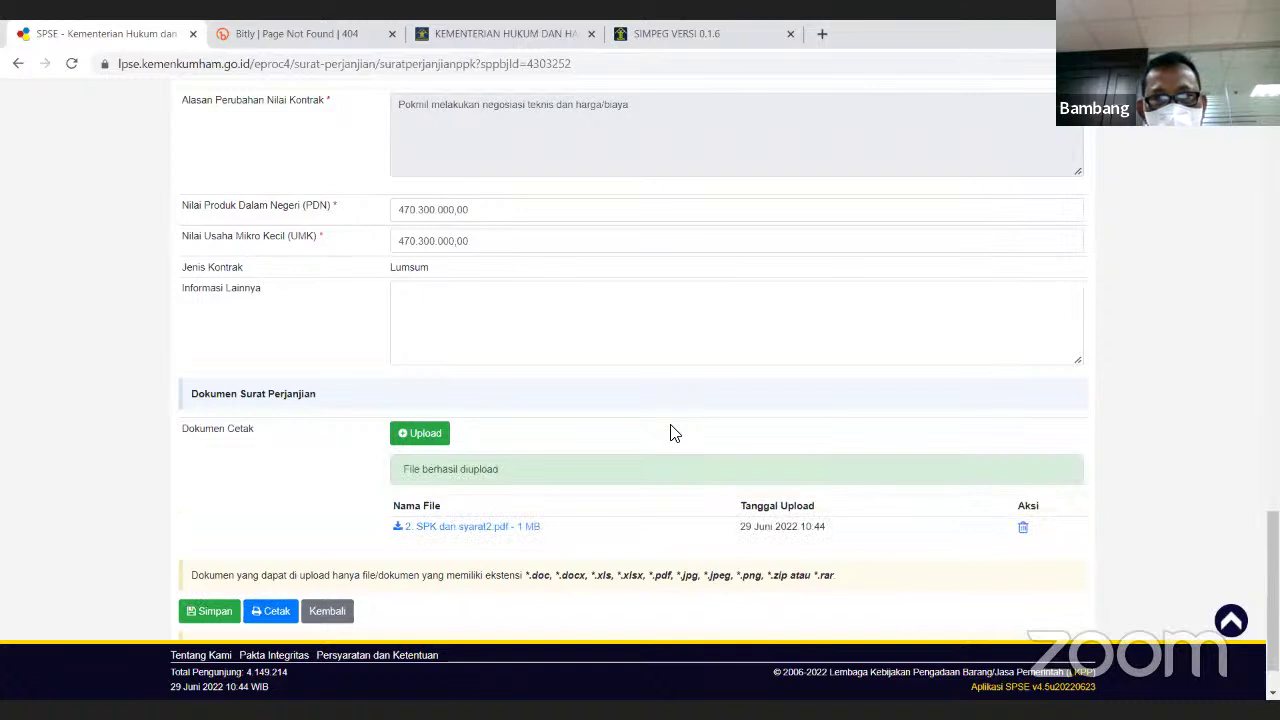
scroll(673, 432, down, 1)
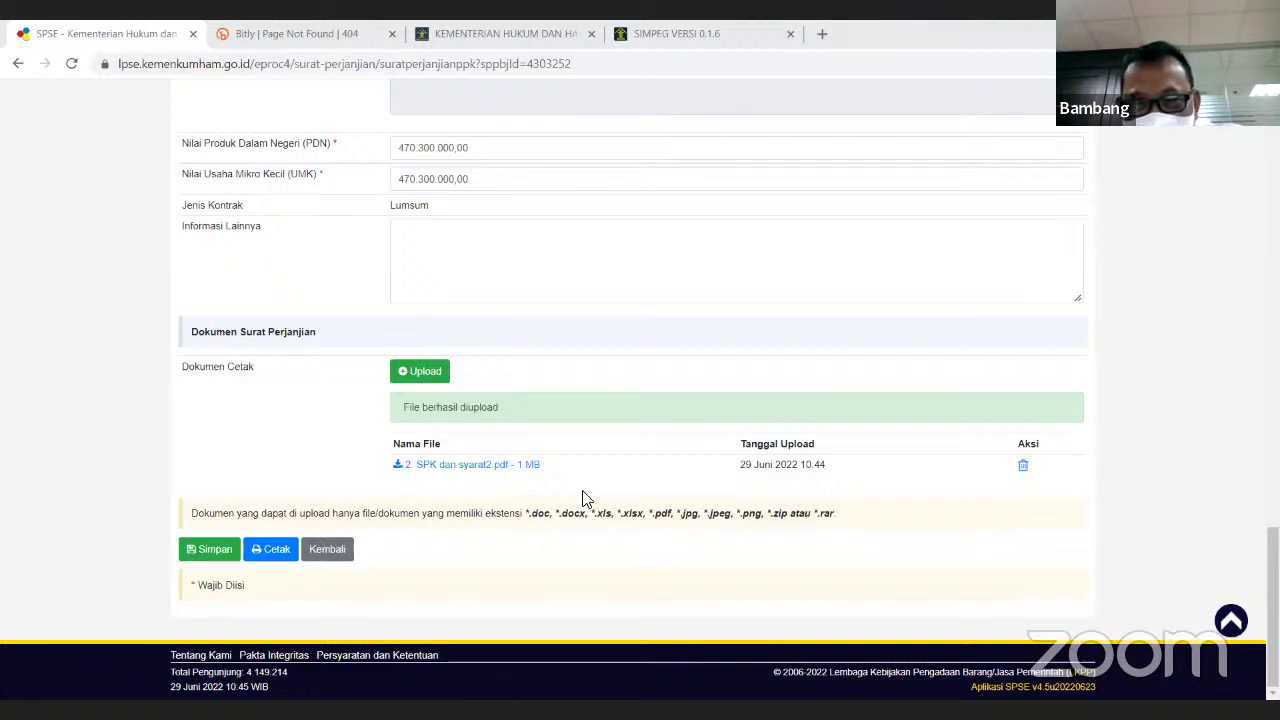
Delete the uploaded 2. SPK dan syarat2.pdf from Dokumen Cetak, confirming with OK
click(1022, 465)
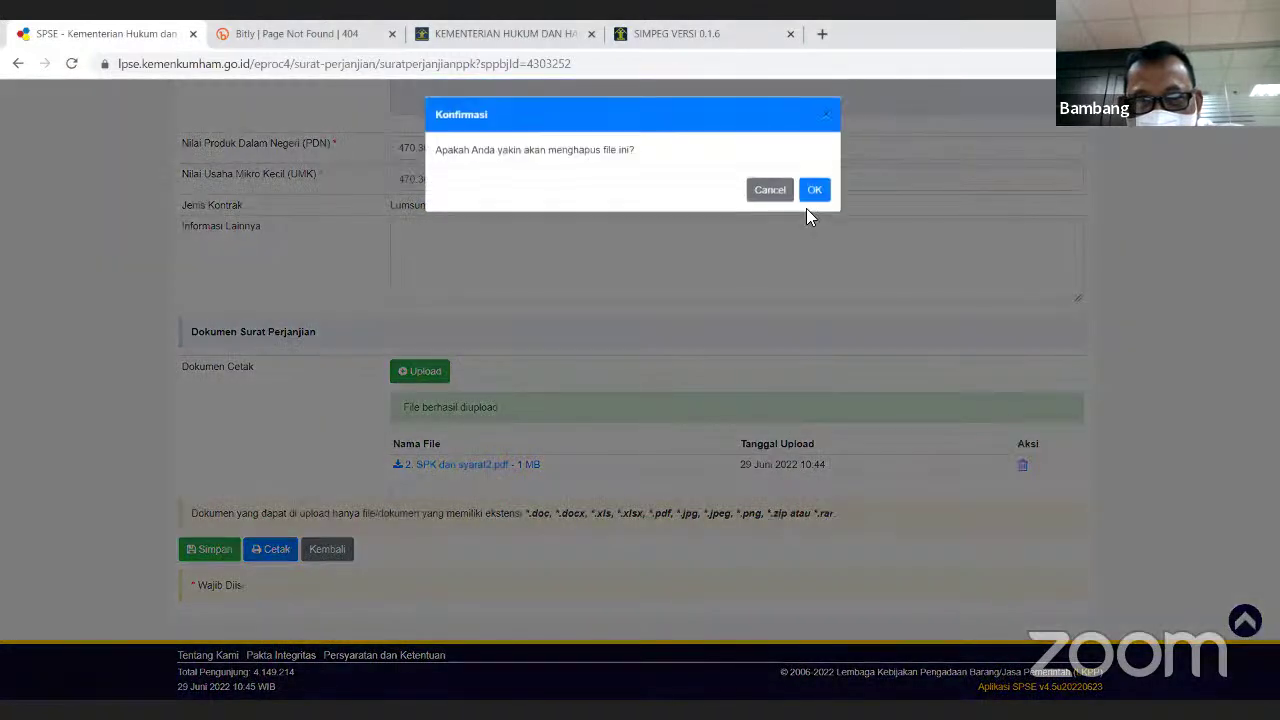
click(813, 191)
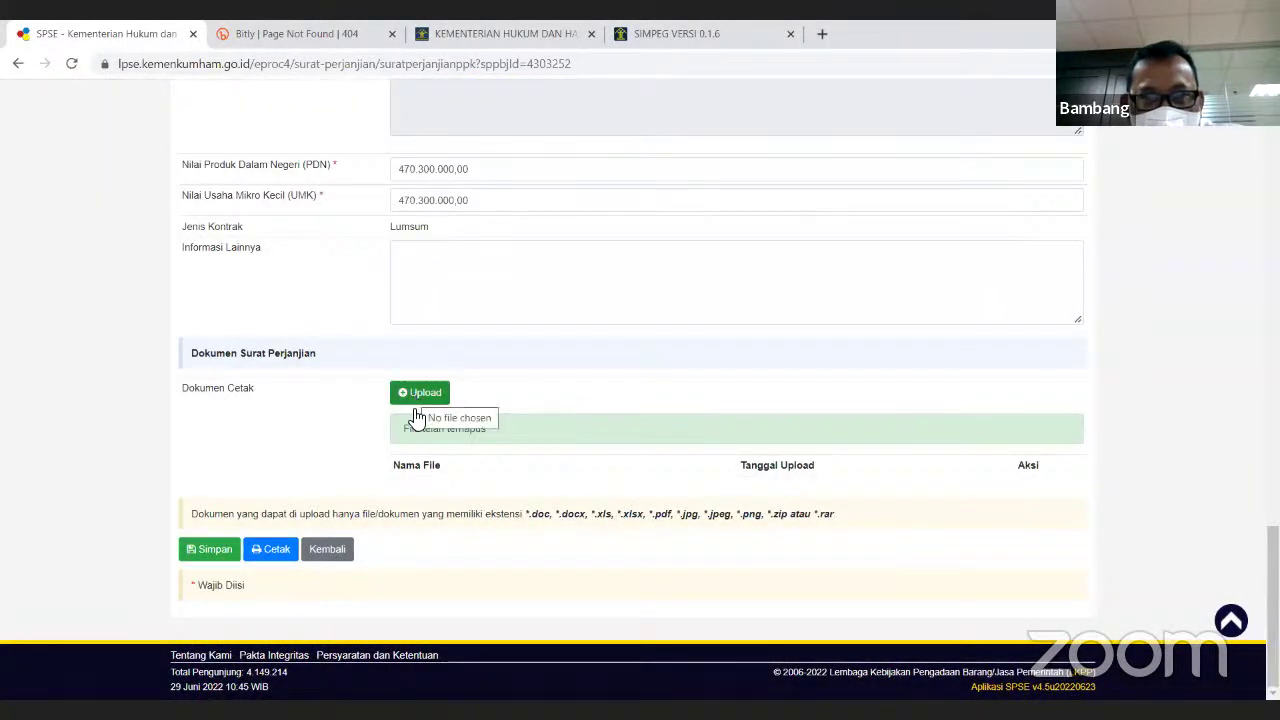
click(415, 397)
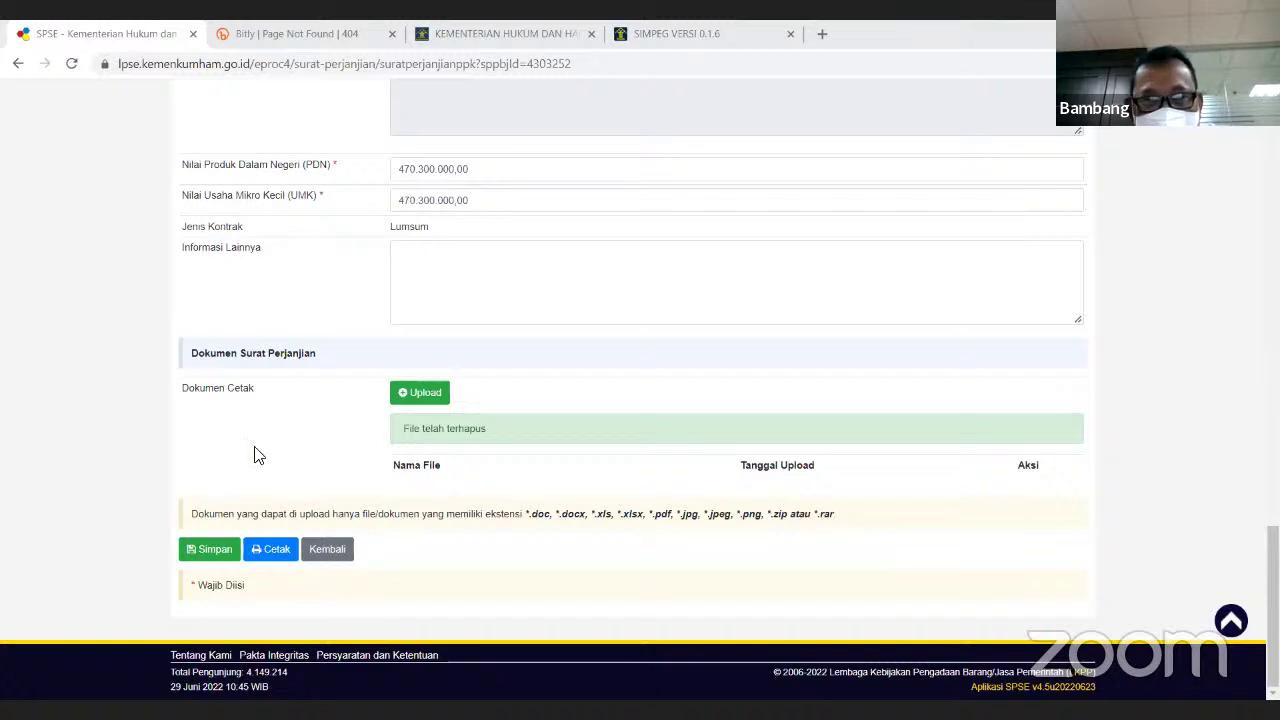
Upload 2. Kontrak.pdf as the Dokumen Cetak file
click(424, 396)
click(560, 205)
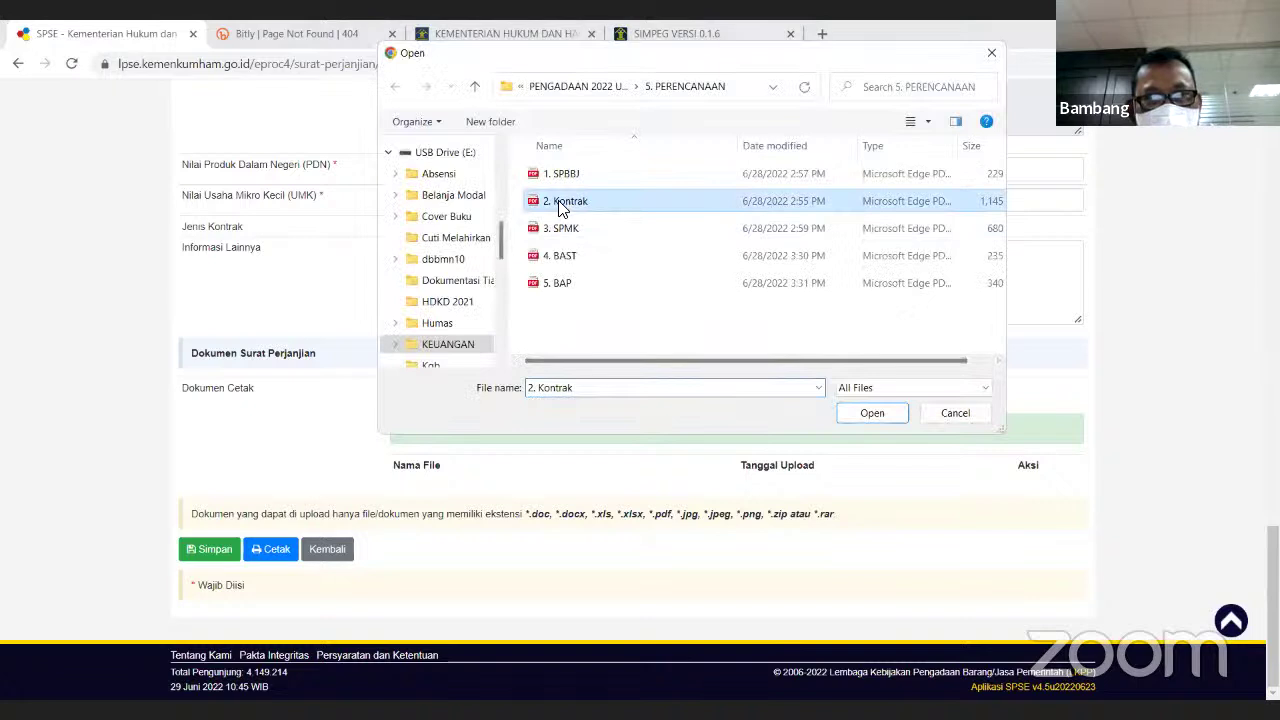
double_click(560, 205)
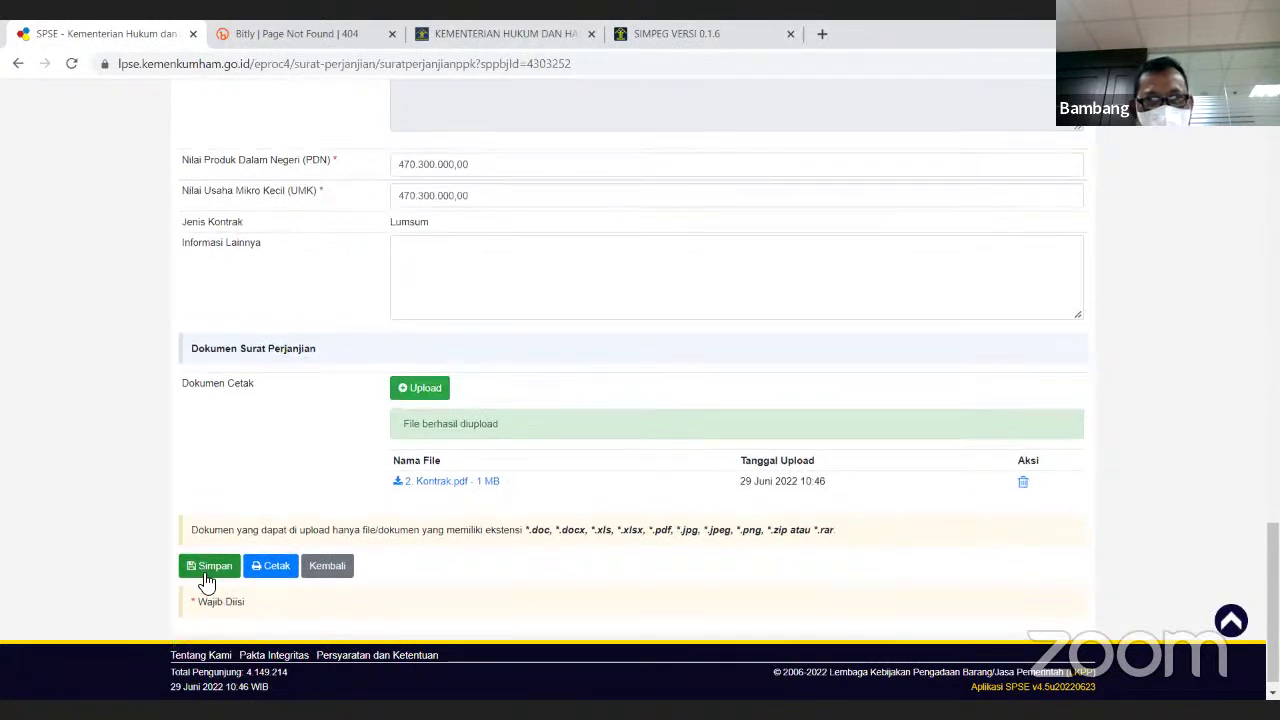
scroll(208, 576, down, 1)
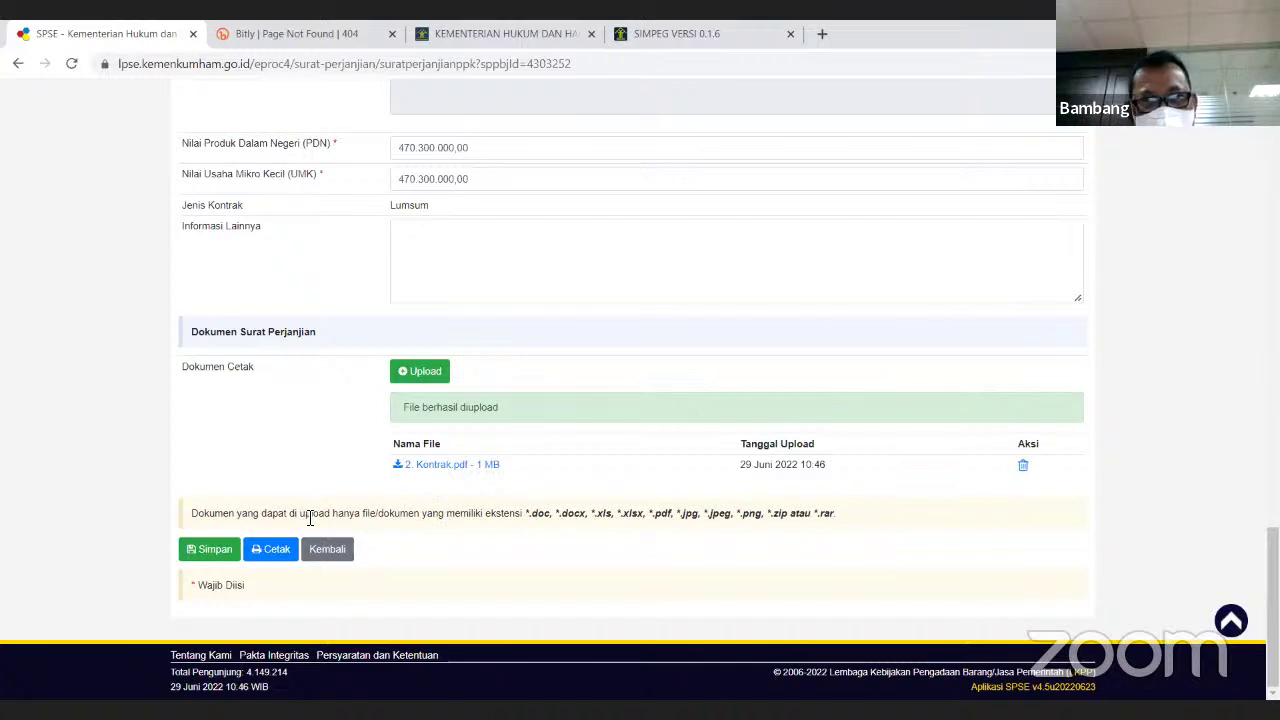
Save the Surat Perjanjian for tender 19714252 and confirm with Ya
click(212, 552)
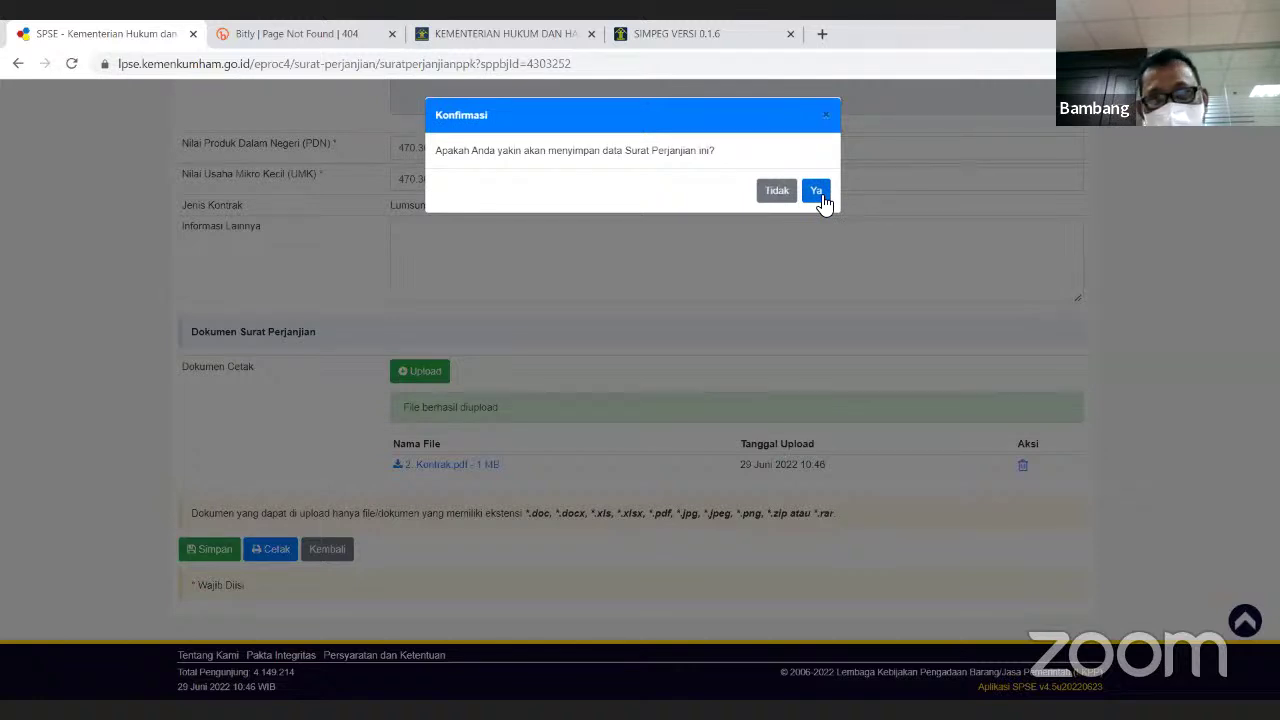
click(817, 192)
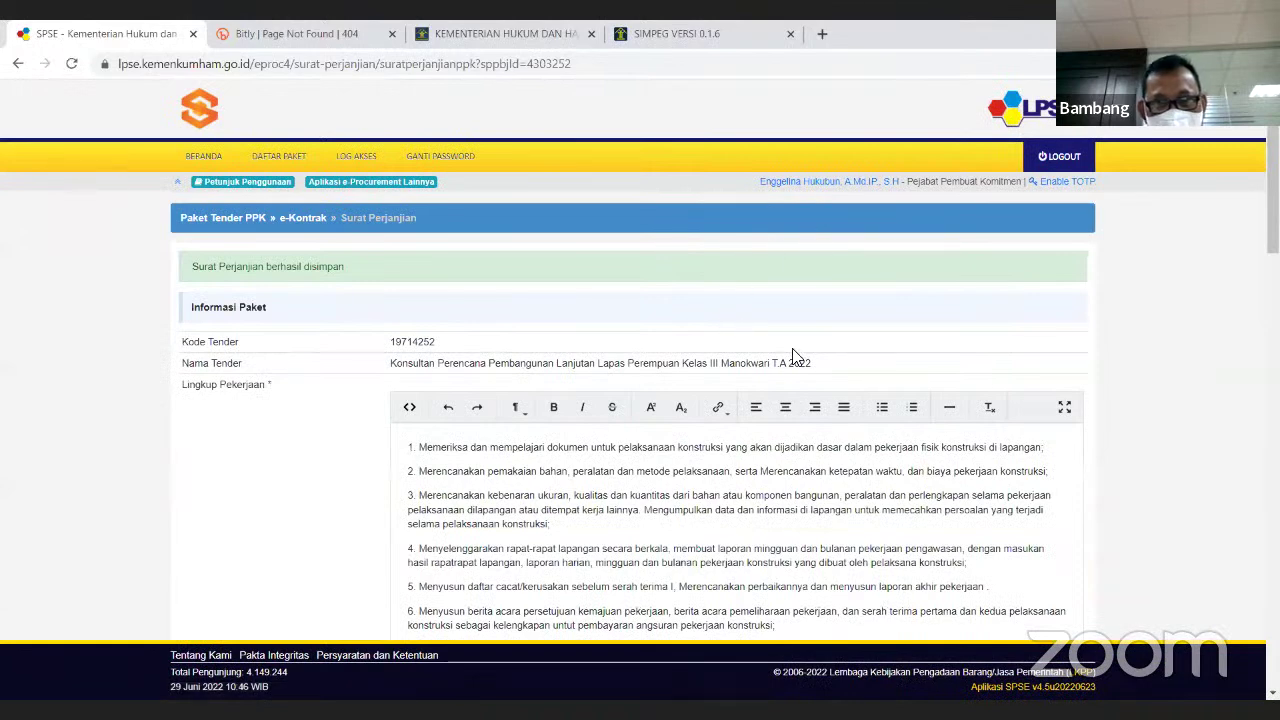
scroll(792, 355, down, 20)
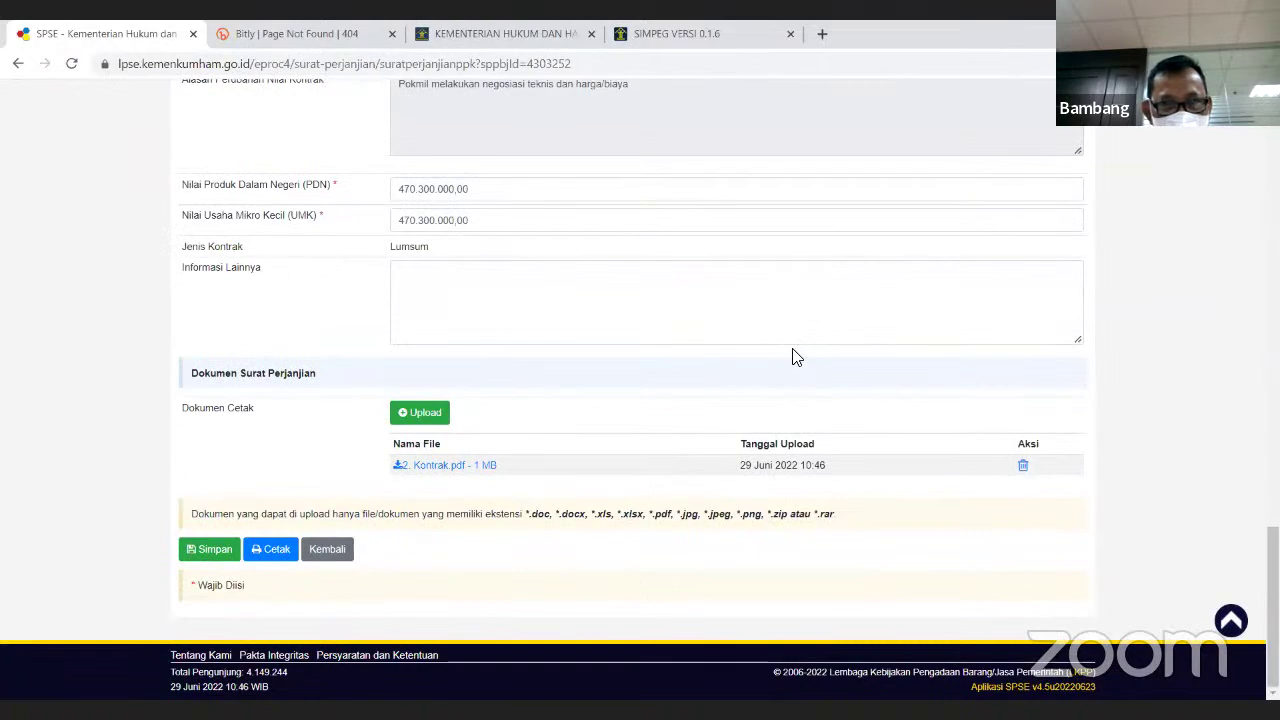
scroll(792, 357, up, 5)
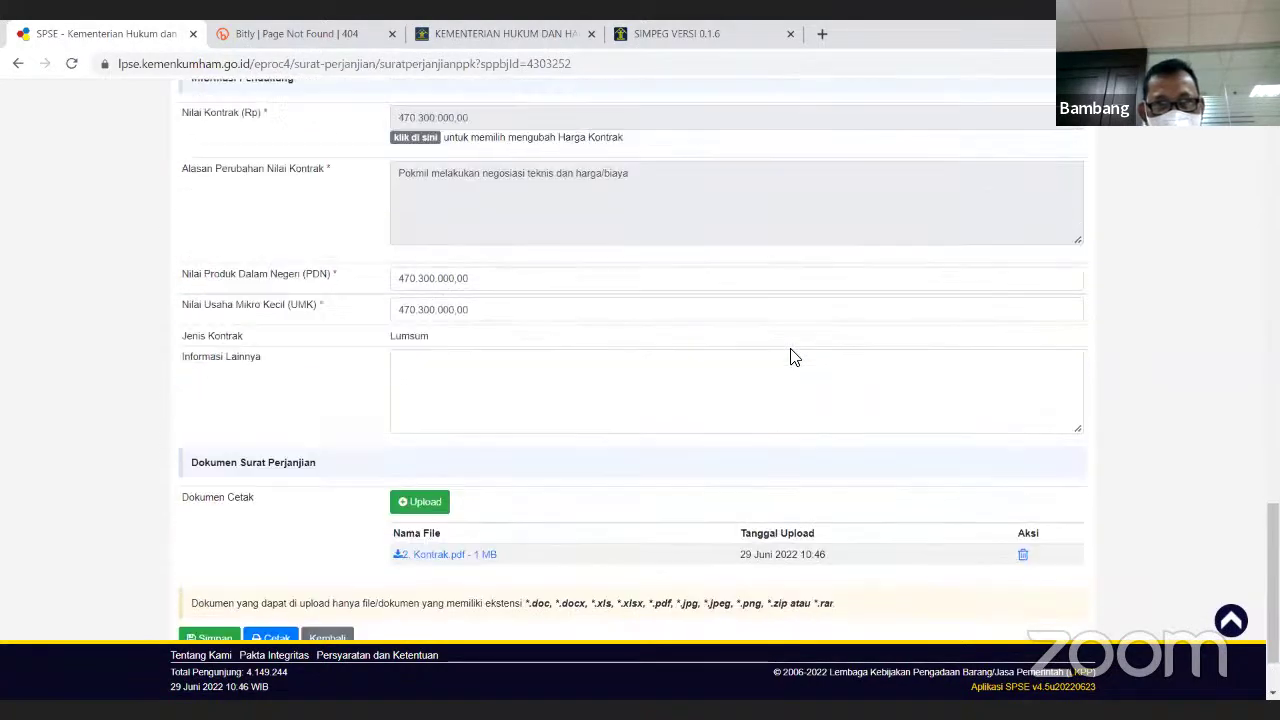
scroll(790, 357, up, 10)
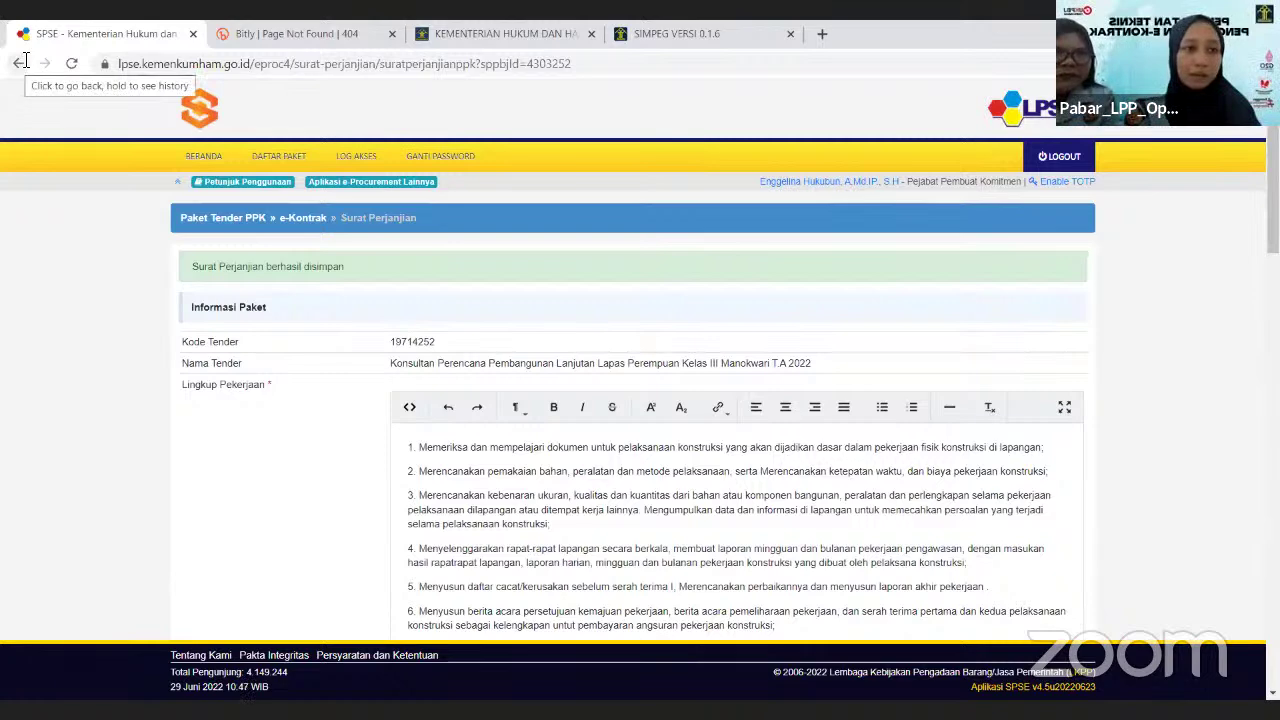
Go back to the e-Kontrak list for the PT. SOLID KONSULTAN contract
click(20, 62)
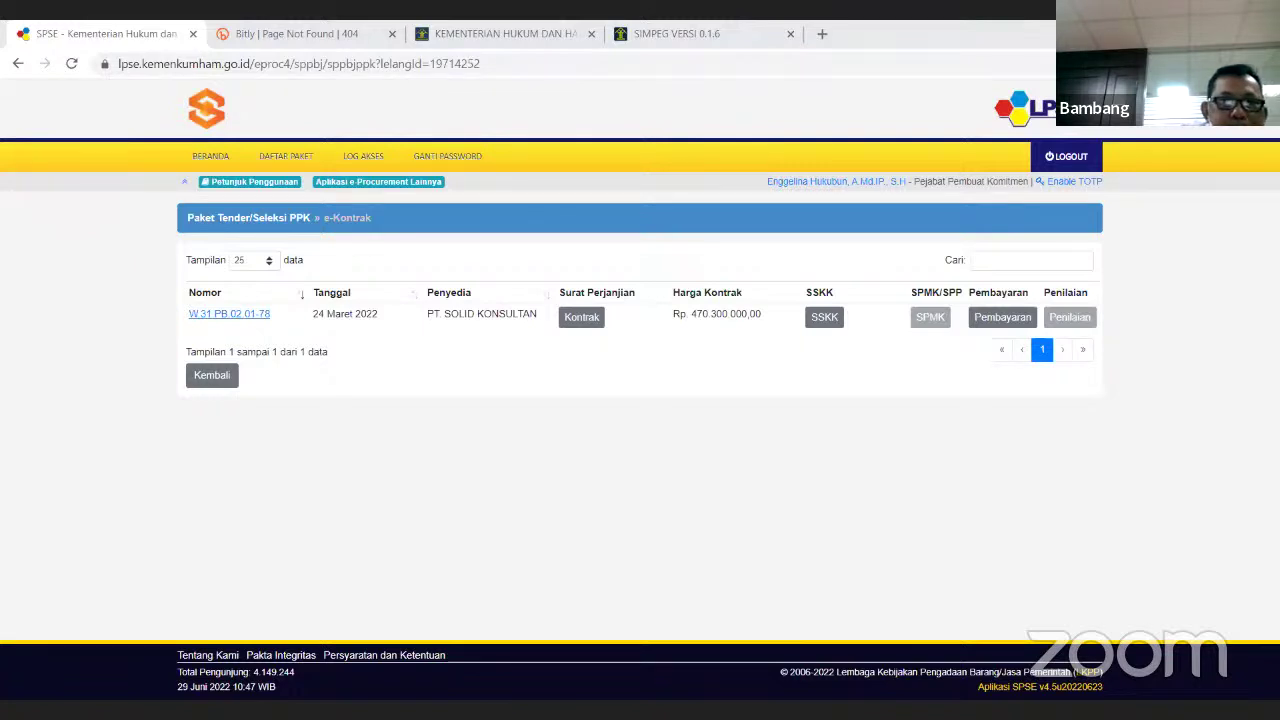
Upload 6. SSKK.pdf as the contract's SSKK document
click(825, 318)
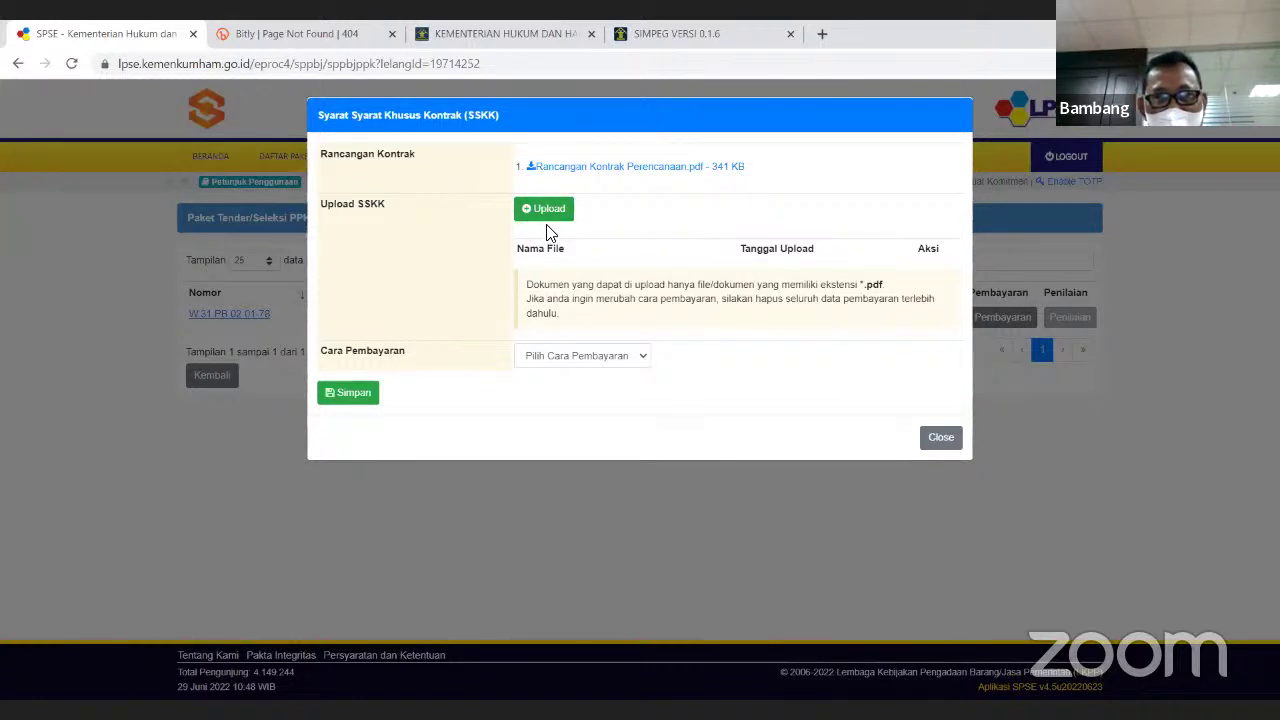
click(943, 443)
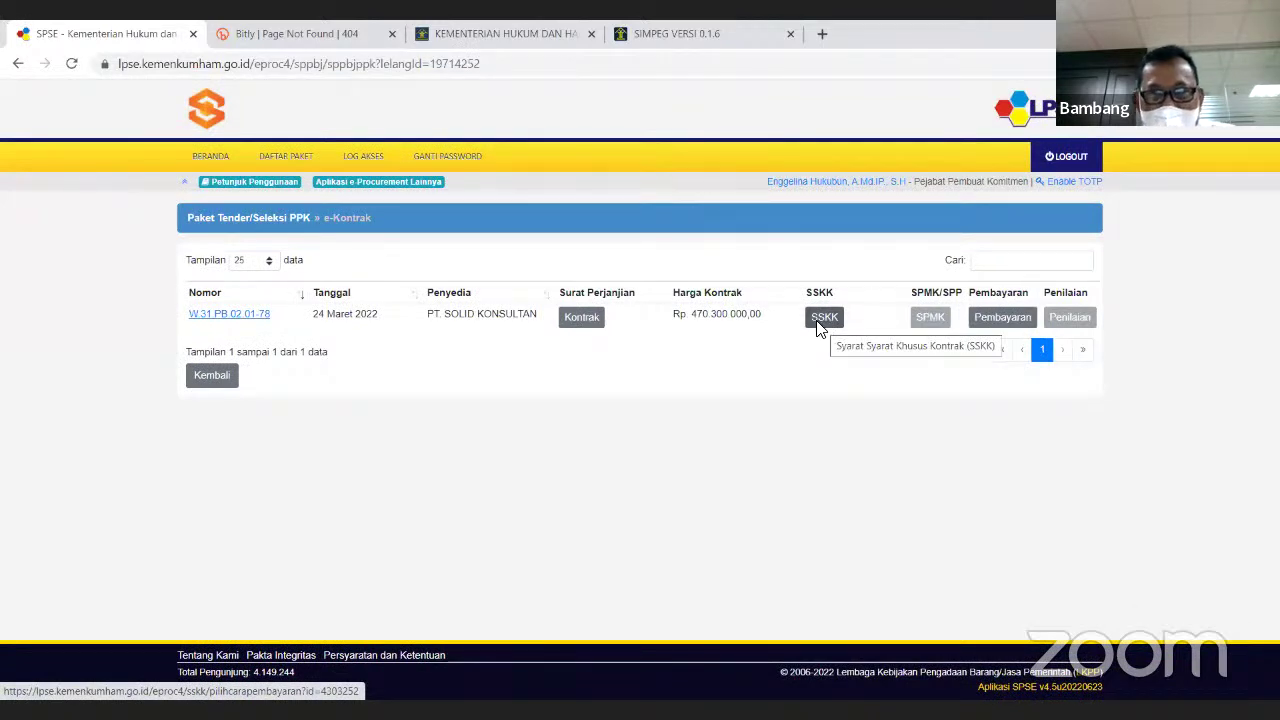
click(824, 324)
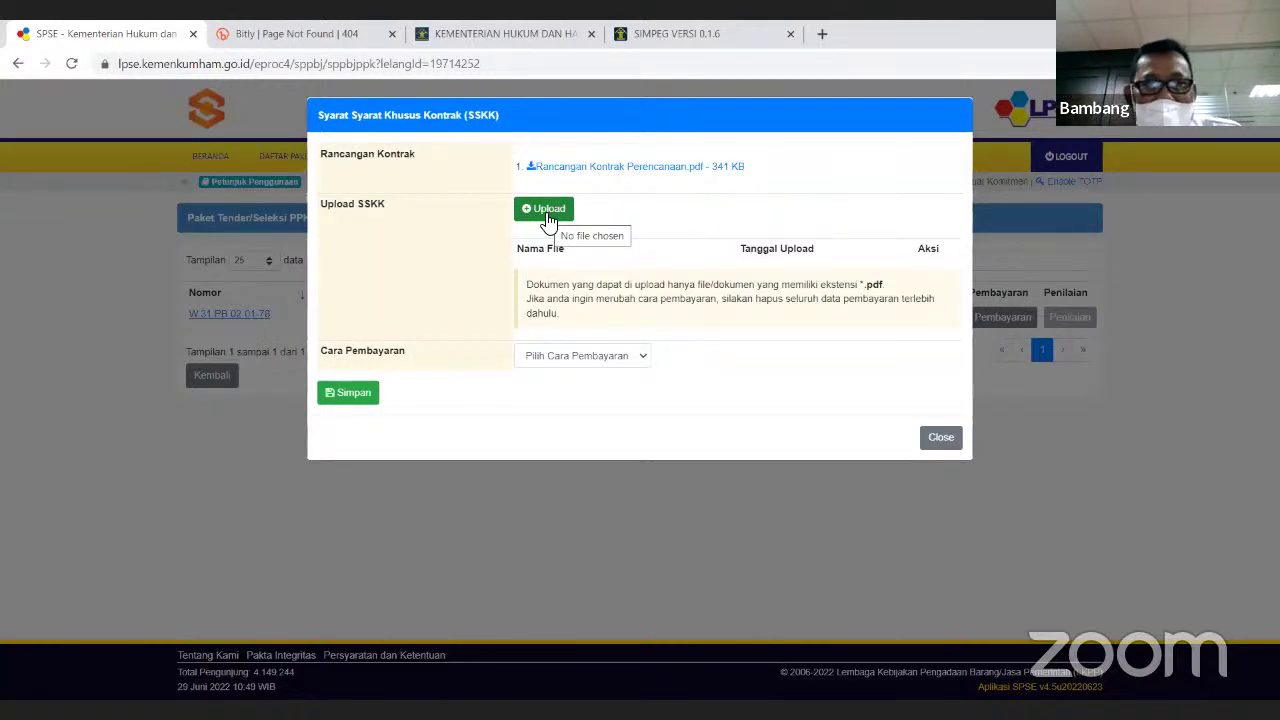
click(548, 217)
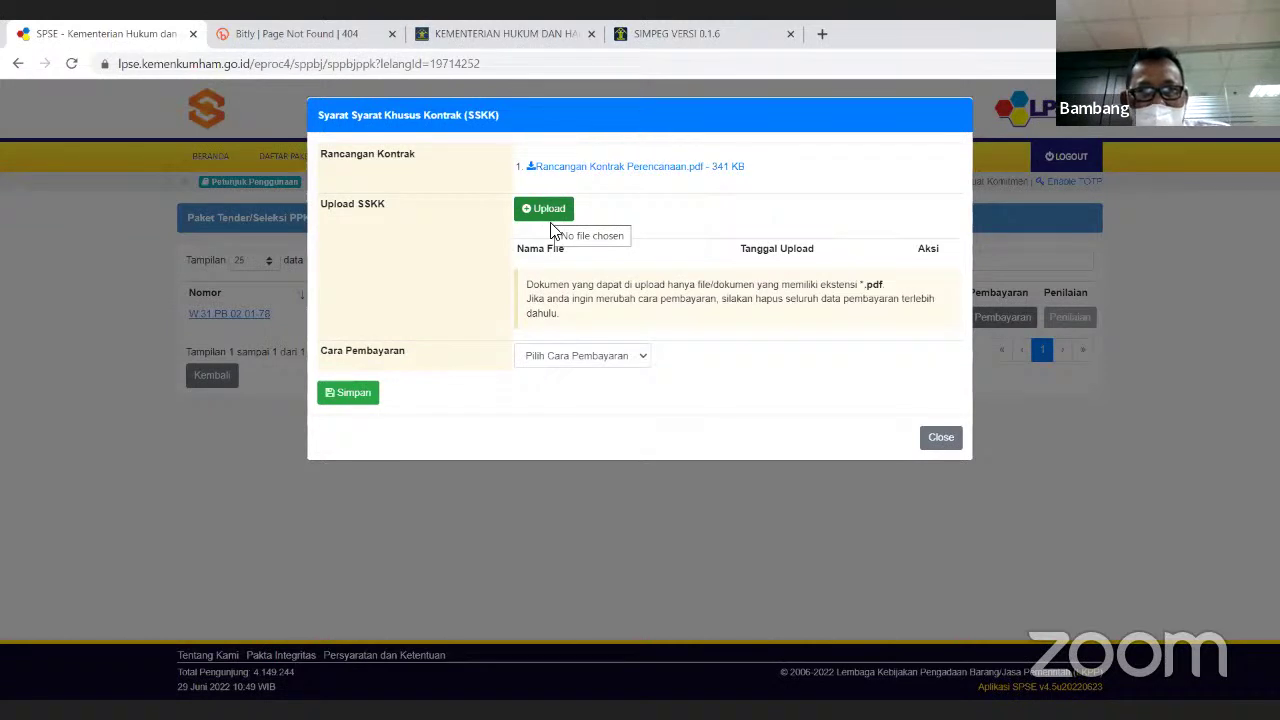
double_click(601, 322)
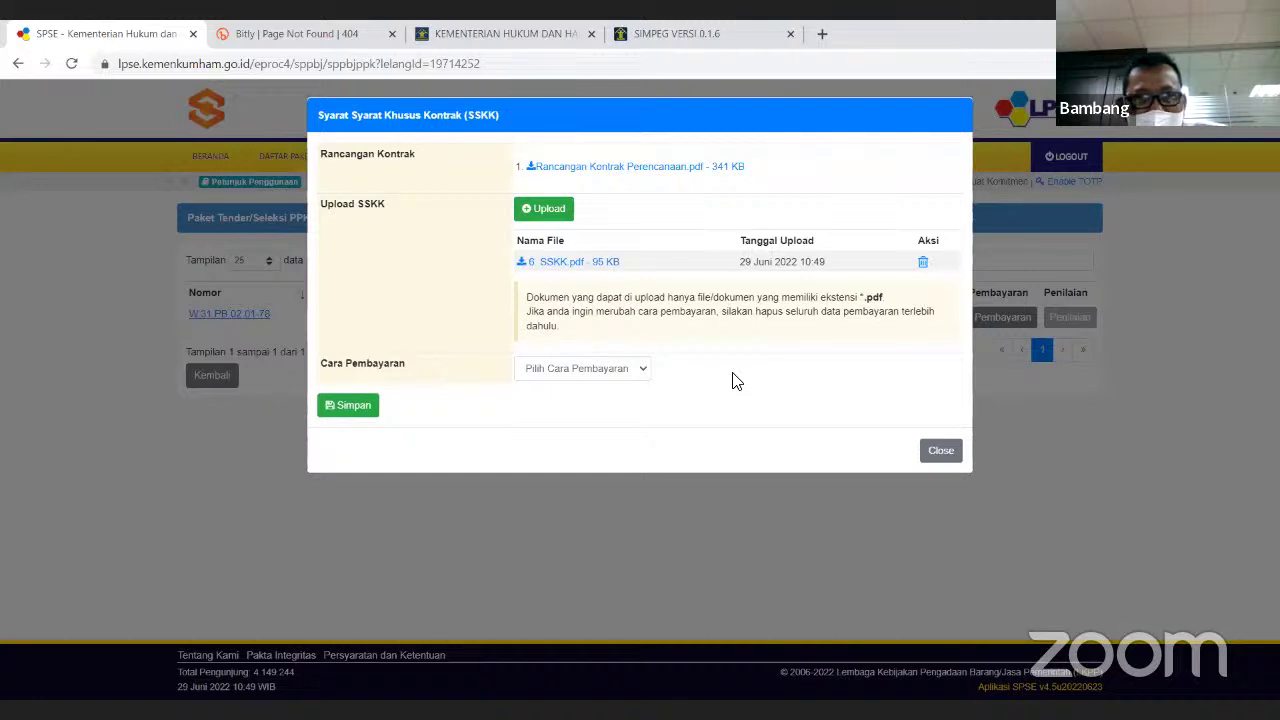
Set Cara Pembayaran to Termin and save the SSKK
click(618, 372)
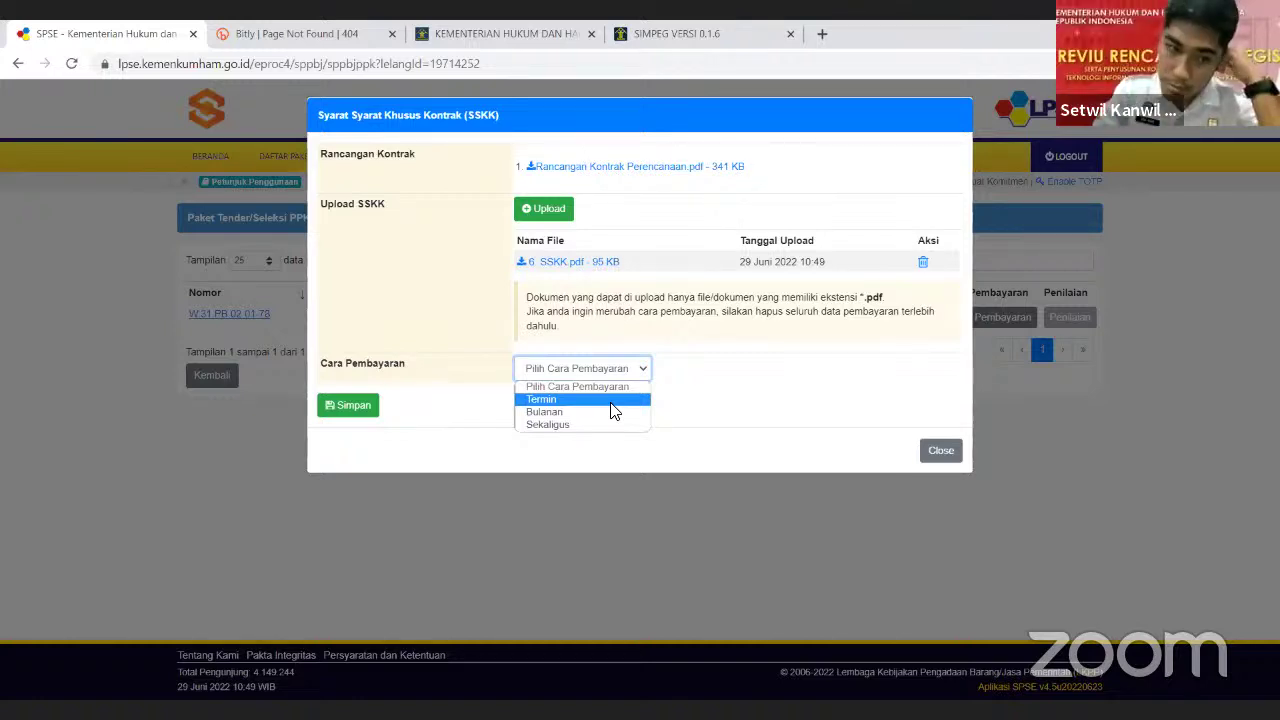
click(610, 400)
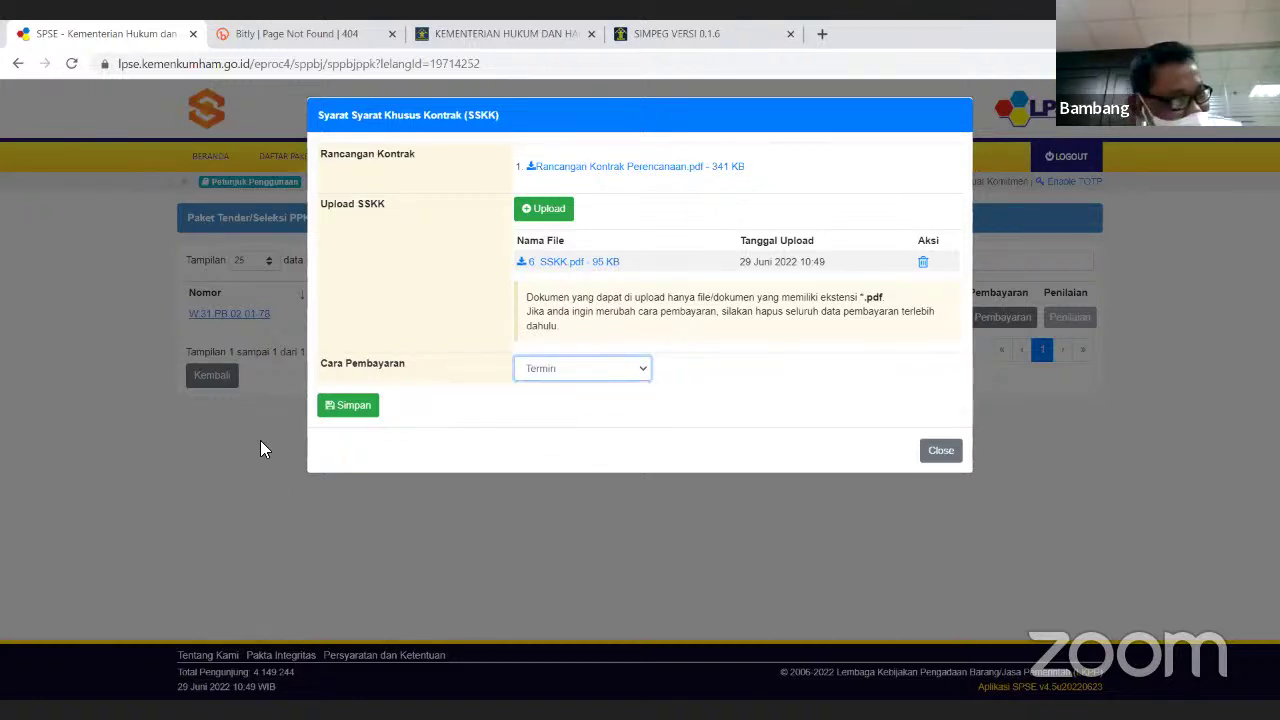
click(346, 409)
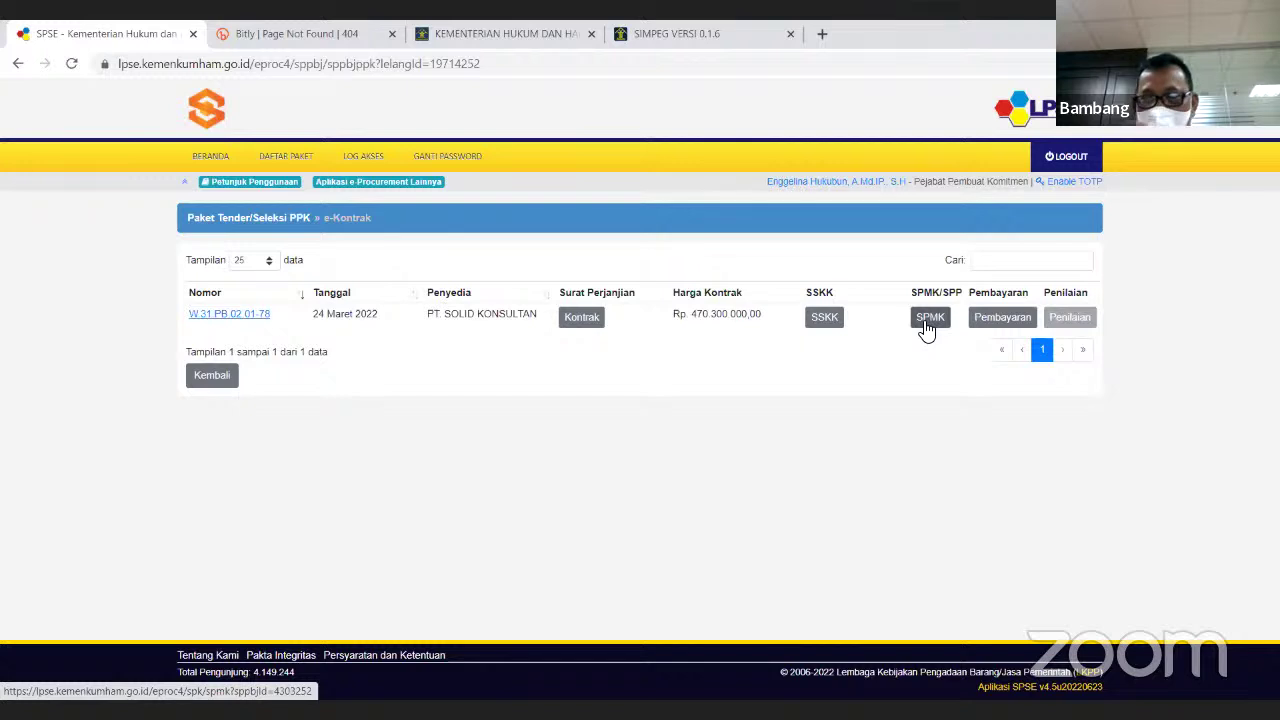
Attach 3. SPMK.pdf as the contract's SPMK document
click(927, 320)
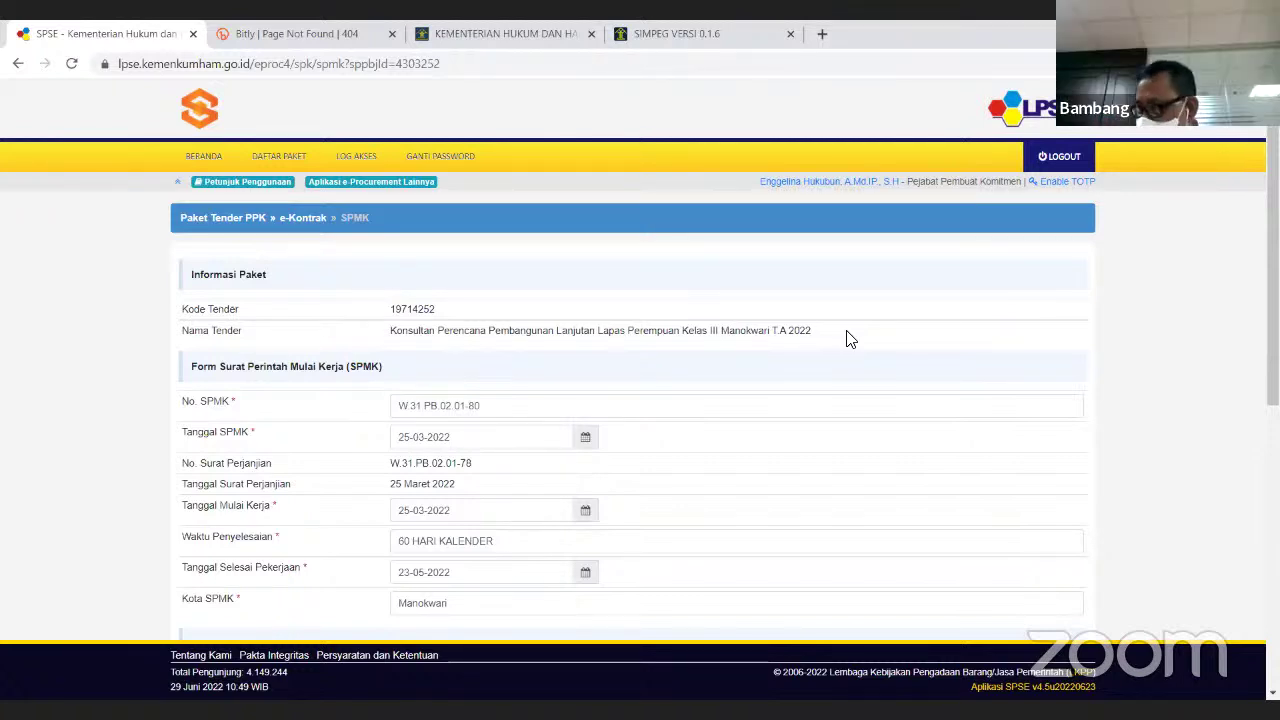
scroll(722, 427, down, 1)
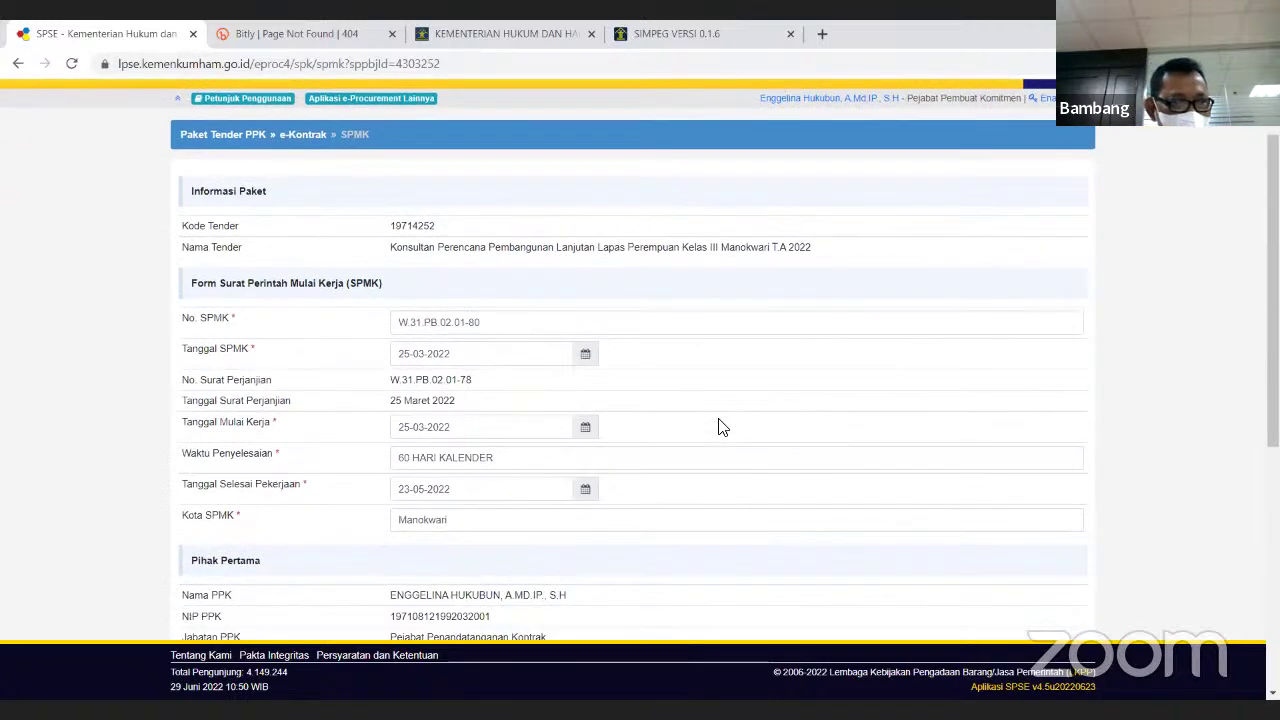
scroll(722, 427, down, 2)
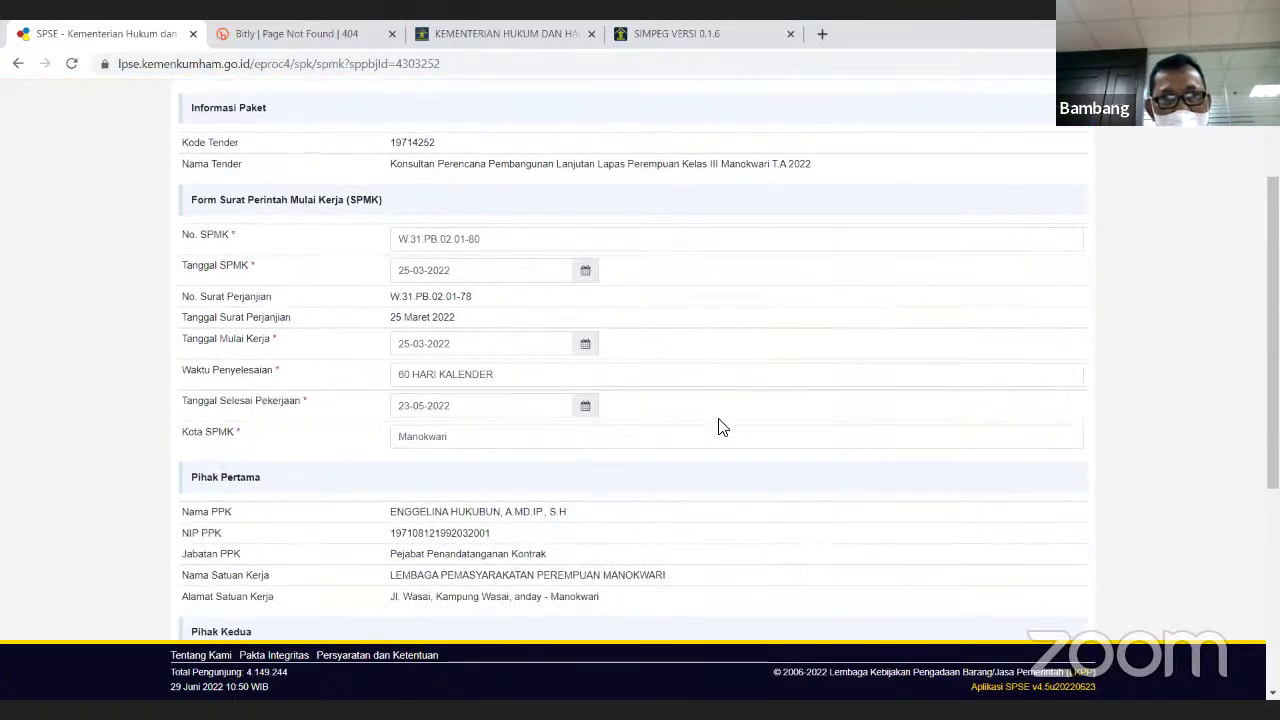
scroll(722, 427, down, 1)
scroll(722, 427, down, 1)
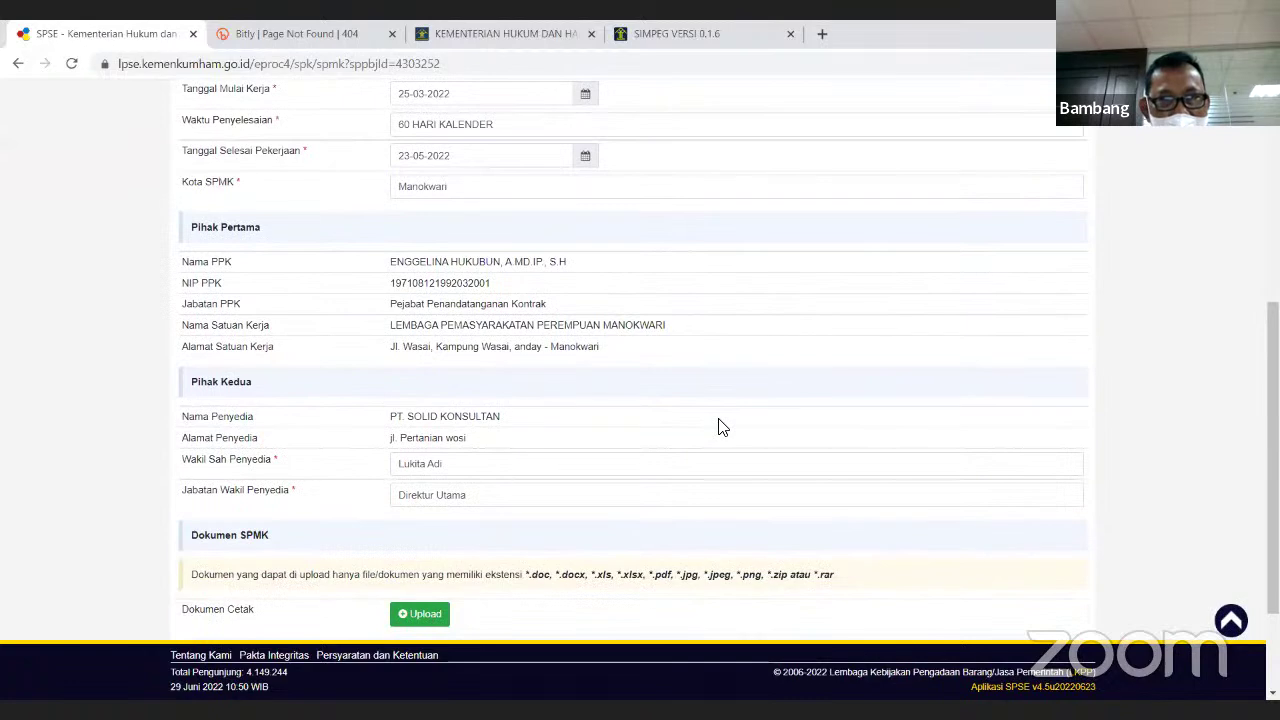
scroll(722, 427, down, 2)
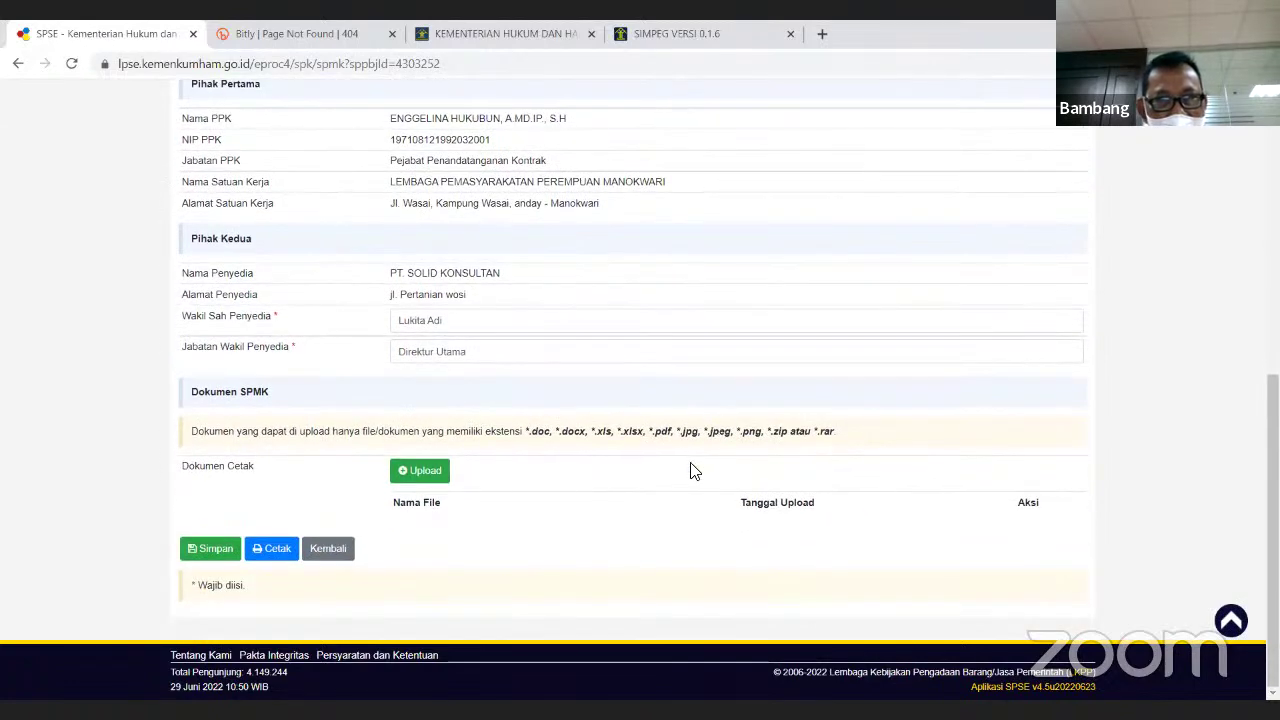
click(410, 472)
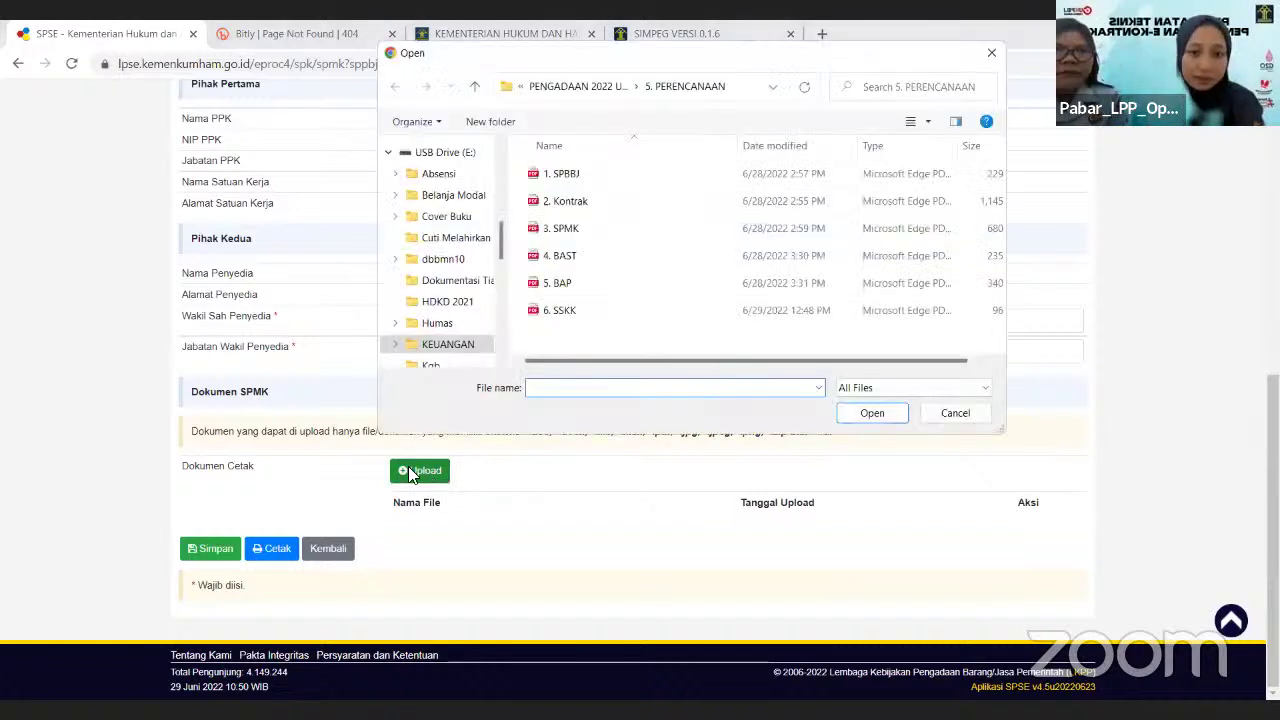
click(572, 232)
double_click(575, 240)
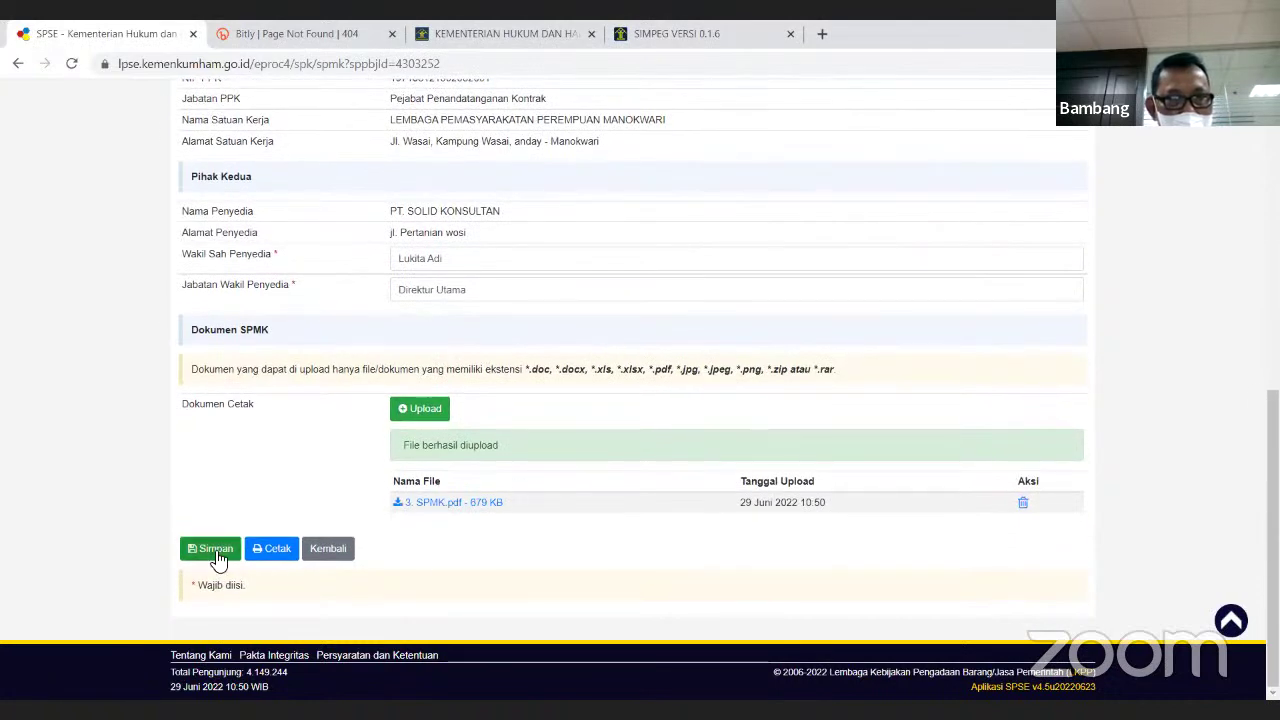
Save the SPMK with confirmation and return to the e-Kontrak list
click(211, 549)
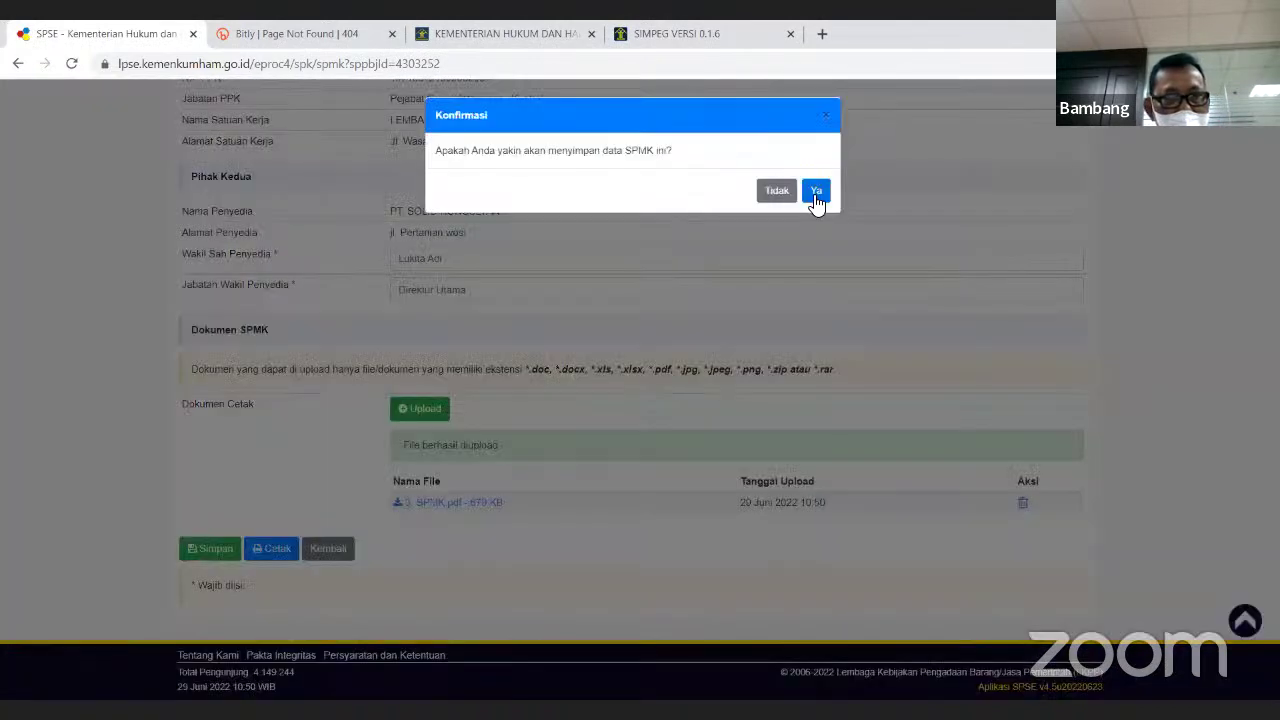
click(816, 191)
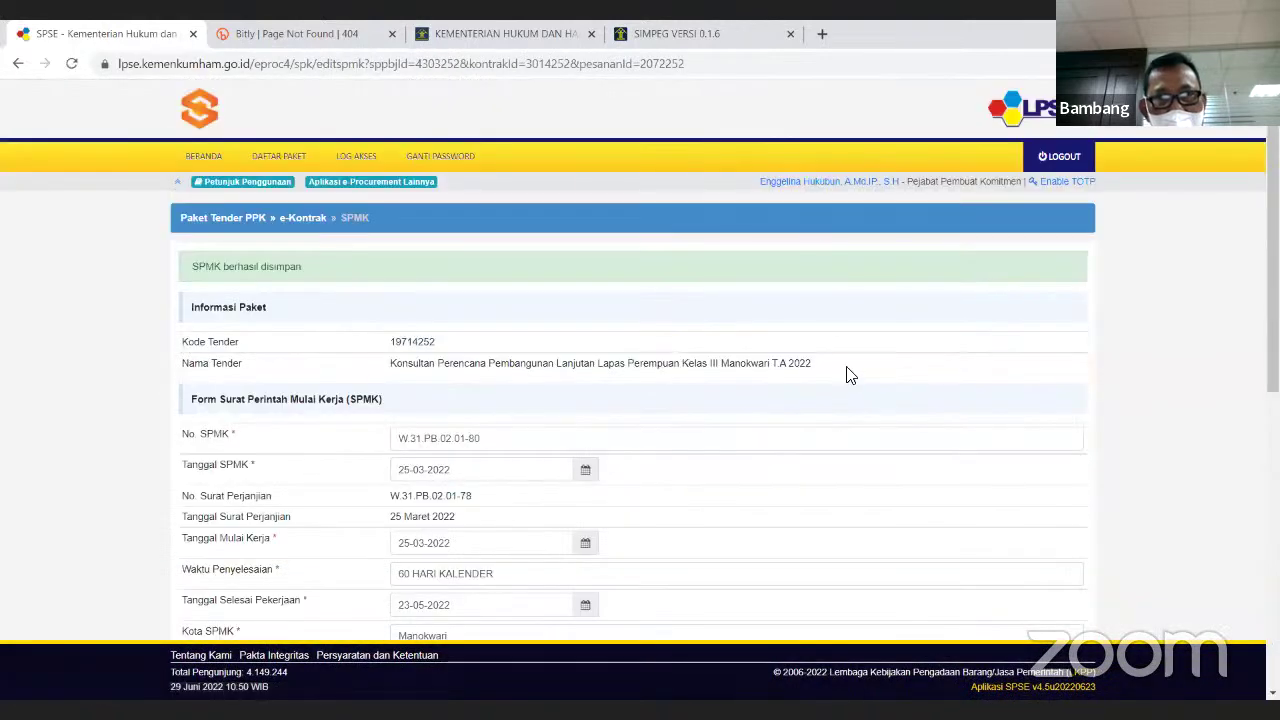
scroll(848, 380, down, 1)
scroll(848, 380, down, 6)
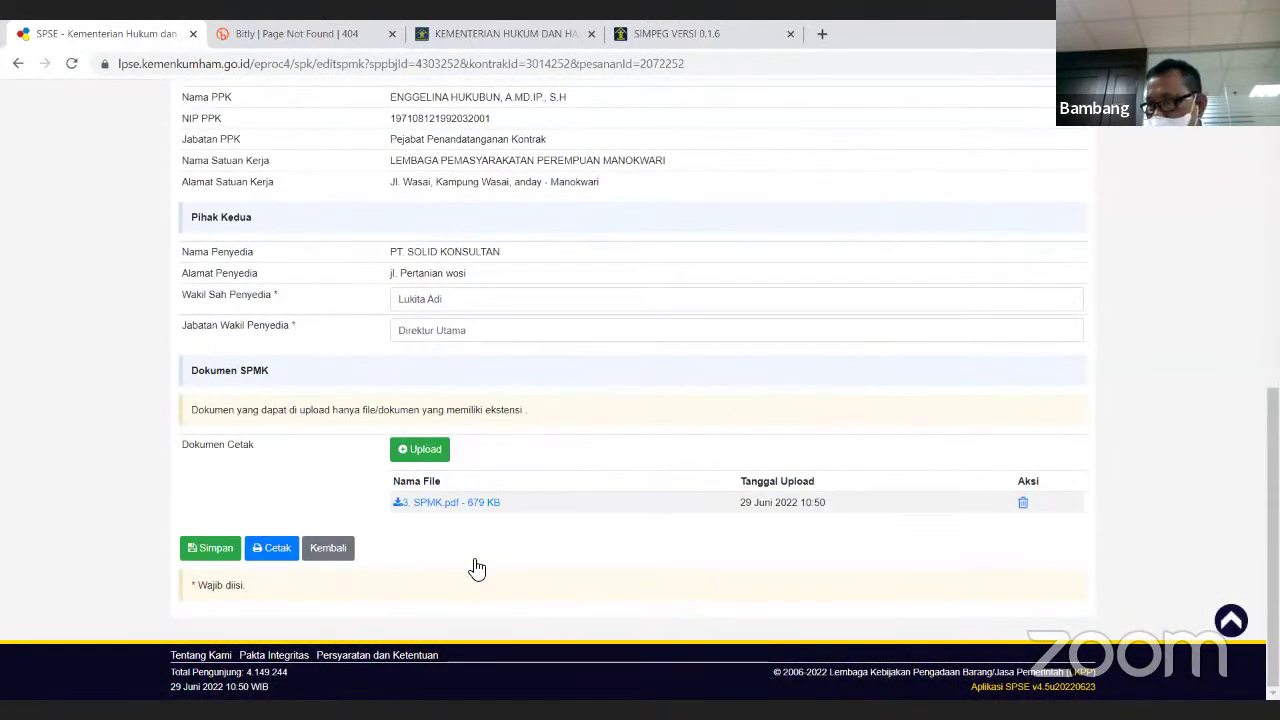
click(328, 549)
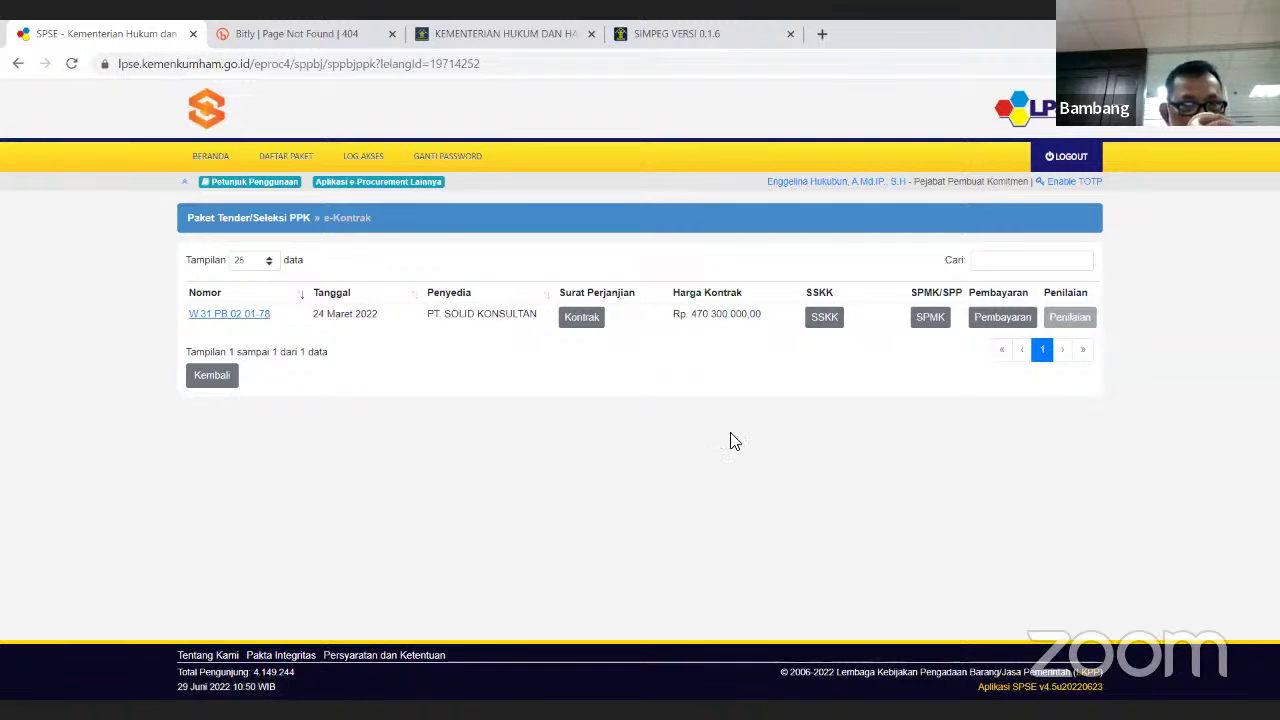
Add a new payment term from the contract's payment list
click(978, 322)
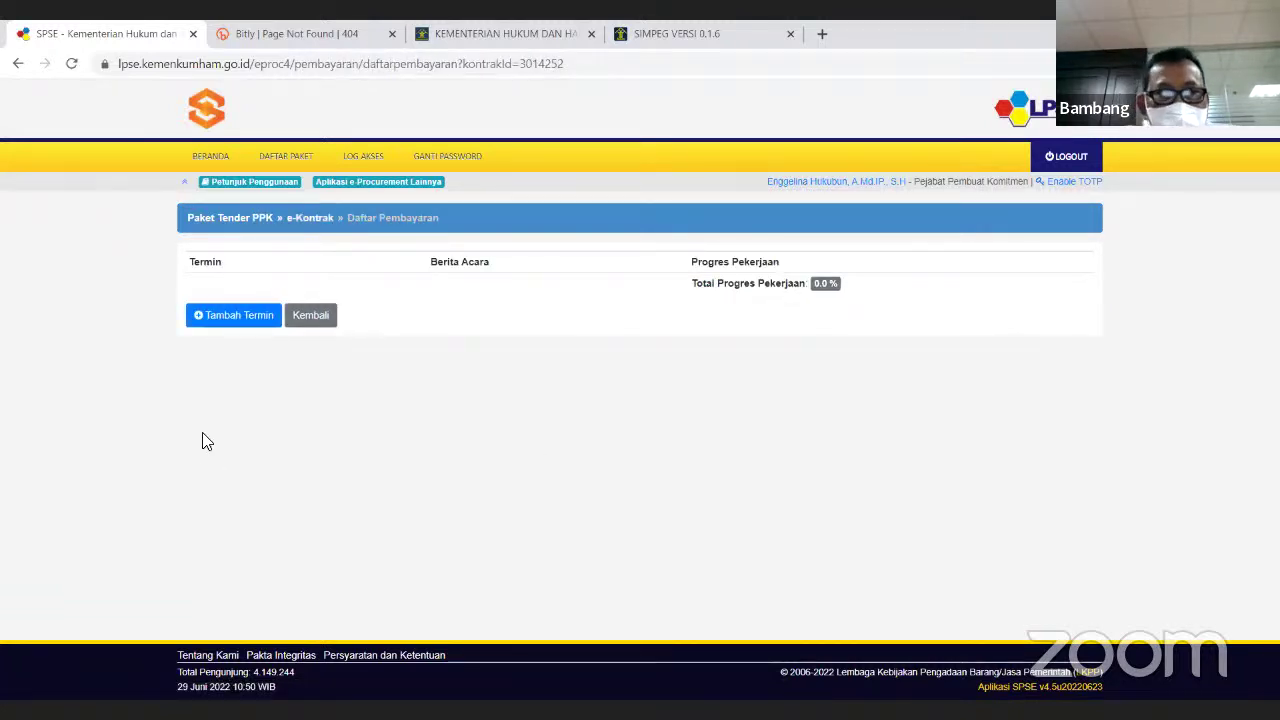
click(238, 317)
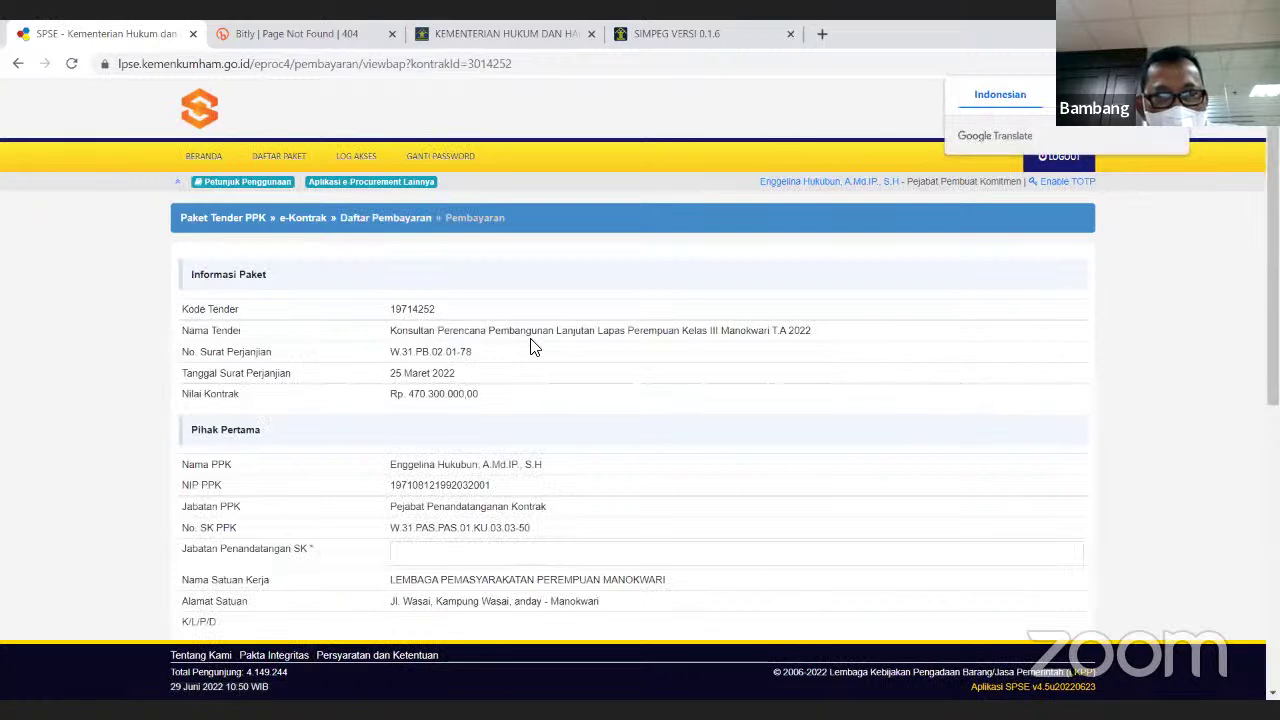
scroll(531, 347, down, 1)
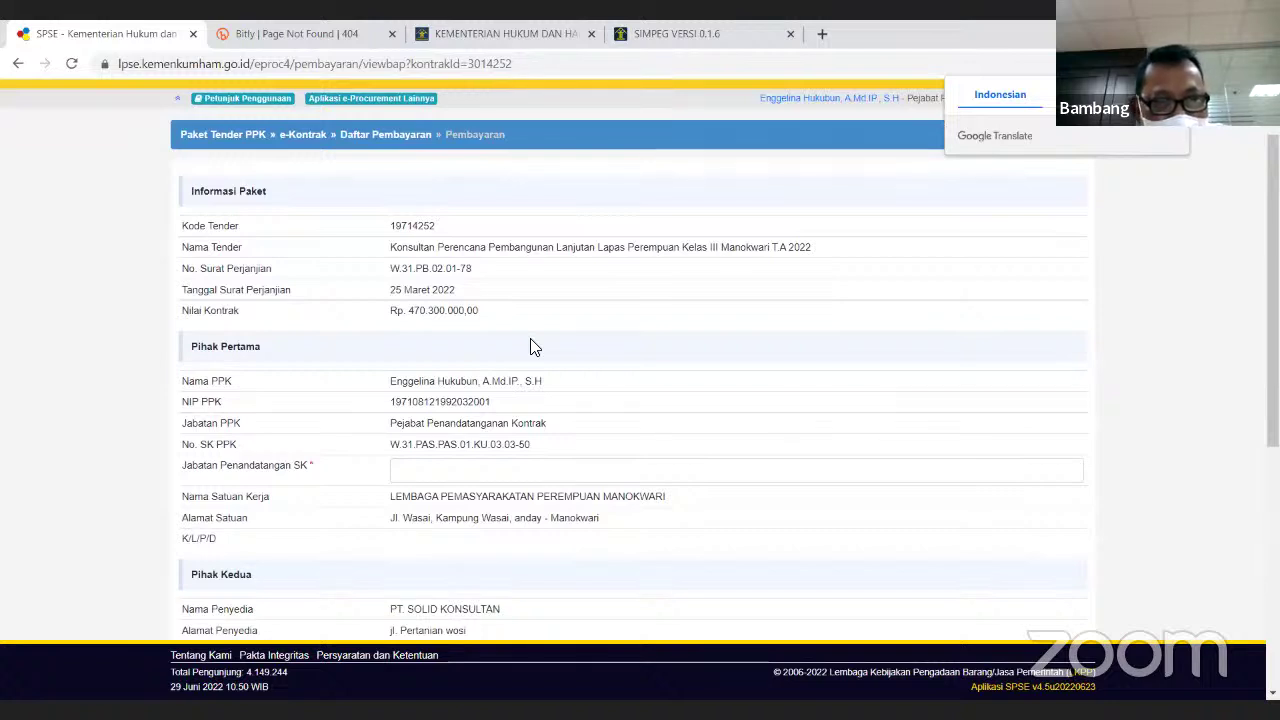
Enter Kuasa Pengguna Anggaran as the Jabatan Penandatangan SK
click(454, 466)
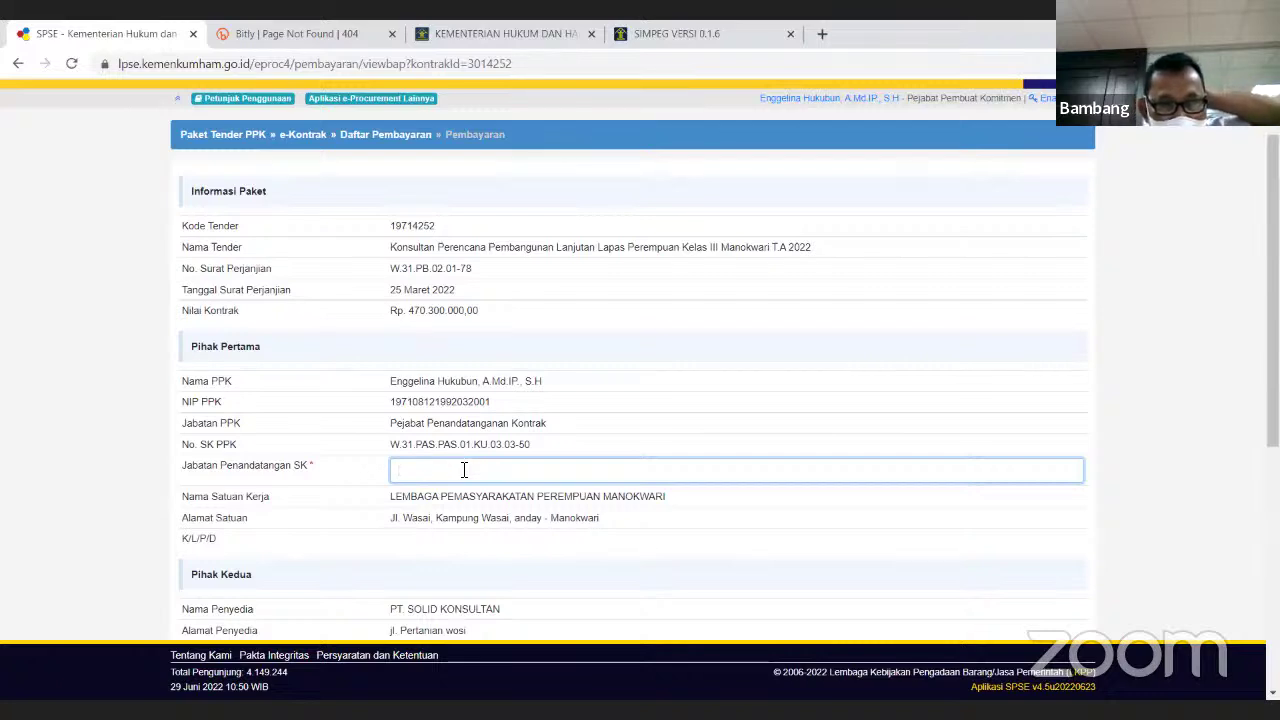
text(PEJABAT)
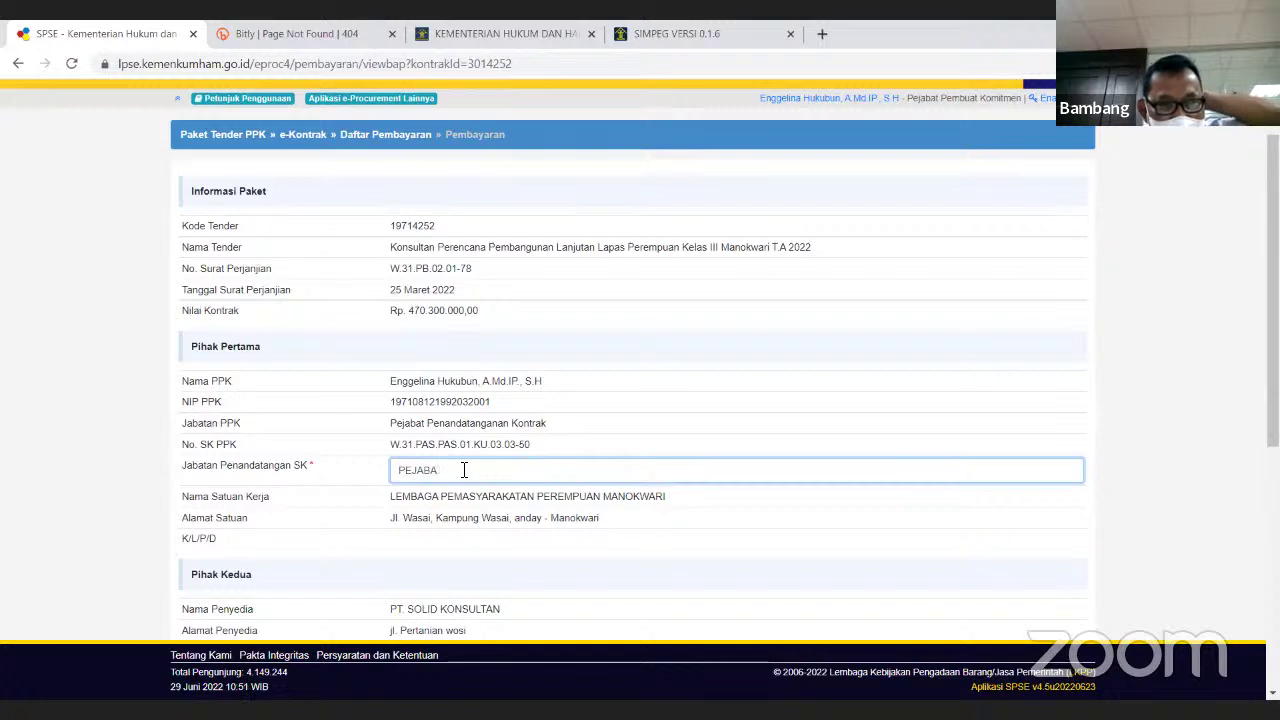
key(BackSpace)
key(BackSpace)
key(BackSpace)
key(BackSpace)
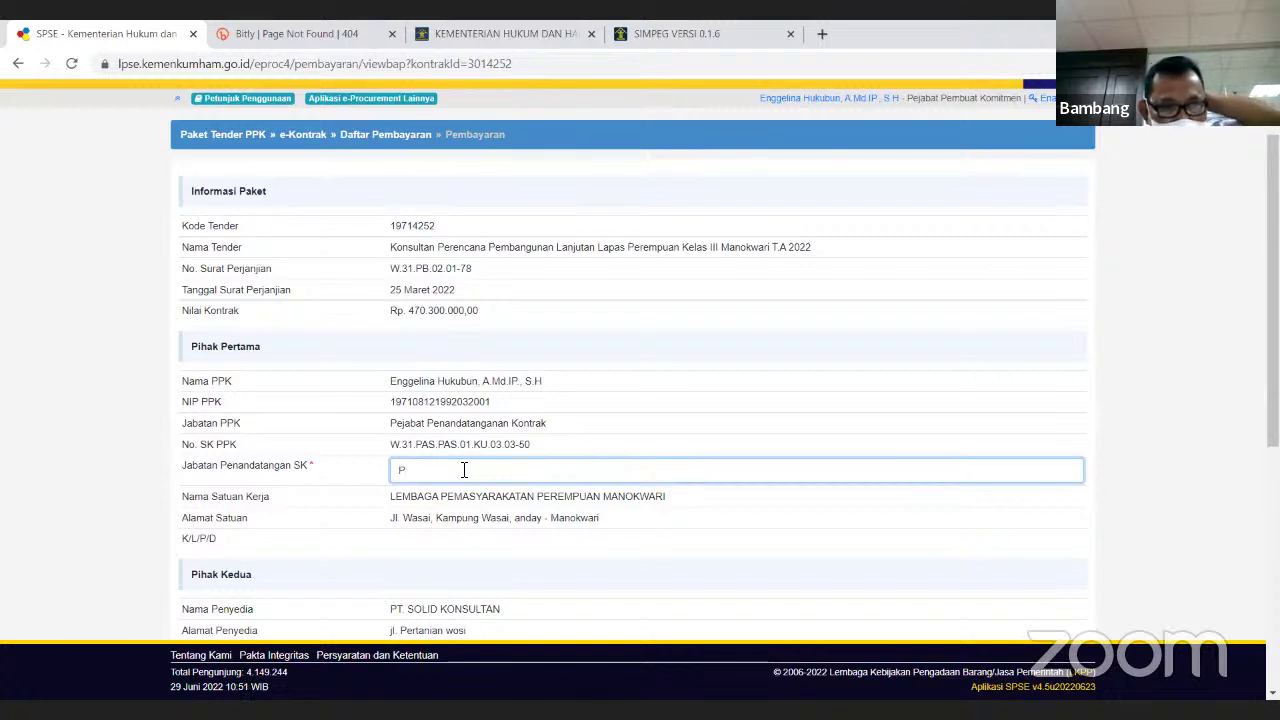
text(ejabat P)
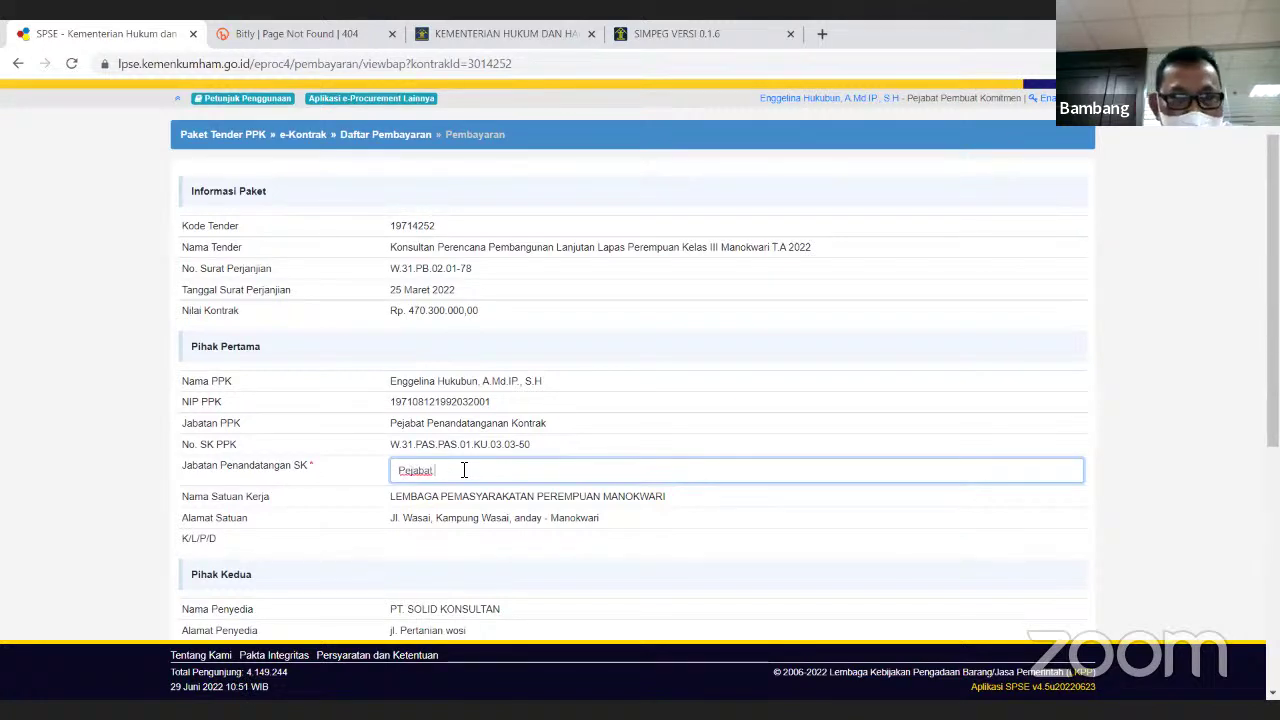
key(BackSpace)
key(BackSpace)
key(BackSpace)
key(BackSpace)
key(BackSpace)
key(BackSpace)
key(BackSpace)
key(BackSpace)
key(BackSpace)
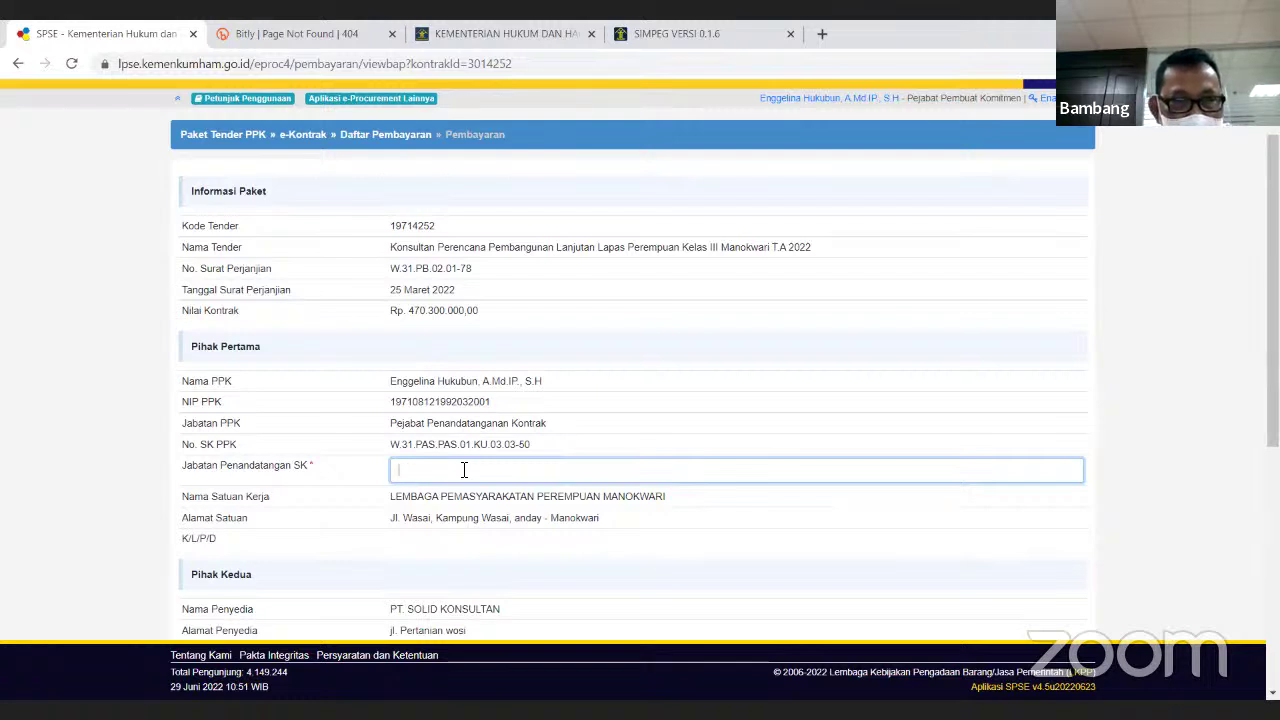
text(Kuas)
key(BackSpace)
key(BackSpace)
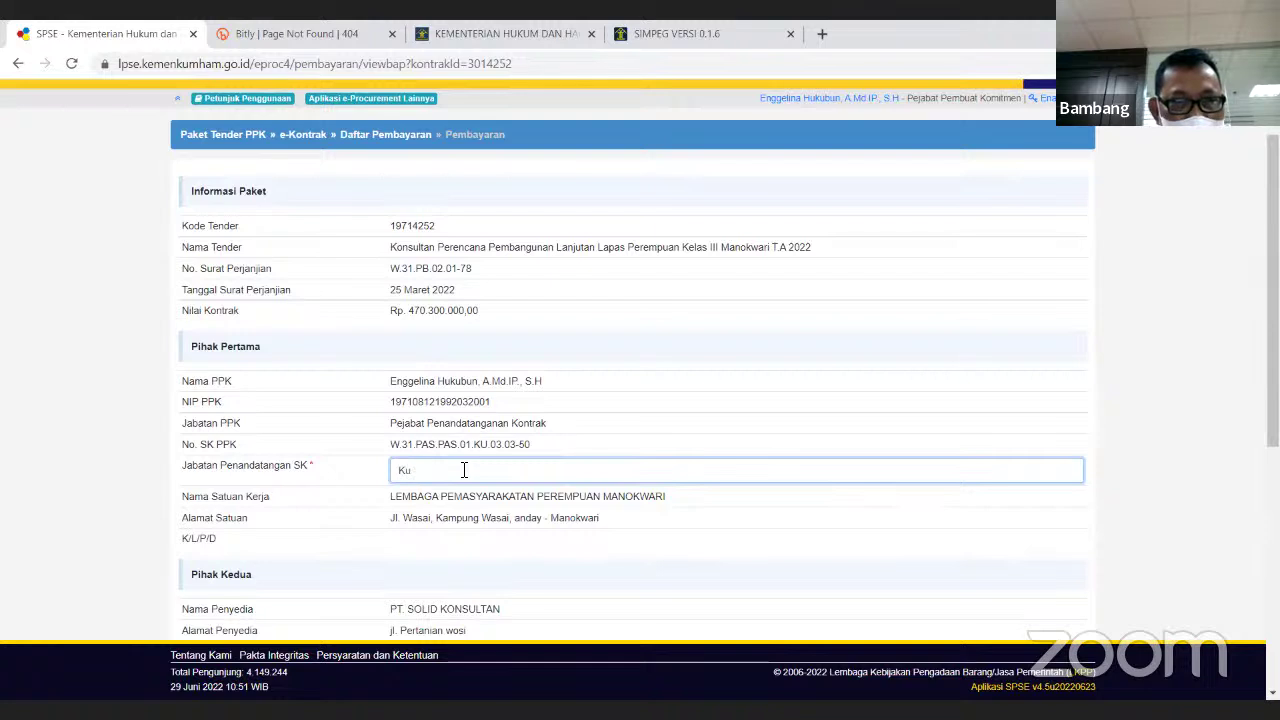
key(BackSpace)
key(BackSpace)
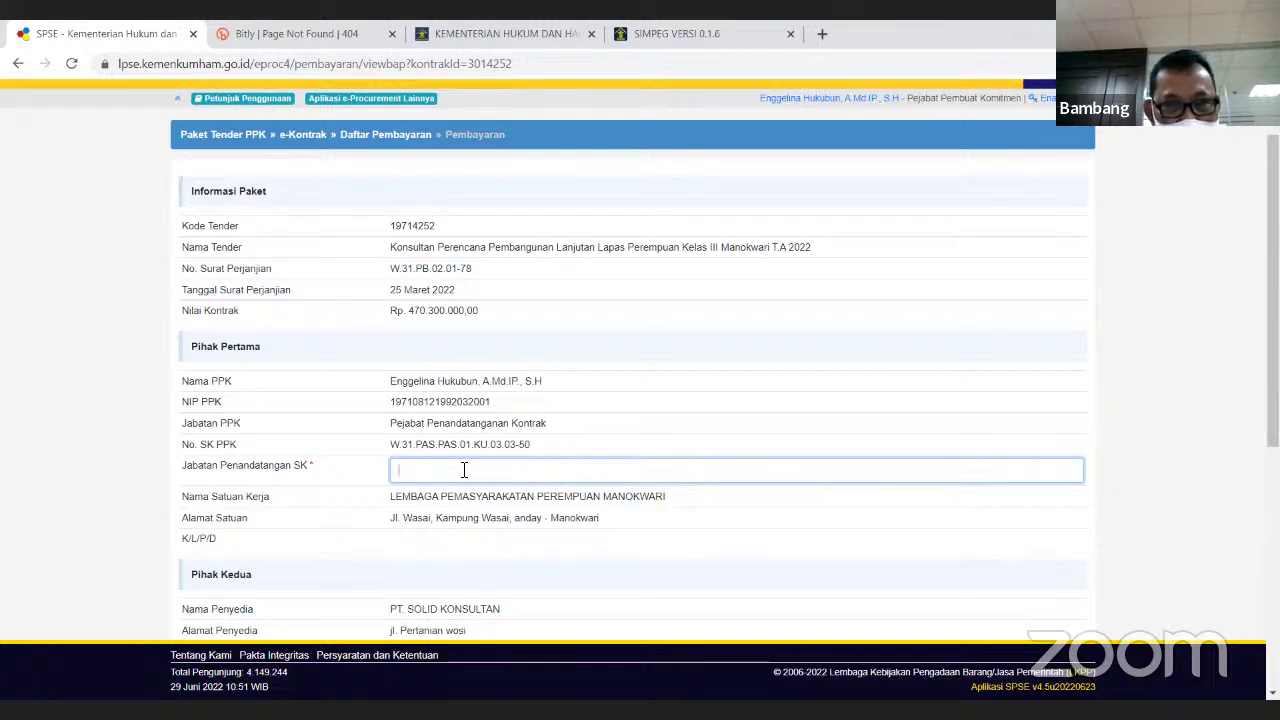
text(Ku)
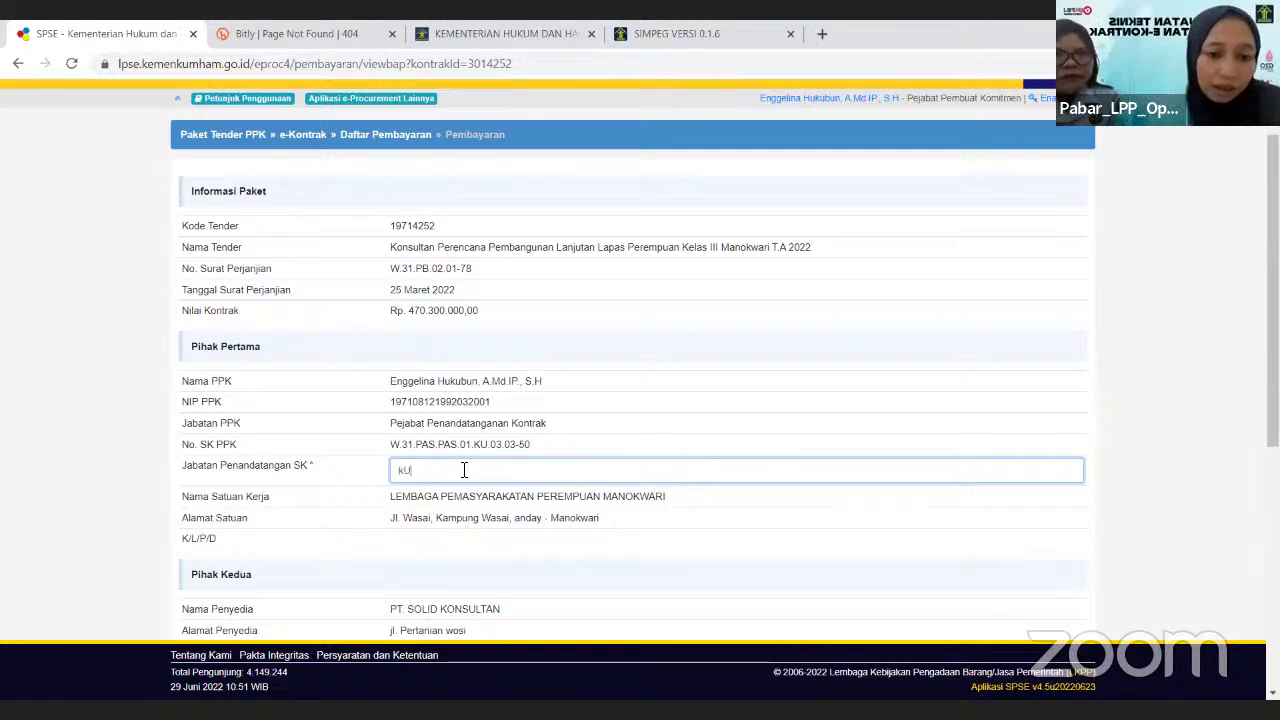
key(BackSpace)
text(uas)
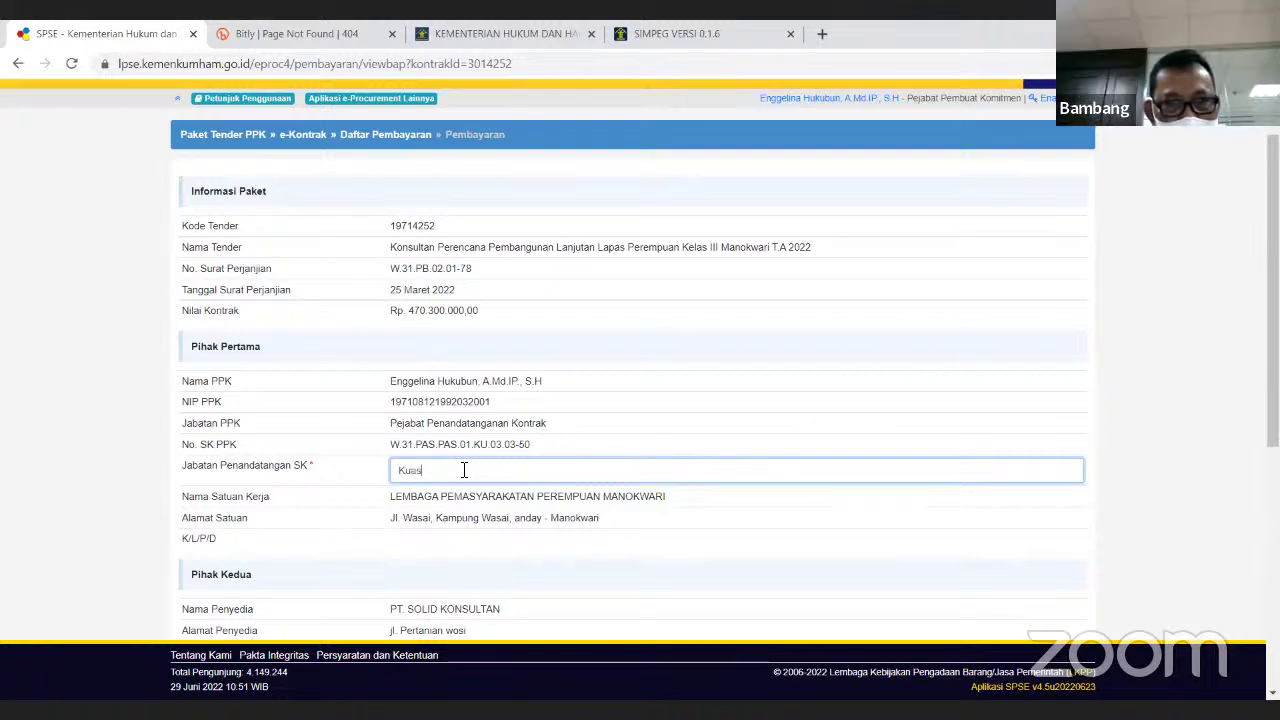
text(a Pengguna ANgg)
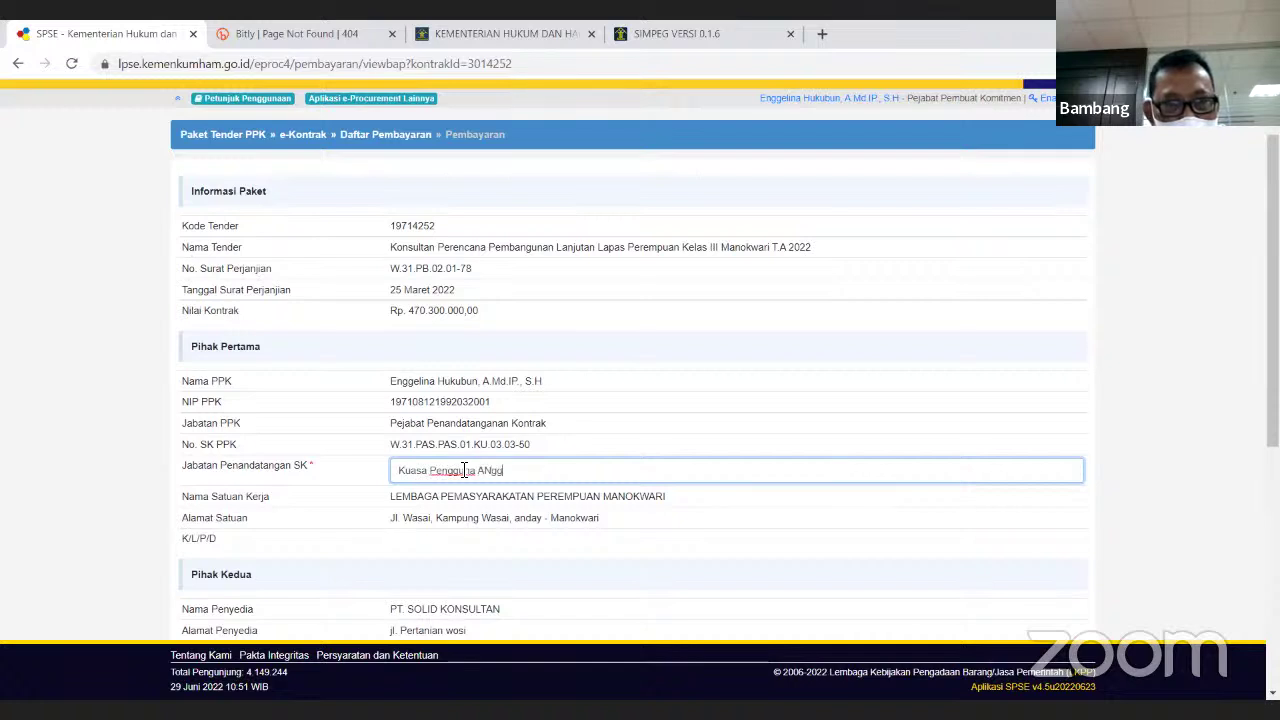
key(BackSpace)
key(BackSpace)
text(ngg)
text(aran)
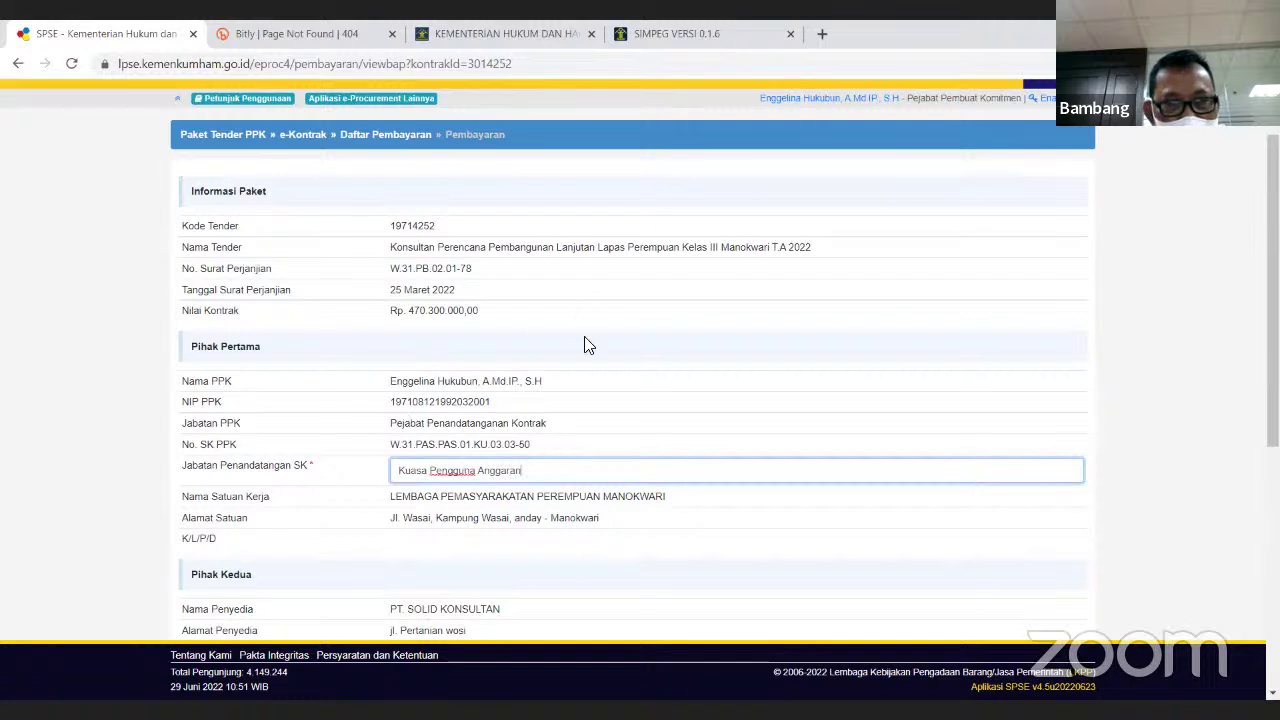
Enter W.31.PAS.PAS.11.PB.02.01-123 as the No. BAST
scroll(594, 417, down, 3)
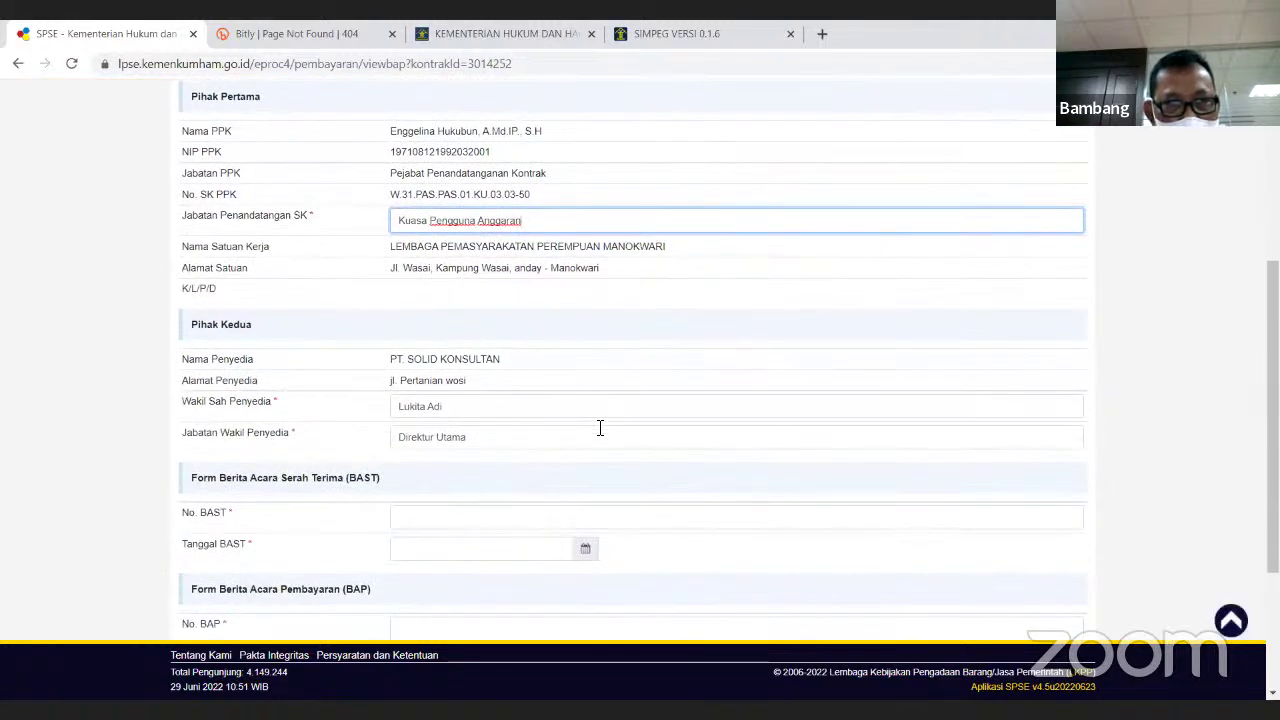
click(524, 519)
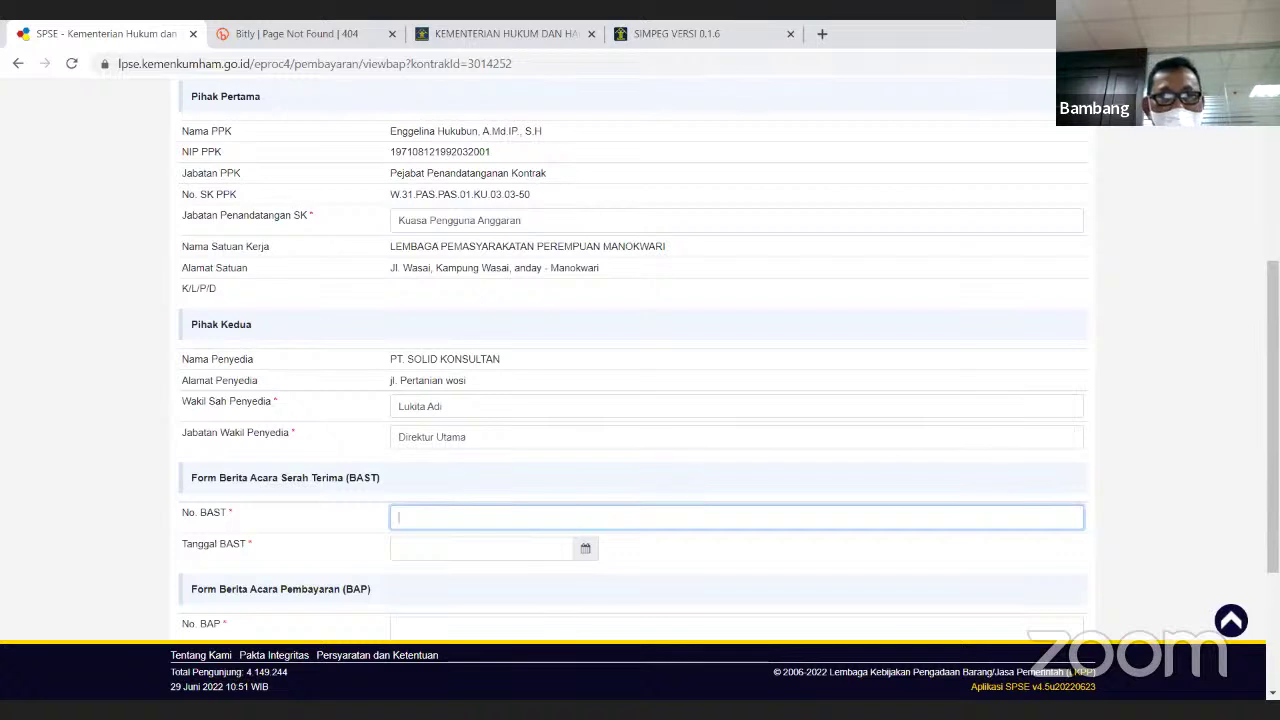
scroll(640, 360, down, 2)
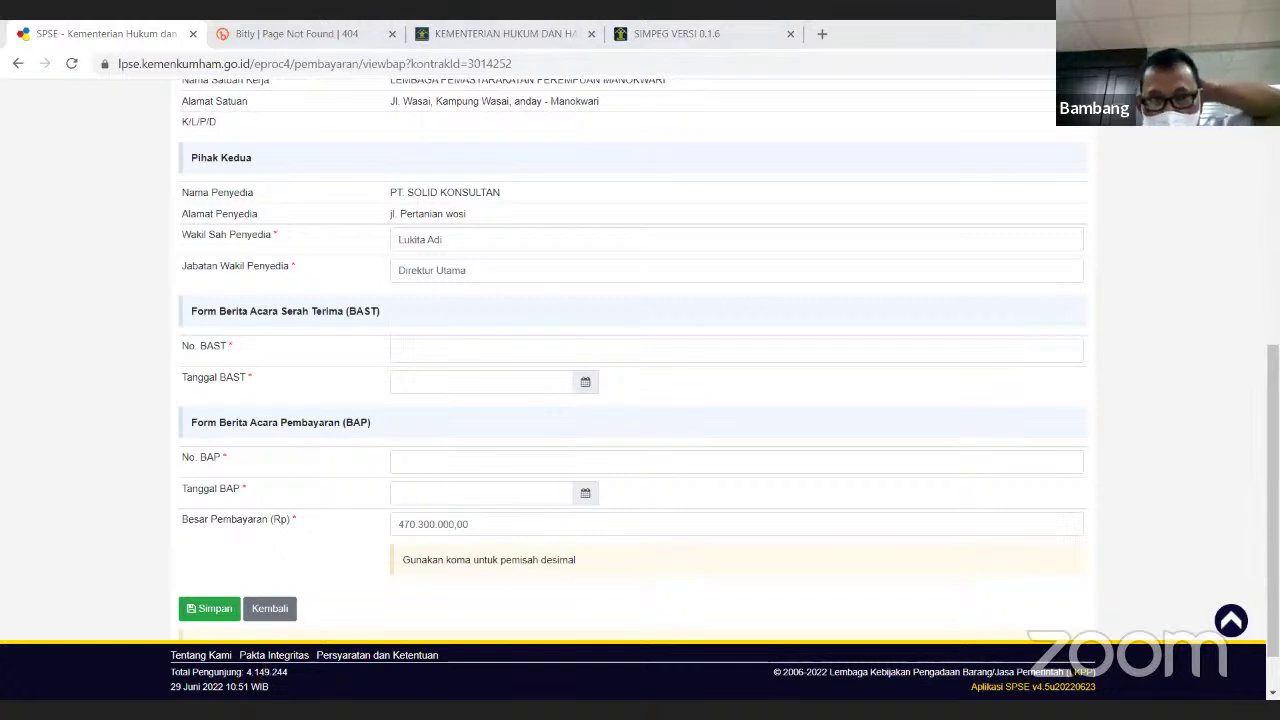
click(736, 350)
text(W)
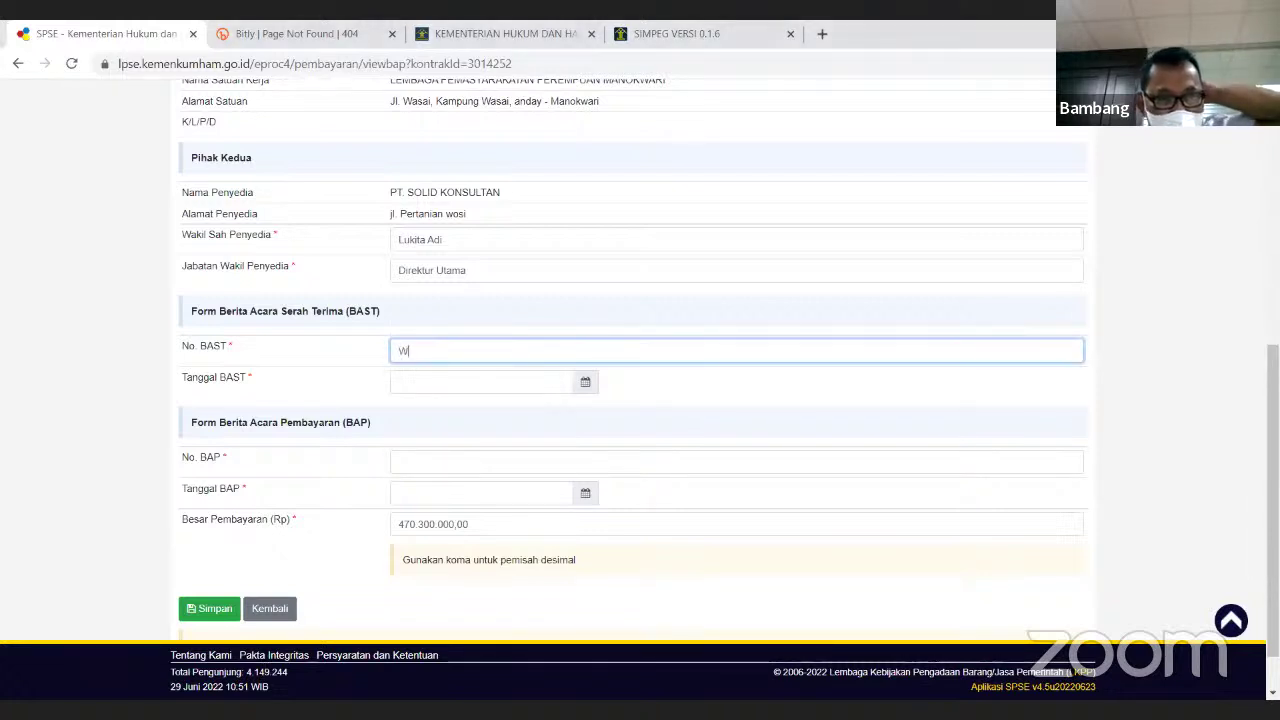
text(.31.PAS)
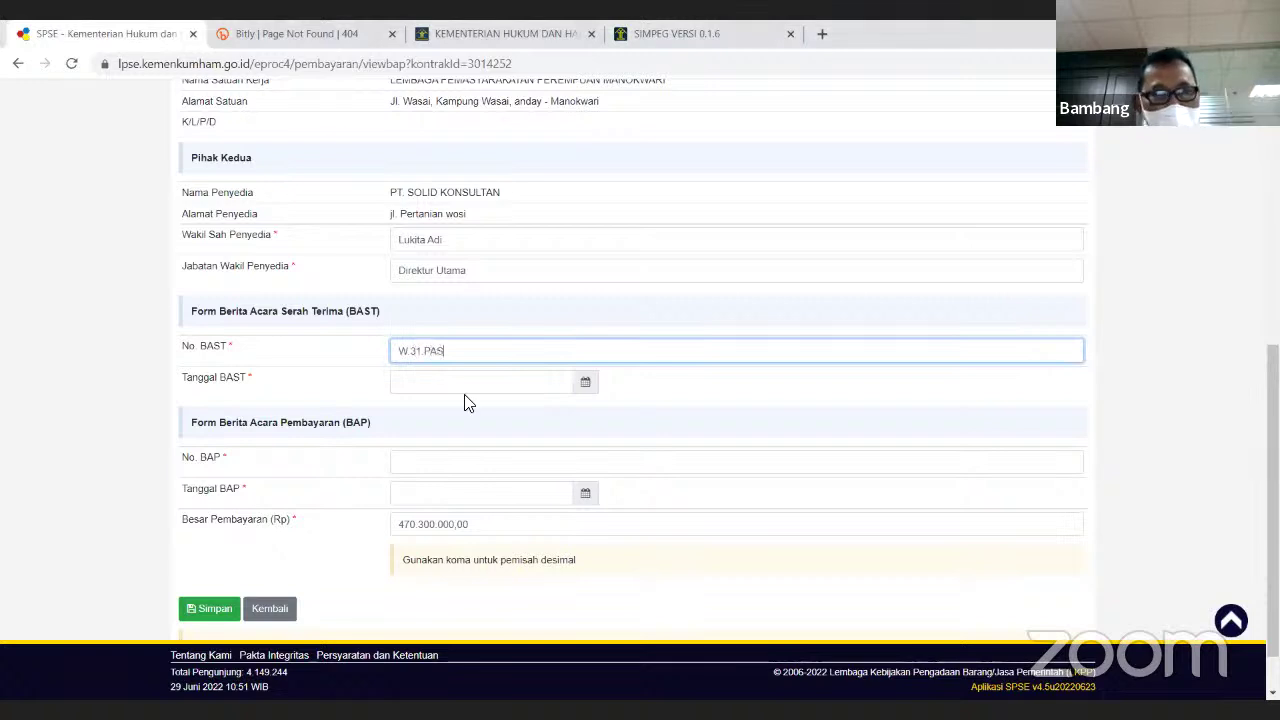
text(.PAS.)
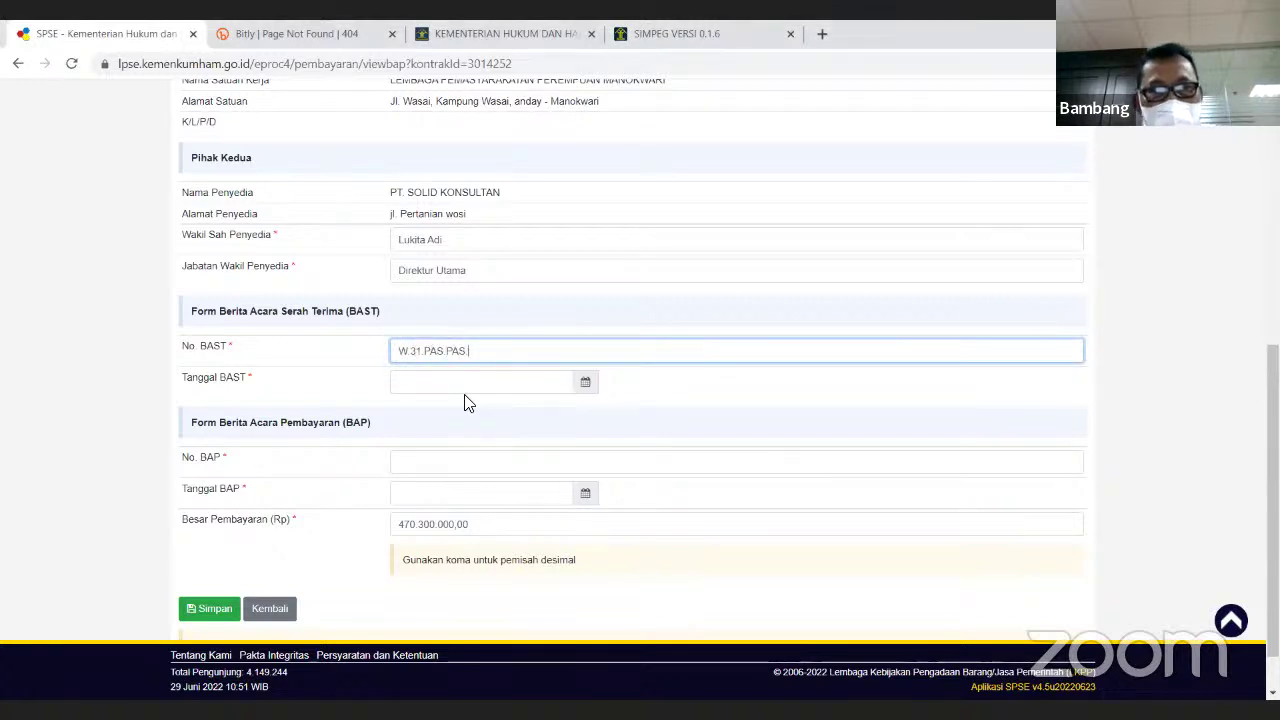
text(11.PB.0)
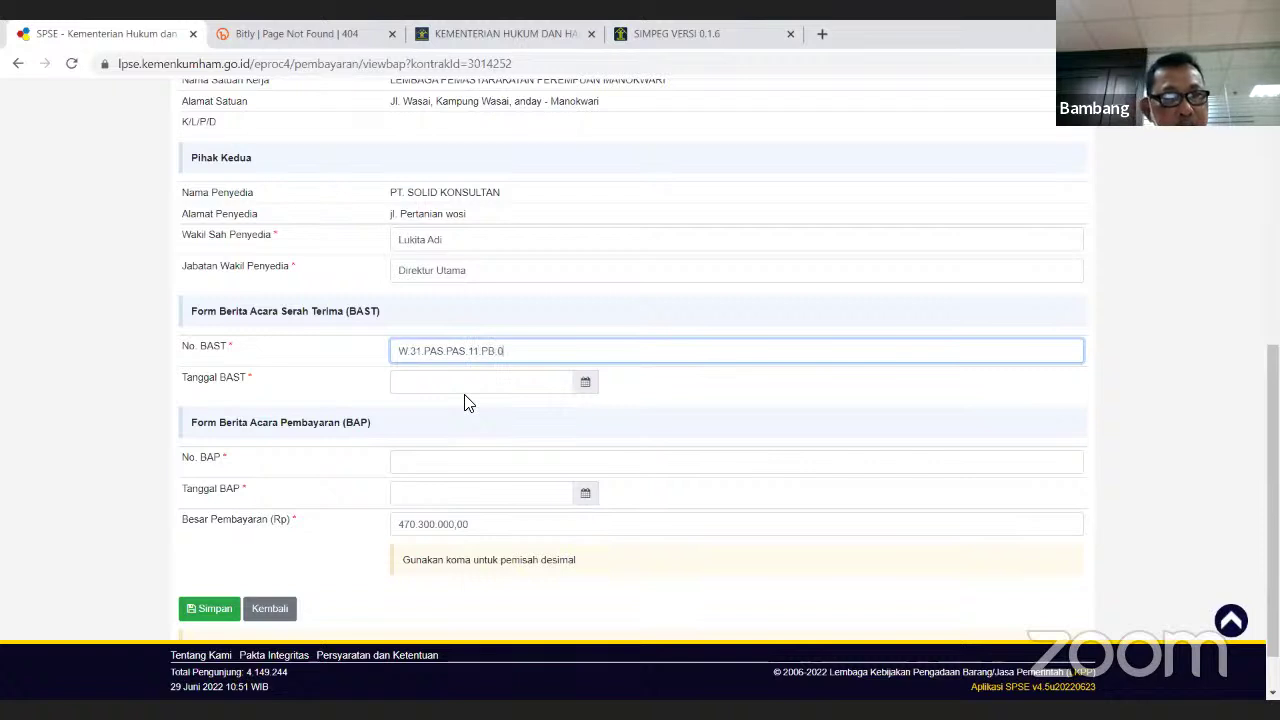
text(2.1)
text(1)
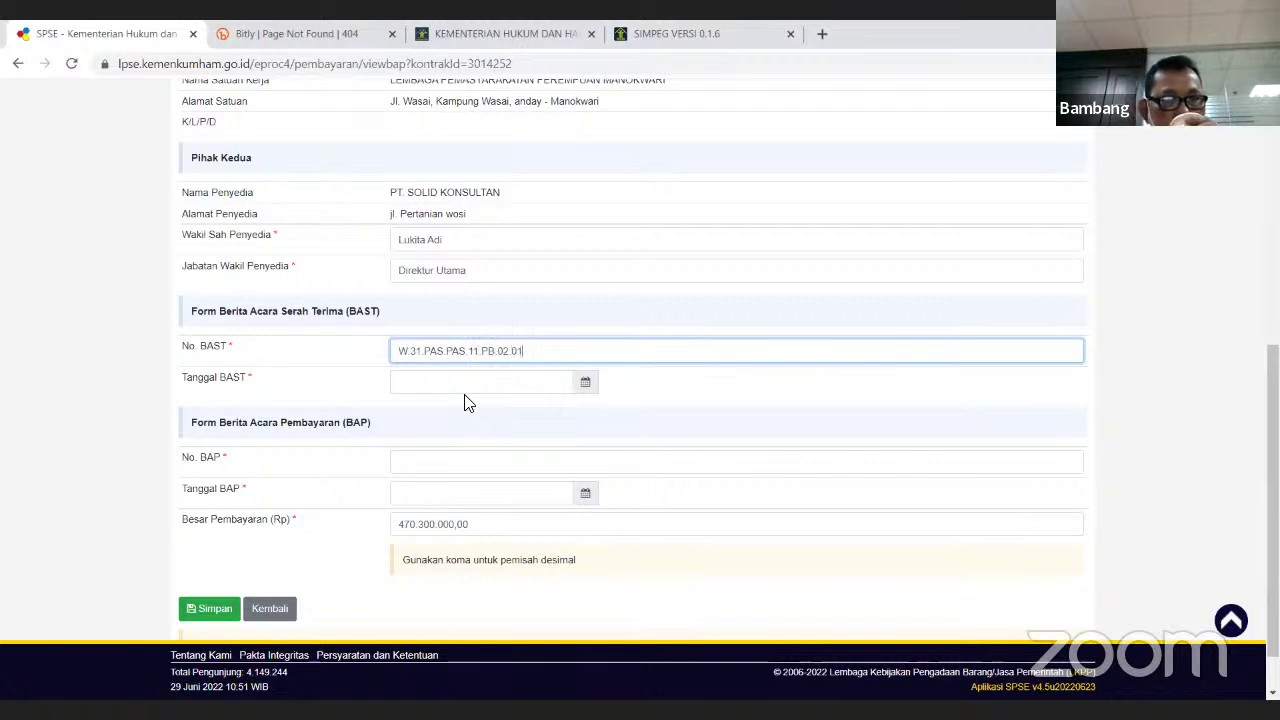
text(-123)
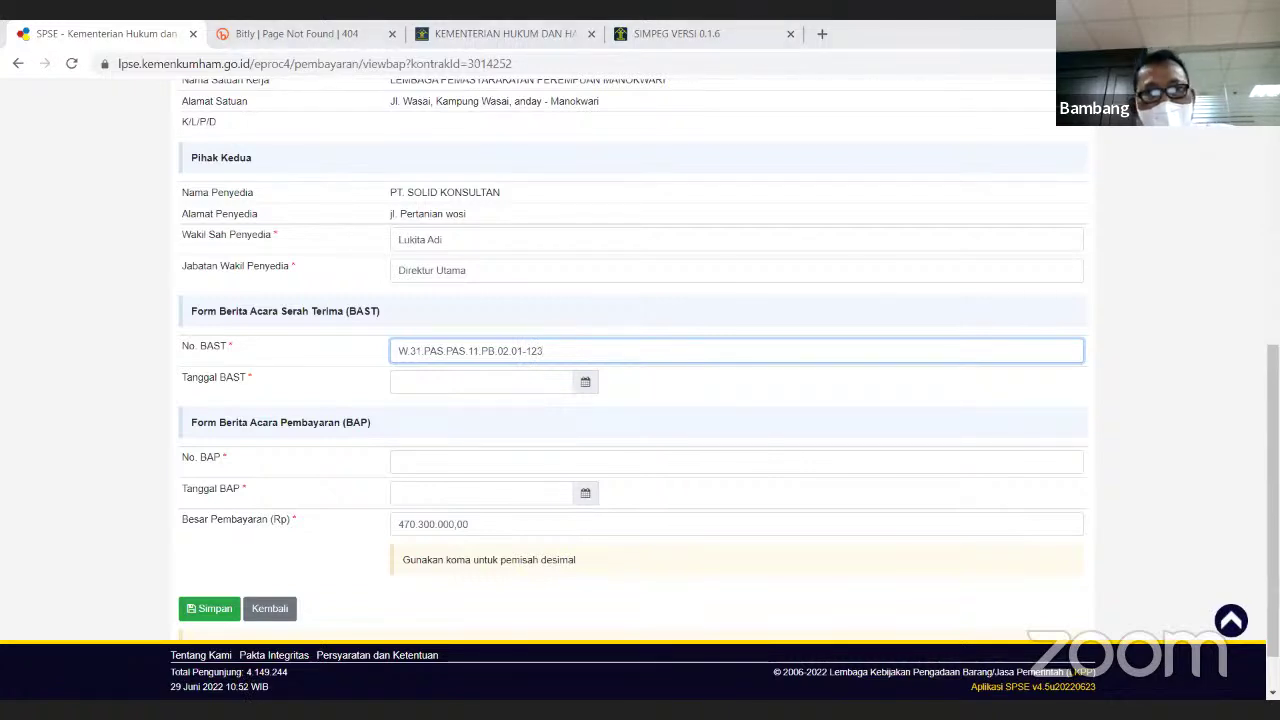
Set Tanggal BAST to 23-05-2022 in the date picker
click(554, 386)
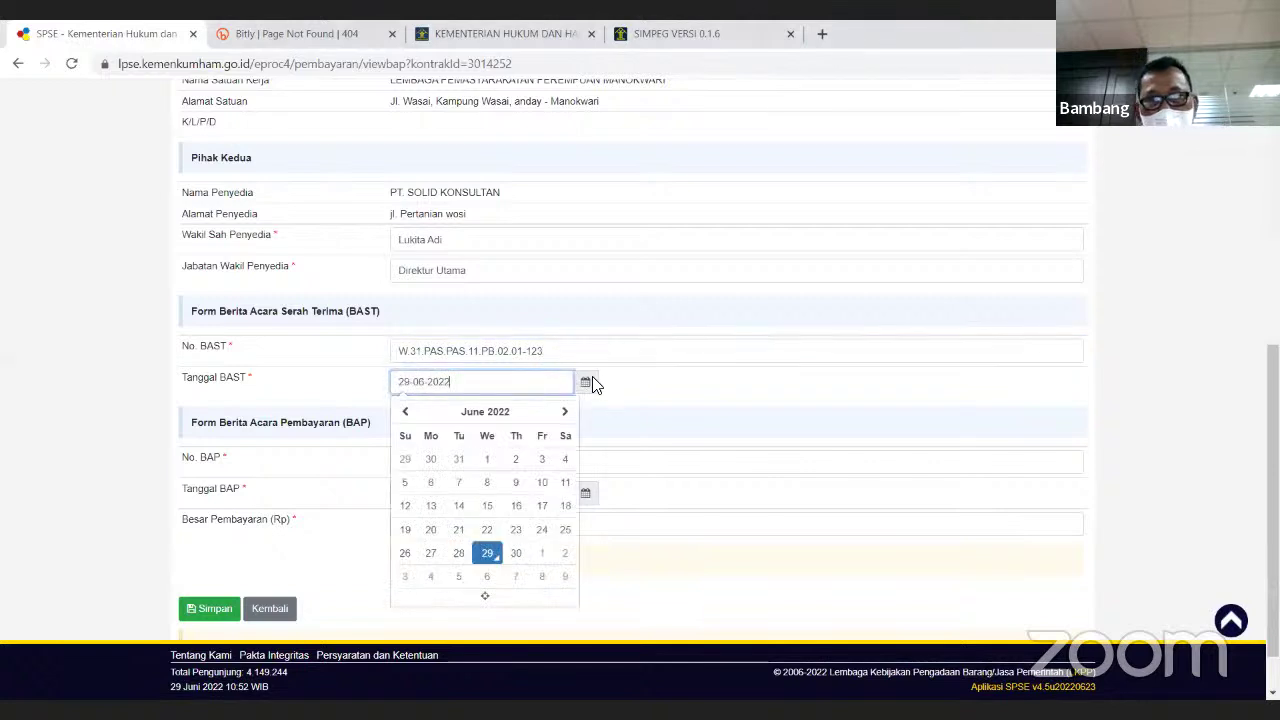
click(407, 412)
click(407, 412)
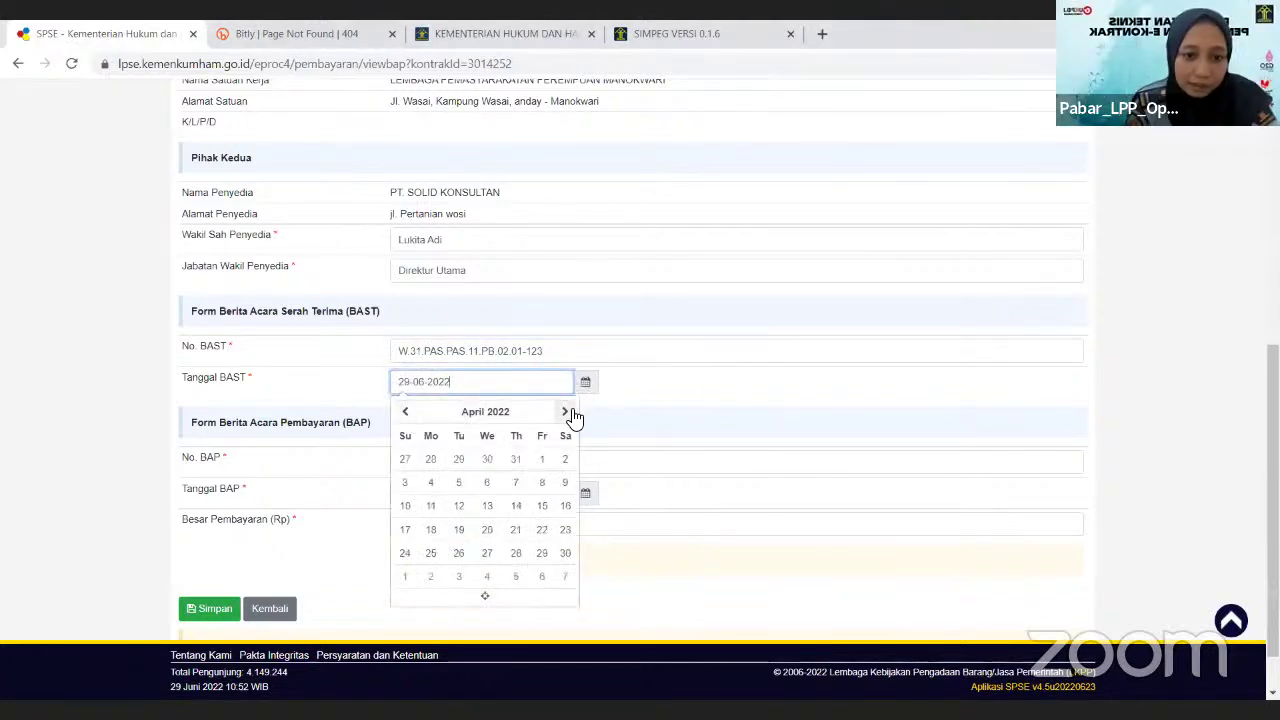
click(565, 411)
click(431, 529)
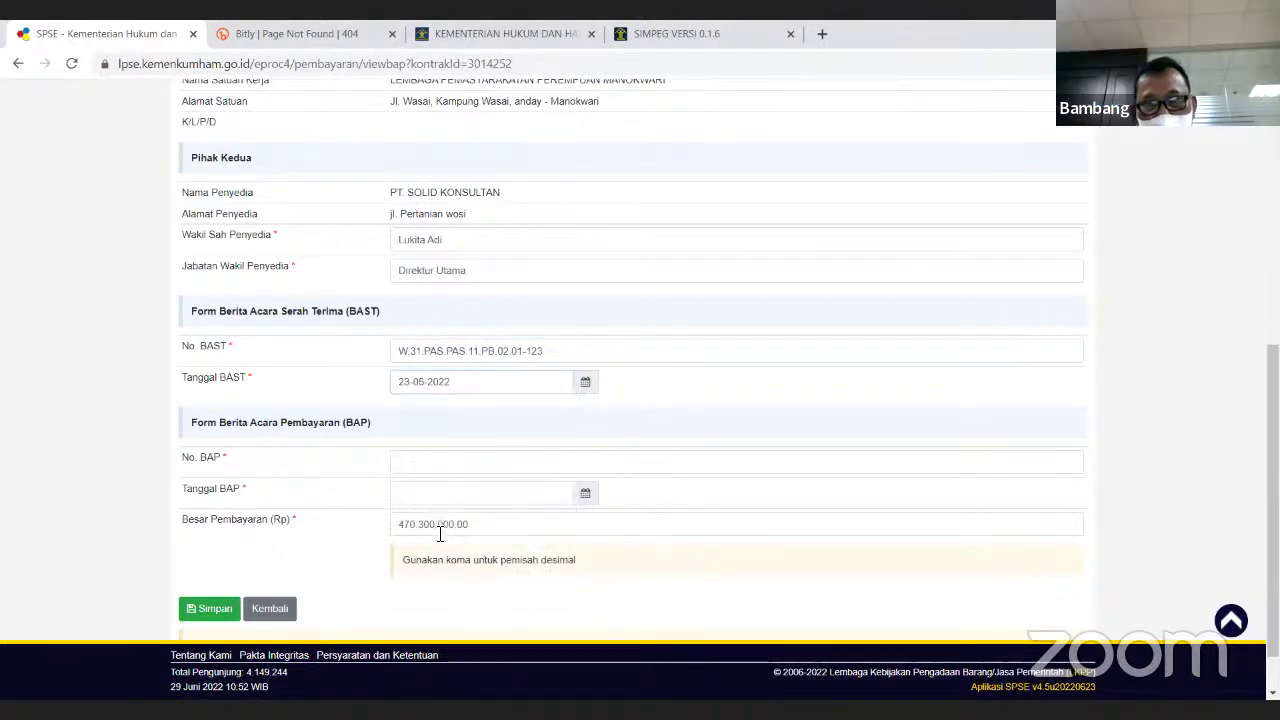
click(496, 459)
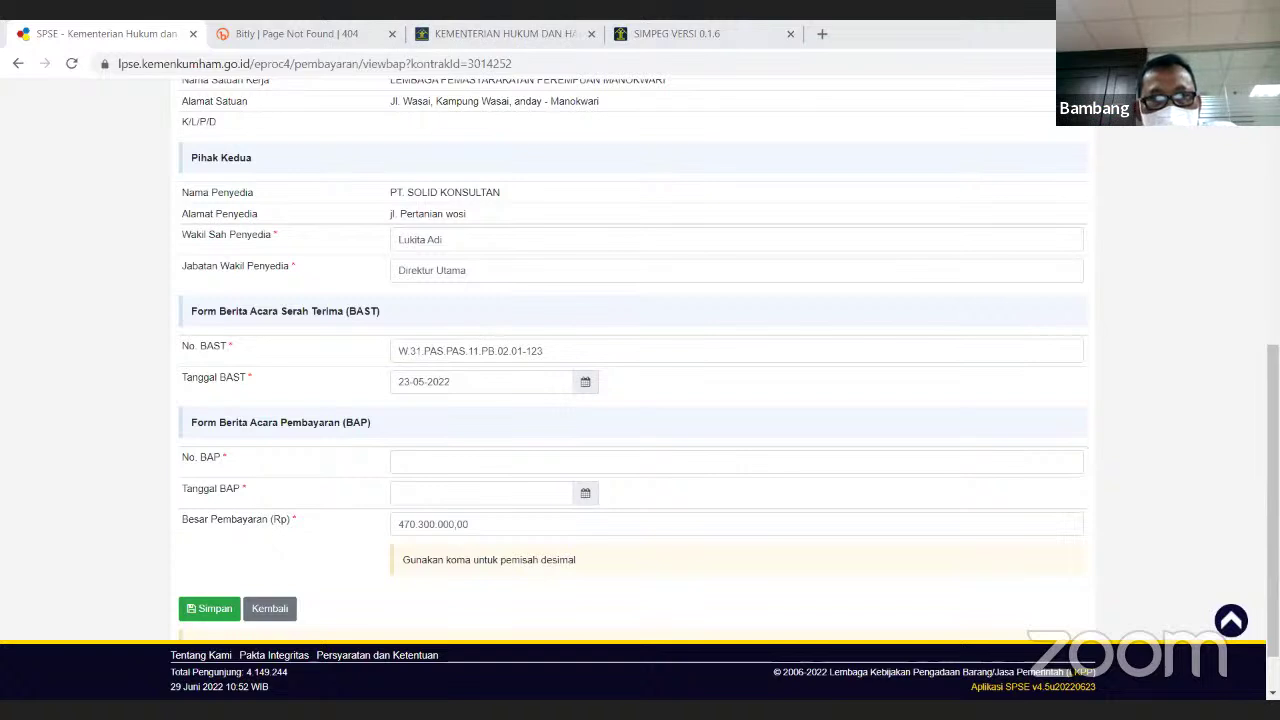
Enter No. BAP W.31.PAS.PAS11.PB.02.01-124 and set Tanggal BAP to 24 May 2022
click(406, 459)
text(W)
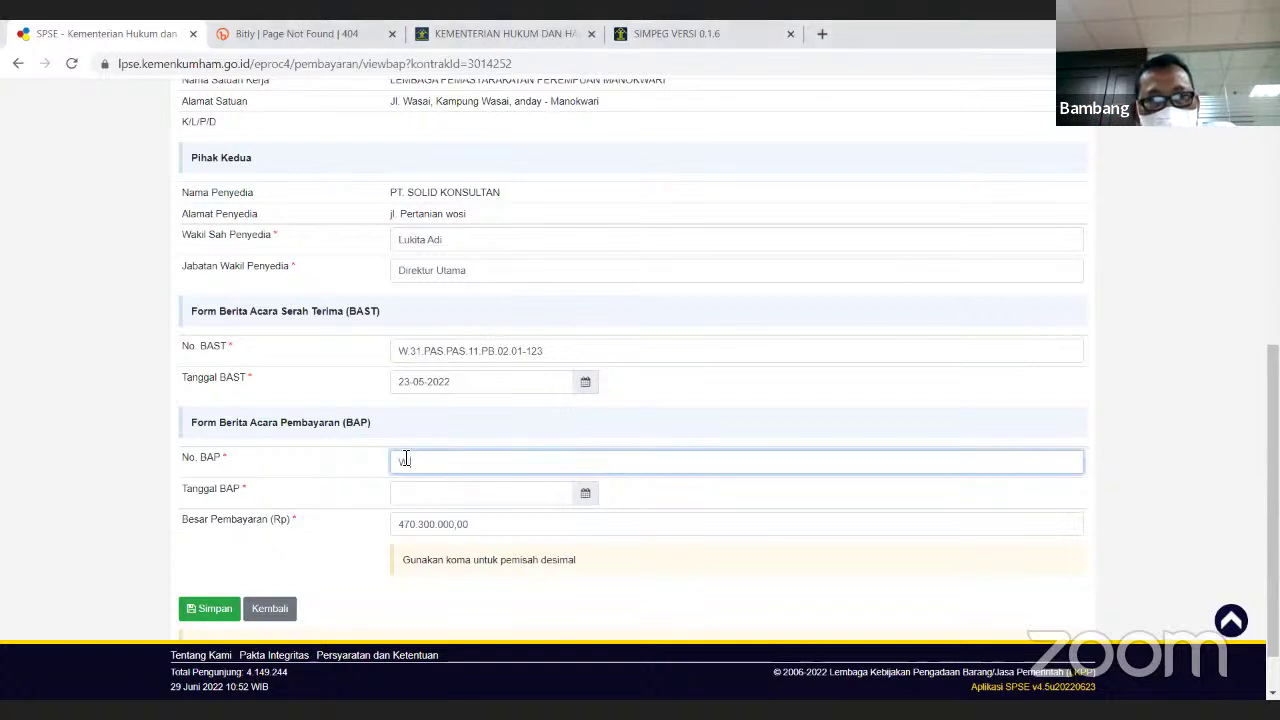
text(.31.PAS.PAS1)
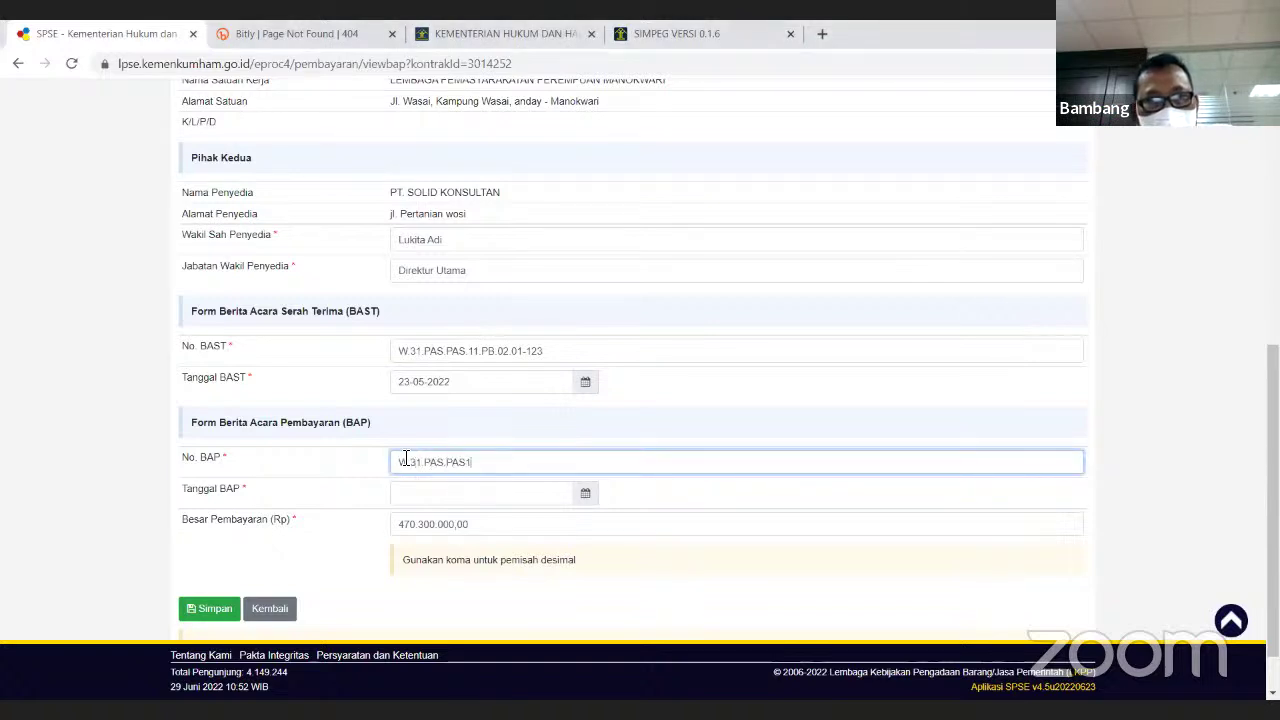
text(1.PB.02.01-124)
click(460, 491)
click(586, 494)
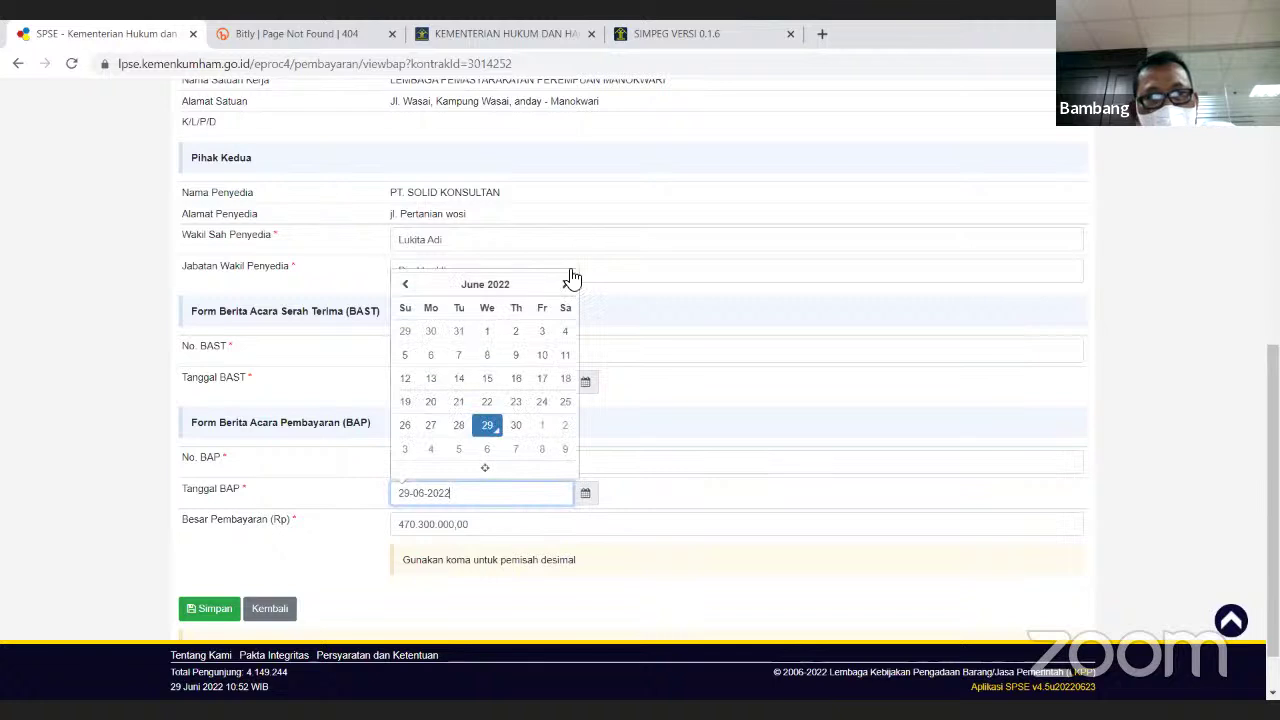
click(418, 286)
click(484, 336)
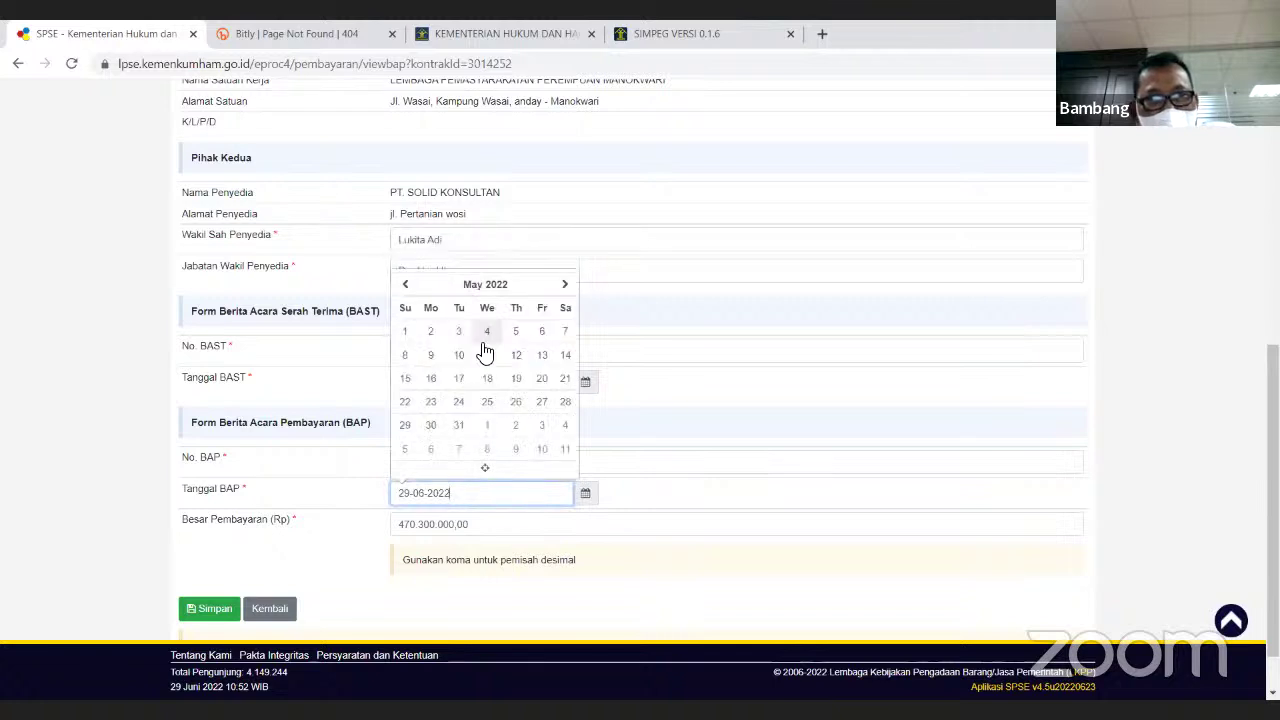
click(460, 402)
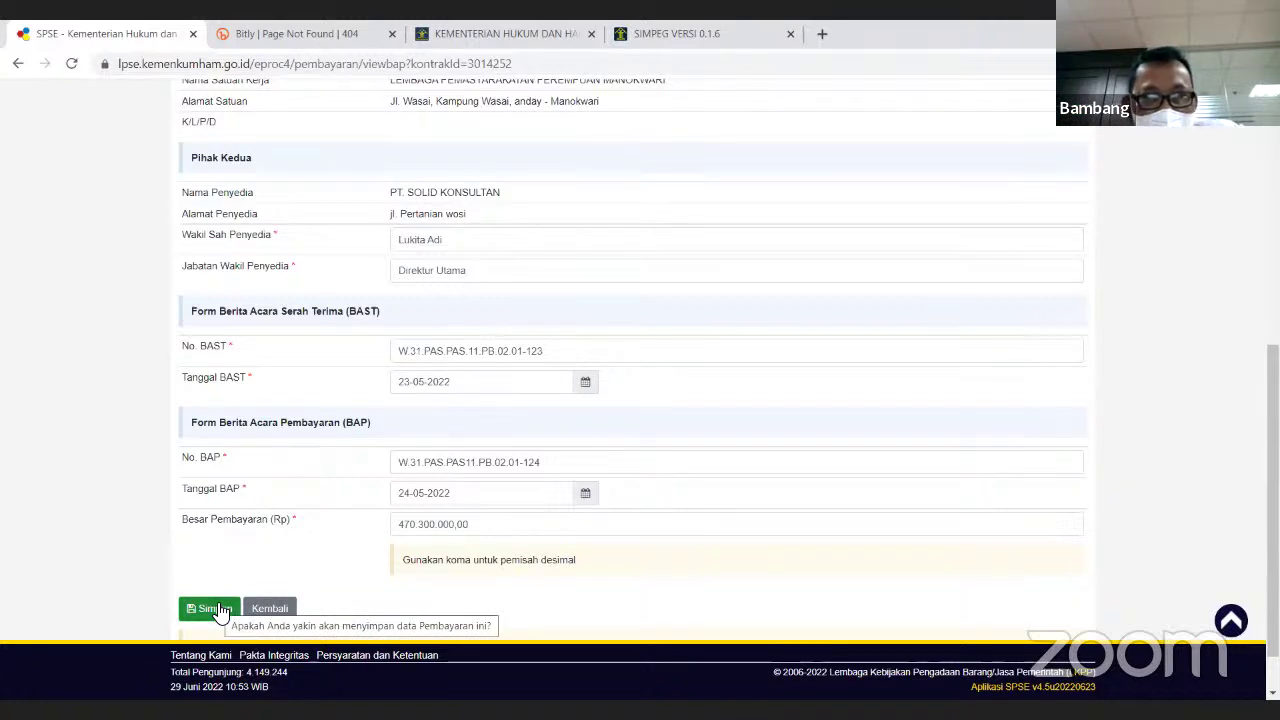
Save the Berita Acara Pembayaran, confirm with Ya, and scroll down to the Dokumen section
scroll(220, 556, down, 1)
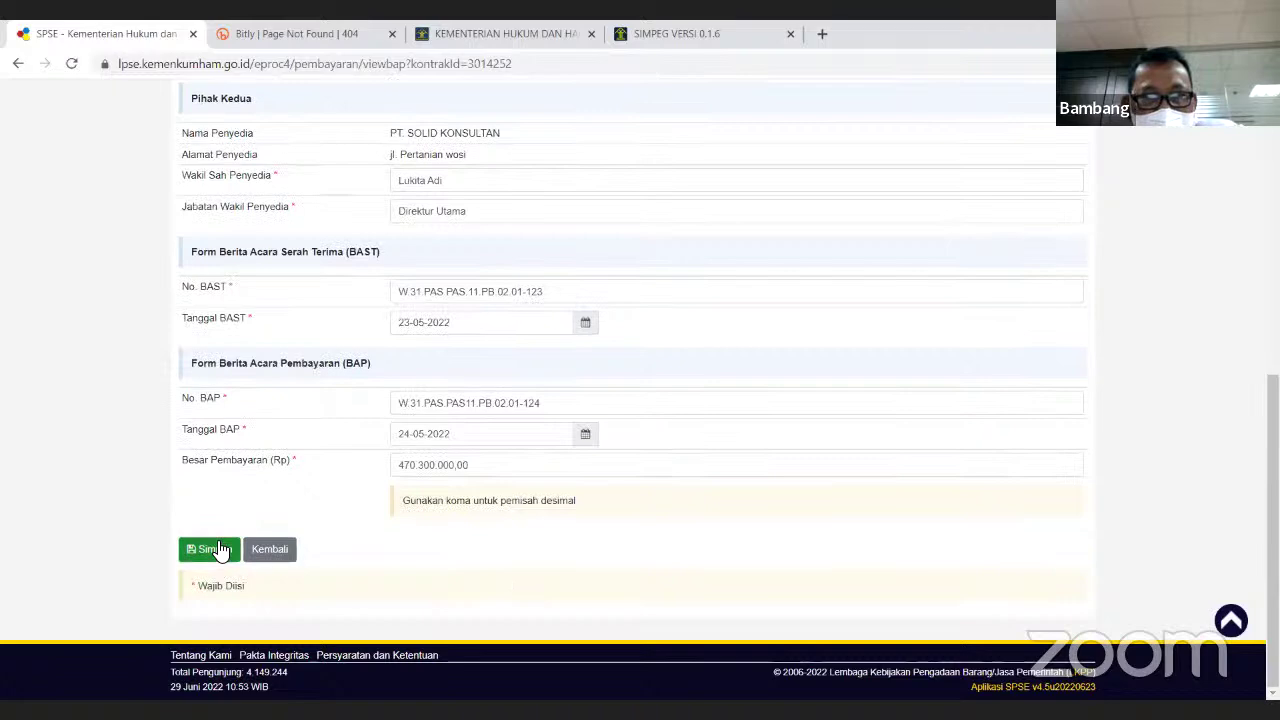
click(217, 546)
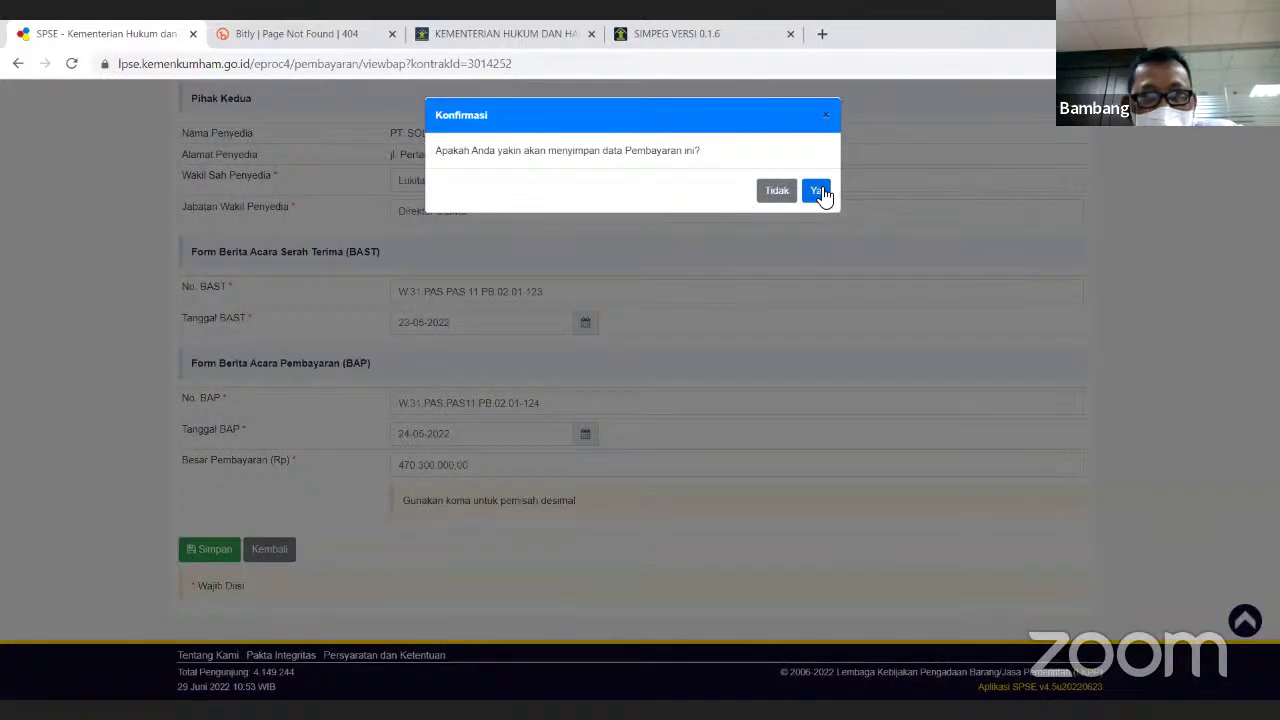
click(818, 191)
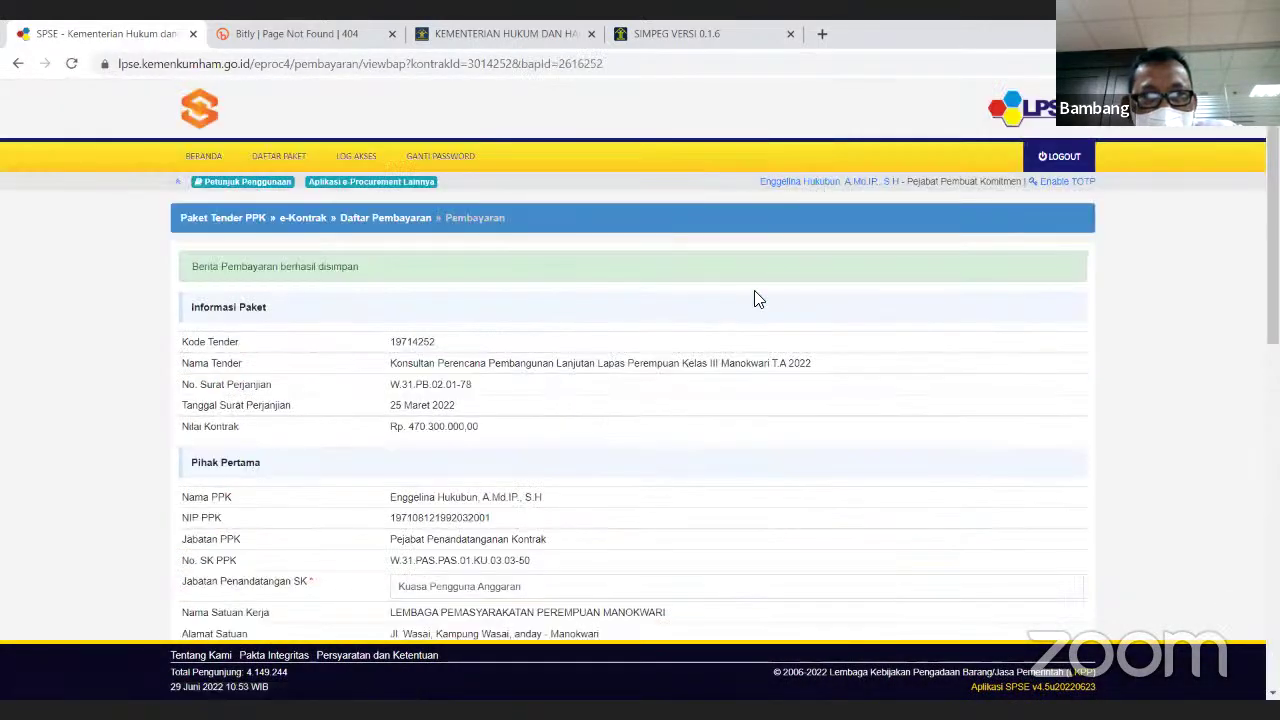
scroll(730, 388, down, 9)
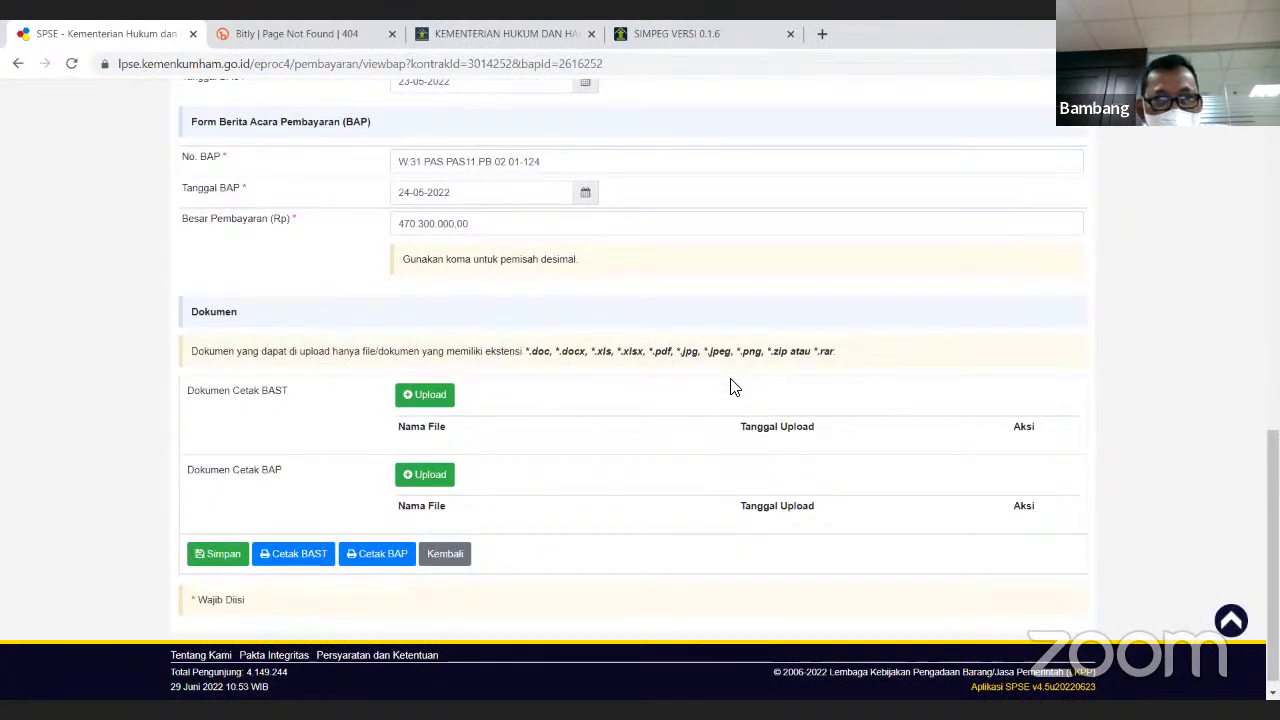
scroll(626, 438, down, 1)
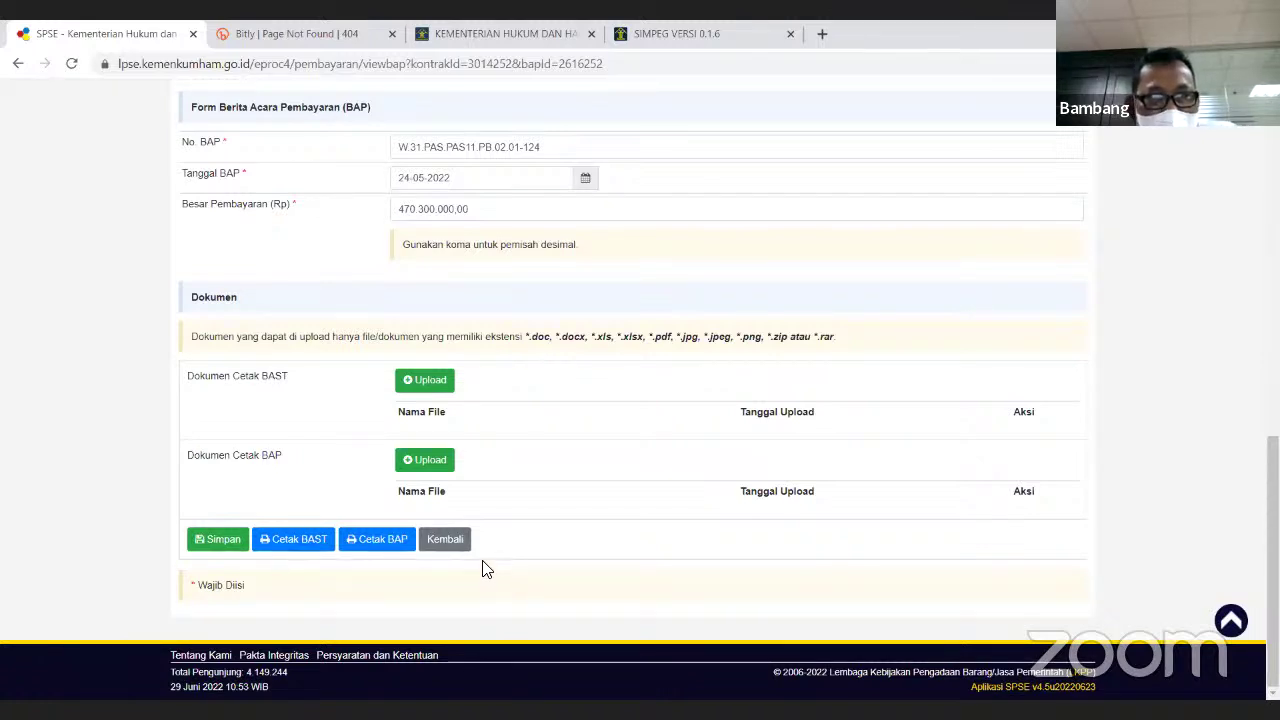
Generate and review the printable BAST document, then return to the SPSE tab
click(291, 549)
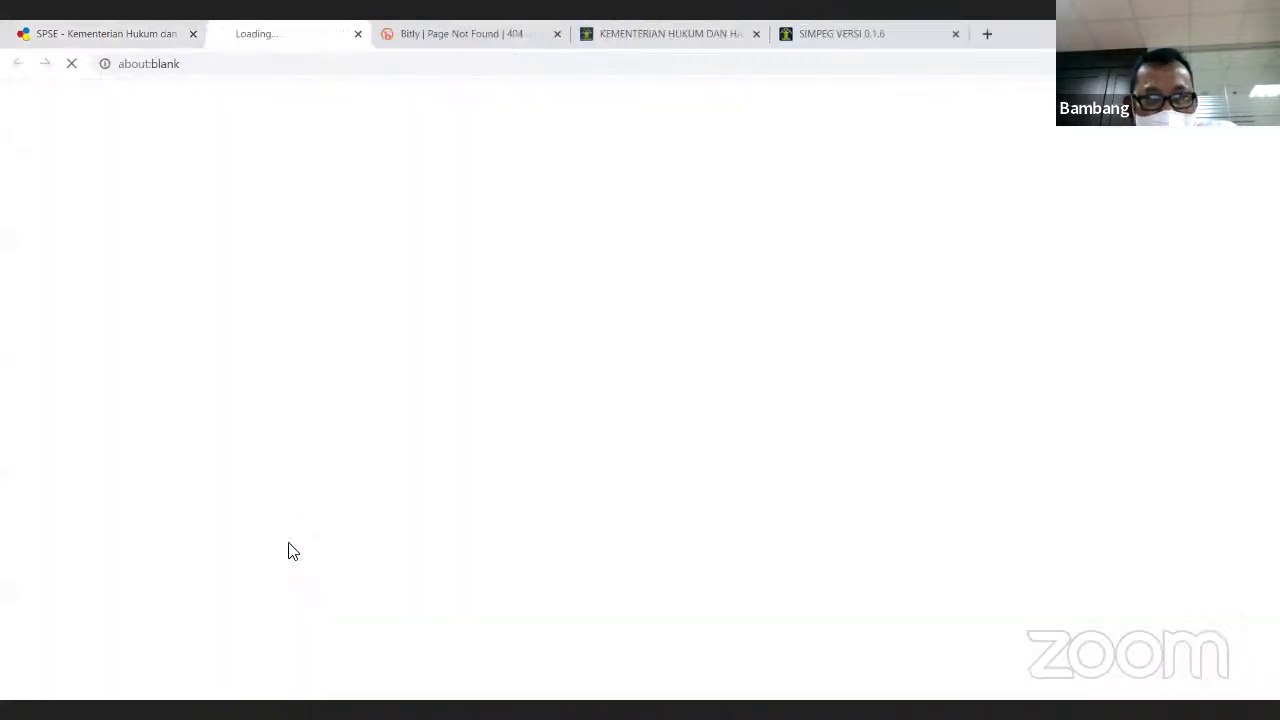
scroll(692, 453, down, 2)
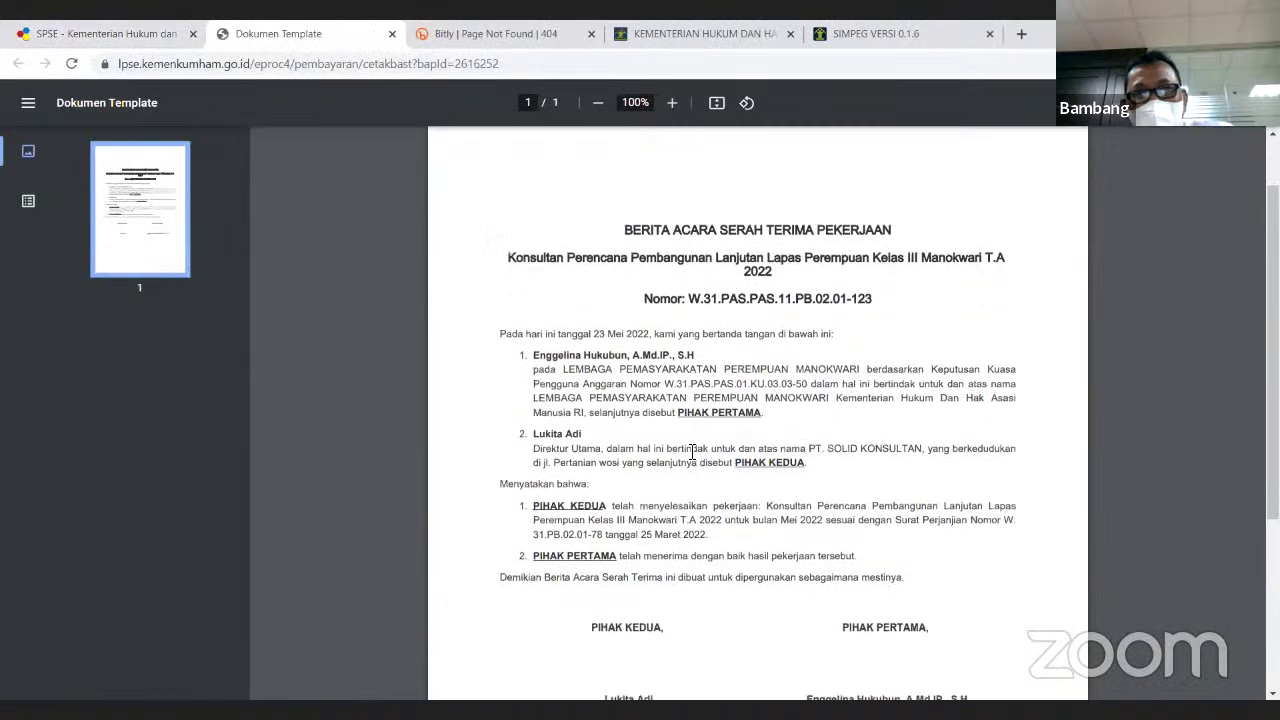
scroll(692, 452, down, 3)
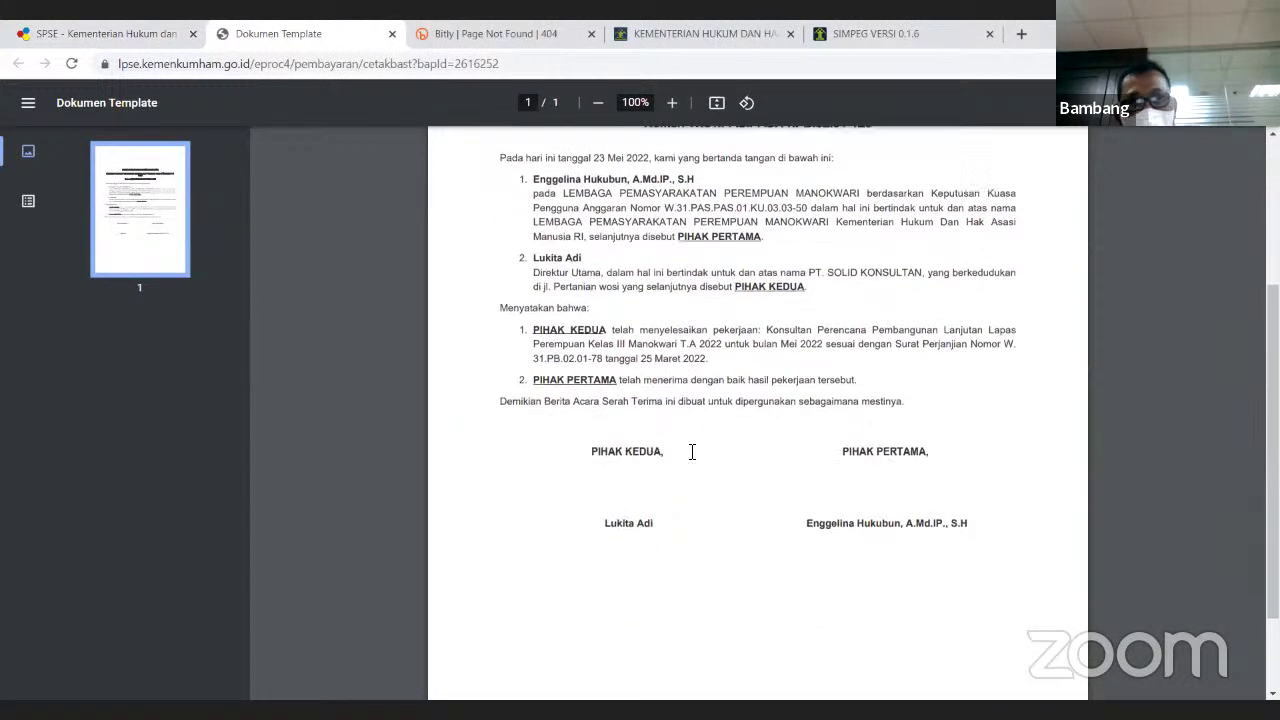
scroll(692, 452, up, 5)
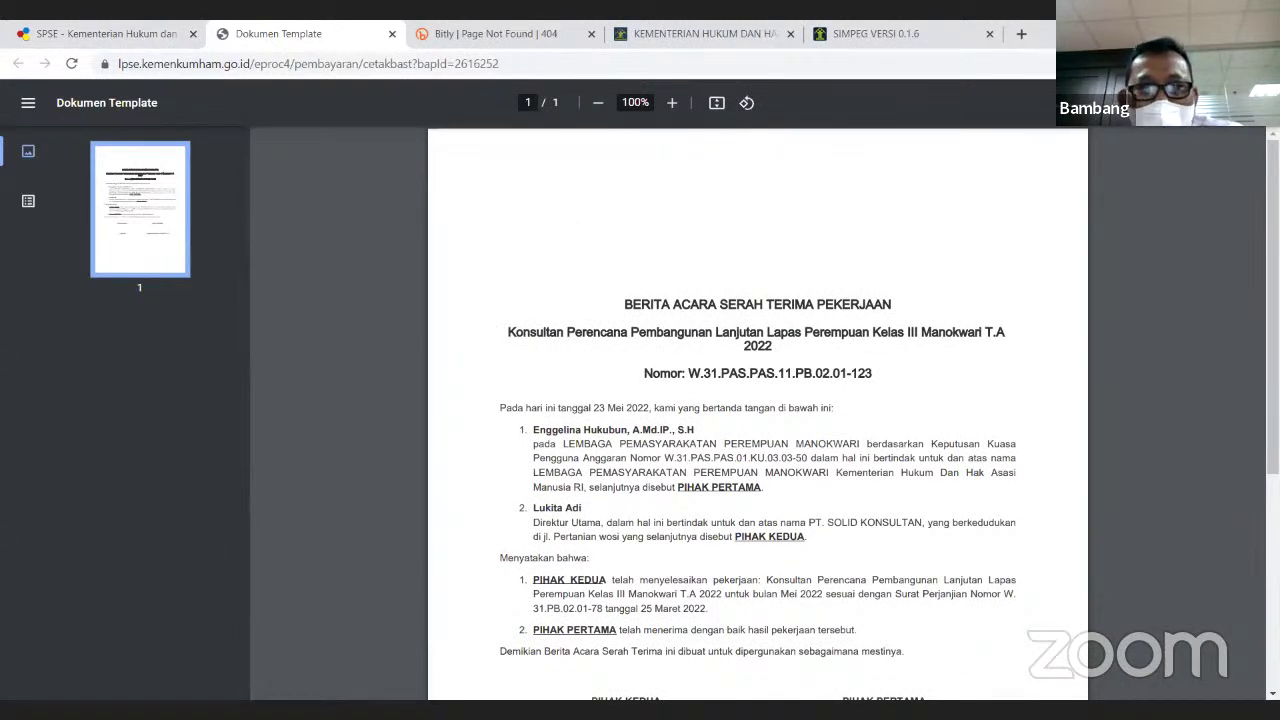
click(106, 33)
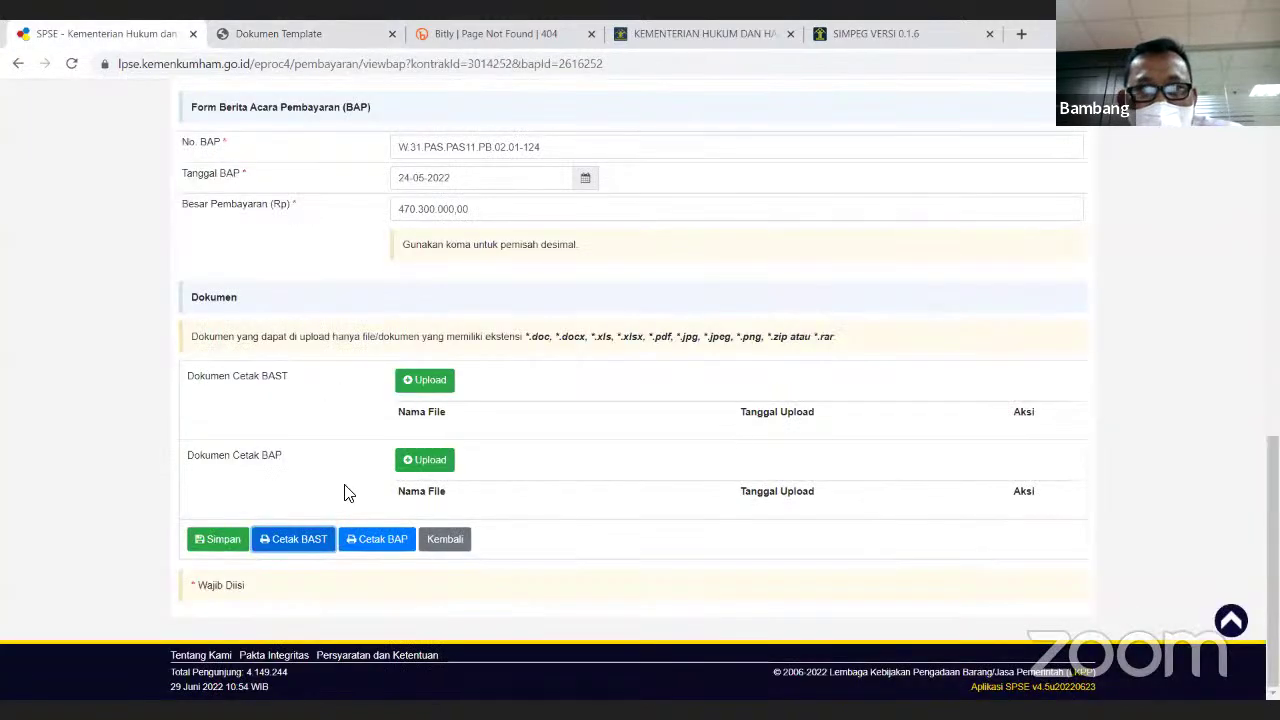
Generate and review the Termin ke-1 BAP PDF, then go back to Daftar Pembayaran
click(371, 548)
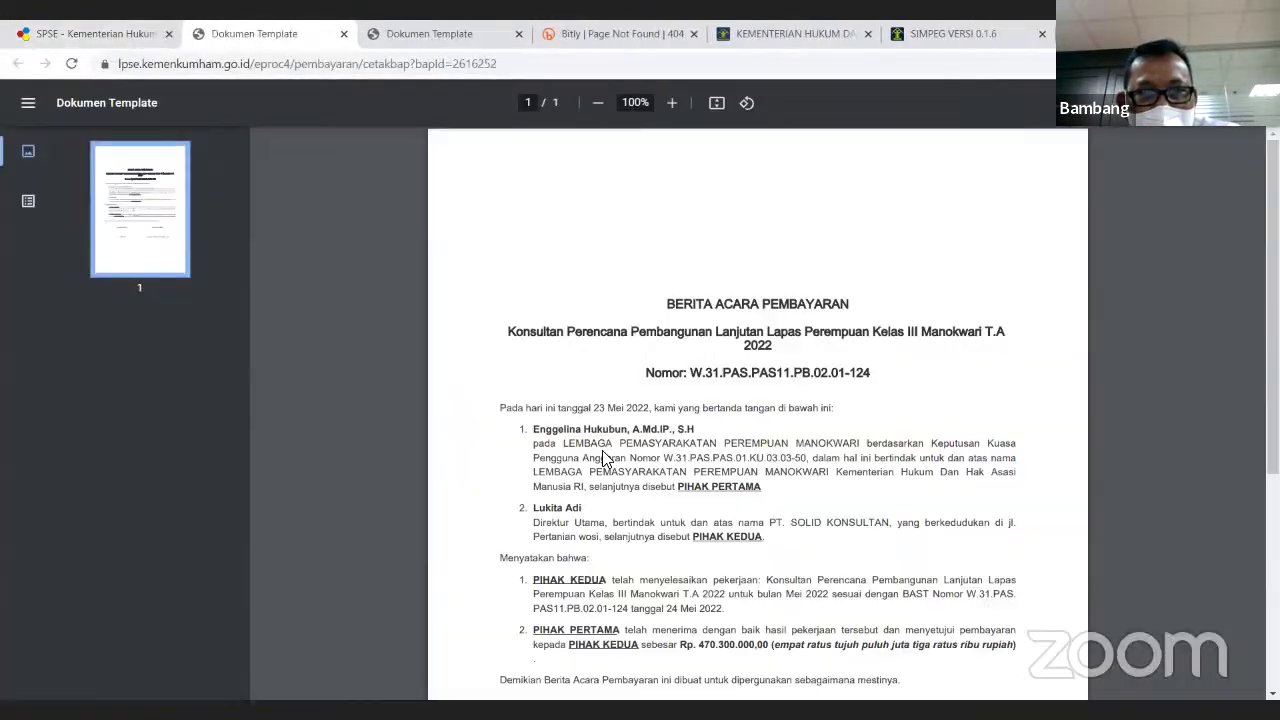
scroll(605, 458, down, 2)
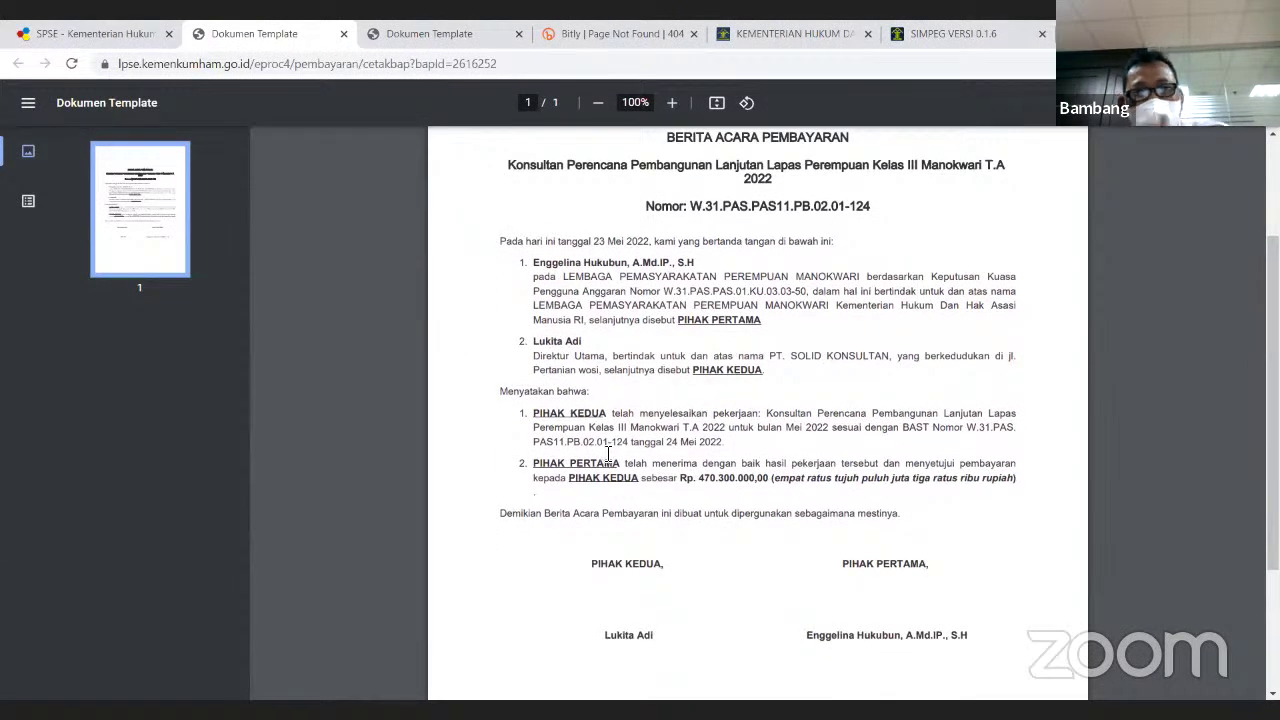
scroll(608, 455, down, 1)
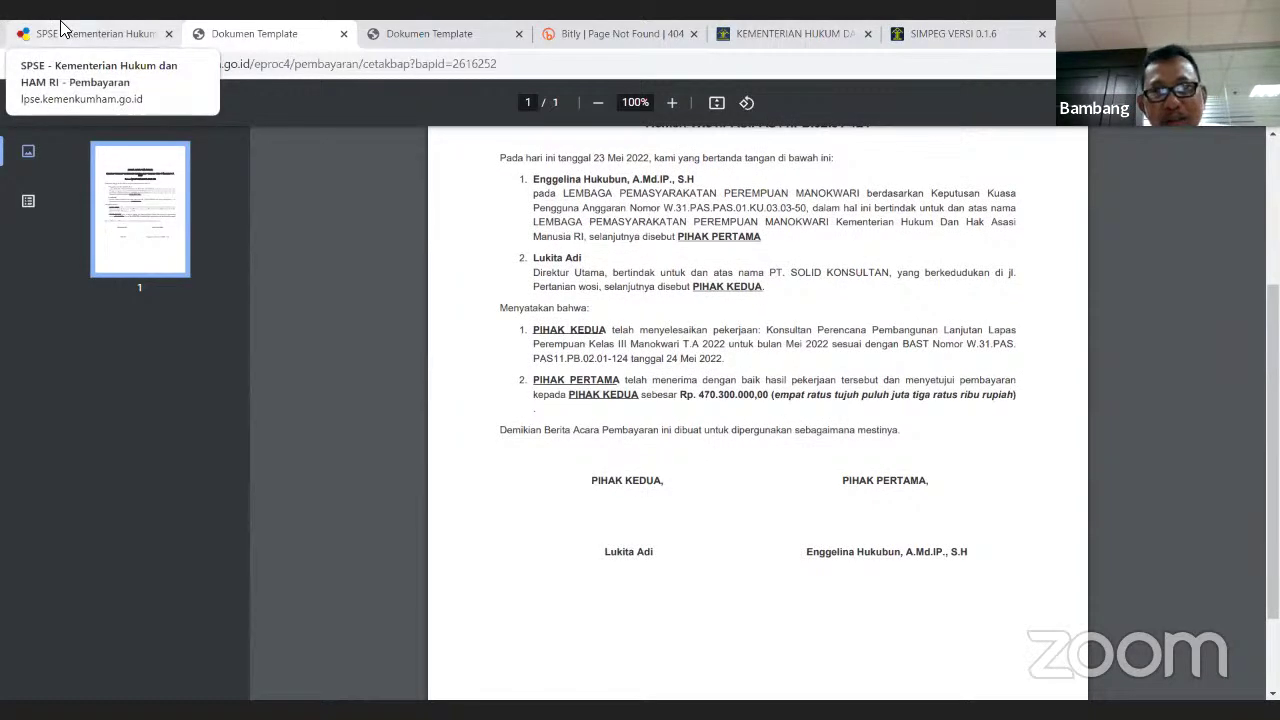
click(62, 30)
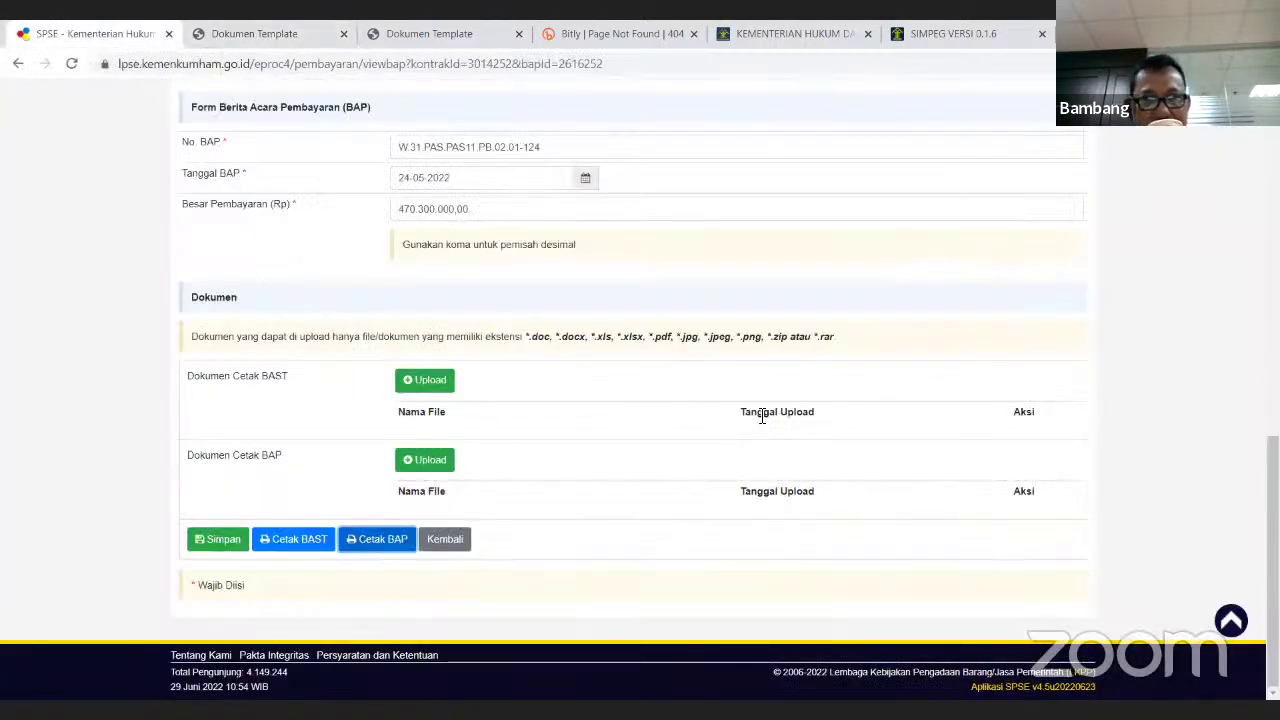
scroll(651, 457, up, 3)
scroll(651, 457, down, 3)
click(441, 545)
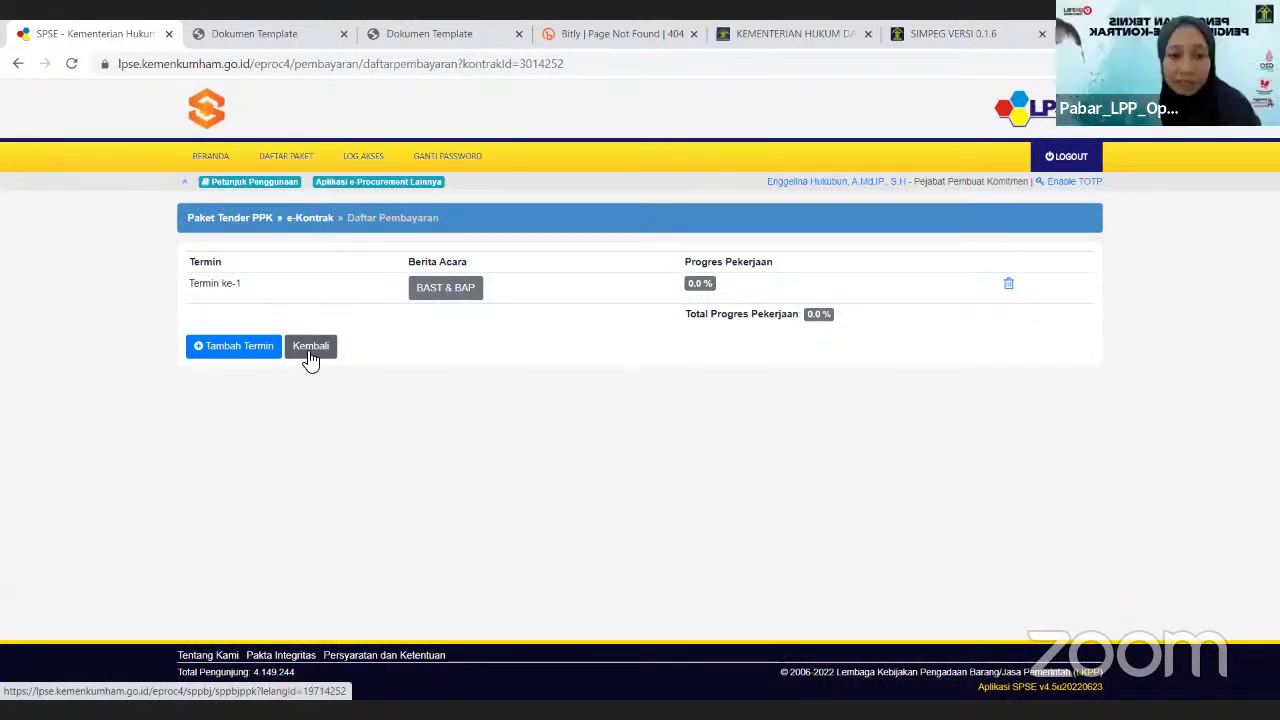
Return through the e-Kontrak list to the home tender list and close the Konfirmasi reminder
click(309, 350)
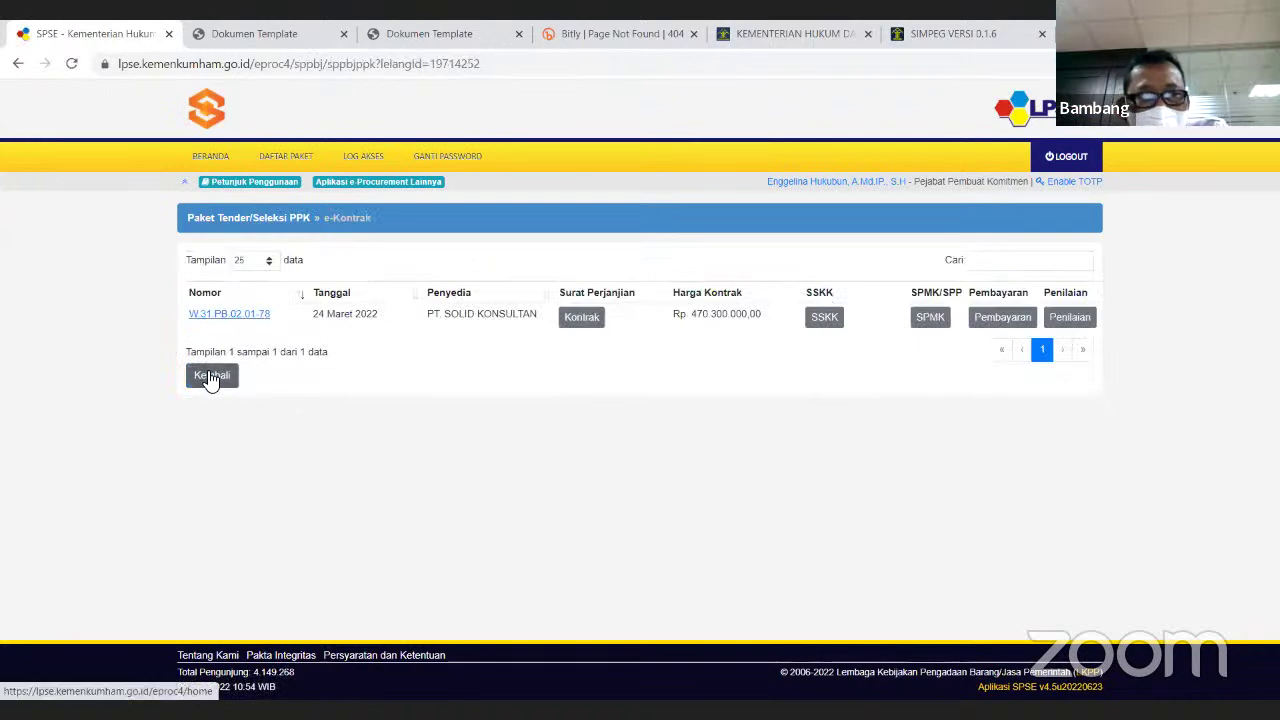
click(210, 378)
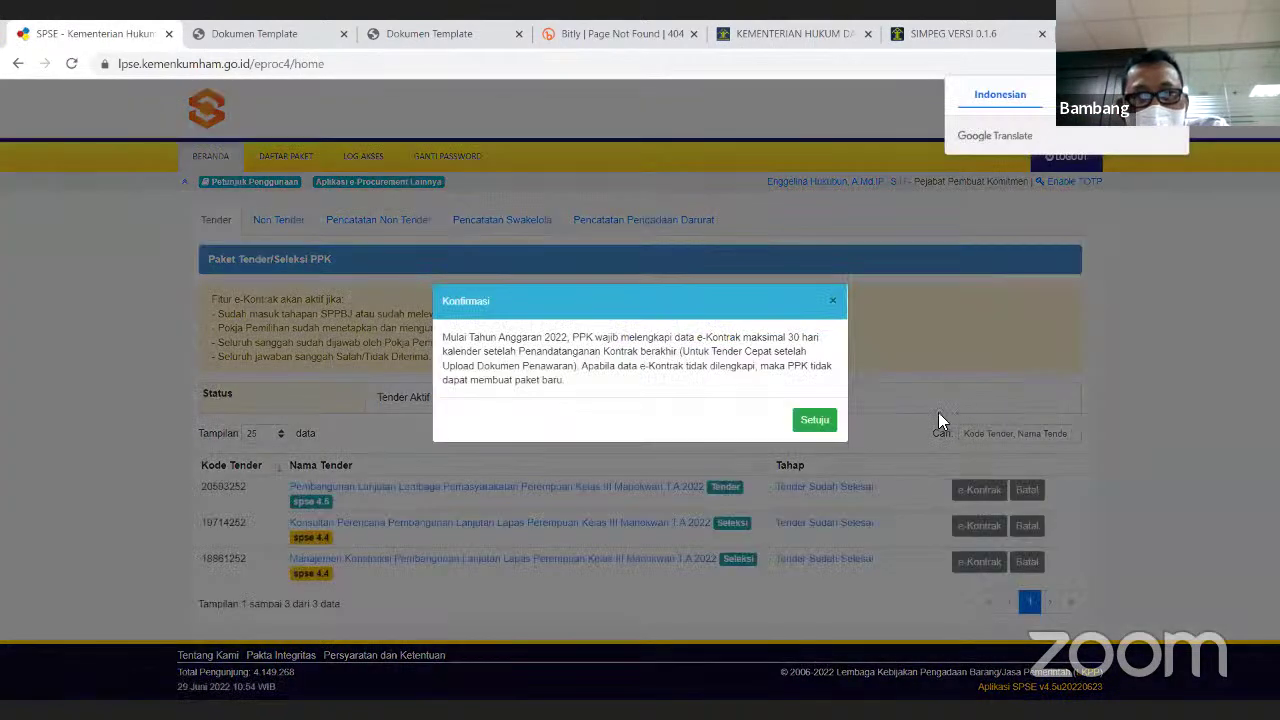
click(836, 301)
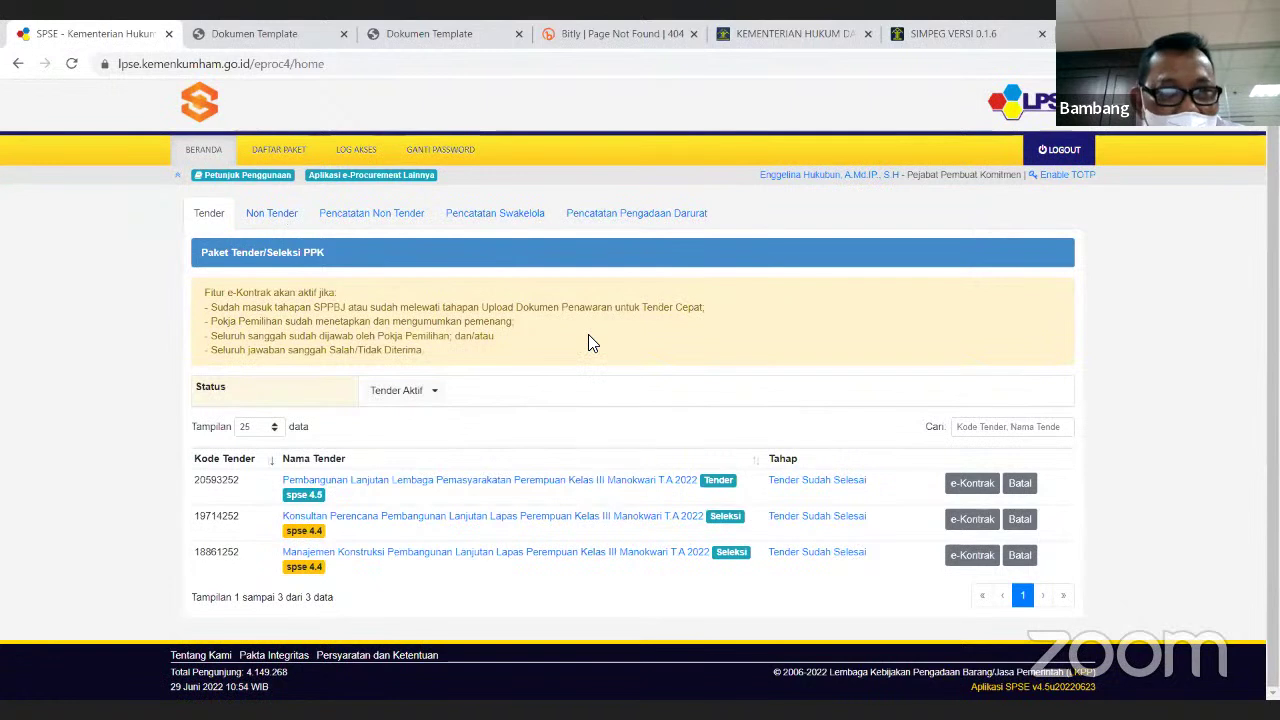
Browse the Non Tender packages and their status options, dismissing the e-Kontrak reminder
click(273, 216)
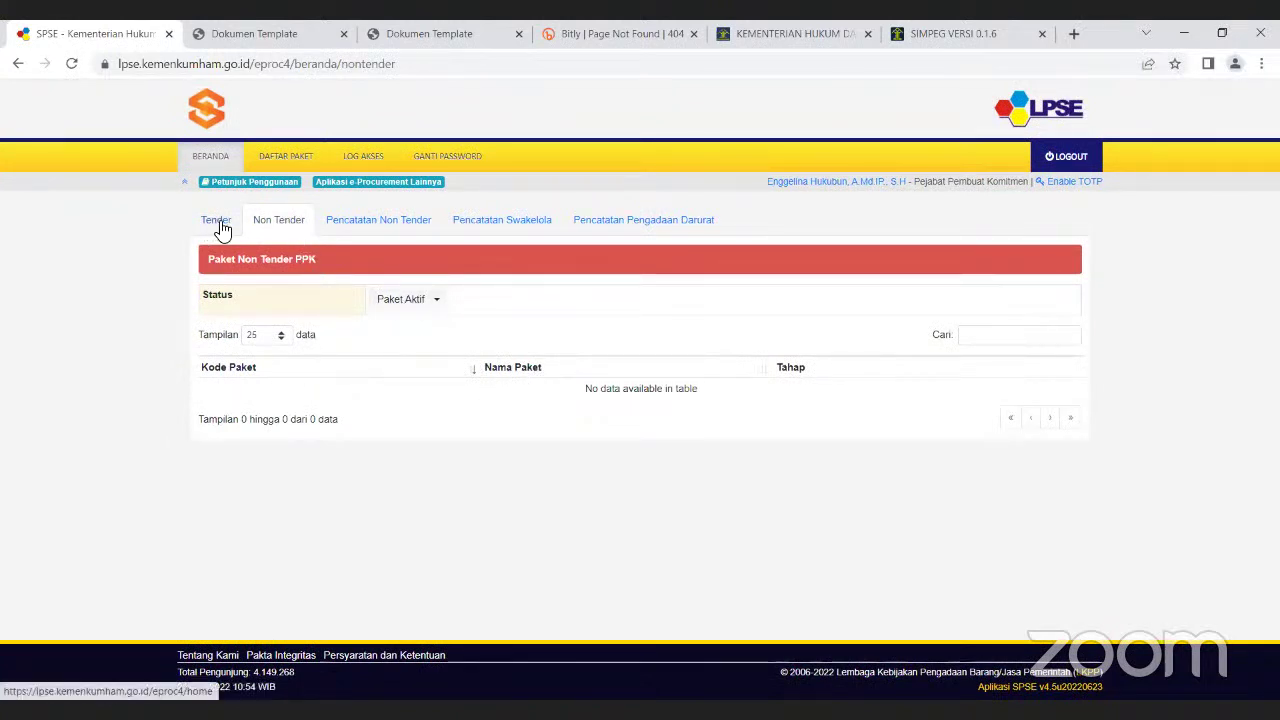
click(427, 309)
click(428, 311)
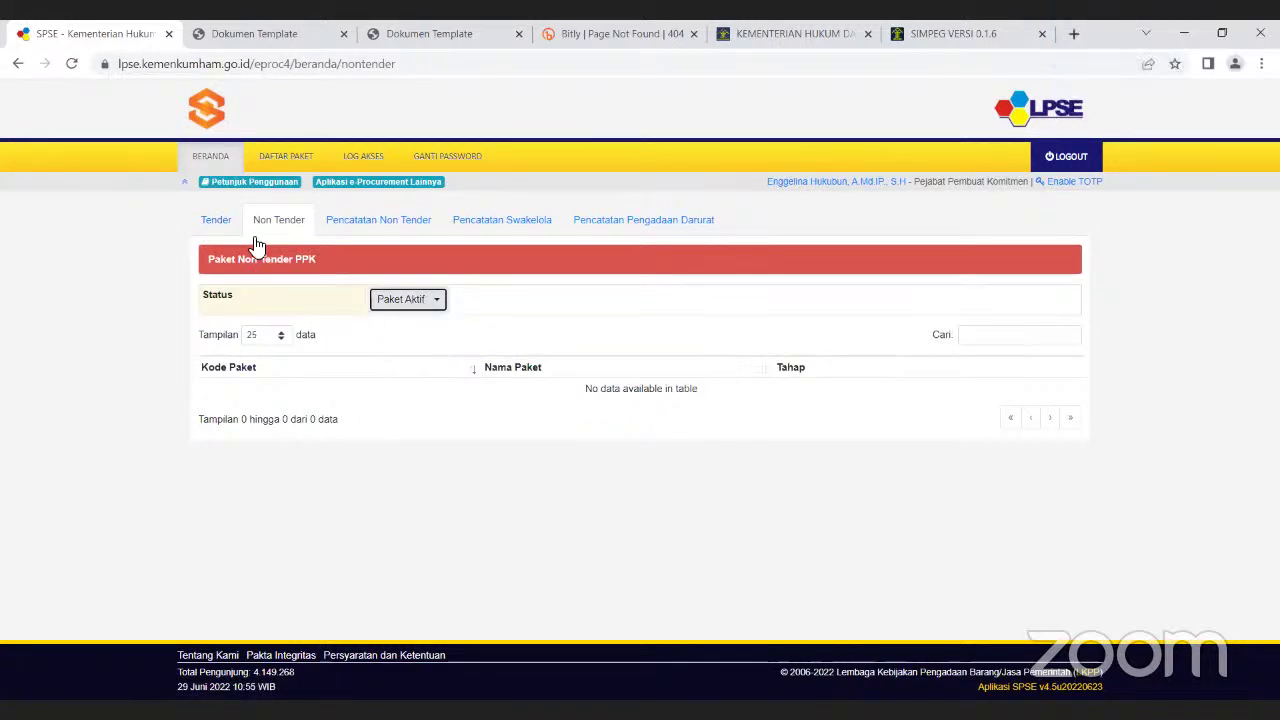
click(230, 220)
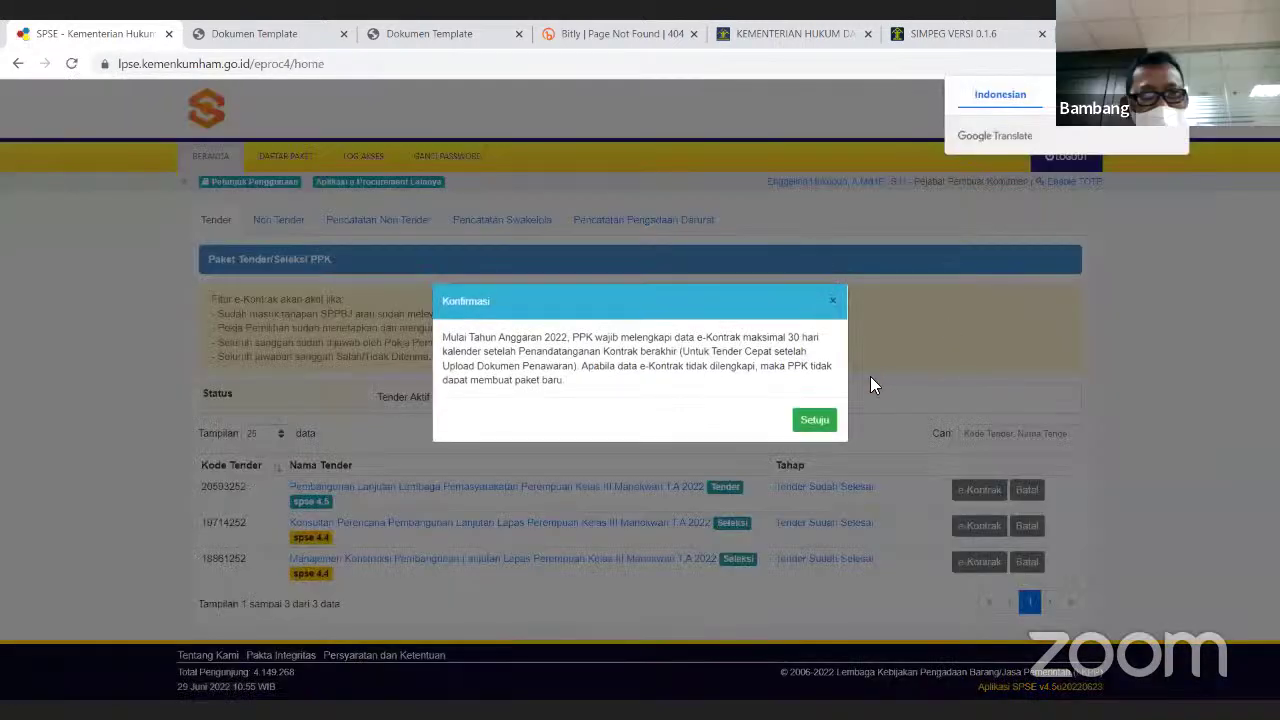
click(832, 300)
click(275, 220)
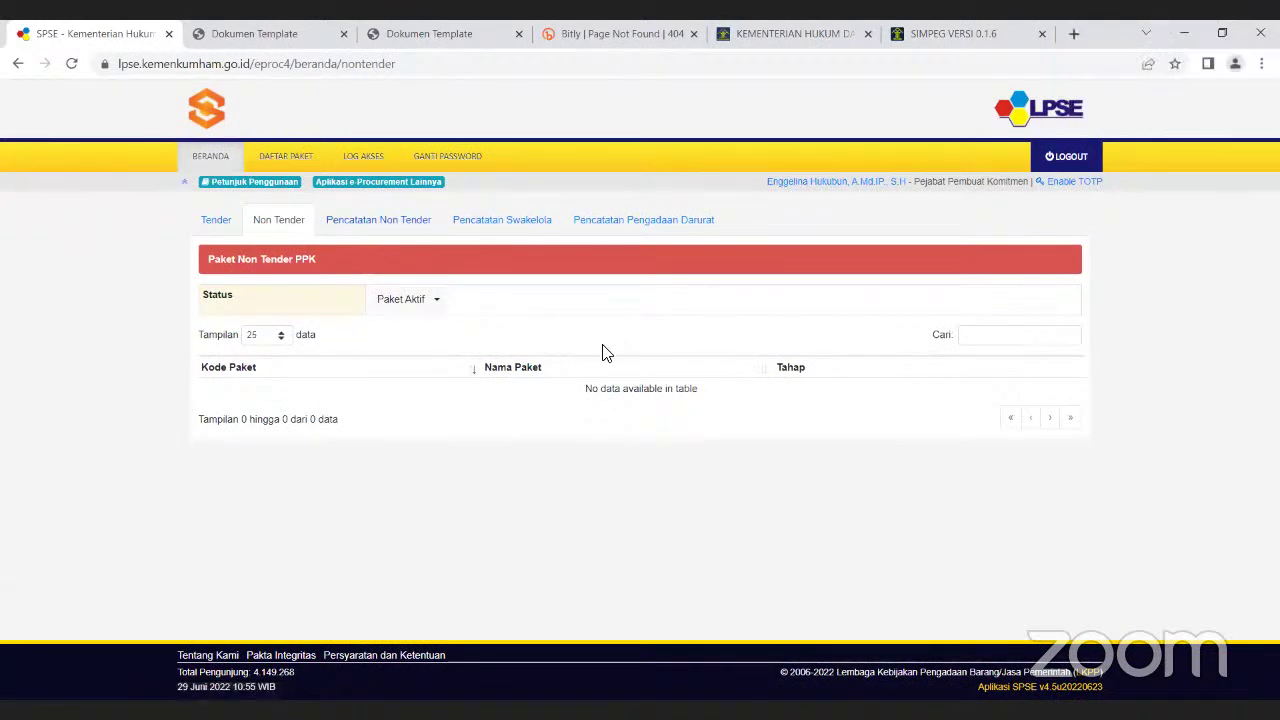
Check the Pencatatan Non Tender and Swakelola records, then open DAFTAR PAKET's Non Tender list
click(368, 228)
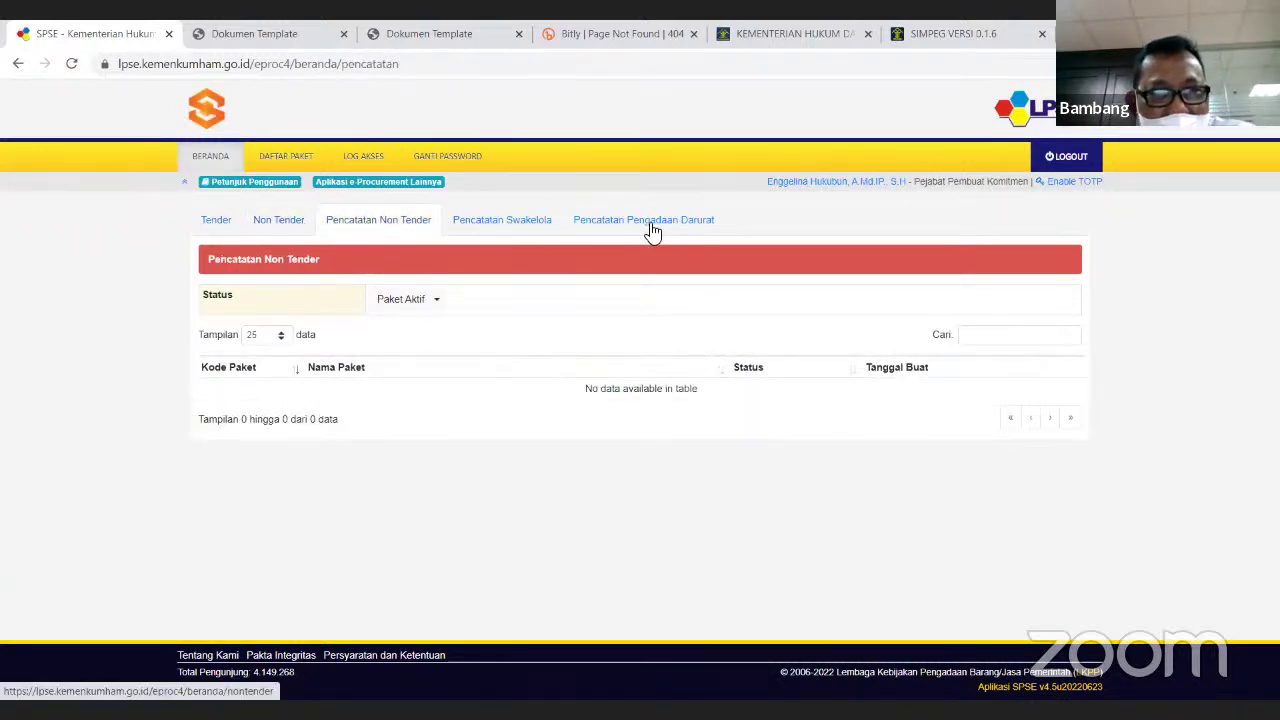
click(490, 228)
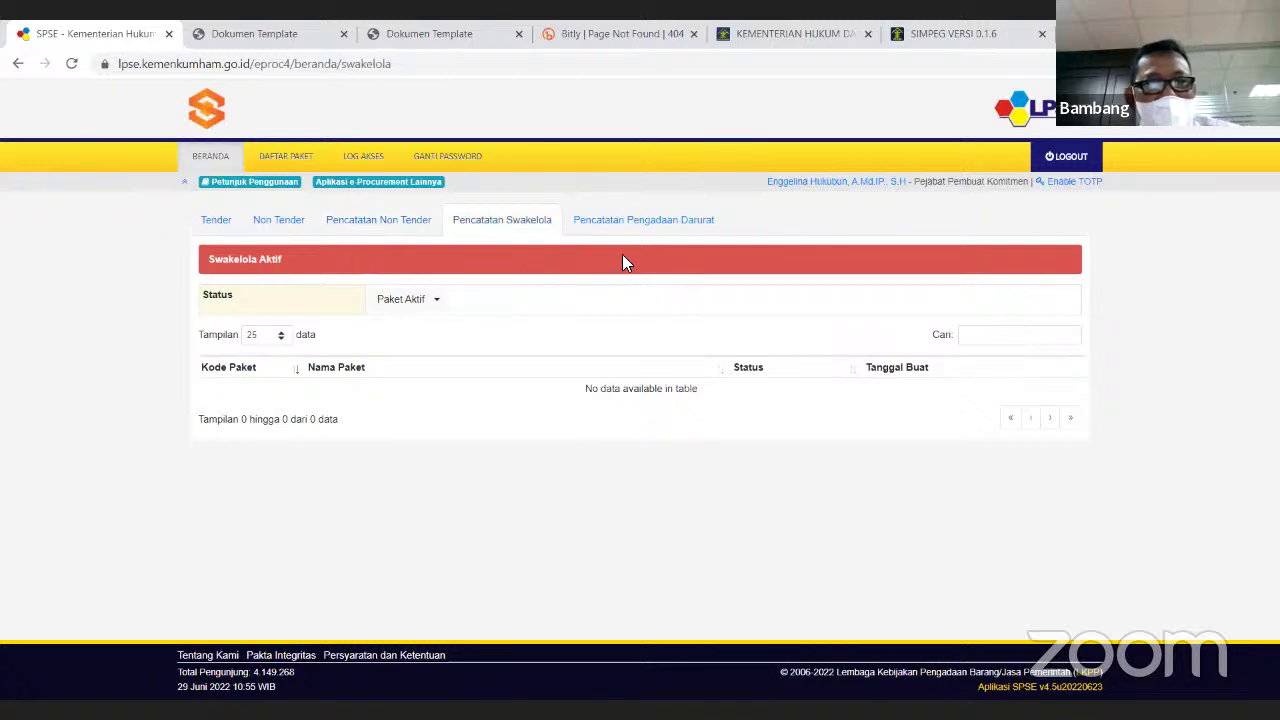
click(280, 229)
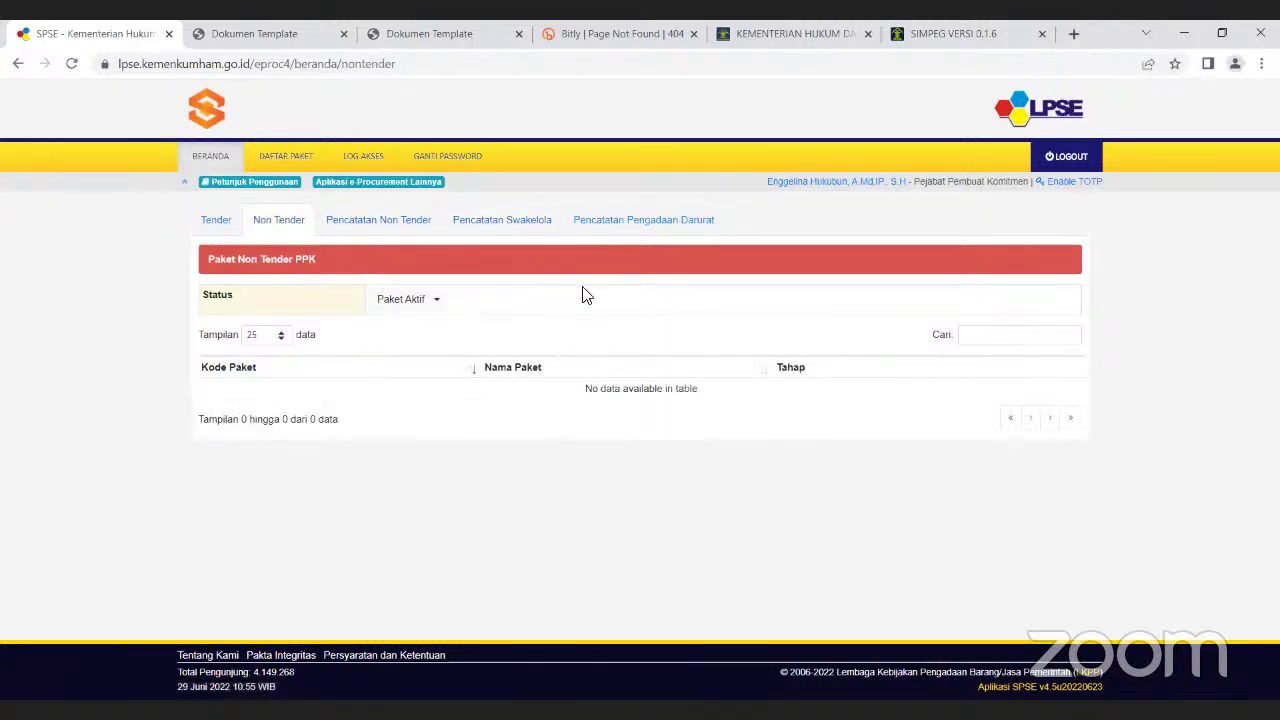
click(435, 303)
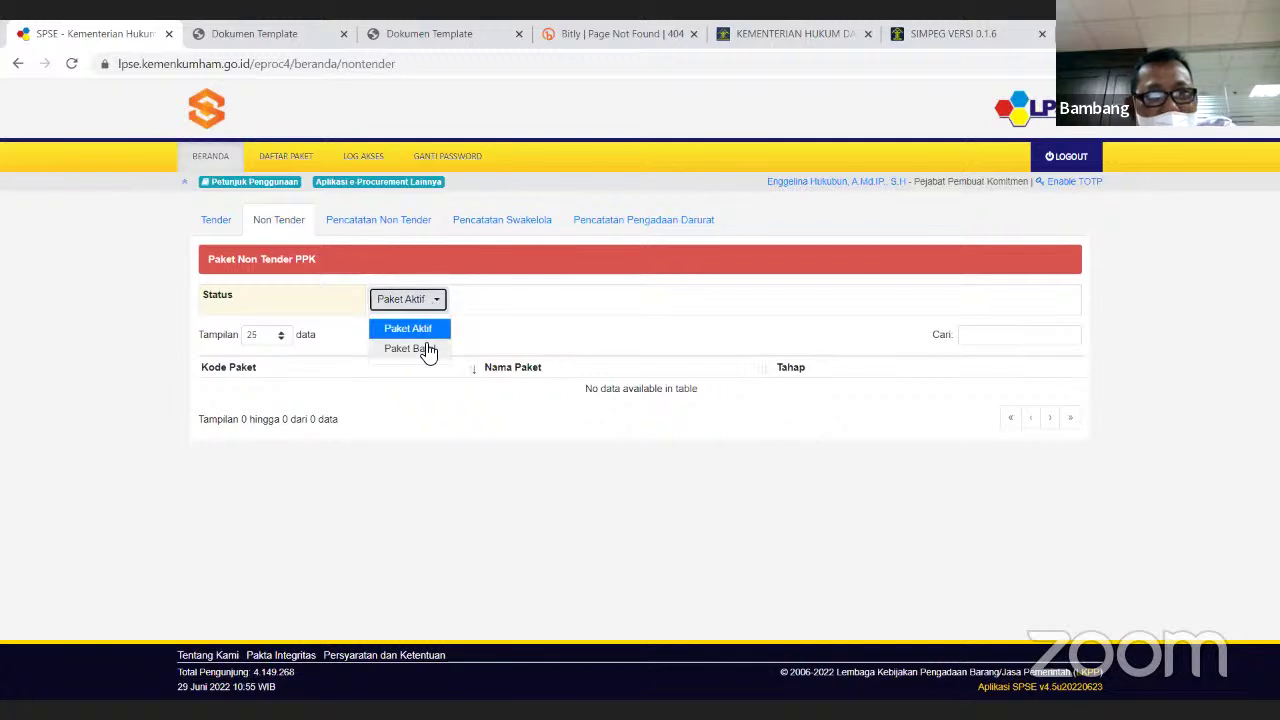
click(493, 320)
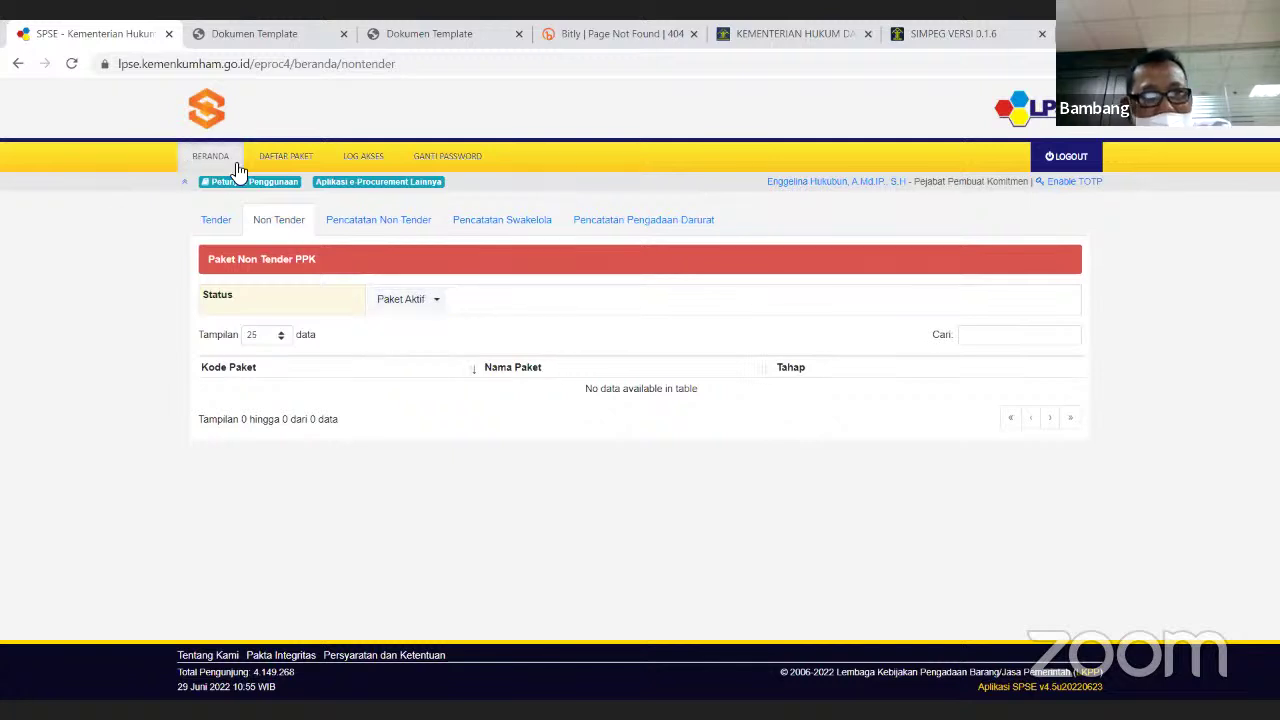
click(283, 166)
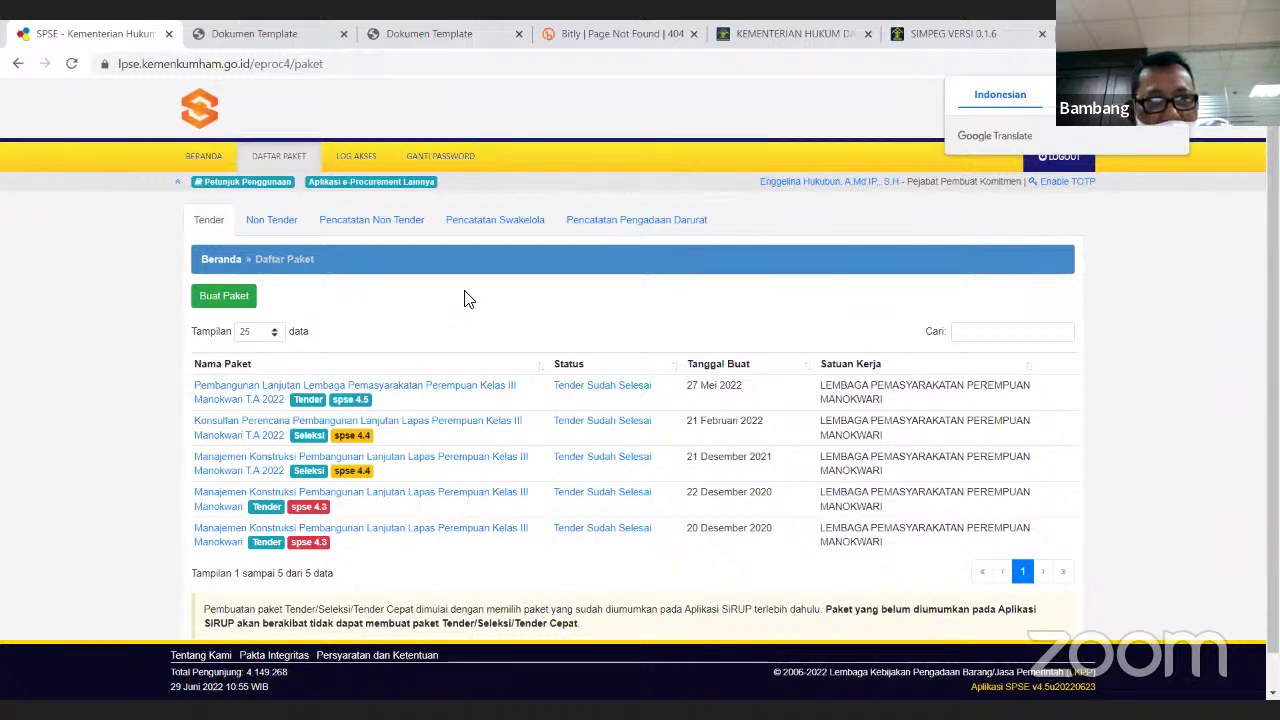
click(299, 230)
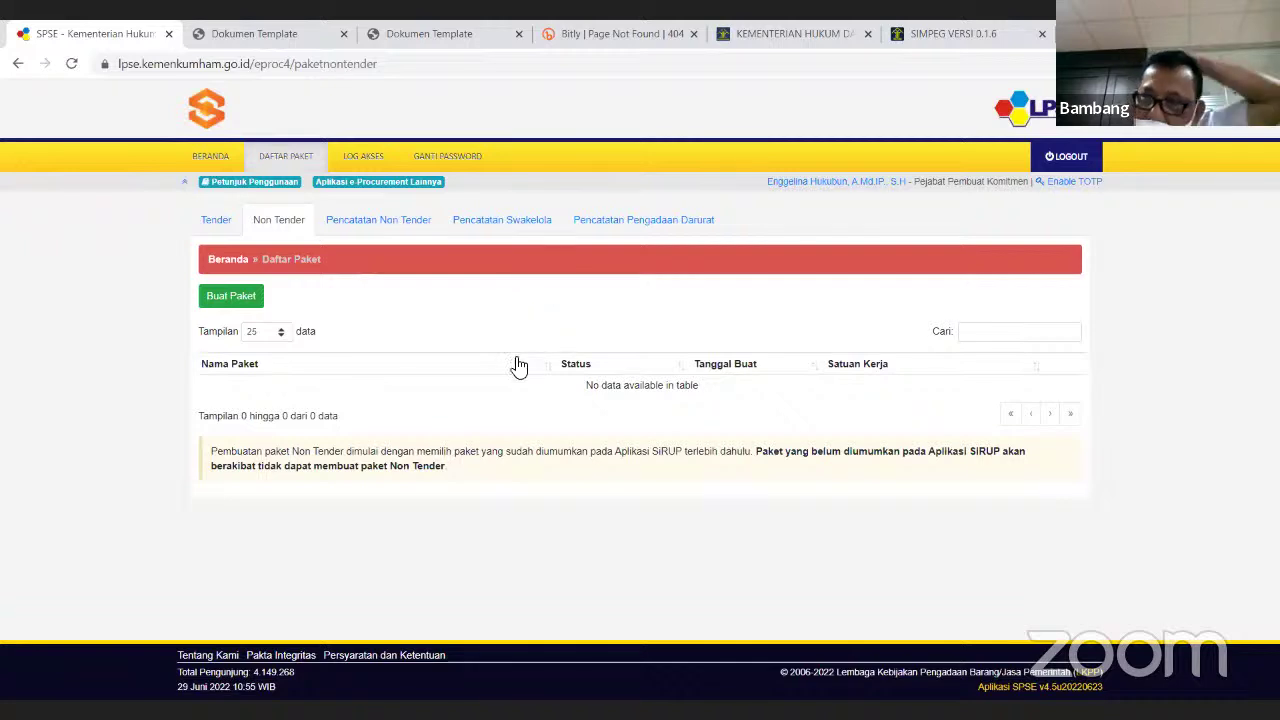
Start a new Non Tender package for Kementerian Hukum Dan Hak Asasi Manusia RI, work unit LEMBAGA PEMASYARAKATAN PEREMPUAN MANOKWARI
click(236, 295)
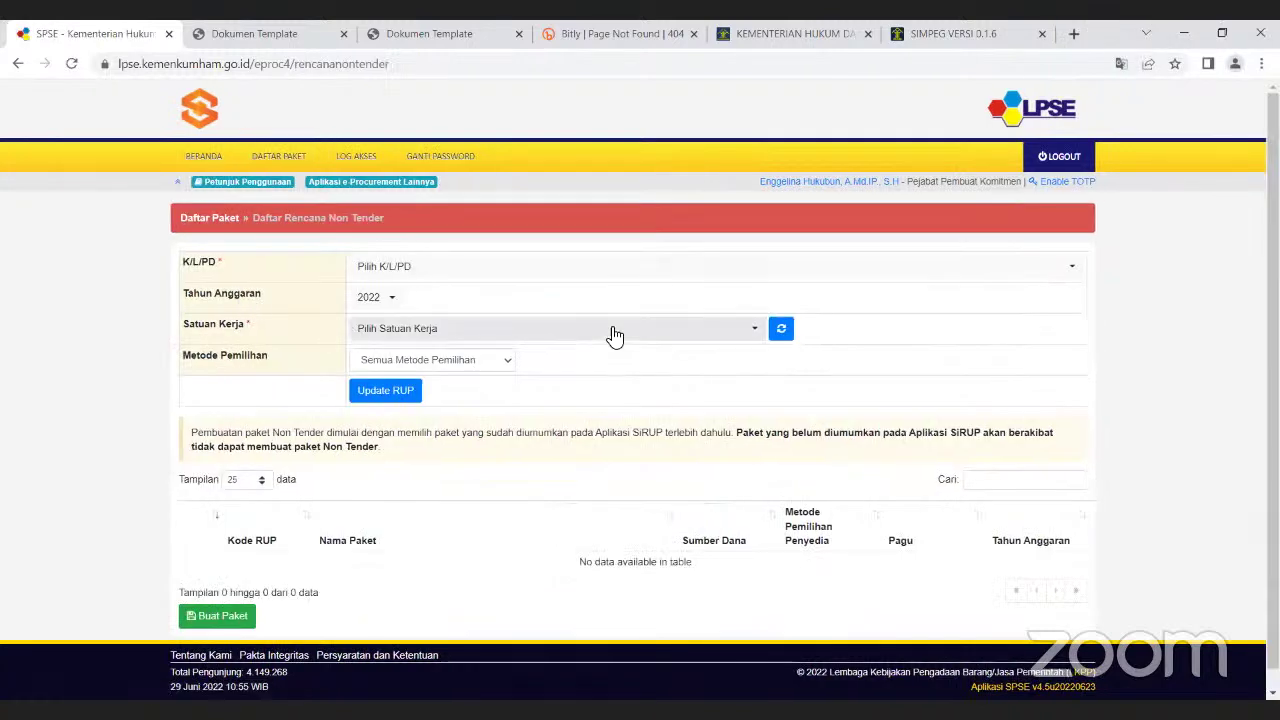
click(512, 338)
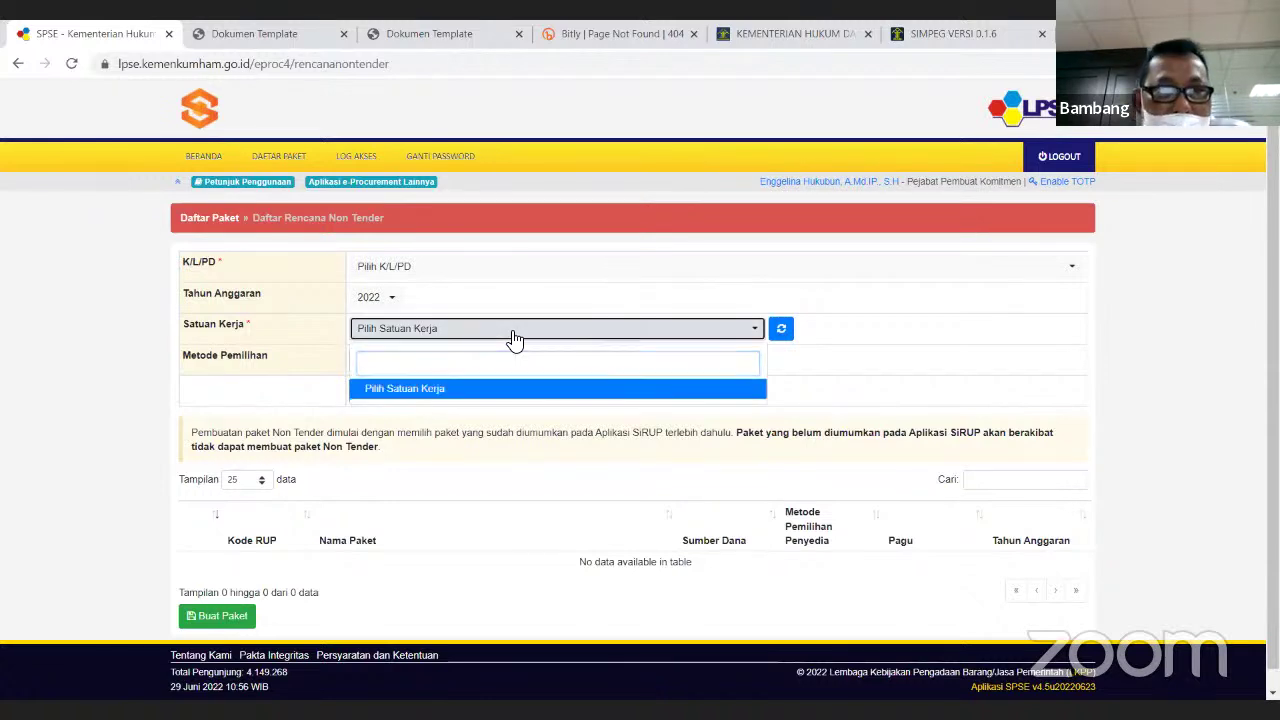
click(512, 338)
click(398, 270)
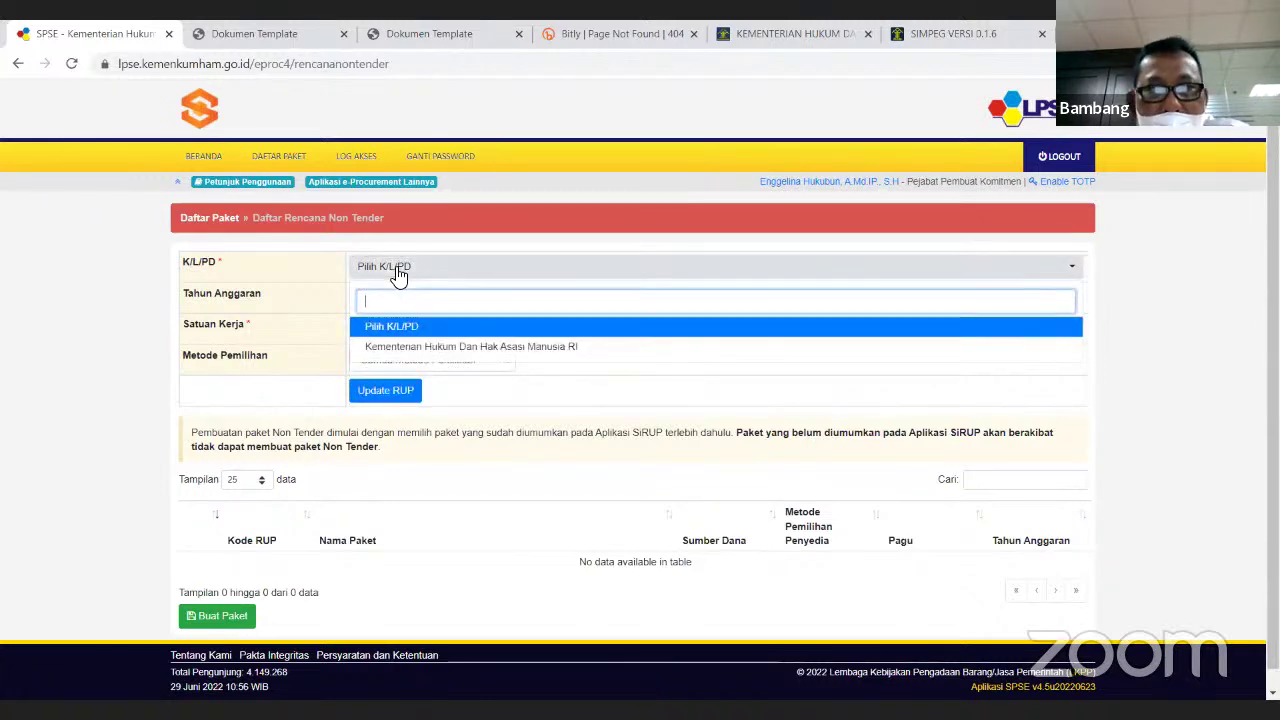
click(480, 346)
click(476, 342)
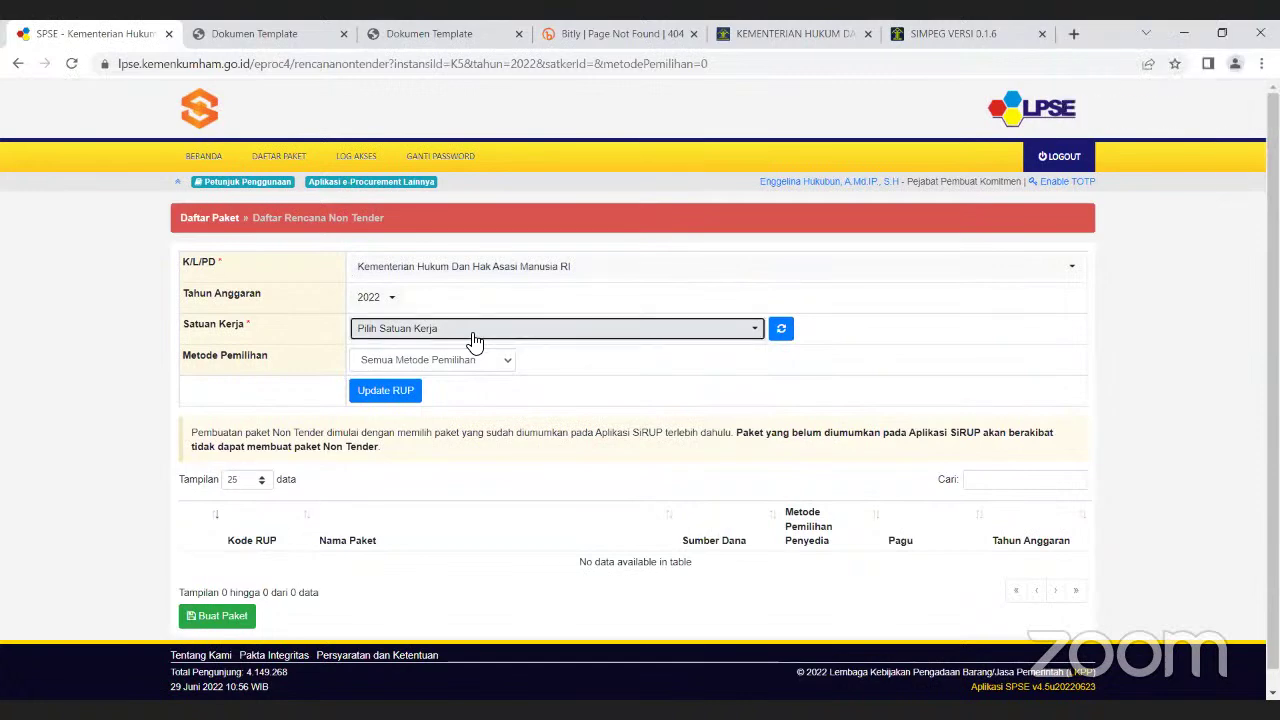
text(LA)
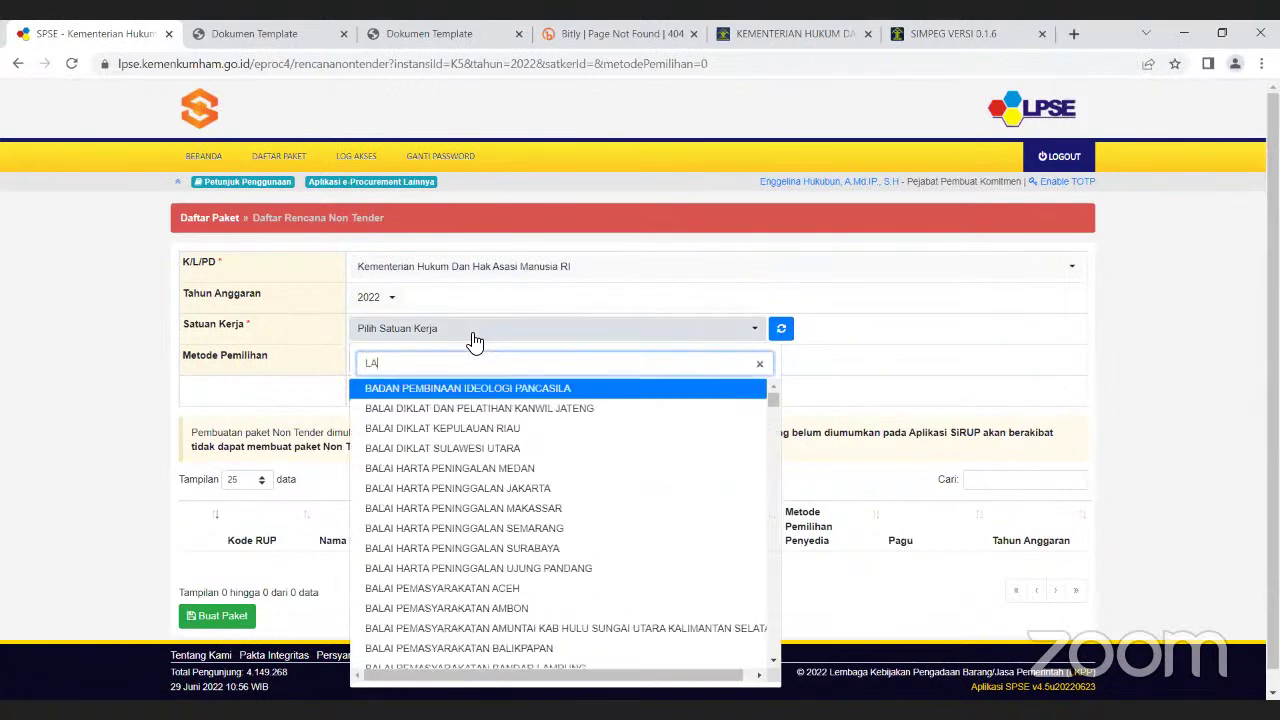
text(PAS)
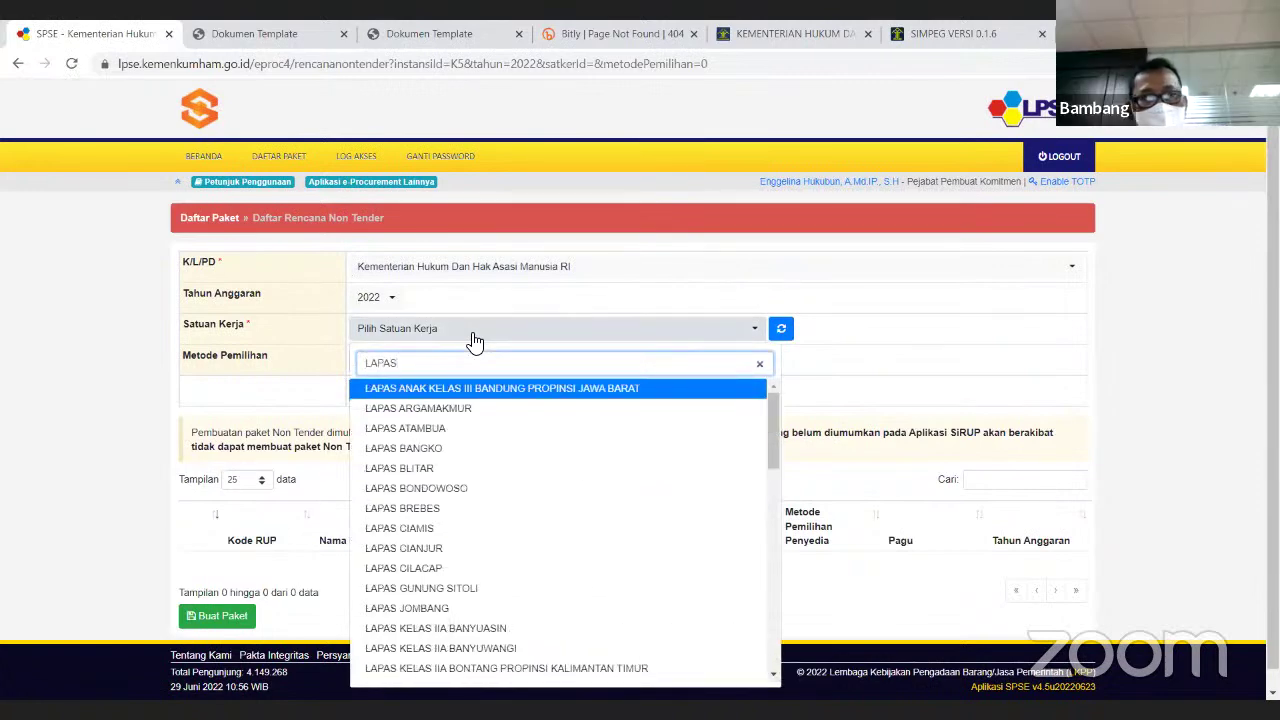
text( PE)
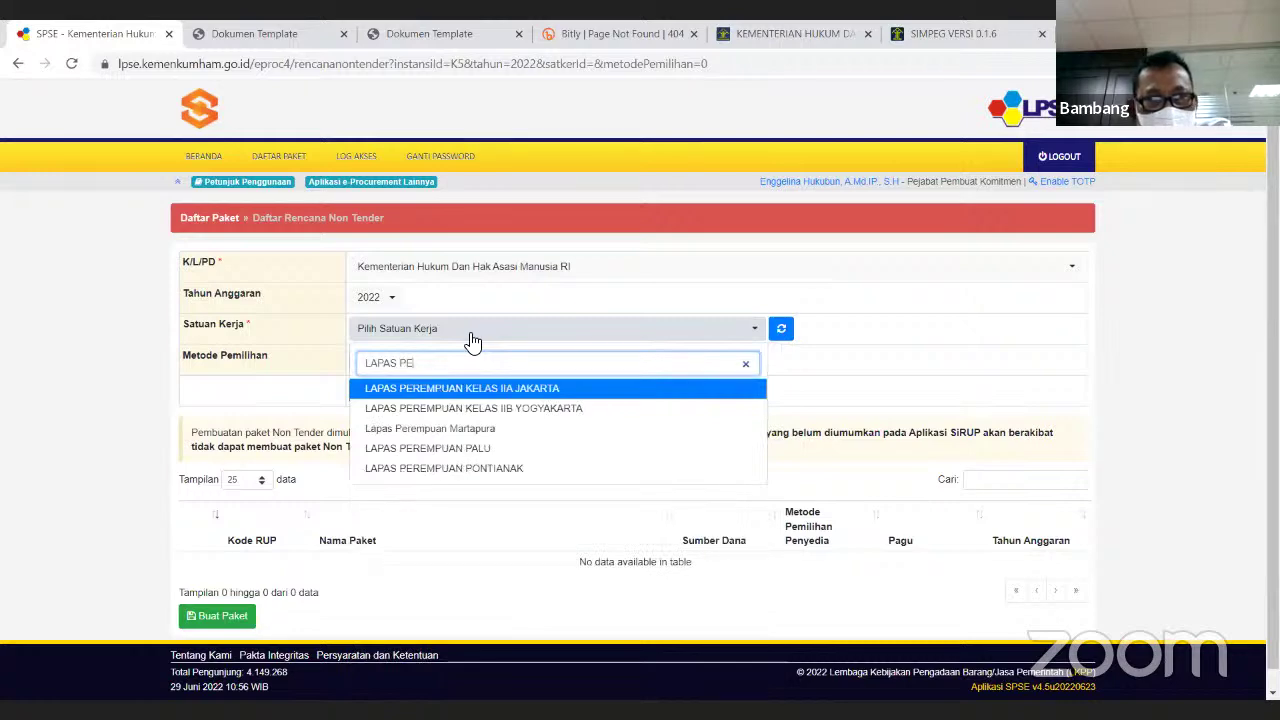
key(BackSpace)
key(BackSpace)
key(BackSpace)
key(BackSpace)
key(BackSpace)
key(BackSpace)
key(BackSpace)
key(BackSpace)
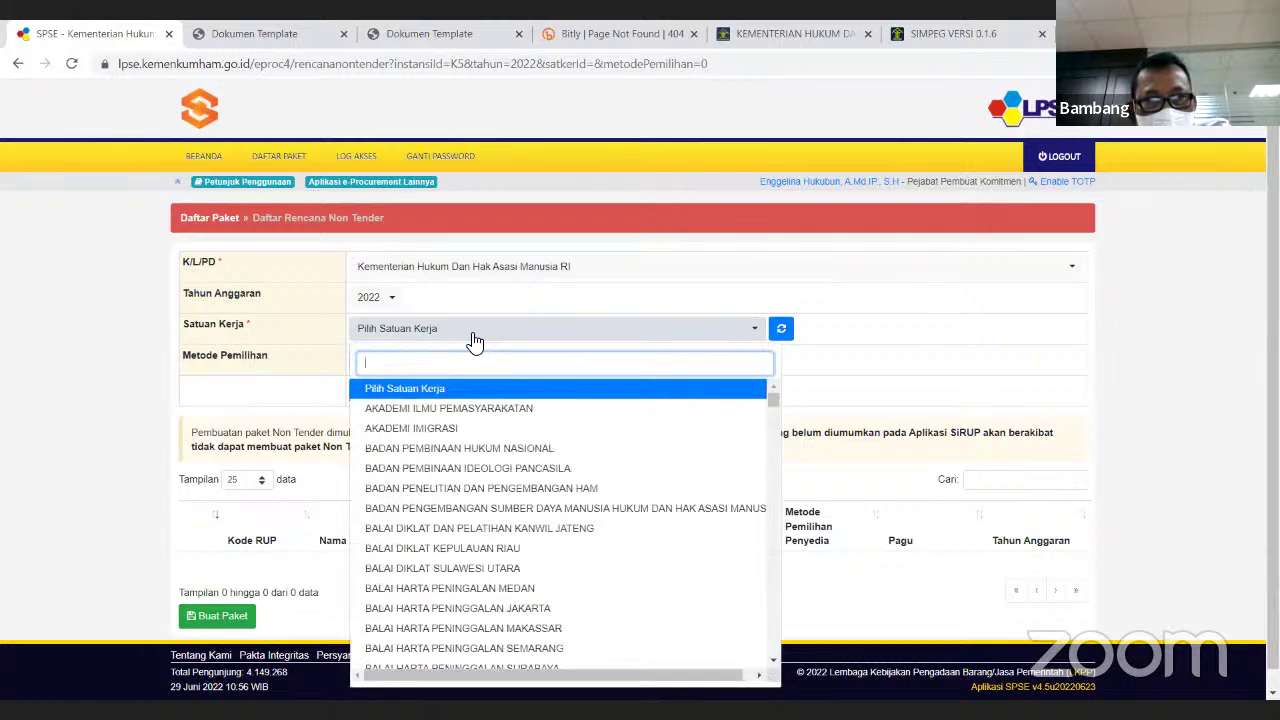
text(MANOK)
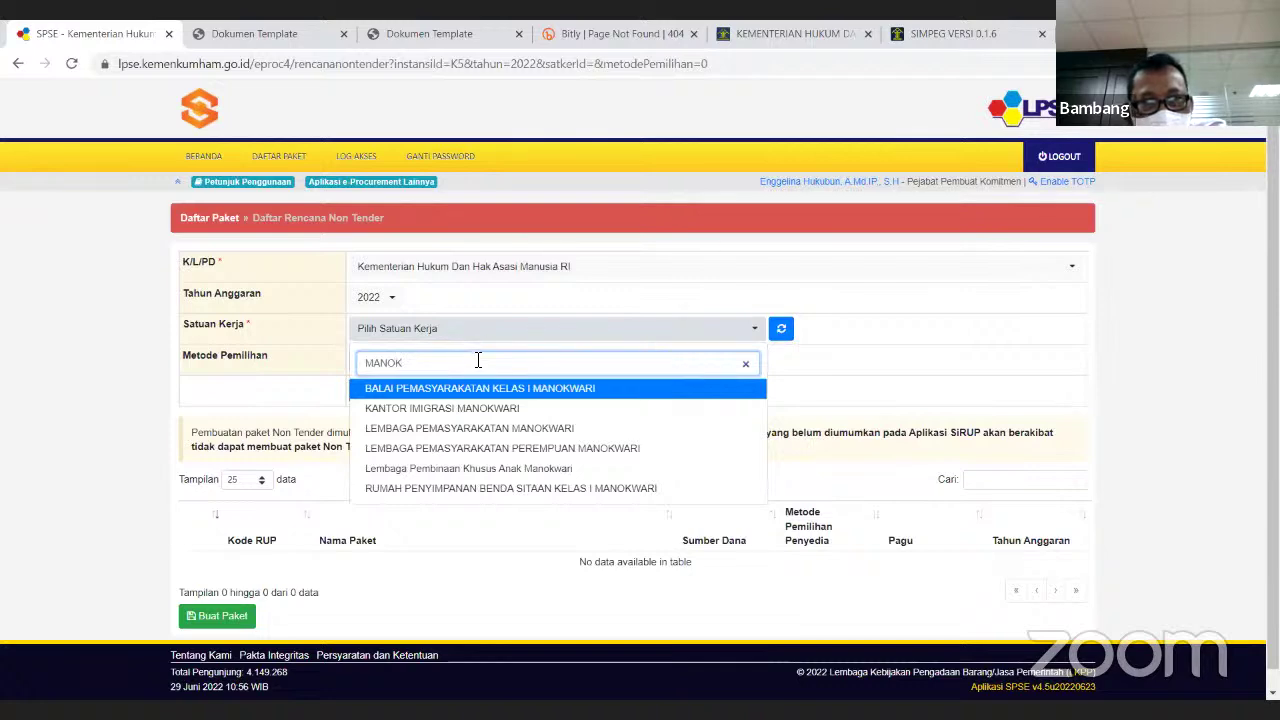
click(521, 449)
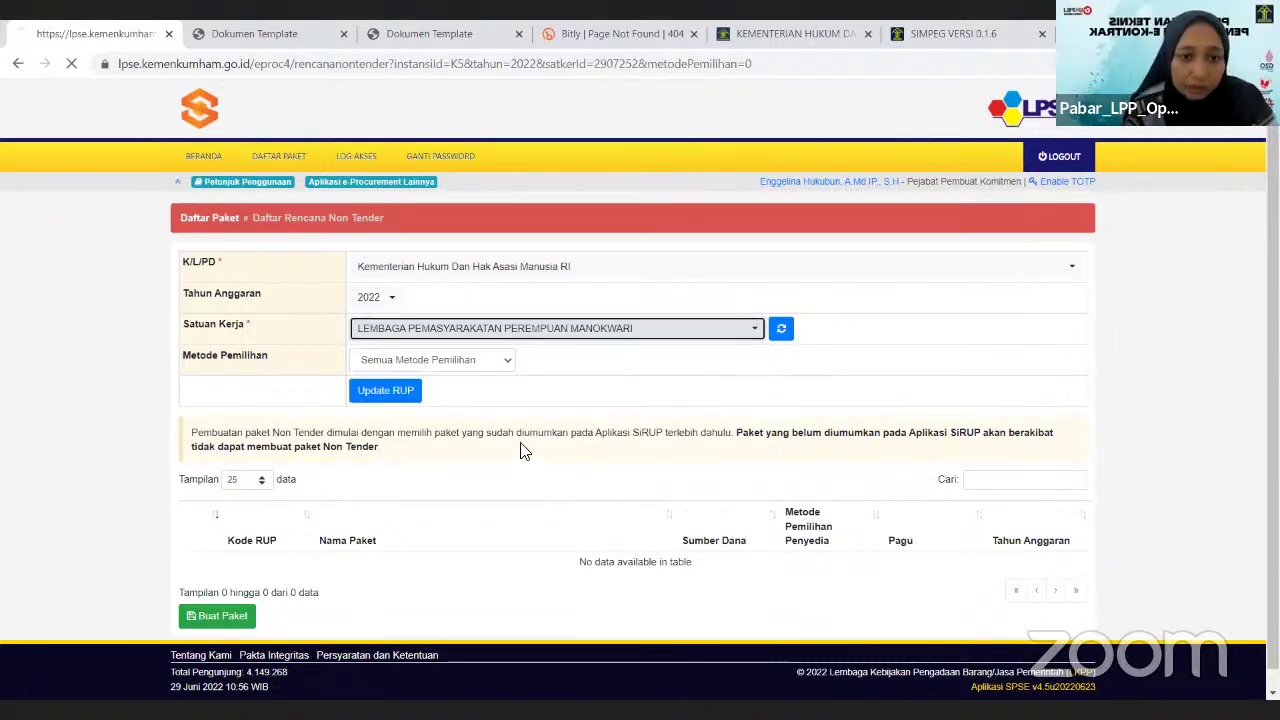
Keep Semua Metode Pemilihan, run Update RUP, and browse the listed 2022 plans
click(482, 358)
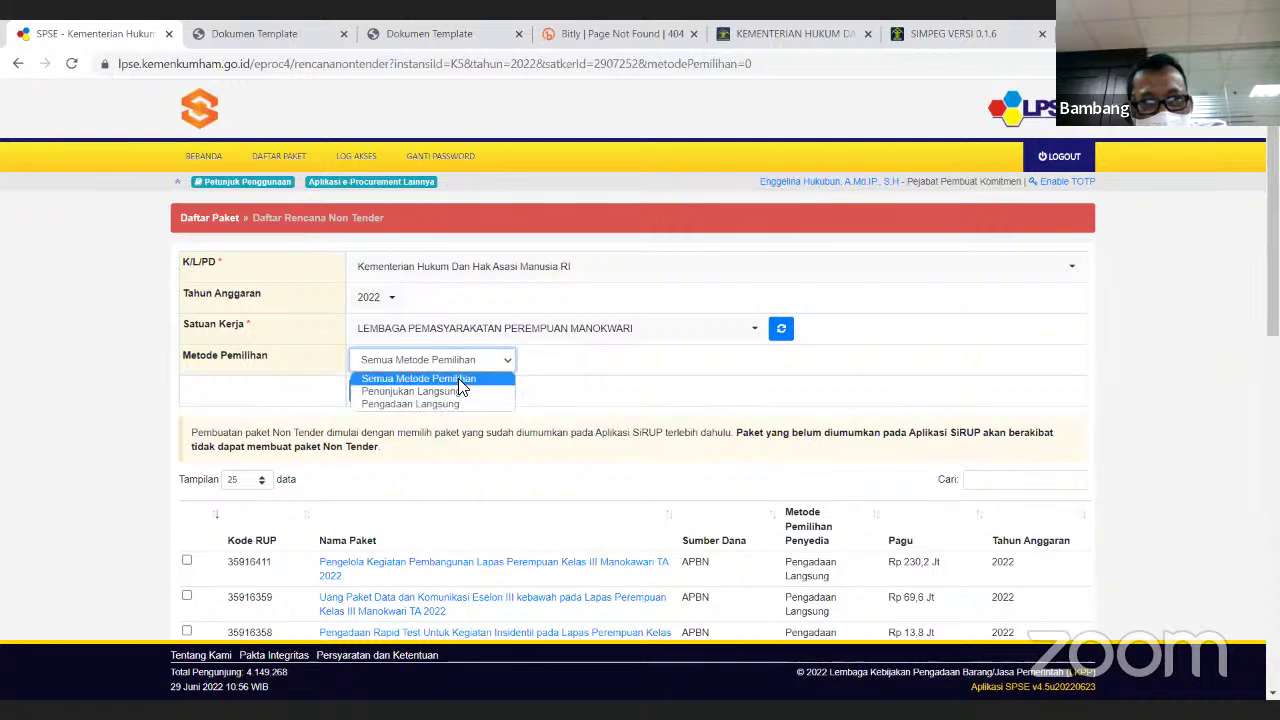
click(458, 378)
scroll(655, 455, down, 1)
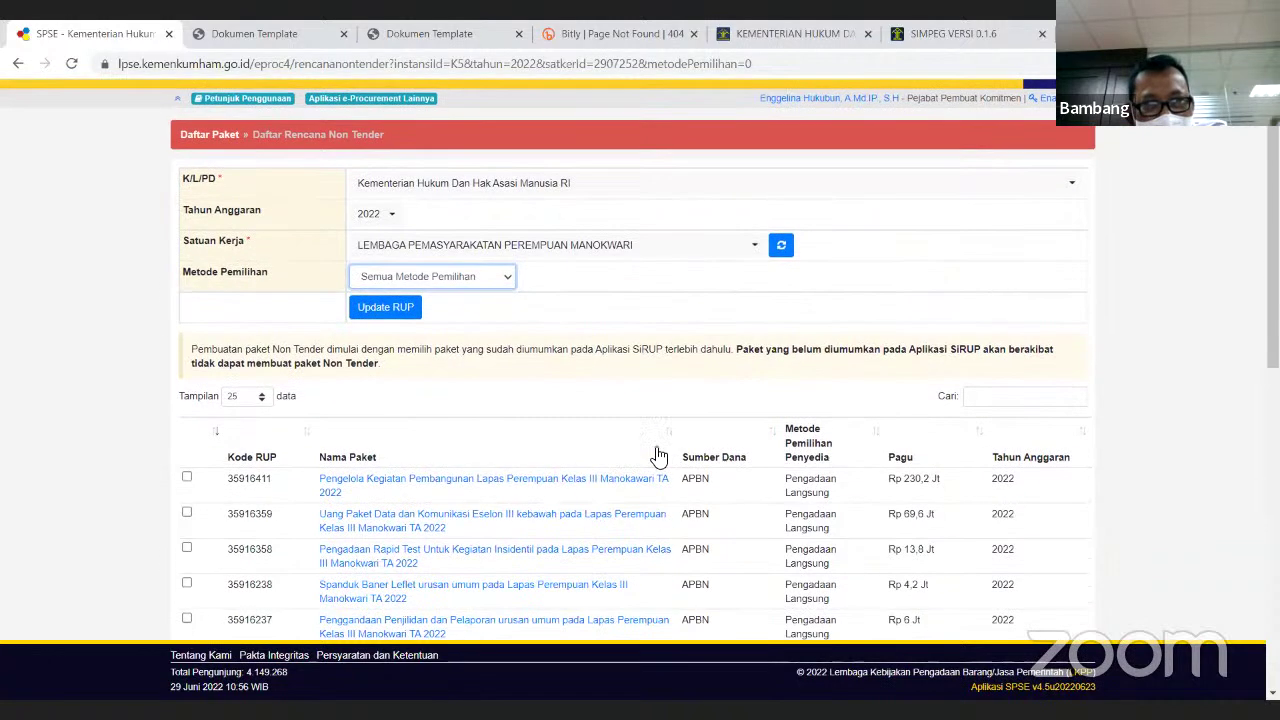
click(368, 306)
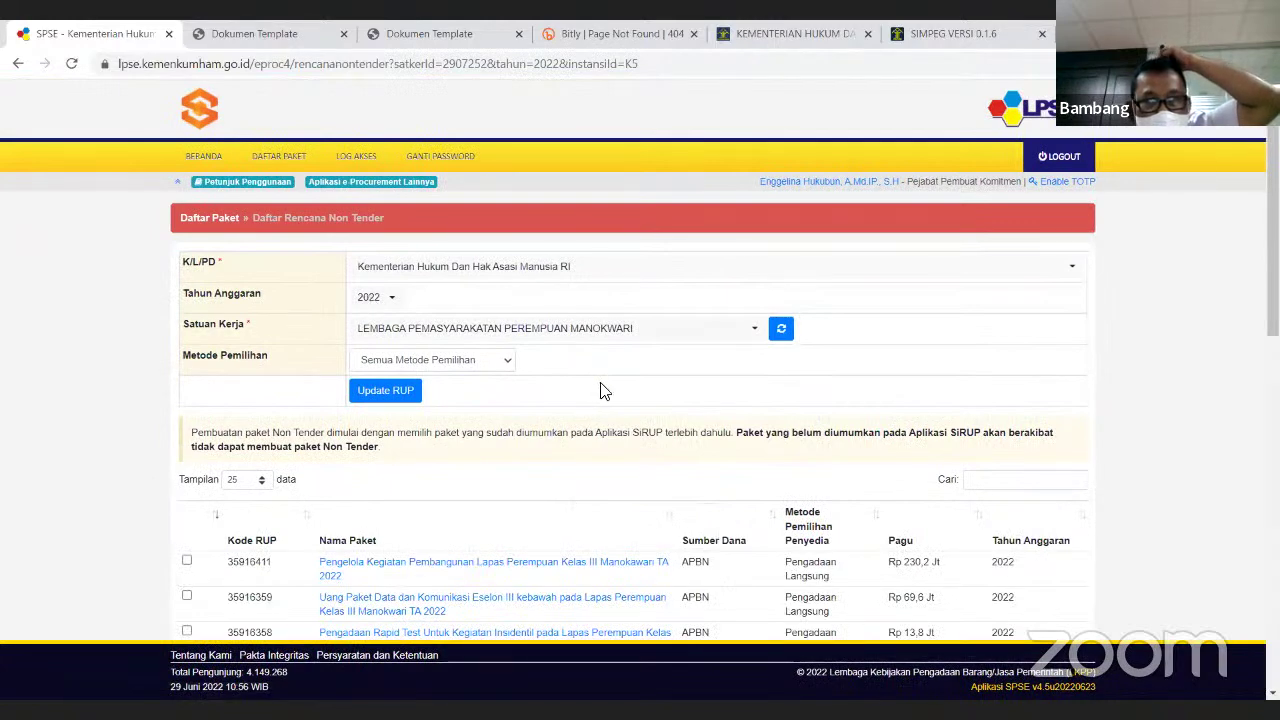
scroll(600, 389, down, 1)
scroll(600, 389, down, 1)
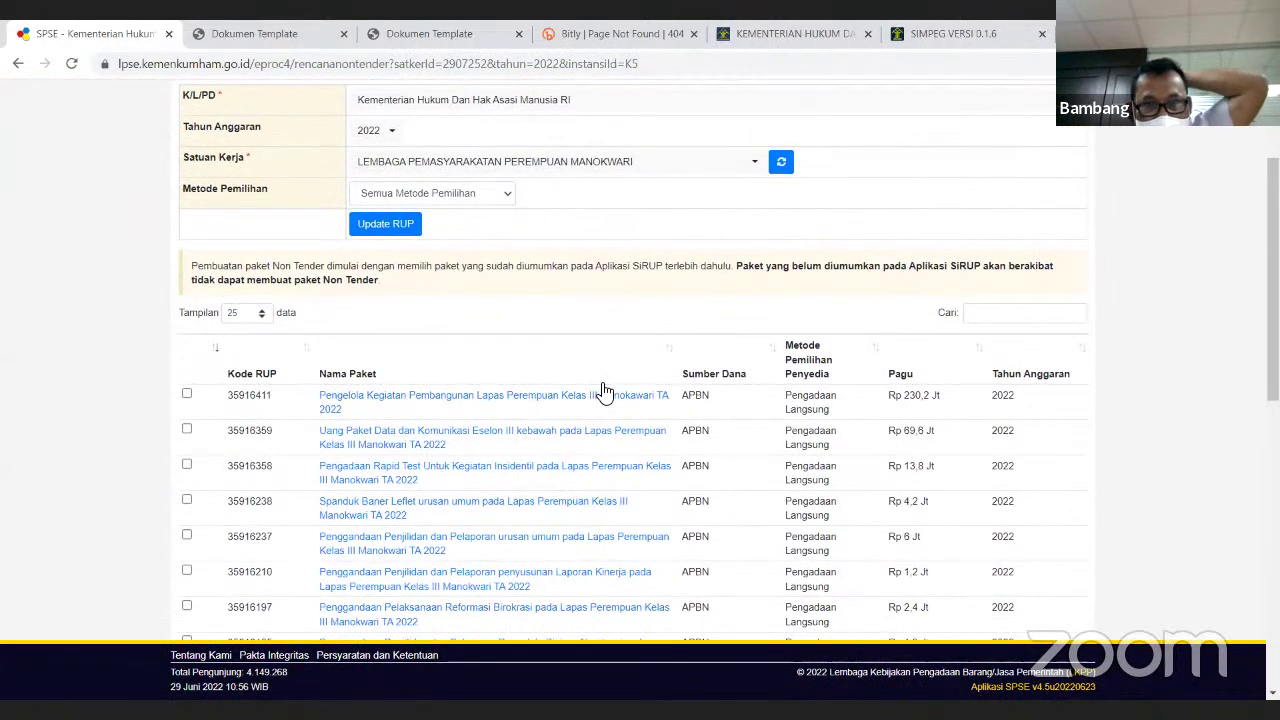
scroll(603, 390, down, 1)
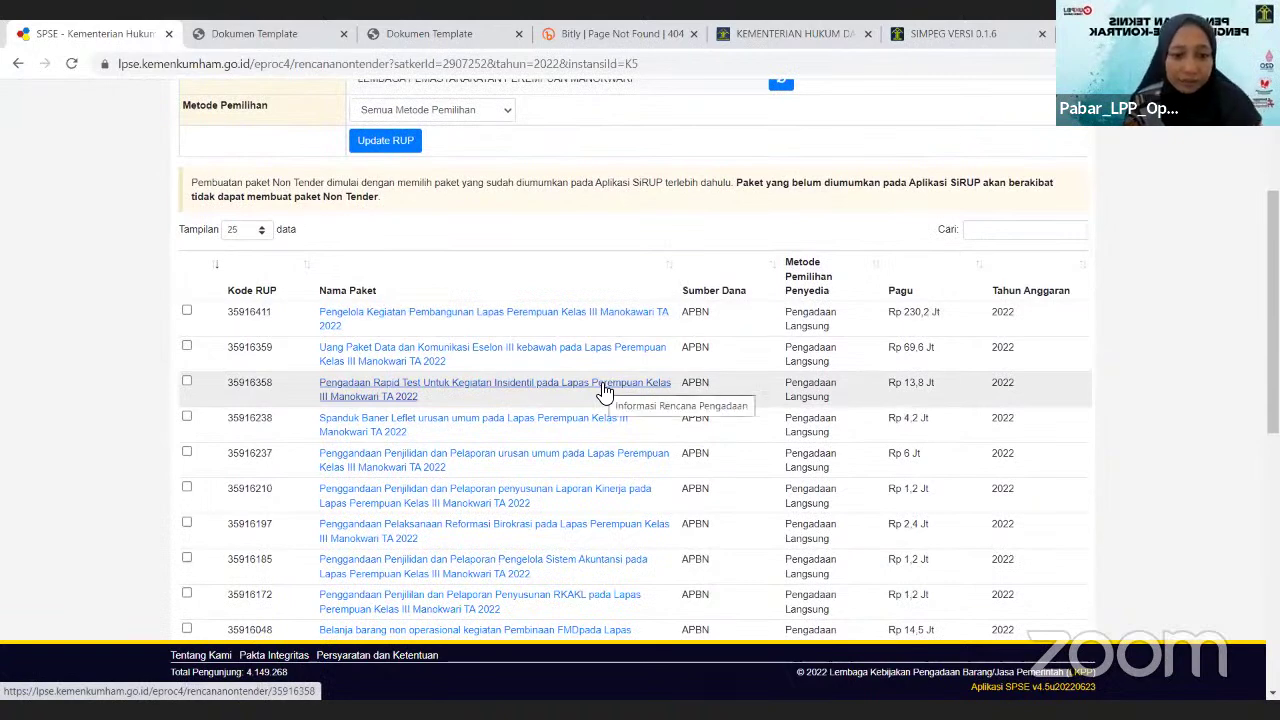
scroll(603, 390, down, 1)
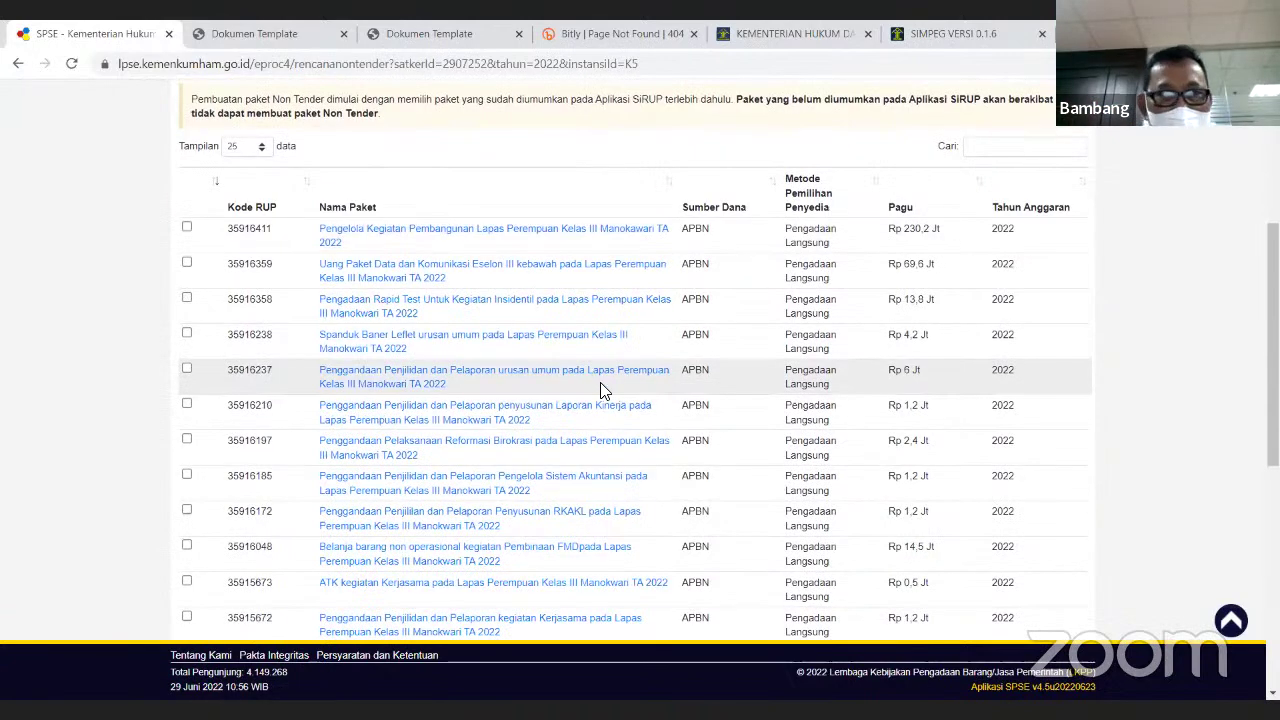
scroll(603, 390, down, 1)
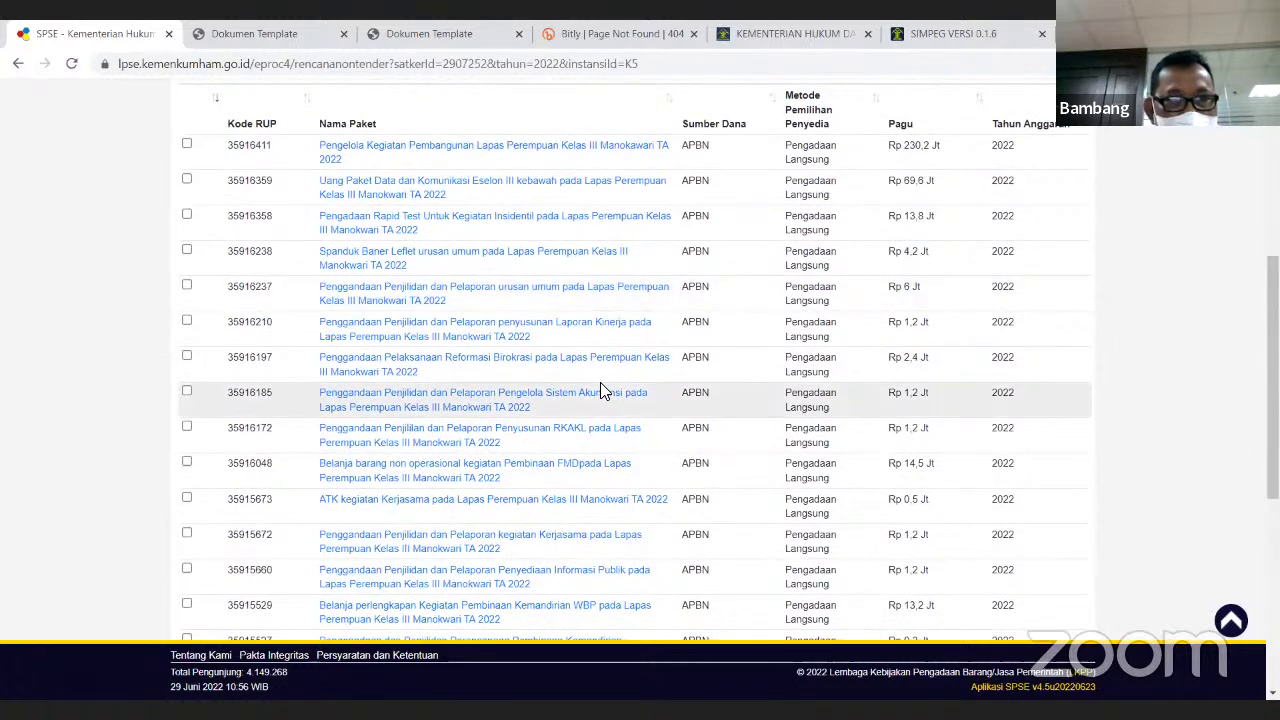
scroll(603, 390, down, 1)
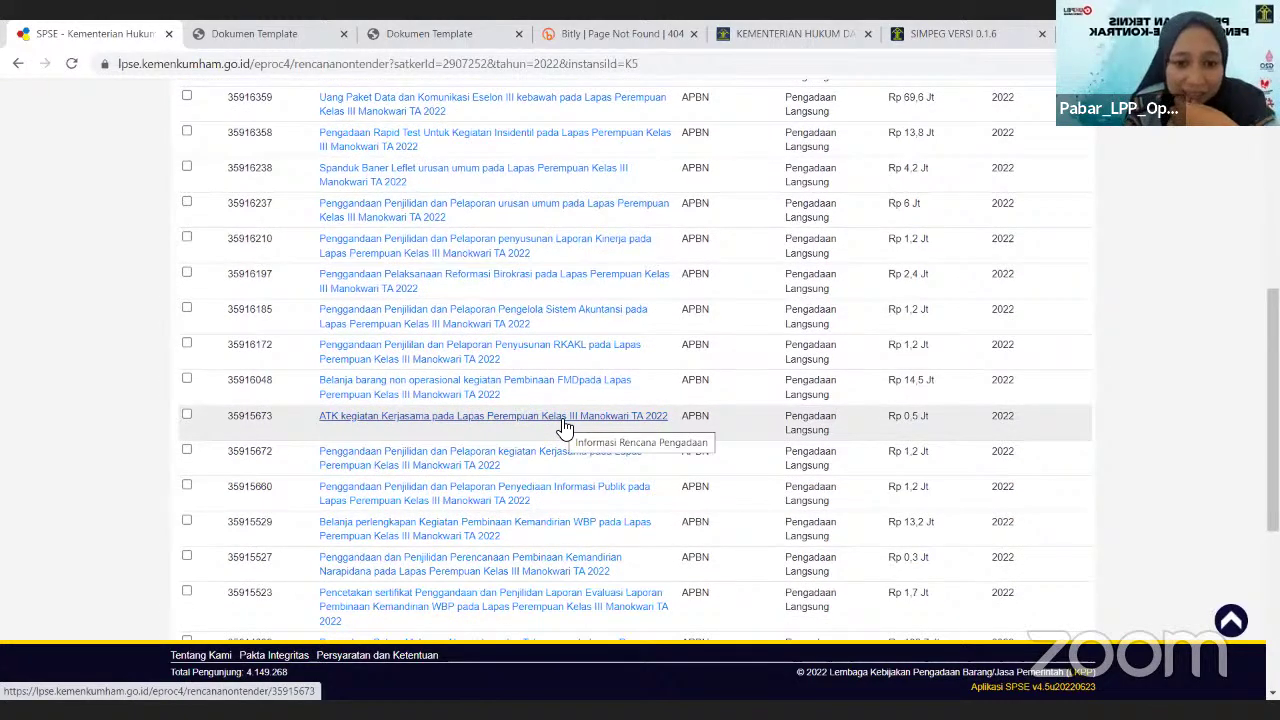
scroll(565, 427, up, 6)
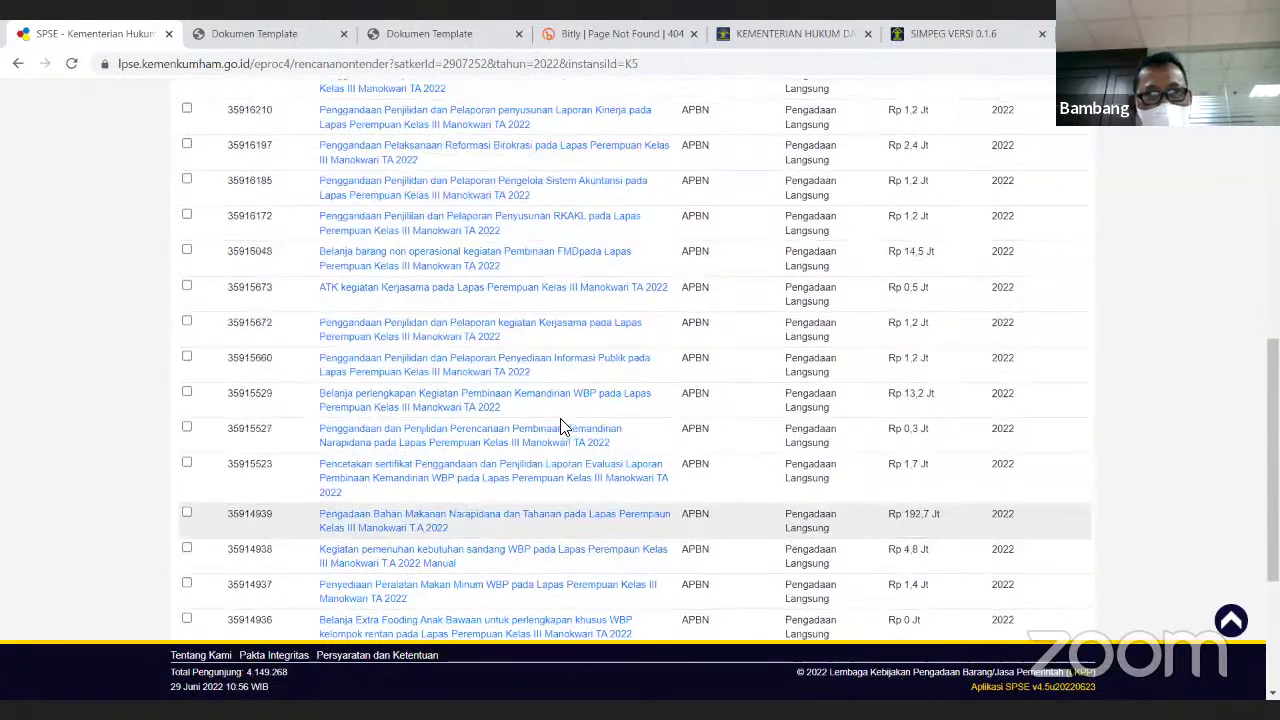
click(992, 479)
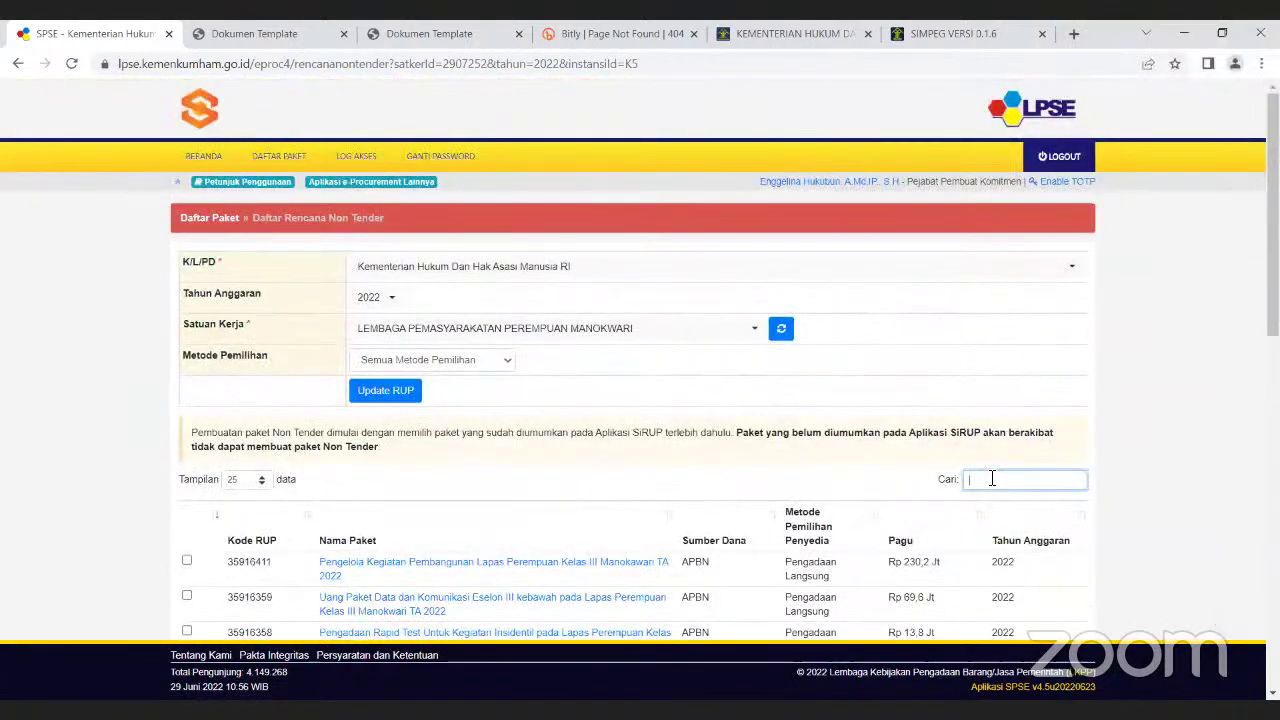
Search 'ATK', check RUP 35877912 (ATK rutin), and create a package from it
text(ATK)
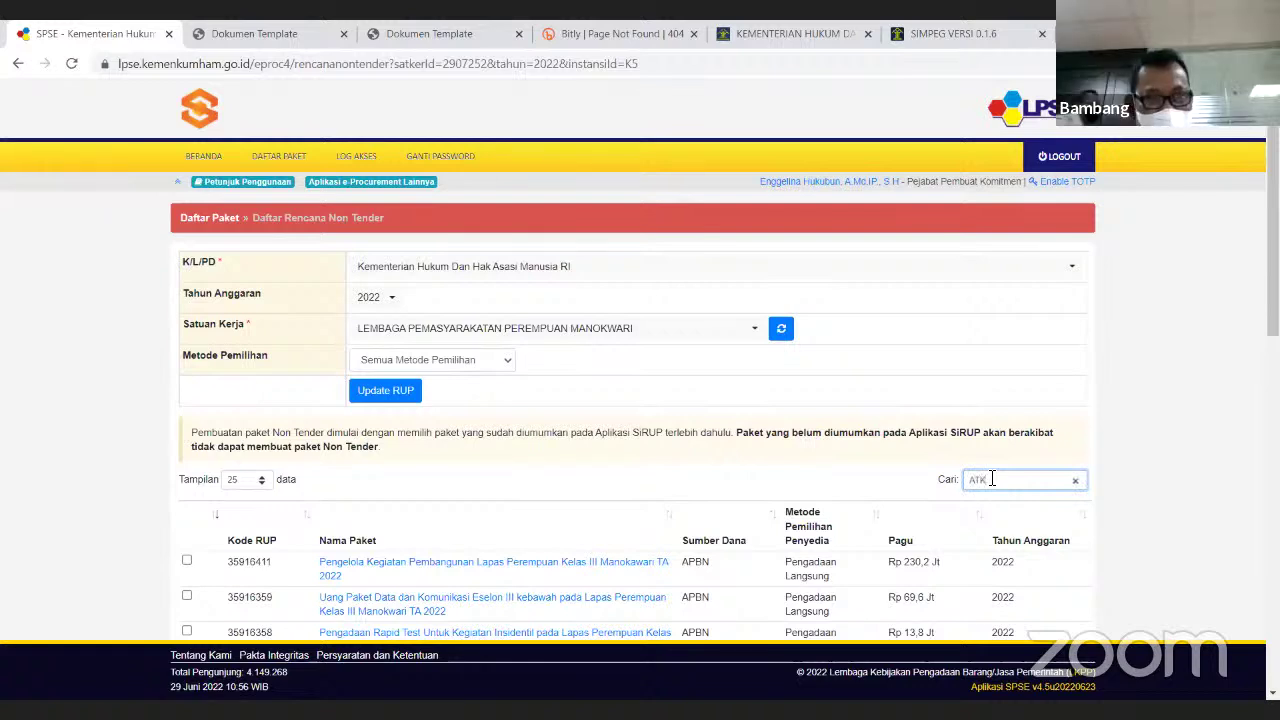
scroll(766, 534, down, 1)
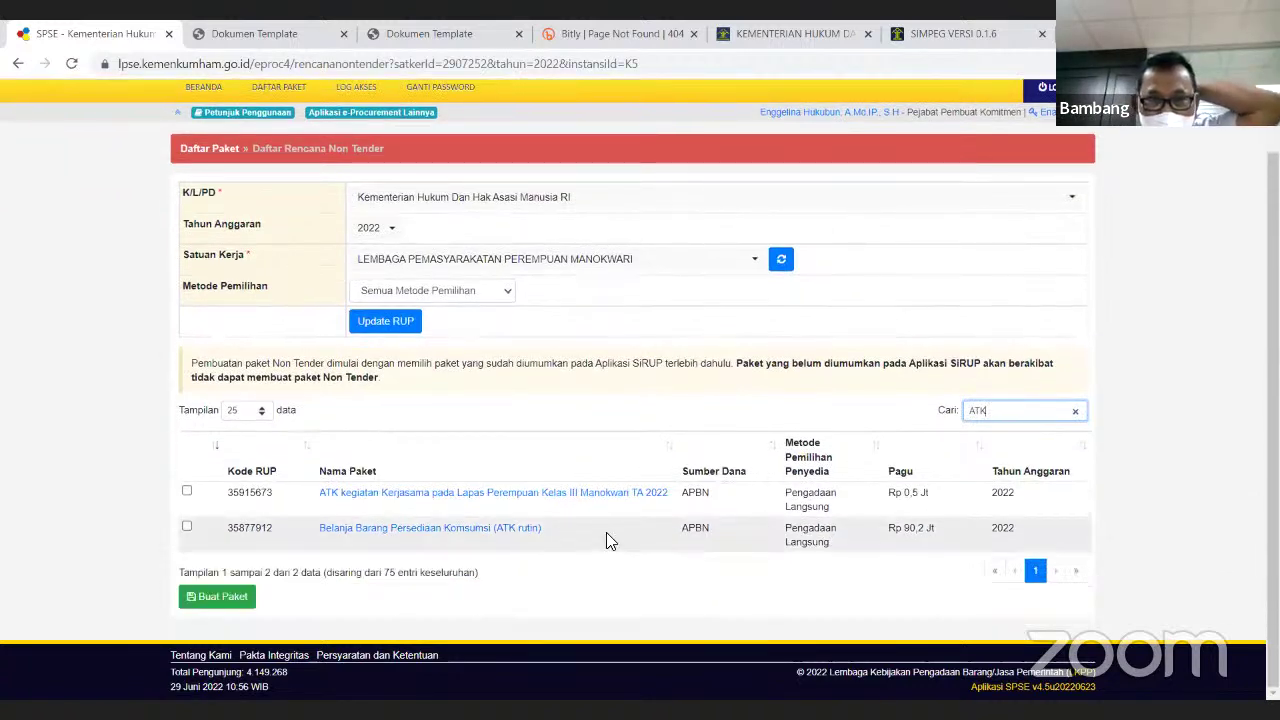
click(510, 530)
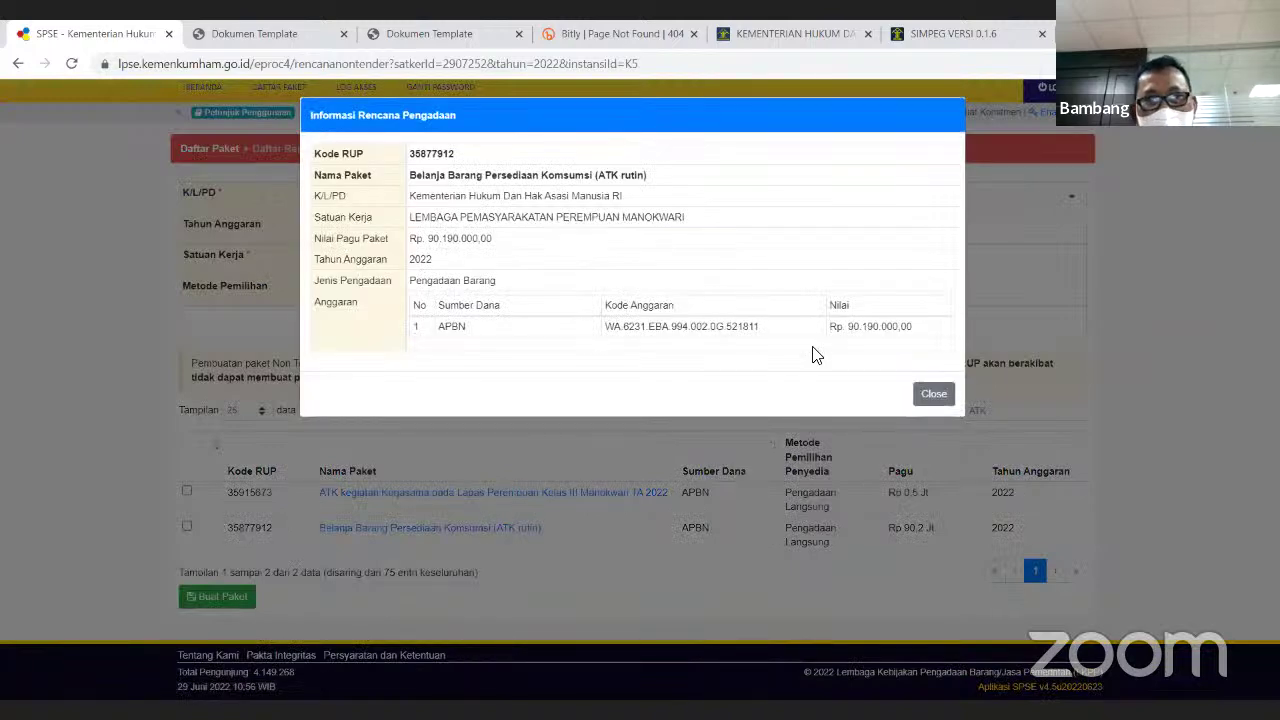
click(930, 395)
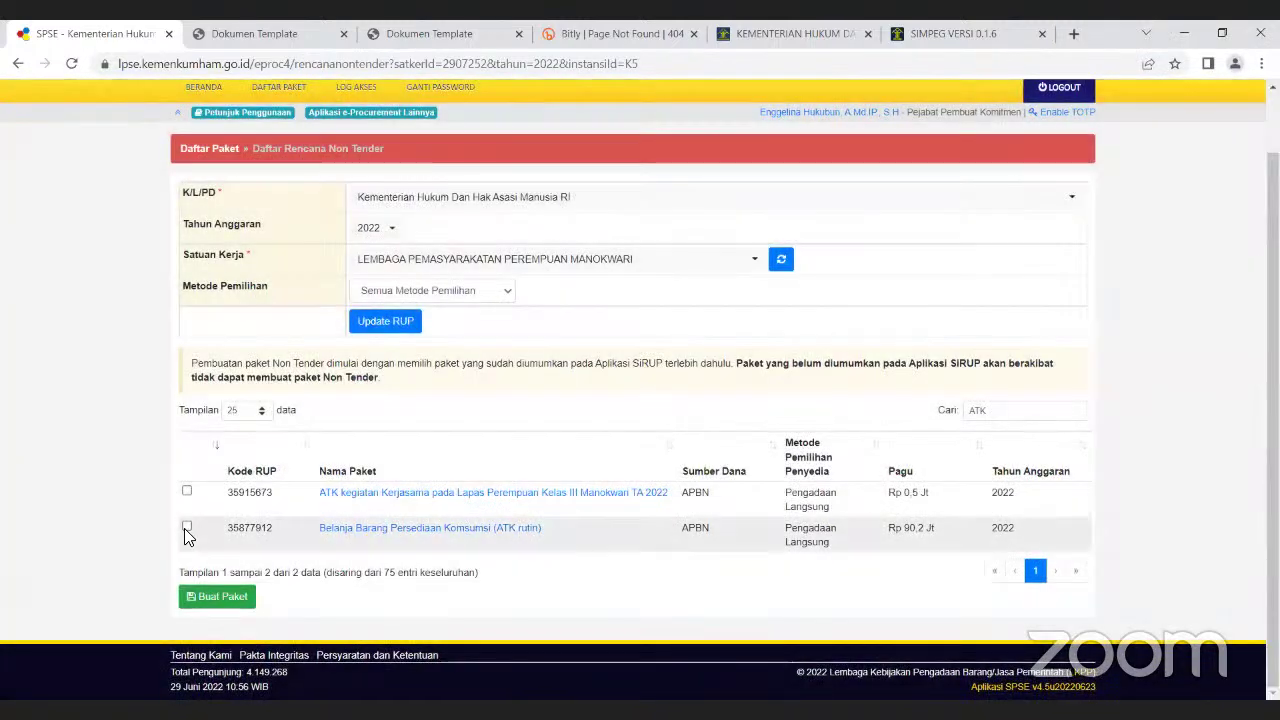
click(186, 526)
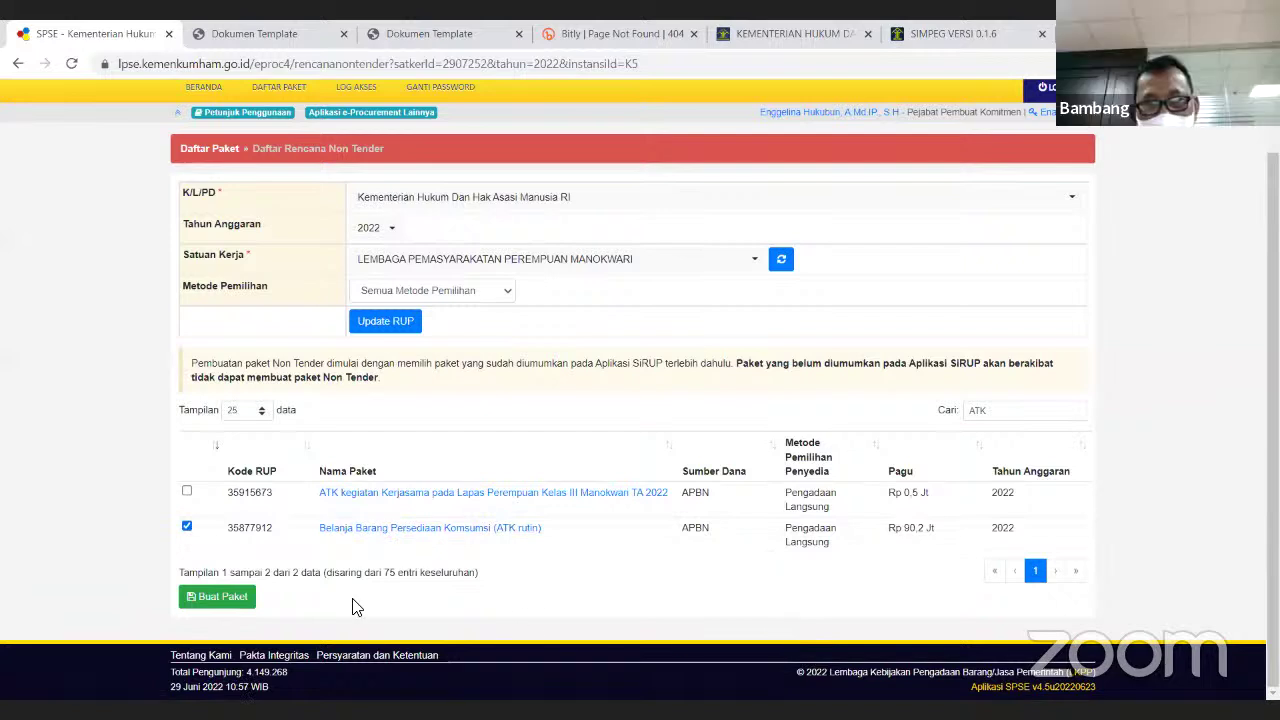
click(240, 603)
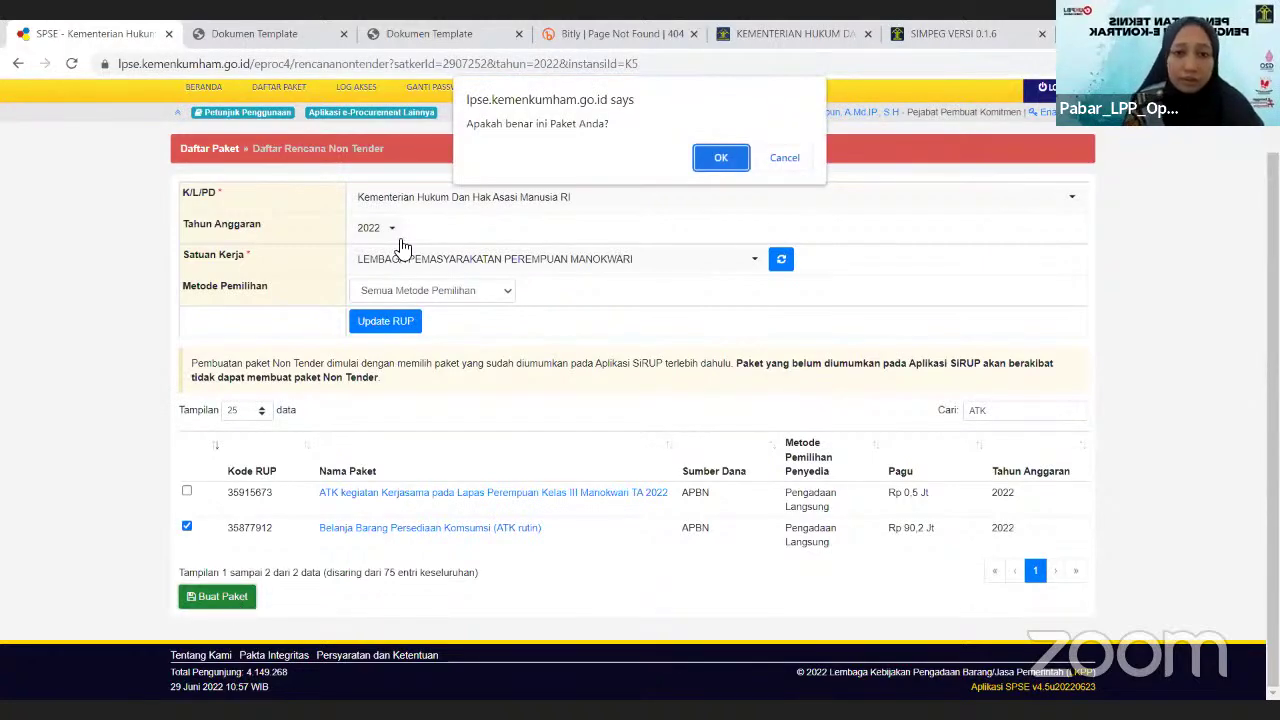
click(720, 160)
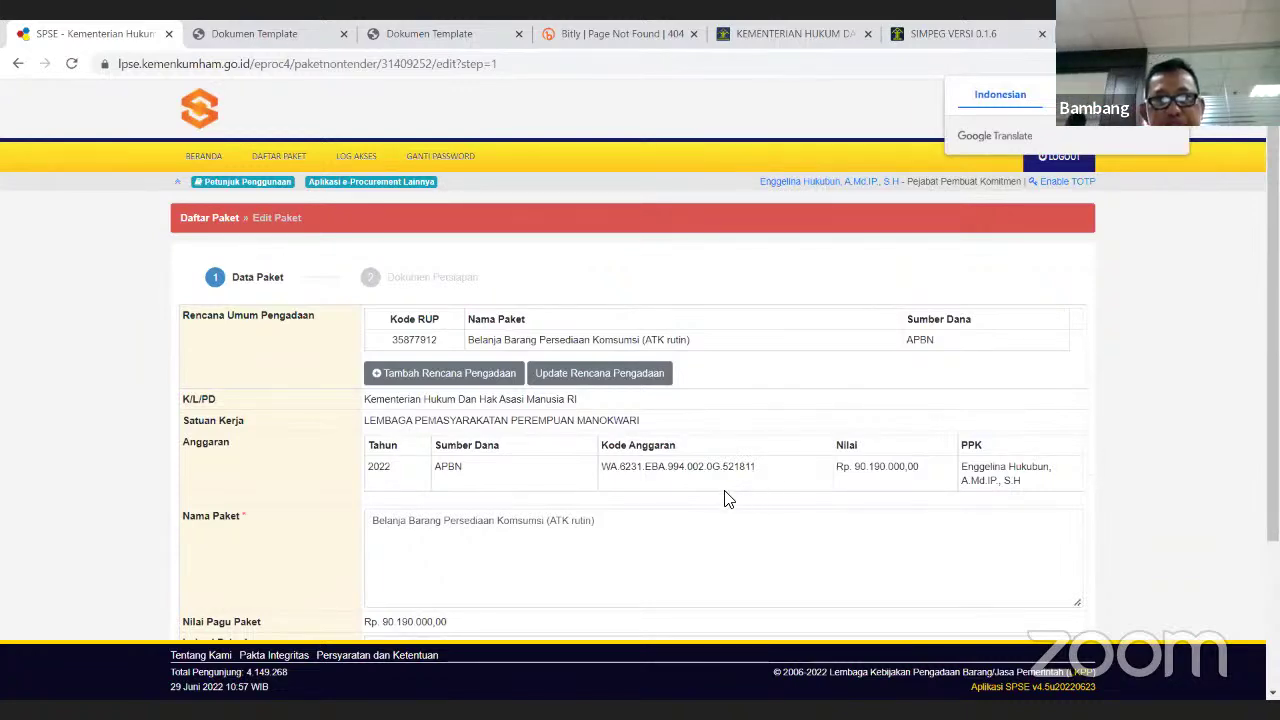
Review the new package's Edit Paket form, budget Rp. 90.190.000,00, then go to Daftar Paket
scroll(715, 498, down, 3)
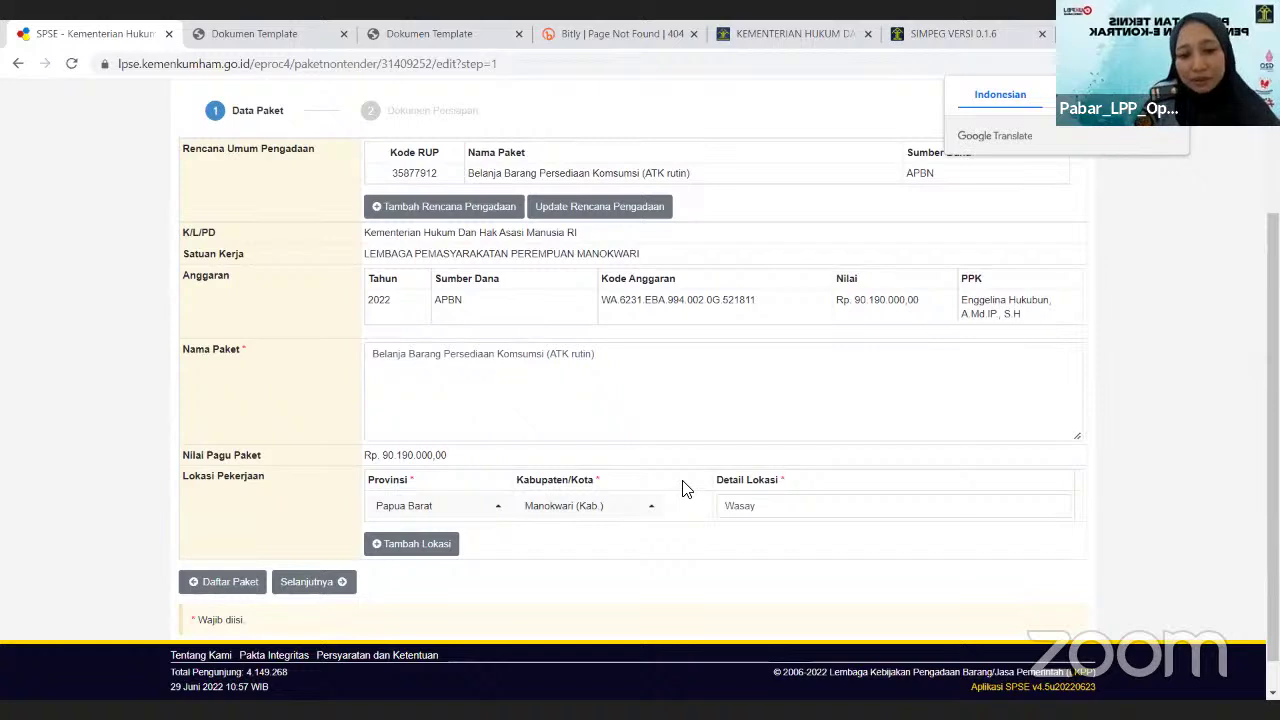
scroll(681, 474, down, 1)
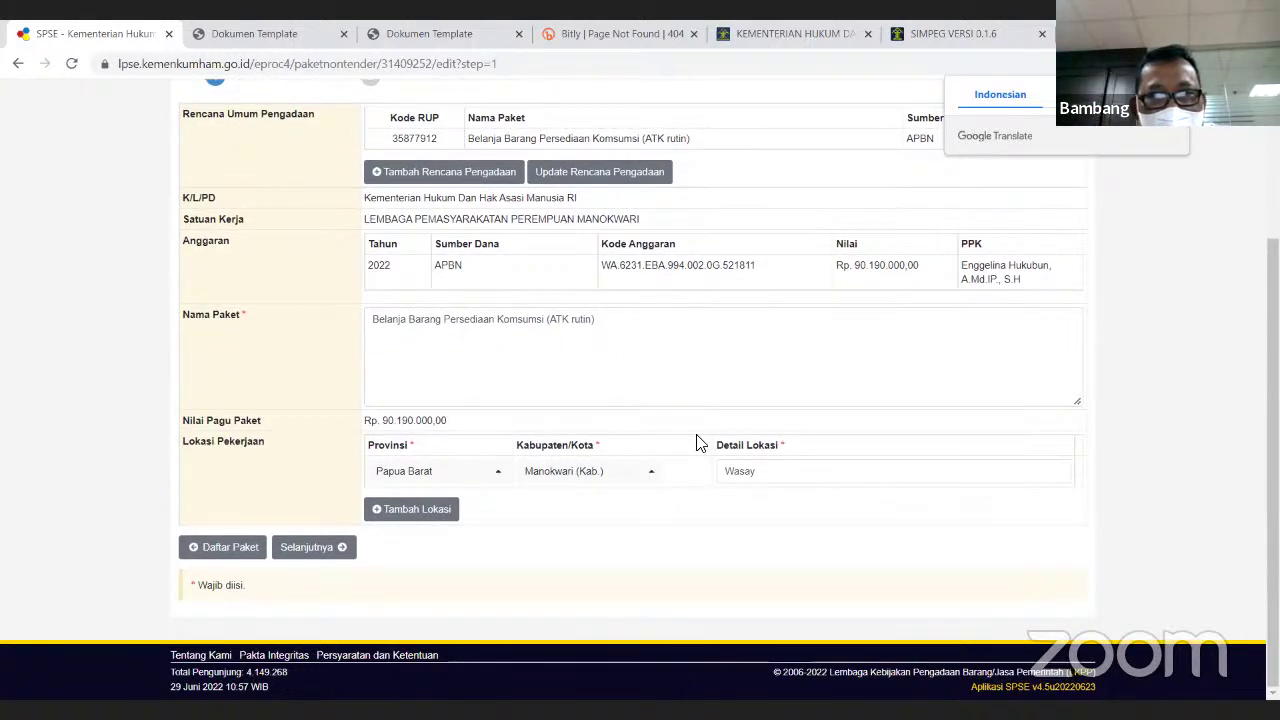
scroll(698, 443, up, 3)
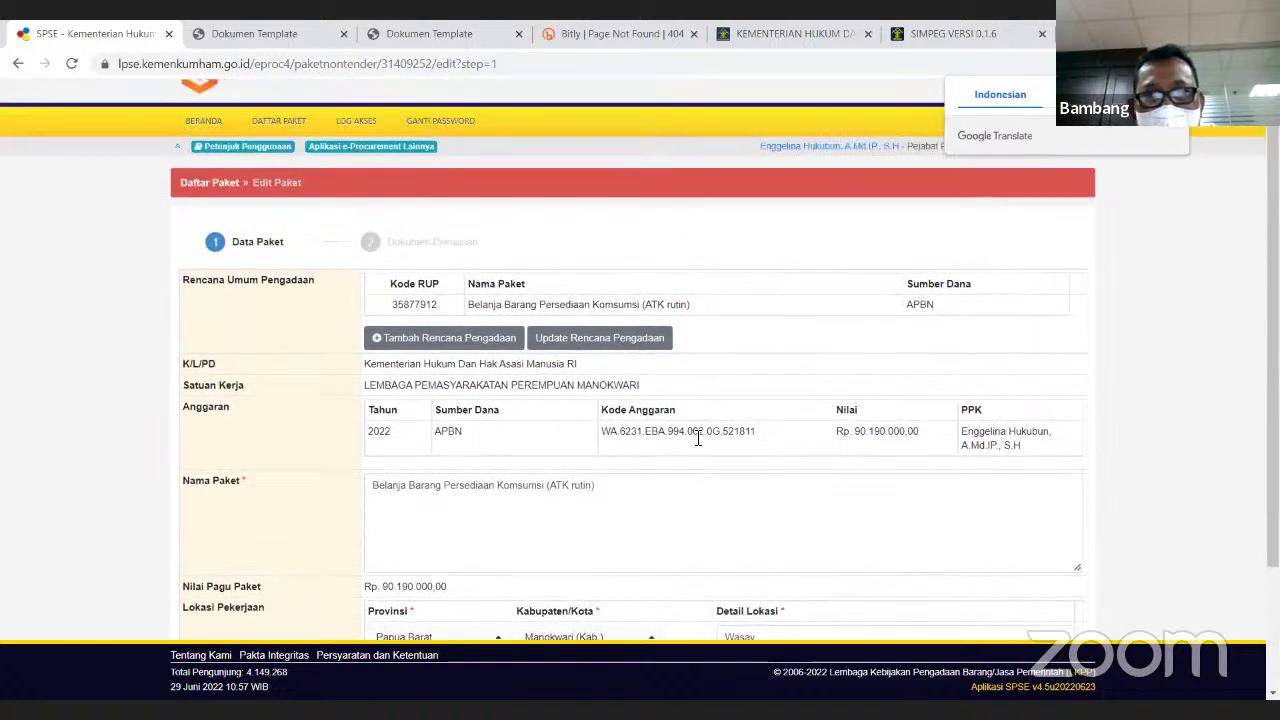
scroll(698, 440, down, 3)
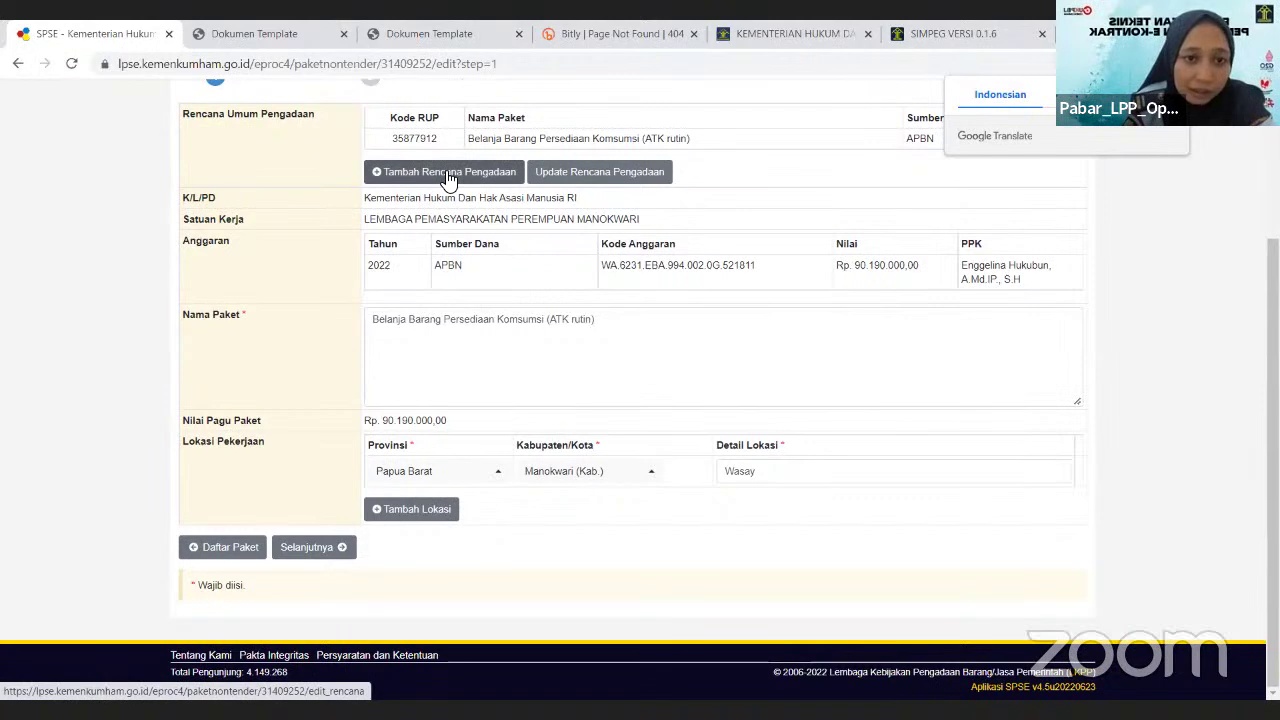
scroll(446, 324, up, 2)
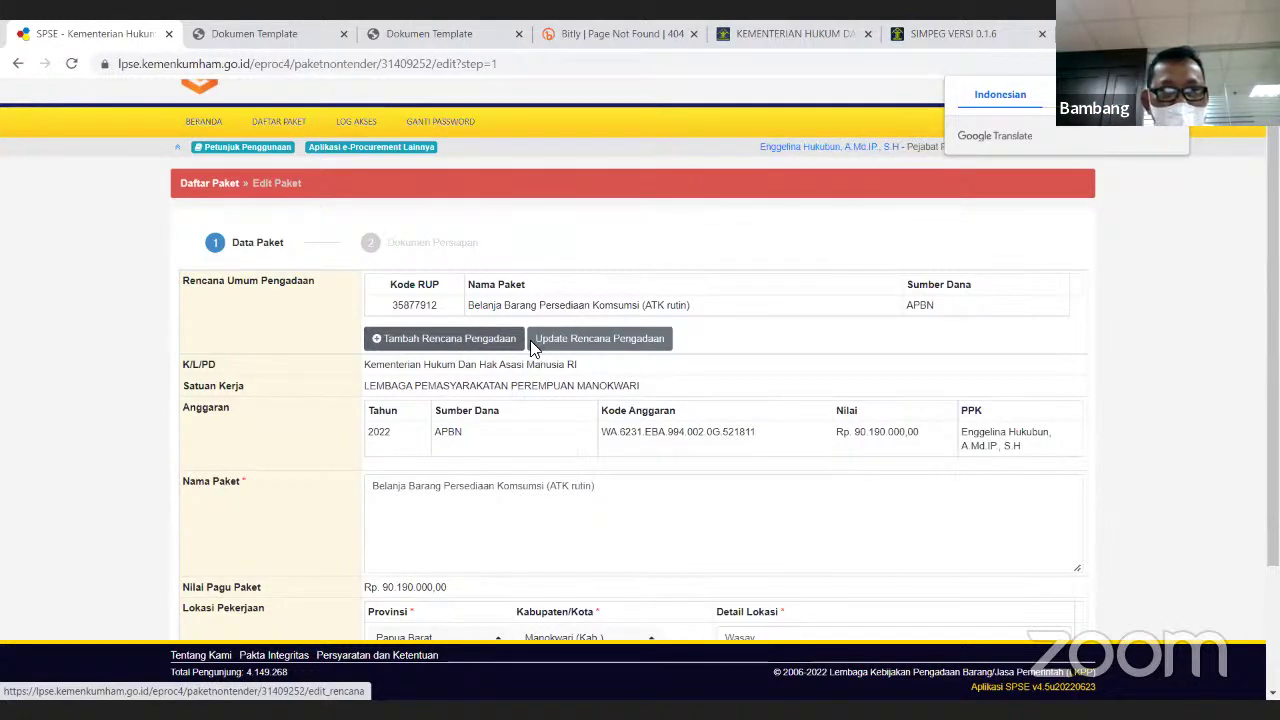
scroll(530, 345, down, 3)
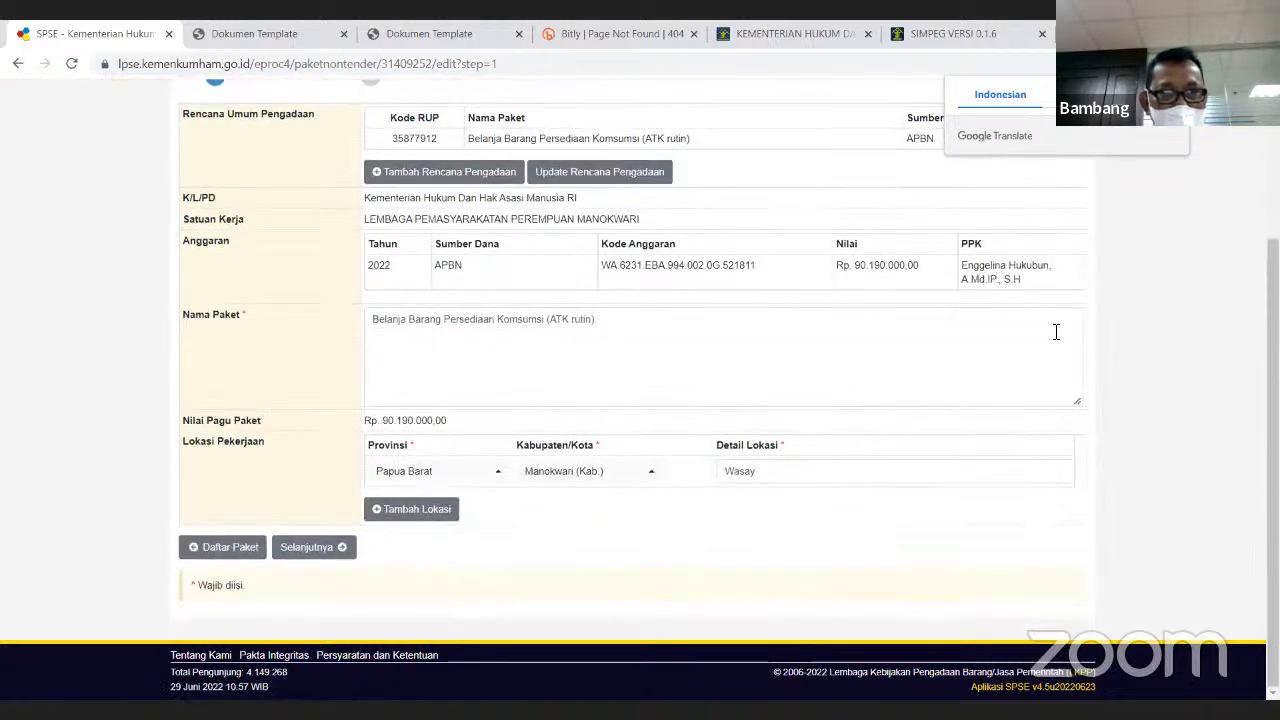
click(214, 549)
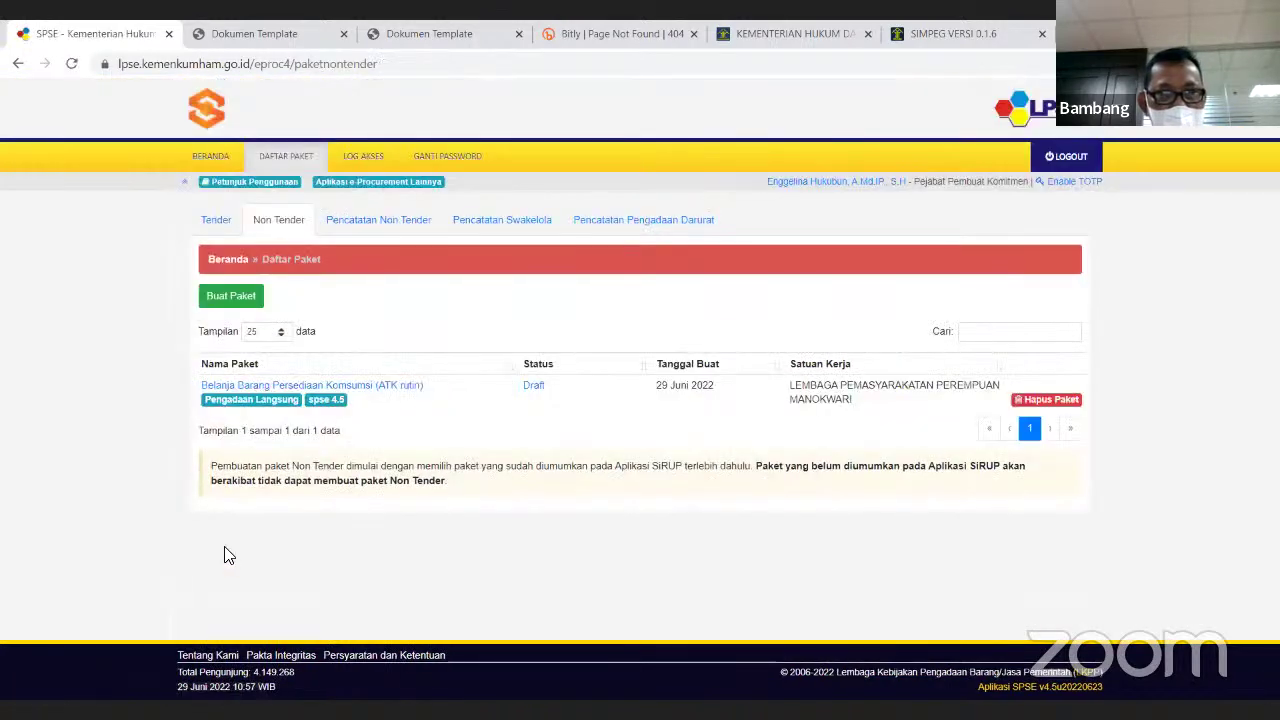
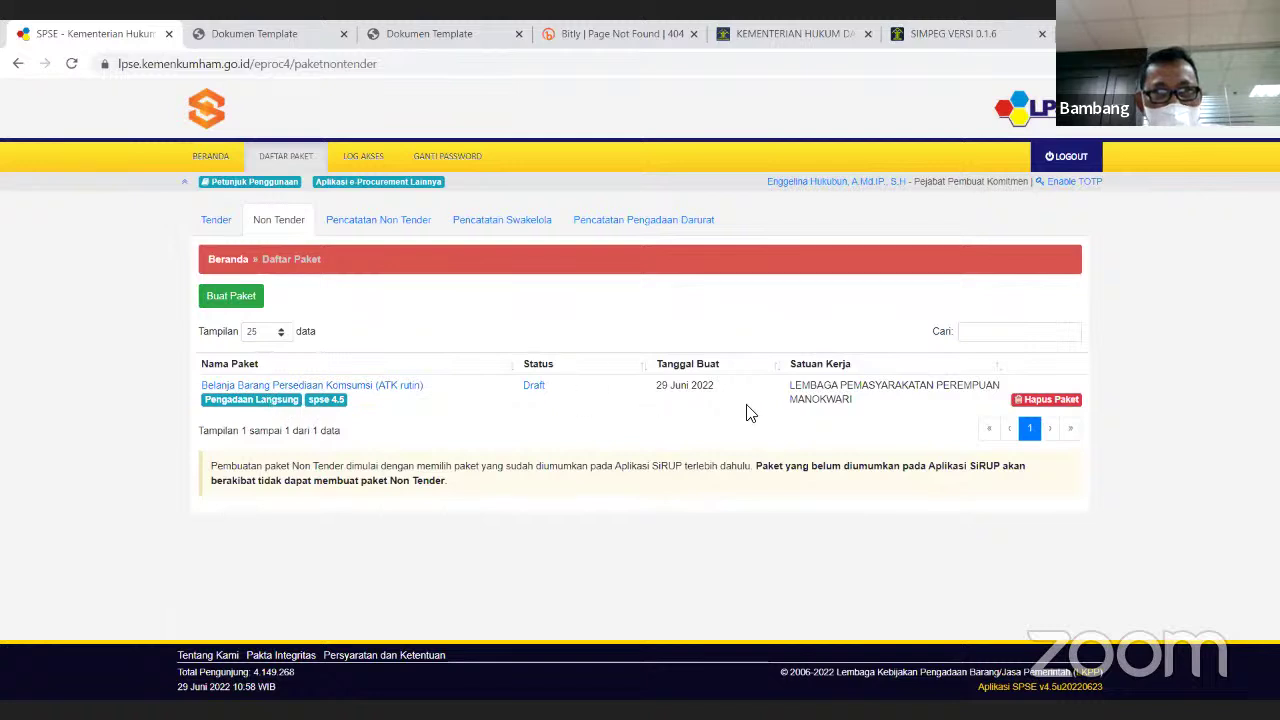
Start a new package for Kementerian Hukum Dan Hak Asasi Manusia RI, work unit Lembaga Pemasyarakatan Perempuan Manokwari
click(222, 304)
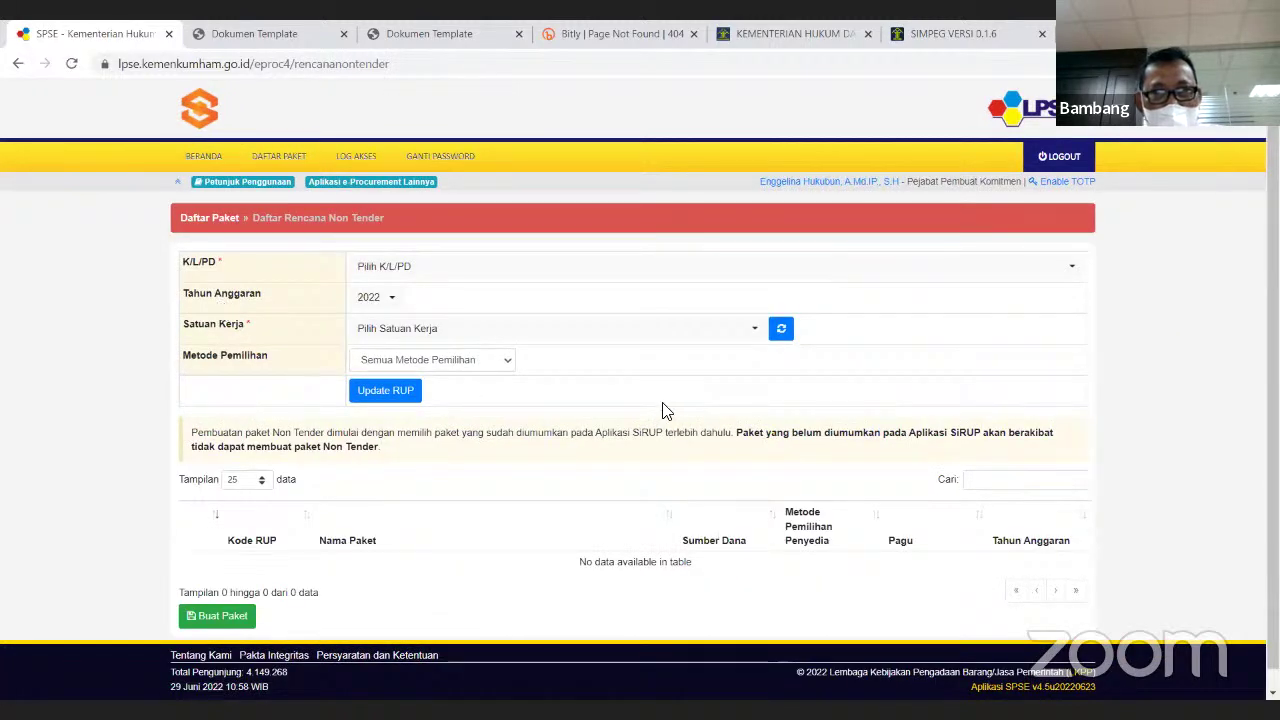
scroll(665, 410, down, 1)
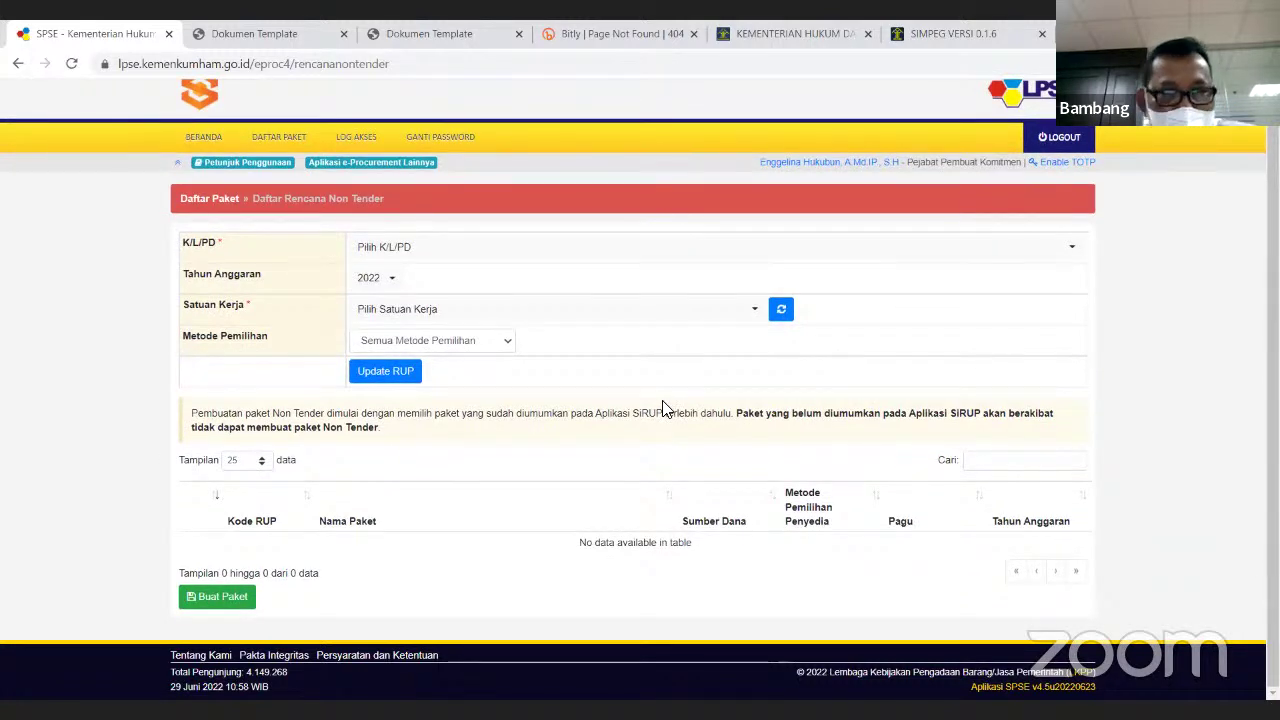
click(491, 251)
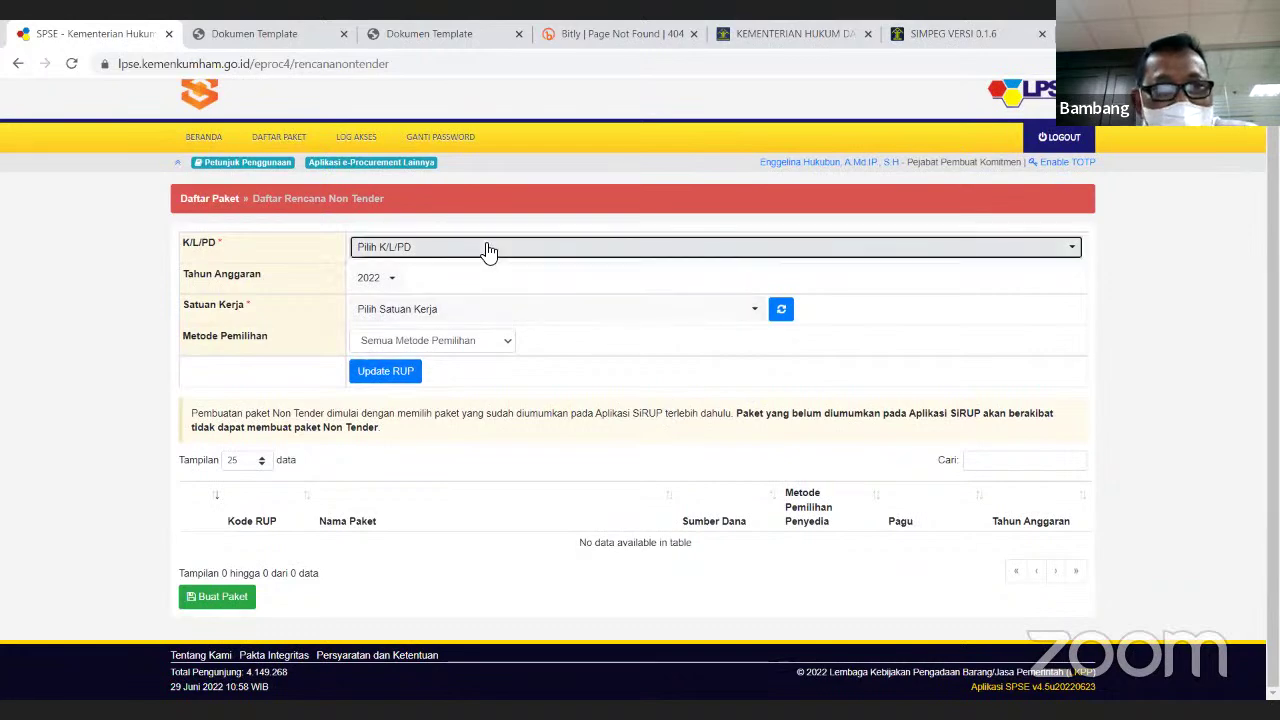
click(489, 330)
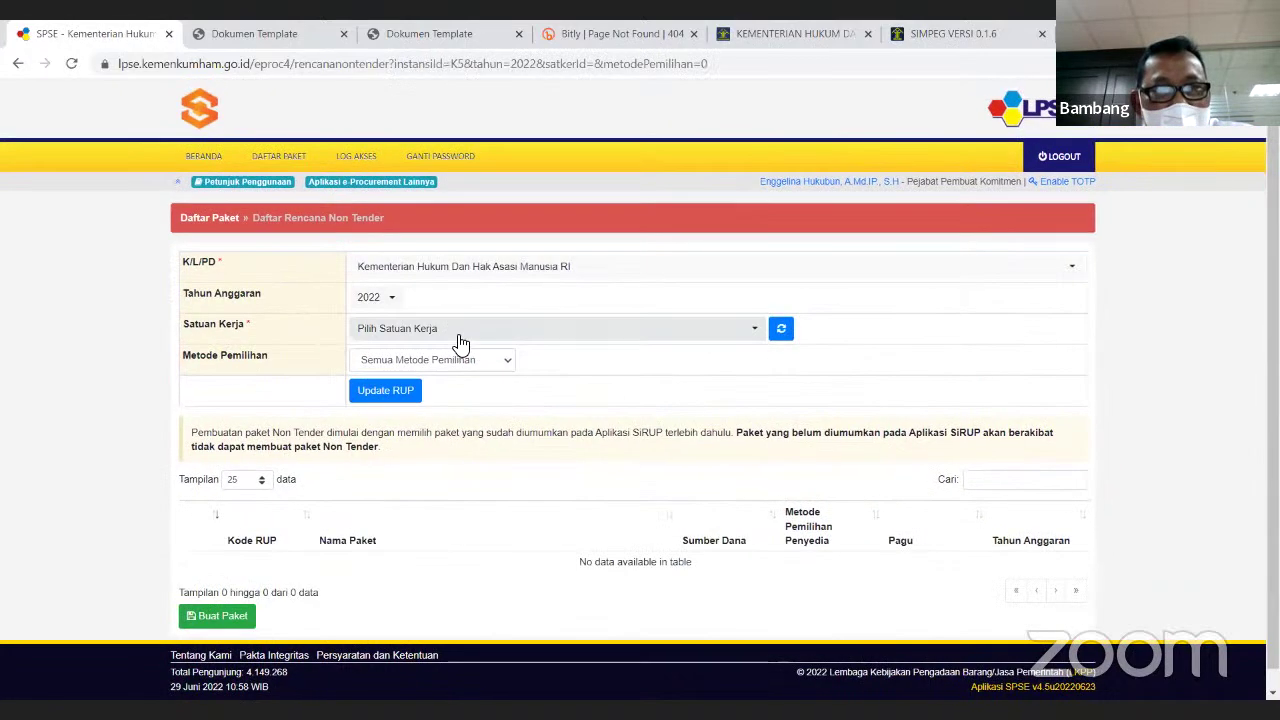
click(458, 336)
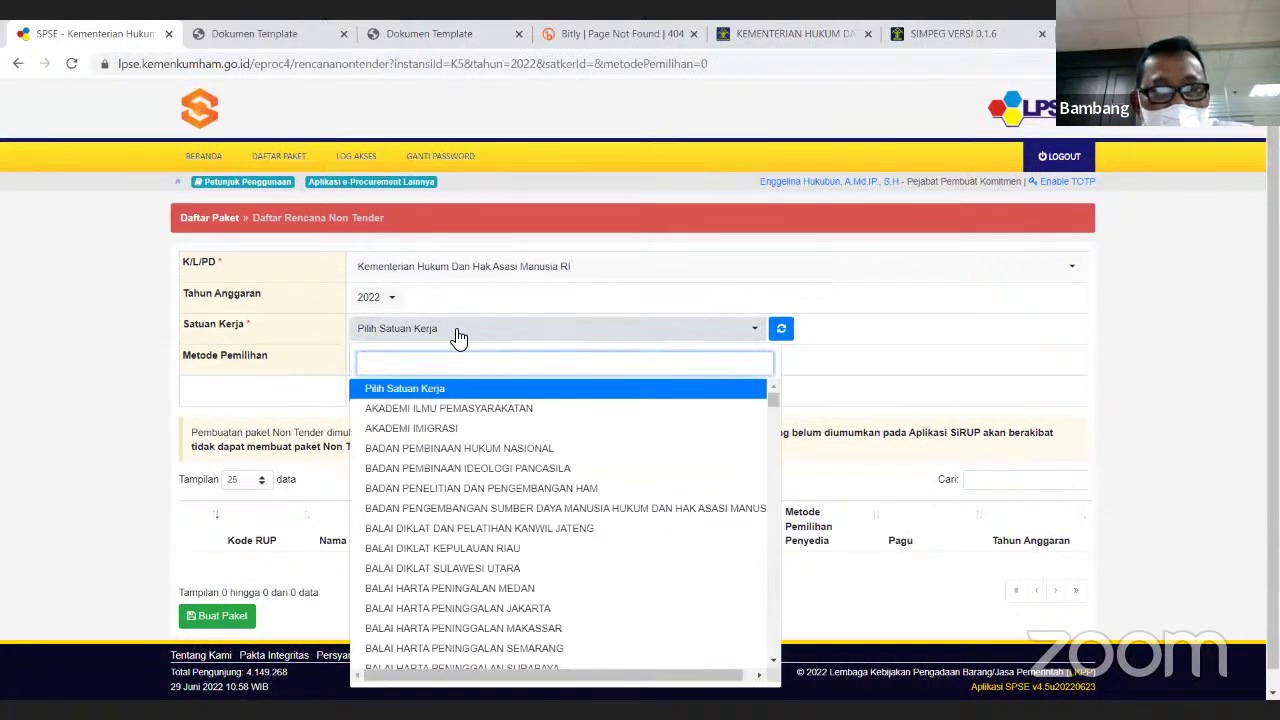
text(MANOKW)
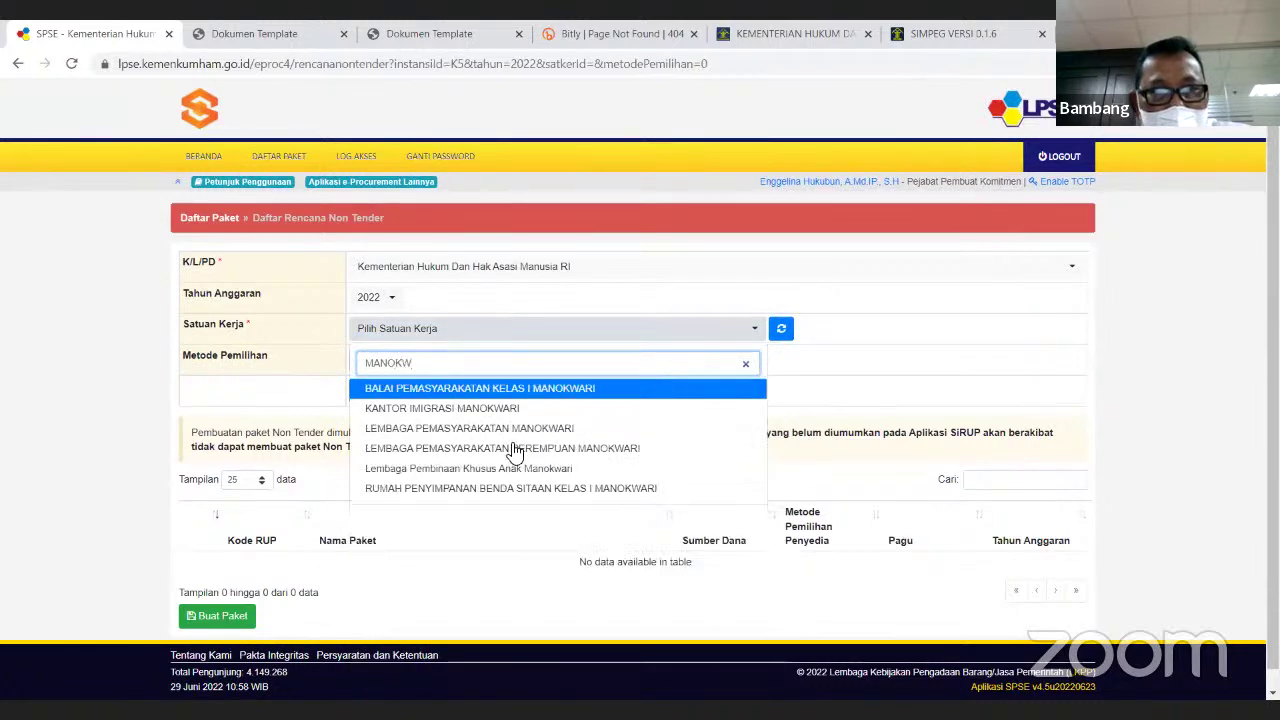
click(514, 449)
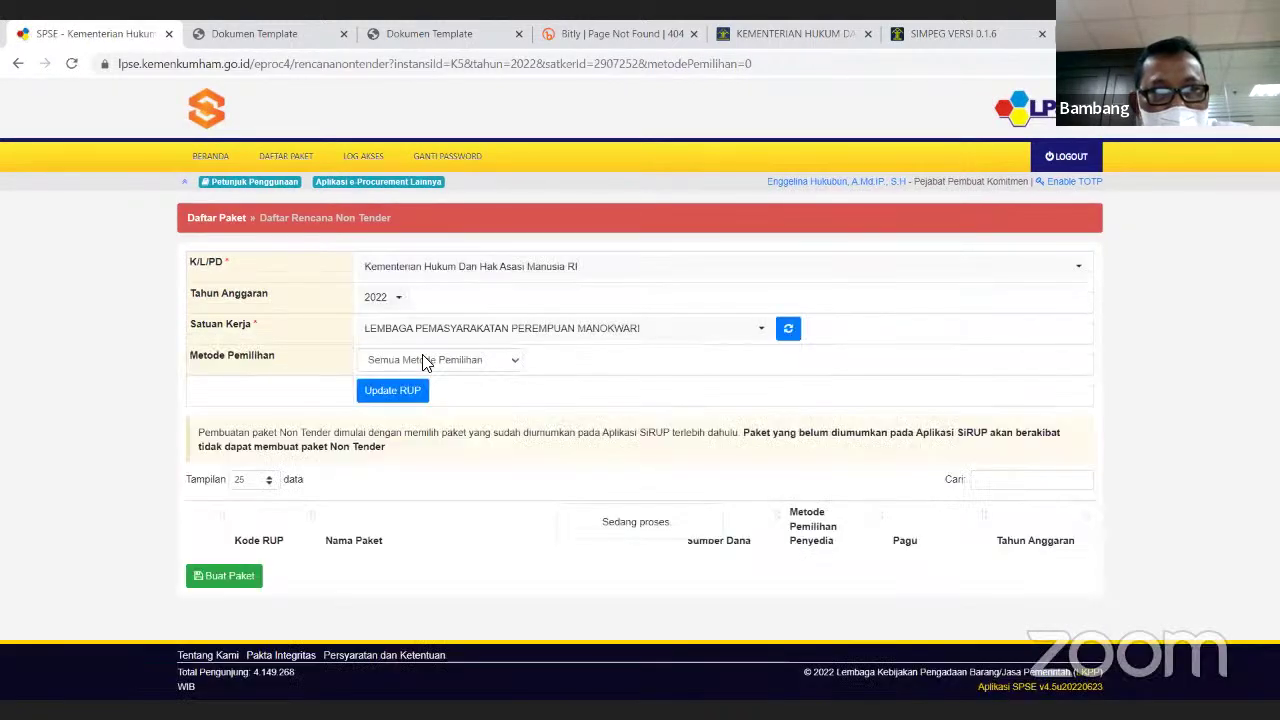
click(424, 362)
click(432, 374)
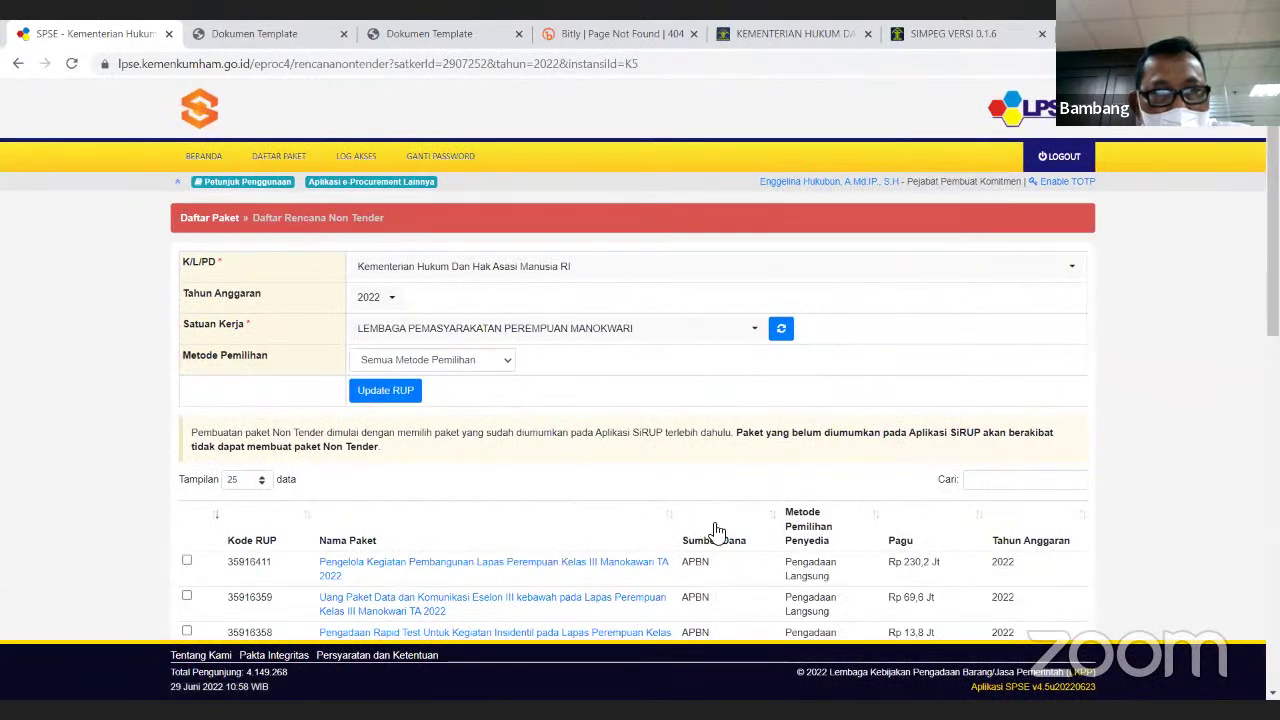
Filter plans to 'ATK', tick the ATK rutin plan, and create its package
scroll(716, 530, down, 1)
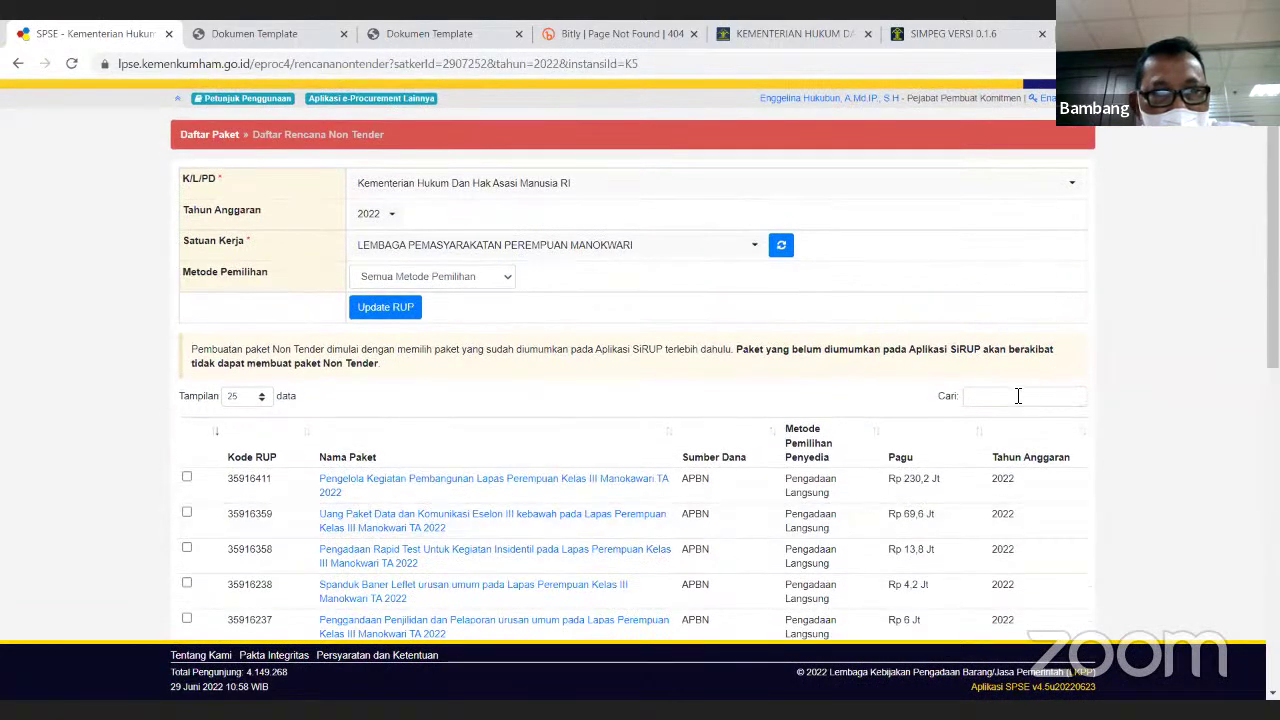
click(1018, 396)
text(AT)
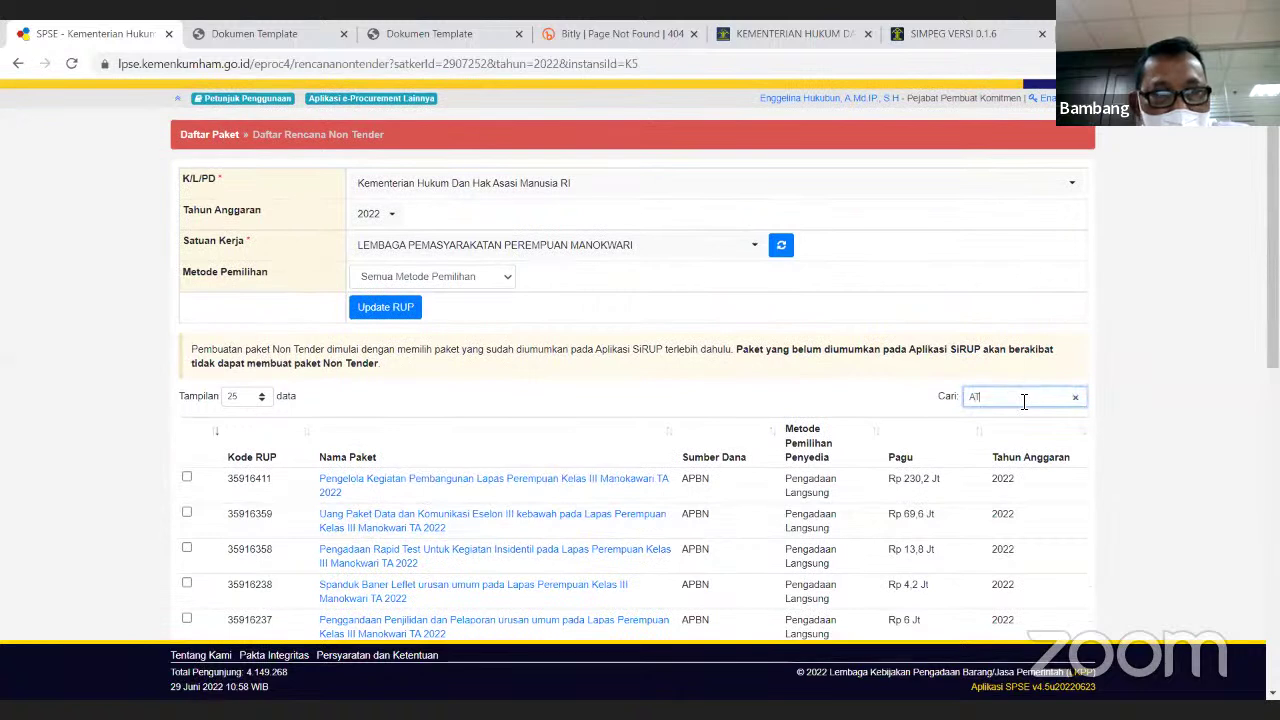
text(K)
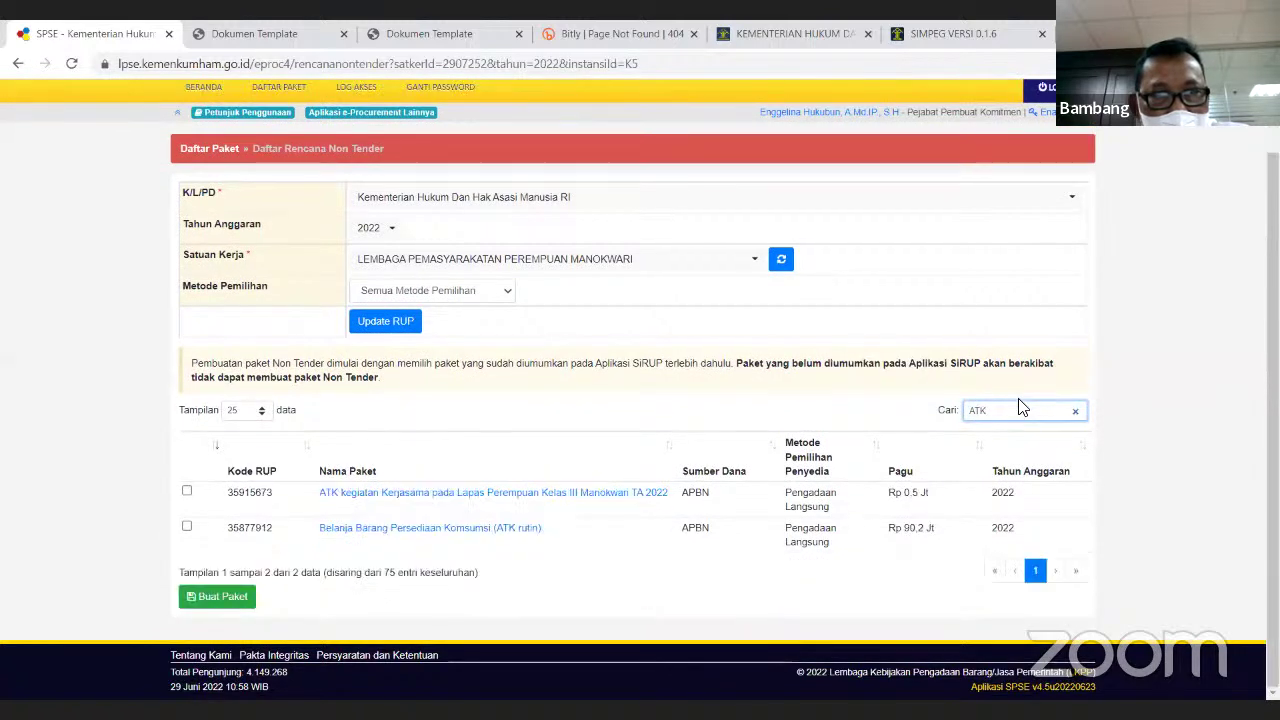
key(BackSpace)
key(BackSpace)
key(BackSpace)
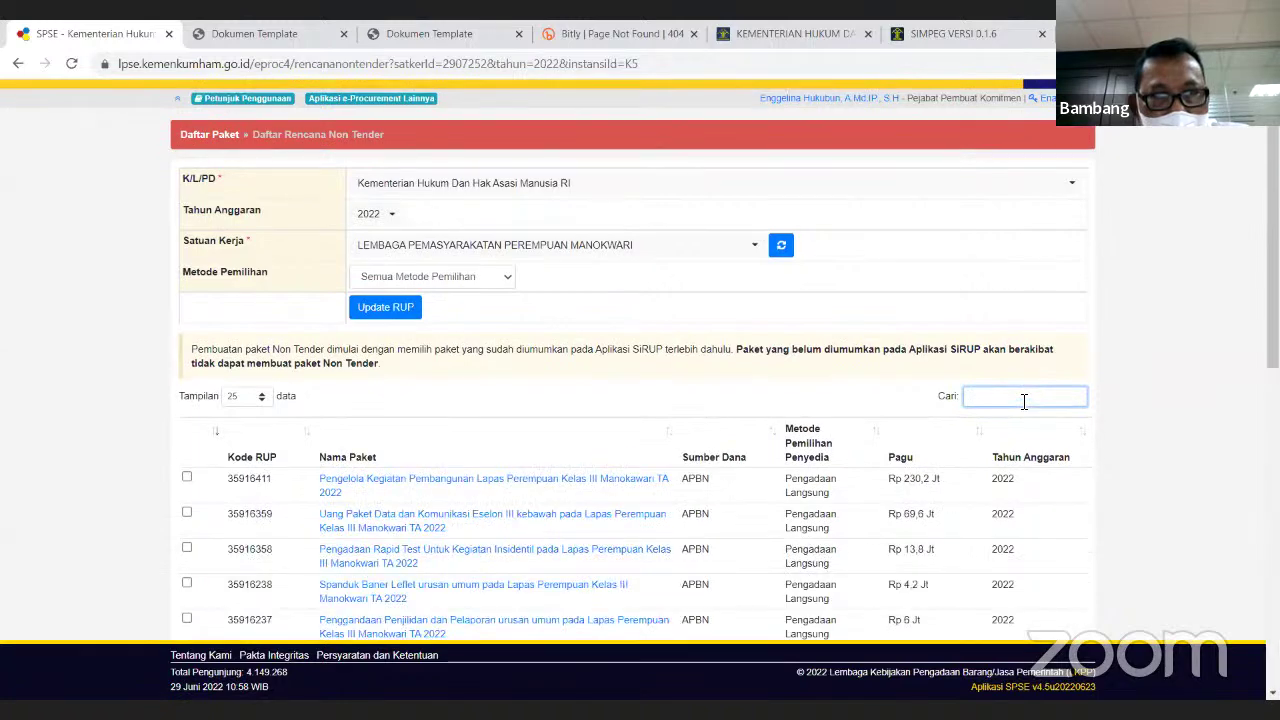
text(S)
key(BackSpace)
text(ATK)
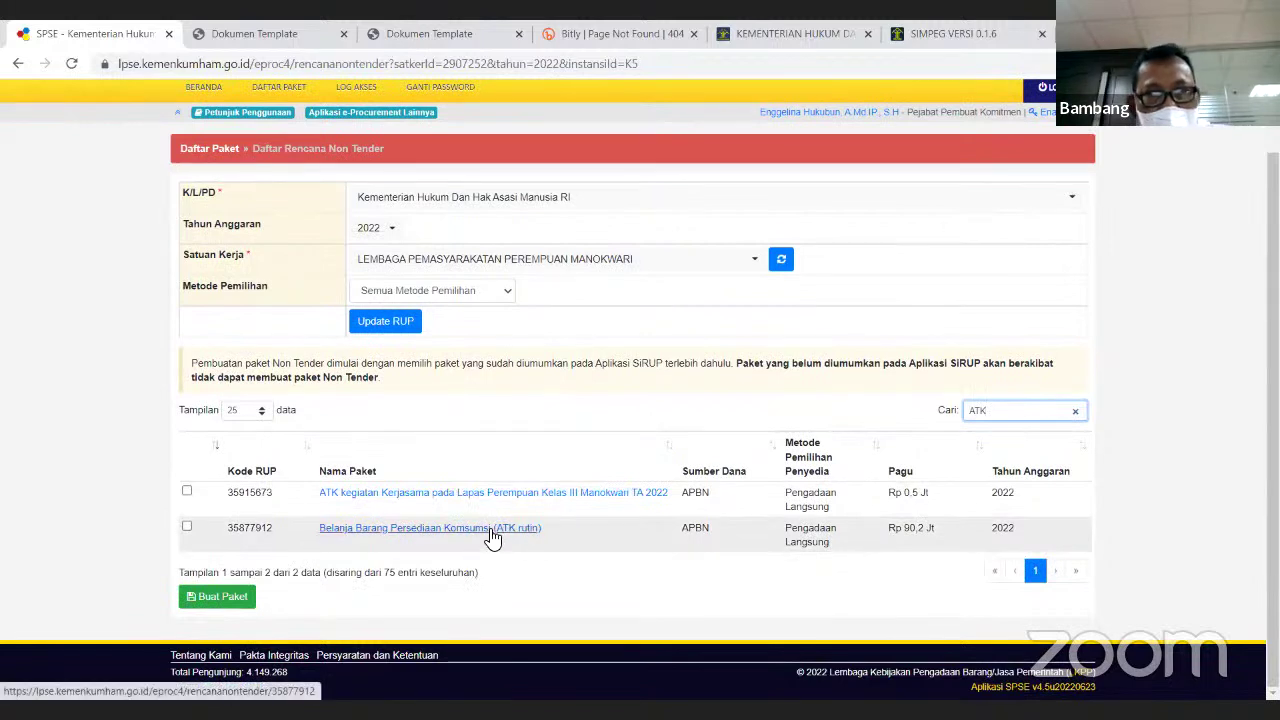
click(187, 526)
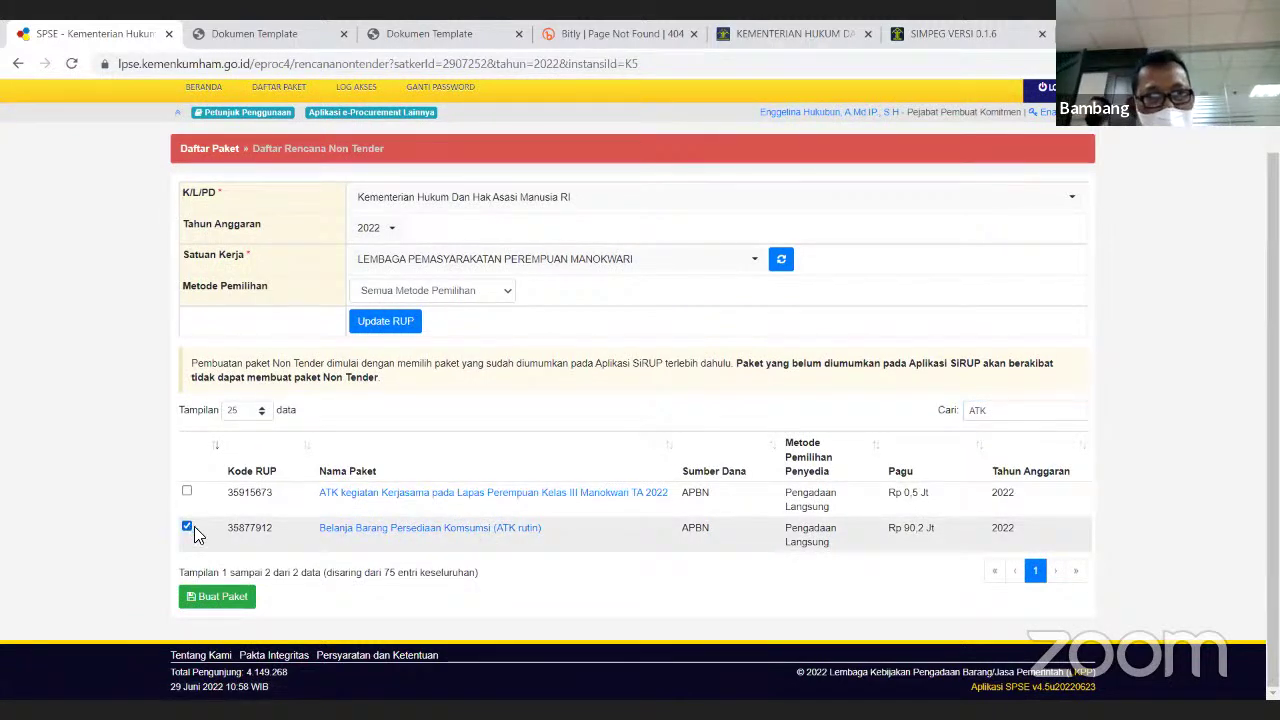
click(226, 598)
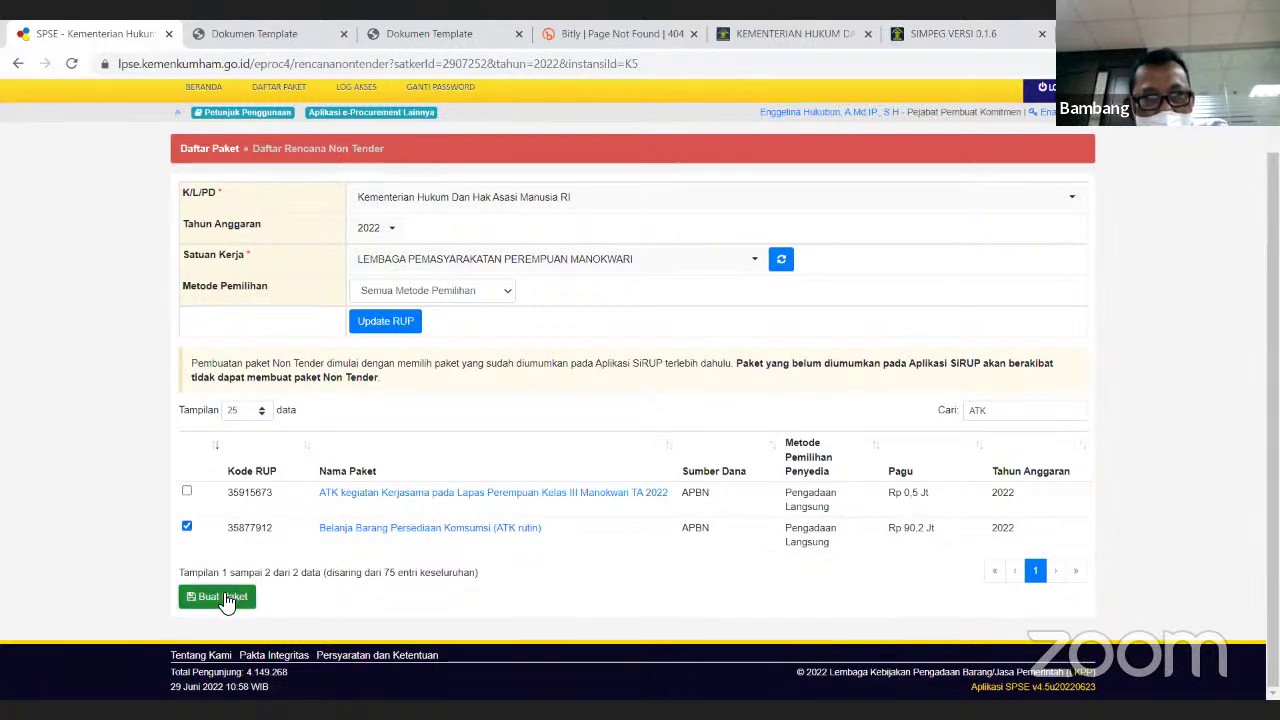
click(720, 160)
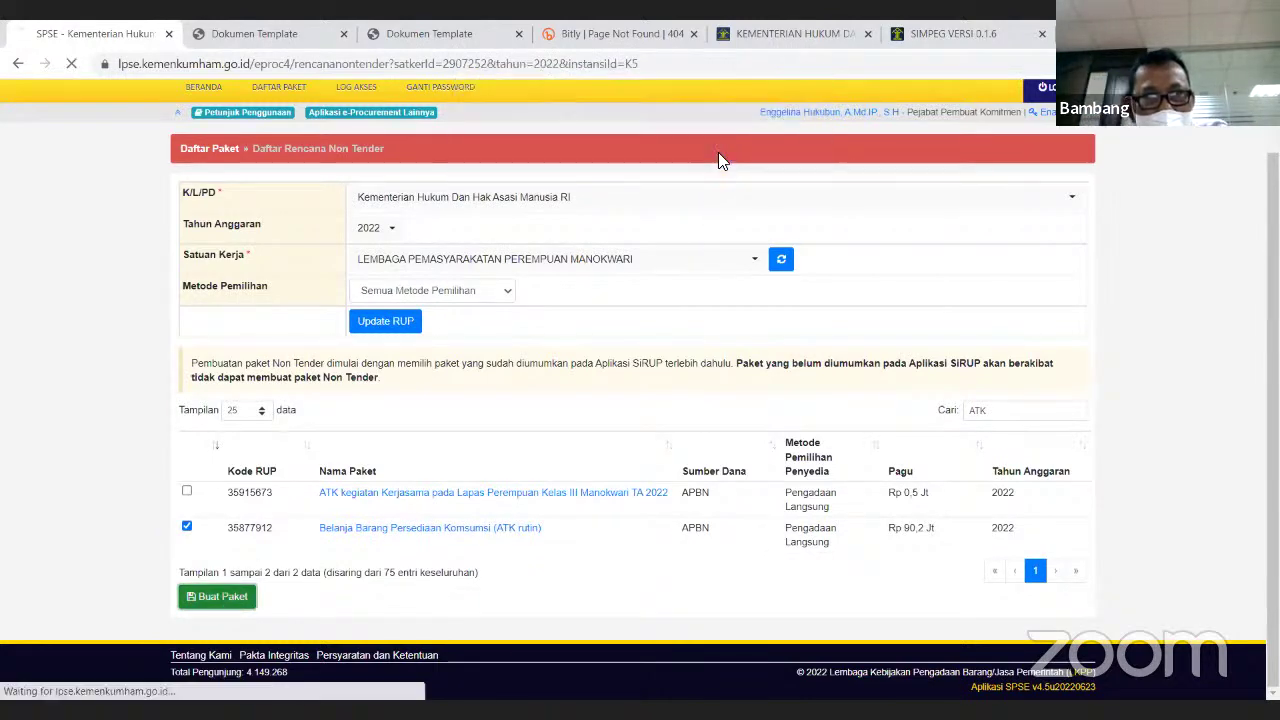
Review the Data Paket form with location Papua Barat, Manokwari (Kab.), Wasay, and continue
scroll(648, 315, down, 3)
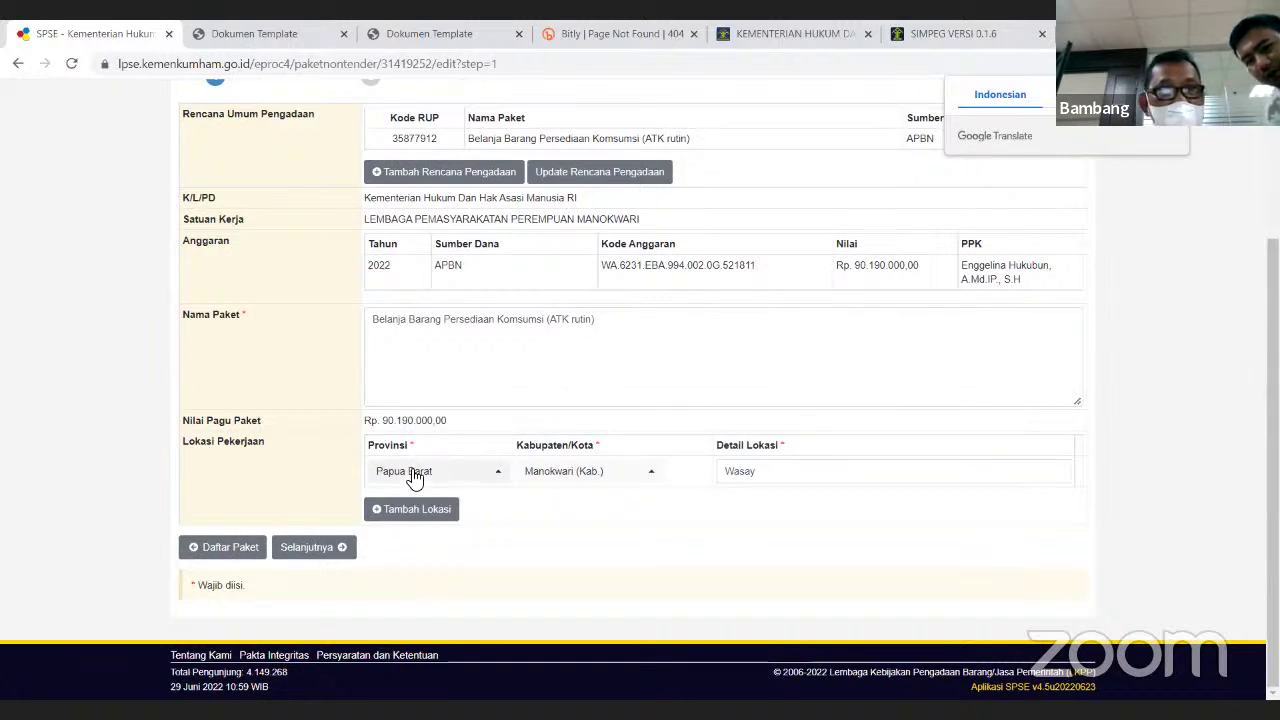
scroll(434, 572, up, 1)
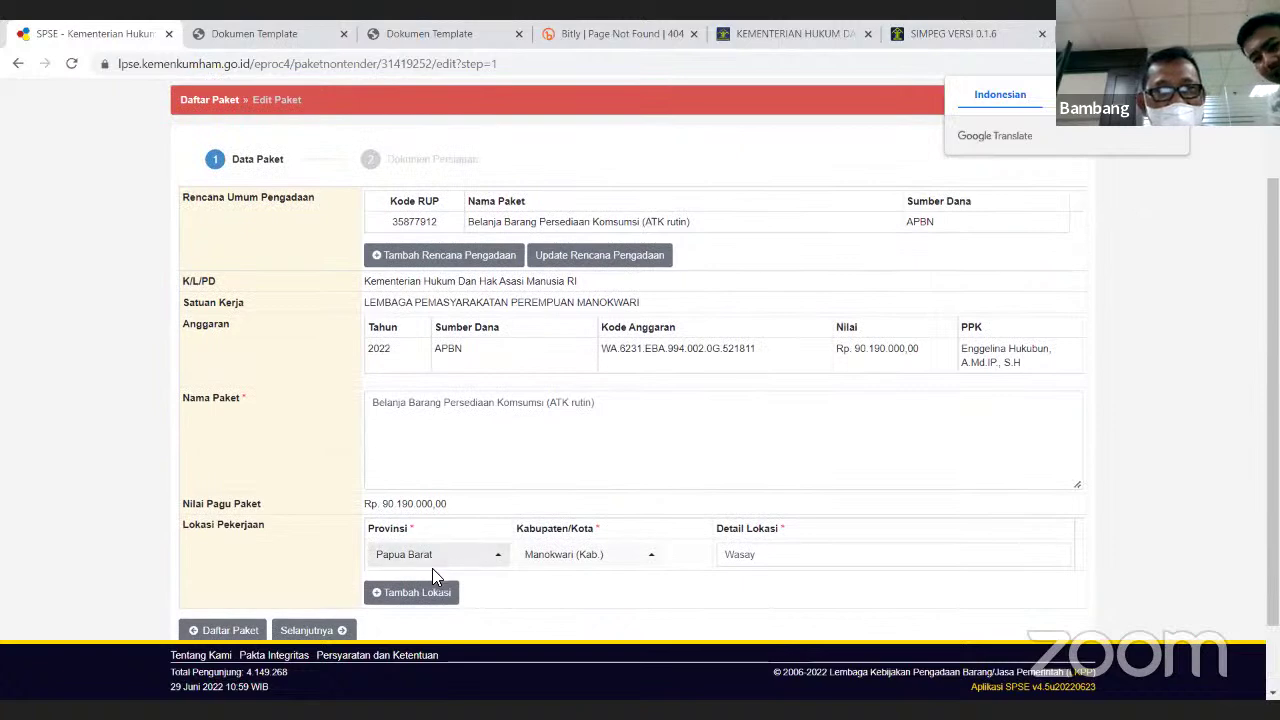
scroll(434, 572, down, 1)
scroll(434, 577, up, 2)
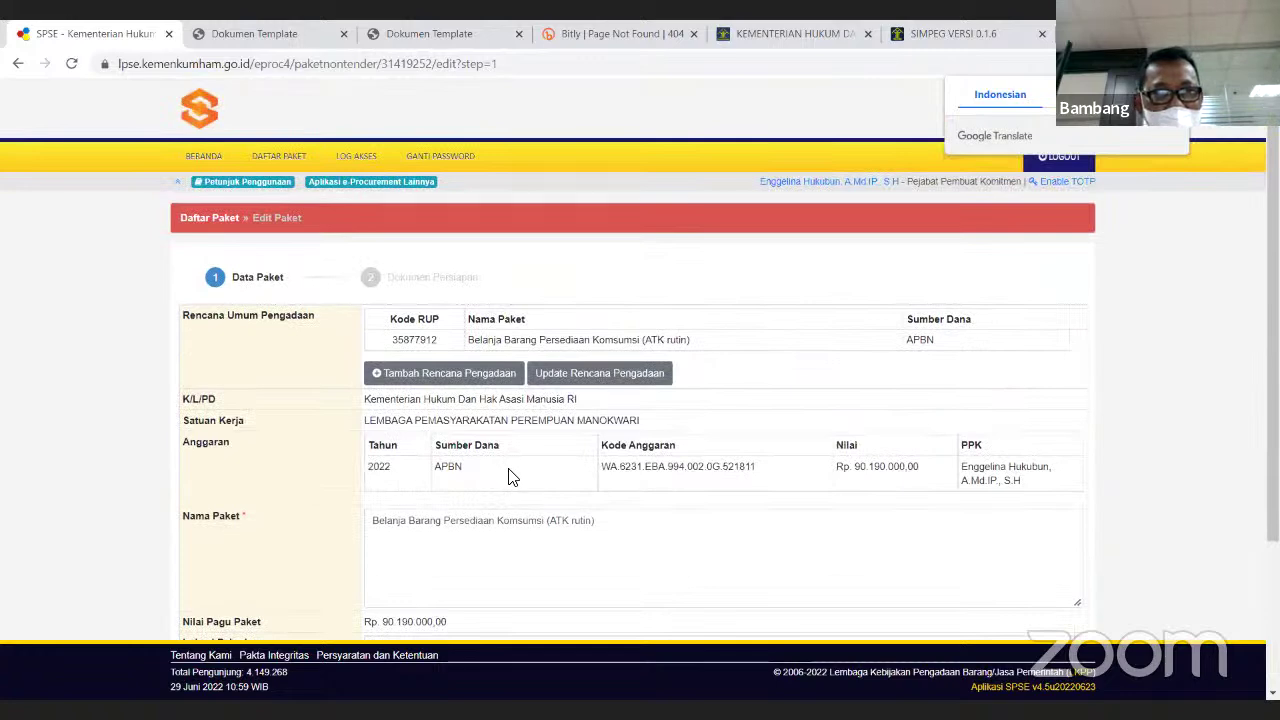
scroll(510, 475, down, 2)
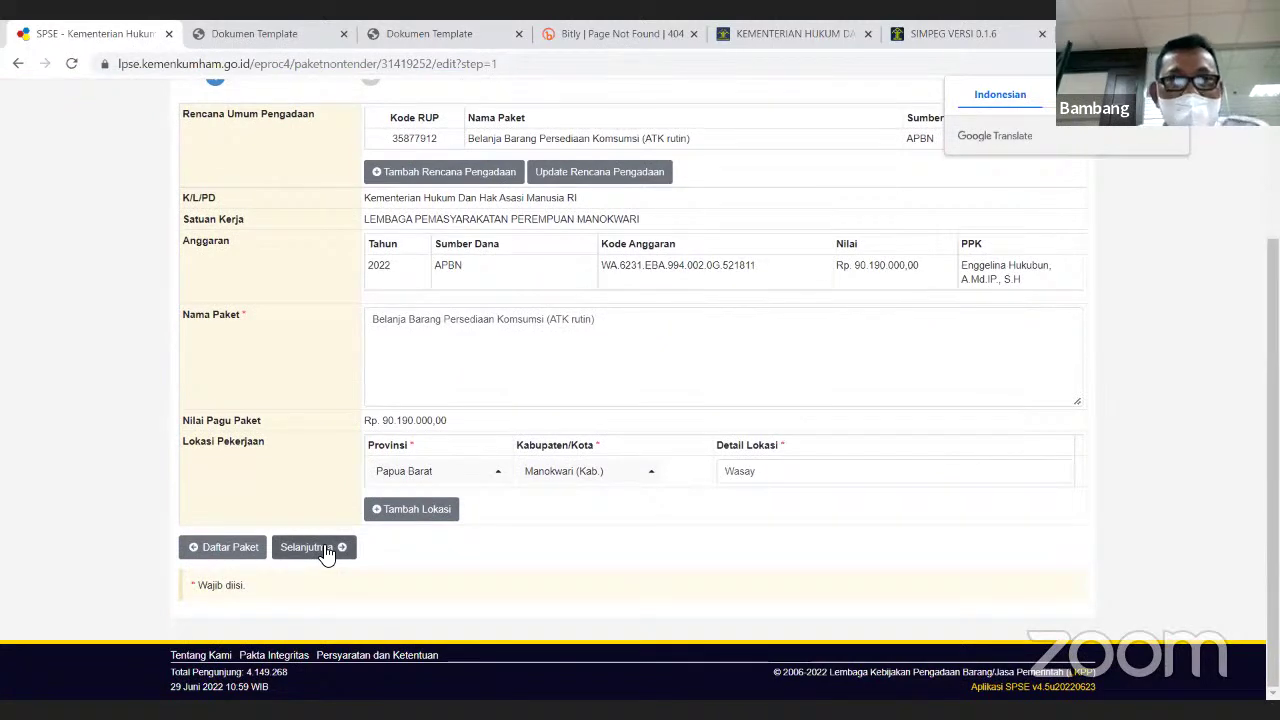
click(325, 548)
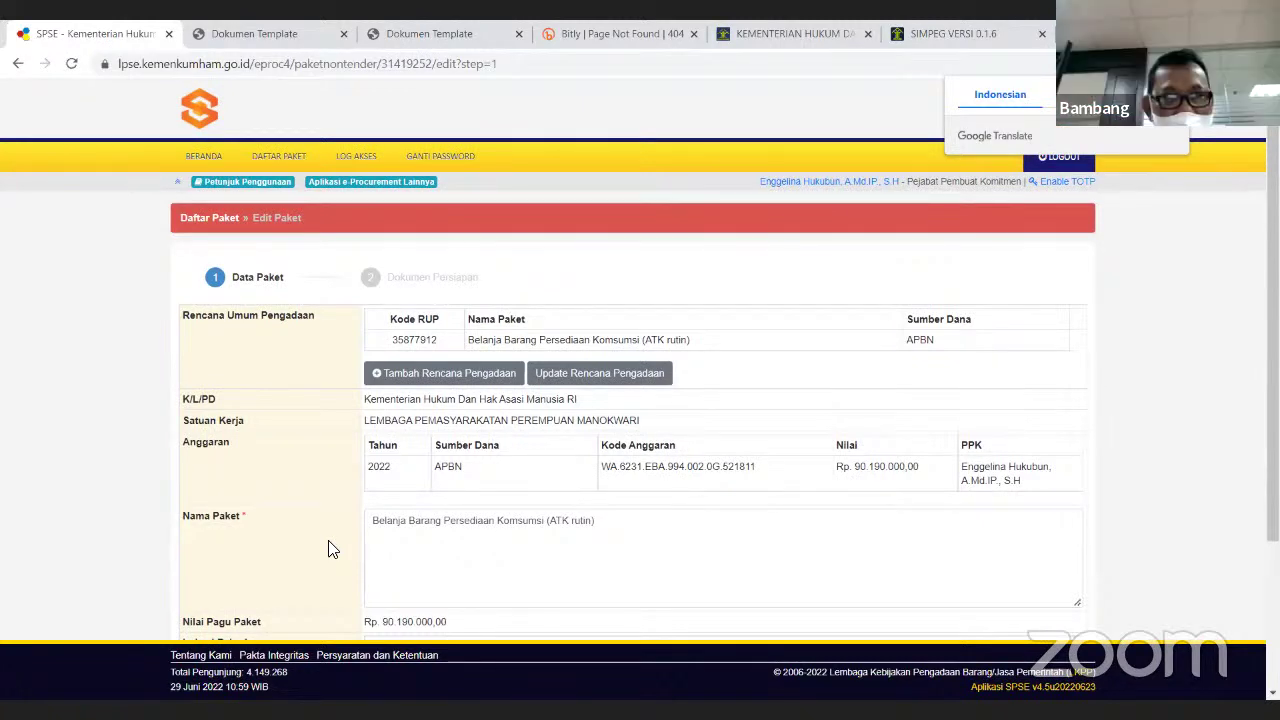
Advance the package to the Dokumen Persiapan step
scroll(297, 399, down, 2)
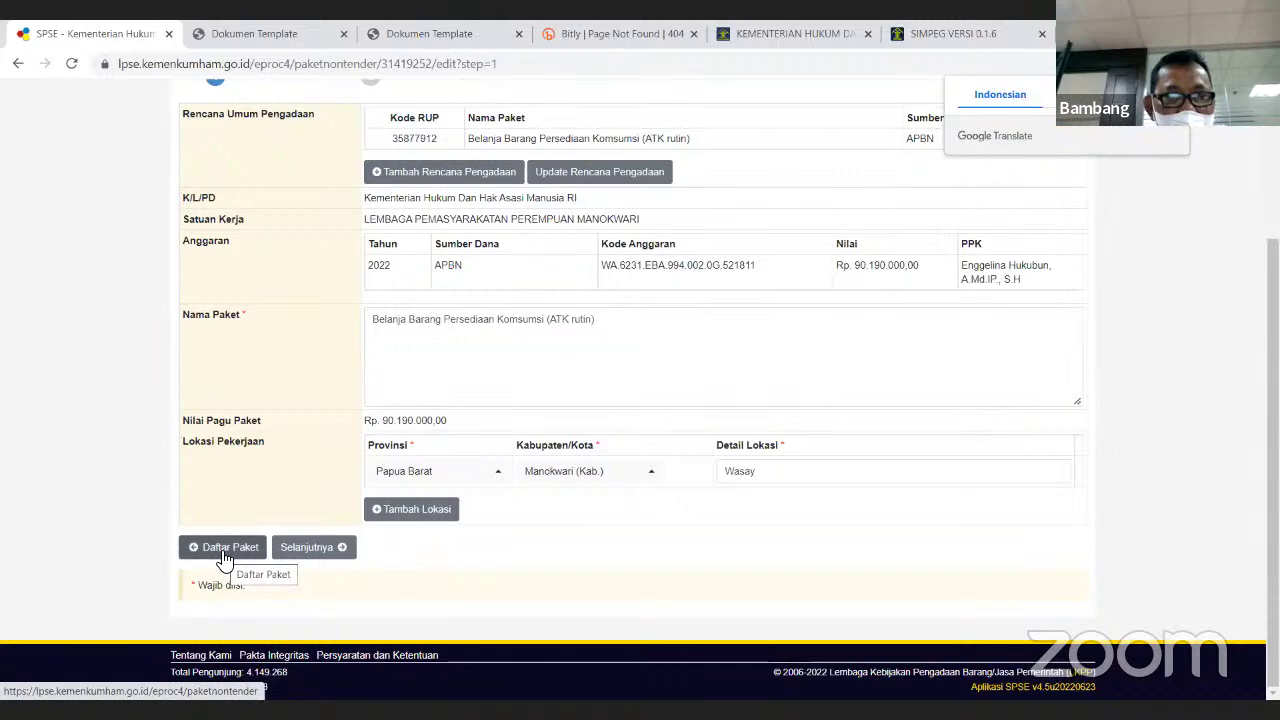
scroll(224, 560, up, 3)
scroll(224, 560, down, 3)
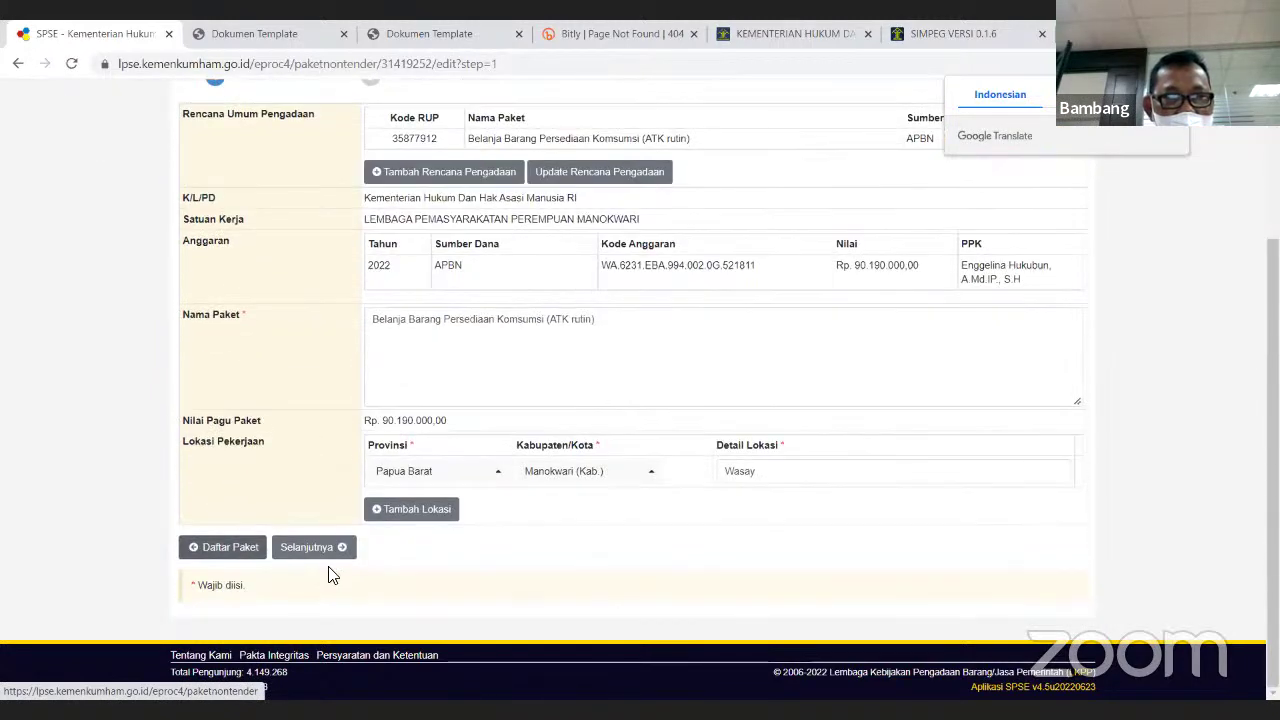
click(312, 549)
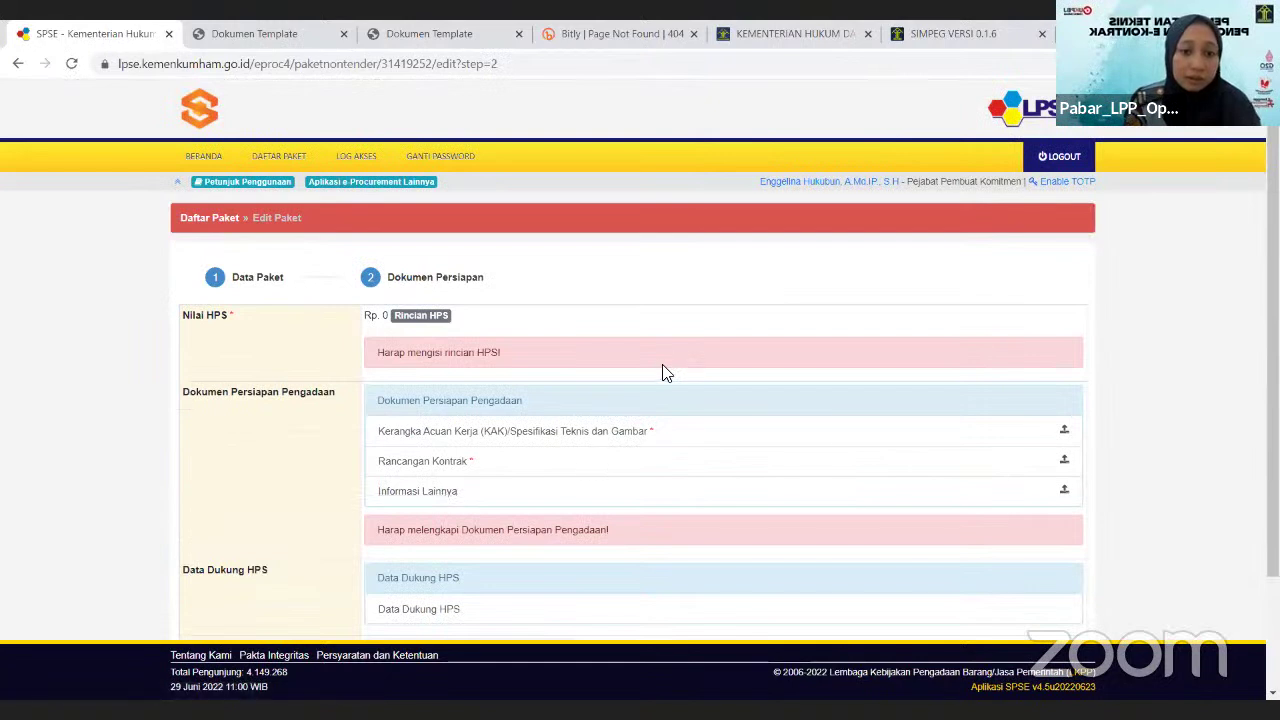
Return to the package data step to check the 90.190.000 budget, then move forward again
scroll(665, 373, down, 2)
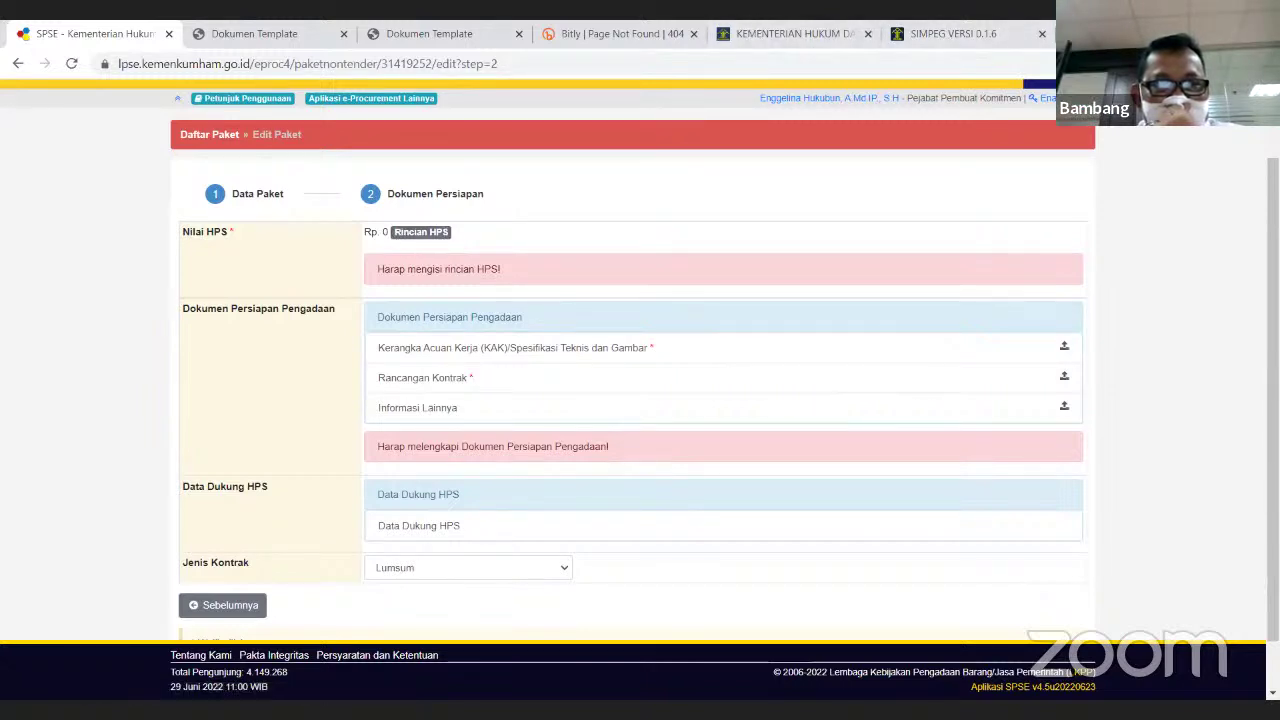
click(222, 607)
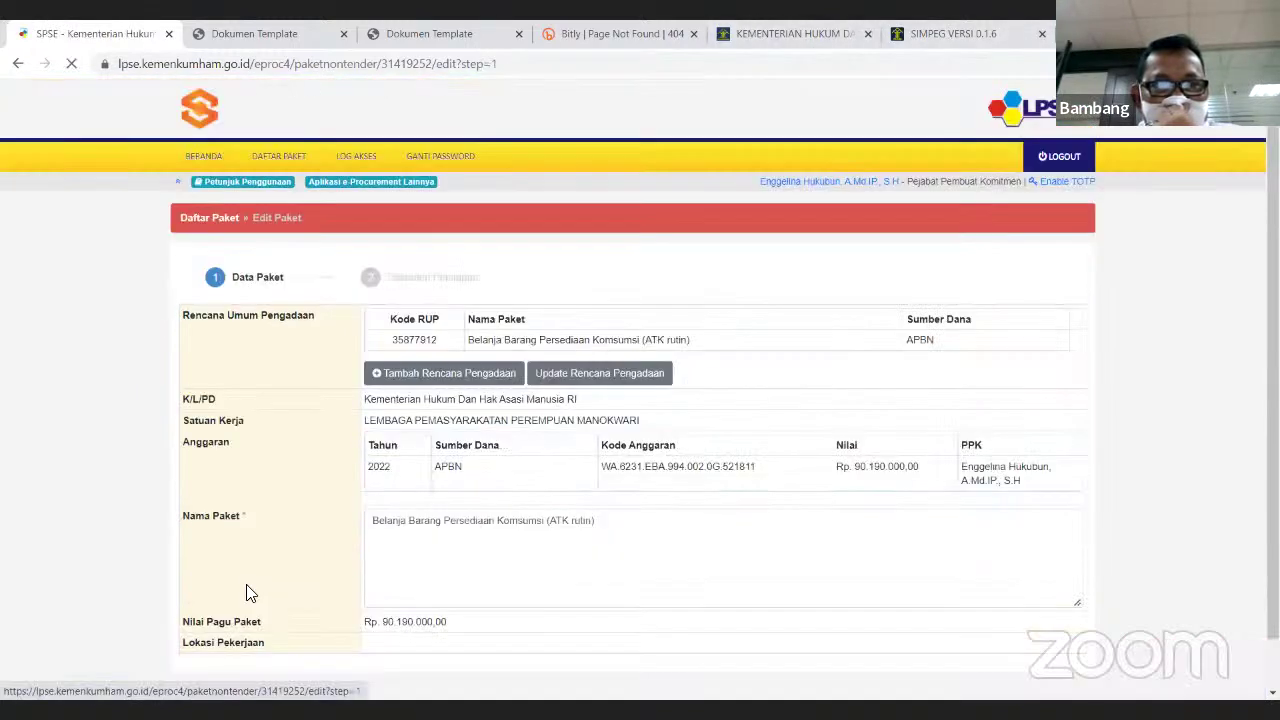
mouse_move(854, 473)
mouse_down()
mouse_move(918, 467)
mouse_move(856, 467)
mouse_up()
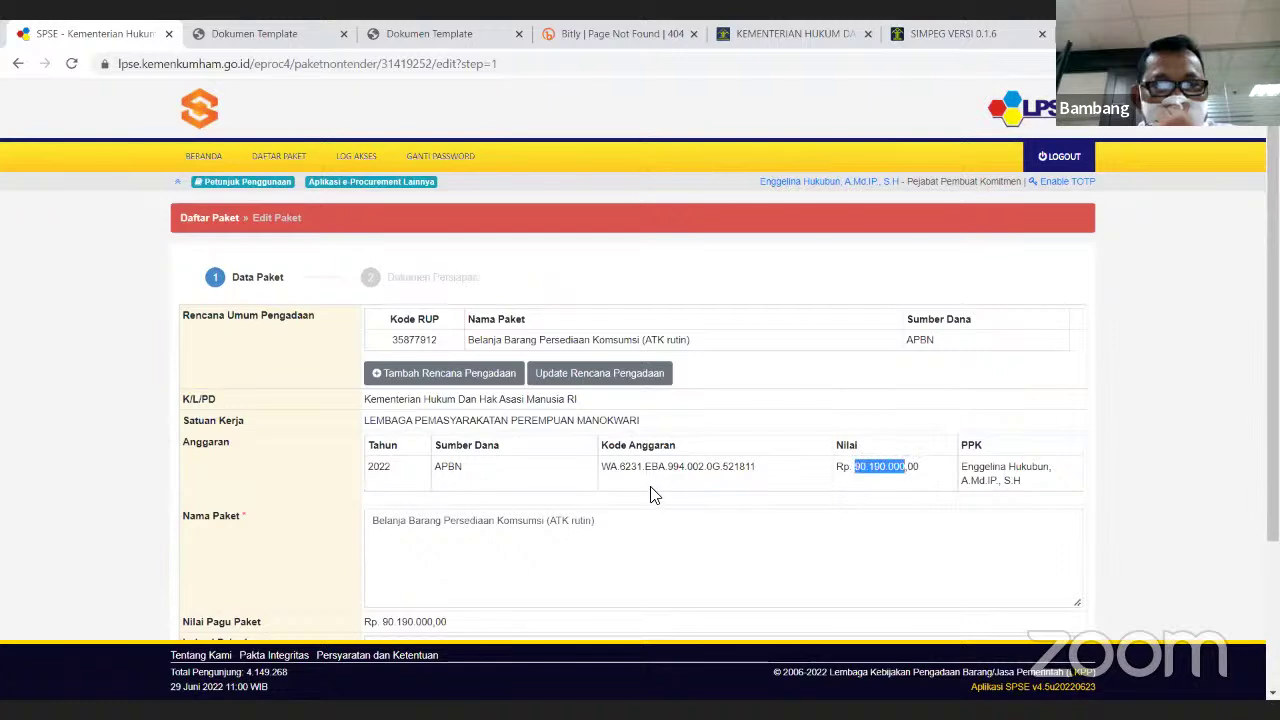
scroll(620, 495, down, 3)
click(314, 547)
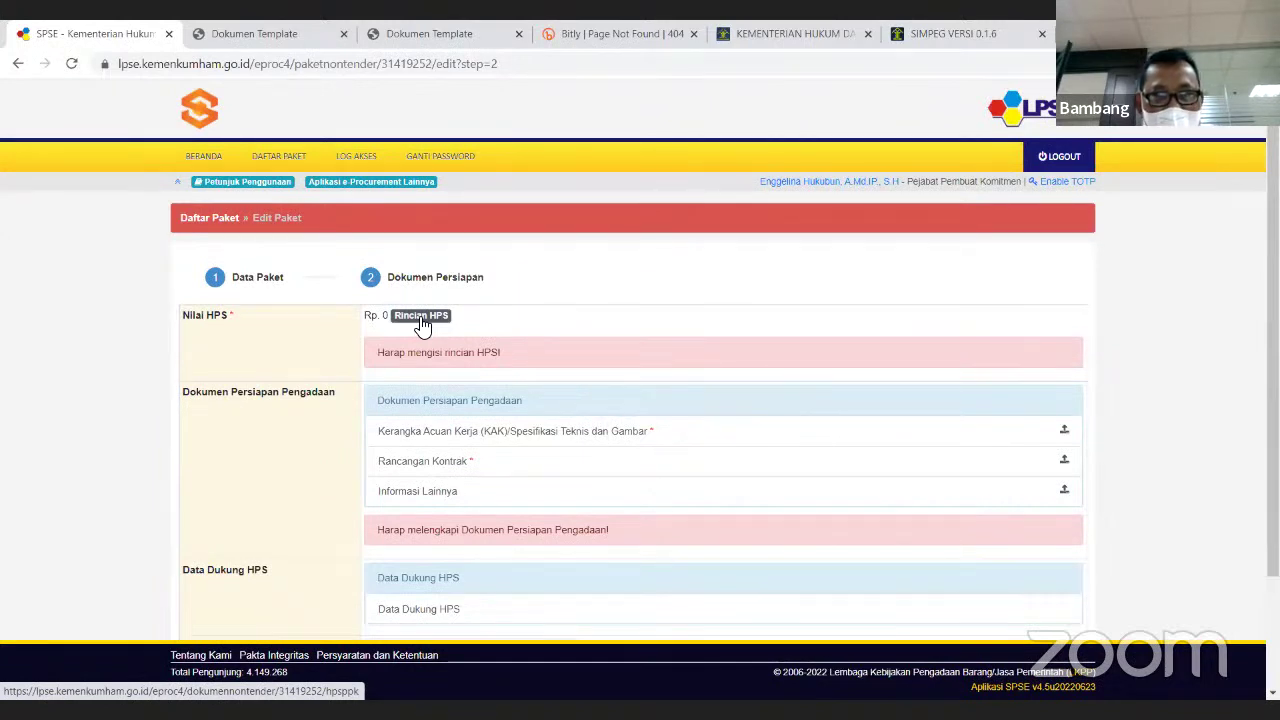
Go back to the package data step and return to the Non Tender package list
scroll(421, 320, down, 1)
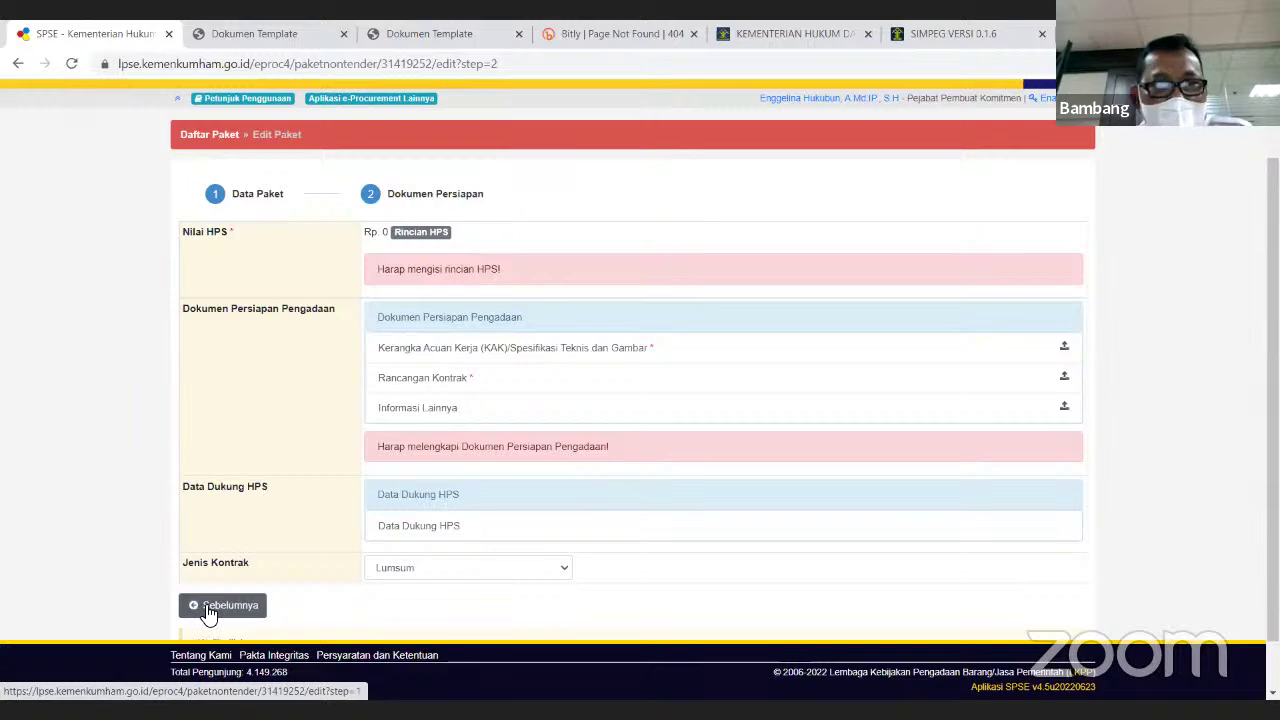
click(207, 610)
scroll(572, 520, down, 2)
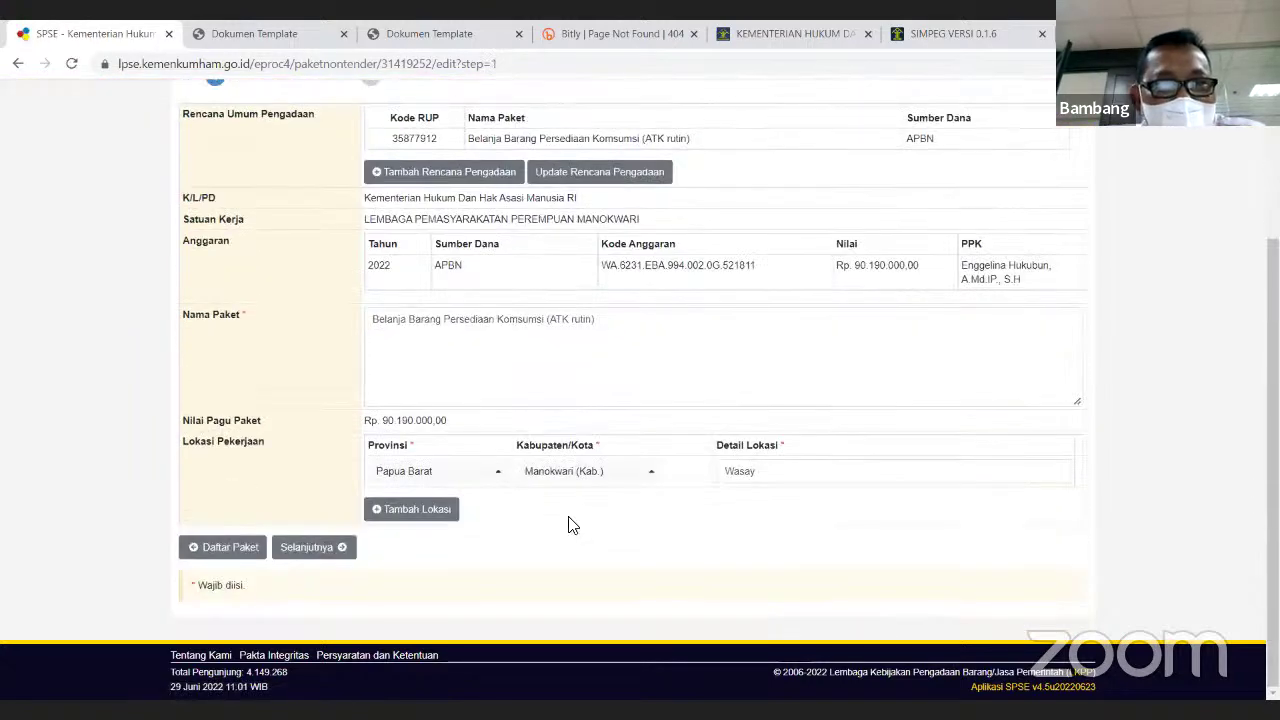
click(216, 548)
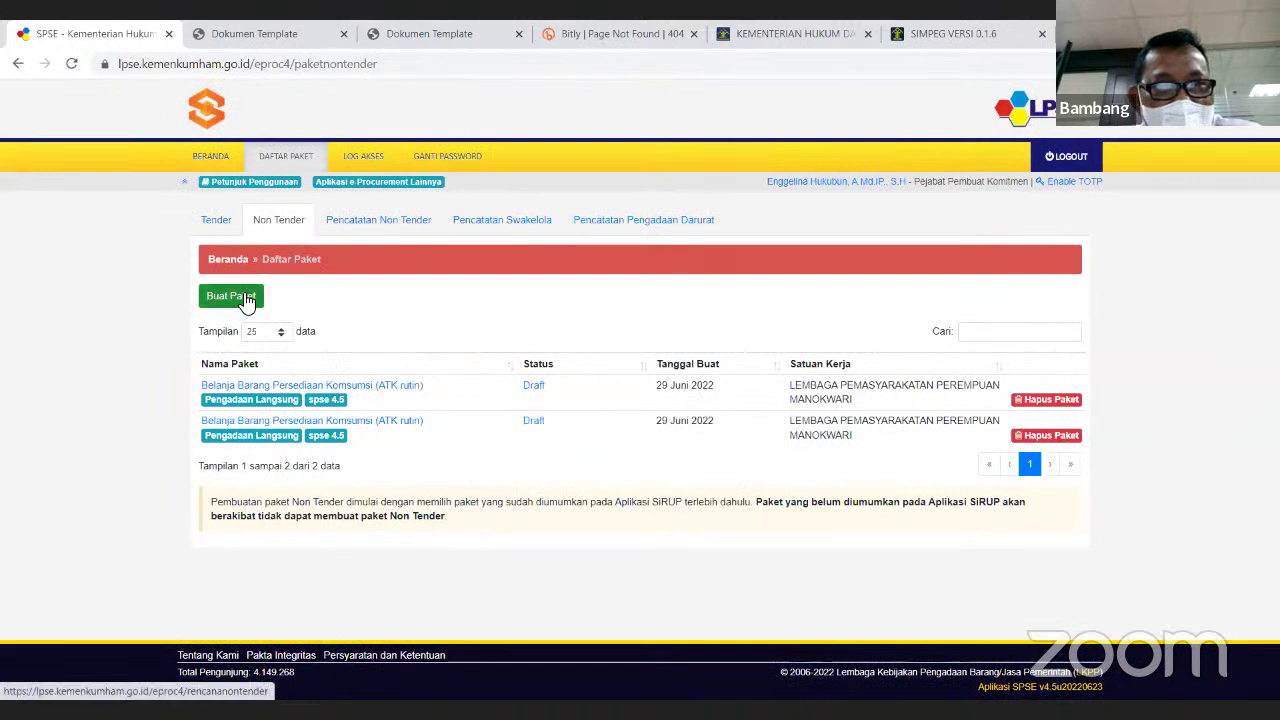
Start a Pencatatan Non Tender package for Kementerian Hukum Dan HAM, Lembaga Pemasyarakatan Perempuan Manokwari
click(379, 221)
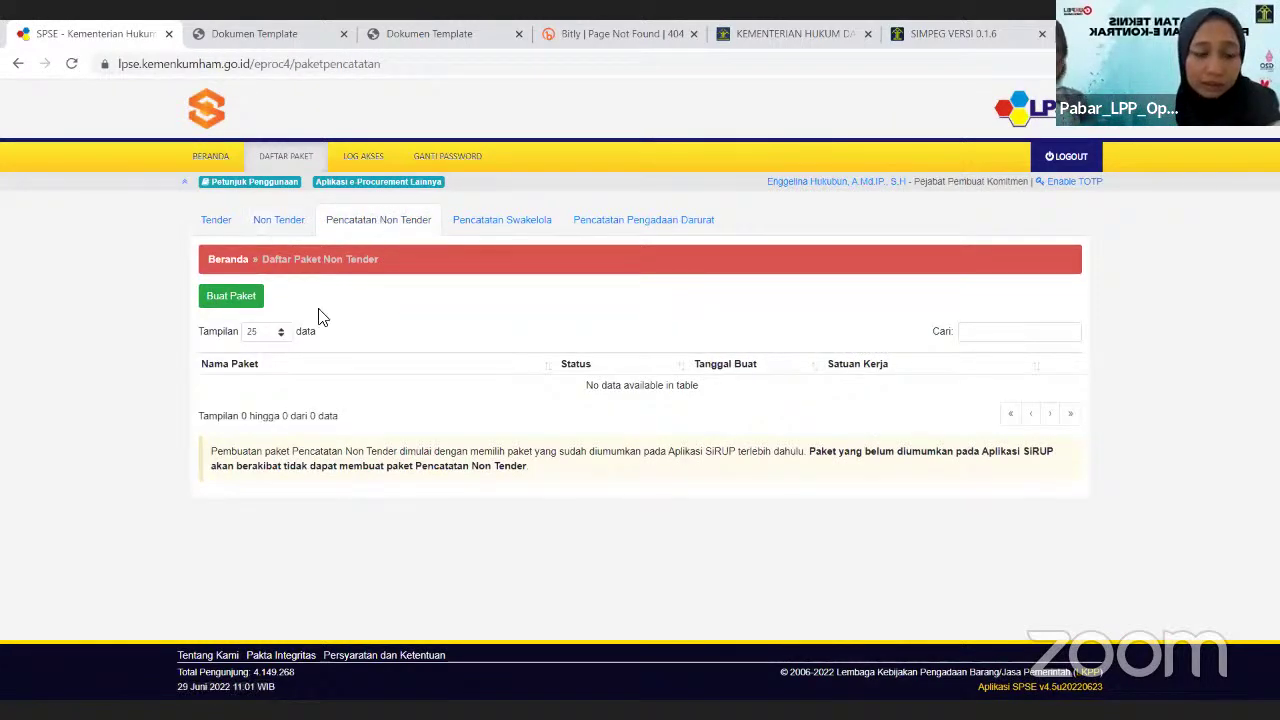
click(248, 300)
click(472, 274)
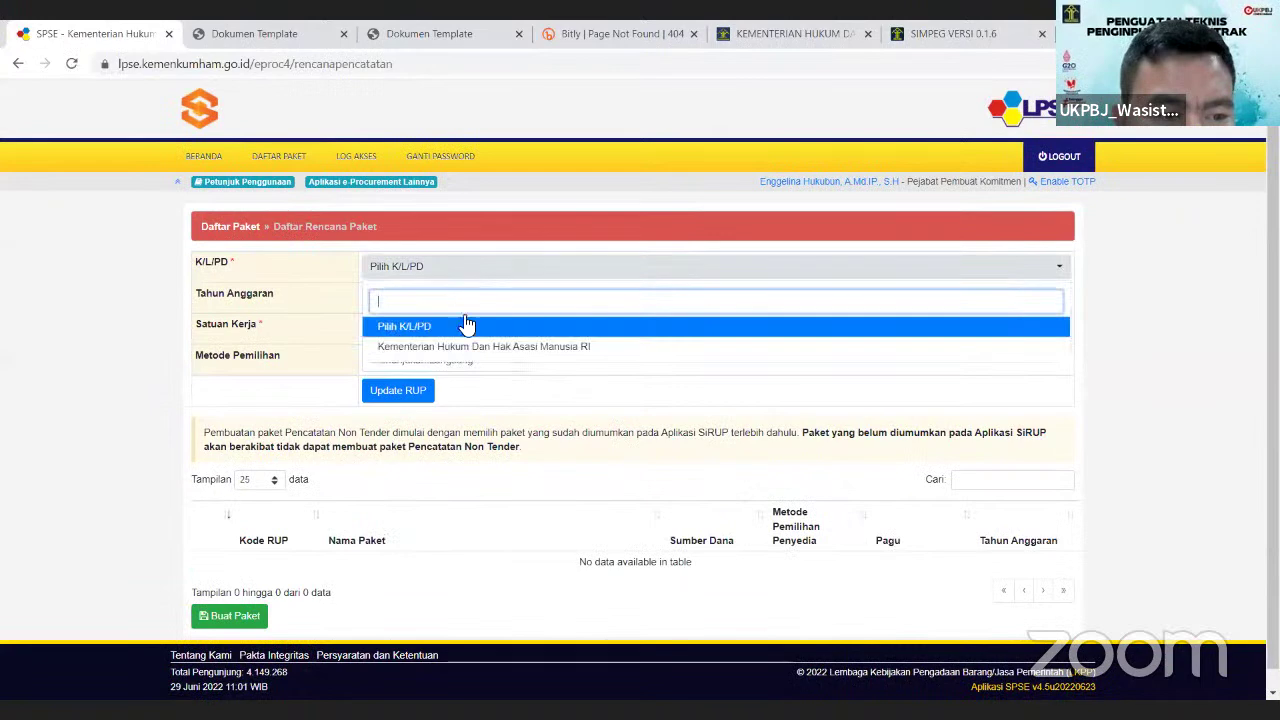
click(470, 346)
click(450, 336)
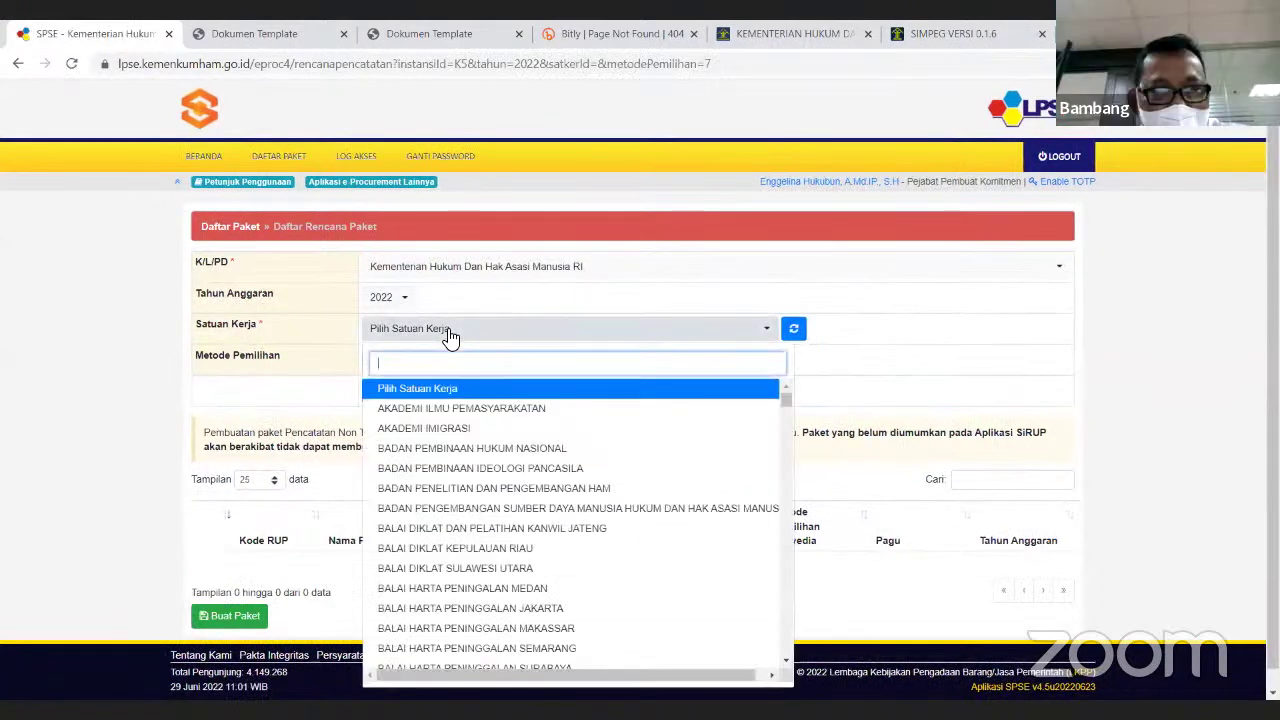
text(MANOK)
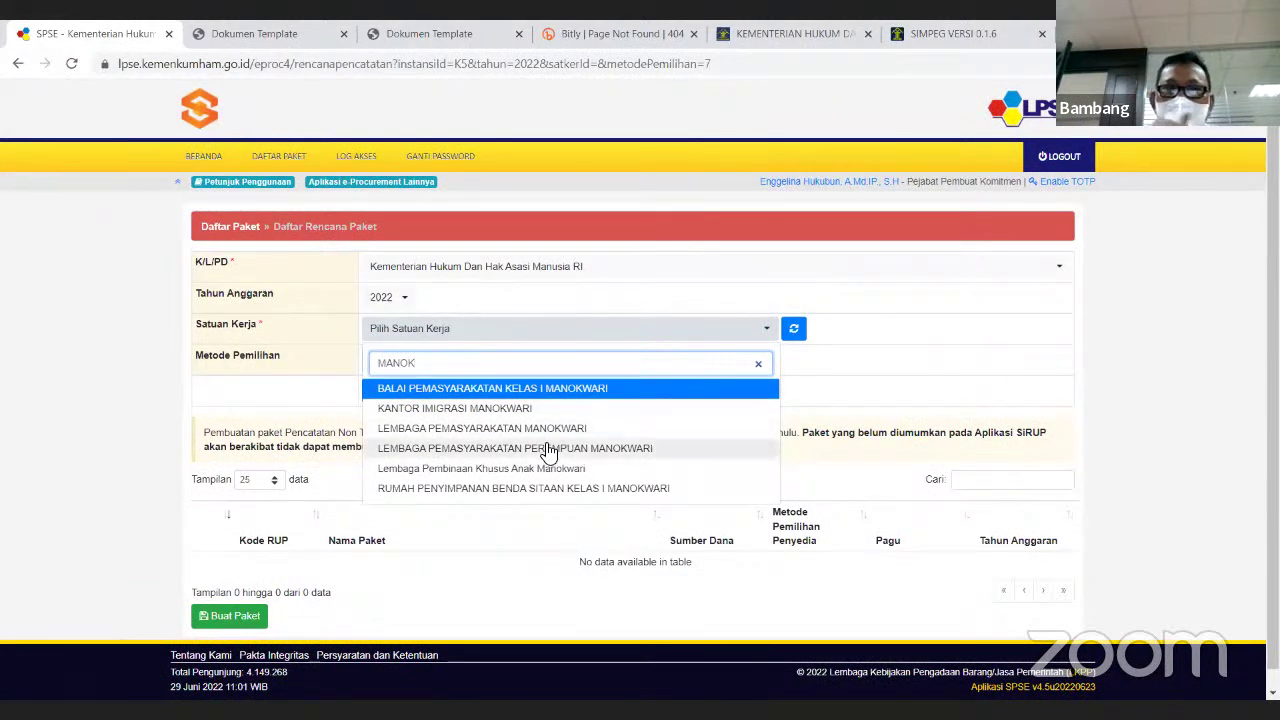
click(551, 448)
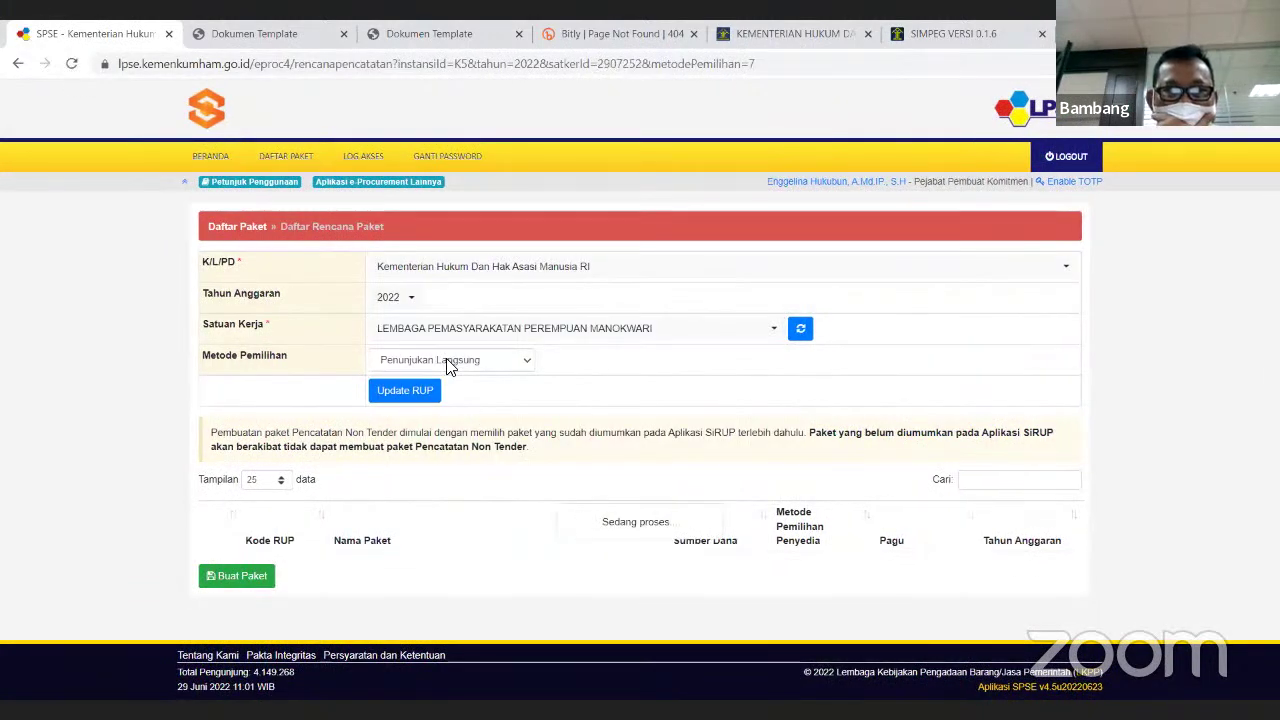
Use Pengadaan Langsung, search the ATK plans, and create a package from plan 35877912
click(449, 365)
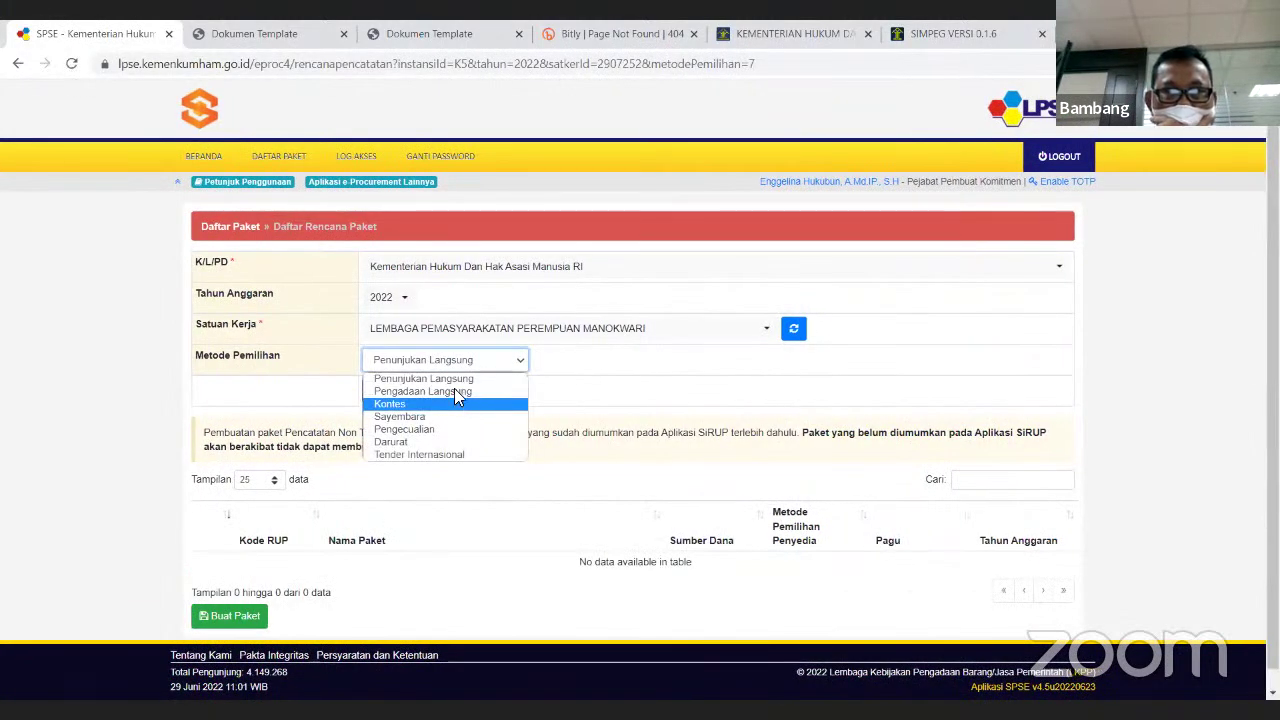
click(458, 391)
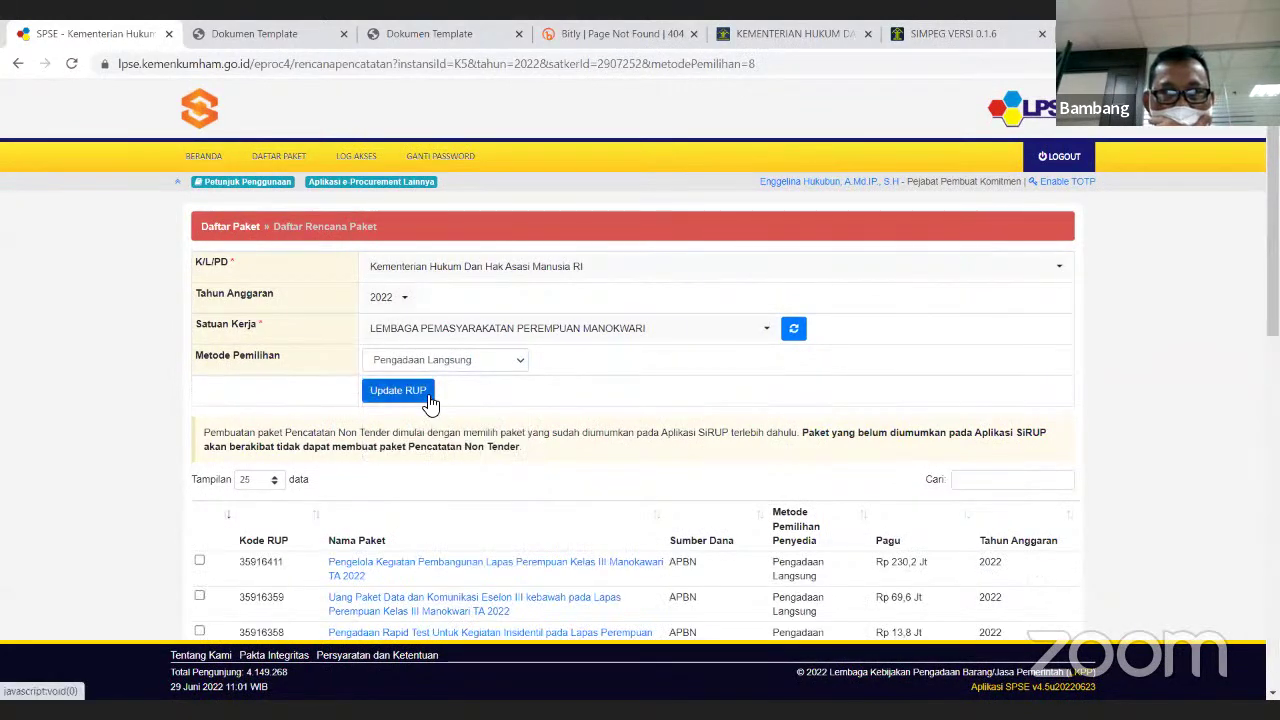
click(428, 397)
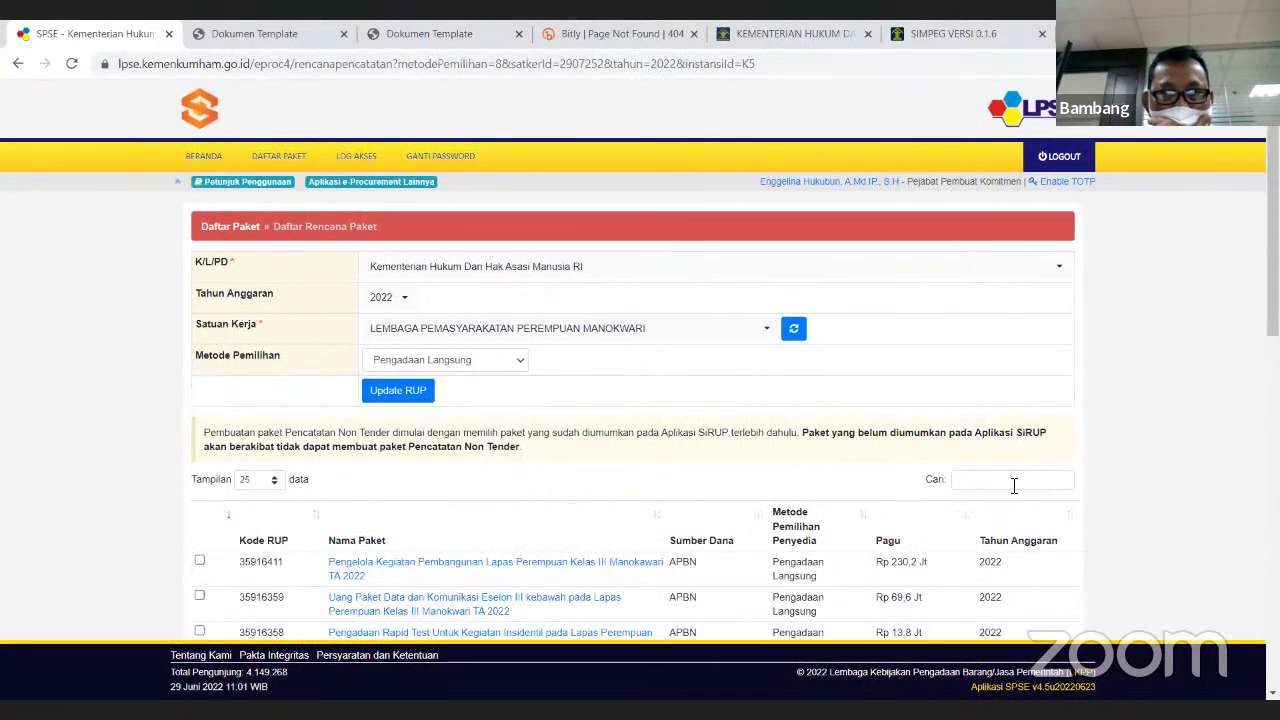
click(1010, 481)
text(4l)
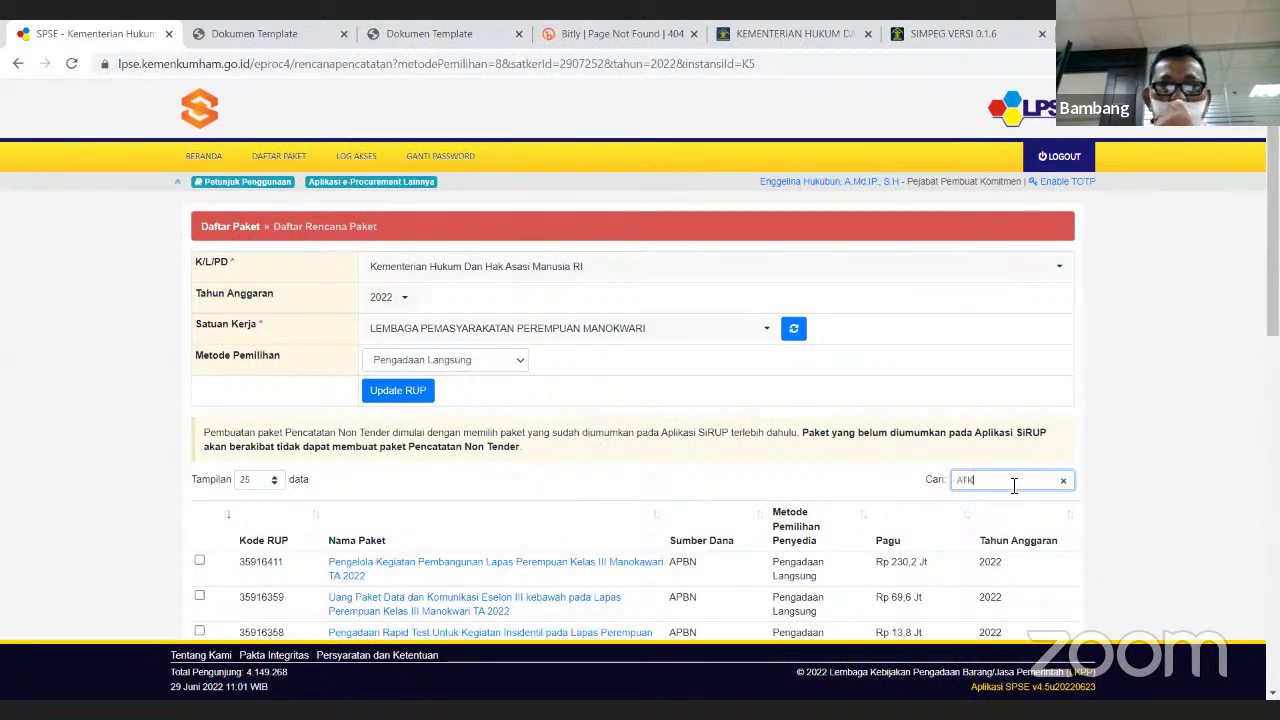
text(K)
scroll(900, 472, down, 1)
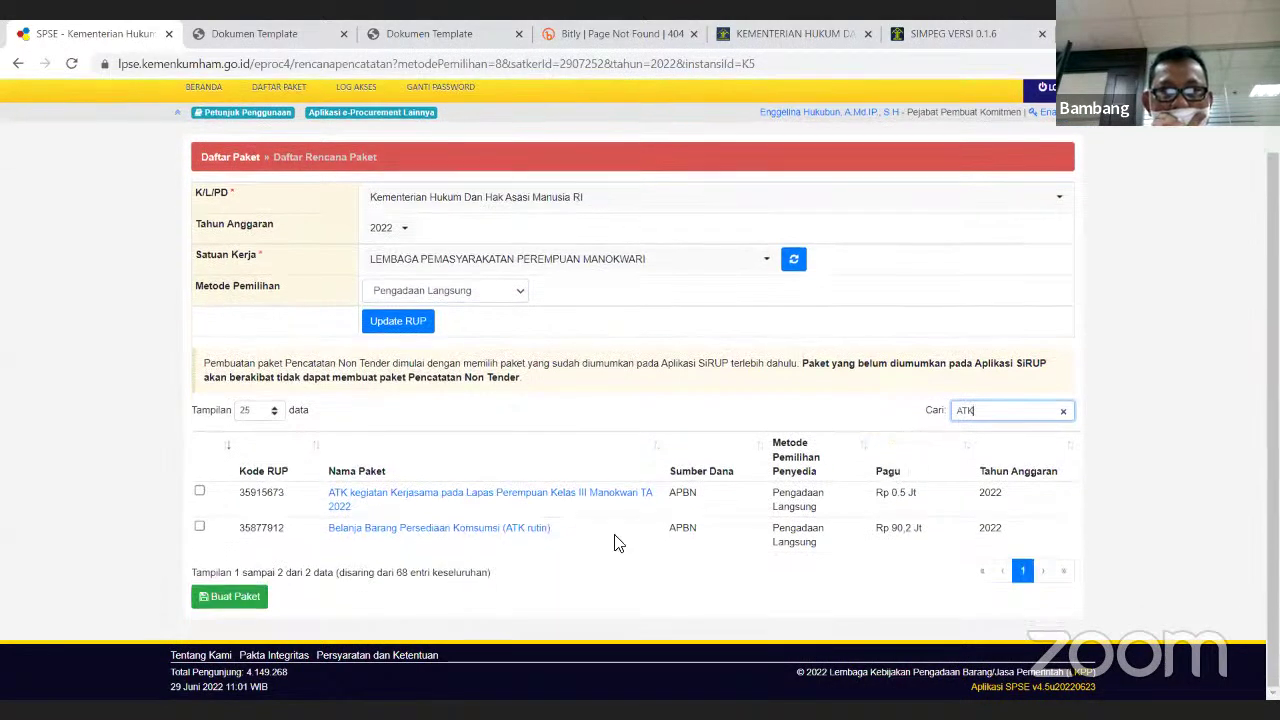
click(199, 526)
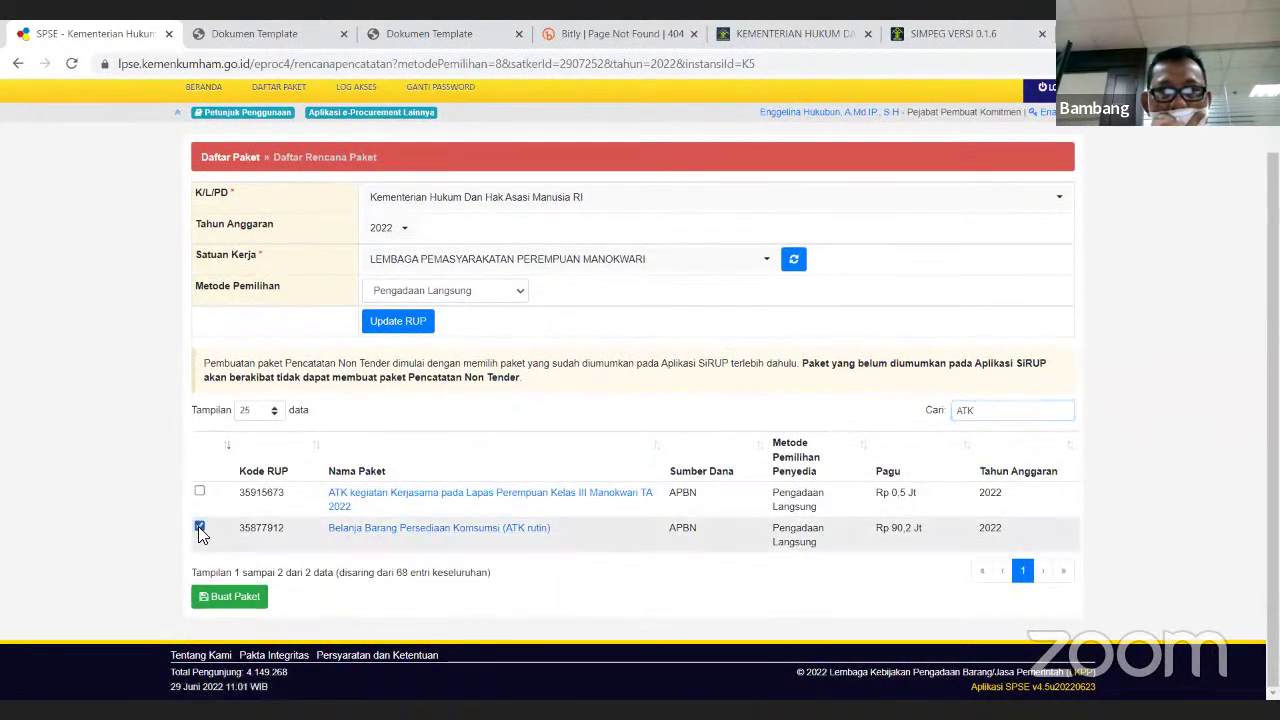
click(224, 600)
Confirm creation and save the ATK rutin record package, pagu Rp 90.190.000,00, located in Manokwari, Papua Barat
click(722, 156)
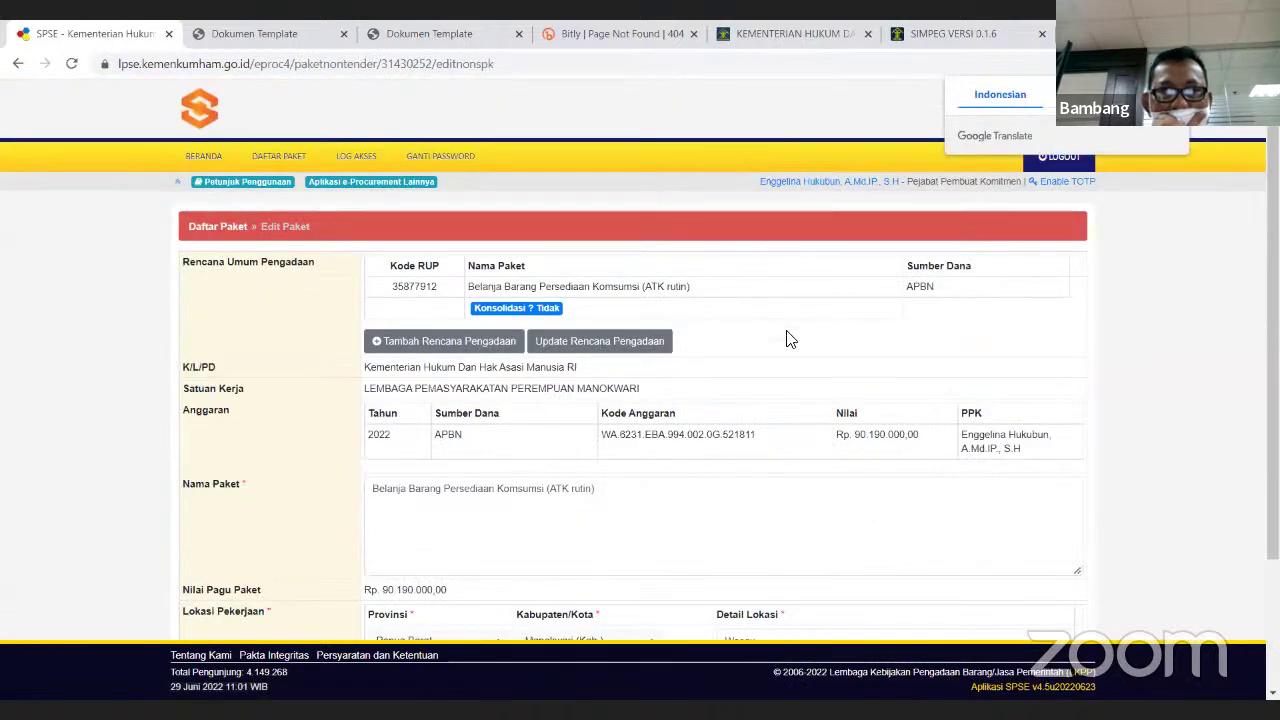
scroll(795, 325, down, 1)
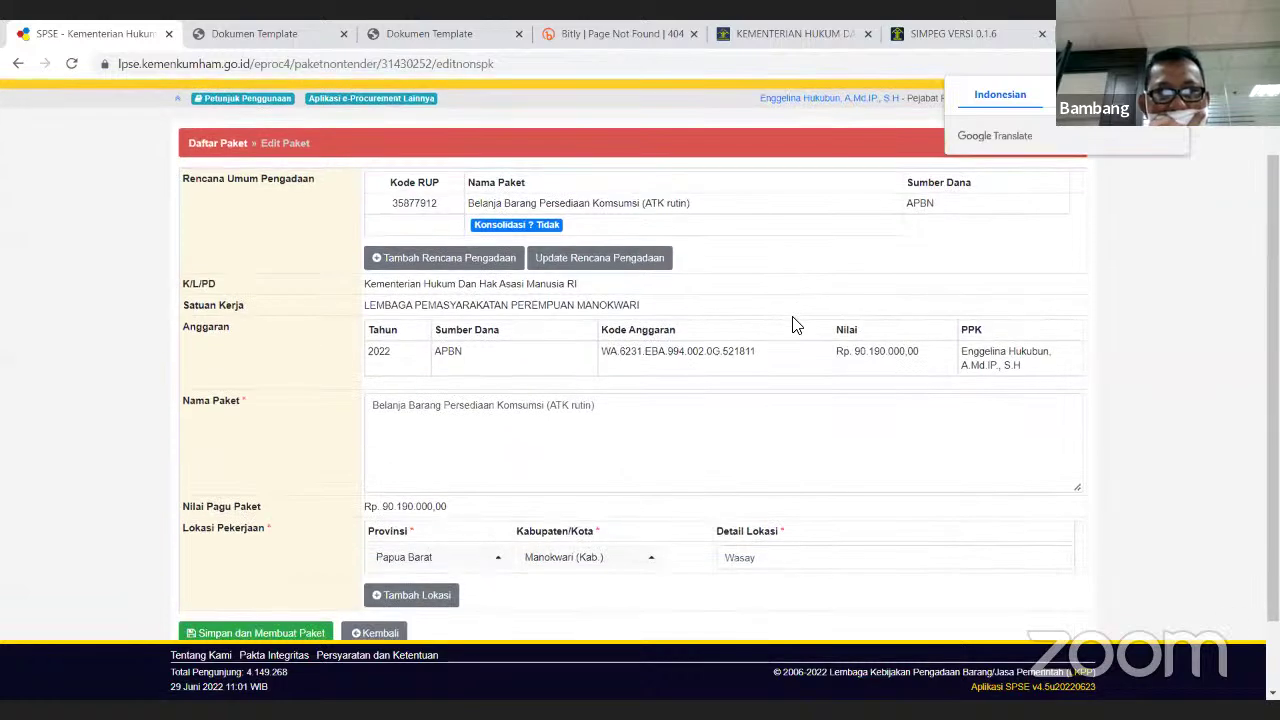
click(548, 228)
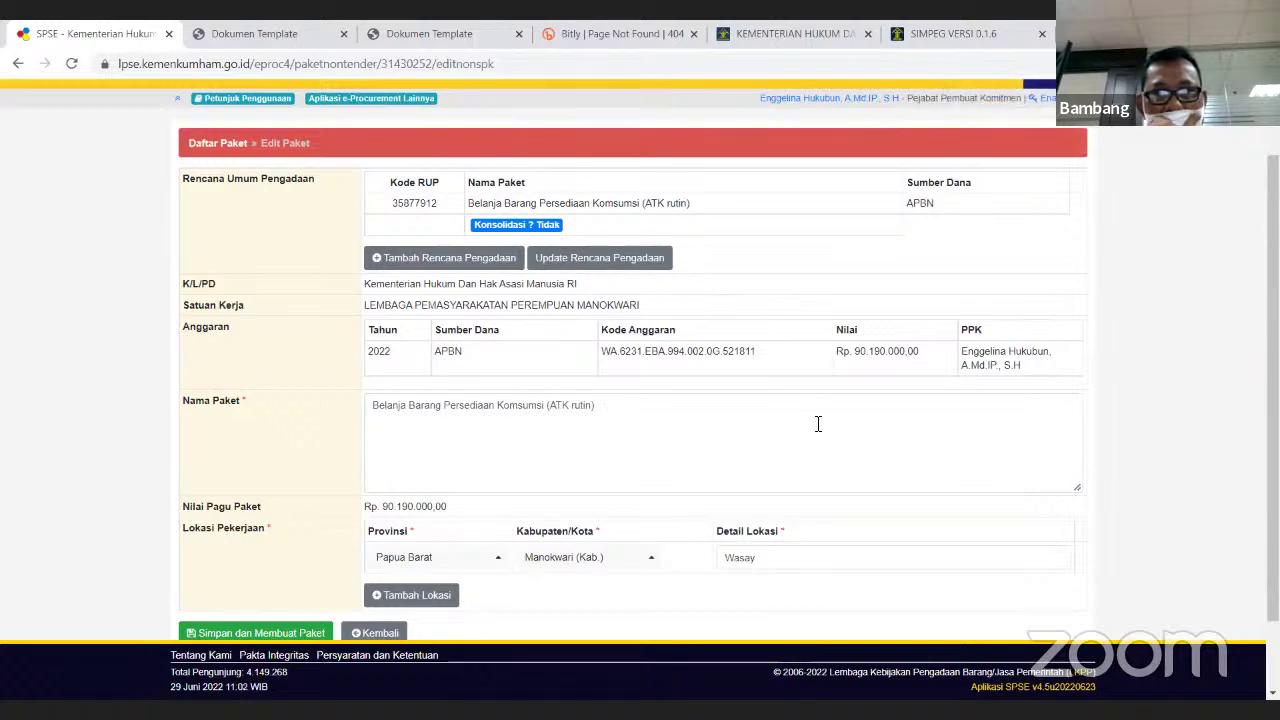
scroll(818, 424, down, 2)
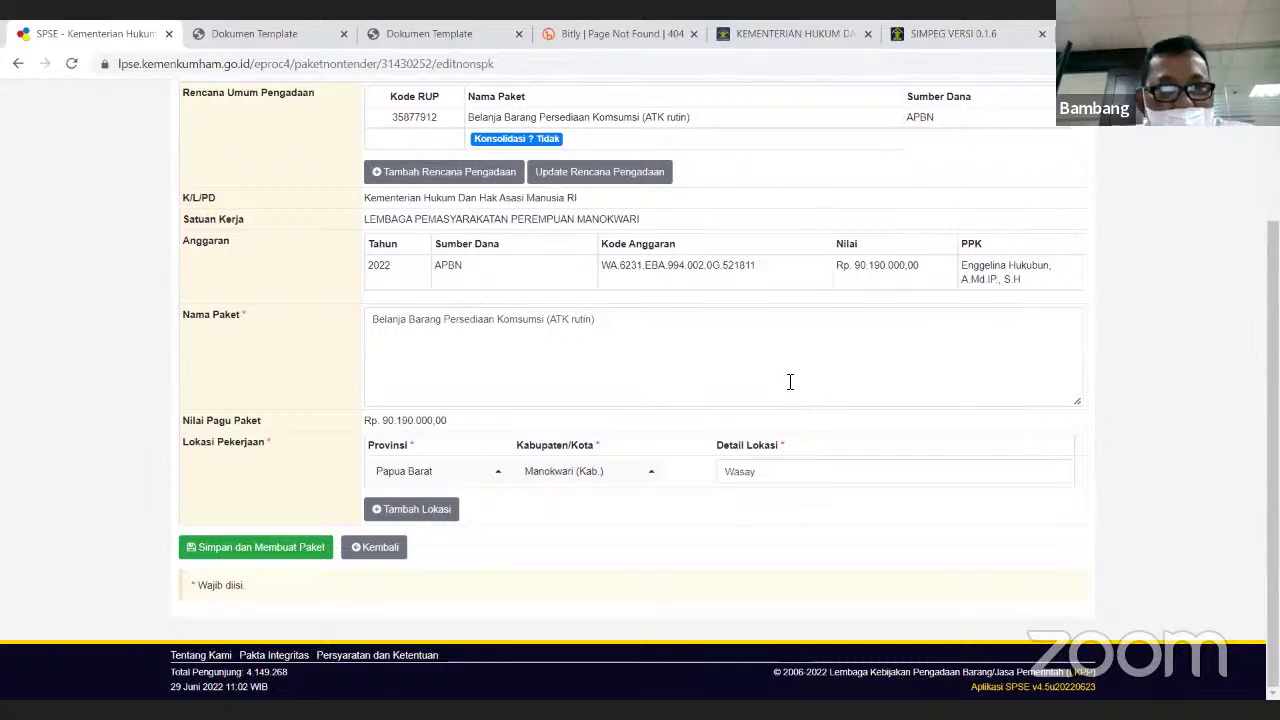
scroll(788, 383, up, 2)
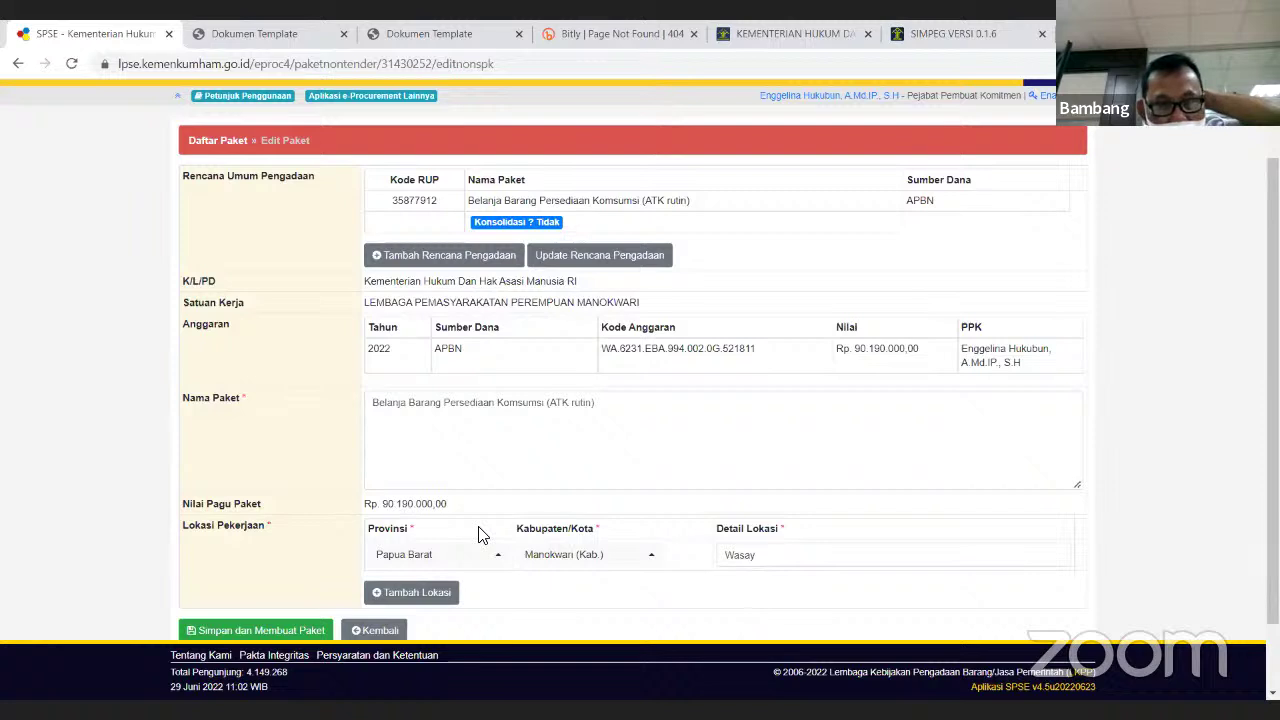
scroll(478, 535, down, 1)
click(269, 550)
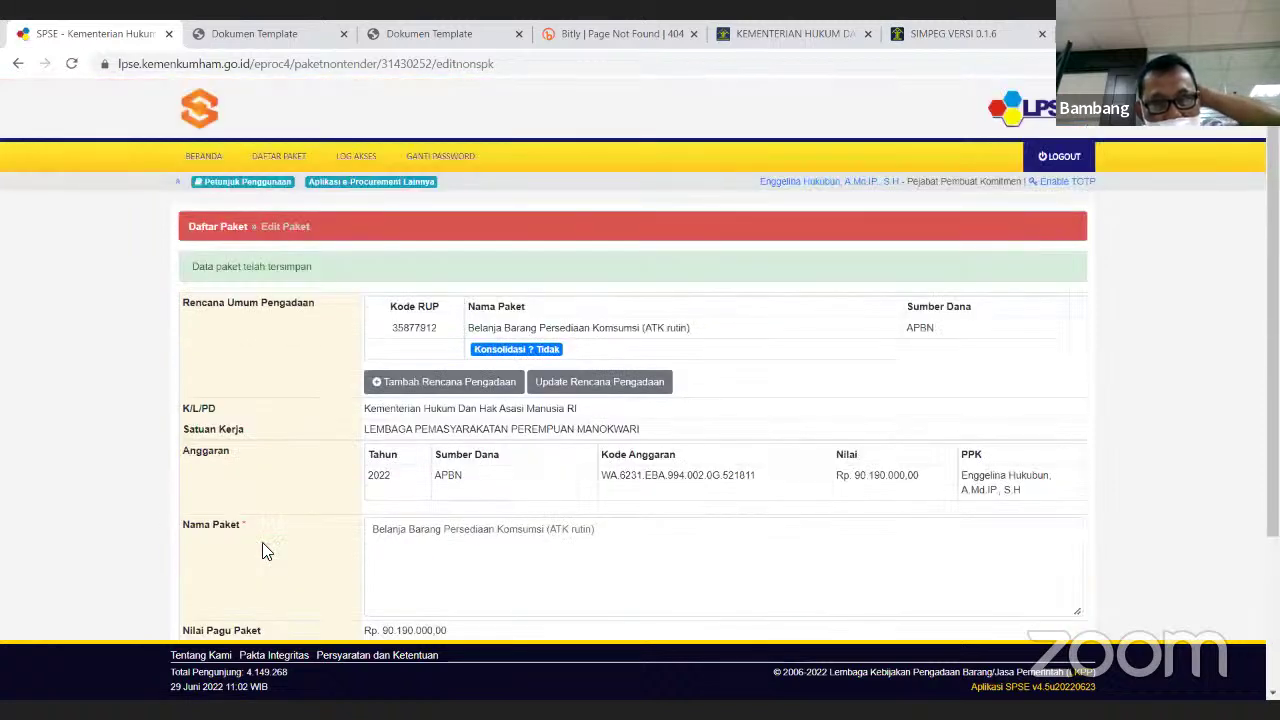
Save the package record again and check the 'Data paket telah tersimpan' message
scroll(782, 413, down, 3)
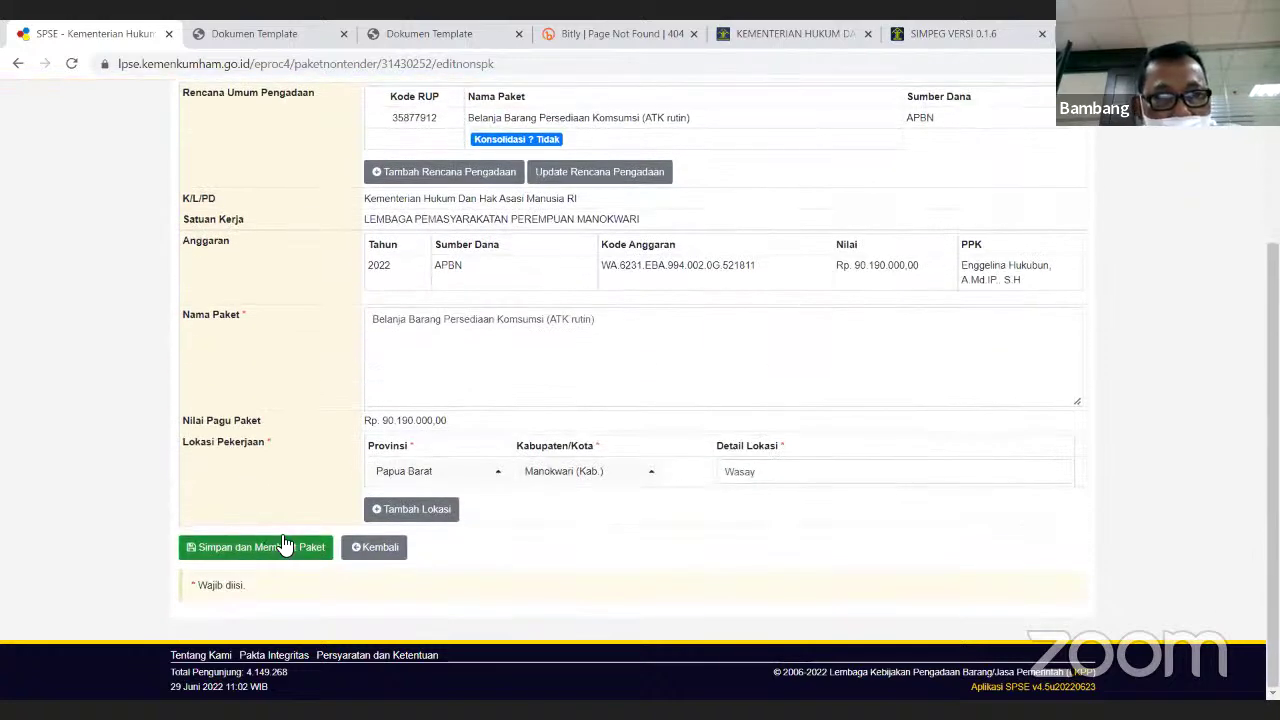
click(260, 556)
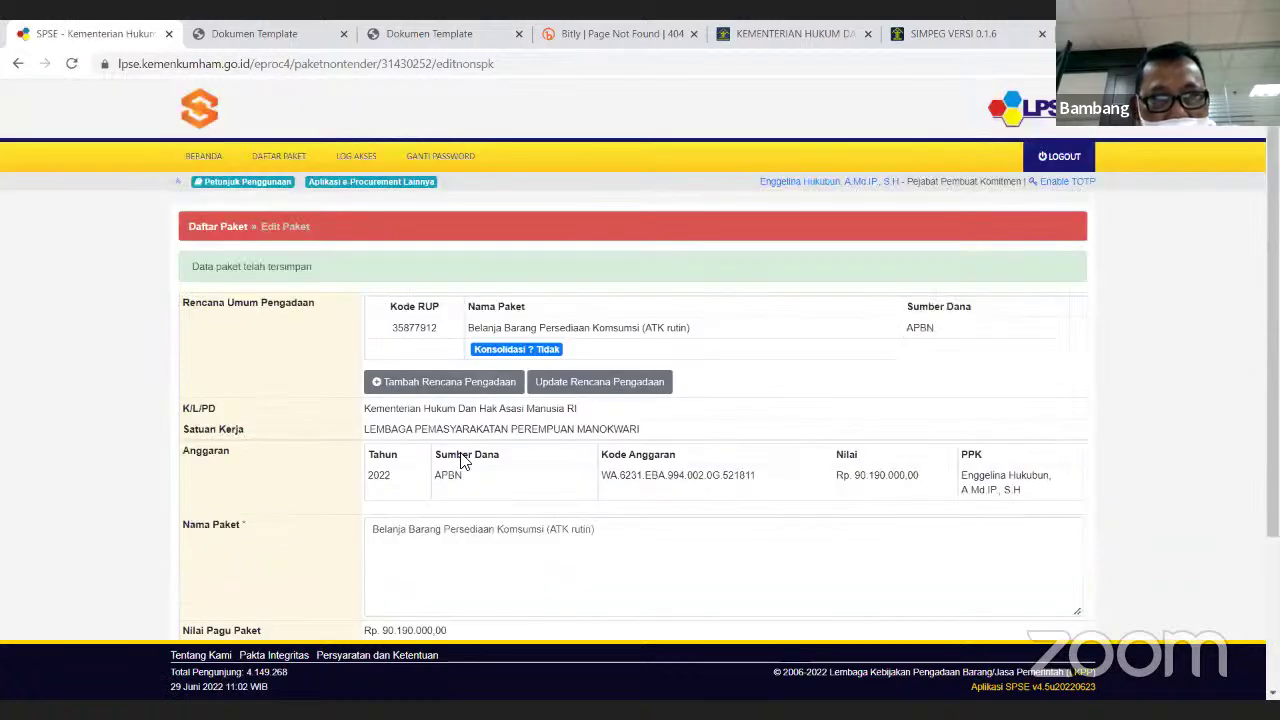
scroll(716, 422, down, 3)
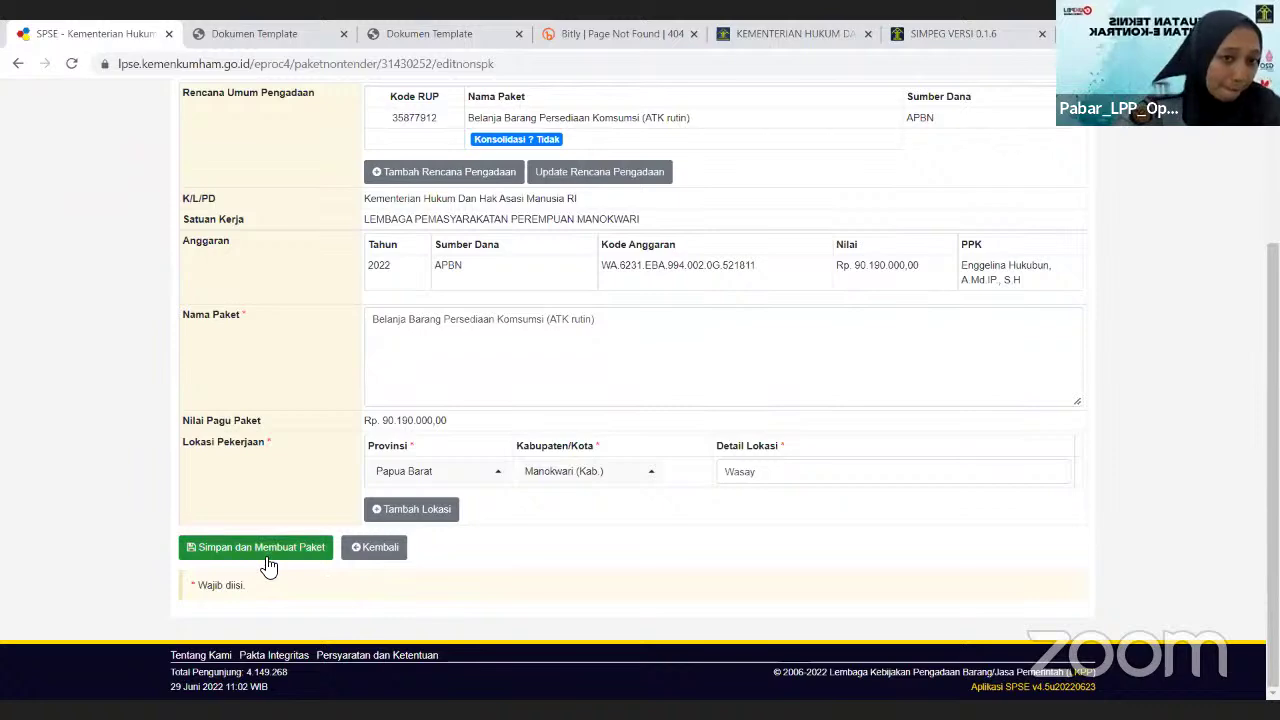
click(316, 547)
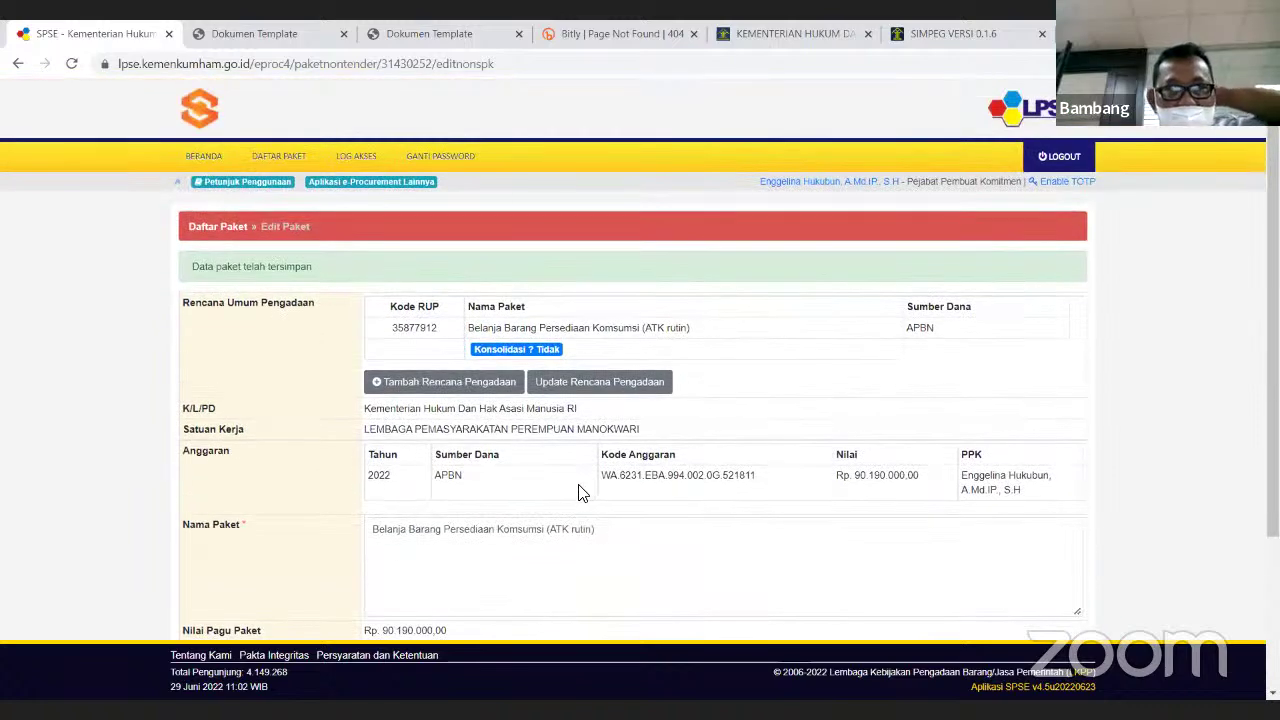
drag(316, 264, 190, 282)
click(354, 266)
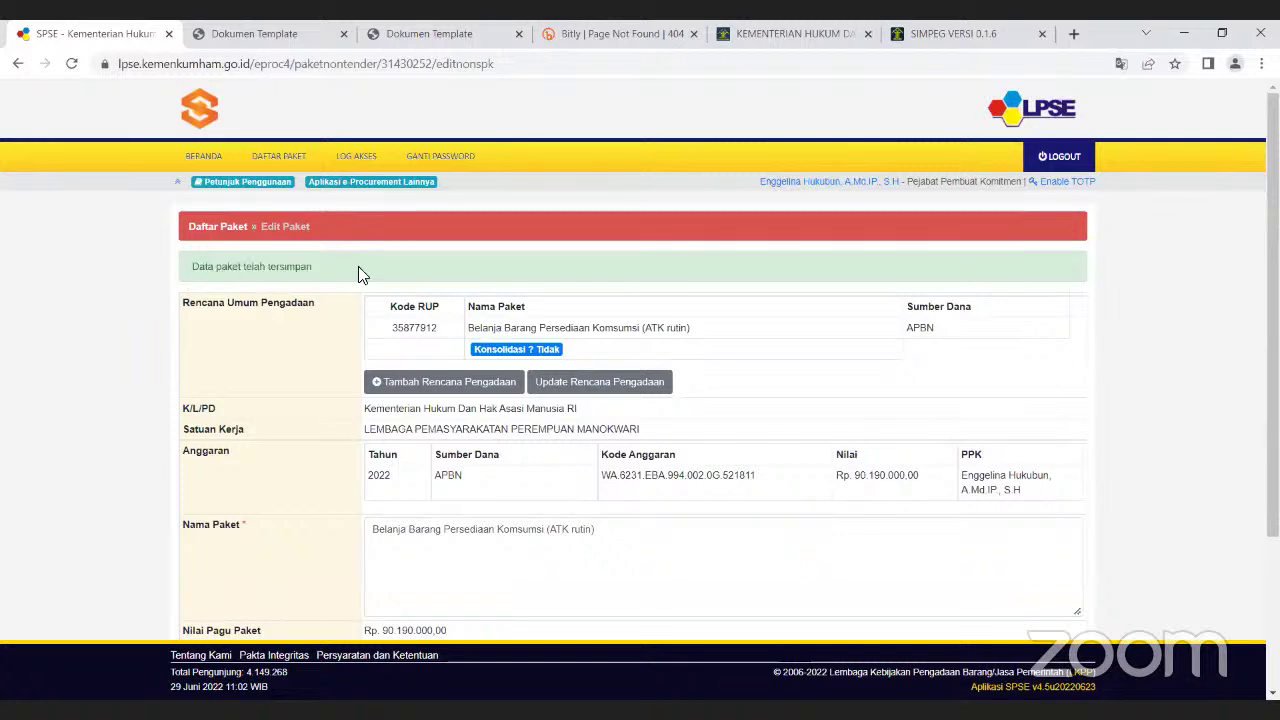
drag(358, 266, 160, 282)
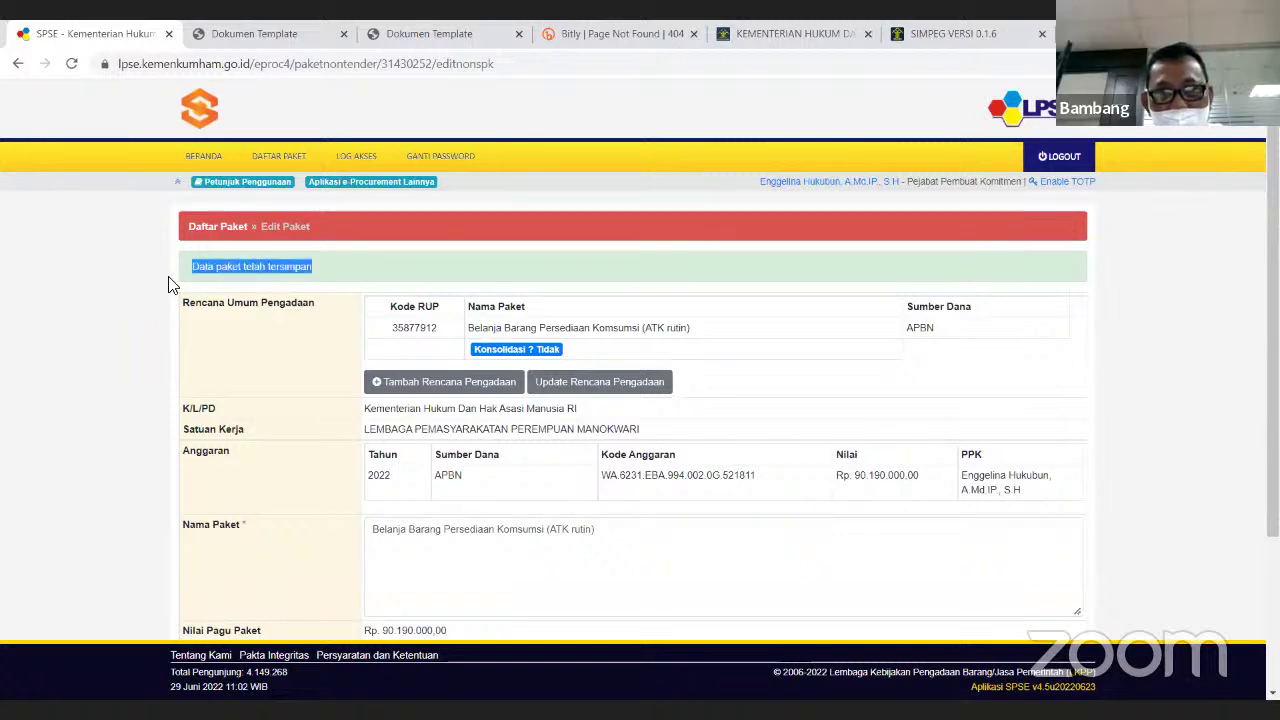
click(346, 274)
drag(348, 274, 183, 280)
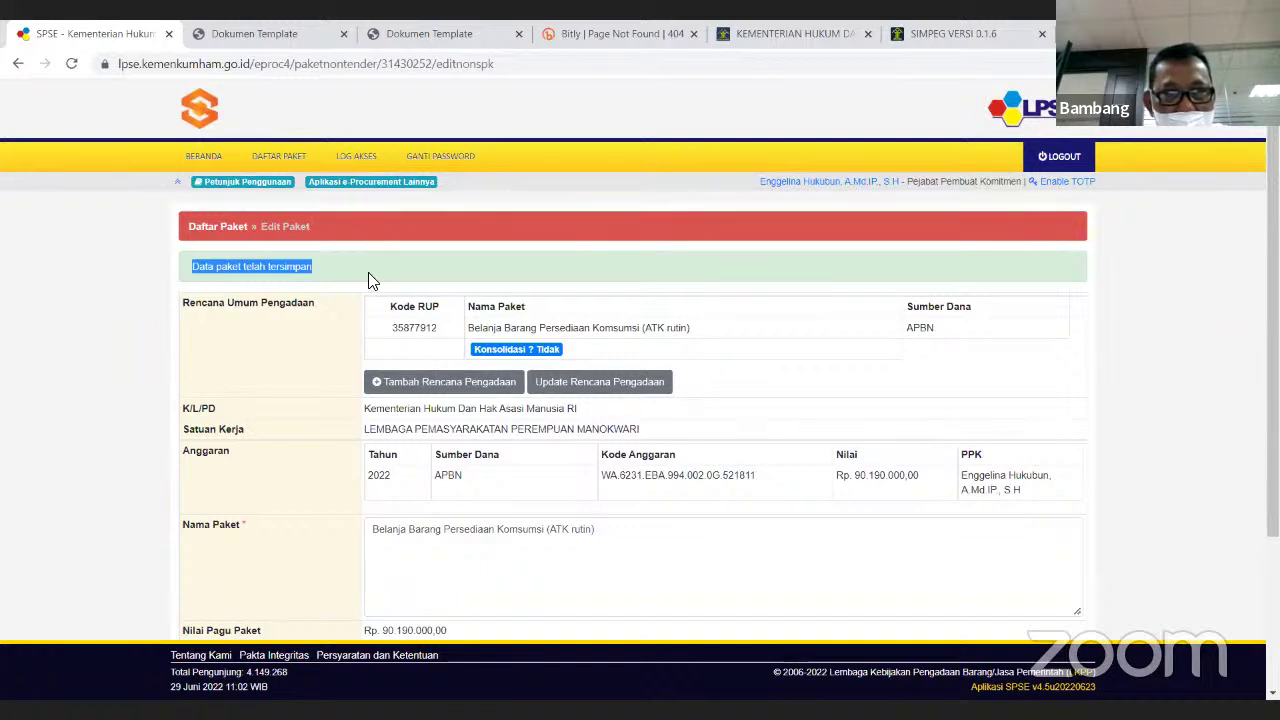
Come back from the error page, recheck the saved confirmation, and return to the package list
click(621, 390)
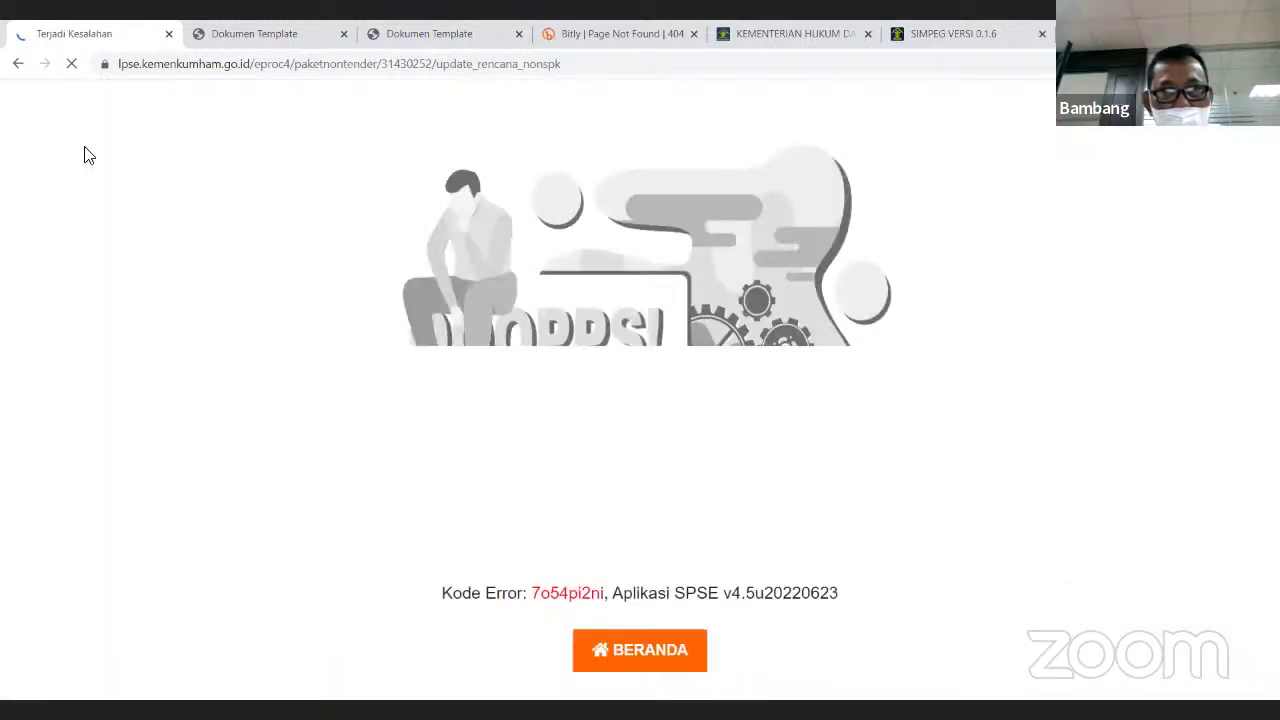
click(15, 65)
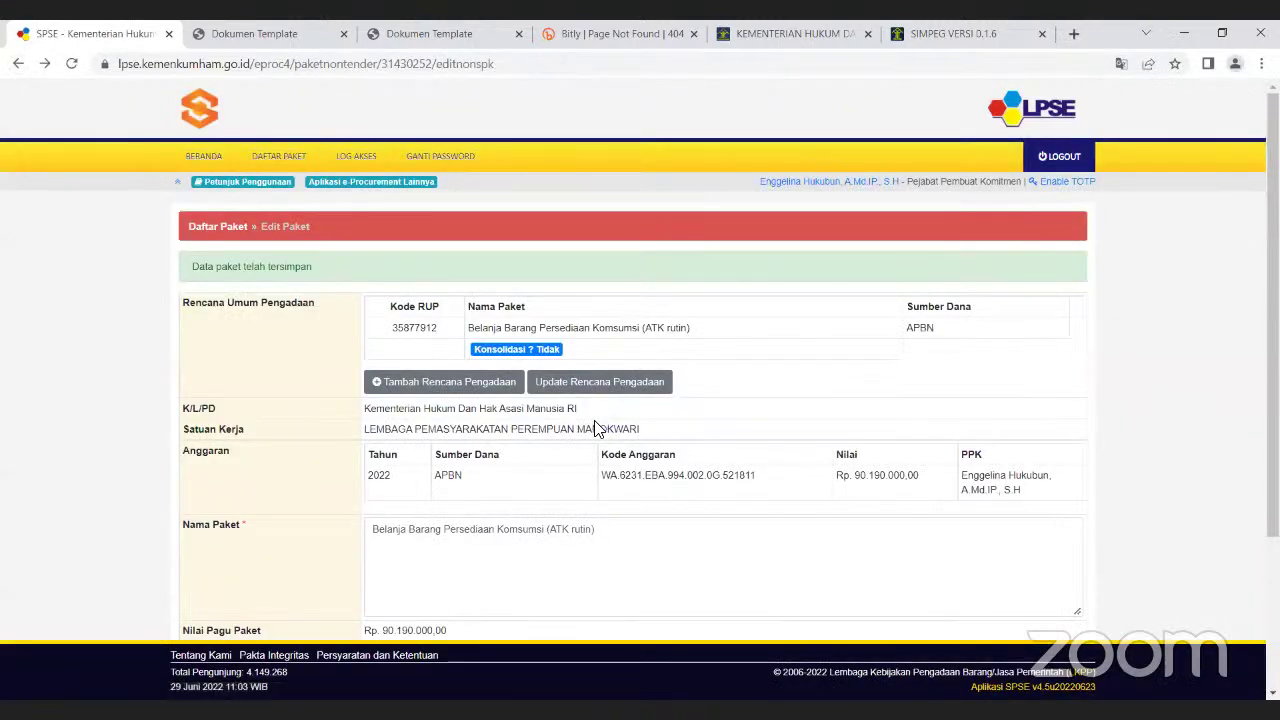
scroll(605, 428, down, 2)
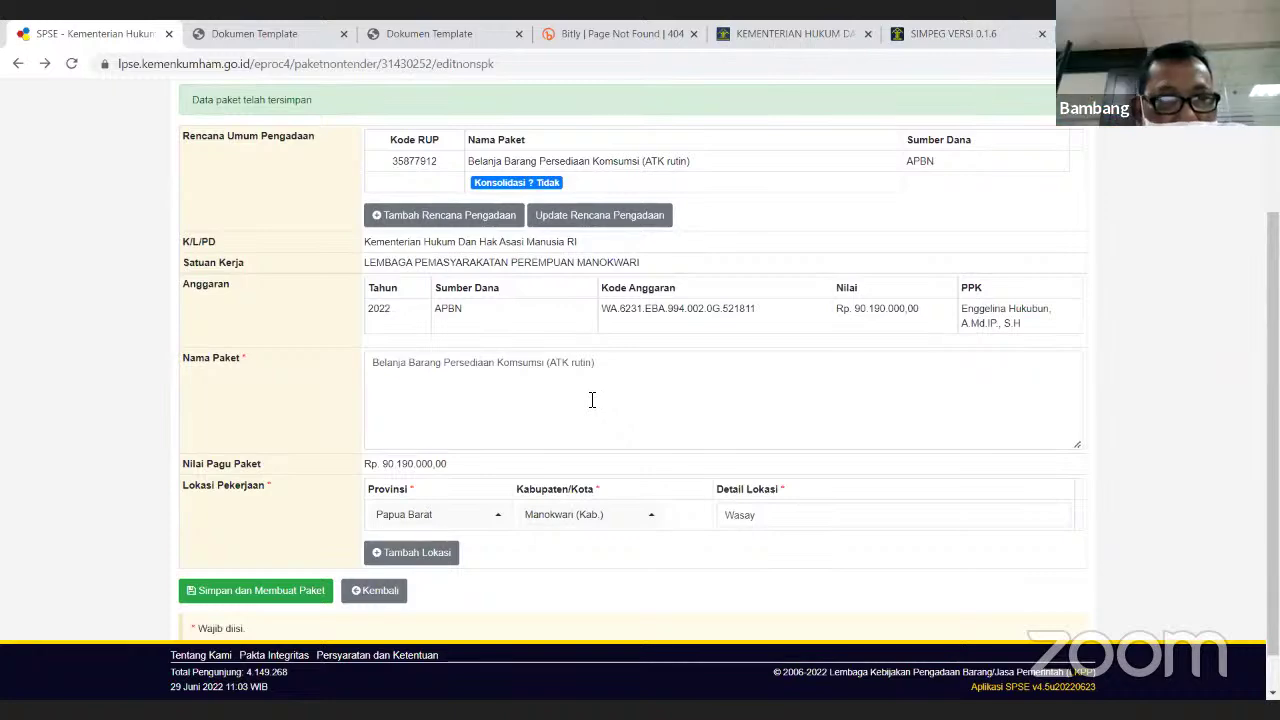
scroll(500, 523, up, 3)
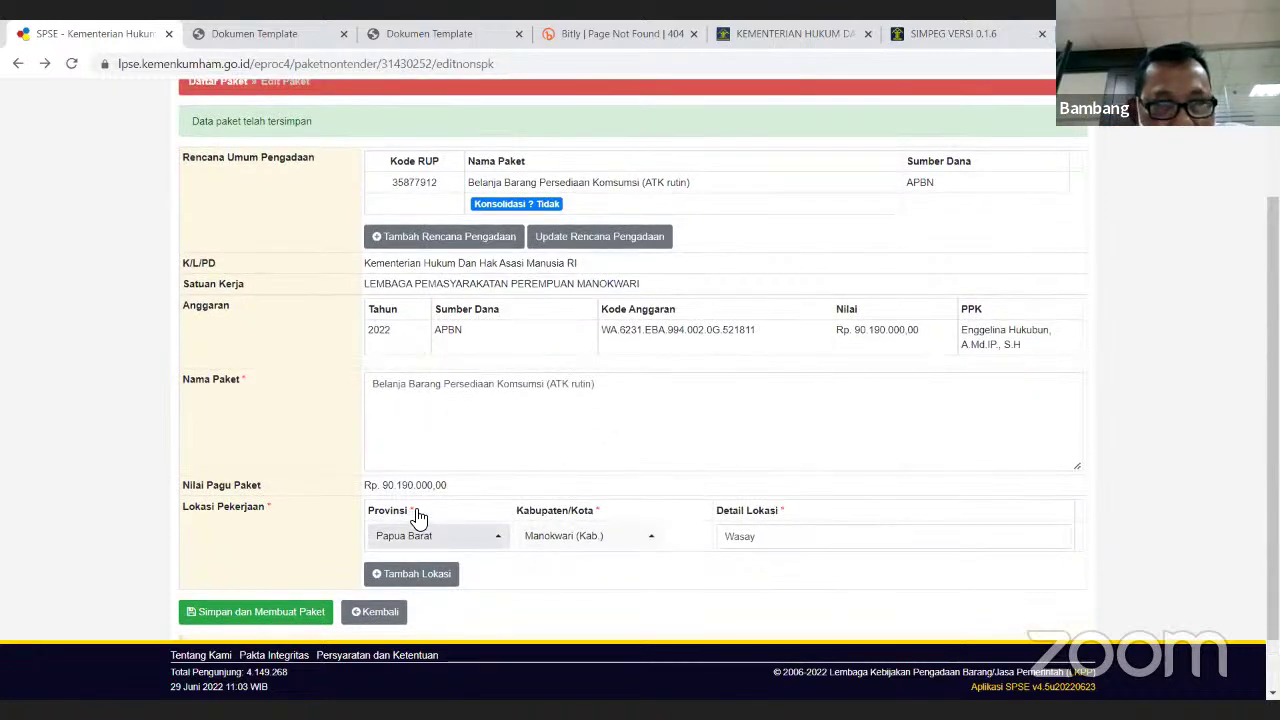
drag(194, 268, 326, 277)
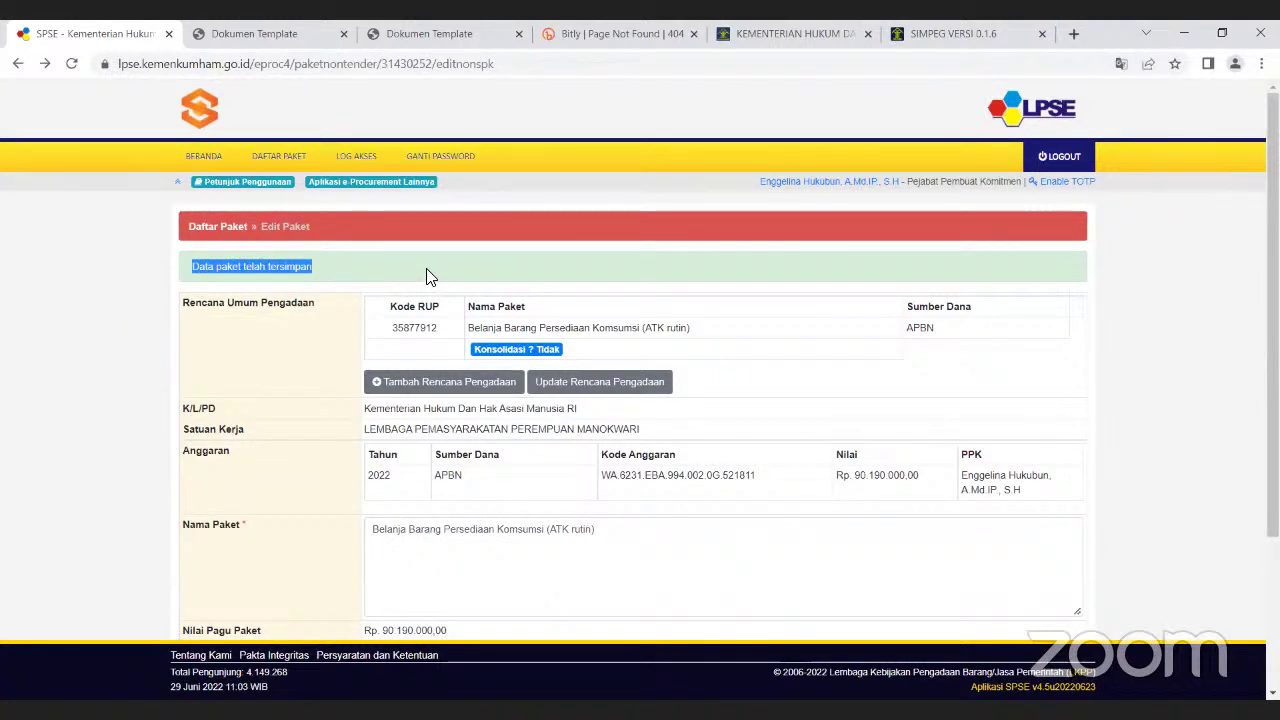
scroll(428, 272, down, 2)
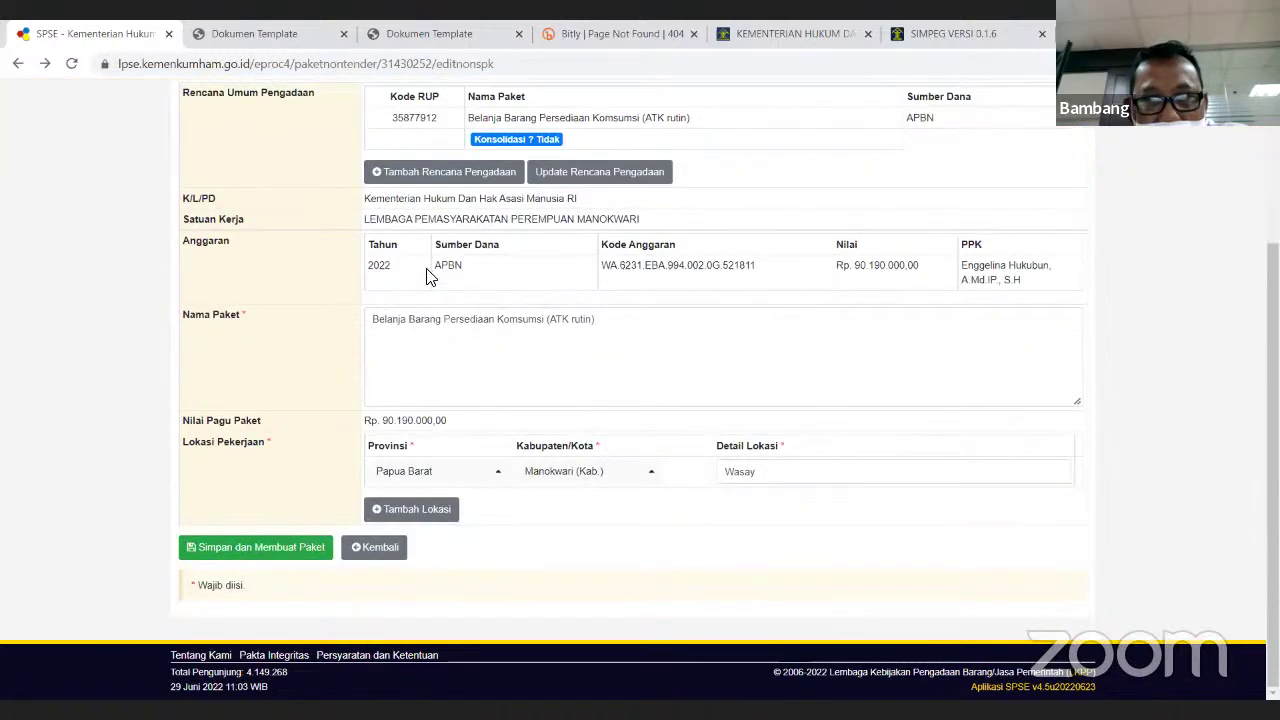
click(378, 548)
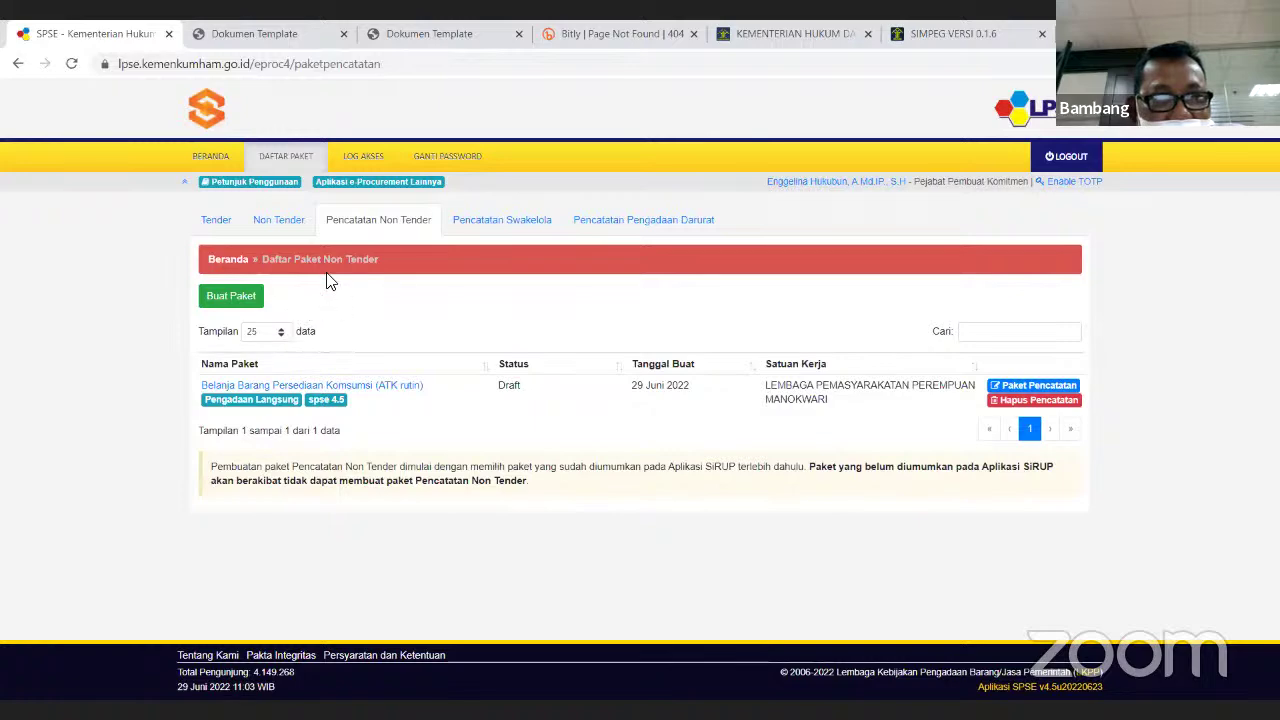
Open the Pencatatan Non Tender list and the recording form for the Draft ATK rutin package
click(285, 158)
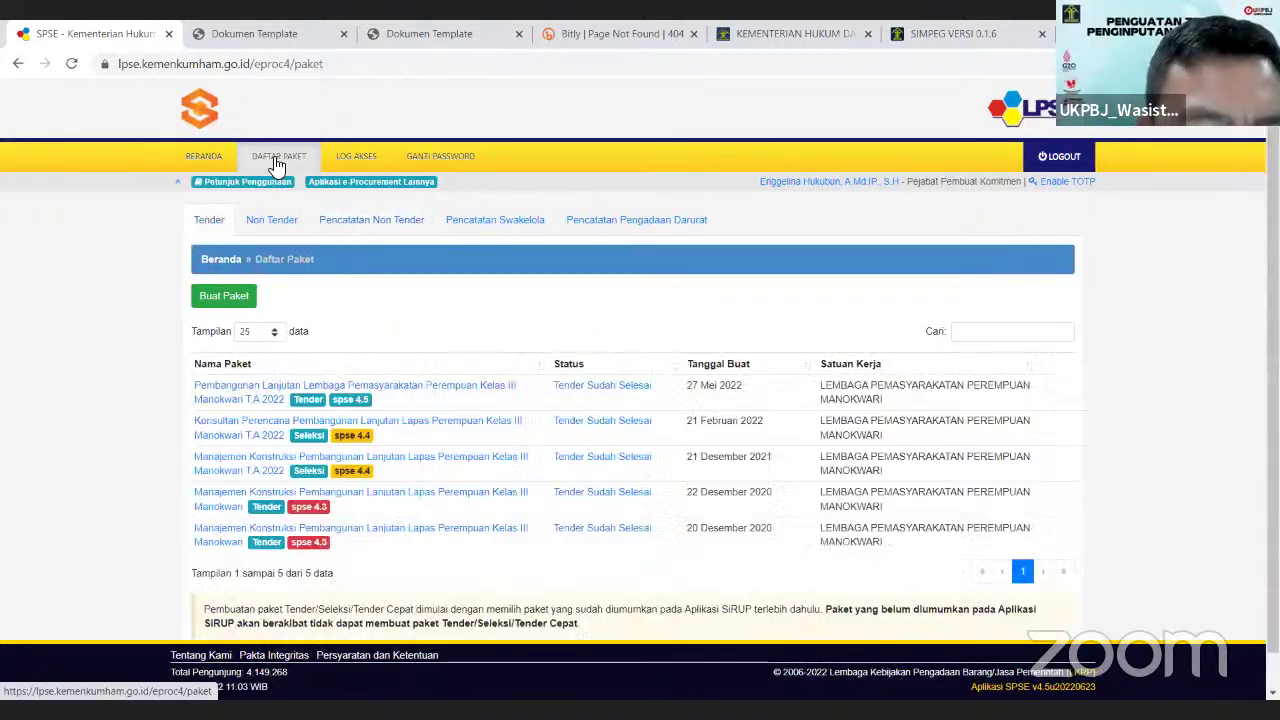
click(357, 225)
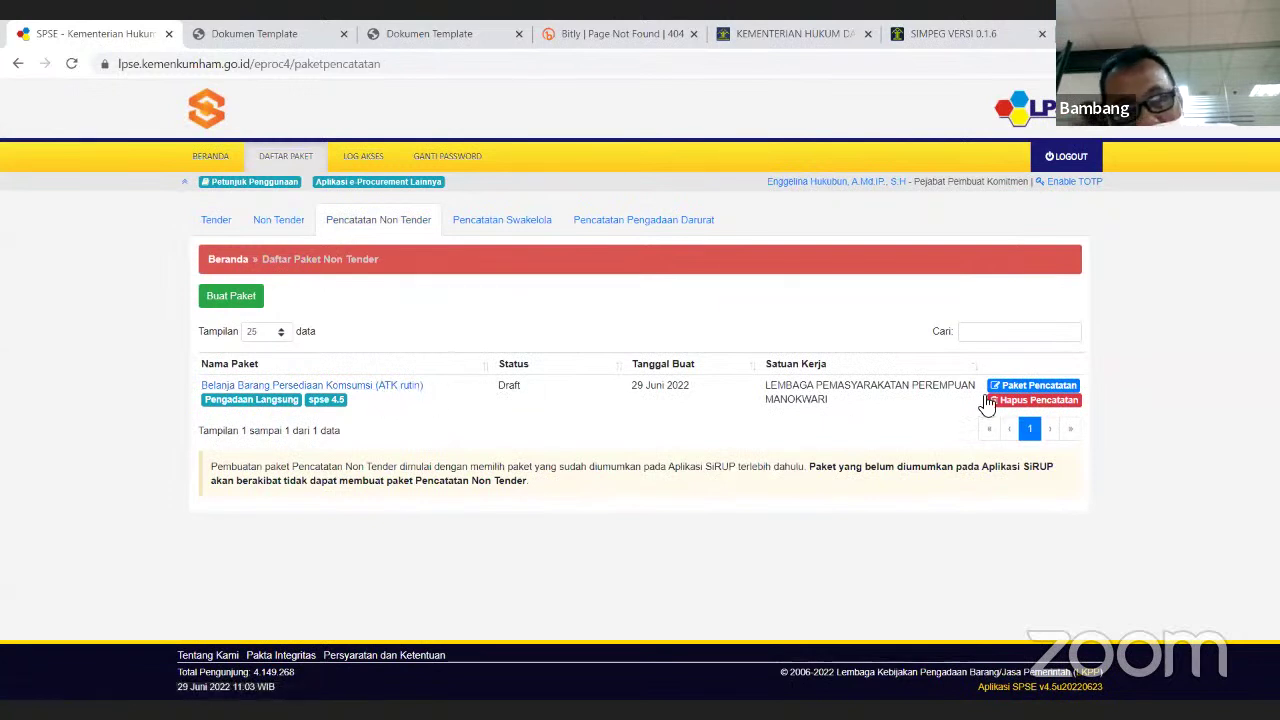
click(1036, 388)
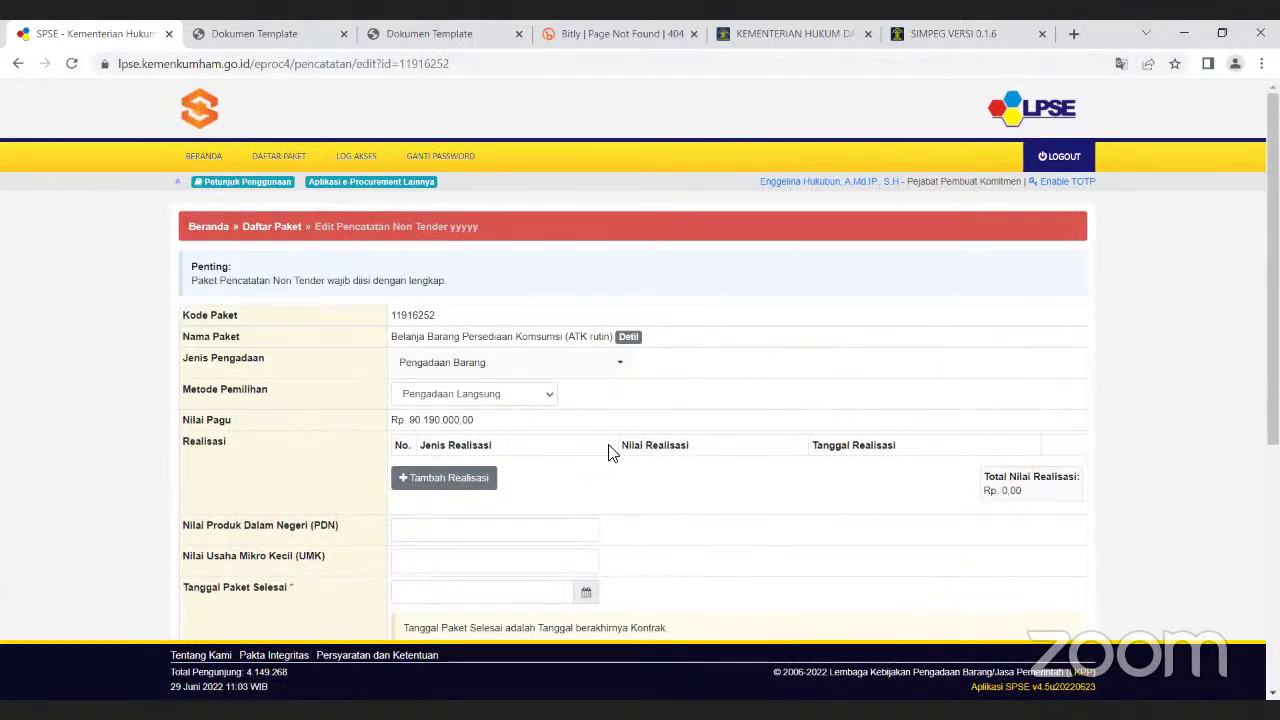
scroll(607, 455, down, 1)
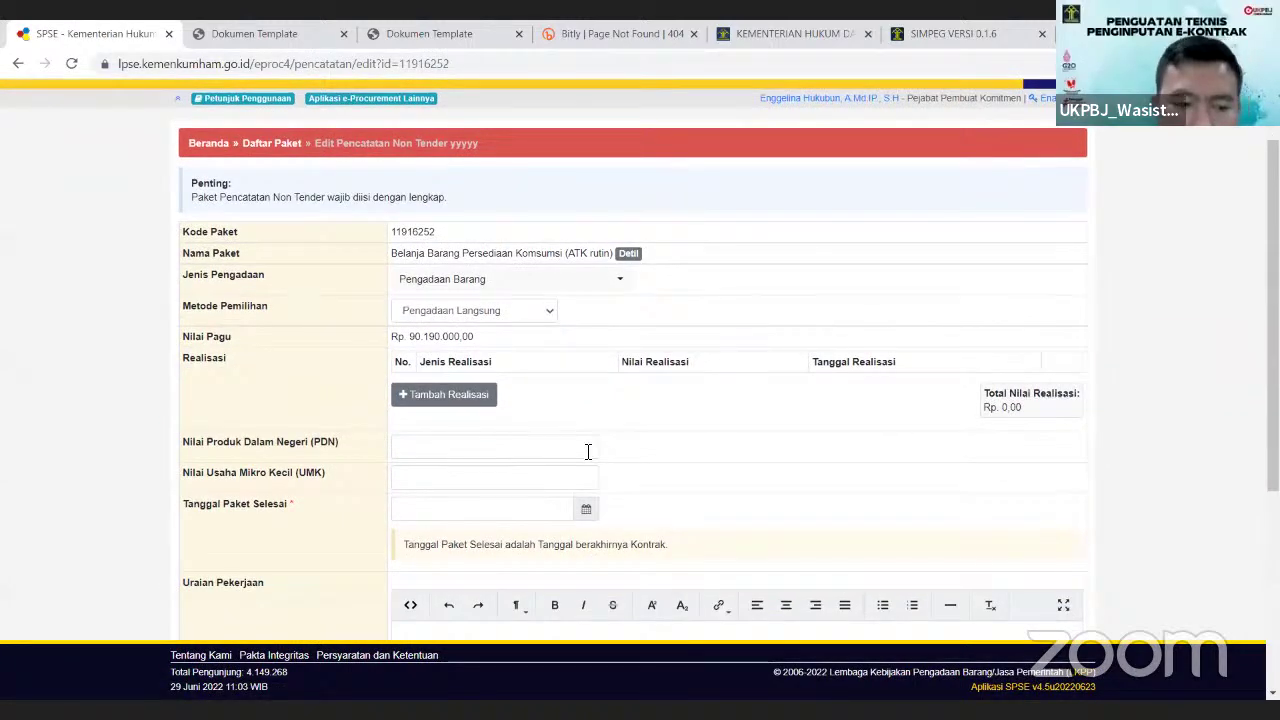
click(578, 452)
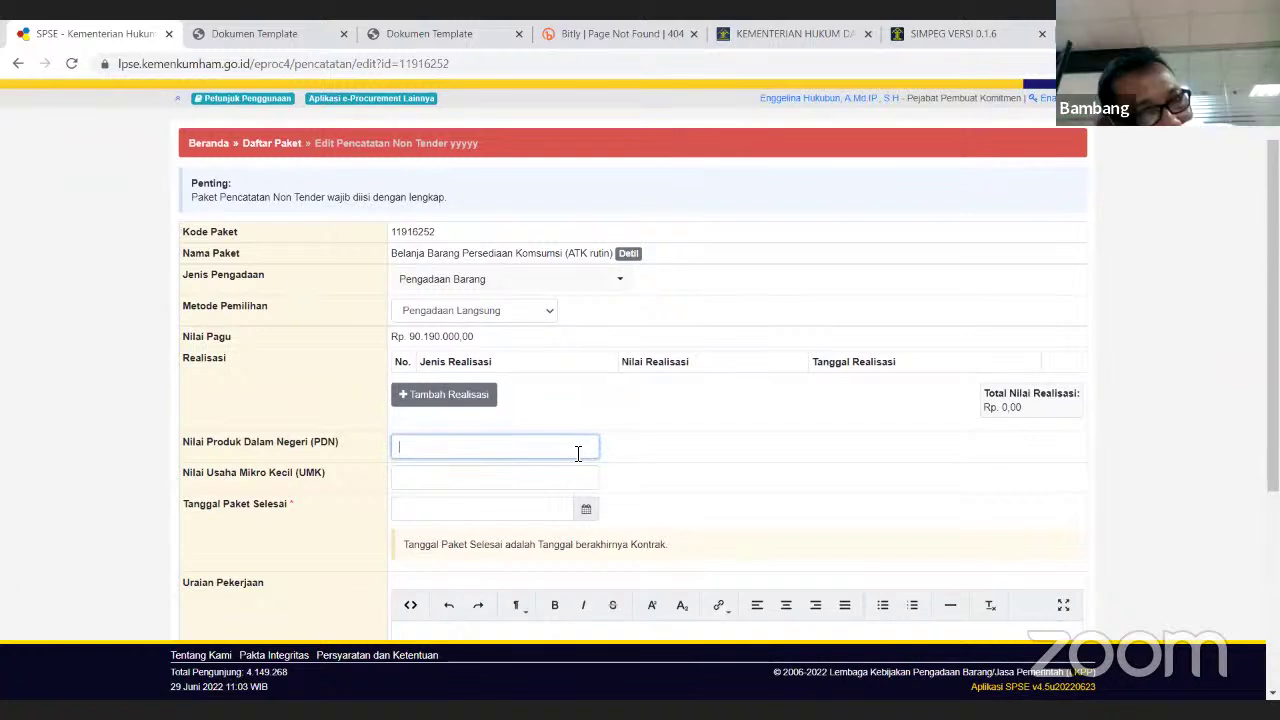
Add a realisation with payment proof Non SPK and realisation type Kuitansi
click(450, 396)
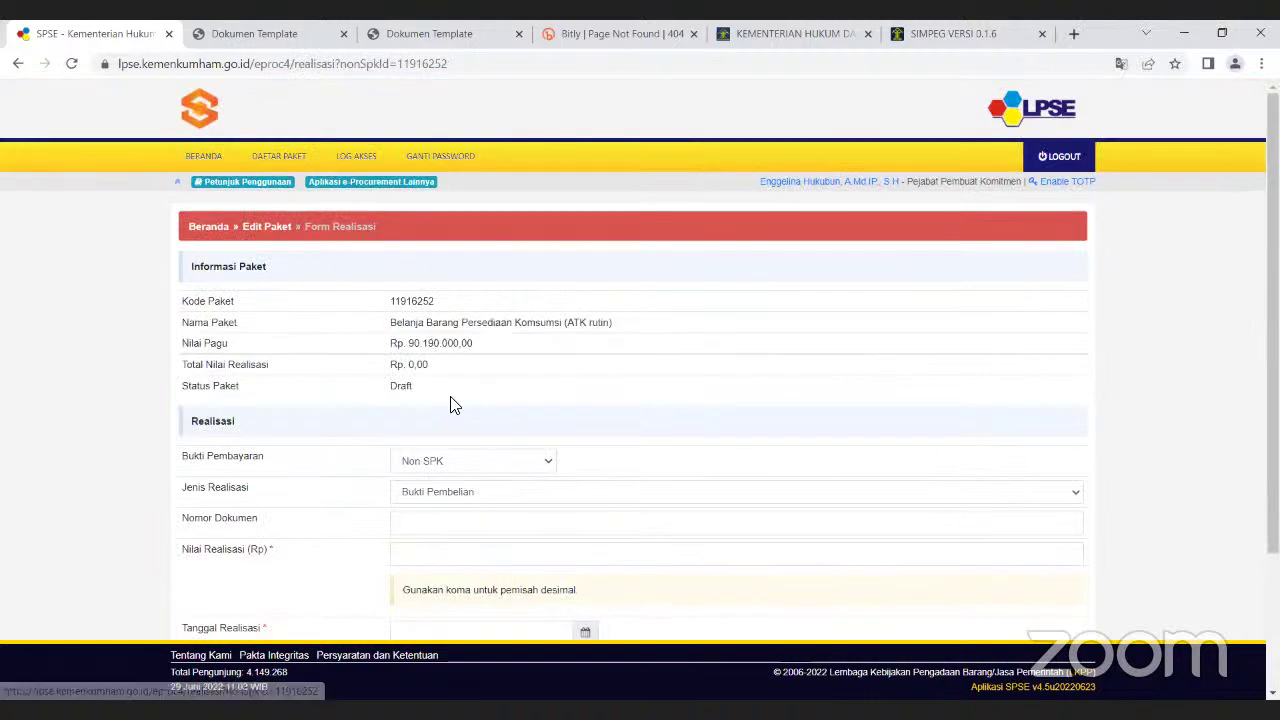
scroll(503, 443, down, 1)
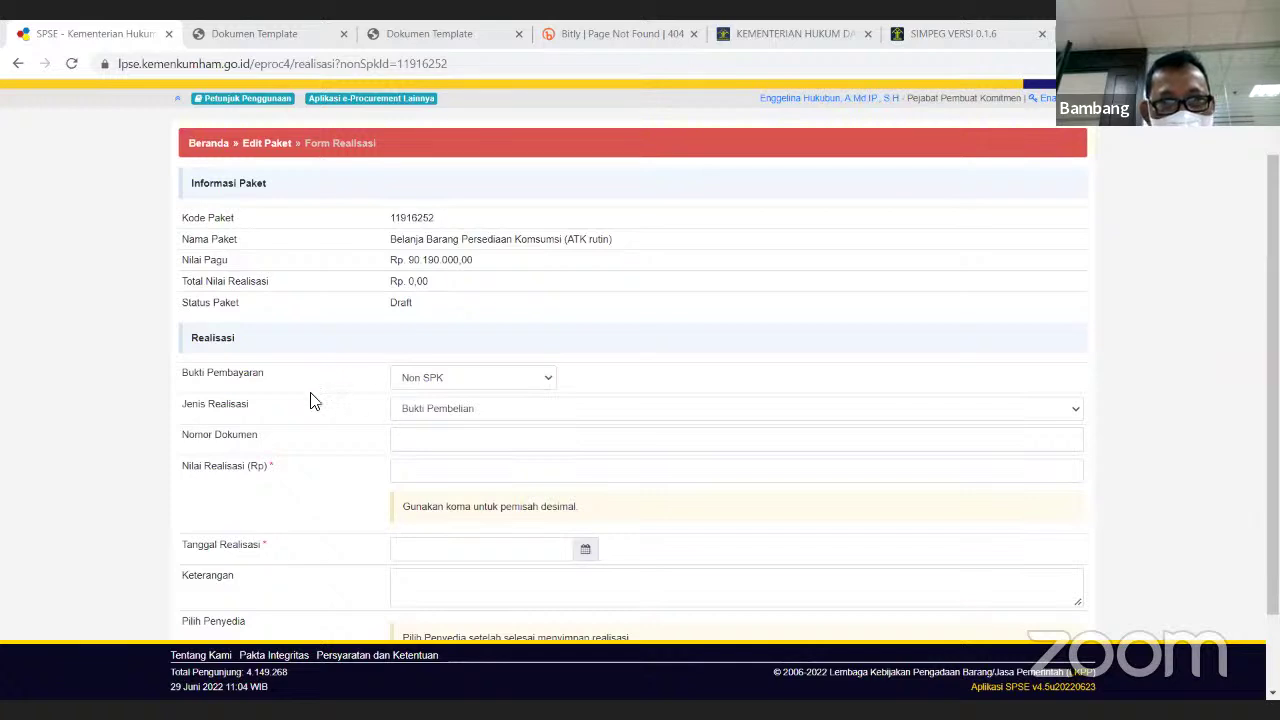
click(505, 379)
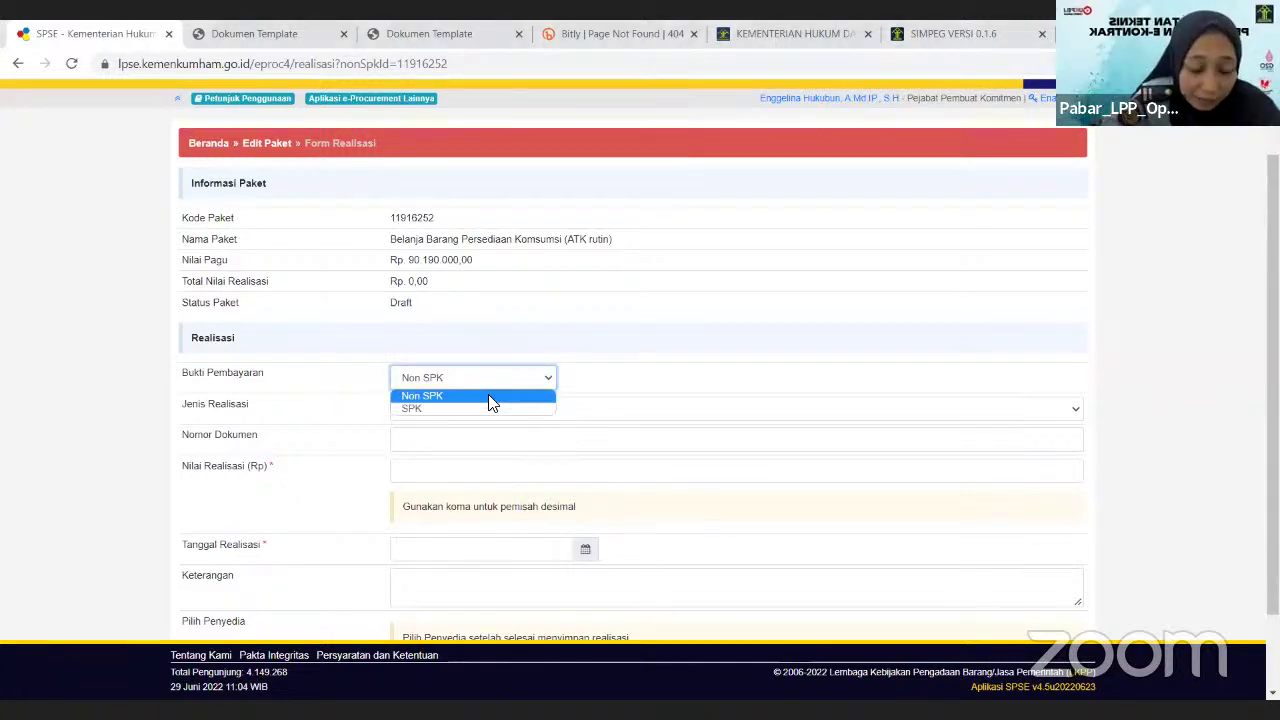
click(488, 396)
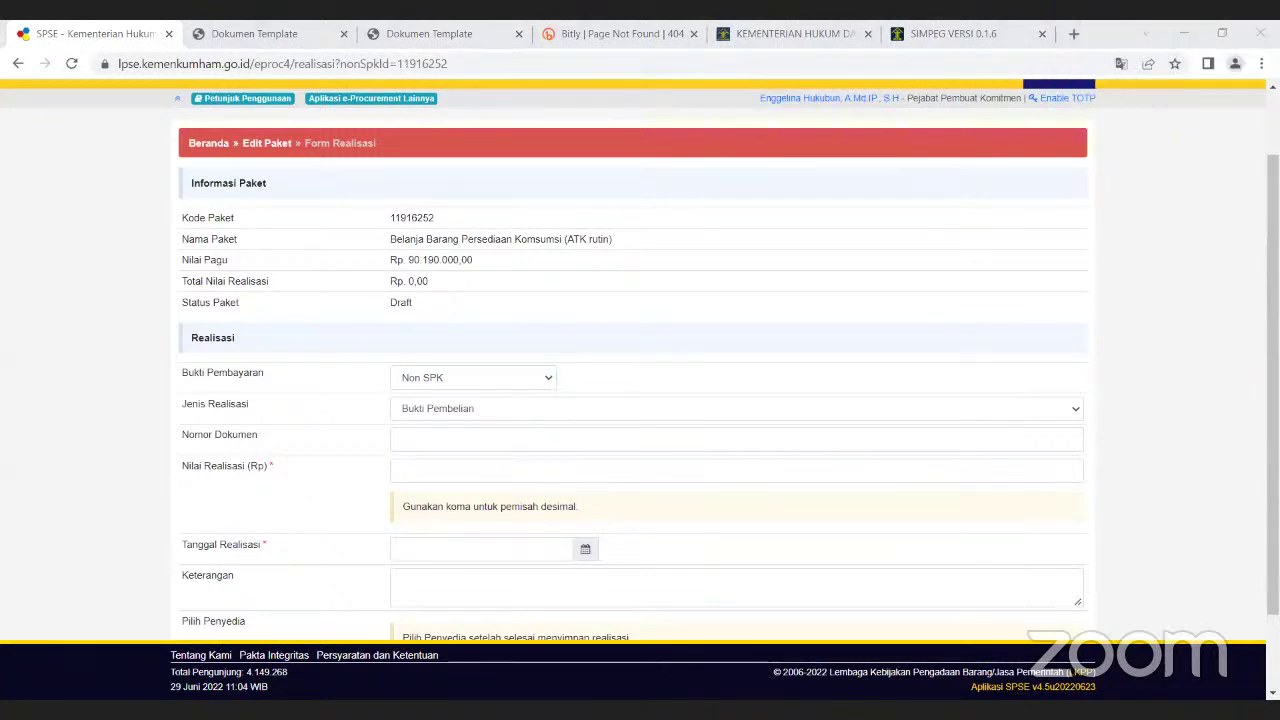
click(466, 418)
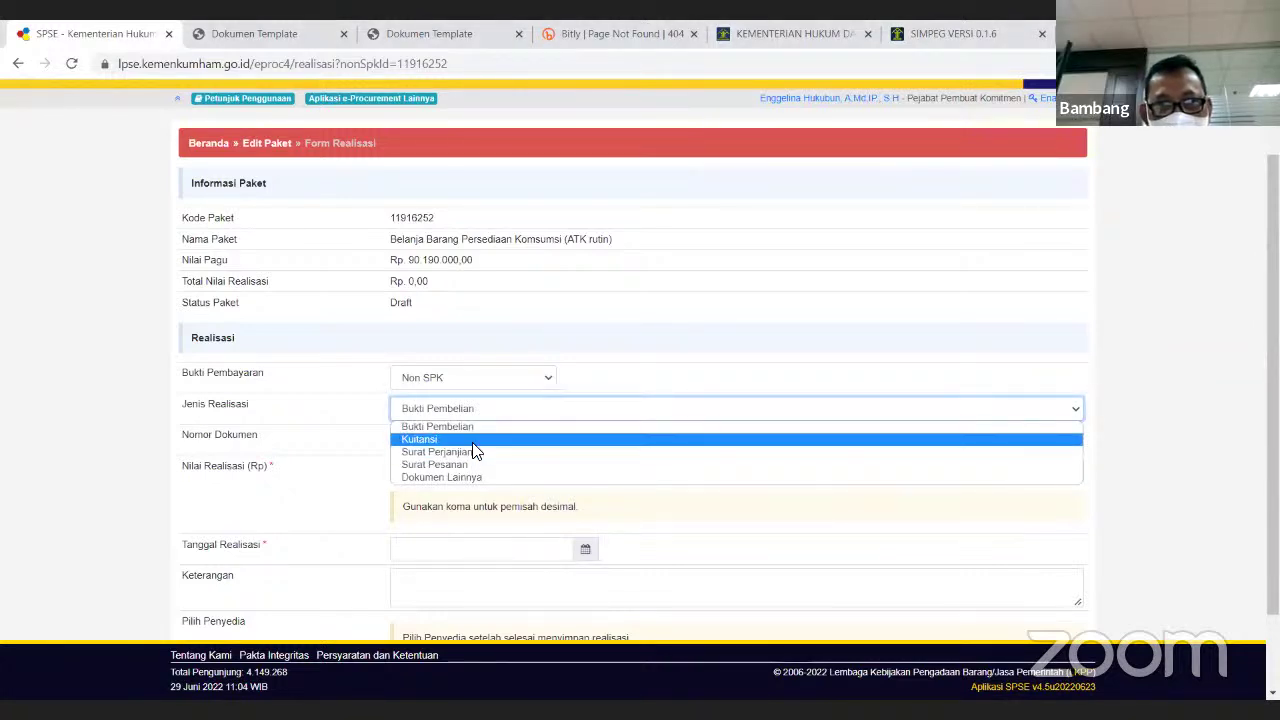
click(449, 439)
click(449, 440)
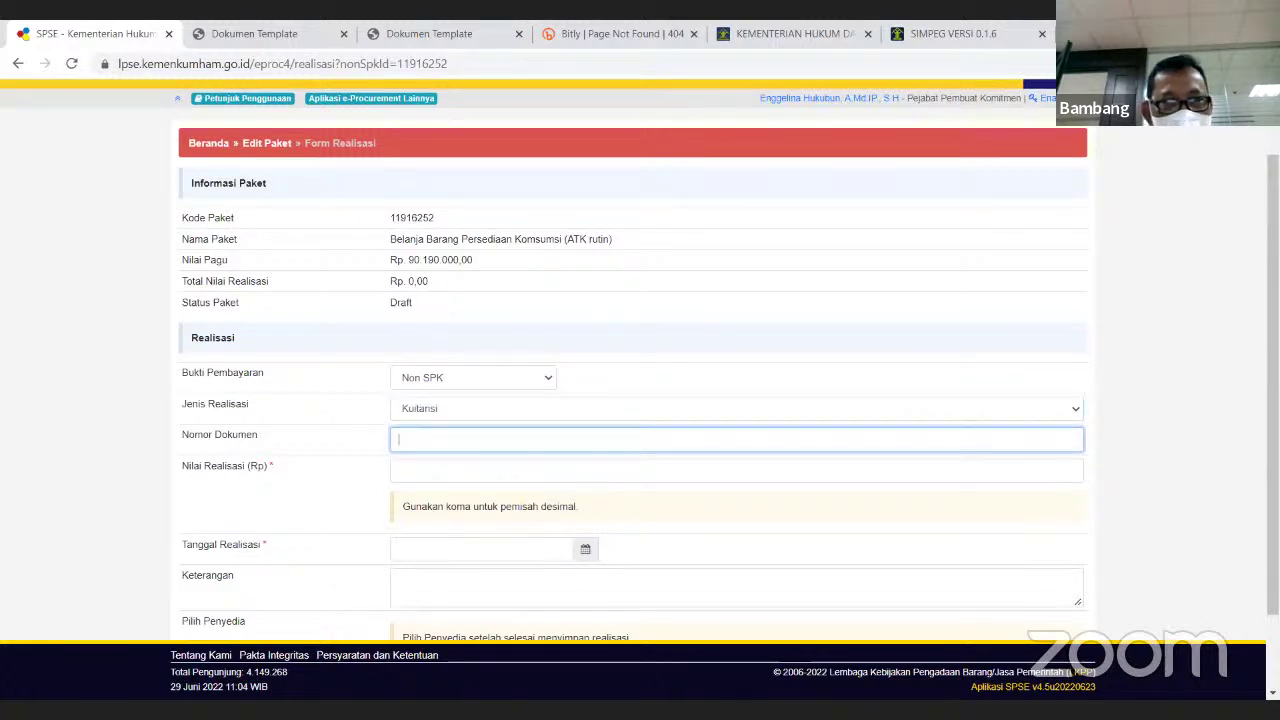
Enter document number 2dh/JAYA/1/2022 in the realisation form
click(479, 697)
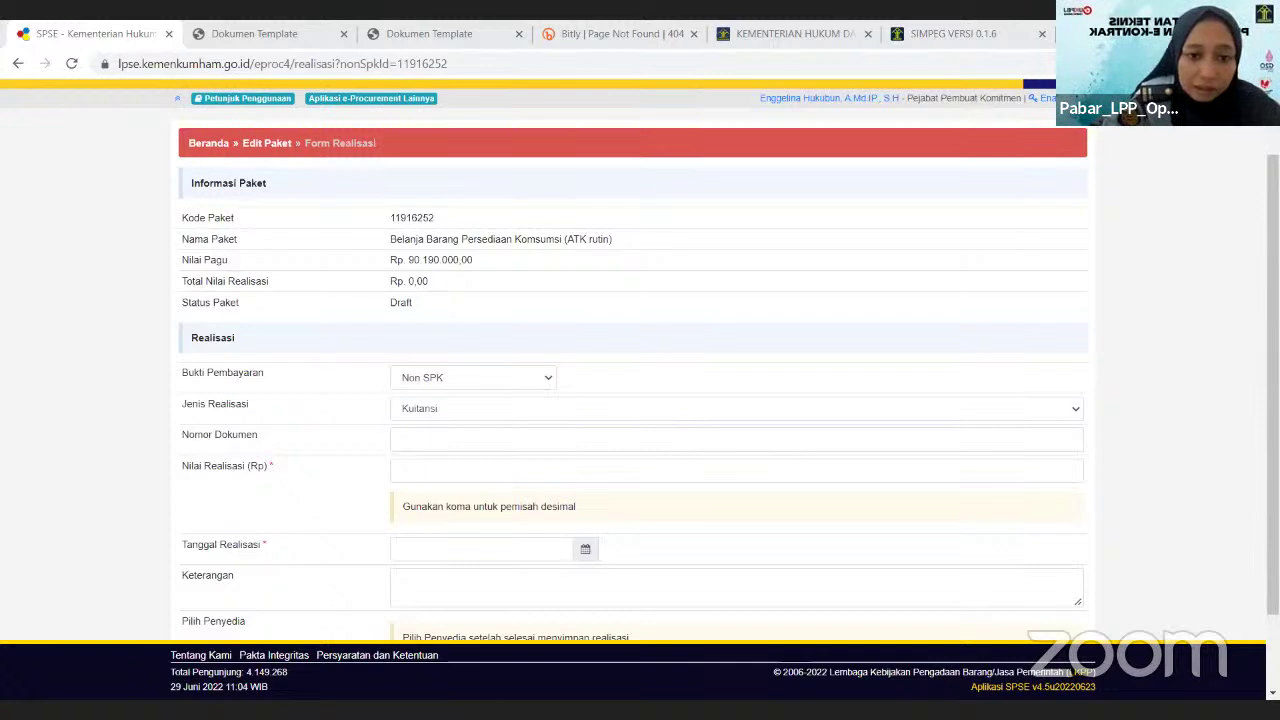
click(400, 439)
text(2)
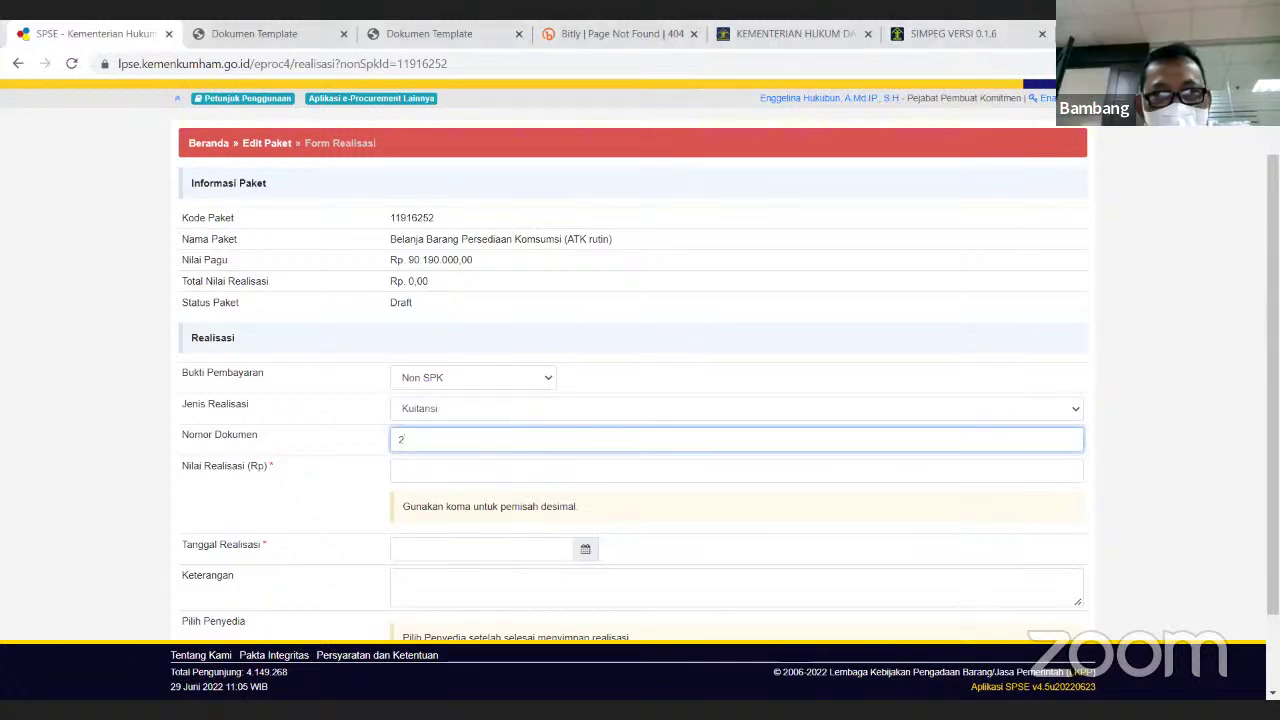
text(2)
key(BackSpace)
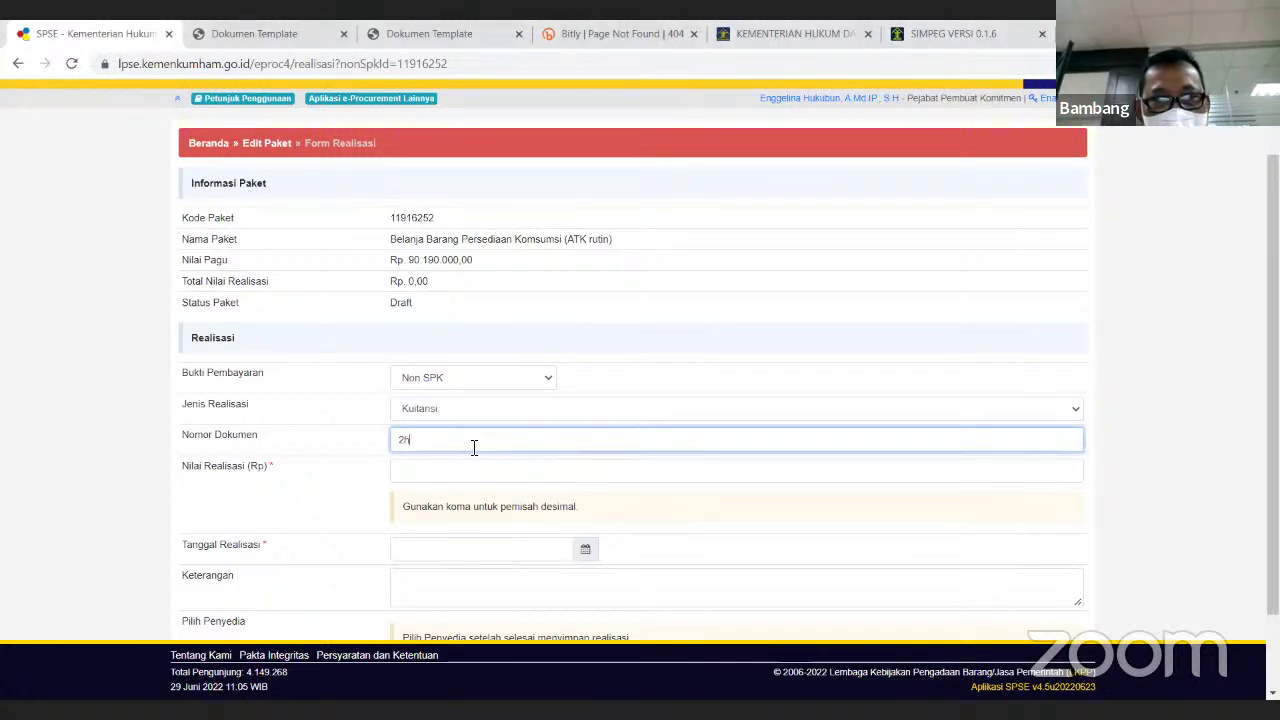
text(dh)
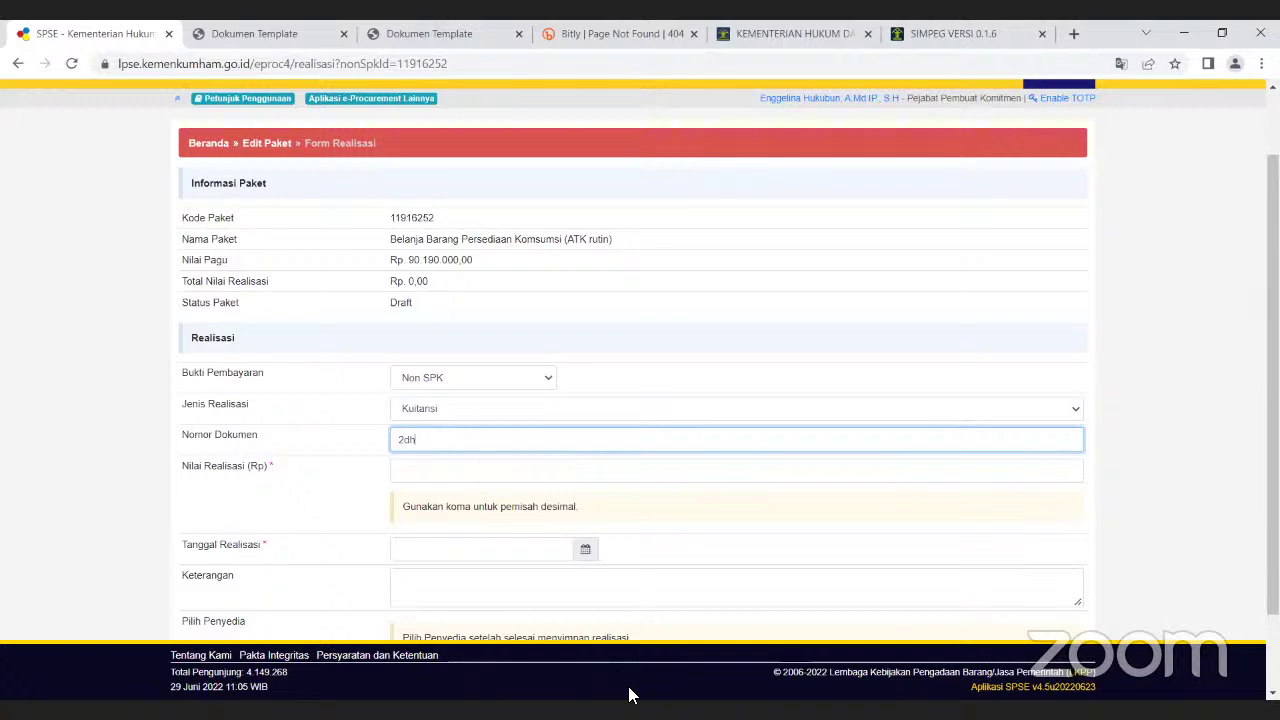
text(/Ja)
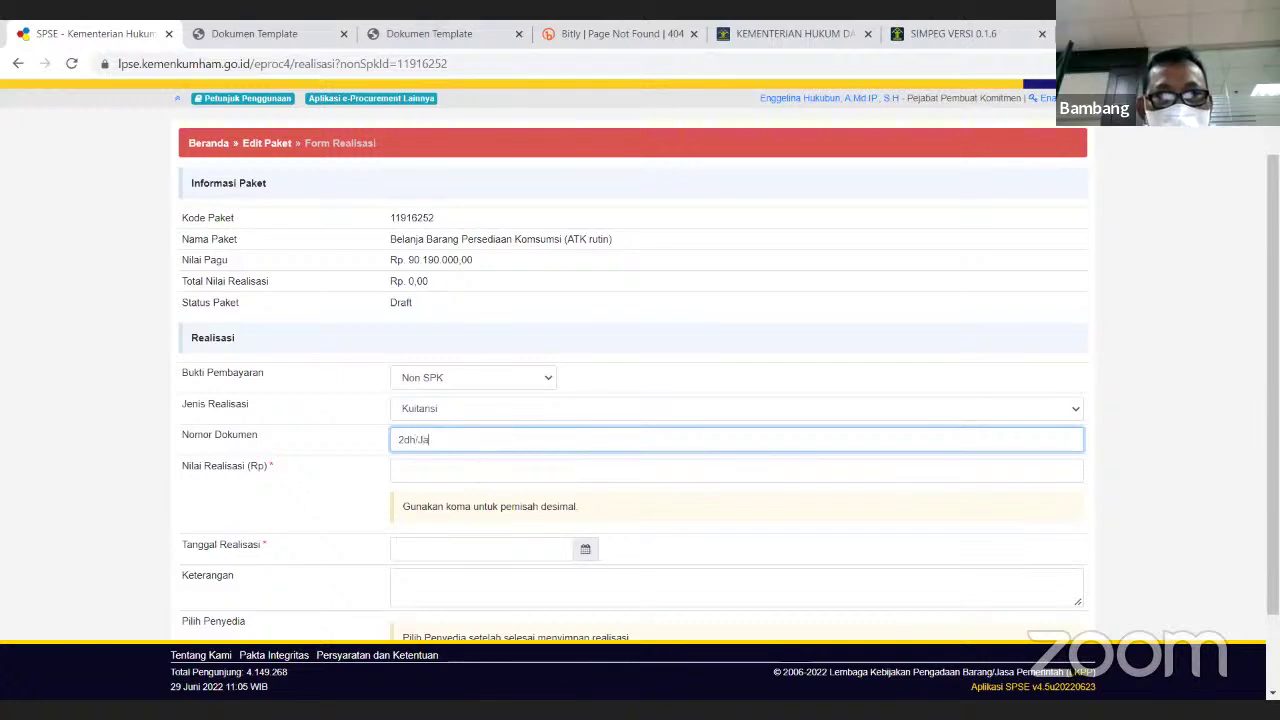
key(BackSpace)
text(AYA)
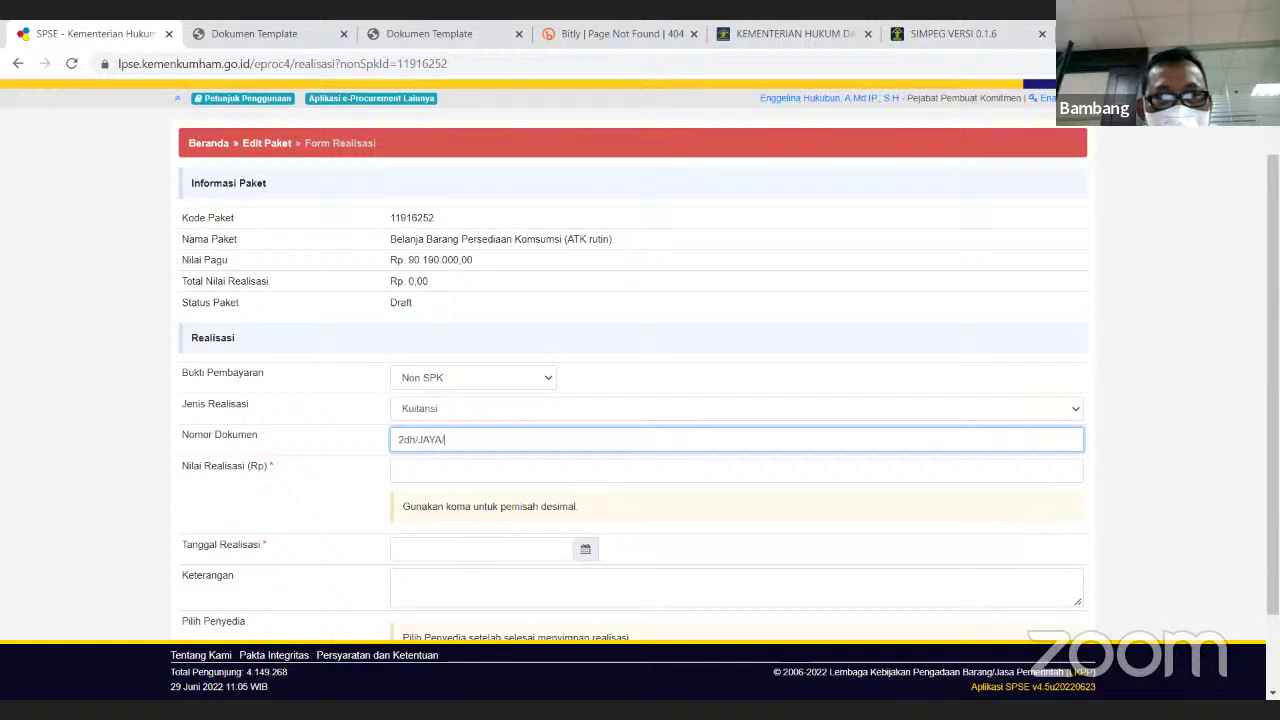
text(/f)
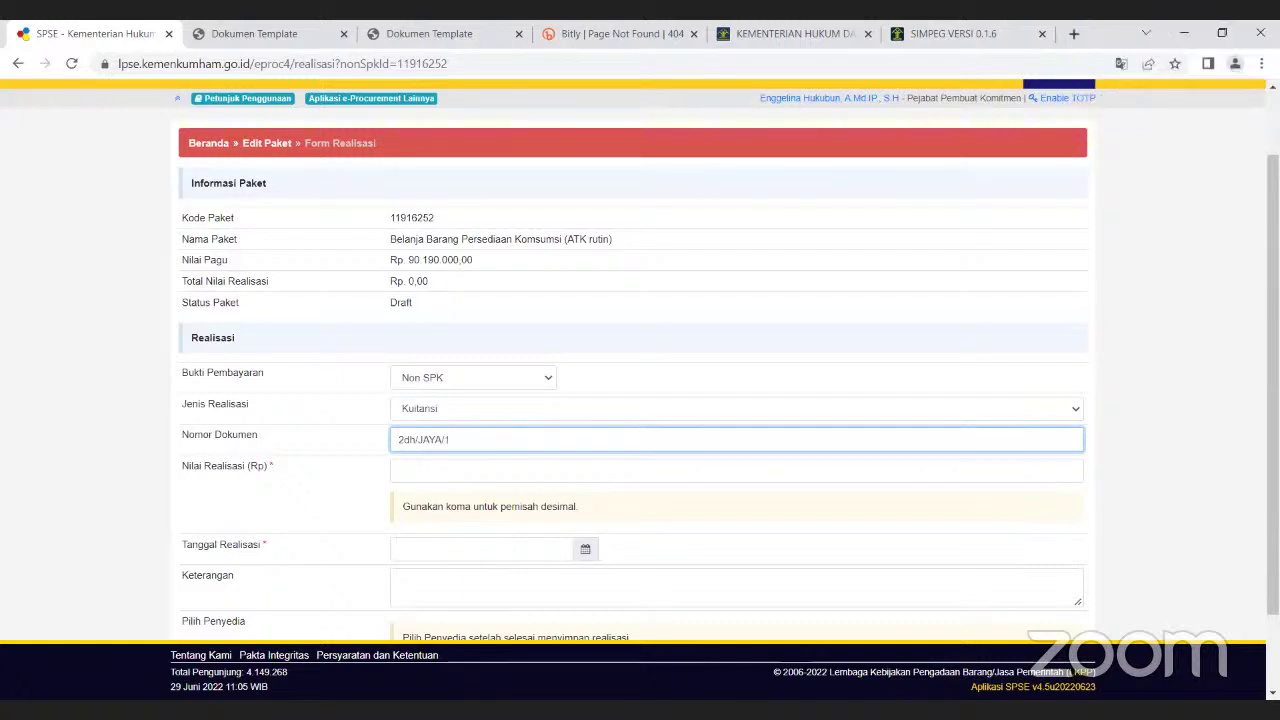
text(/2022)
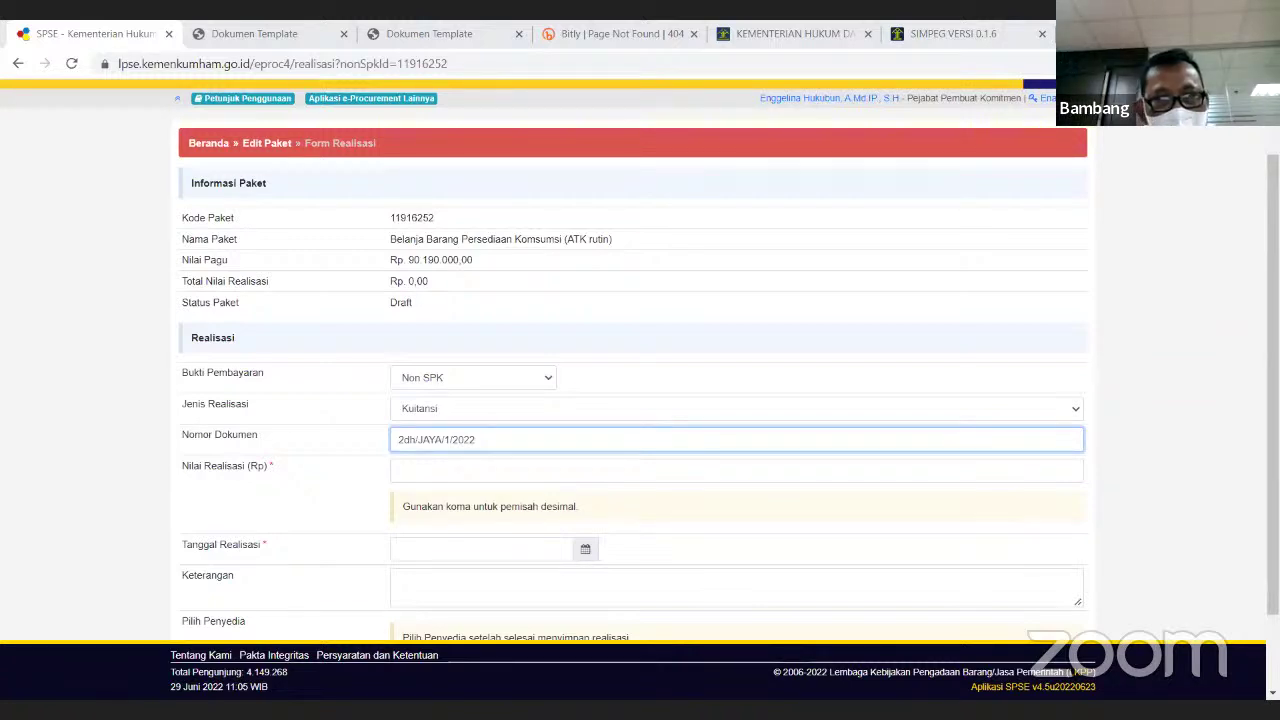
Enter realisation value 20.000.000 and remove the extra date text from the document number
click(484, 472)
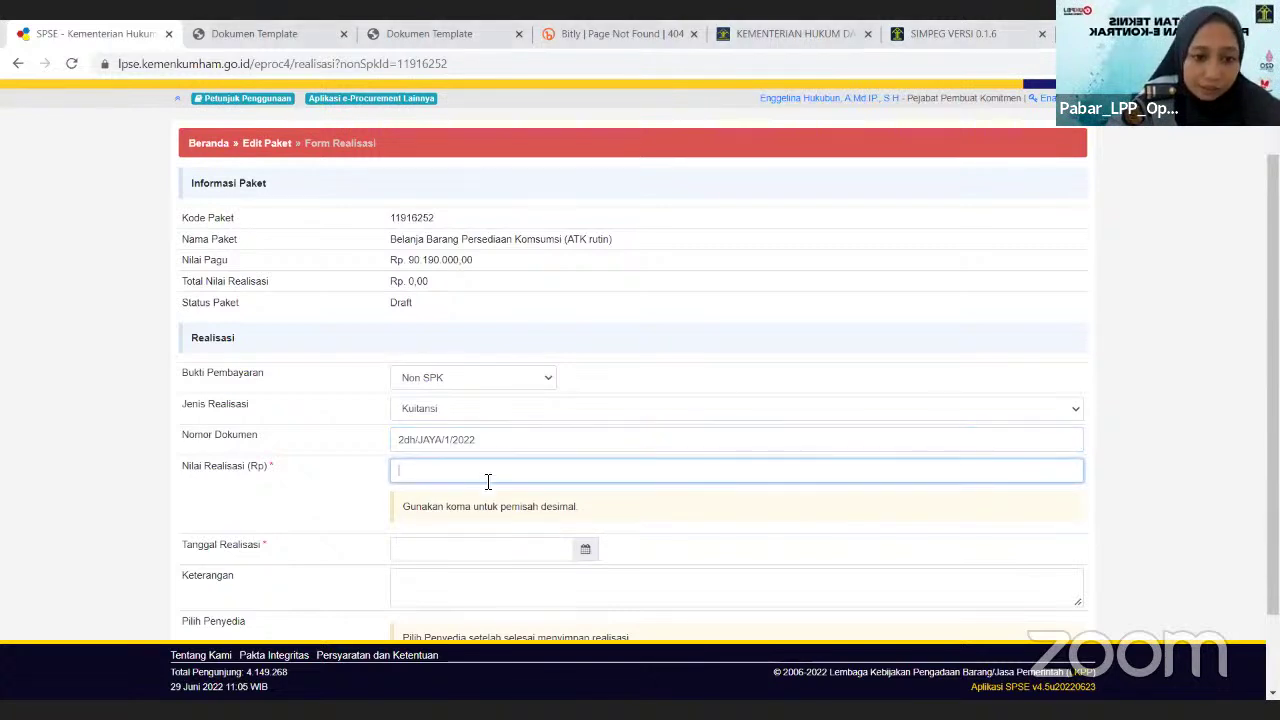
text(20.00)
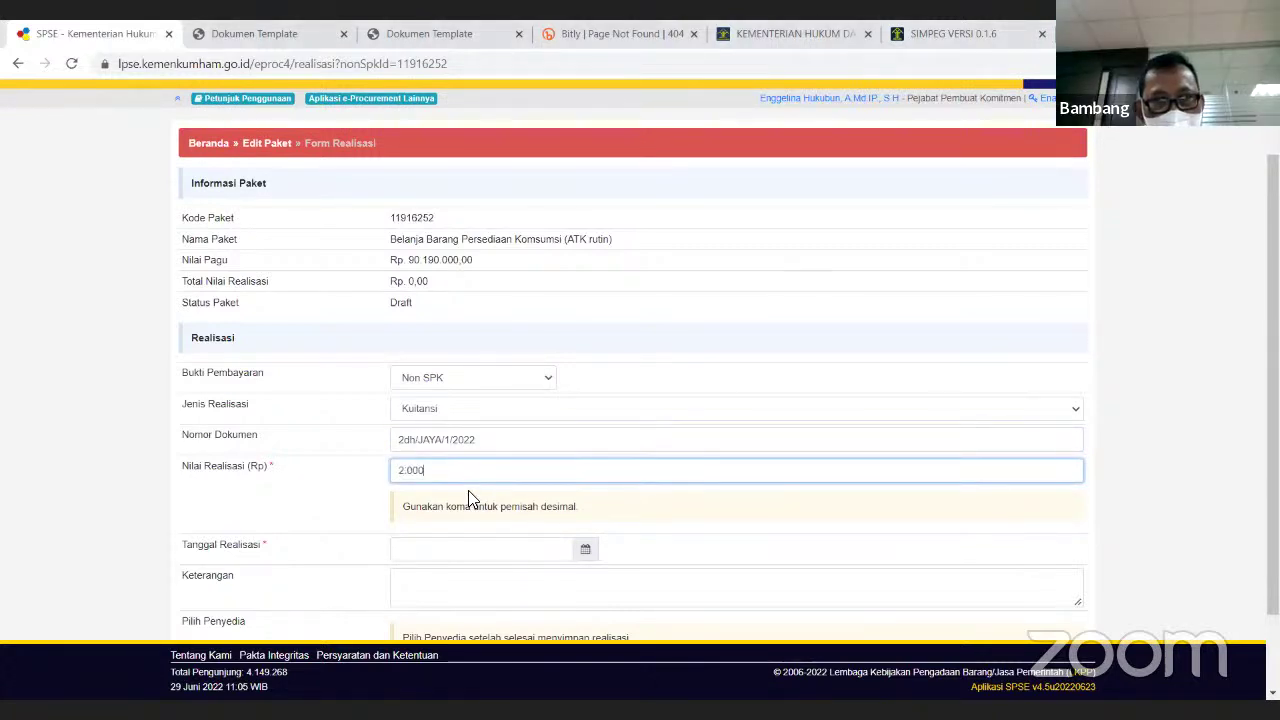
text(0.000)
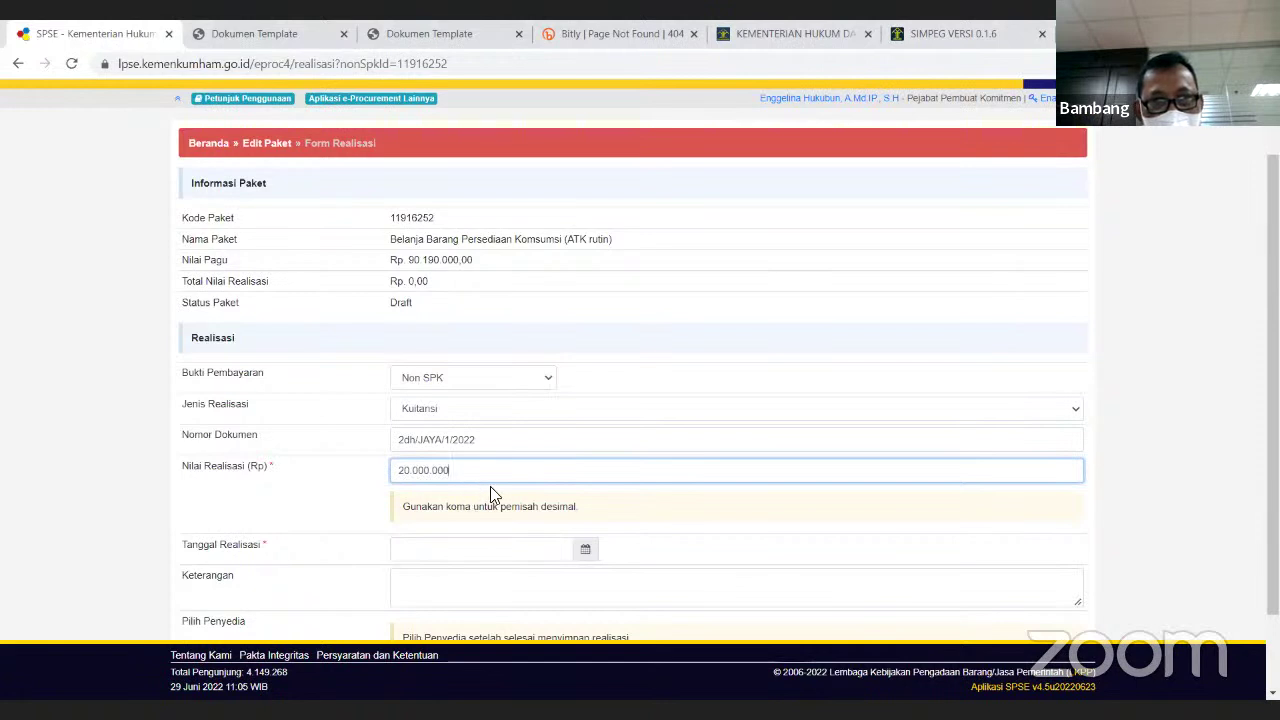
click(602, 443)
text(ta)
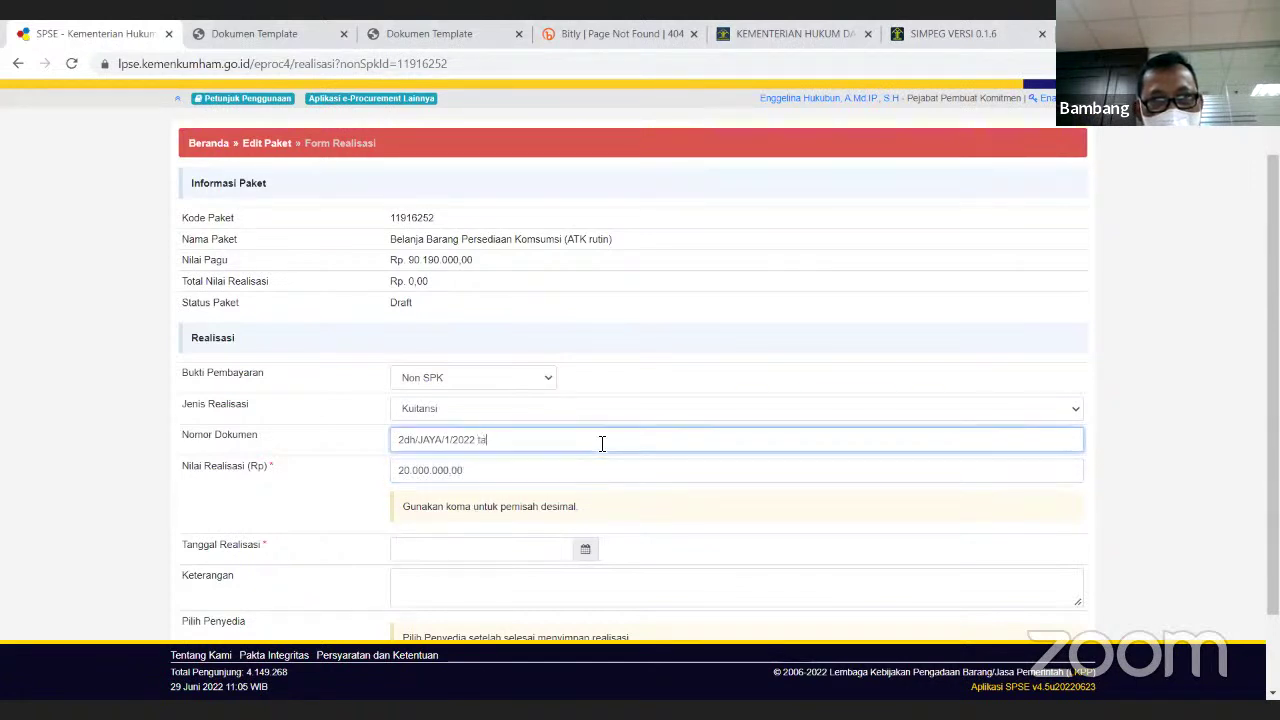
text(nggal 19 Januari 2022)
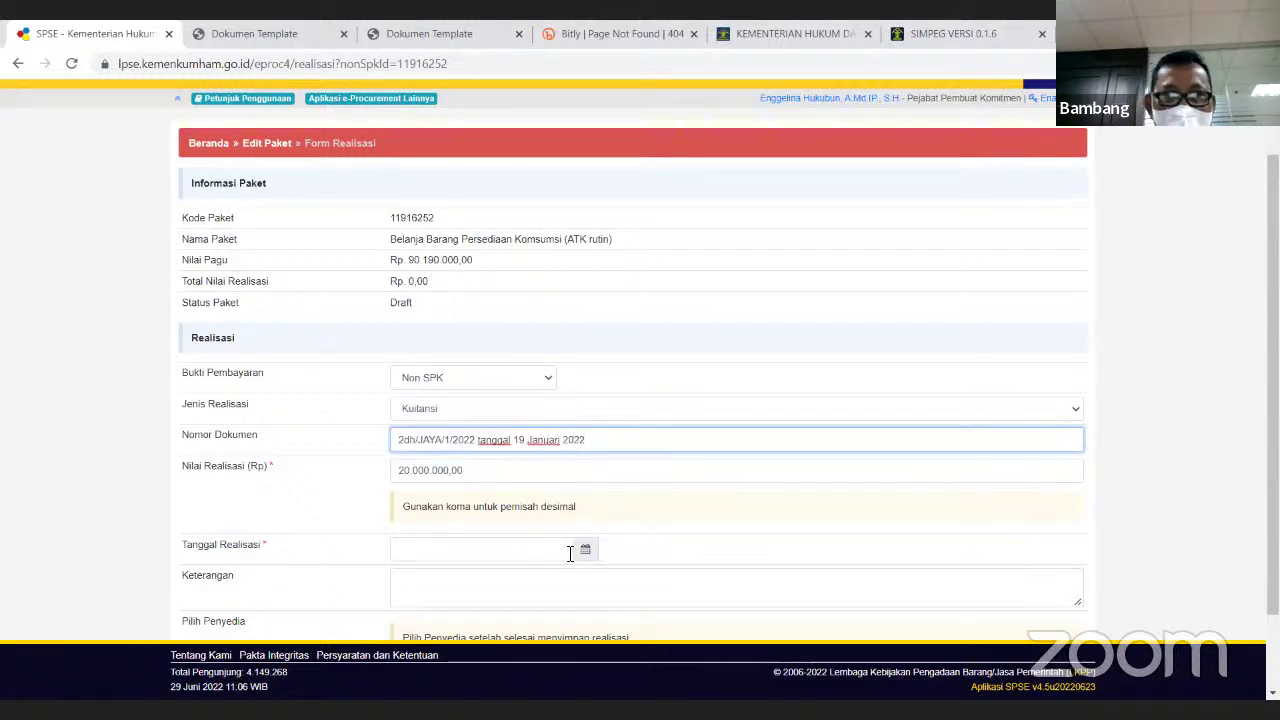
drag(592, 441, 480, 443)
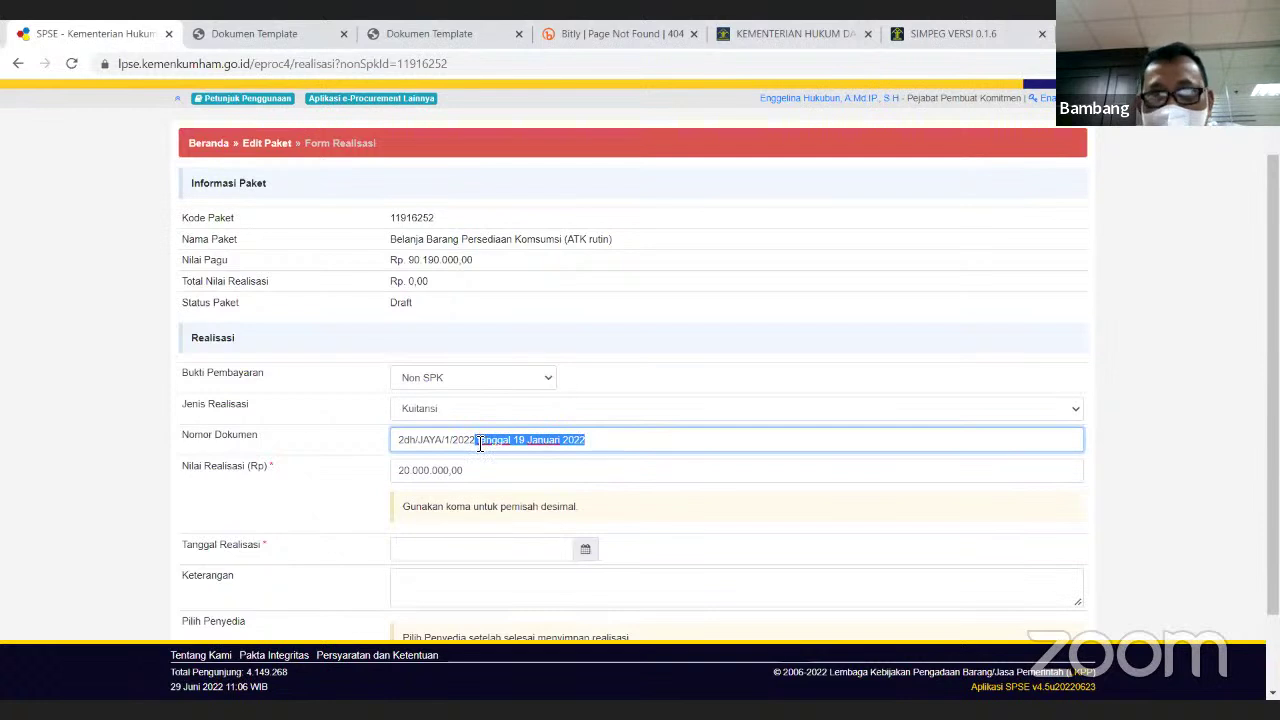
key(ctrl+x)
Change the realisation date from 29-06-2022 to 19-01-2022 in the calendar
click(492, 555)
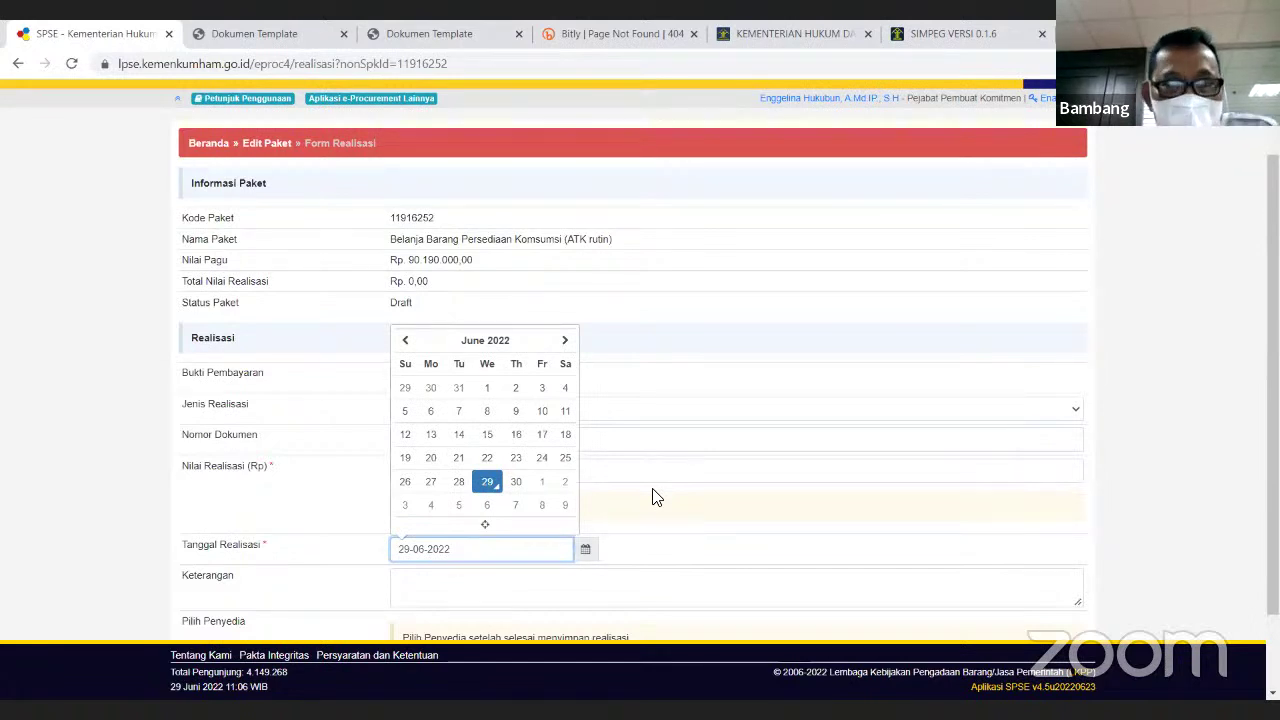
click(407, 341)
click(407, 341)
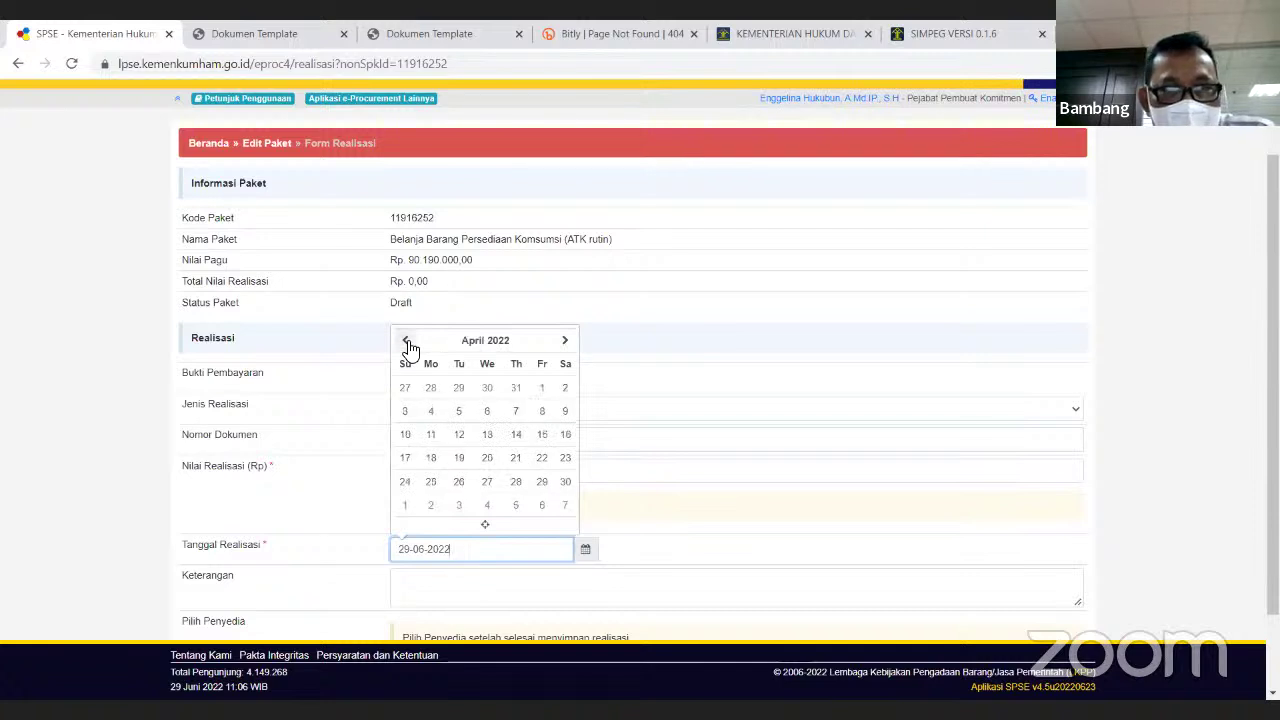
click(407, 341)
click(407, 341)
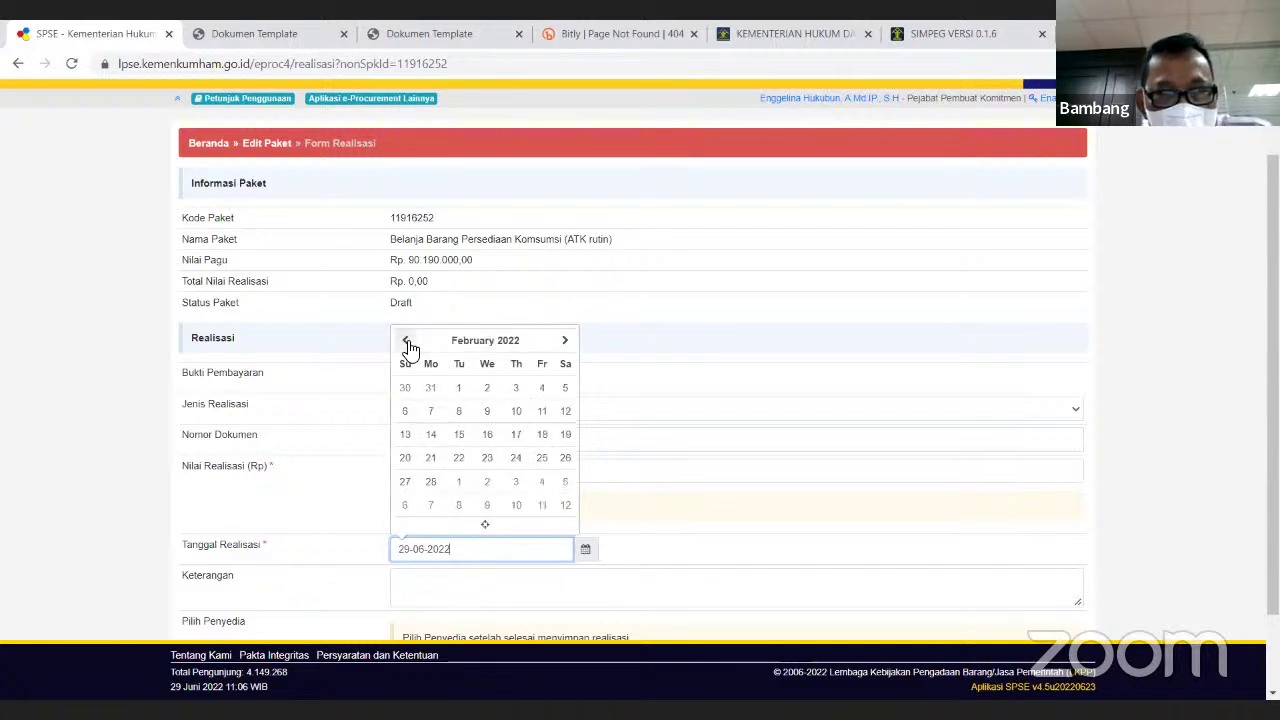
click(407, 341)
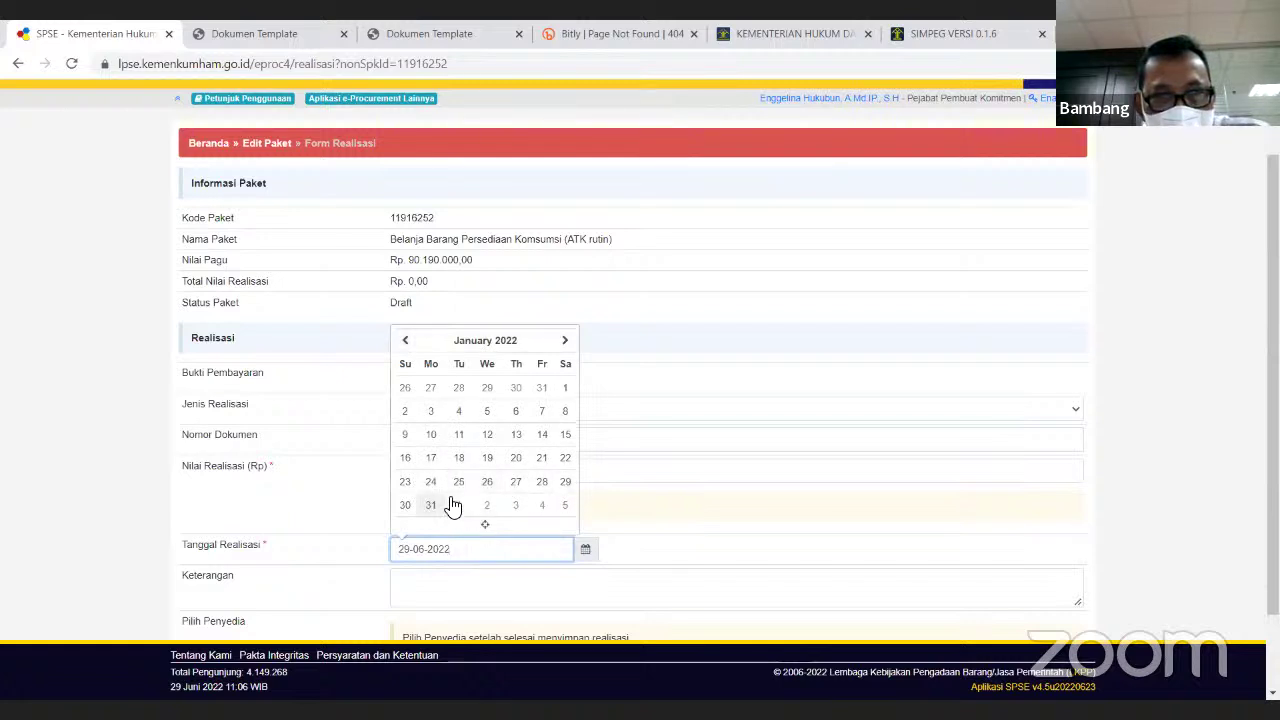
click(487, 460)
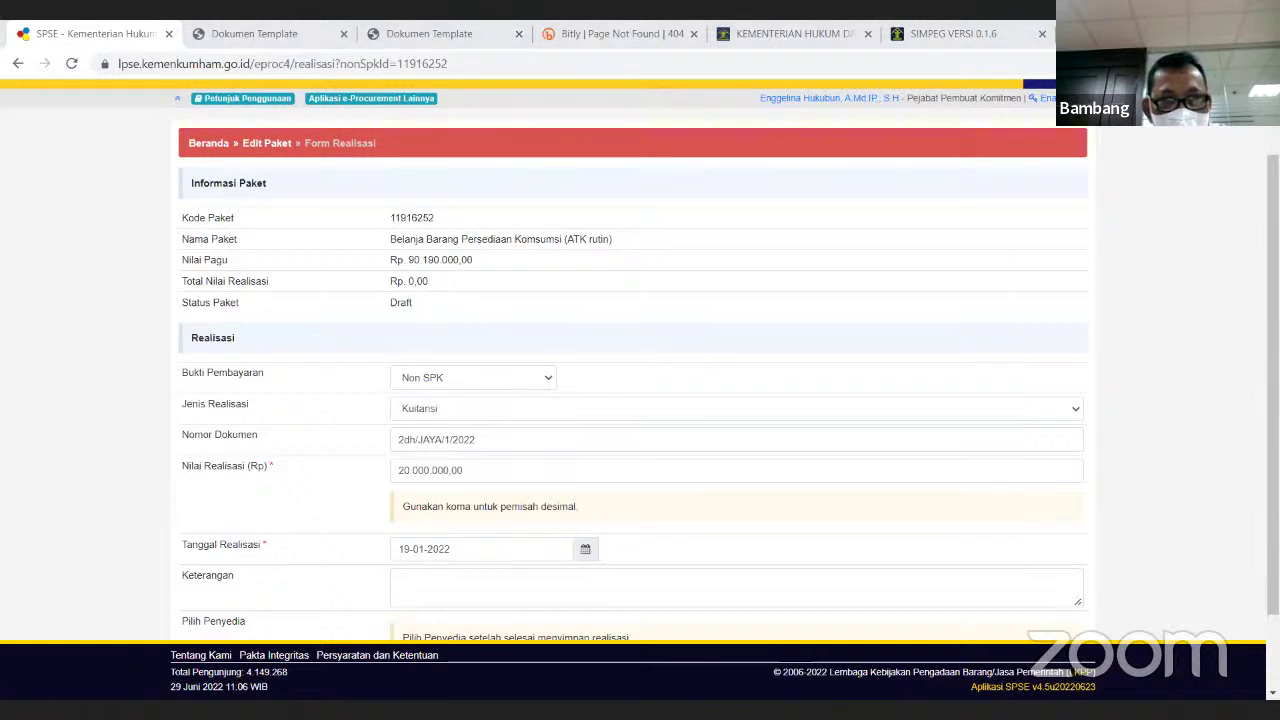
Enter 'Pengadaan ATK bulan Januari 2022 pada Lapas Perempuan Kelas III Manokwari' in the Keterangan field
click(453, 588)
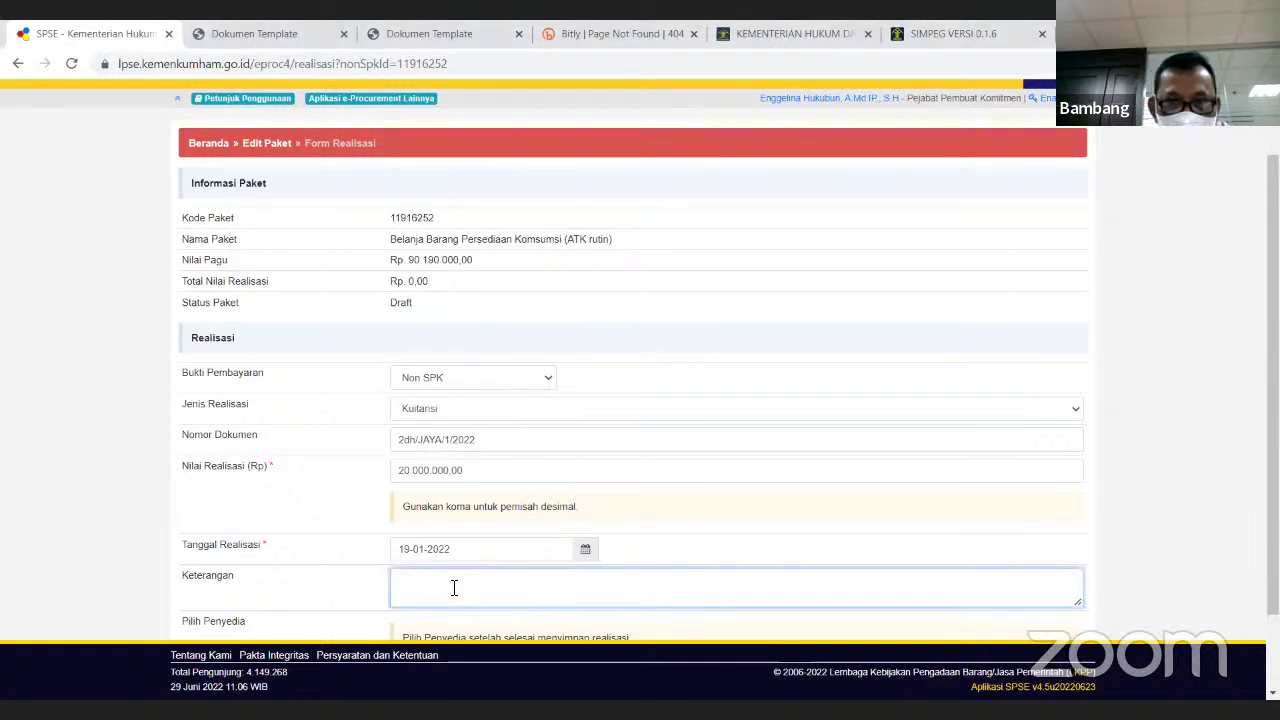
text(Pendaa)
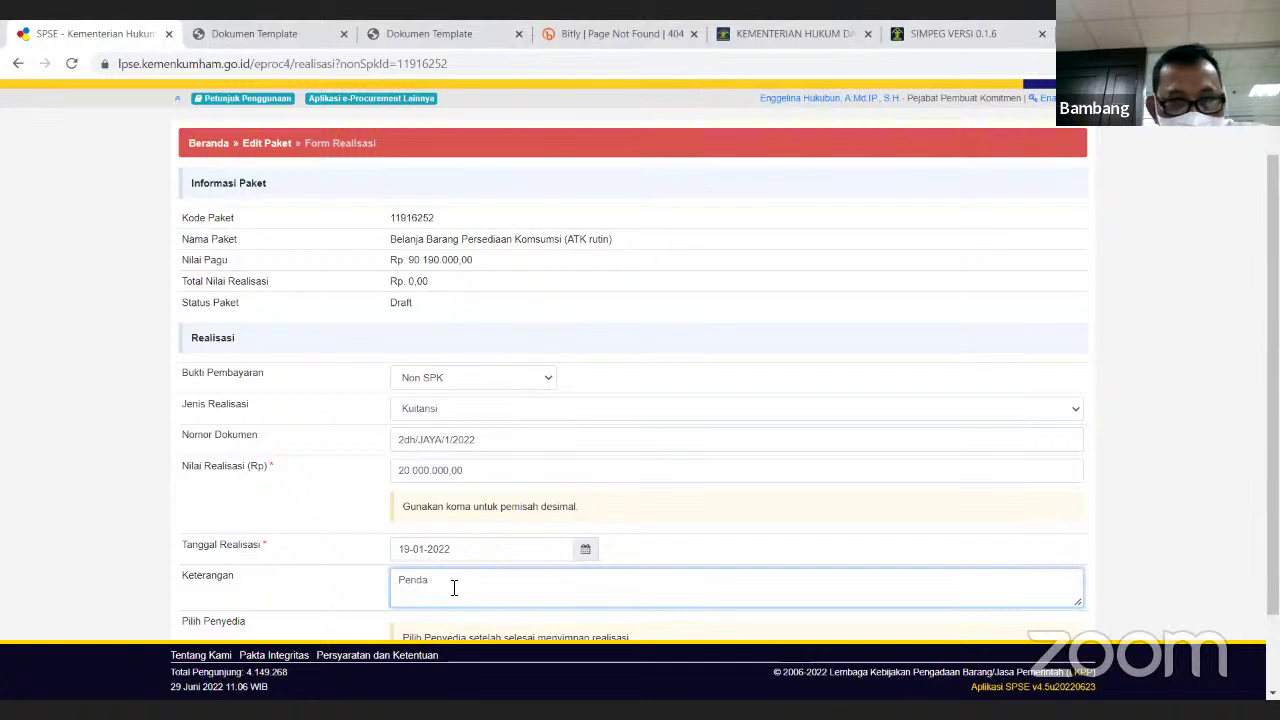
key(BackSpace)
key(BackSpace)
key(BackSpace)
text(gadaan)
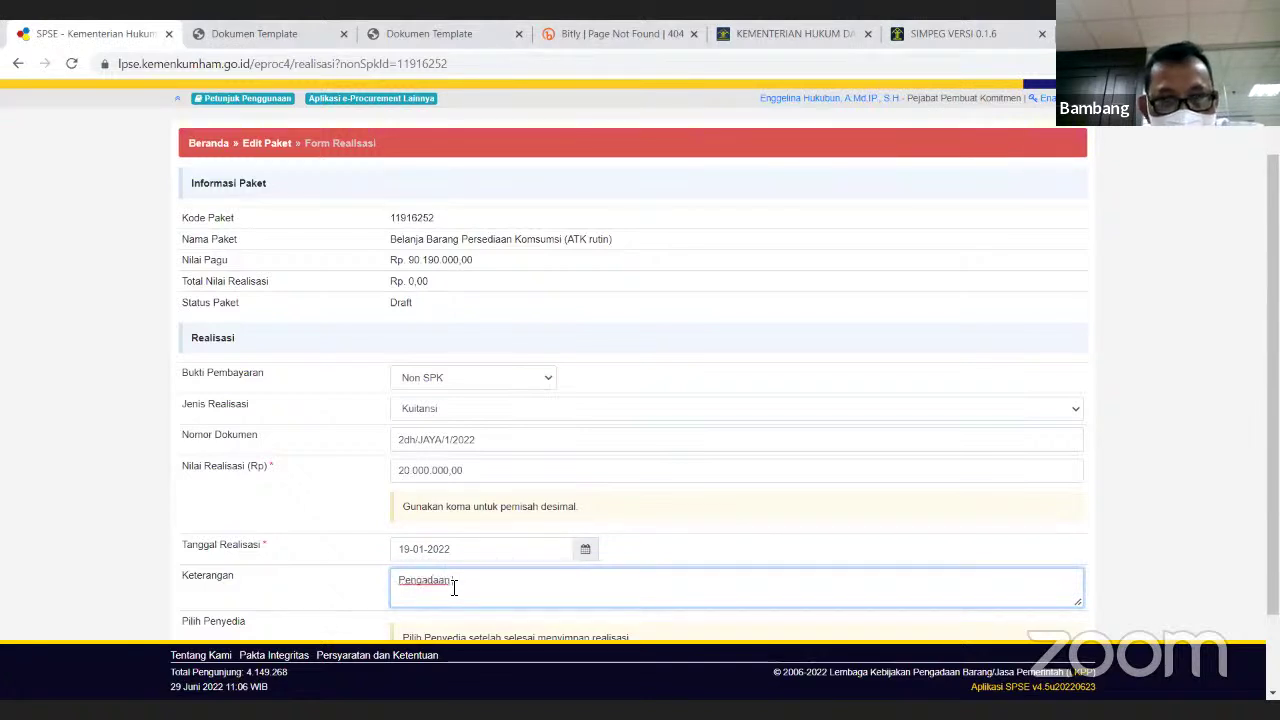
text( ATK bula)
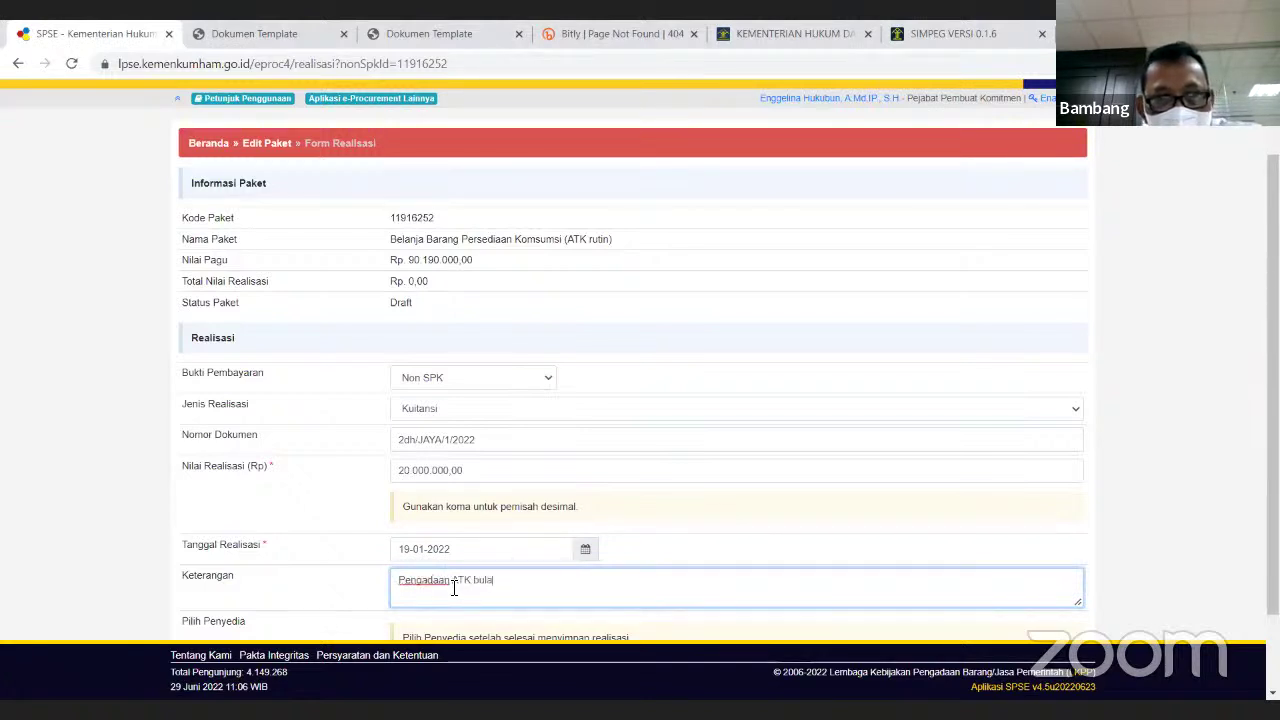
text(n Januari 2)
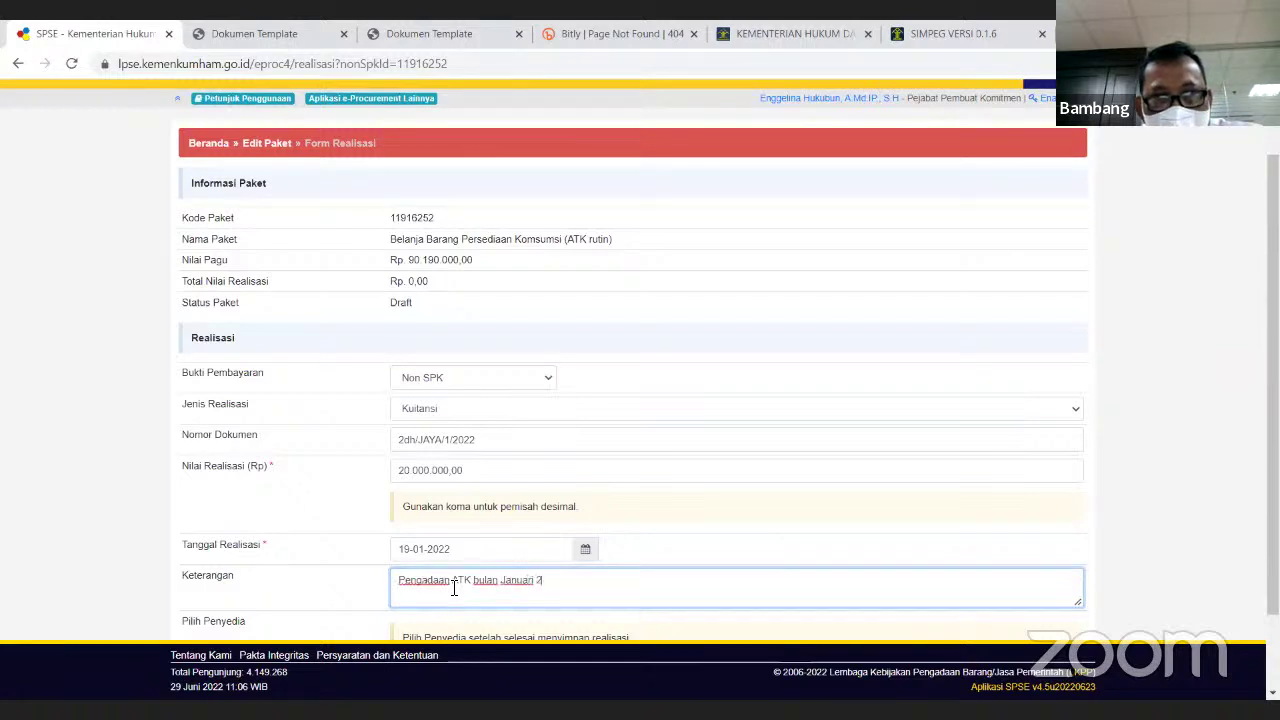
text(022 pada Lapi)
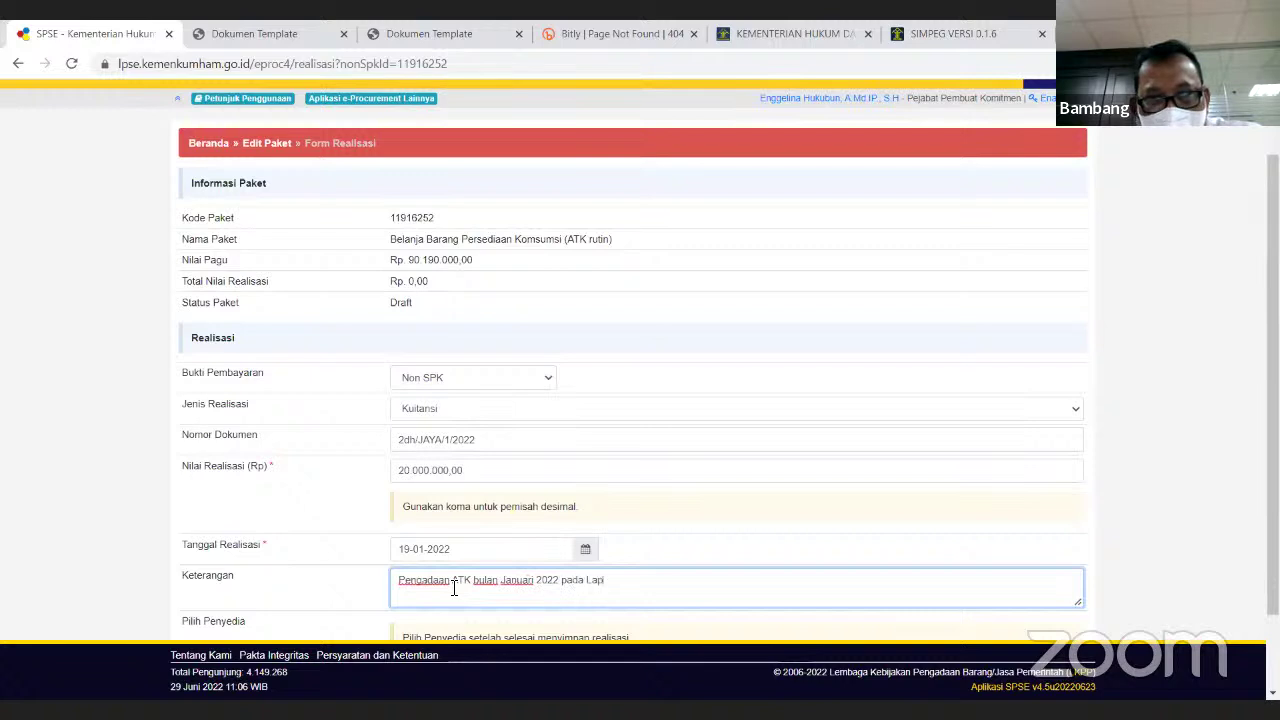
key(BackSpace)
text(as )
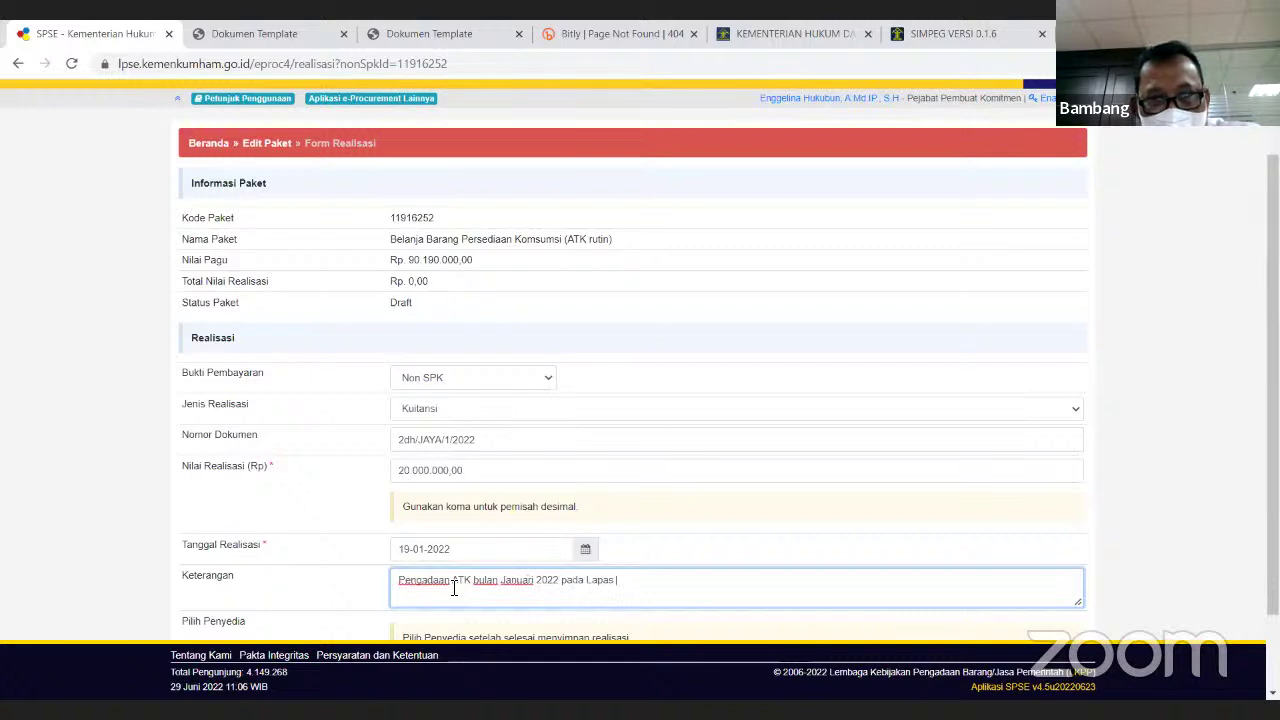
text(Perempuan)
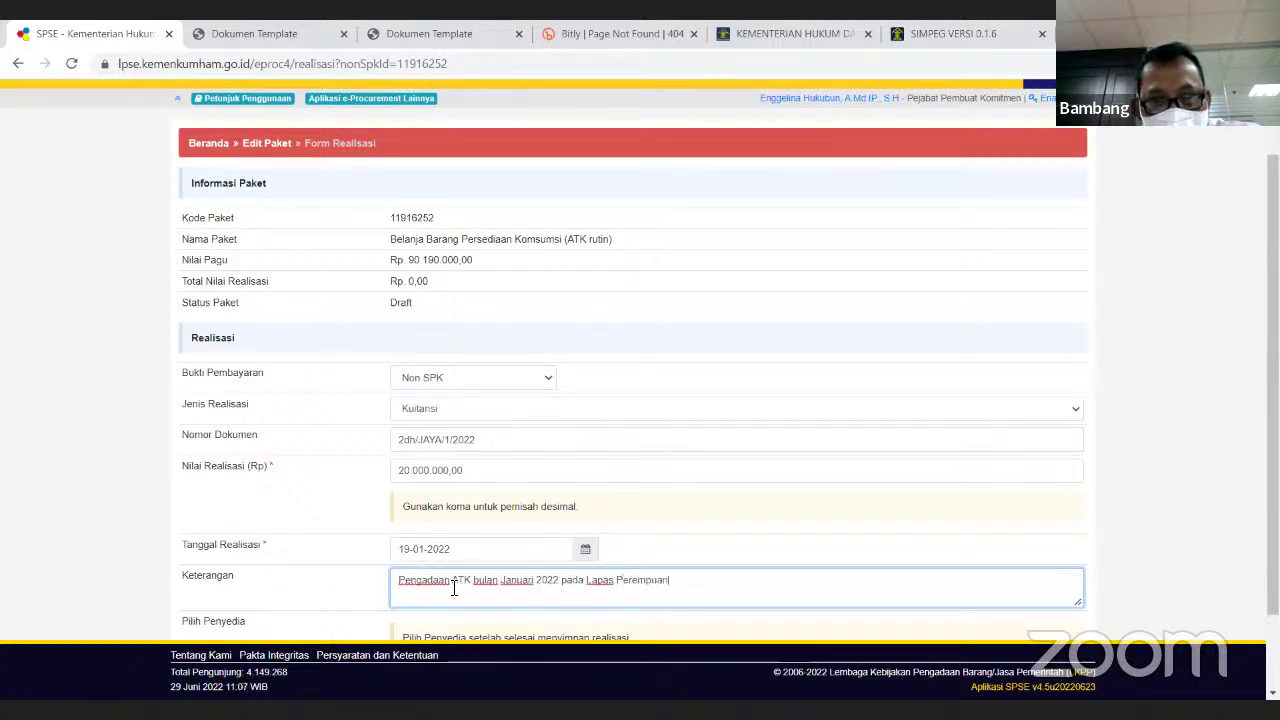
text( keKel)
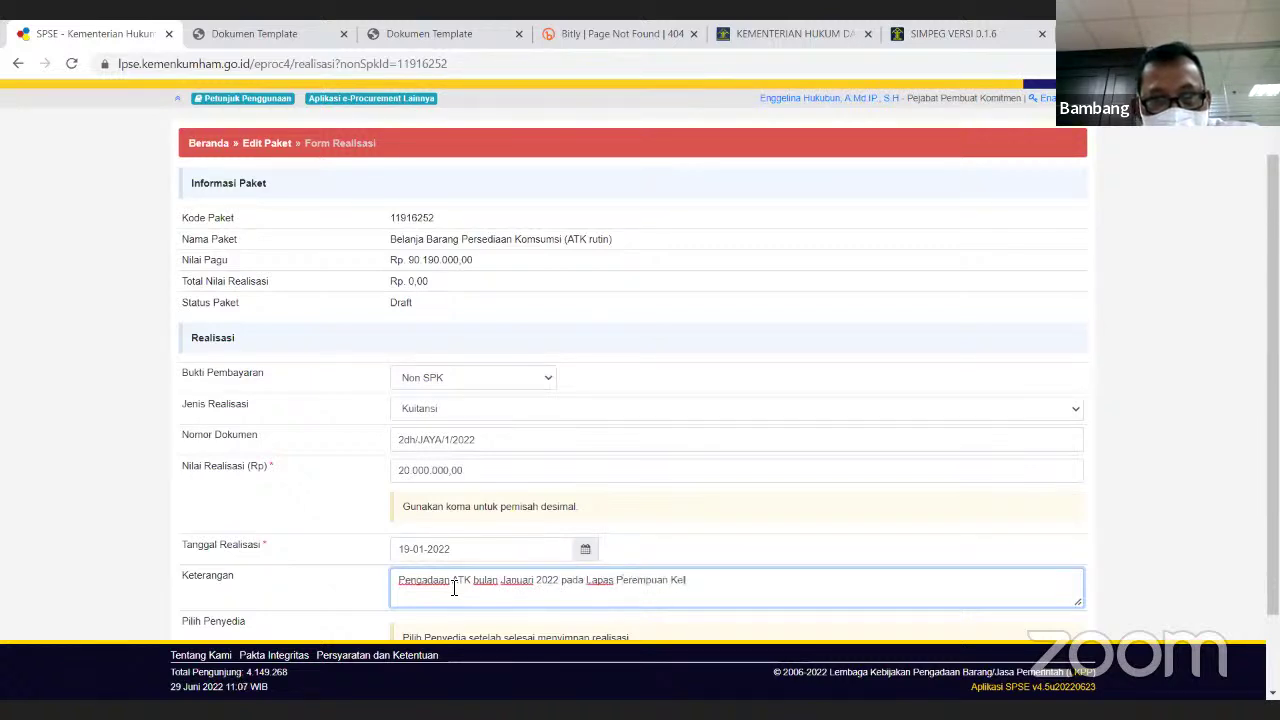
text(as III Manokwari)
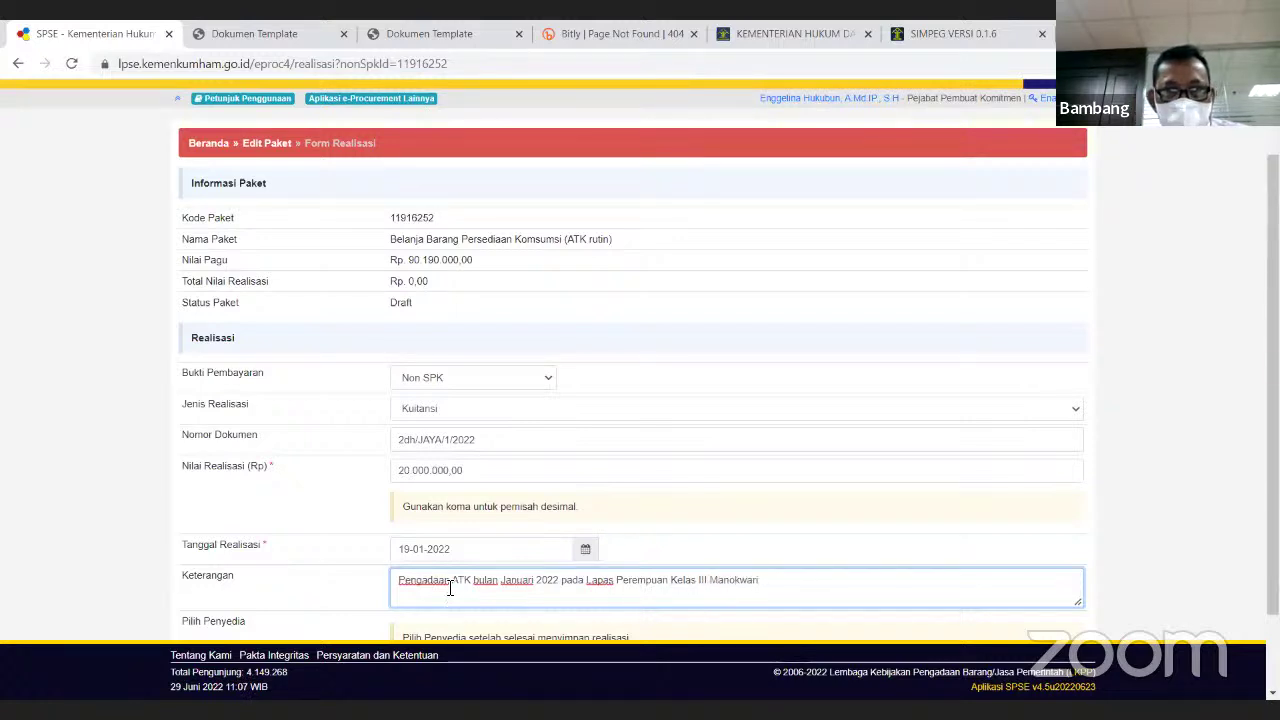
scroll(450, 590, down, 1)
click(465, 545)
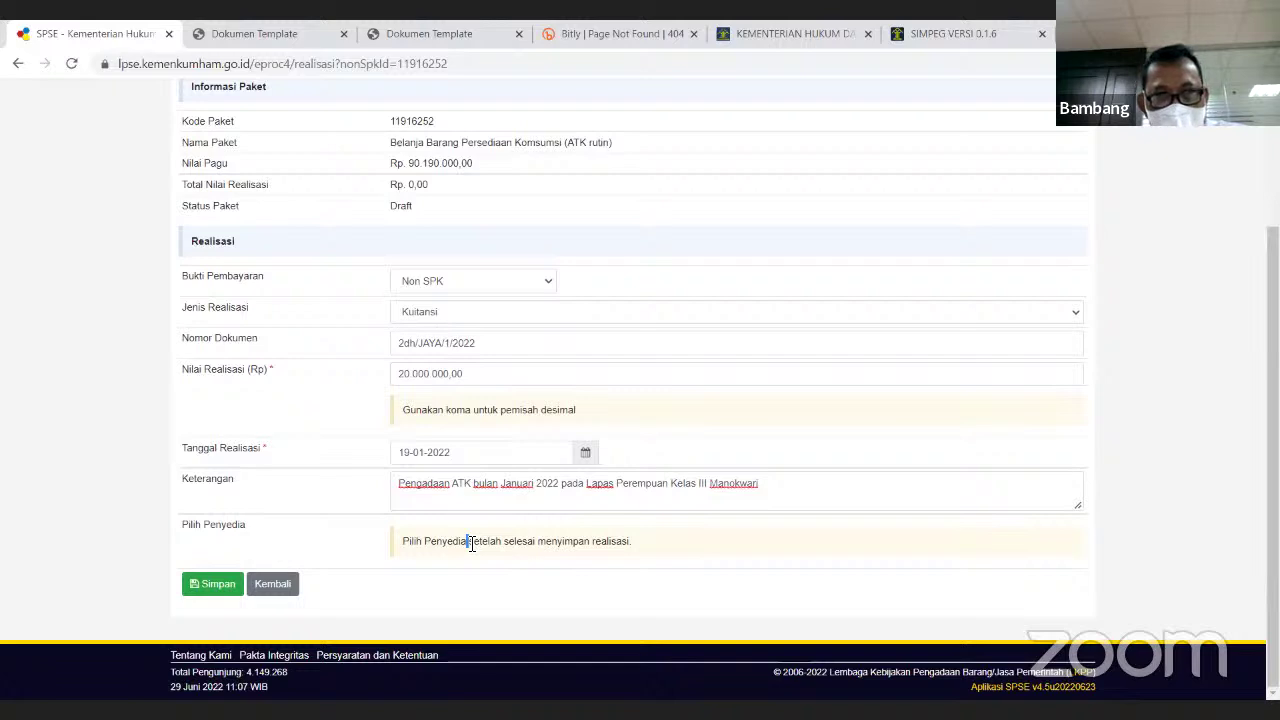
triple_click(516, 541)
click(572, 557)
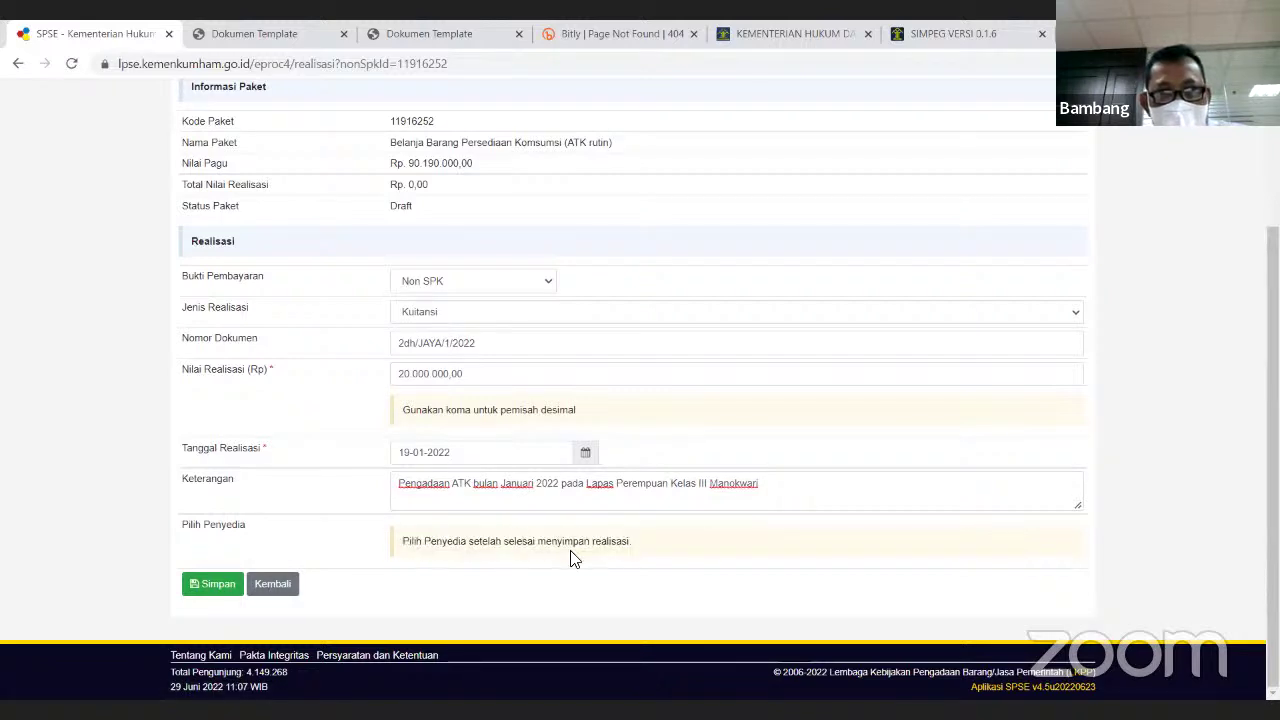
triple_click(577, 540)
double_click(558, 541)
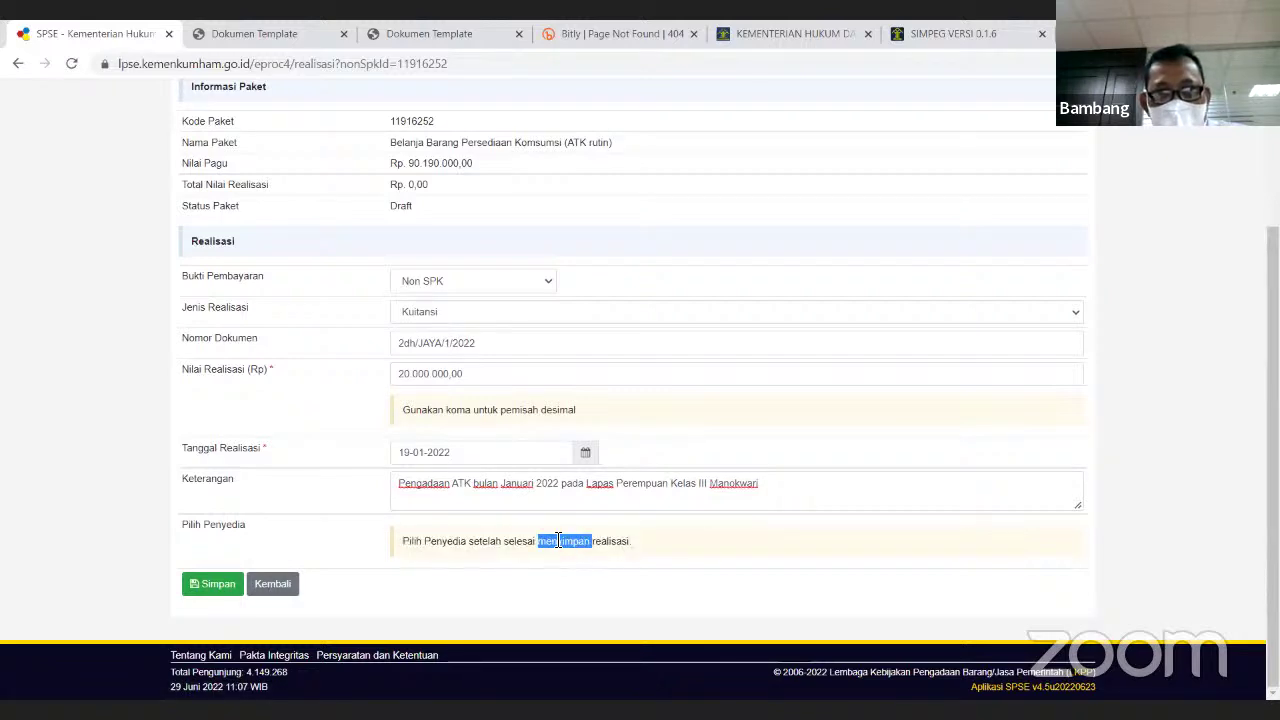
double_click(620, 540)
triple_click(420, 553)
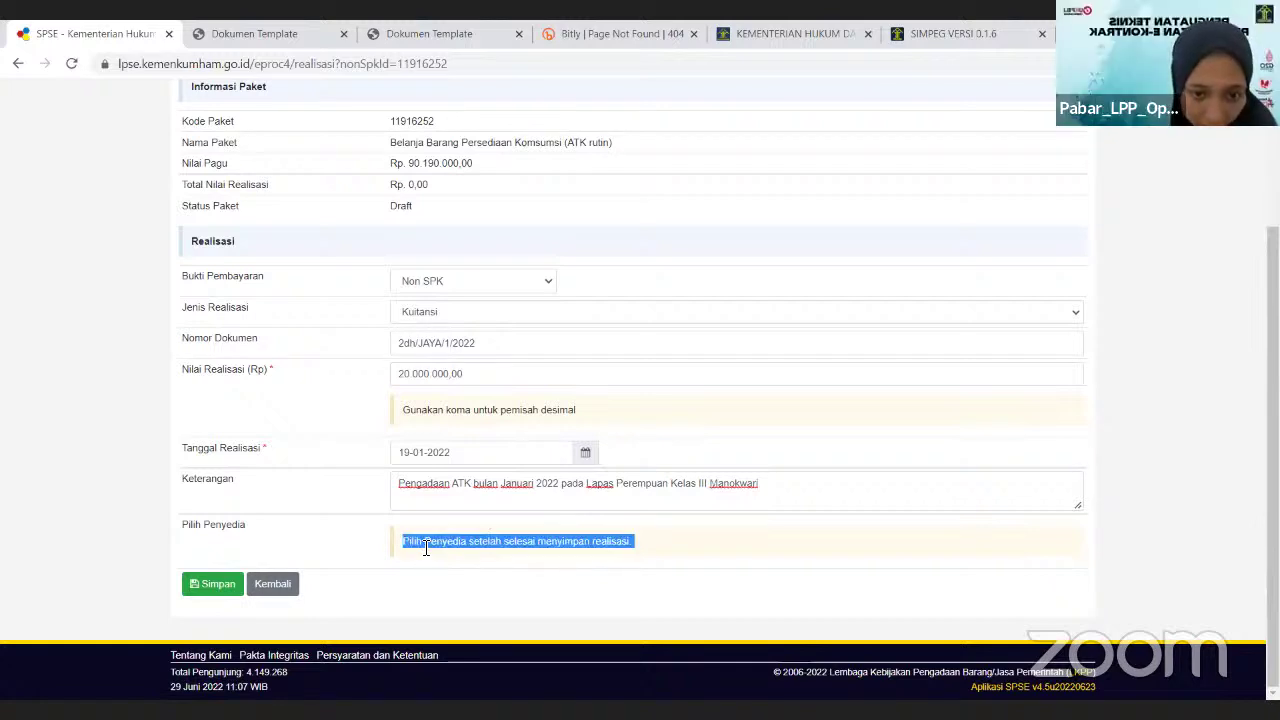
double_click(425, 545)
click(590, 545)
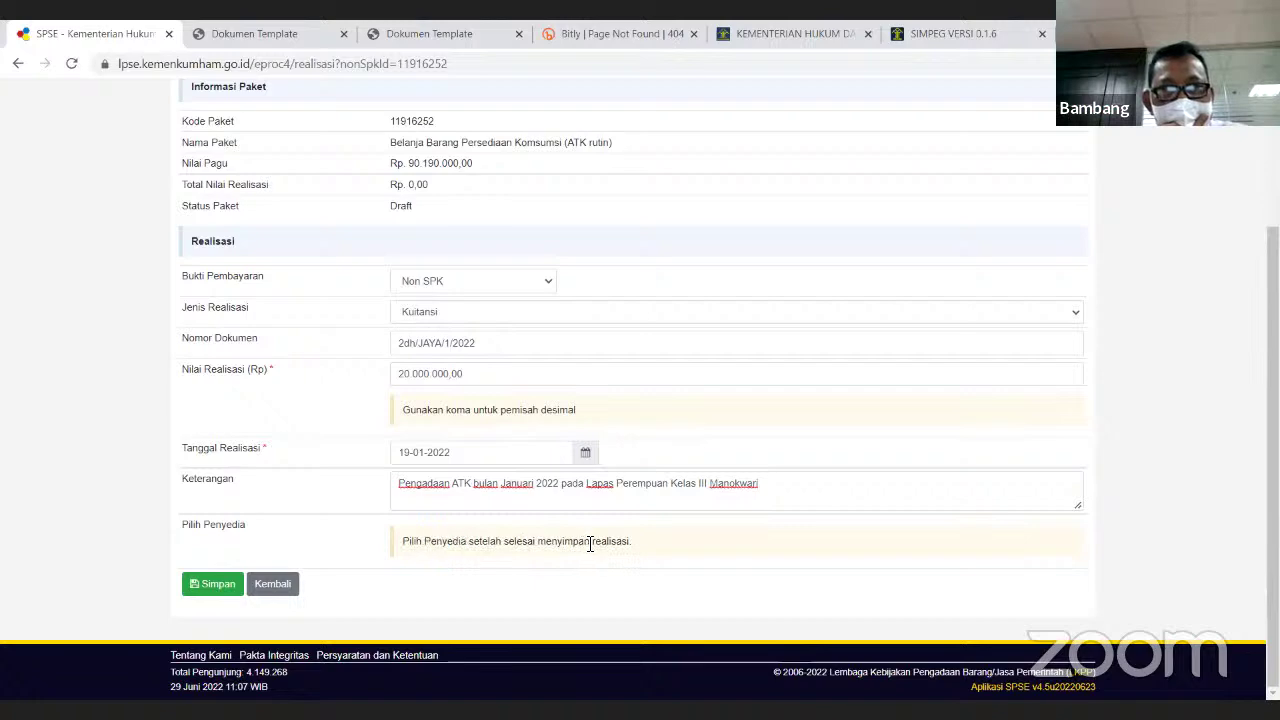
double_click(590, 545)
scroll(688, 554, up, 3)
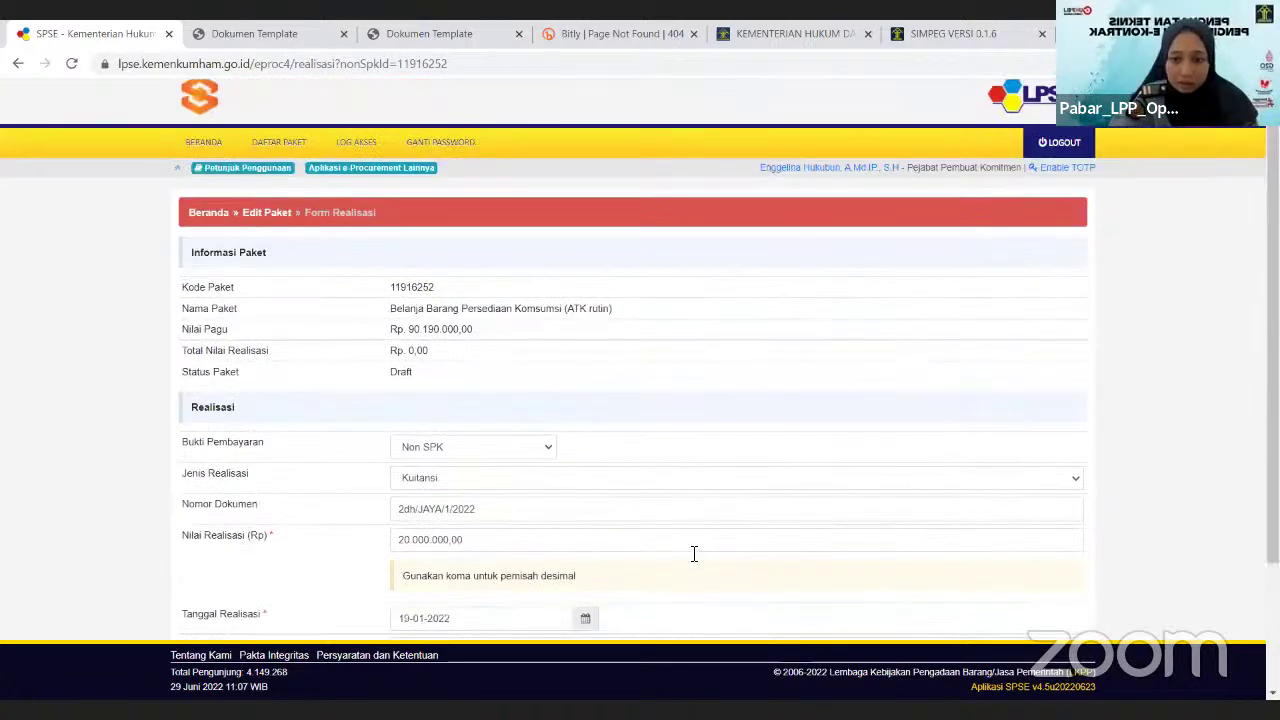
scroll(694, 554, down, 3)
drag(404, 540, 694, 536)
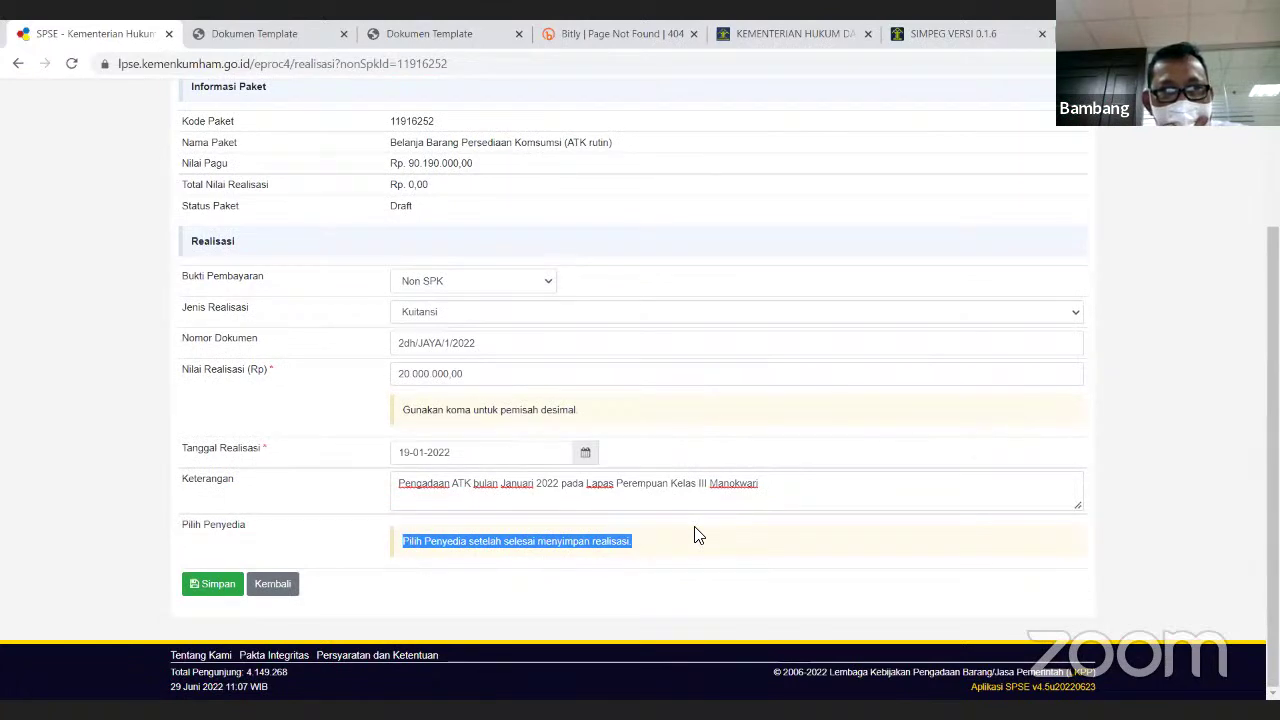
Save the realisation, then open the Tambah Penyedia form for a non-SIKaP provider
click(205, 588)
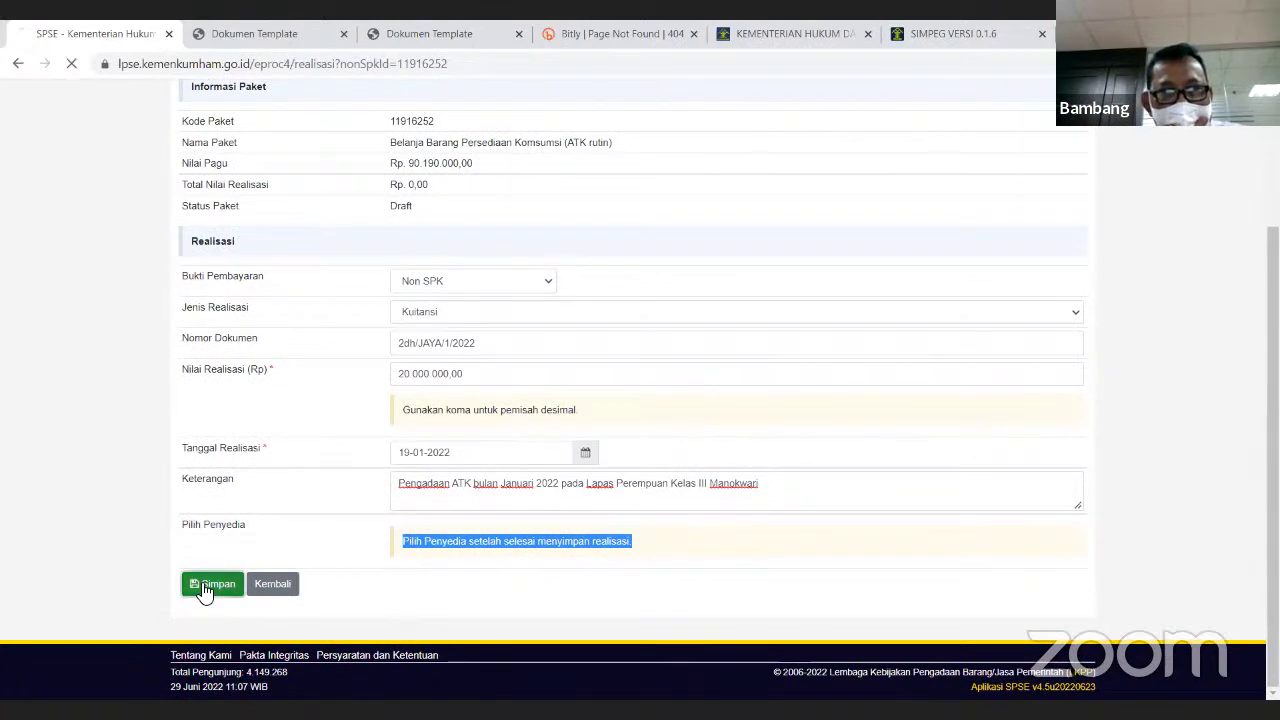
scroll(488, 545, down, 2)
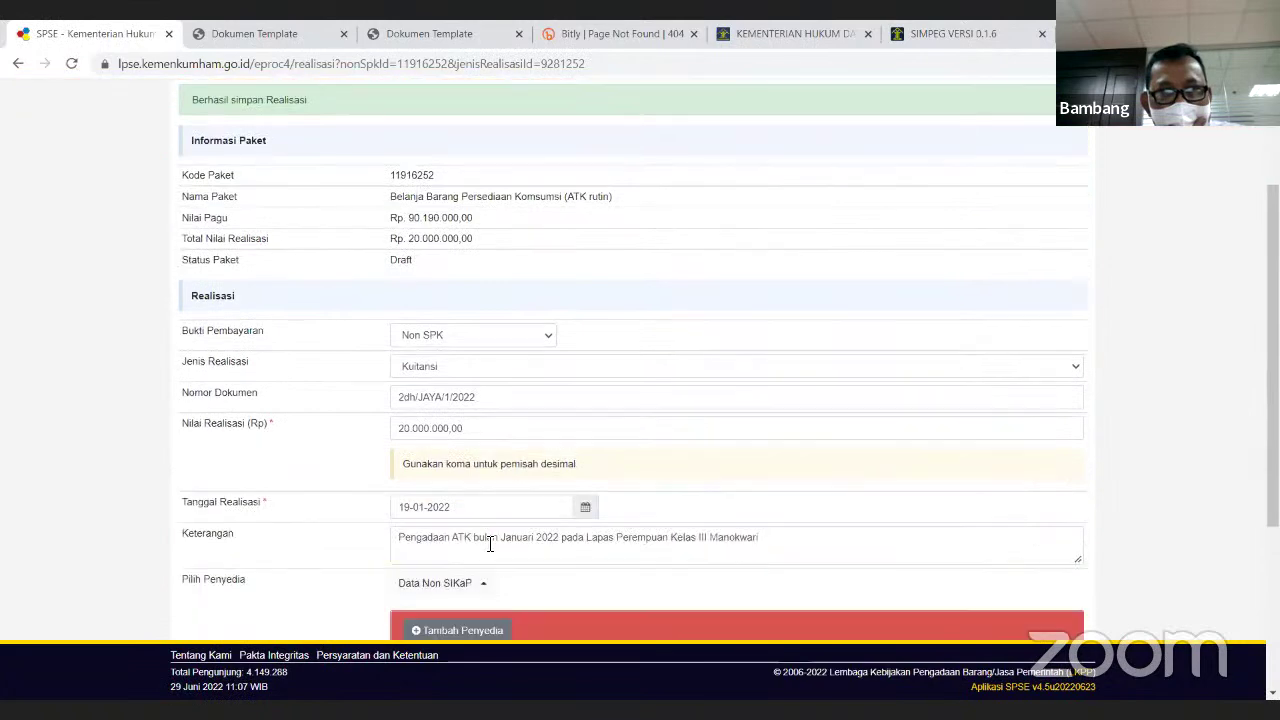
scroll(490, 545, down, 2)
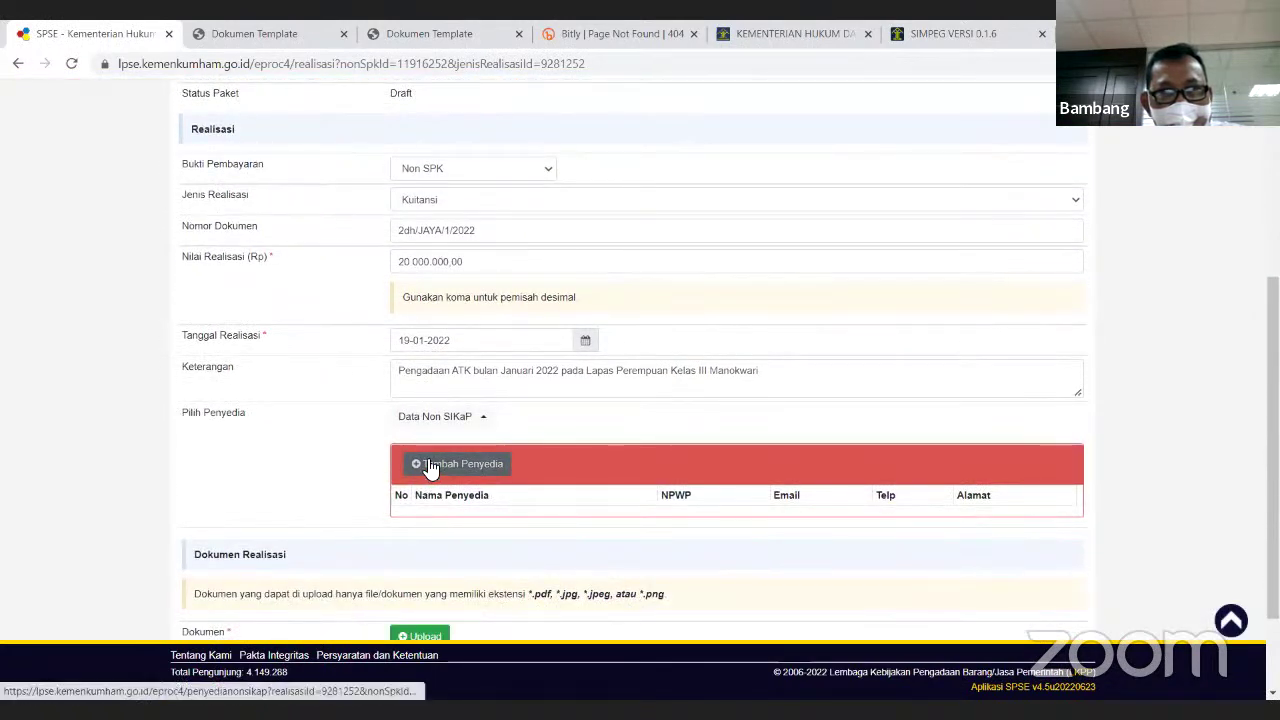
click(430, 466)
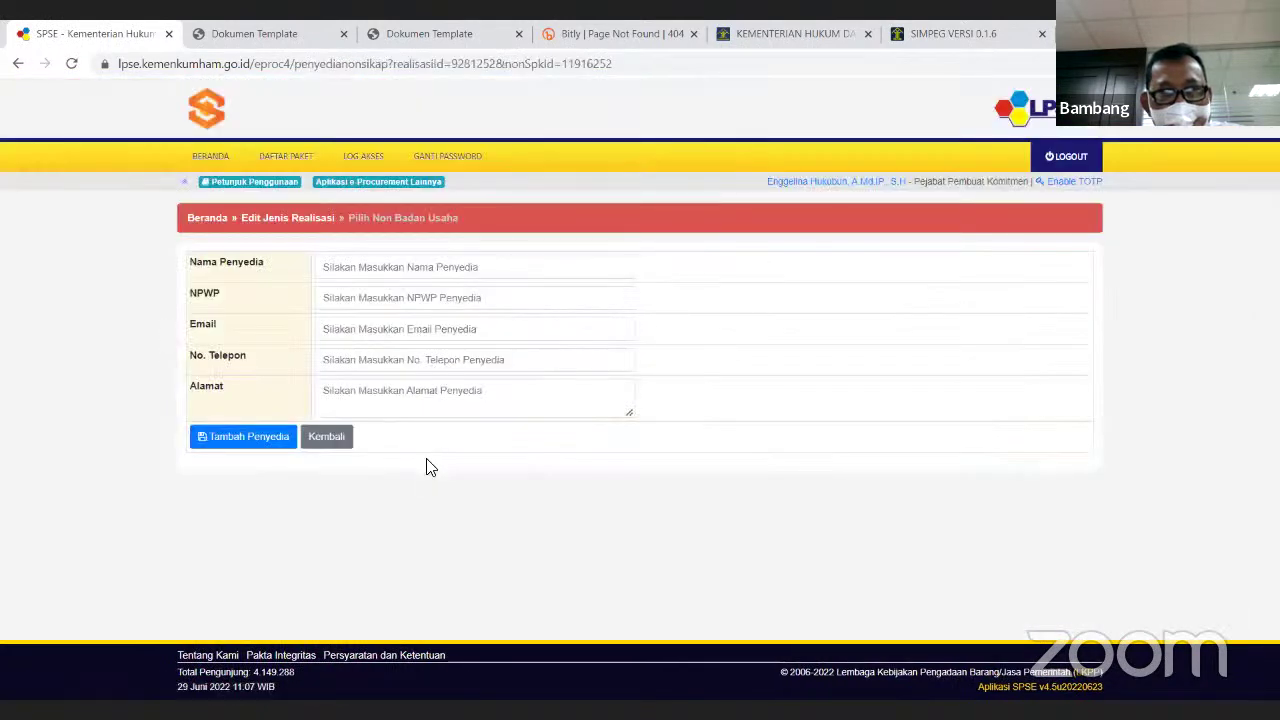
Enter 'CV. Tintur Jaya' as Nama Penyedia and fill in the company's NPWP tax number
click(379, 264)
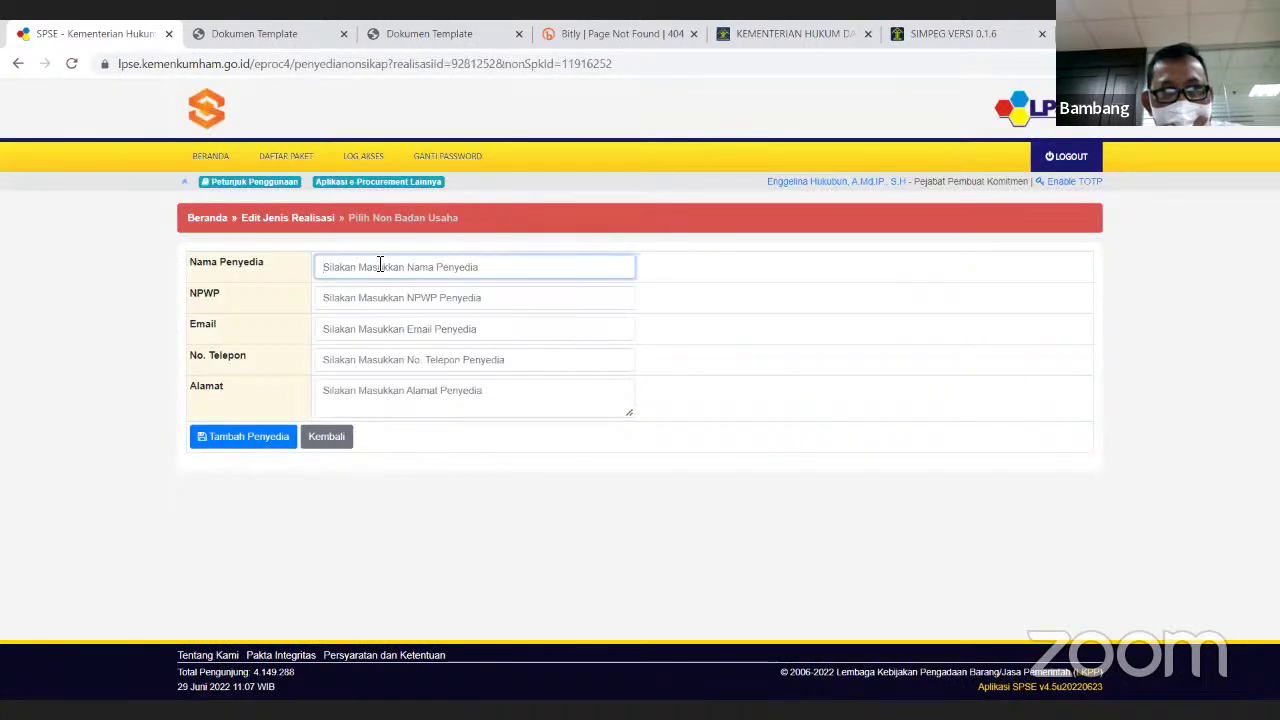
text(C)
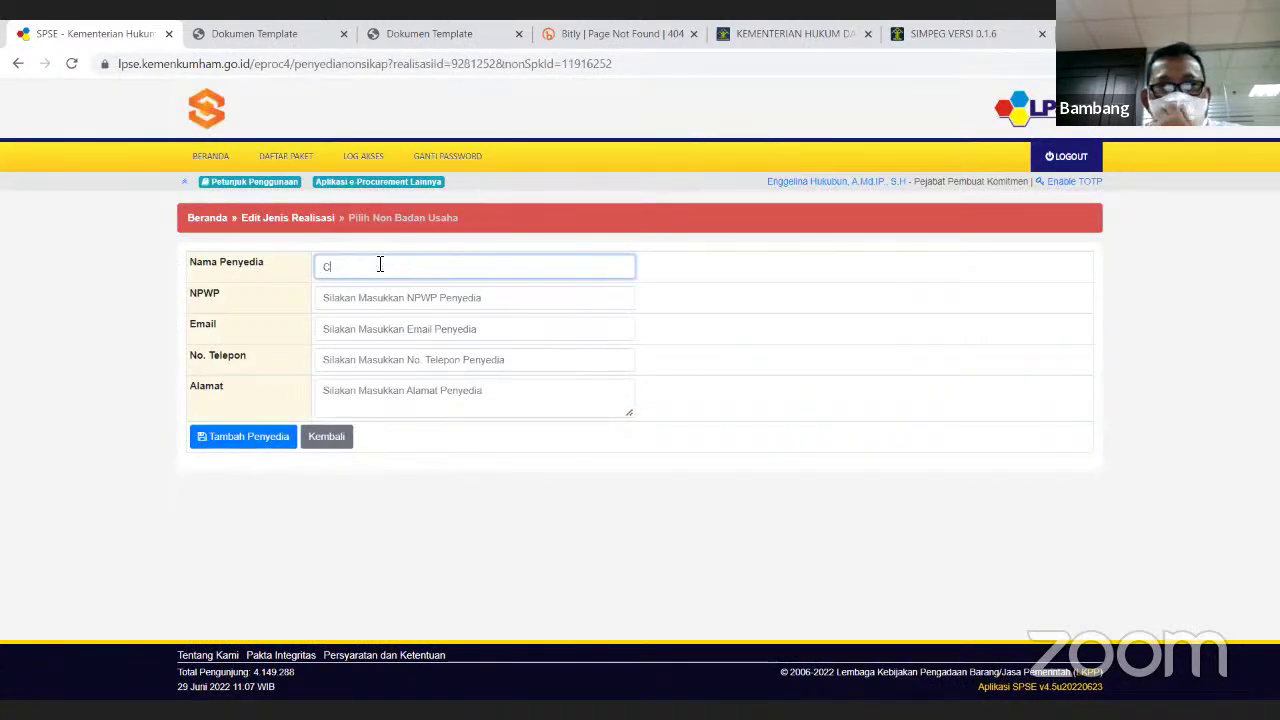
text(V. Tin)
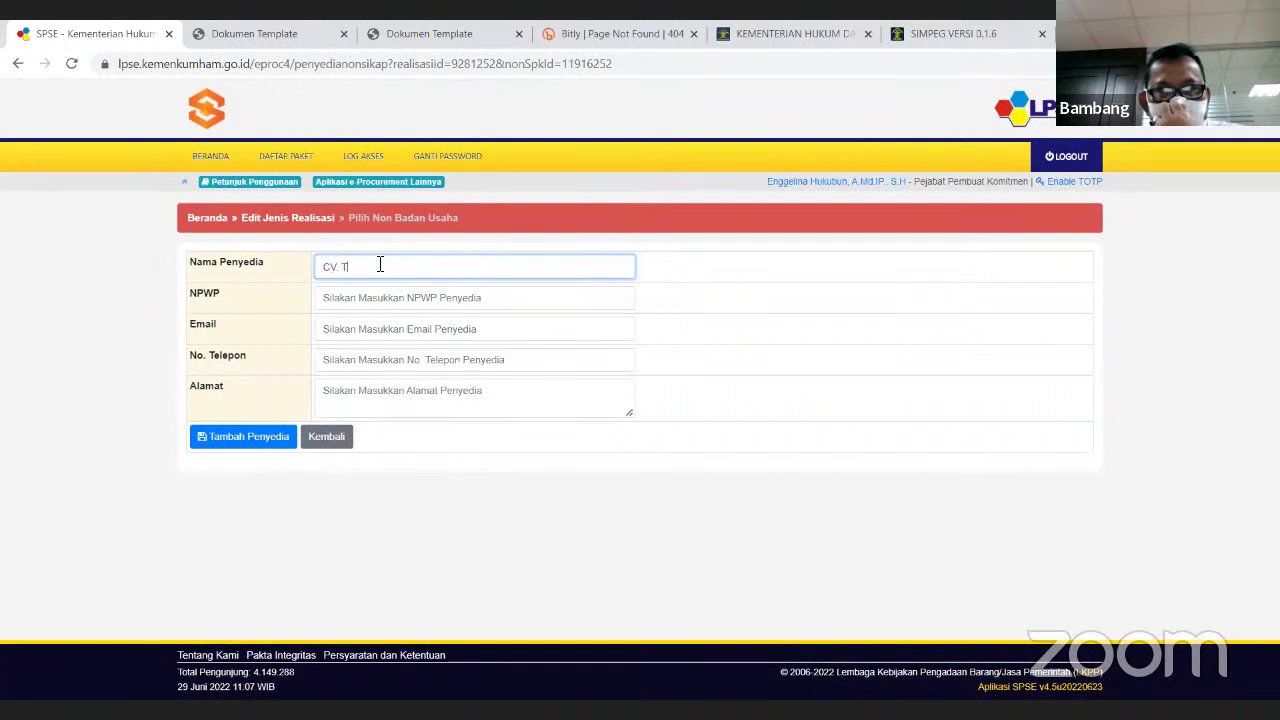
text(tur Jay)
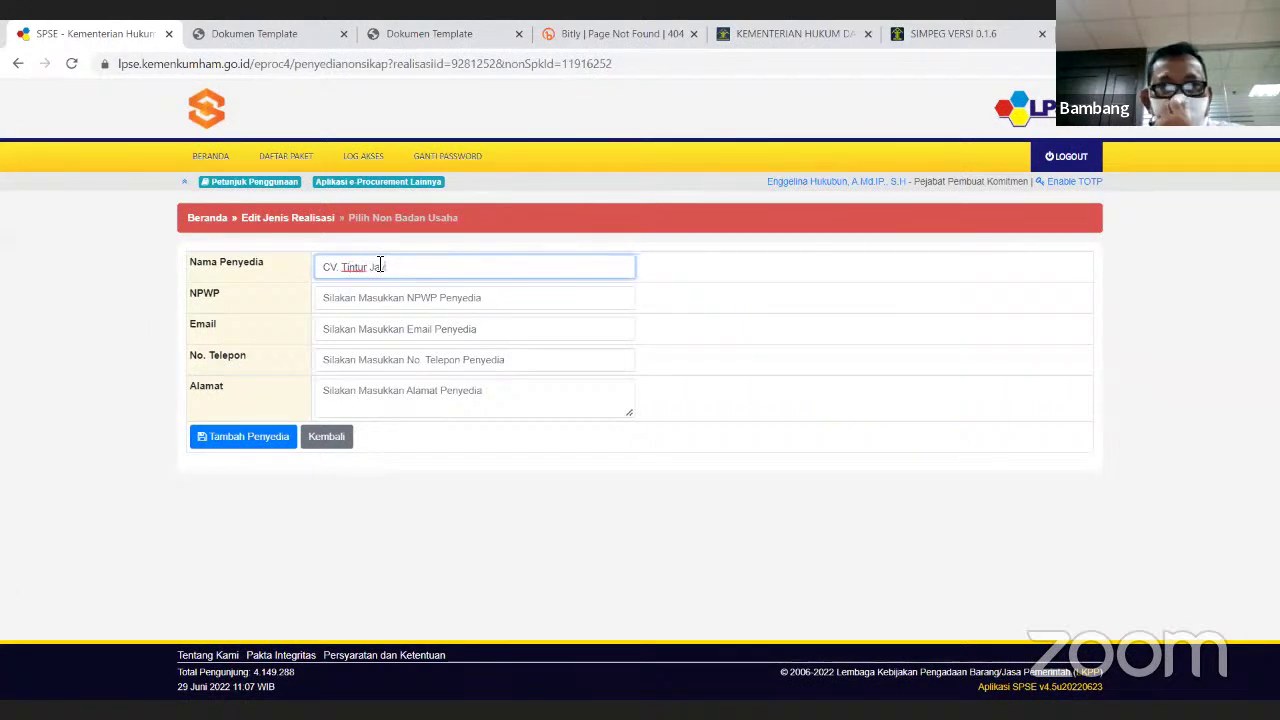
text(a)
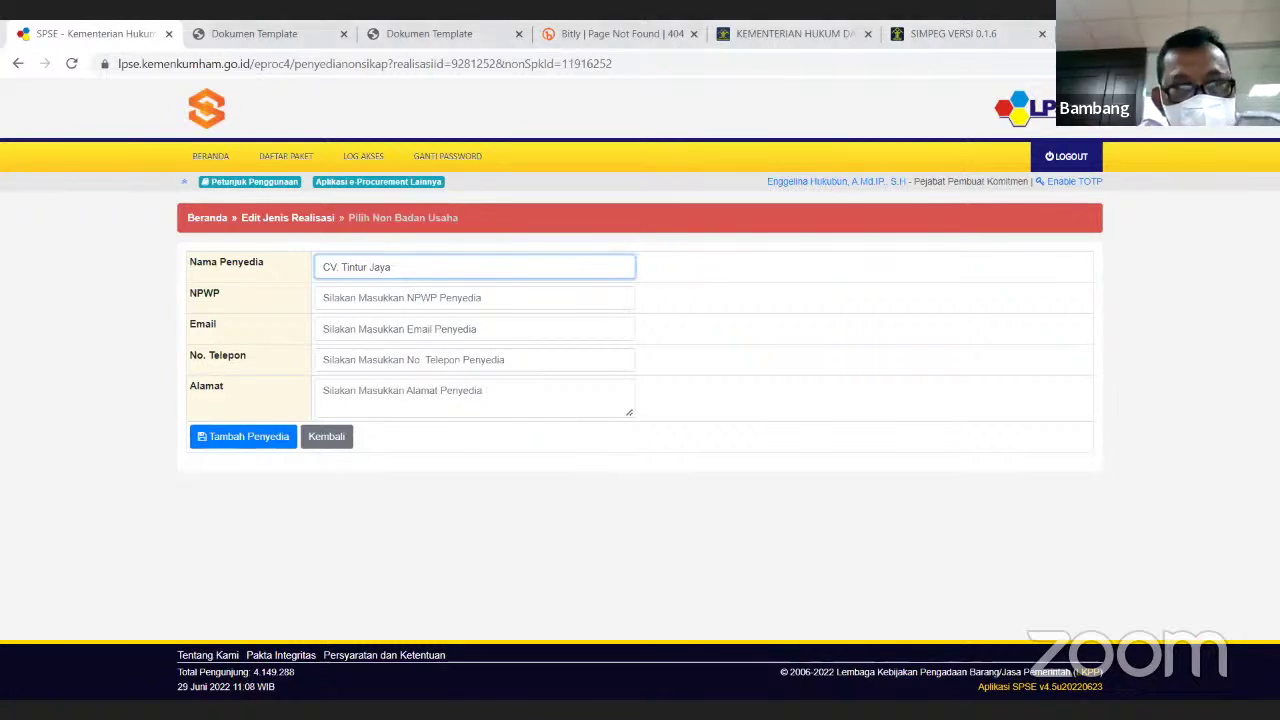
key(Tab)
text(02)
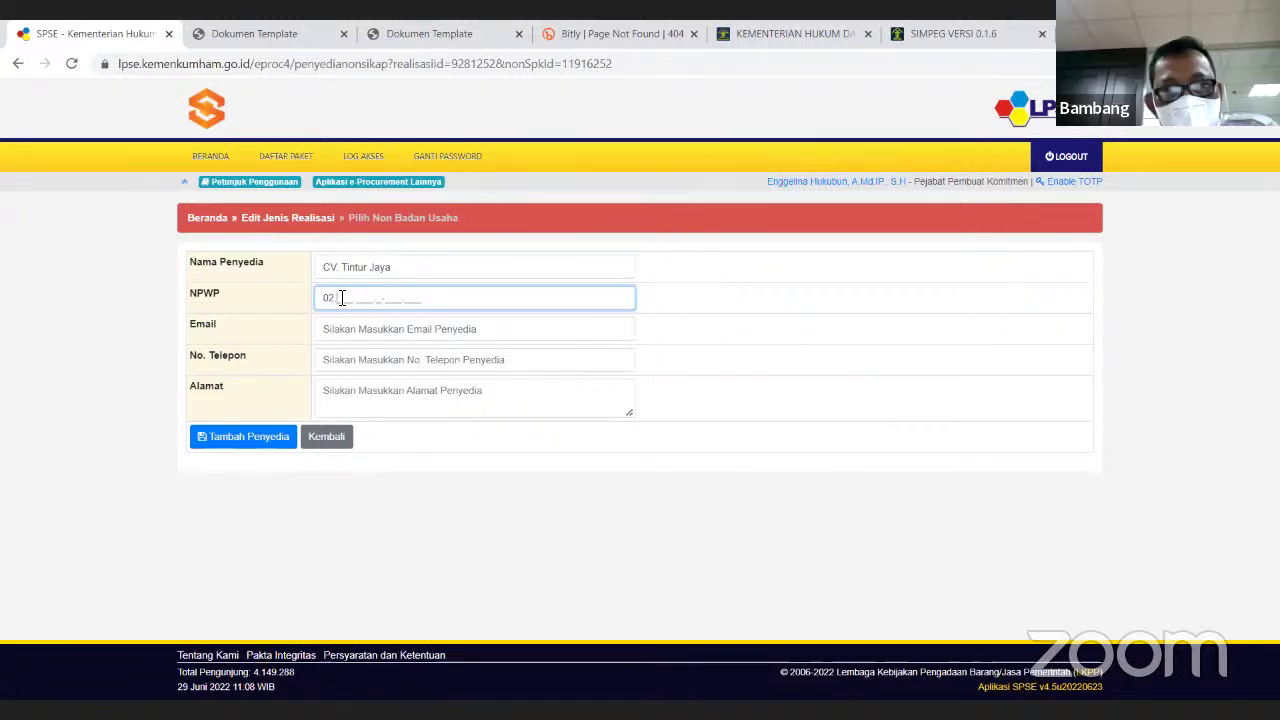
text(38)
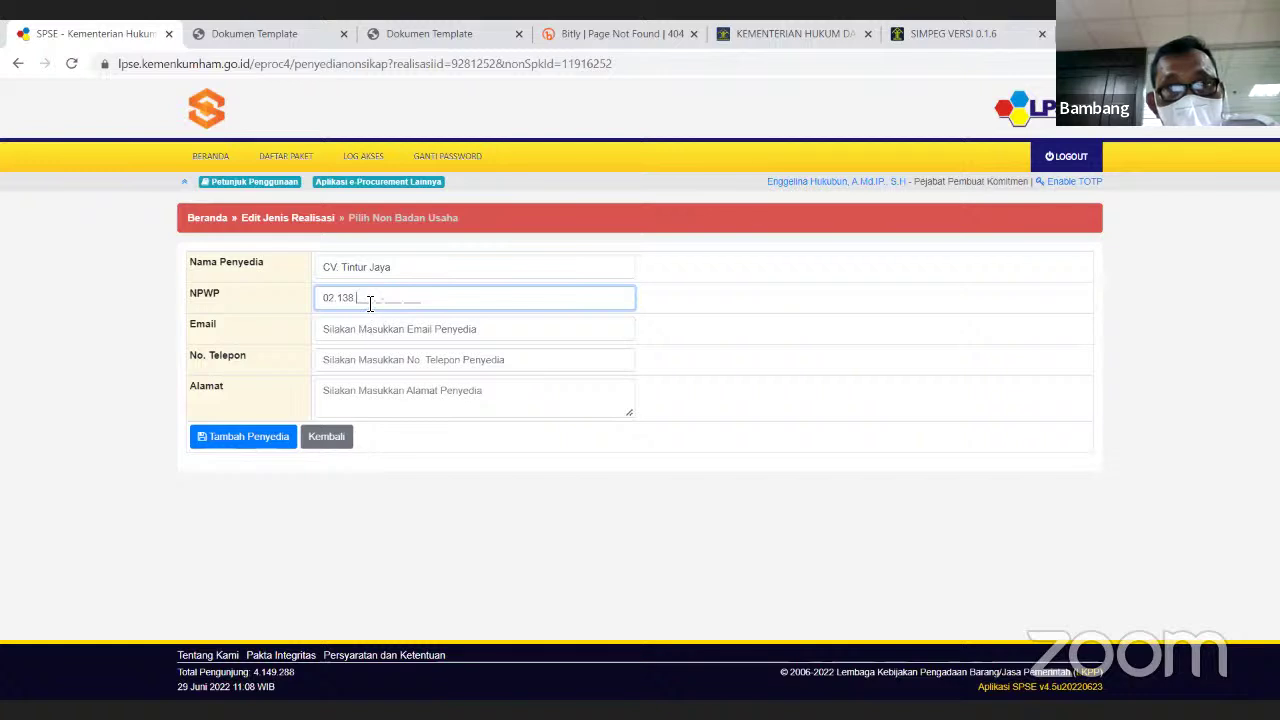
double_click(342, 298)
key(BackSpace)
key(BackSpace)
key(BackSpace)
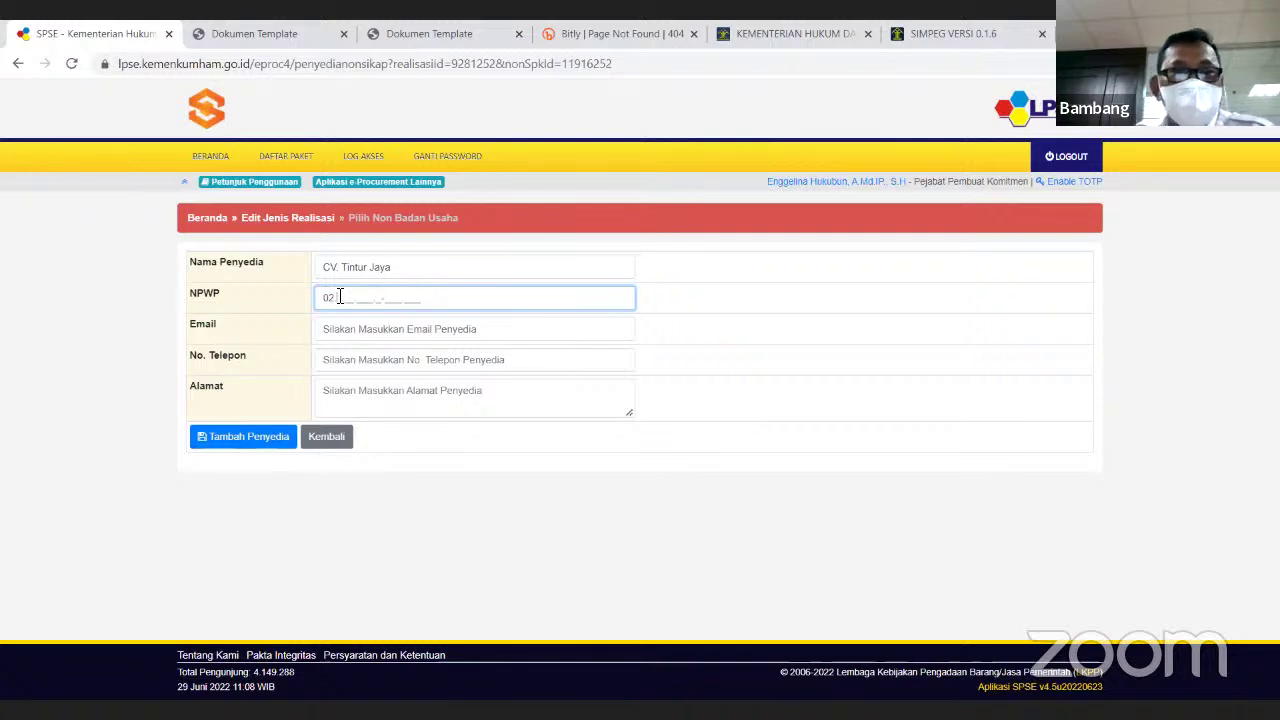
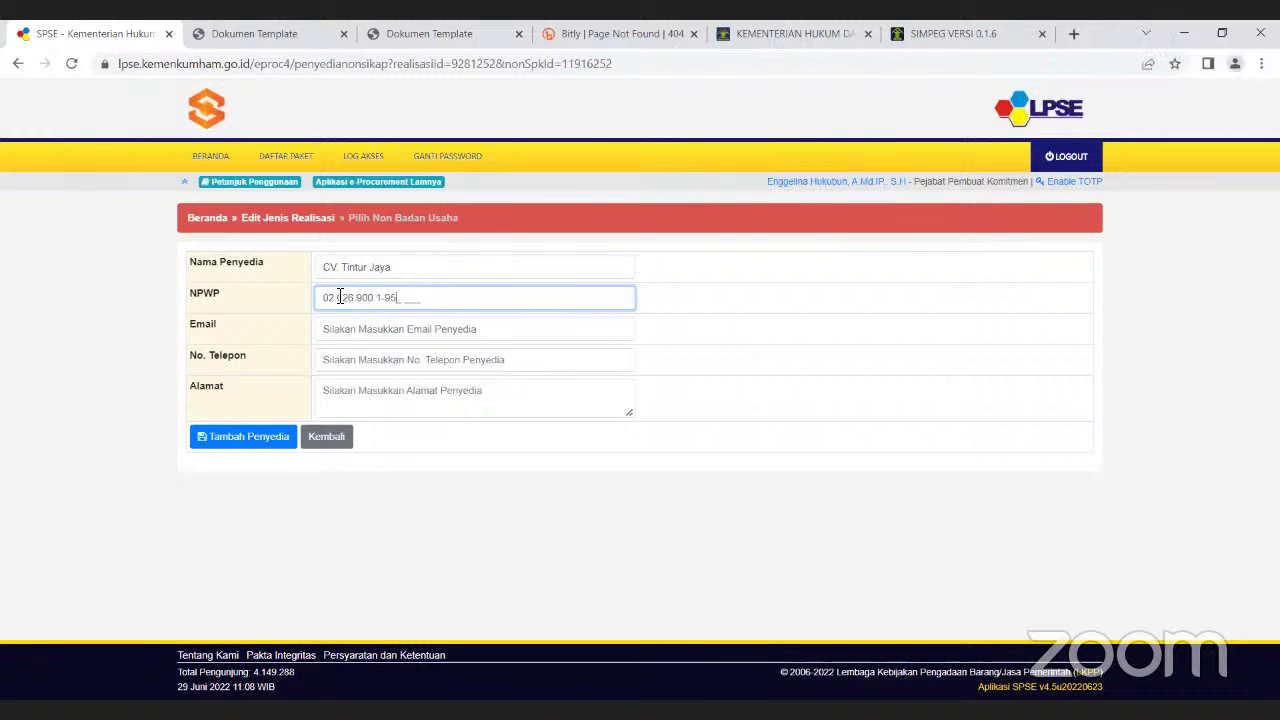
Fill in the provider's Manokwari business address and add the provider to the realisation
click(365, 330)
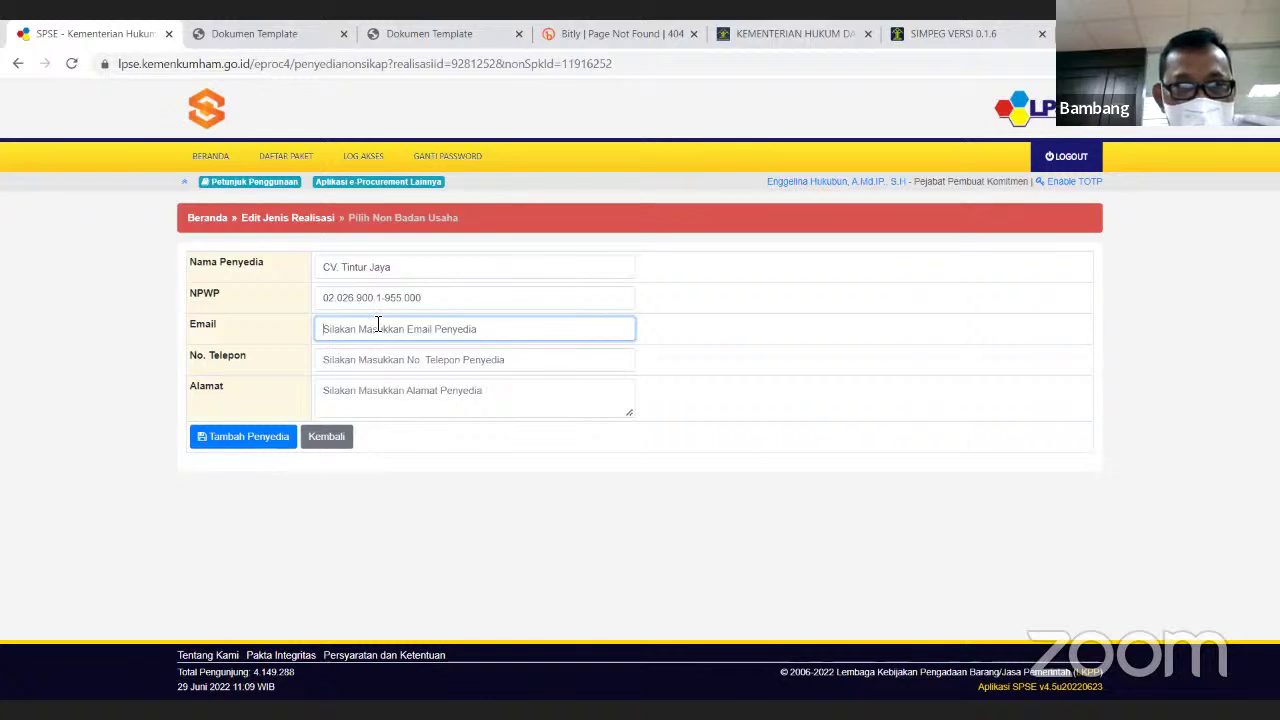
click(414, 366)
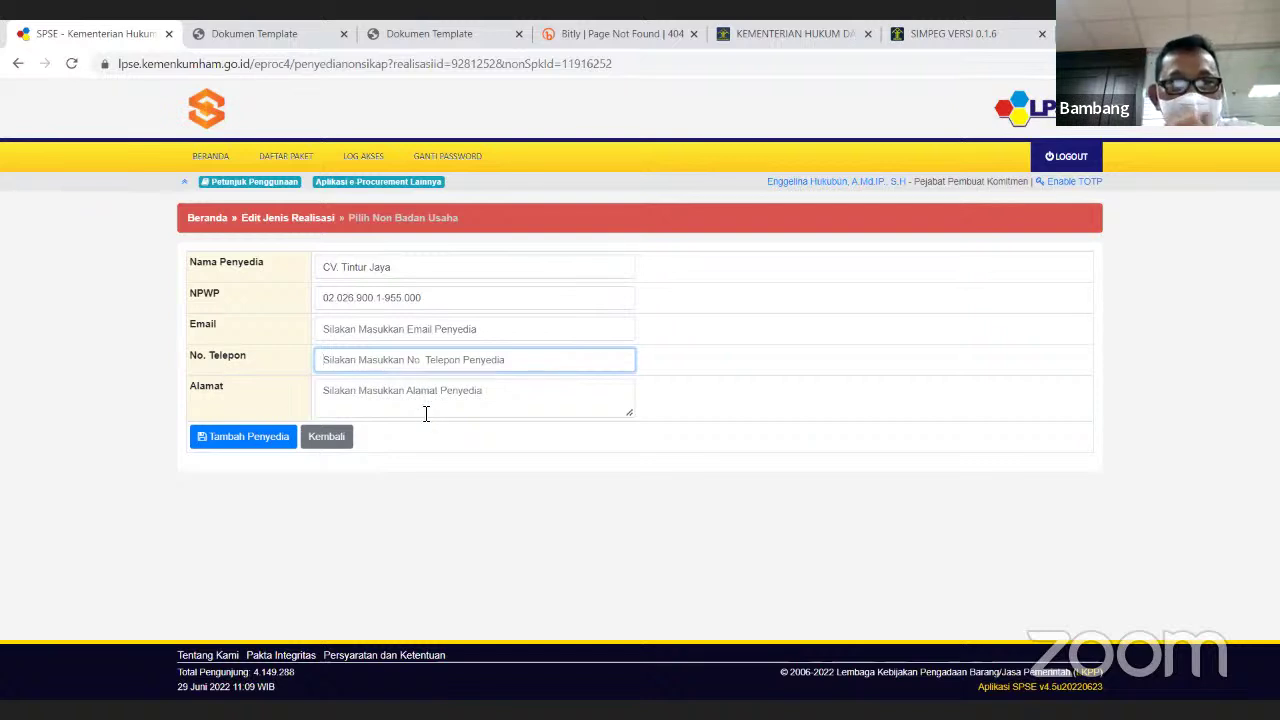
click(424, 407)
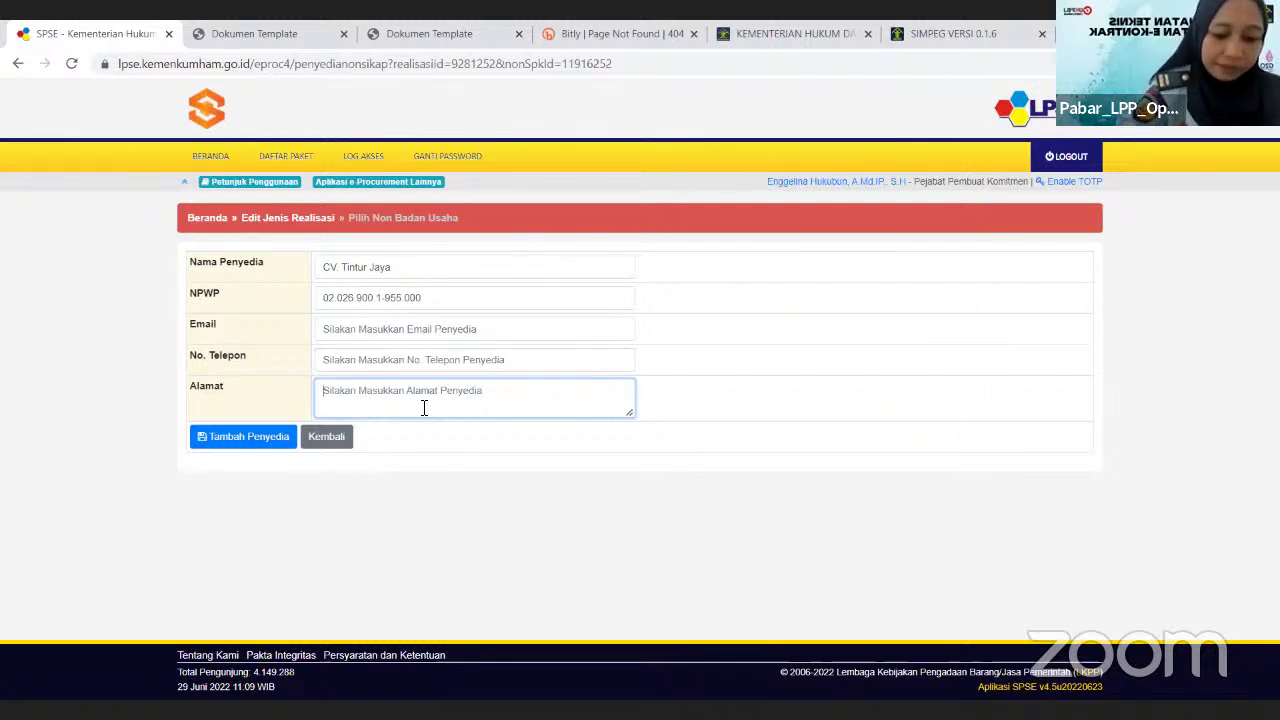
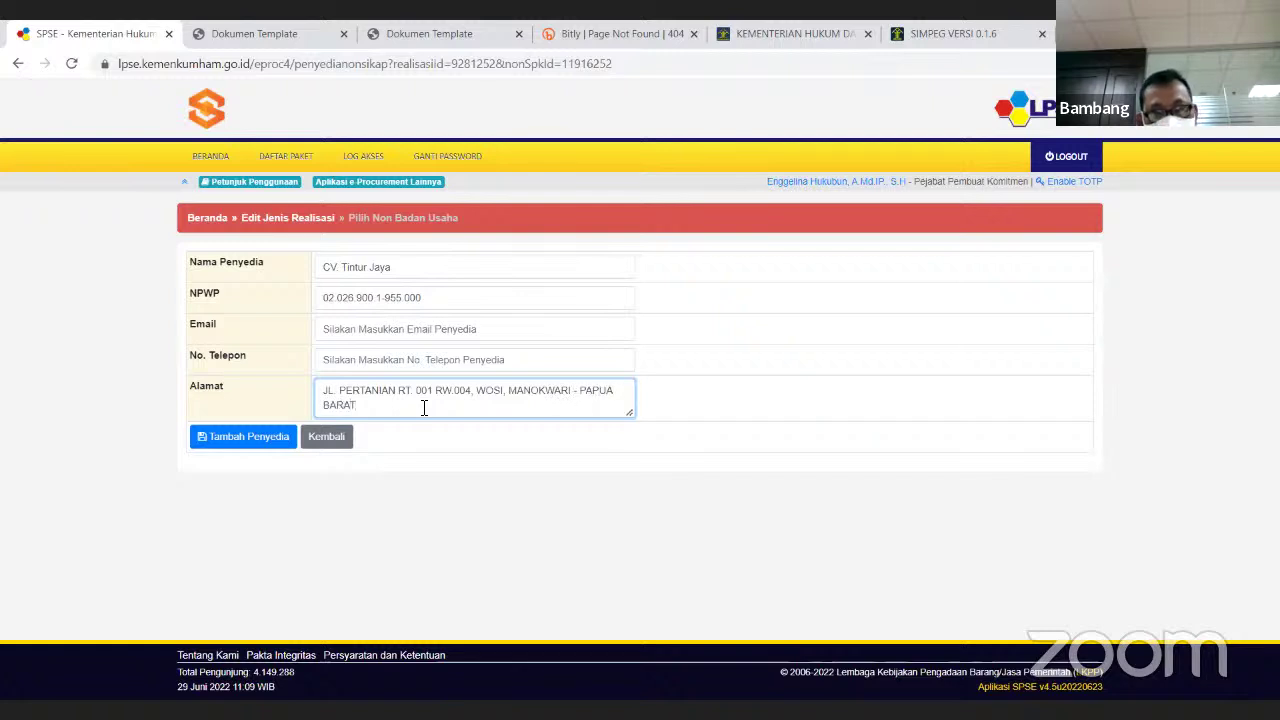
click(248, 440)
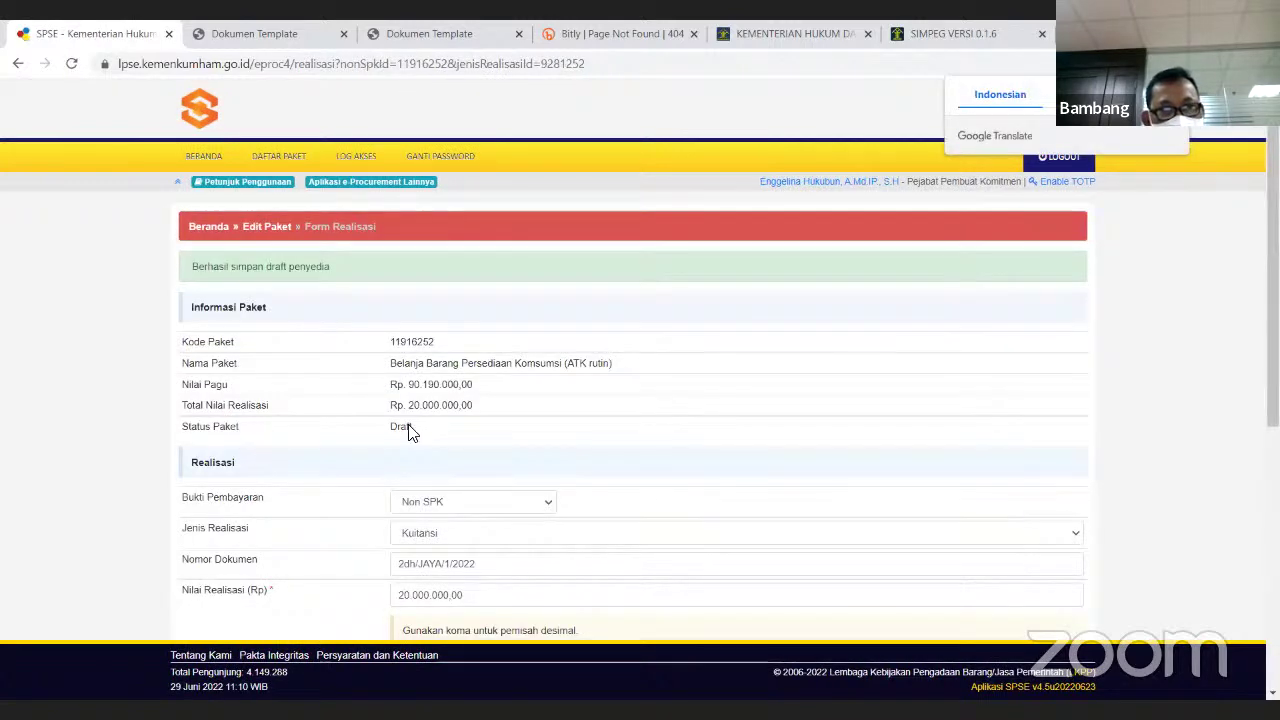
Switch Pilih Penyedia to Data SIKaP and start adding a provider from SIKaP
scroll(480, 428, down, 3)
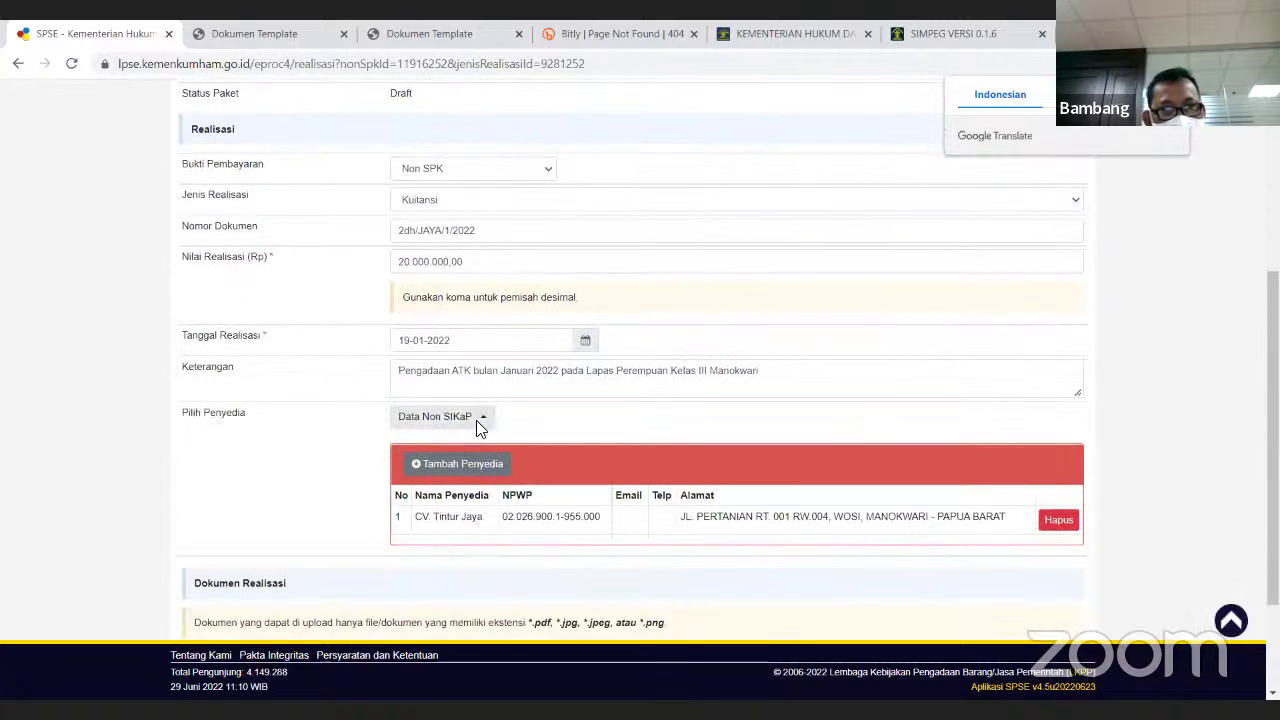
scroll(888, 556, down, 2)
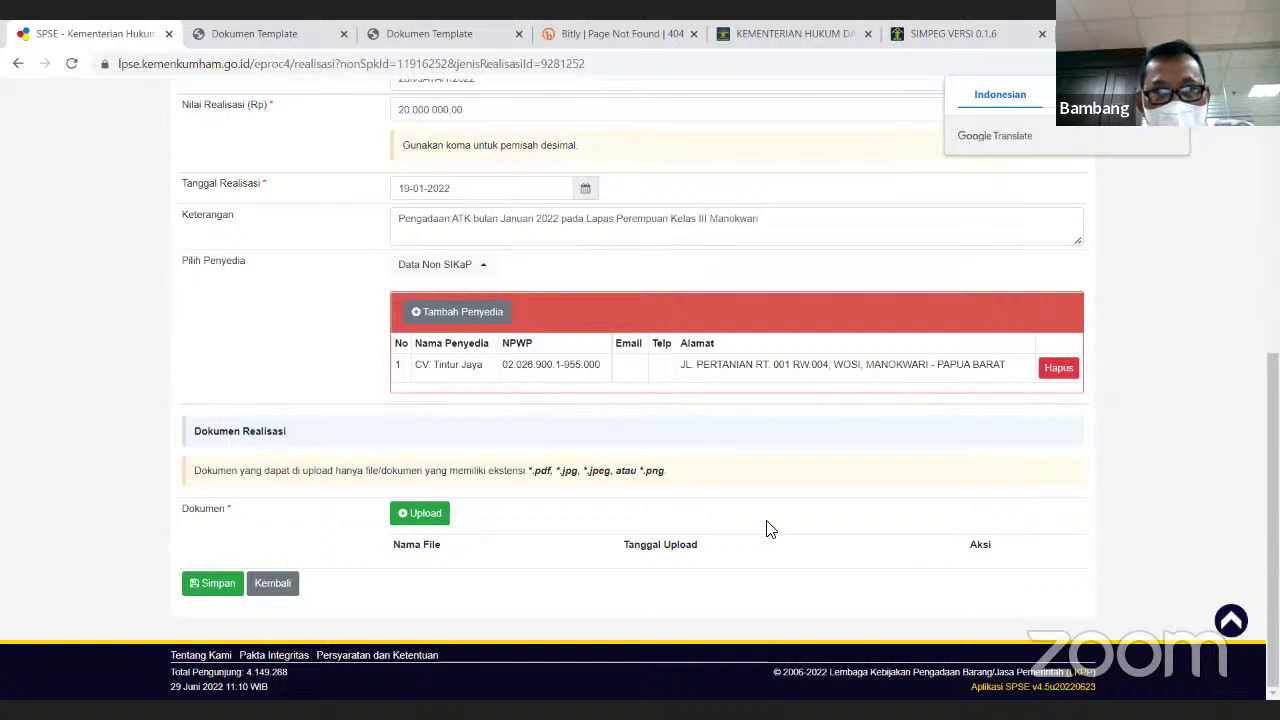
click(465, 268)
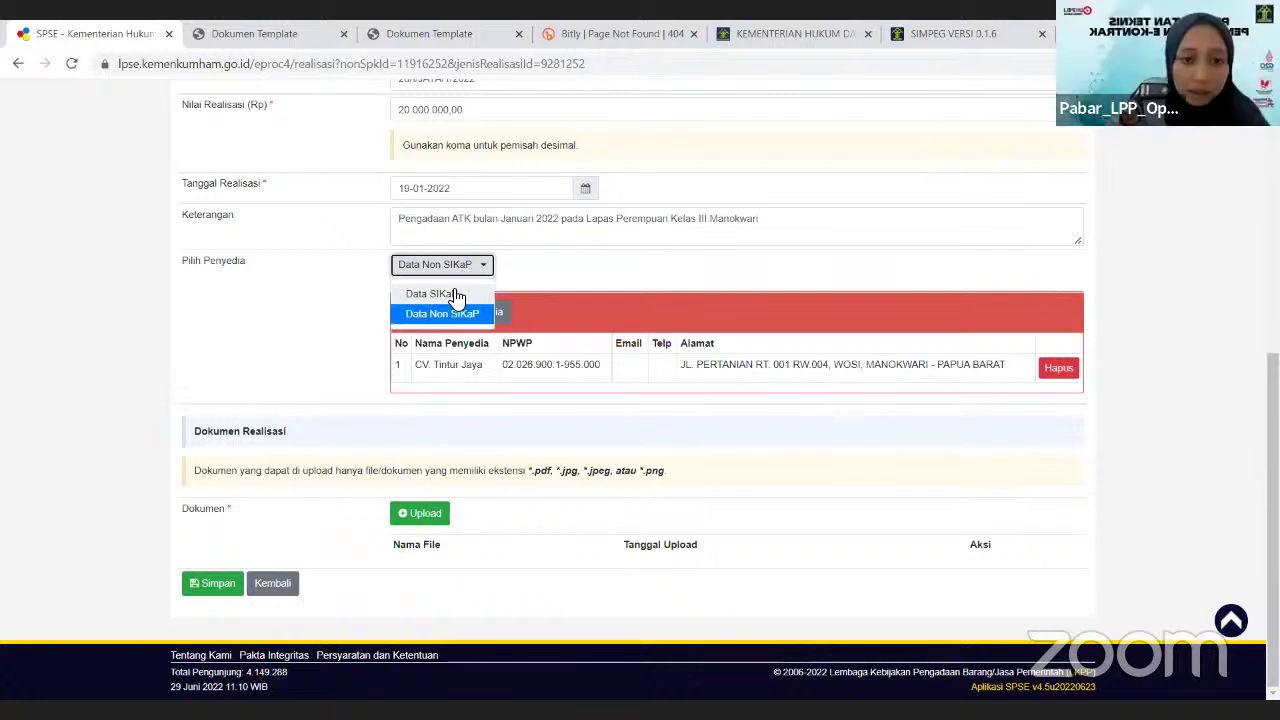
click(455, 294)
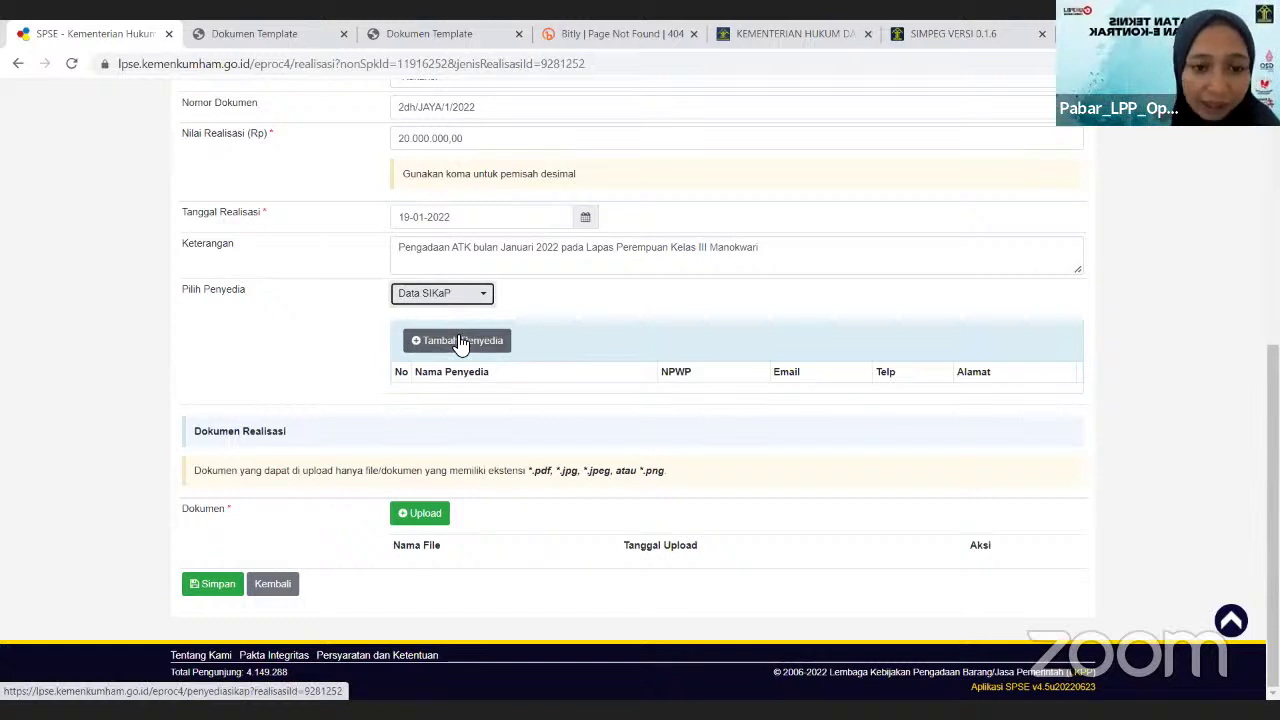
click(460, 342)
Search SIKaP by the provider's NPWP, get 'Penyedia tidak di temukan', and return to the form
click(432, 270)
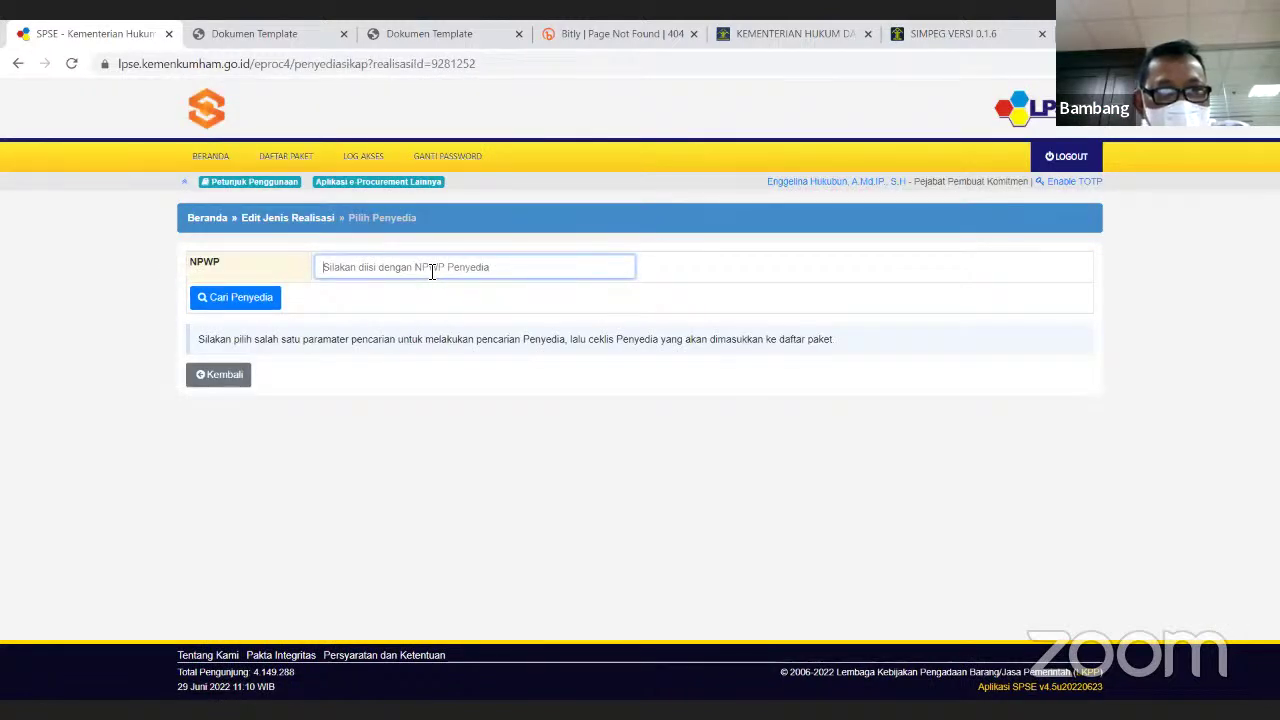
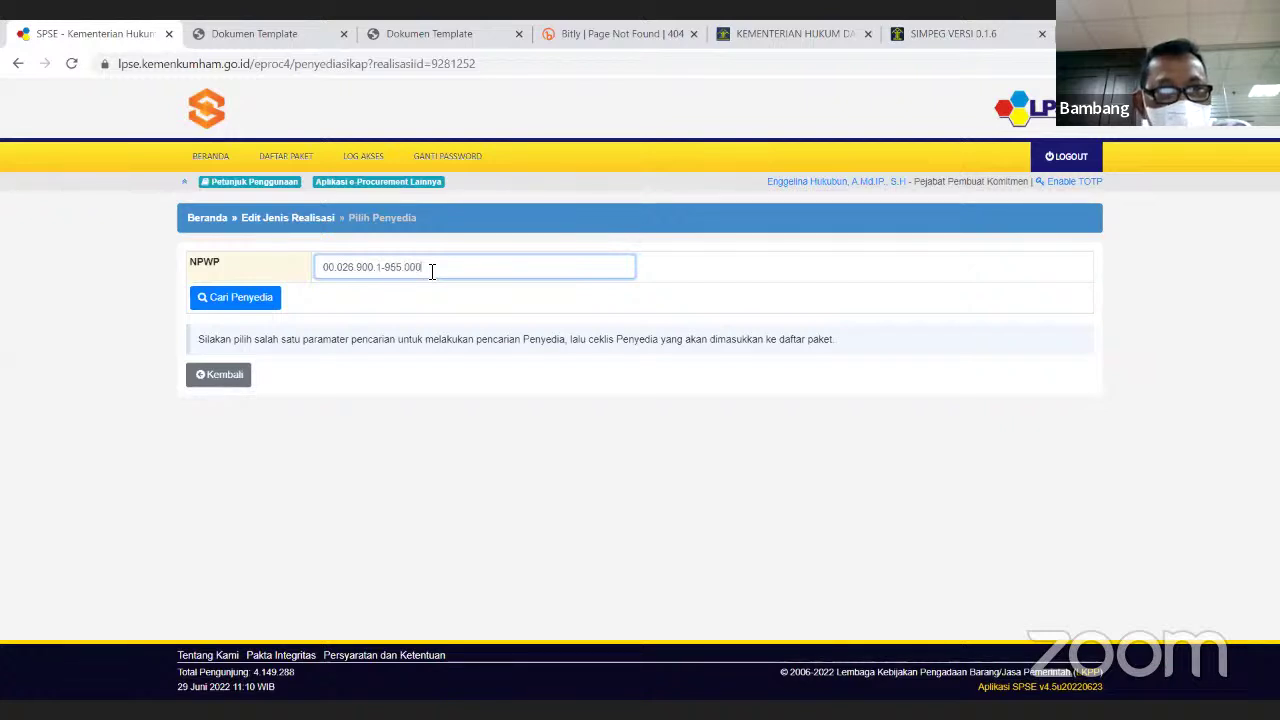
click(252, 306)
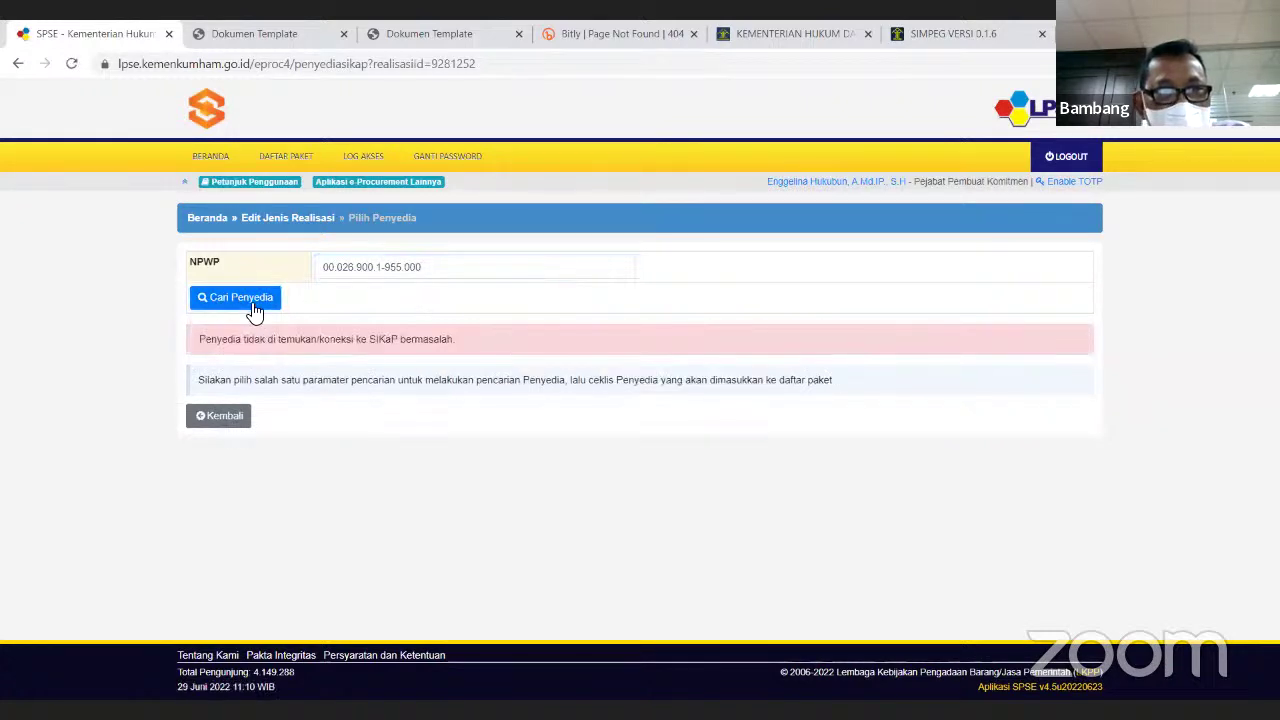
click(254, 305)
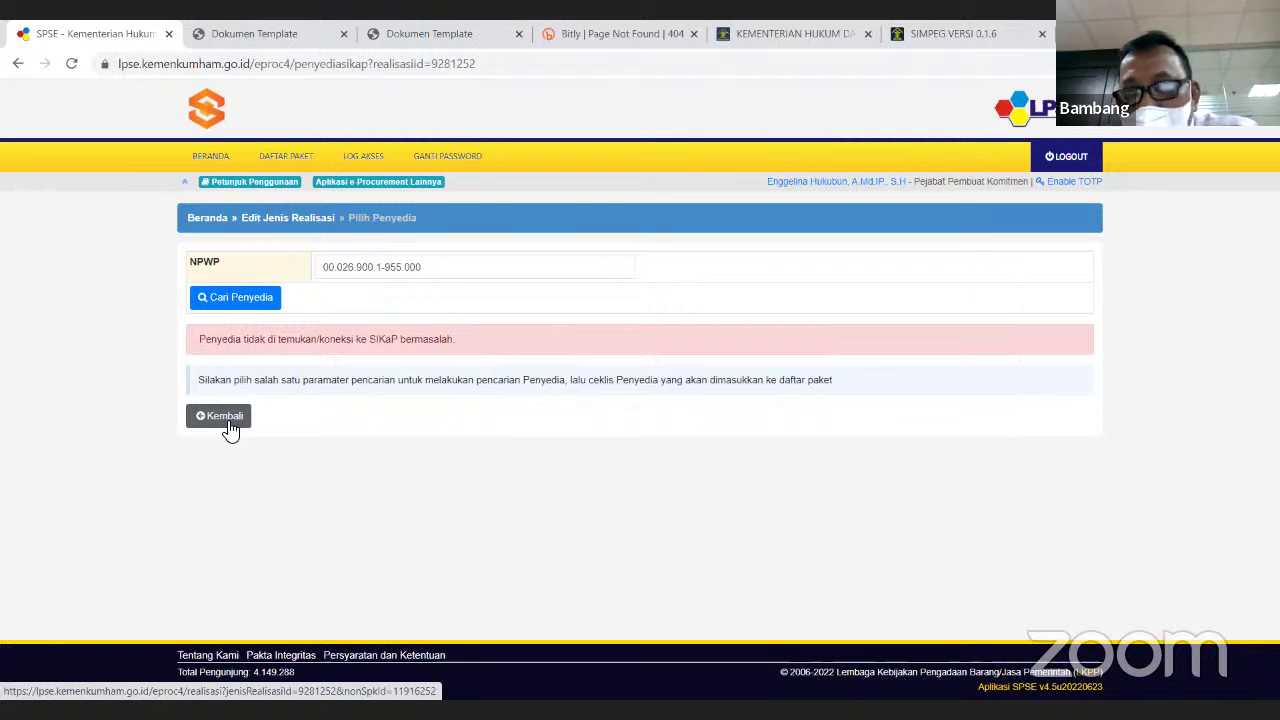
click(222, 416)
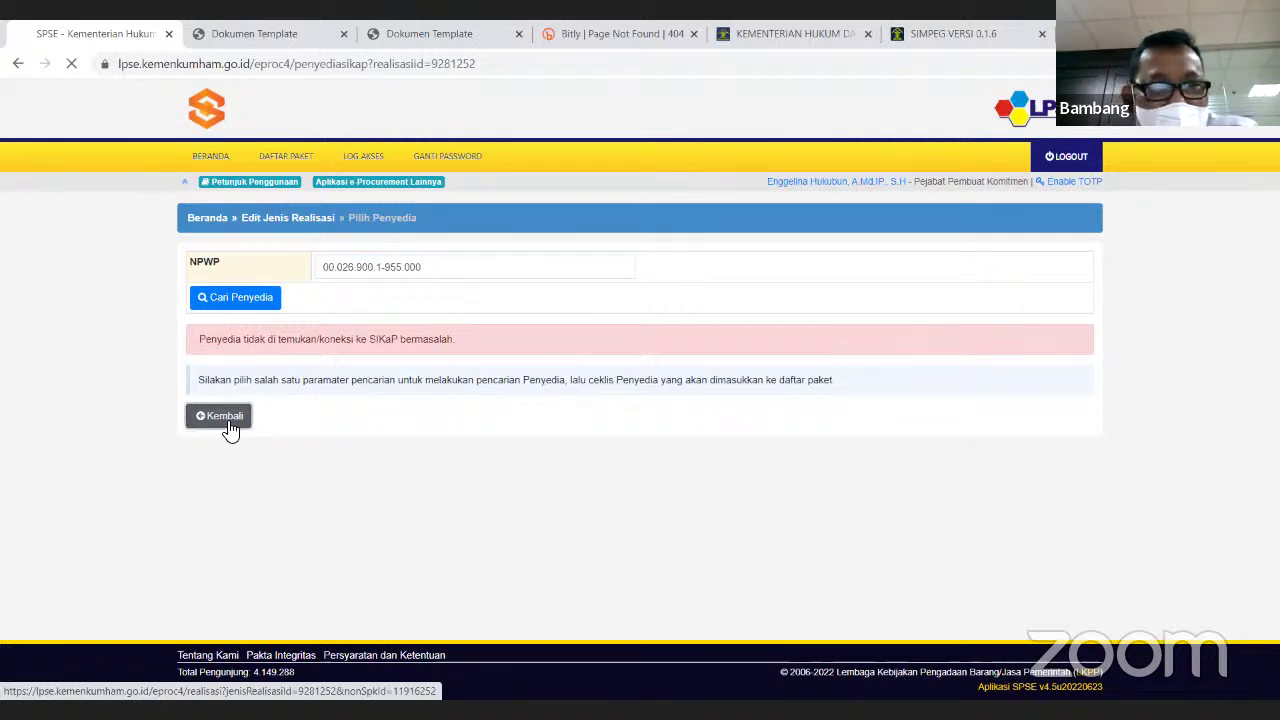
Upload BAST 00003.pdf from PENGADAAN 2022 UPLOAD > 7. ATK as the realisation document
scroll(406, 494, down, 3)
scroll(481, 444, down, 2)
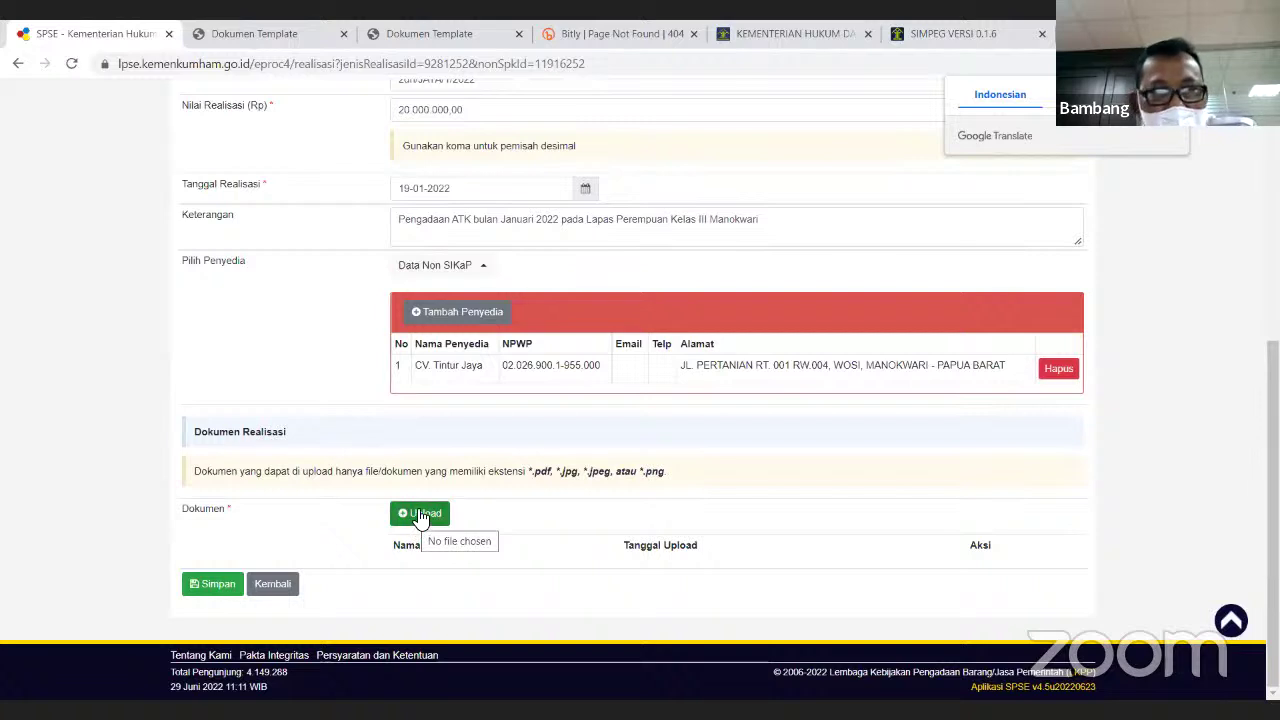
click(419, 514)
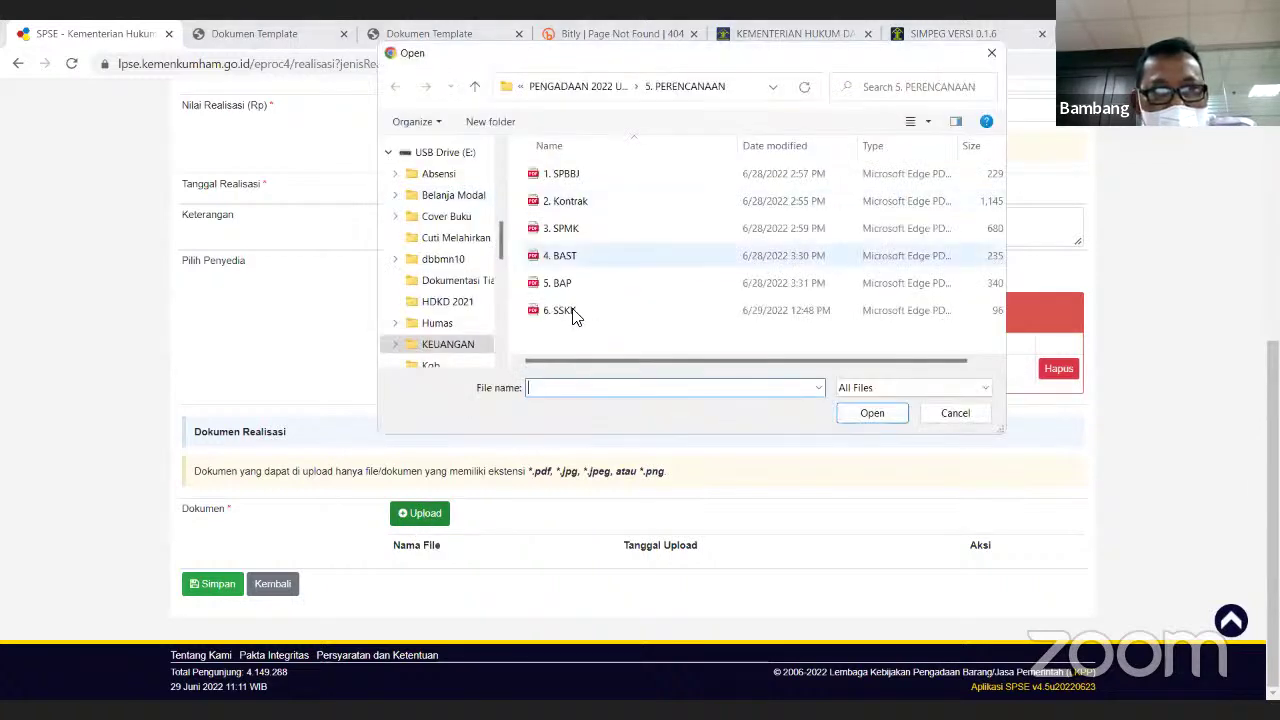
click(592, 87)
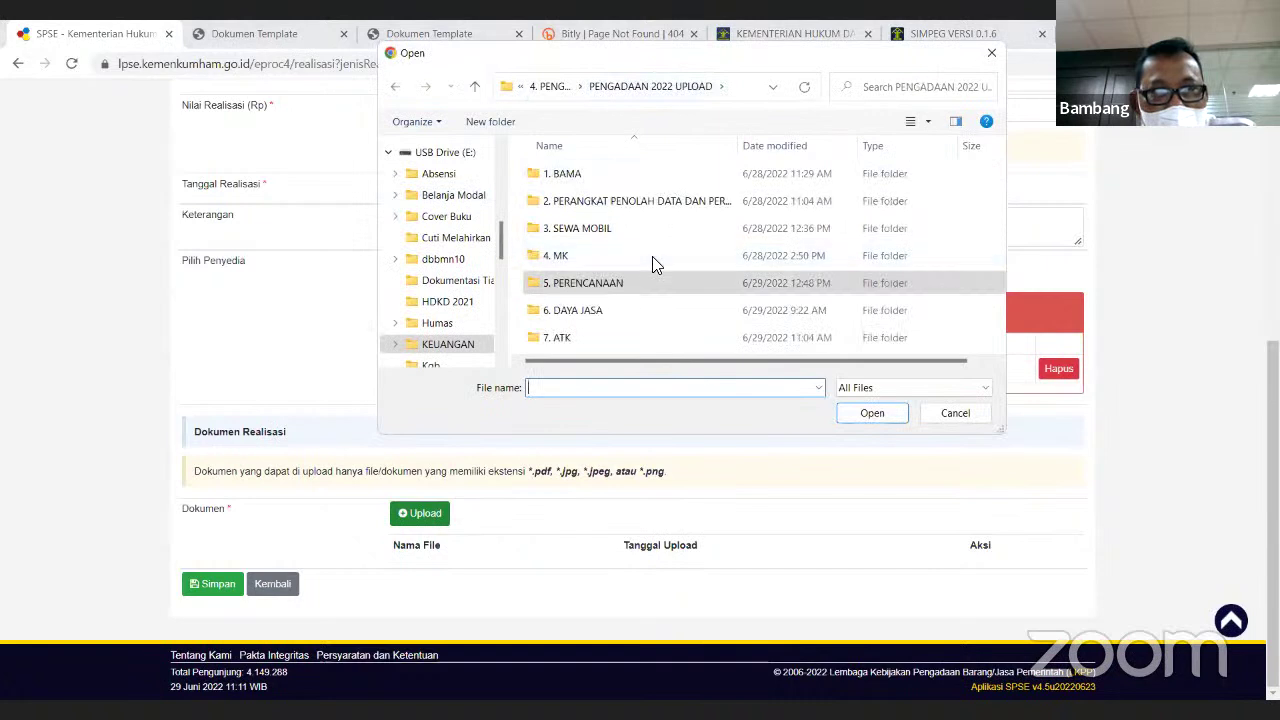
click(558, 338)
double_click(558, 337)
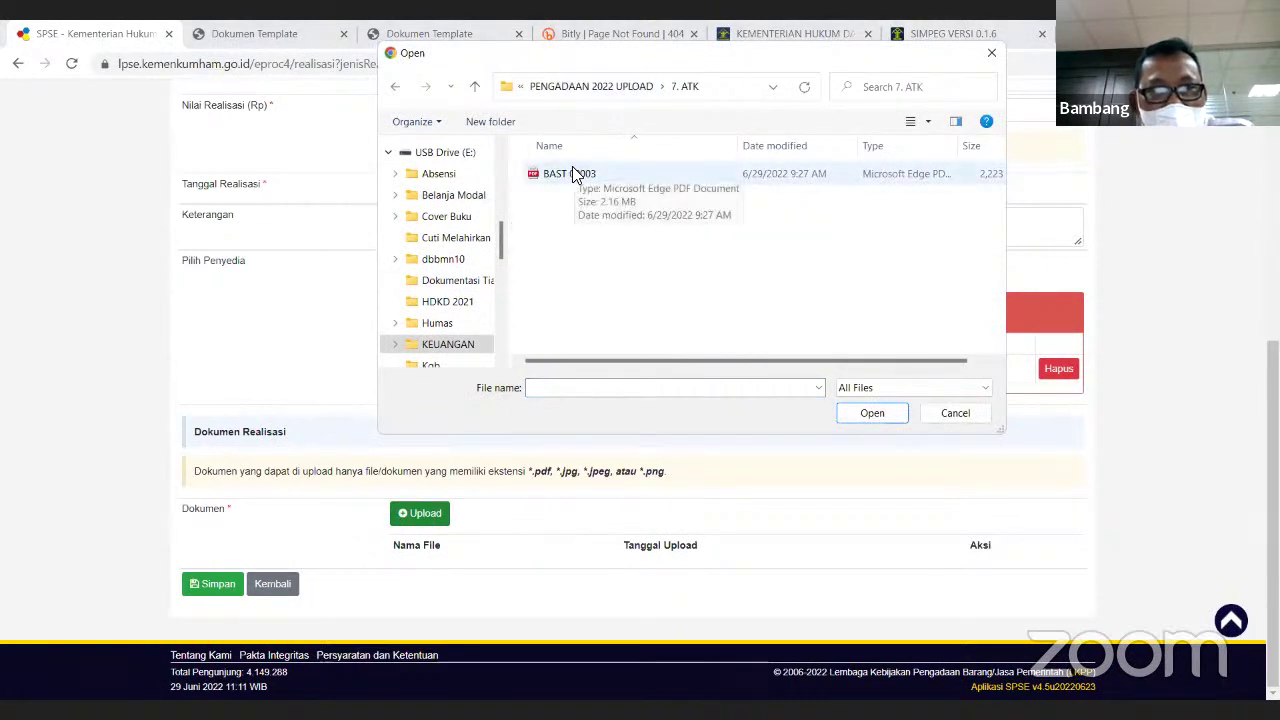
click(575, 175)
double_click(572, 173)
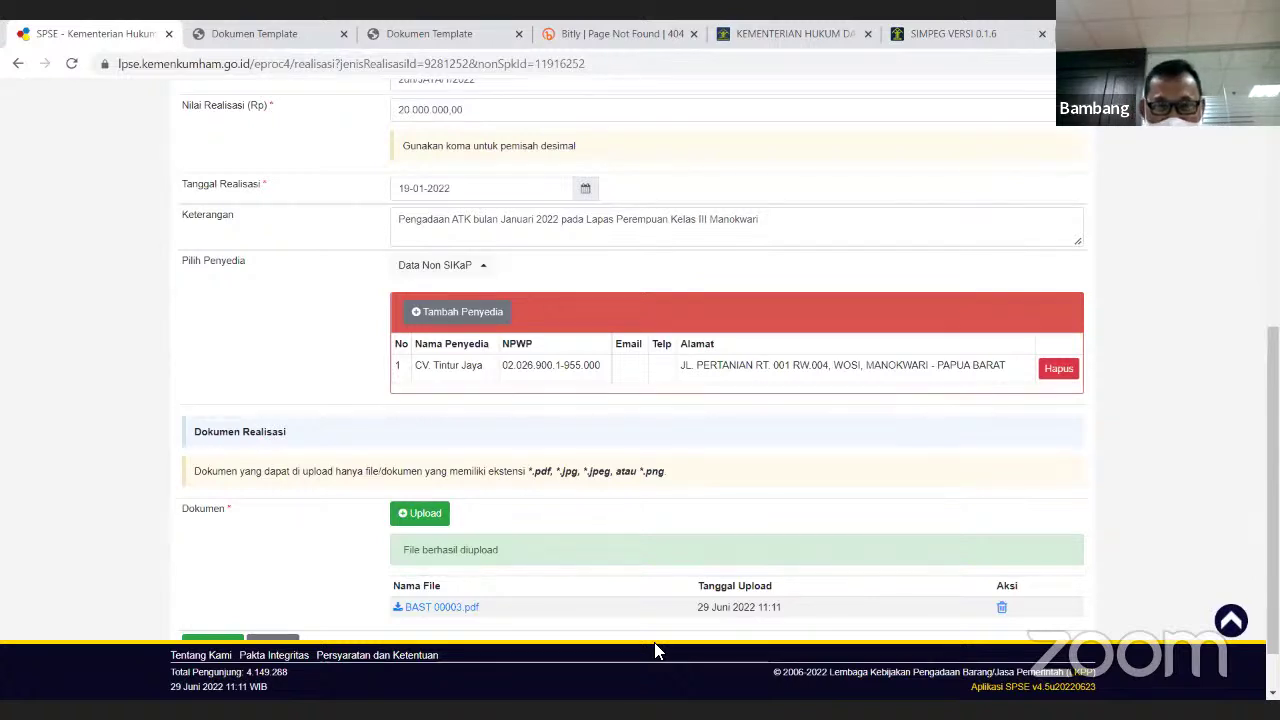
scroll(616, 545, down, 1)
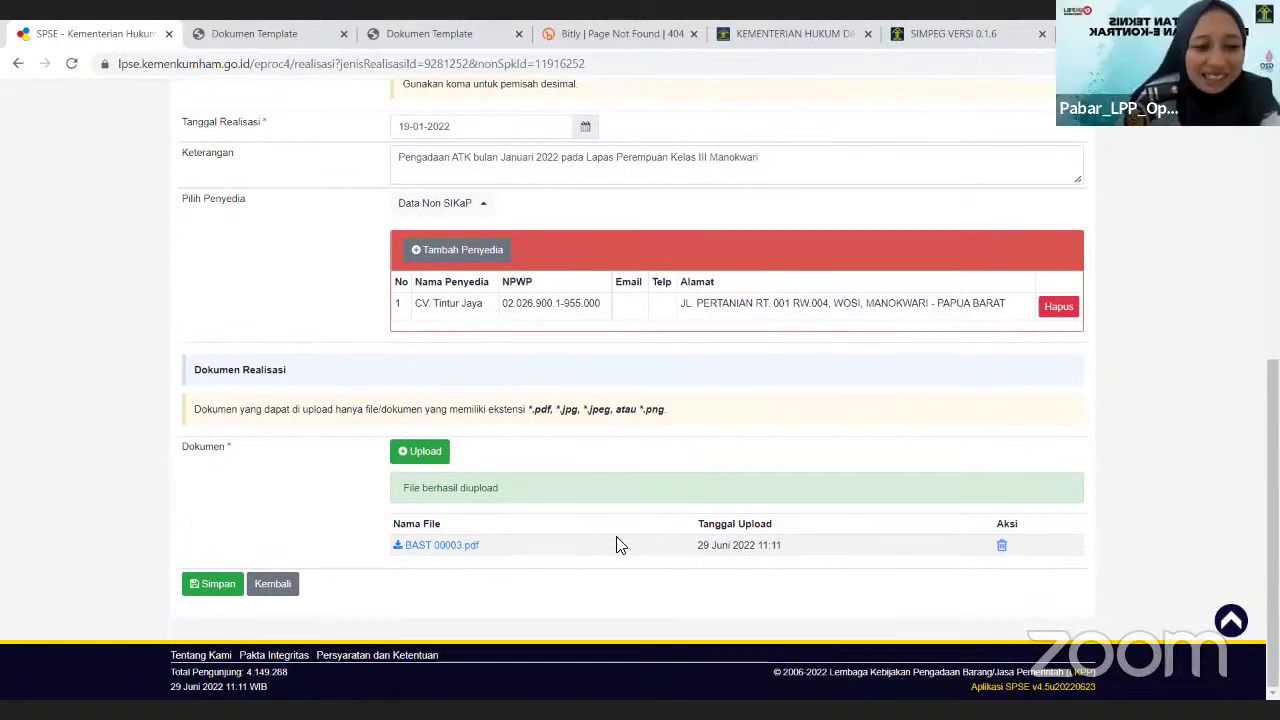
Save the realisation and check the 'Berhasil simpan Realisasi' confirmation
click(214, 585)
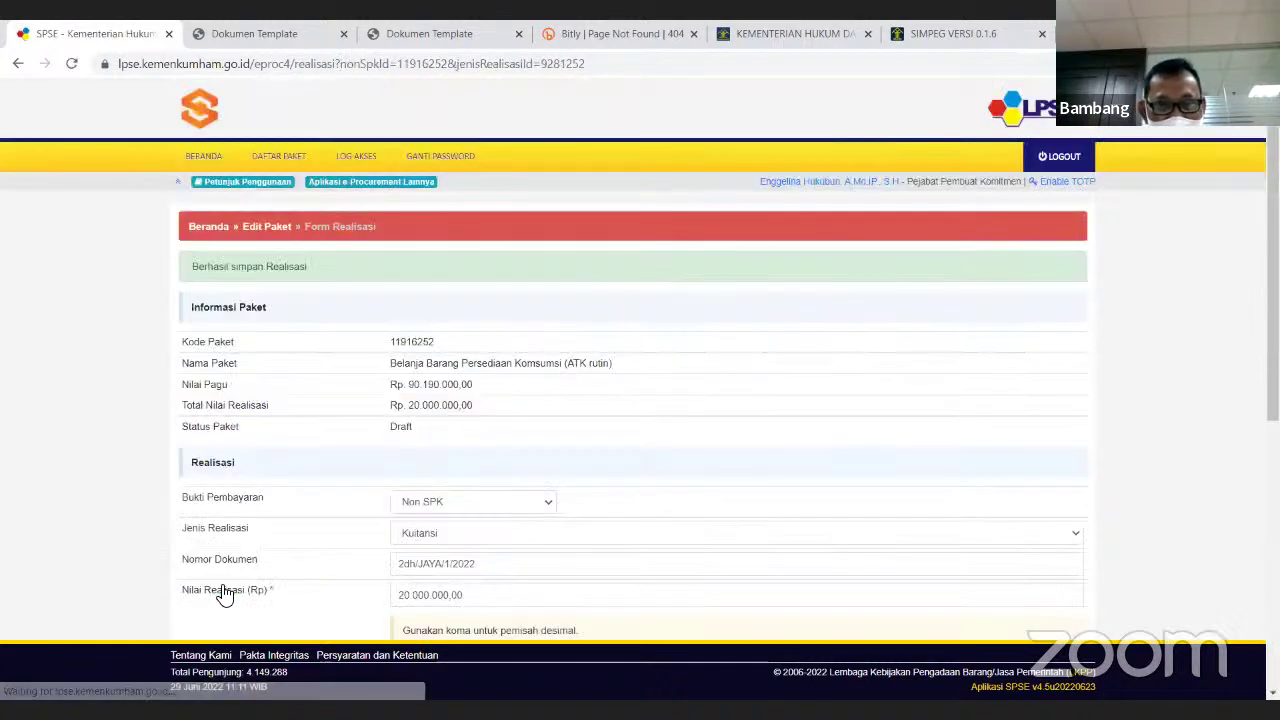
scroll(568, 502, down, 5)
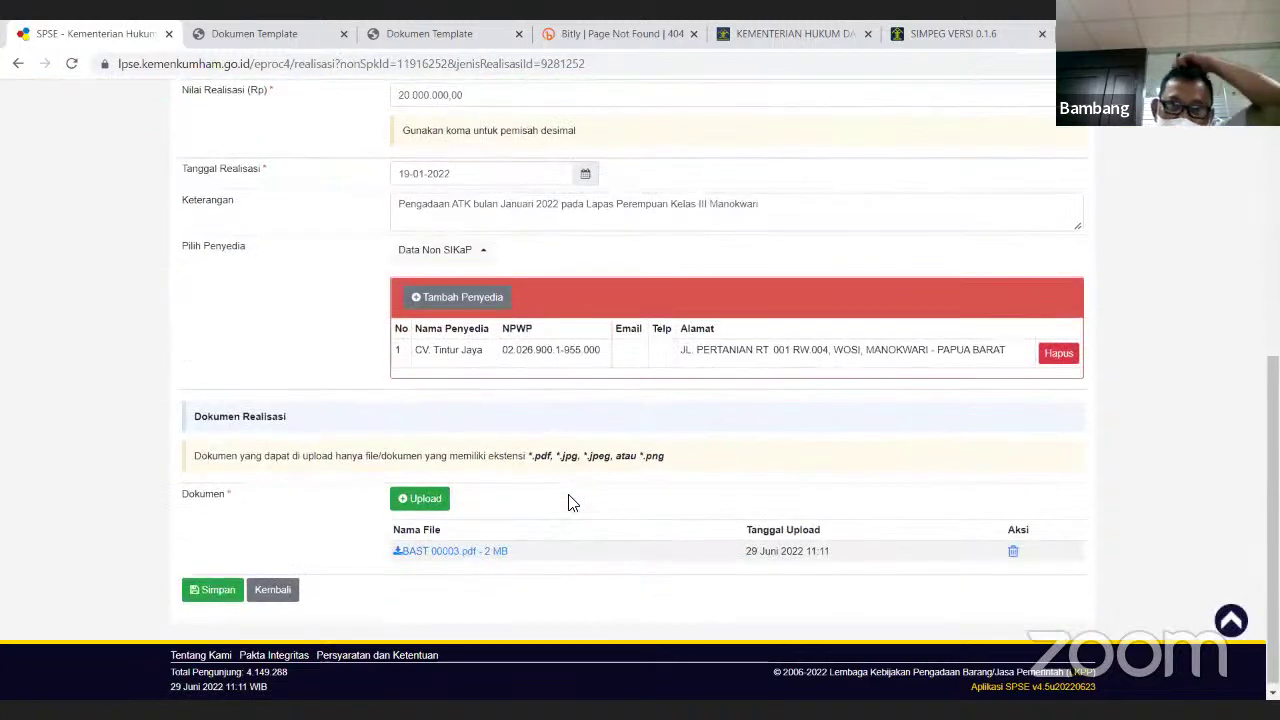
scroll(568, 502, up, 5)
drag(334, 264, 170, 275)
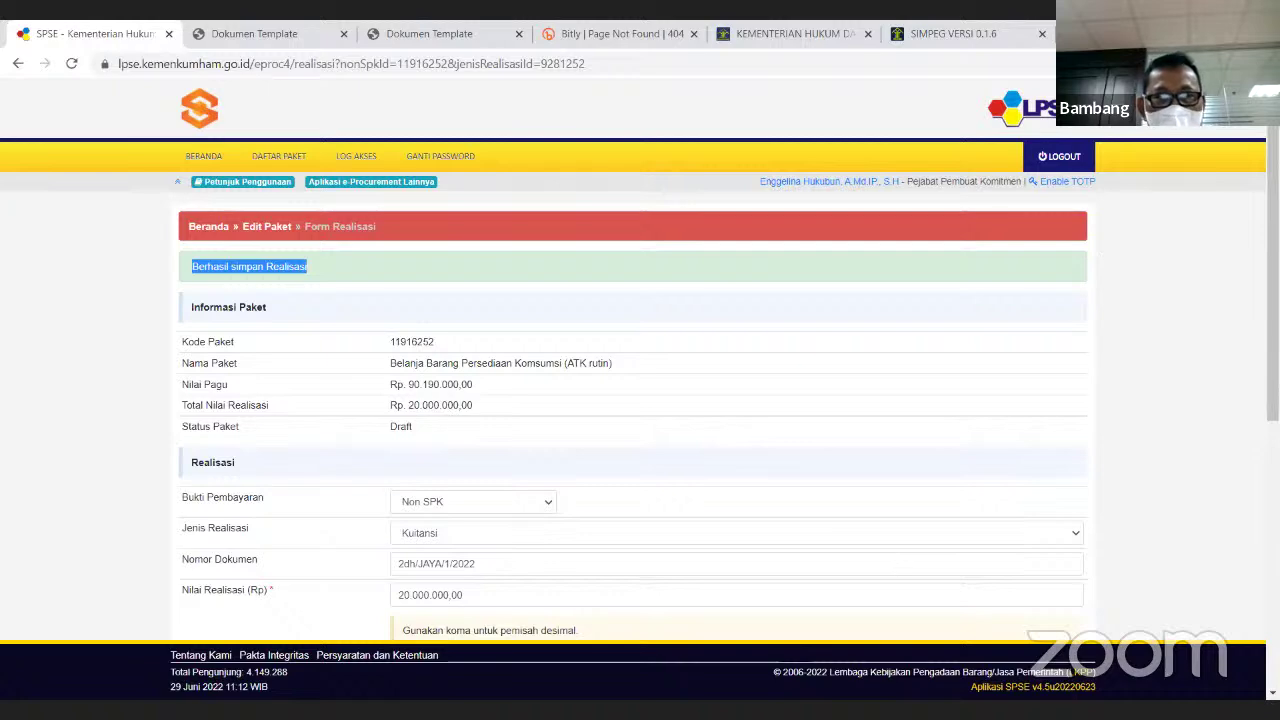
scroll(450, 543, down, 1)
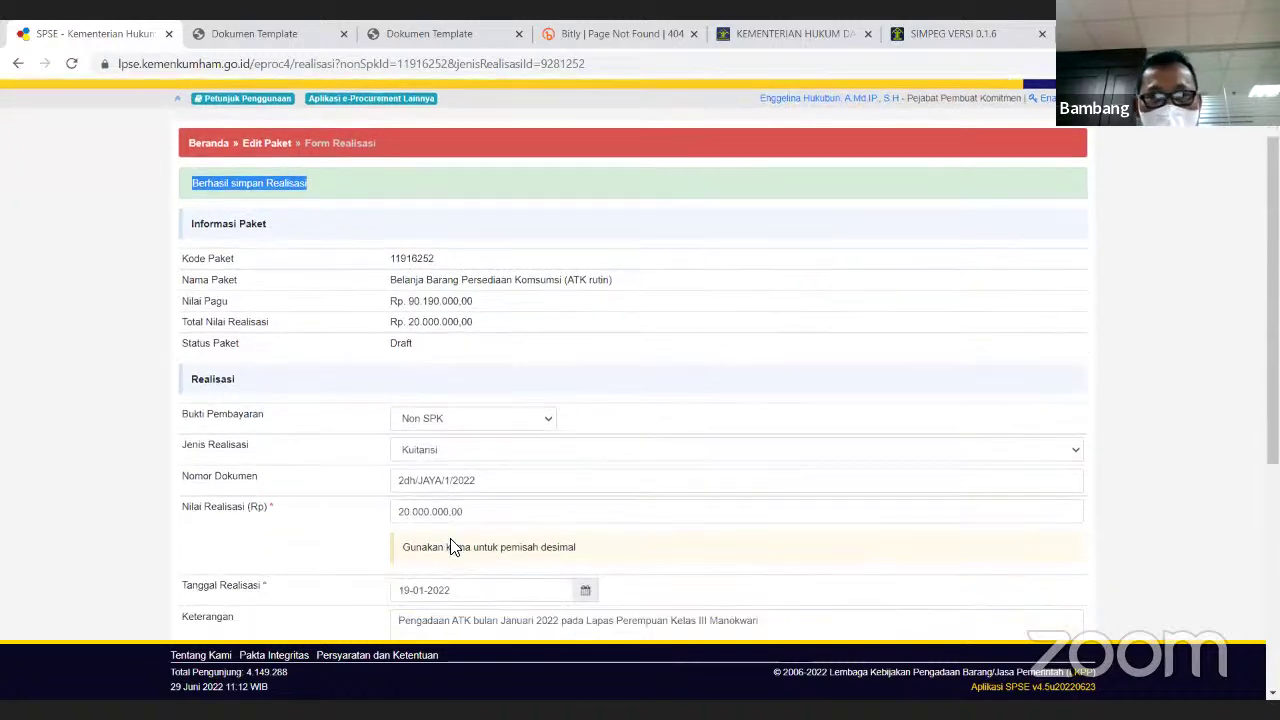
scroll(450, 546, down, 3)
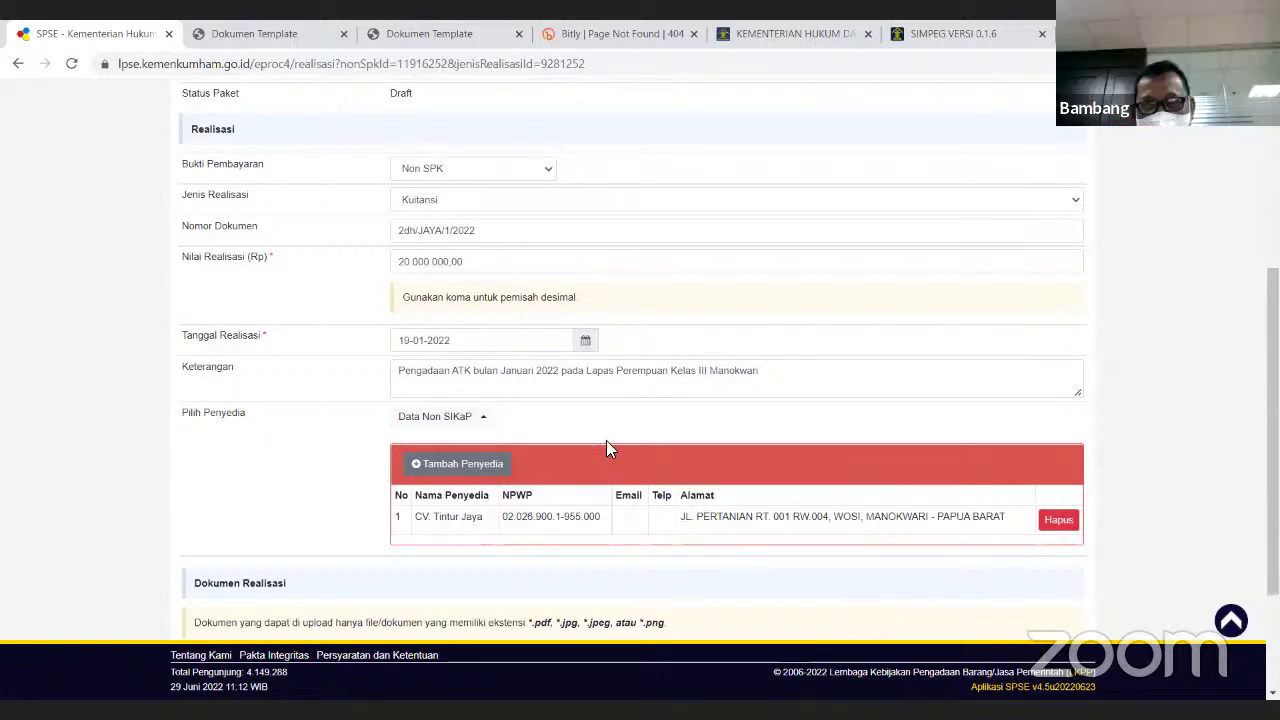
scroll(846, 567, up, 4)
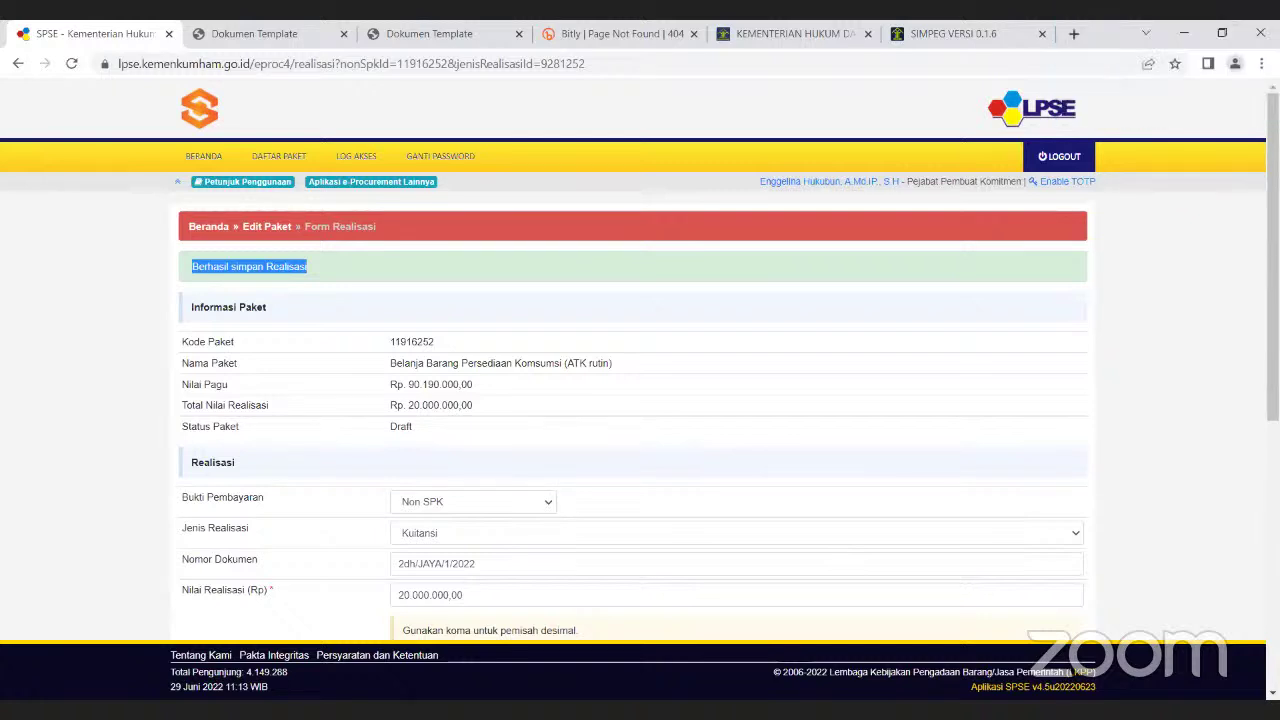
click(660, 560)
Review the saved realisation form and return to Edit Pencatatan Non Tender
scroll(603, 563, down, 2)
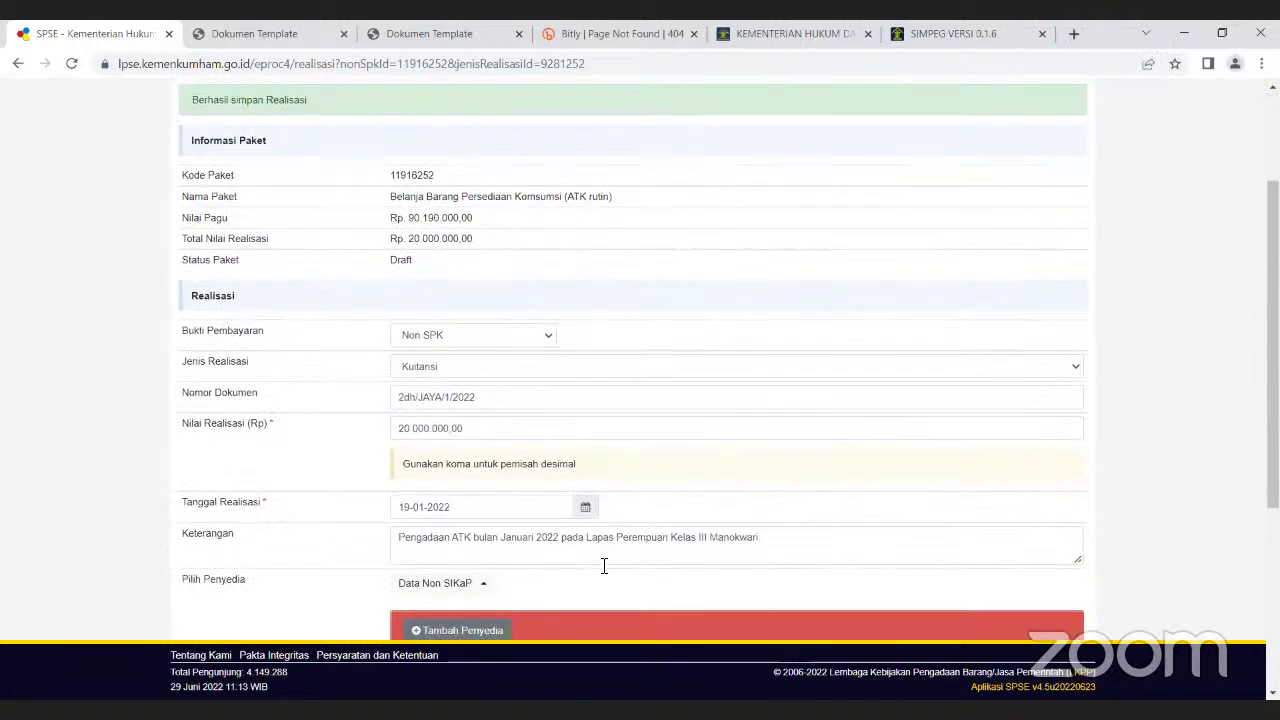
scroll(604, 566, up, 2)
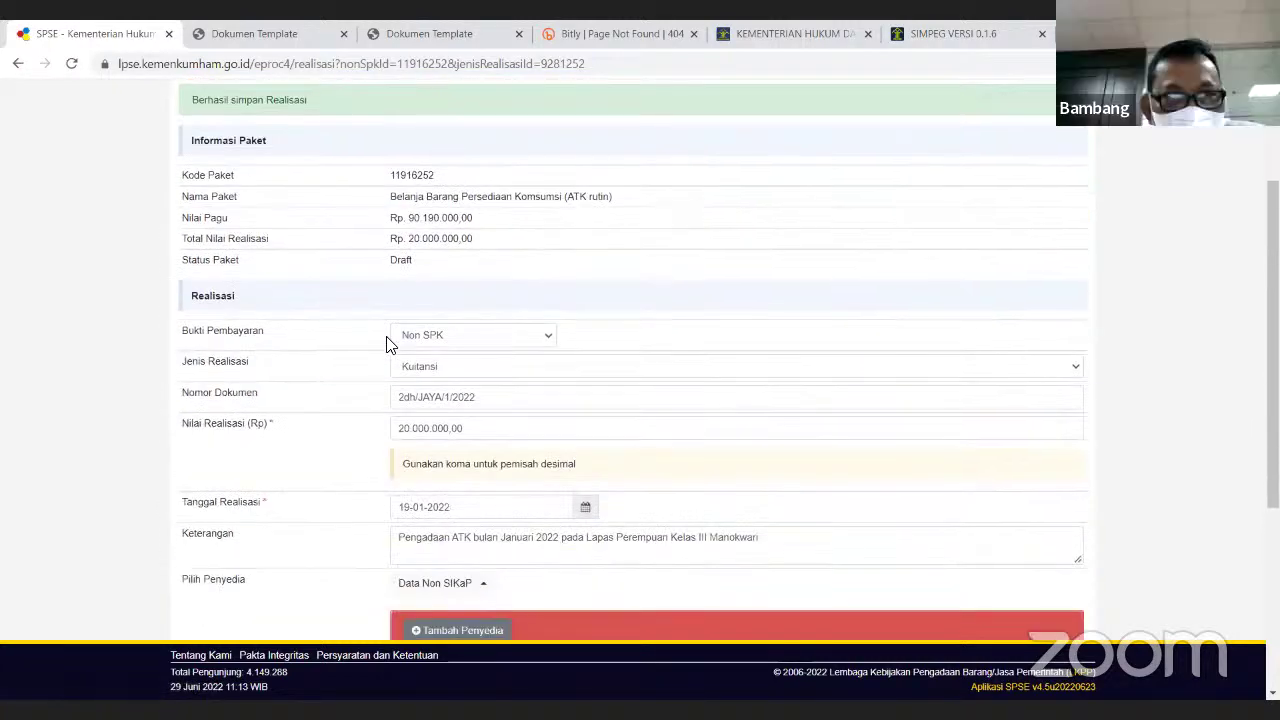
scroll(389, 343, down, 4)
scroll(389, 343, down, 1)
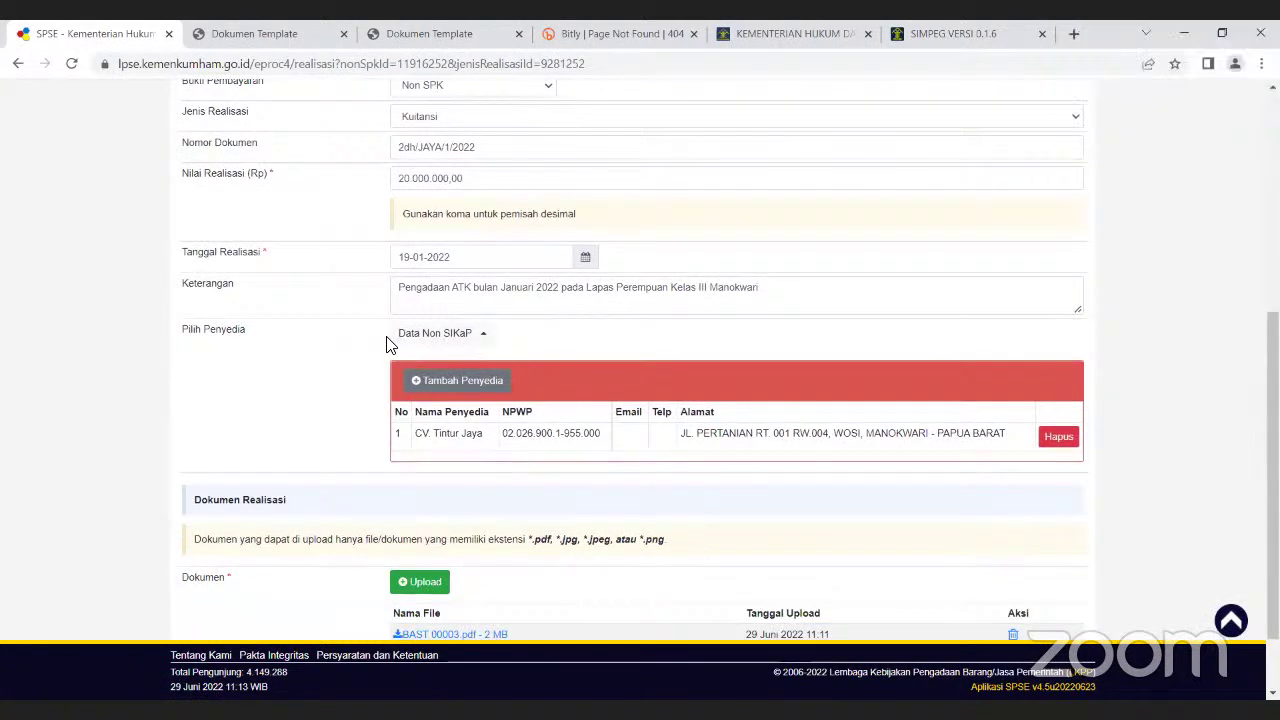
scroll(389, 343, down, 1)
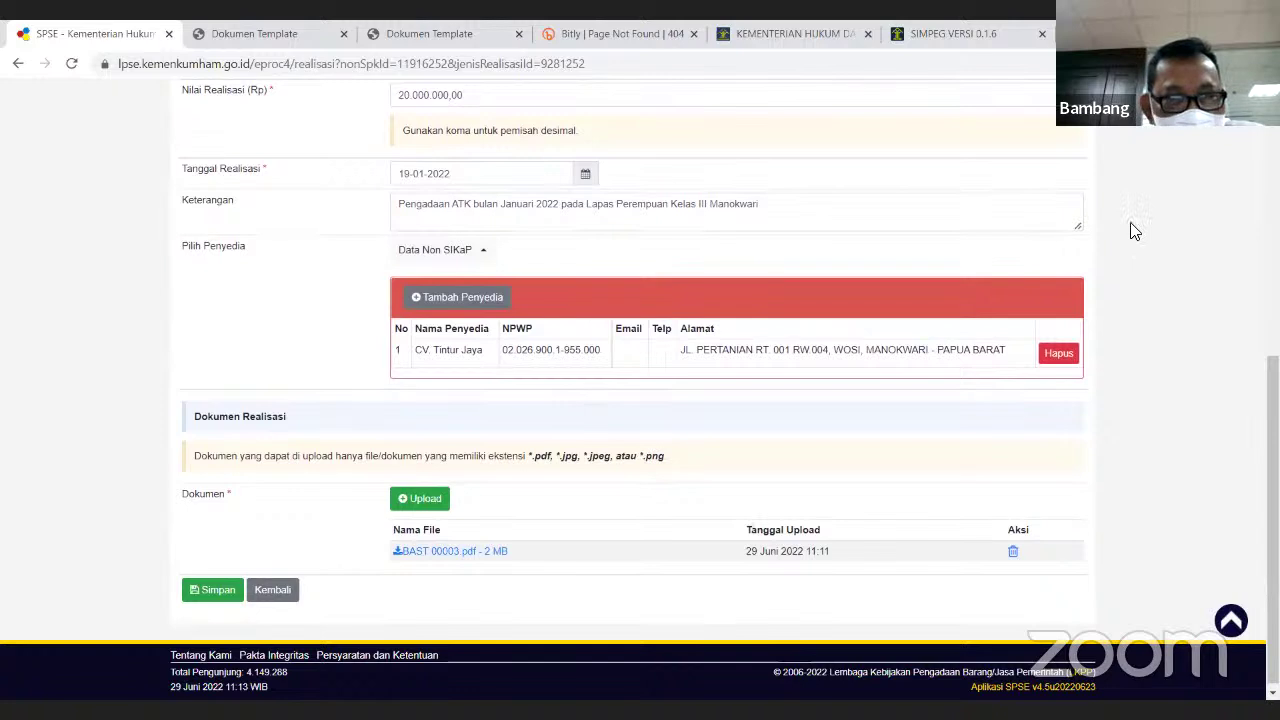
click(284, 590)
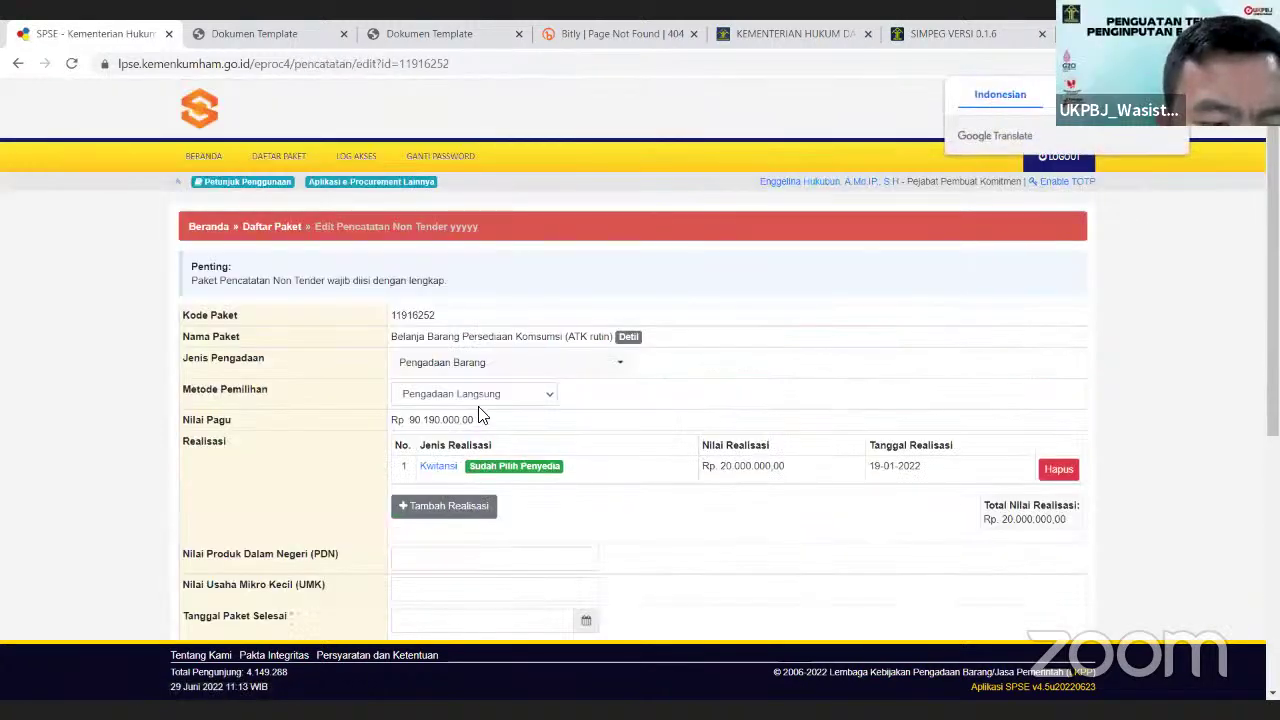
Pick 31 December 2022 as Tanggal Paket Selesai in the date picker, replacing 29-06-2022
scroll(482, 410, down, 5)
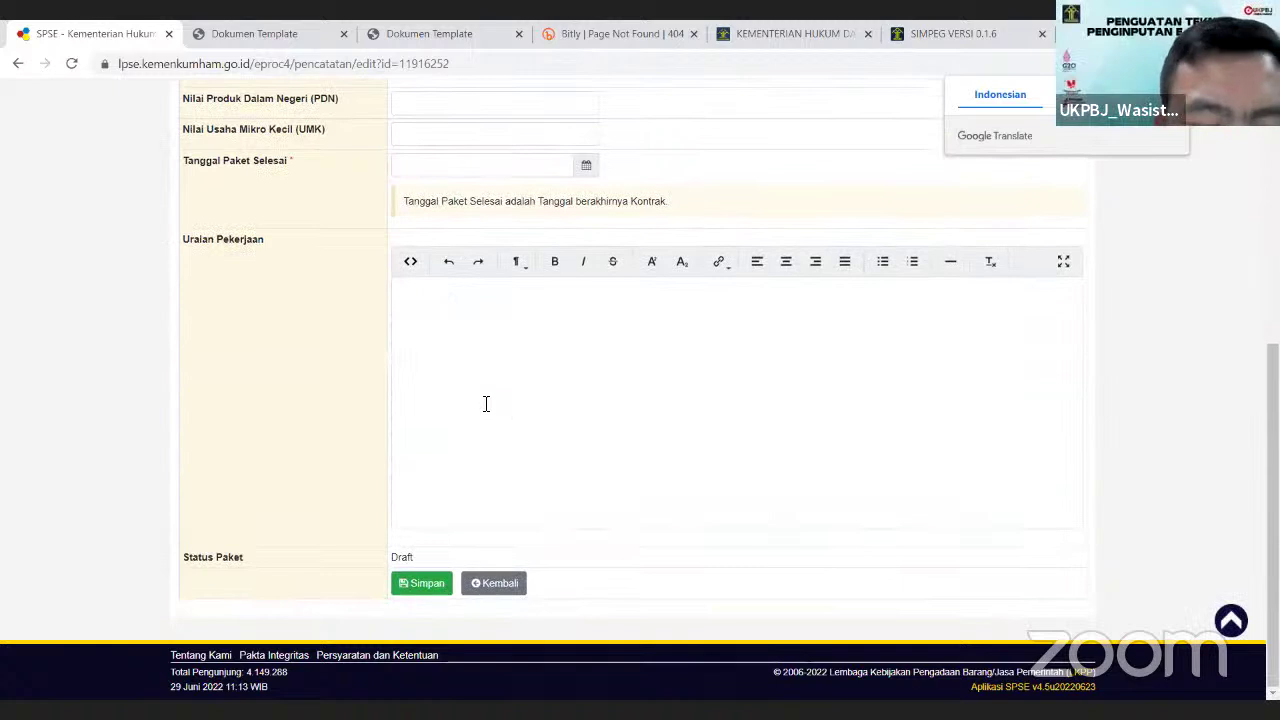
scroll(470, 385, up, 1)
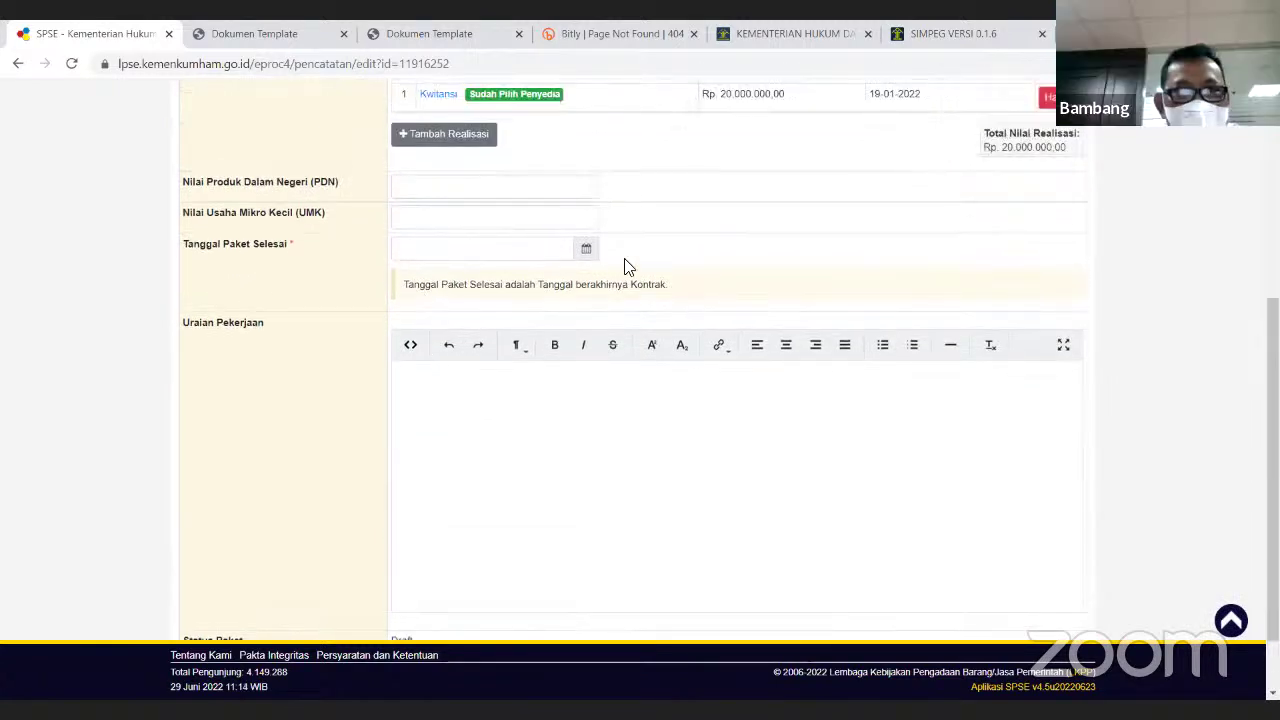
click(586, 248)
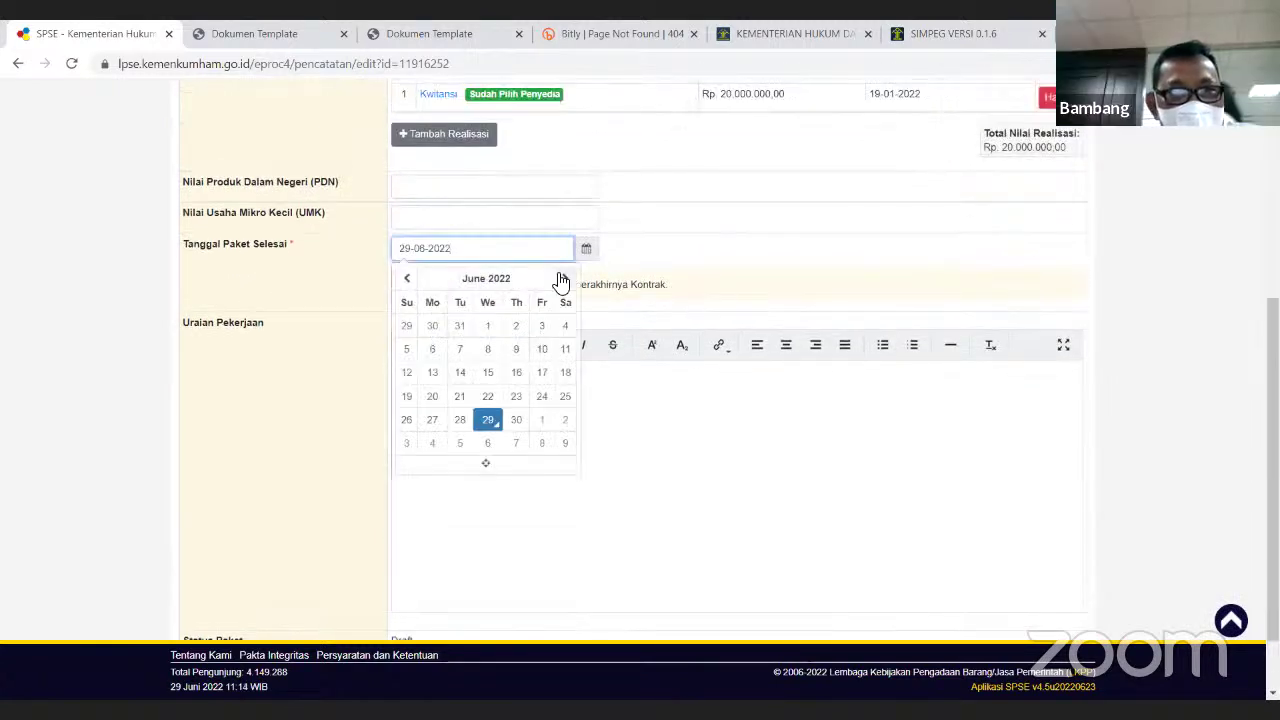
click(565, 278)
click(565, 278)
click(565, 278)
click(562, 279)
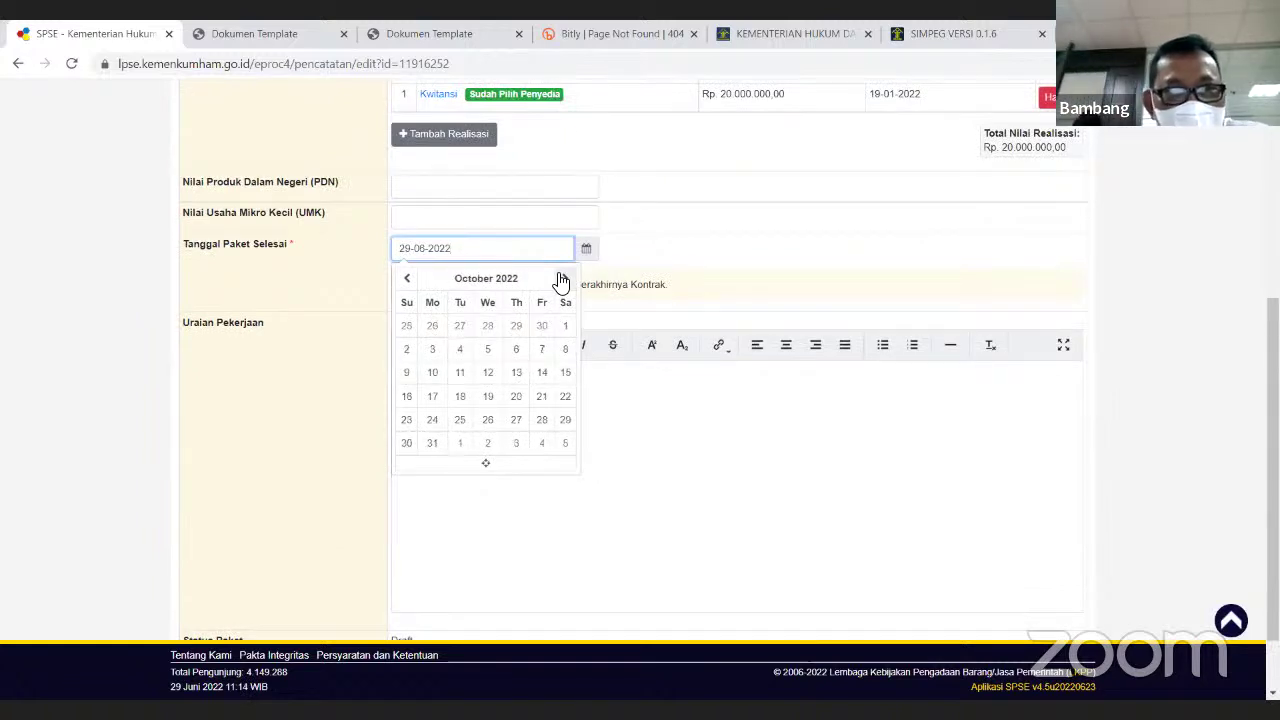
click(562, 279)
click(562, 279)
click(562, 279)
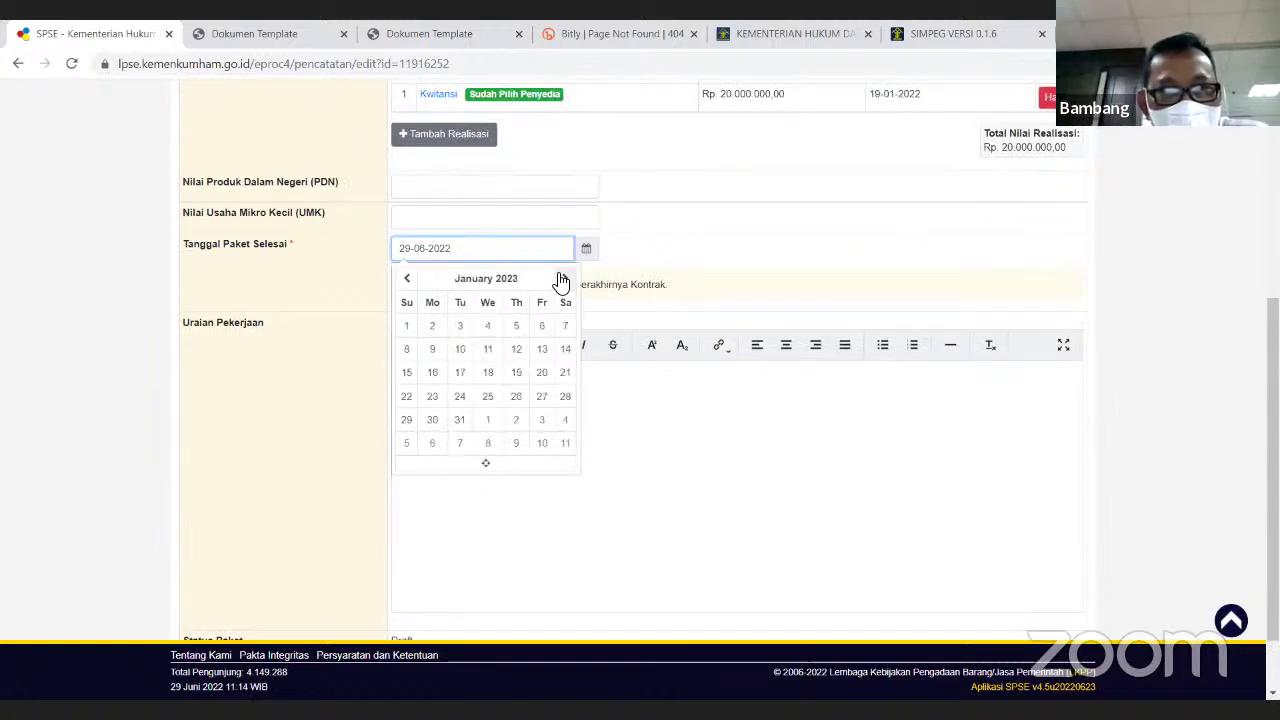
click(562, 279)
click(406, 280)
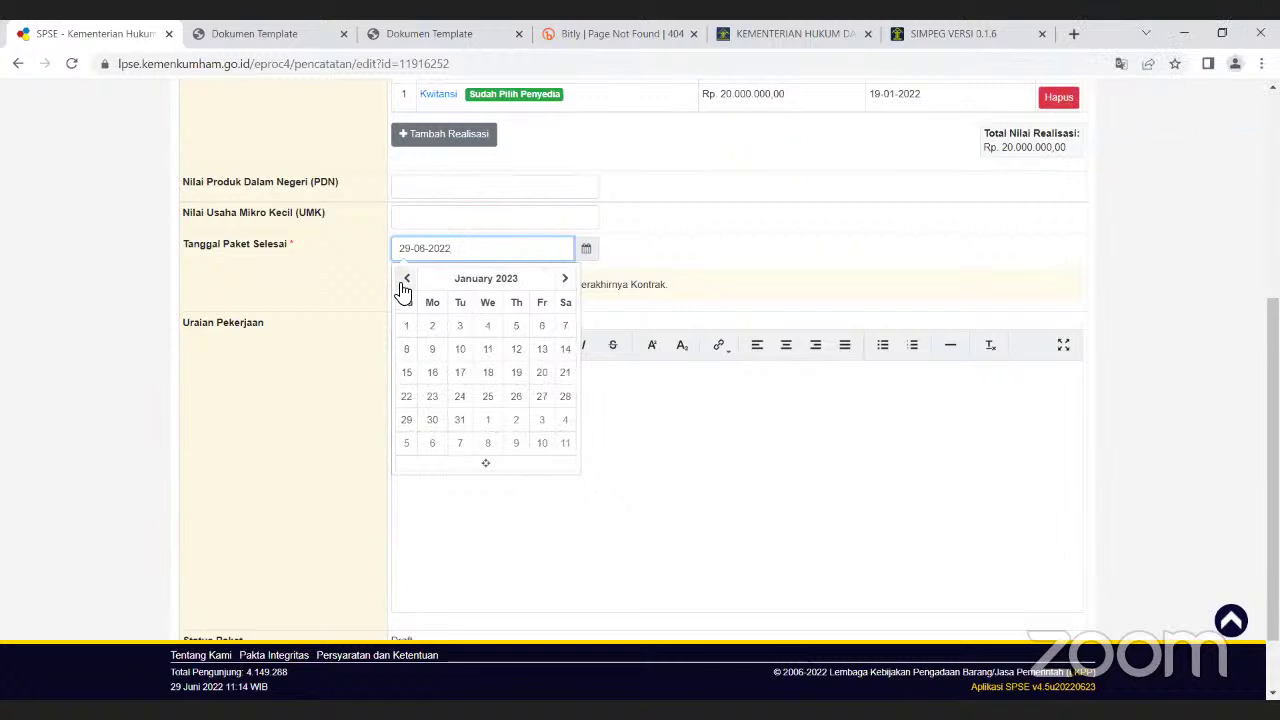
click(406, 279)
click(561, 424)
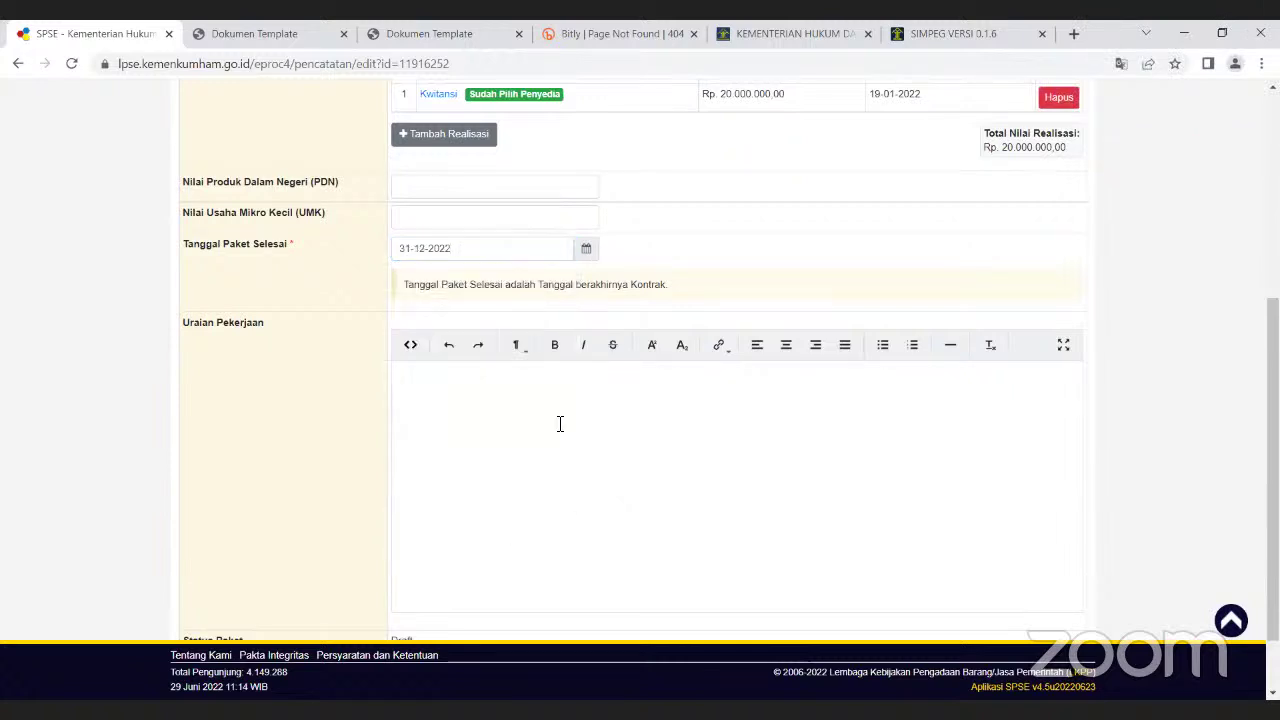
scroll(540, 443, down, 1)
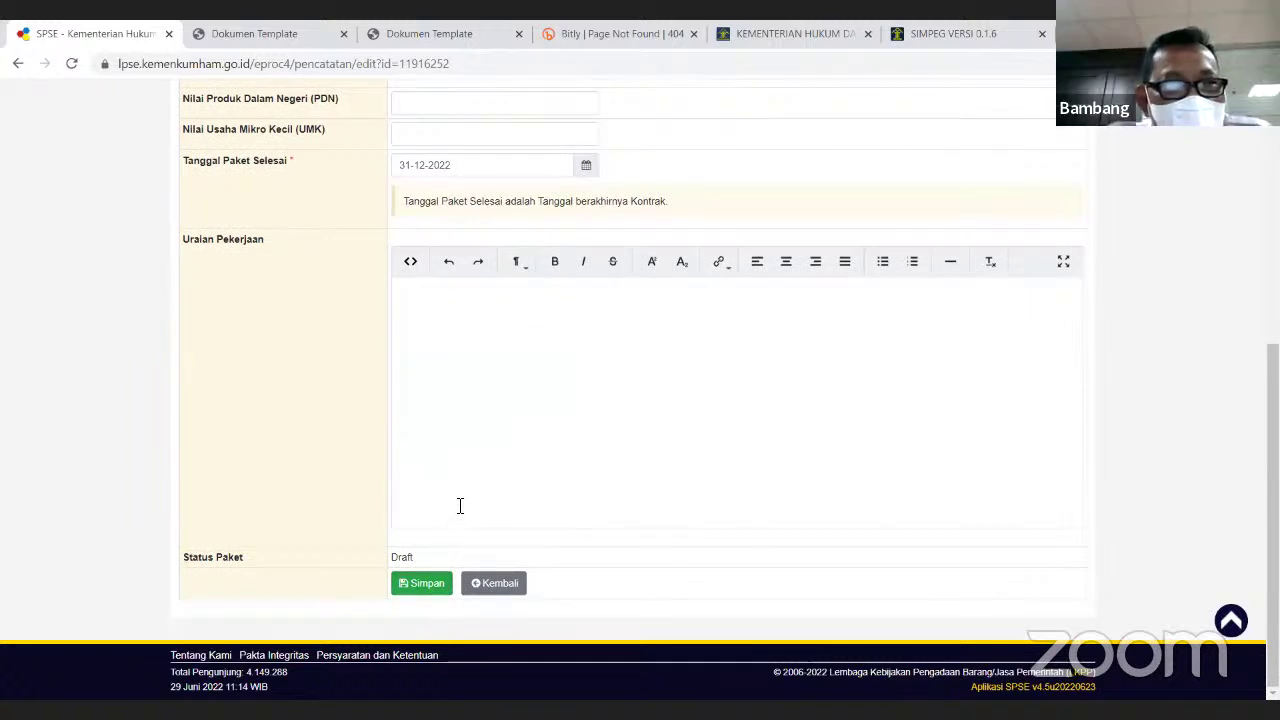
scroll(460, 506, up, 1)
Replace the Nilai Produk Dalam Negeri value with 90.190.000 and enter 90.190.000 as Nilai Usaha Mikro Kecil
click(434, 197)
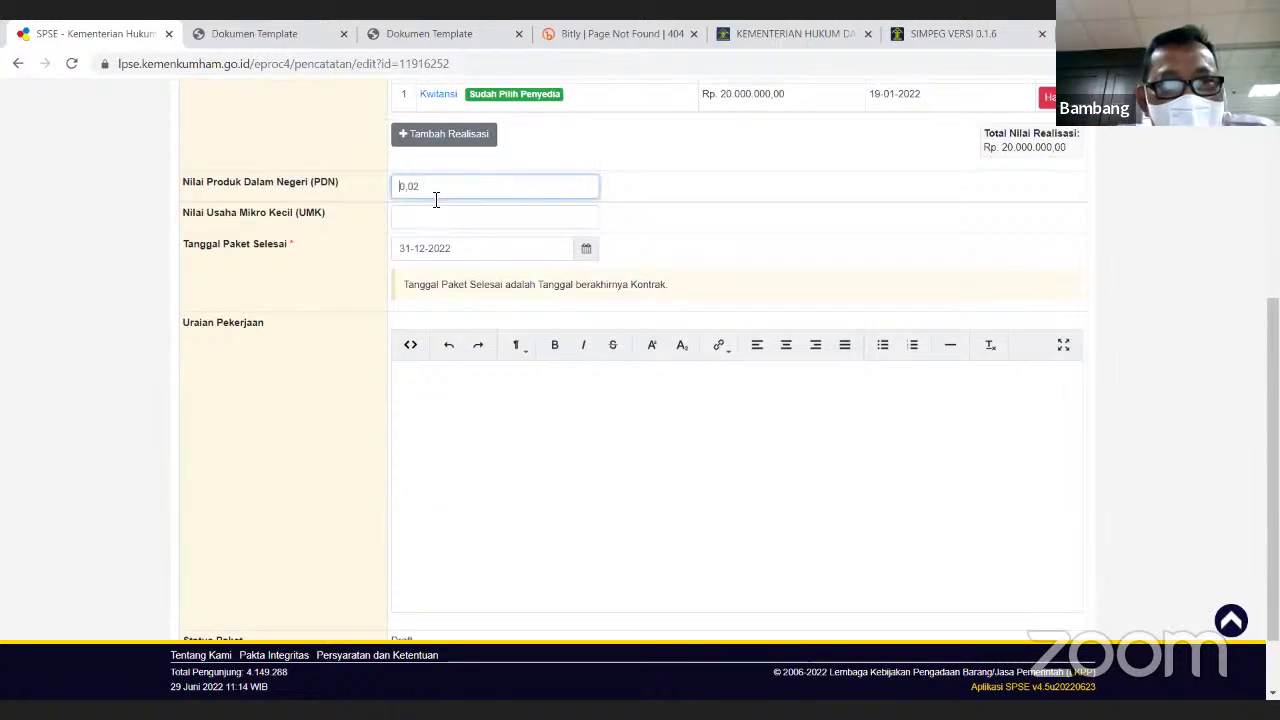
key(BackSpace)
text(5)
scroll(460, 220, up, 1)
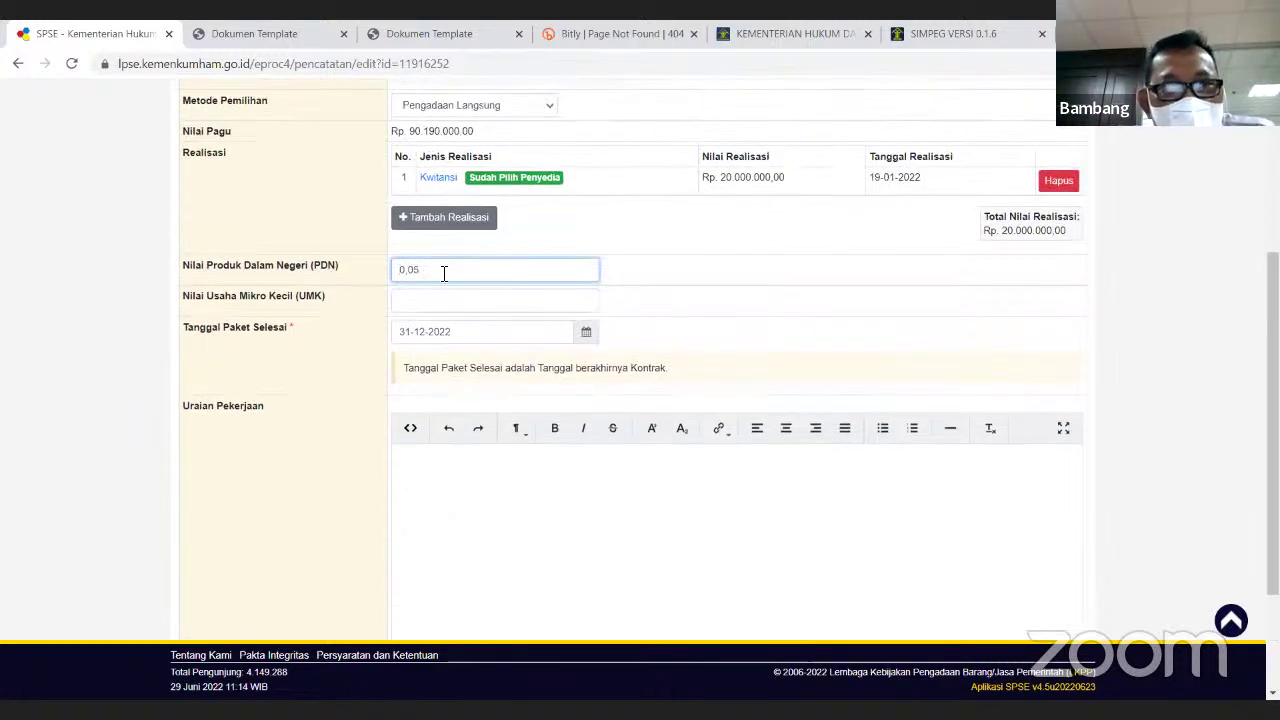
drag(444, 273, 355, 269)
text(90)
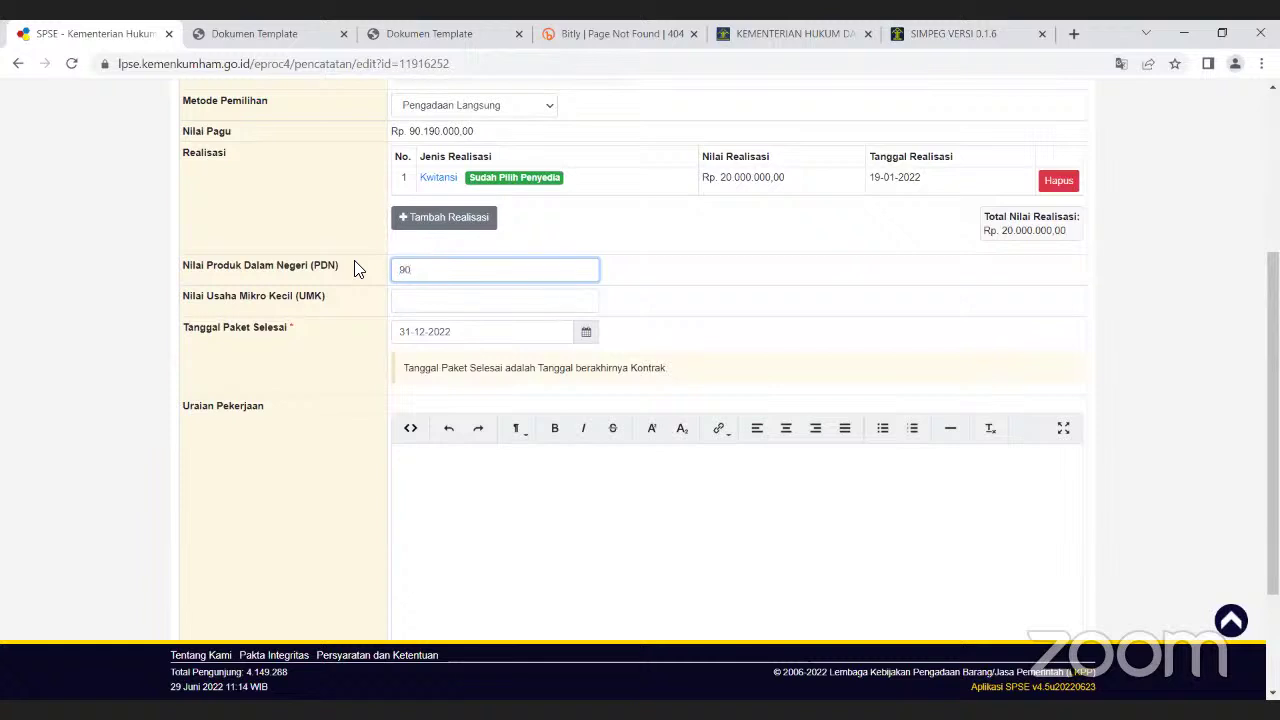
text(.190.000)
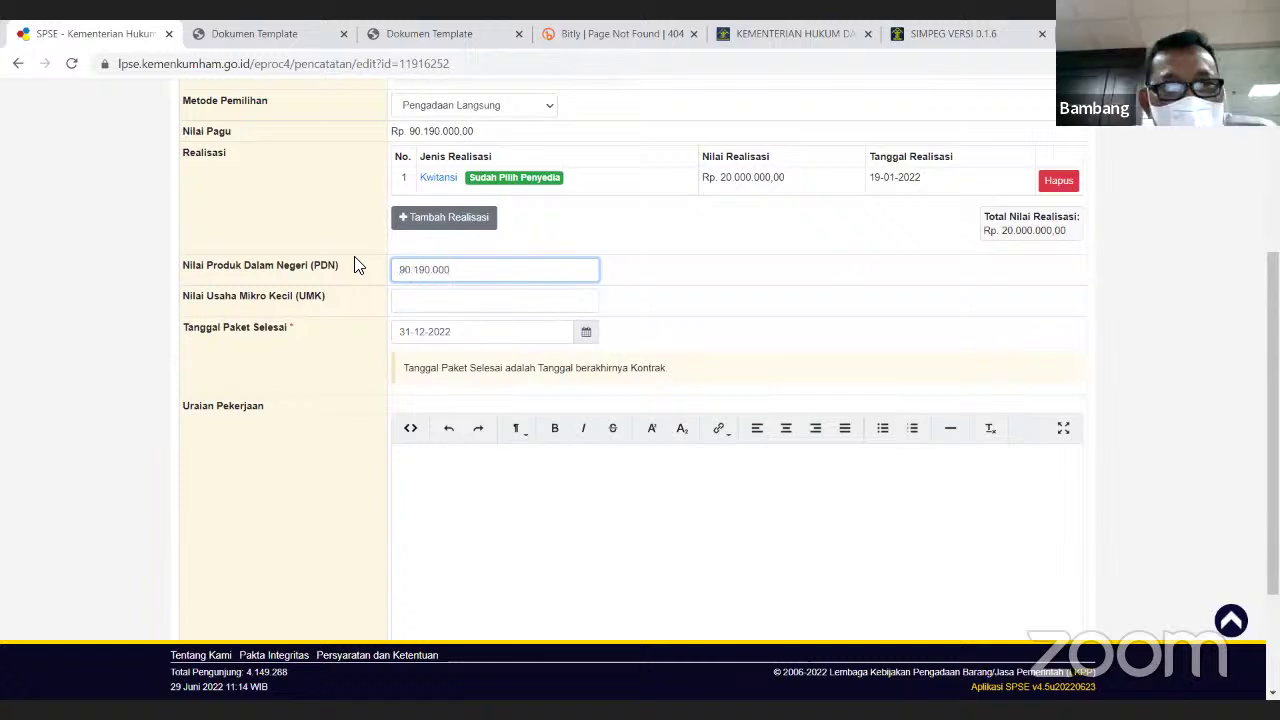
click(410, 300)
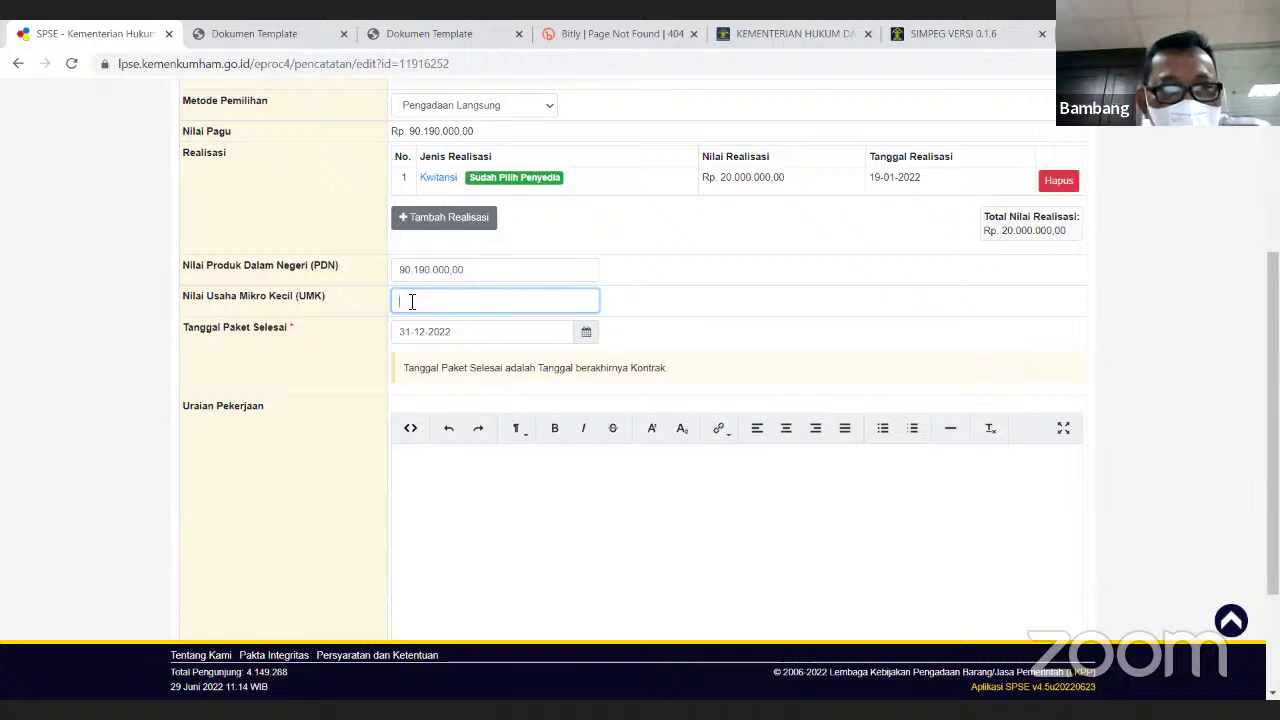
text(90.190.000)
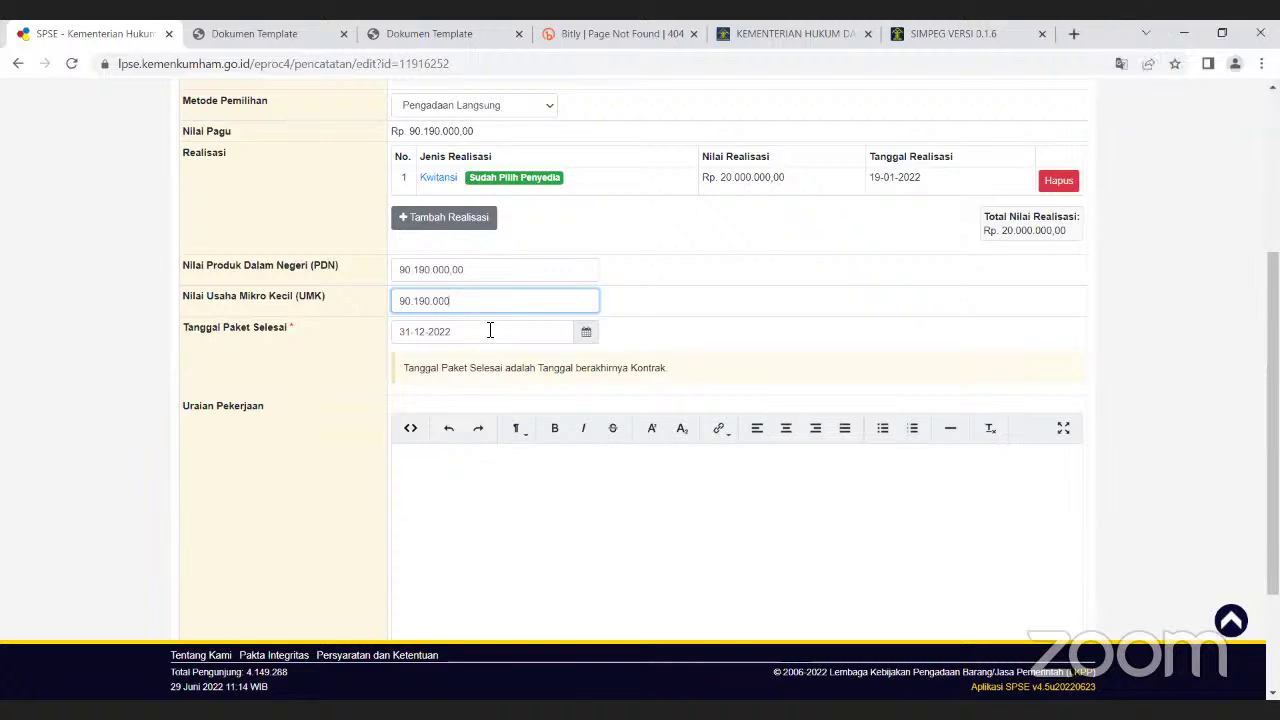
scroll(540, 334, up, 3)
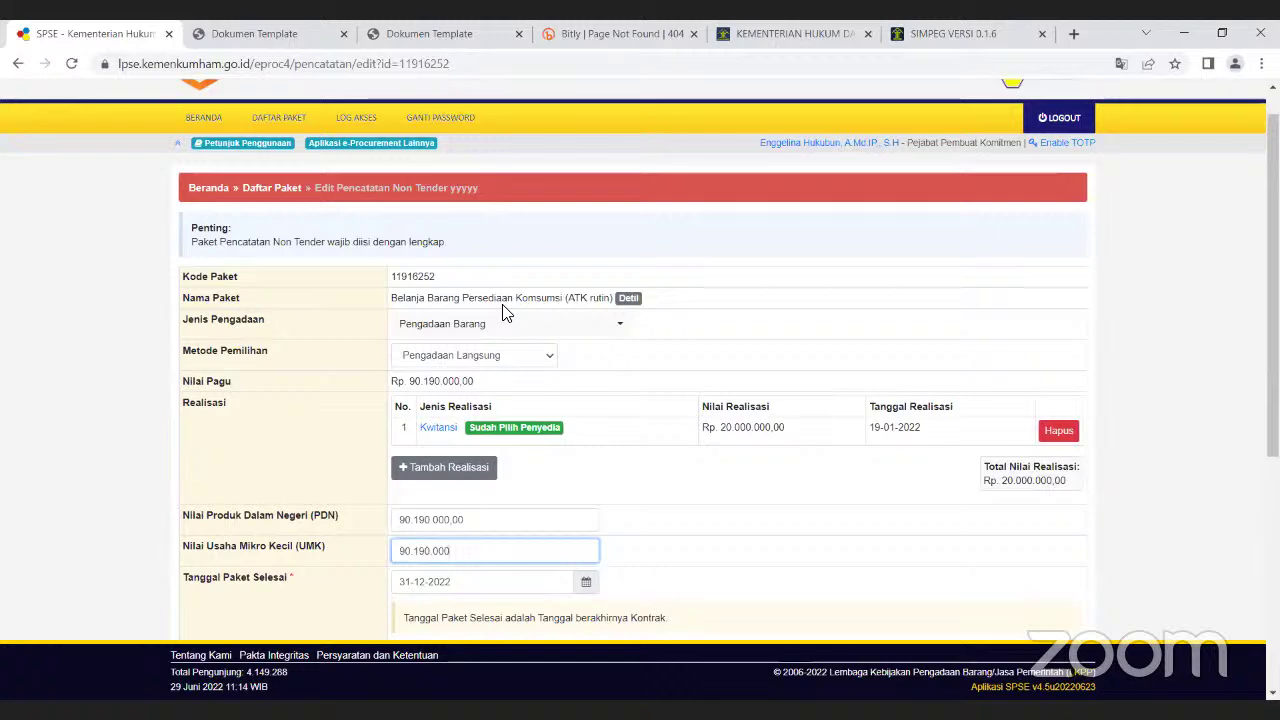
scroll(503, 313, down, 1)
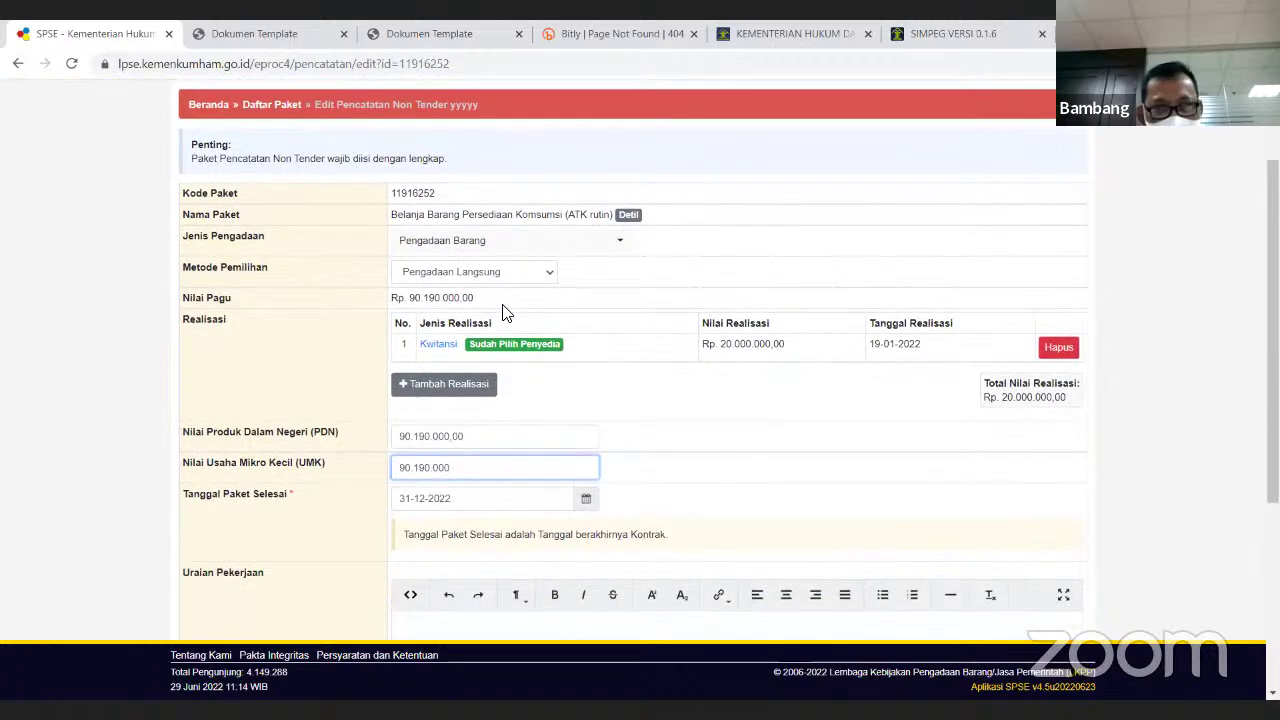
scroll(505, 313, down, 4)
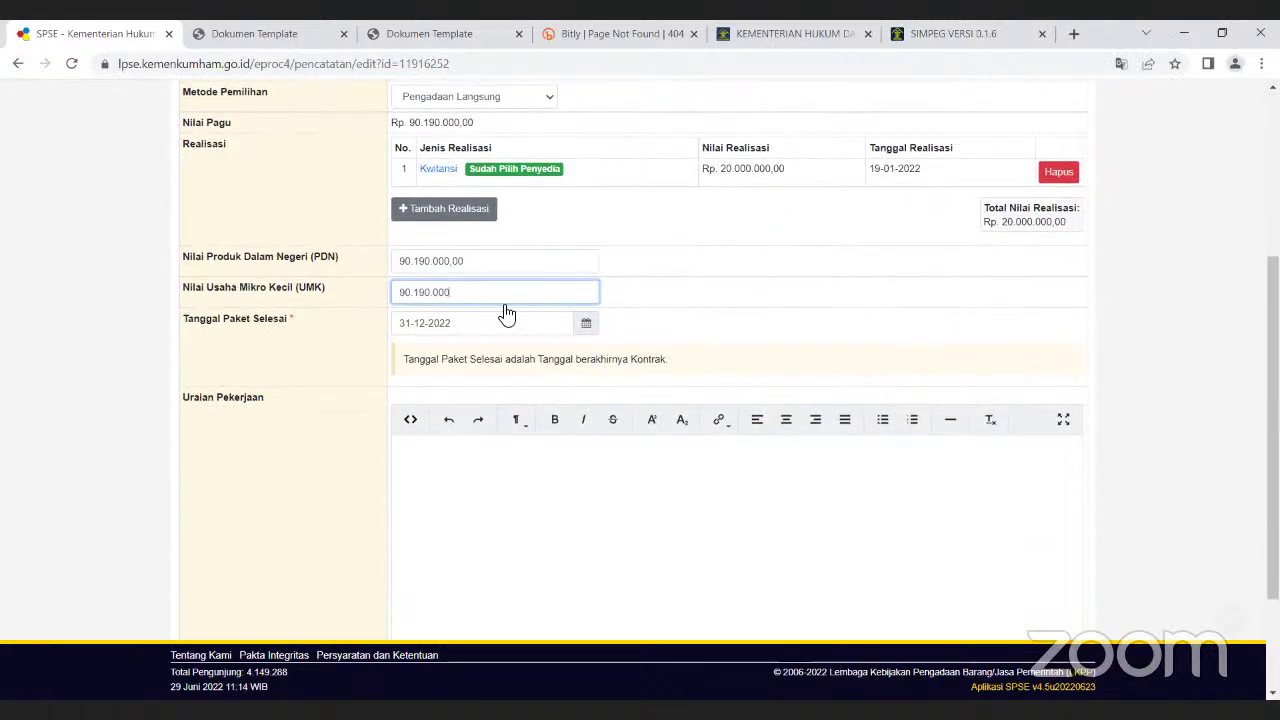
Save the record, then correct the UMK value to 20.000.000 after the error
click(424, 590)
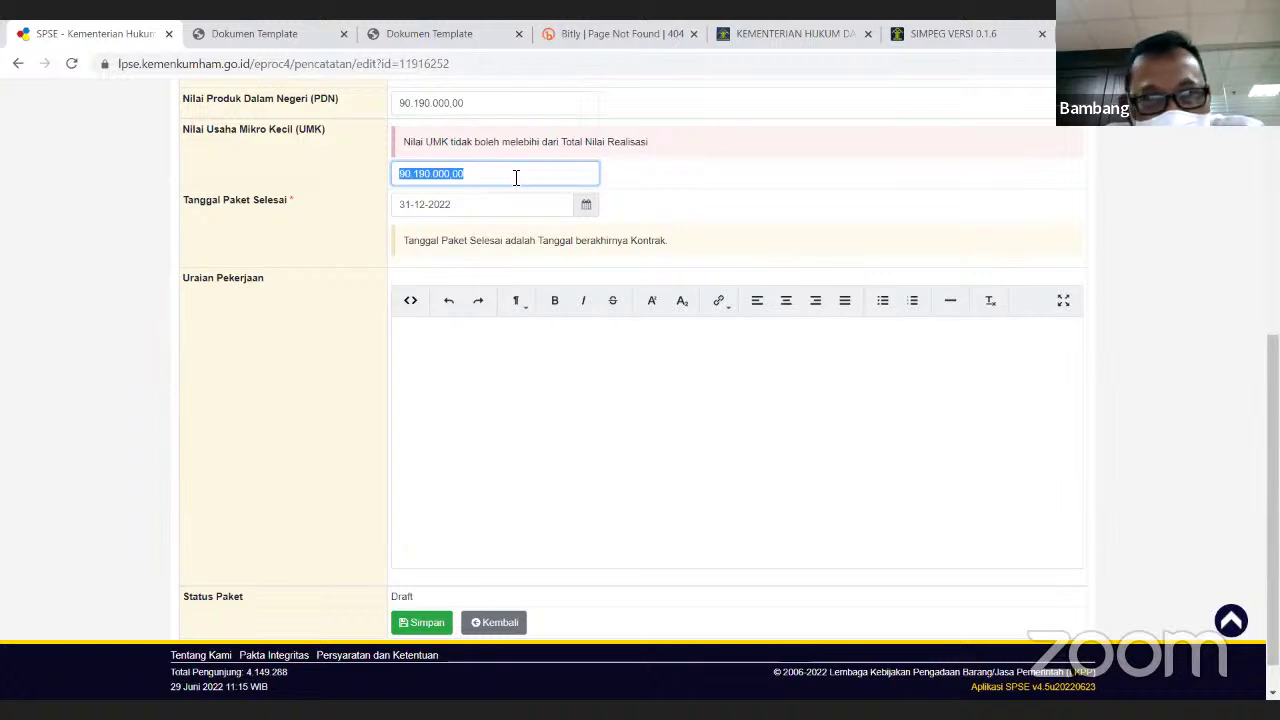
text(20.000.0)
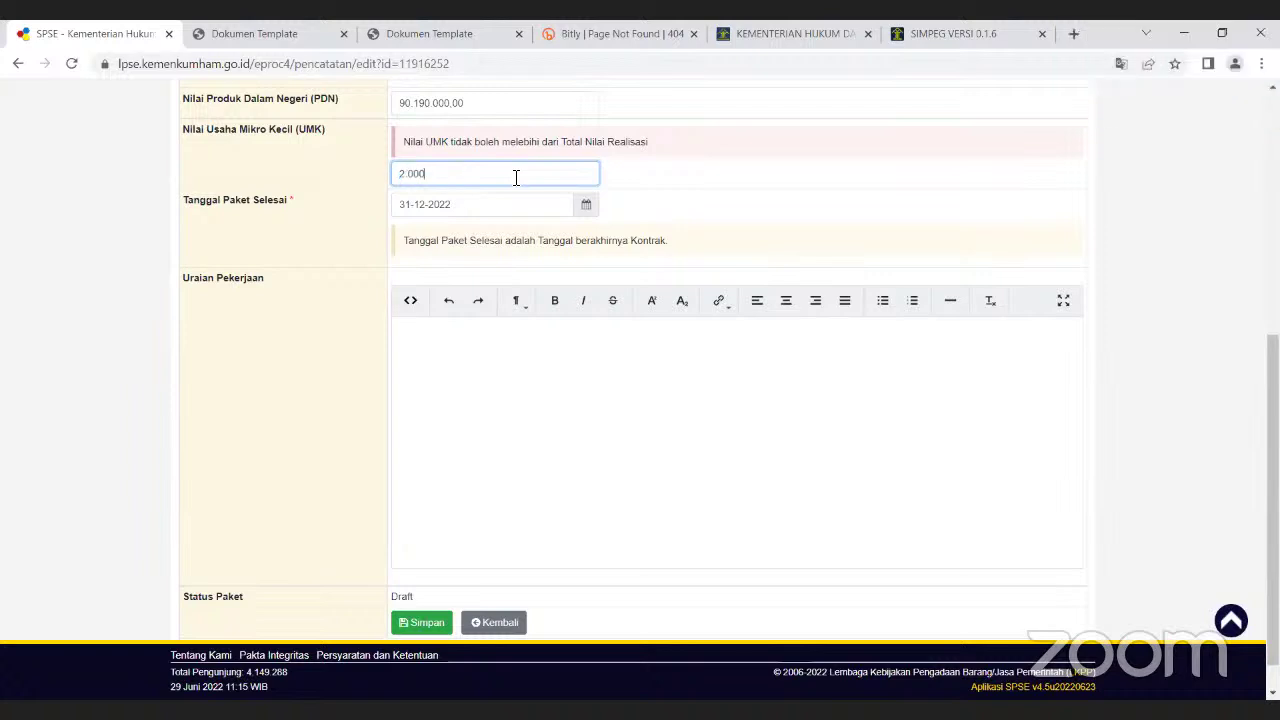
text(00)
click(520, 426)
scroll(480, 520, up, 1)
scroll(484, 498, up, 2)
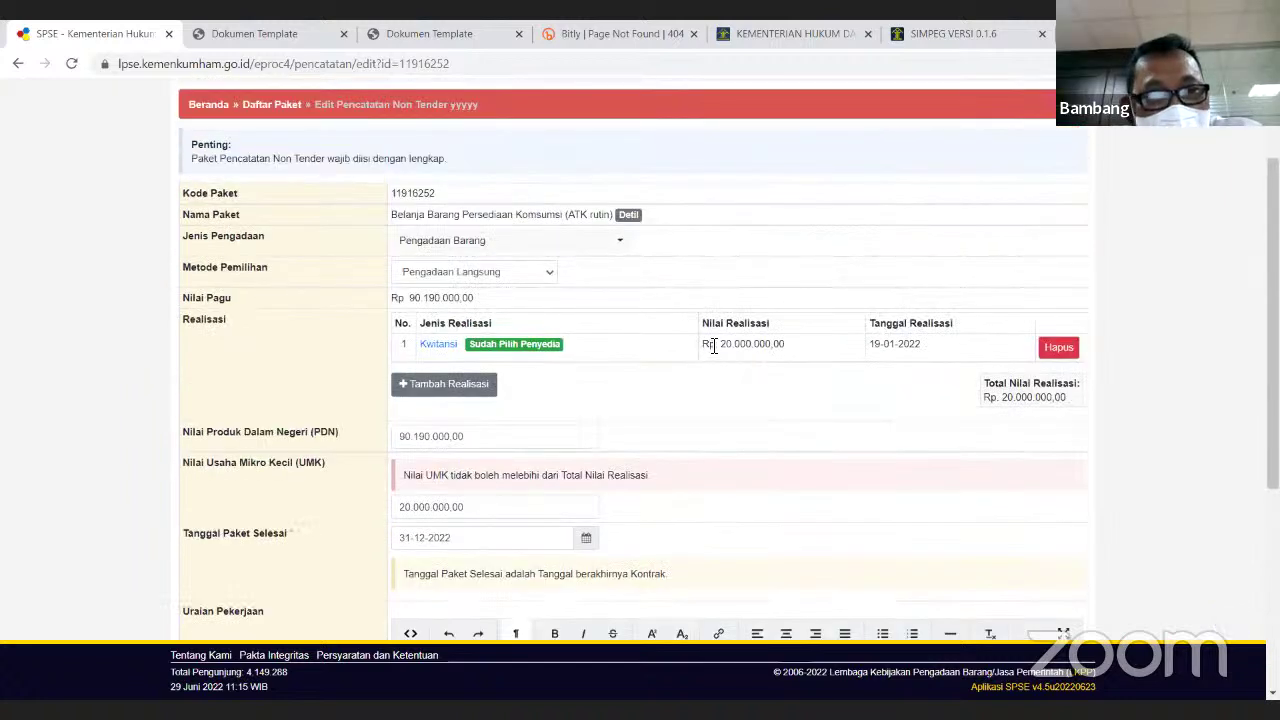
Compare against the 20.000.000,00 Nilai Realisasi and select the PDN value
drag(709, 344, 811, 346)
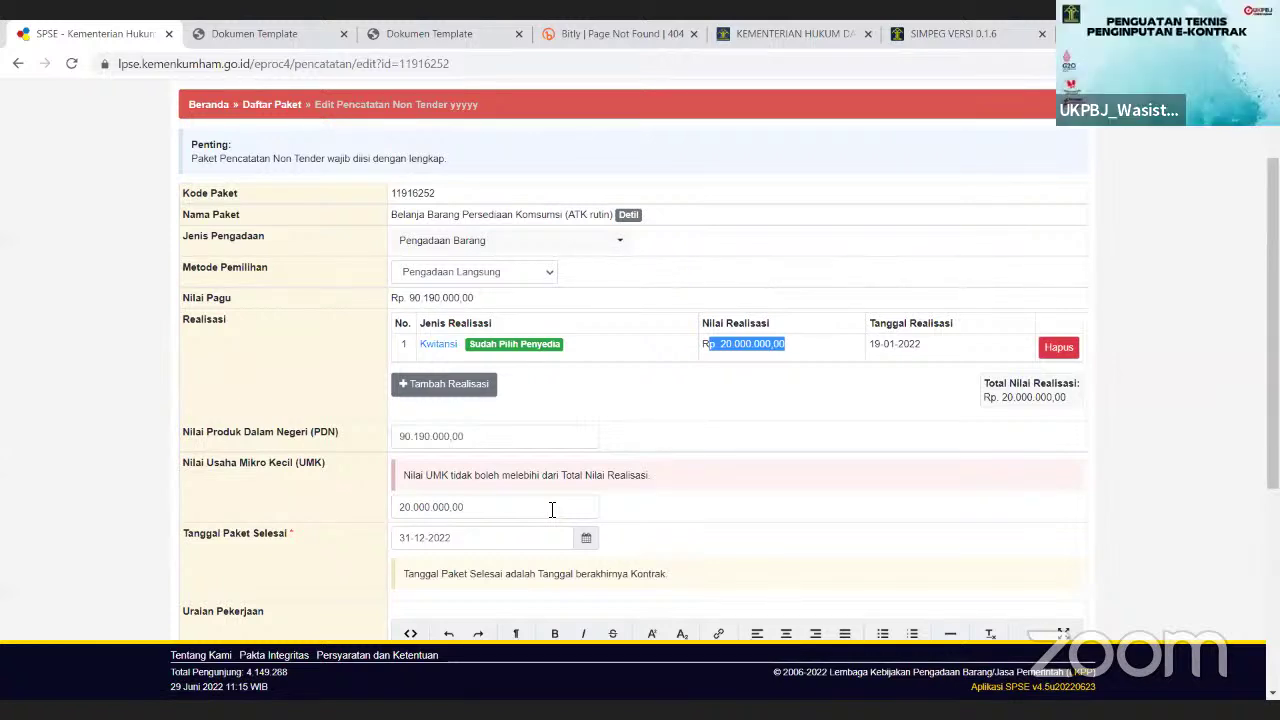
scroll(551, 510, down, 1)
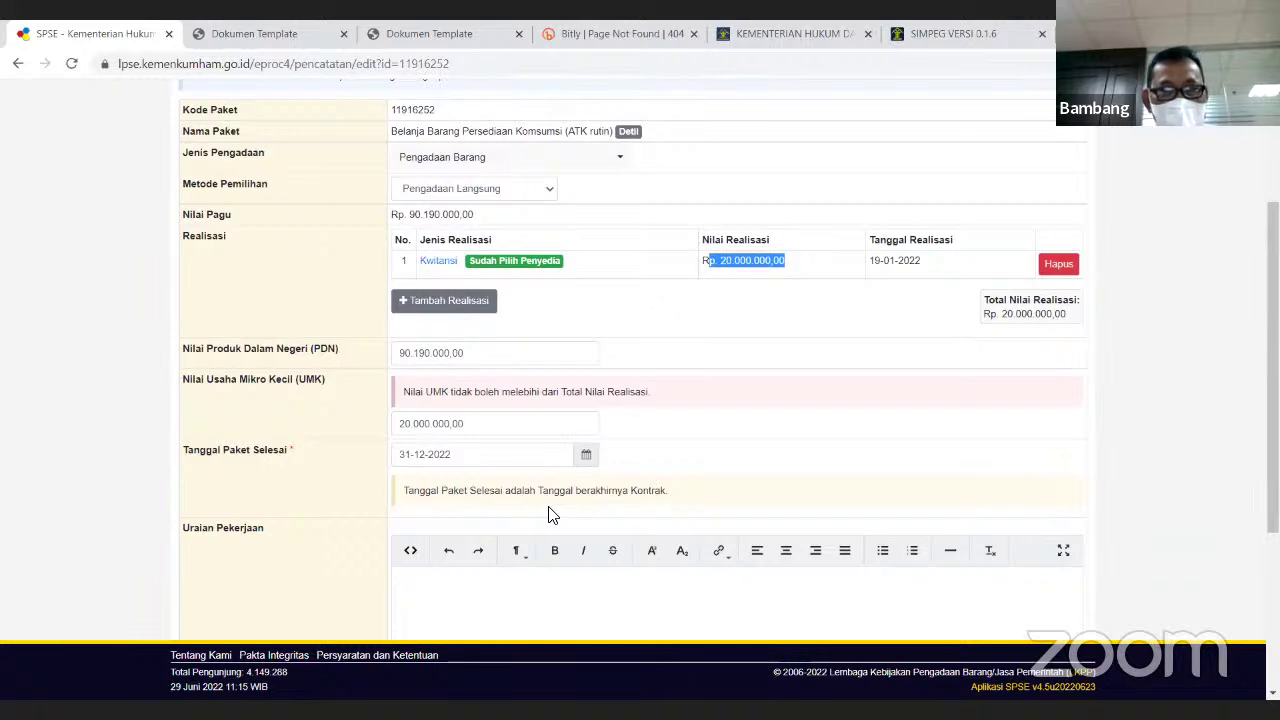
scroll(551, 511, down, 2)
scroll(551, 510, down, 2)
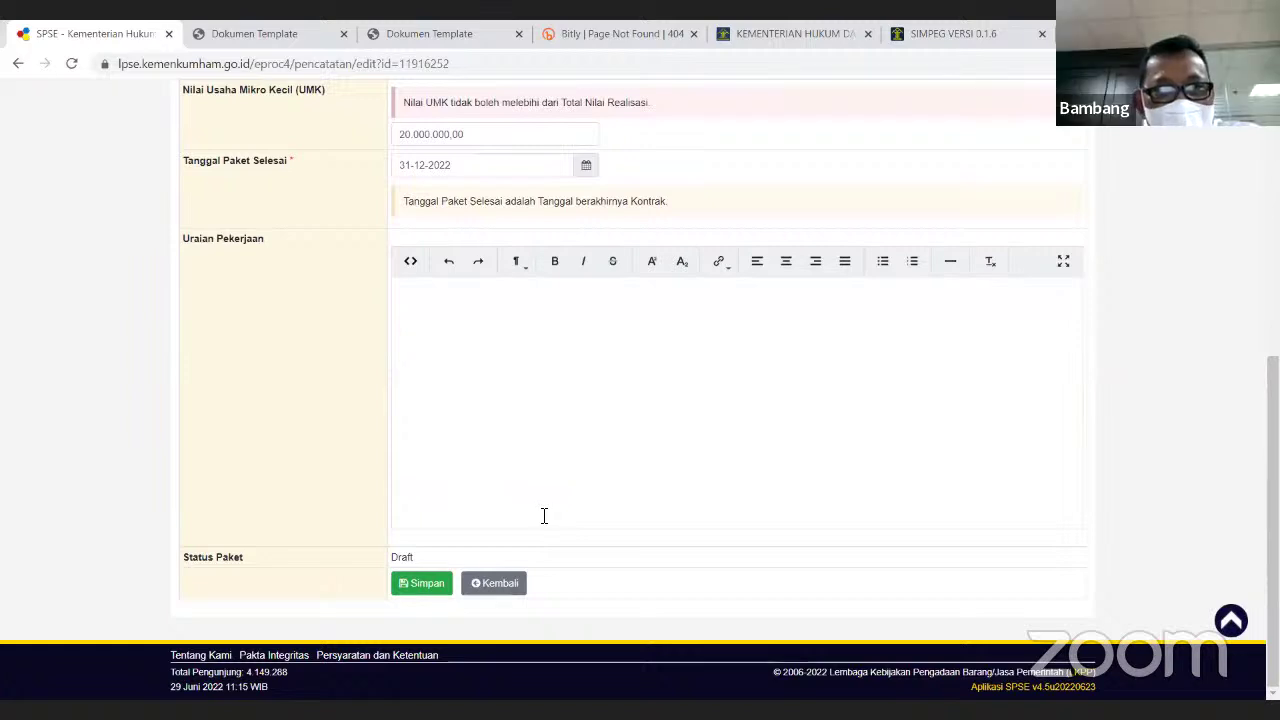
scroll(544, 515, up, 1)
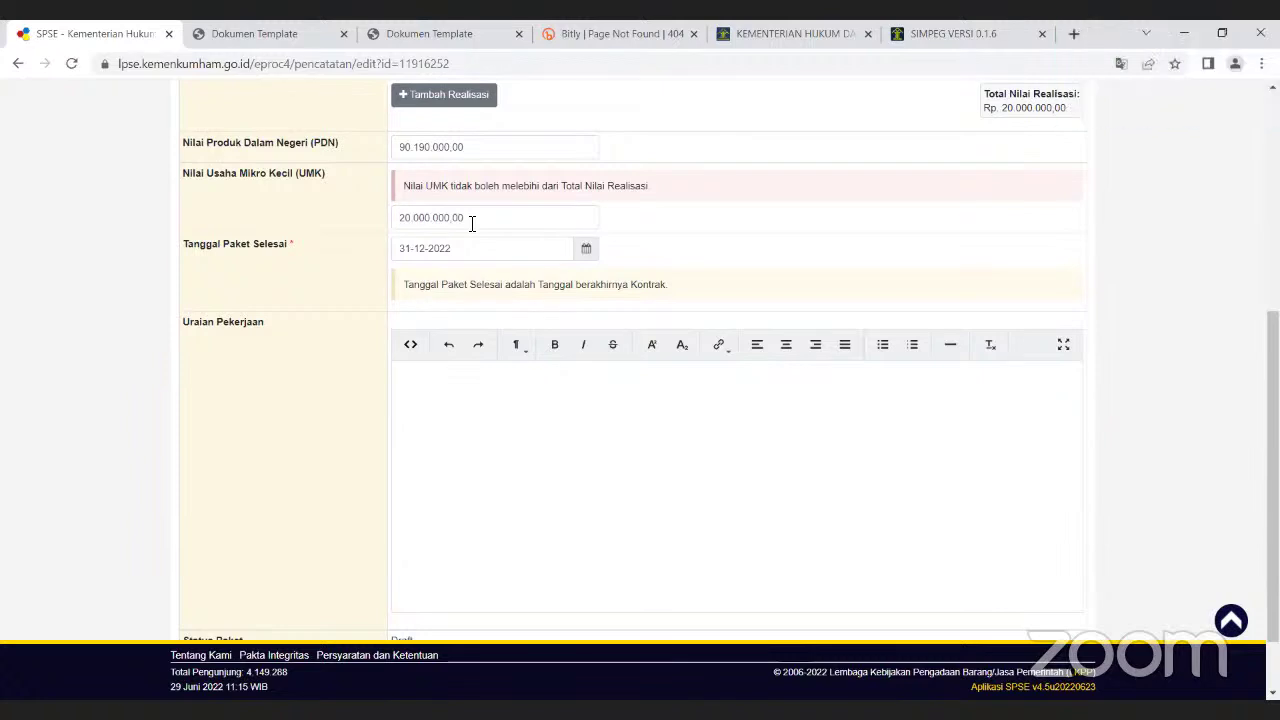
double_click(486, 152)
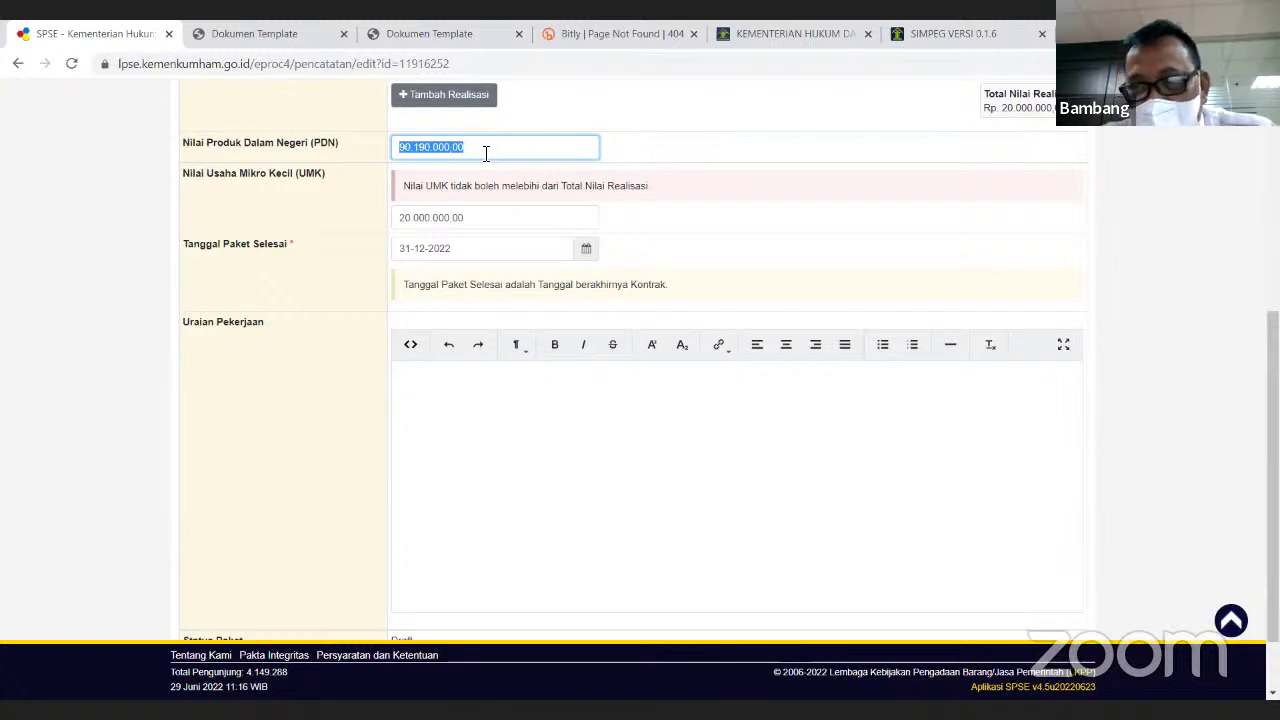
Delete the 90.190.000,00 PDN value so the field is empty, then scroll down to Simpan
key(BackSpace)
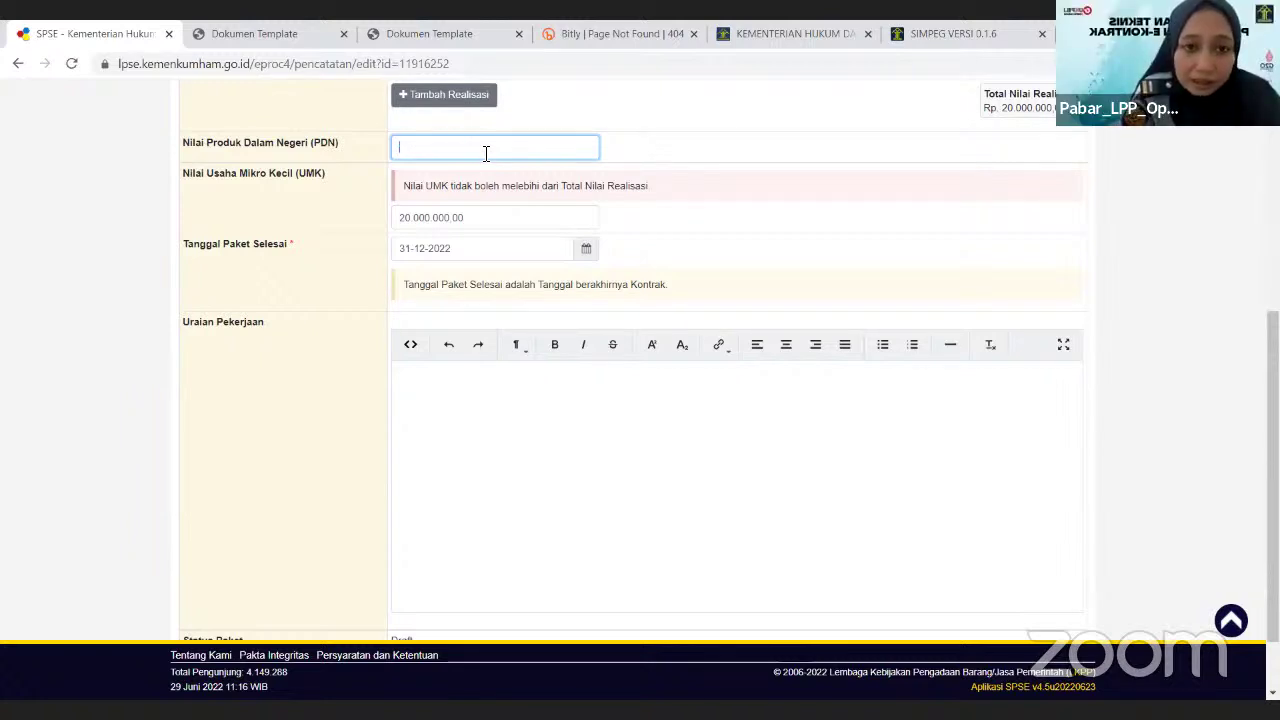
click(667, 215)
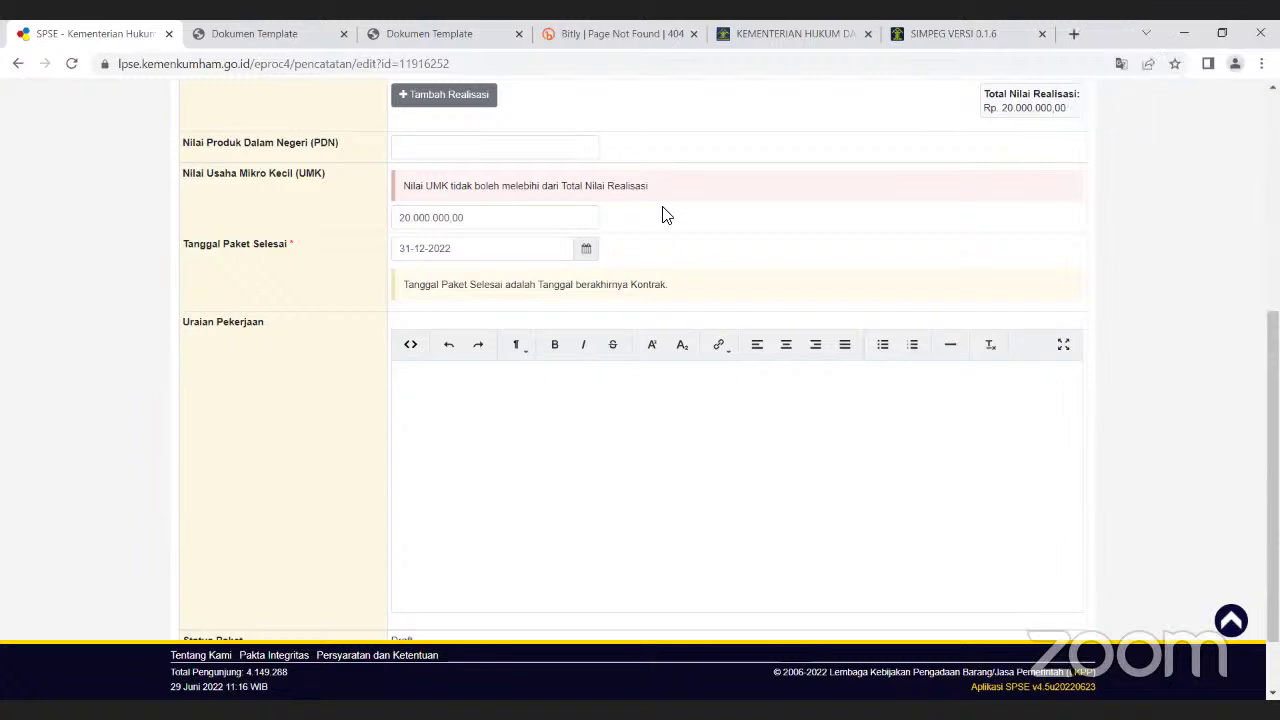
scroll(667, 216, down, 1)
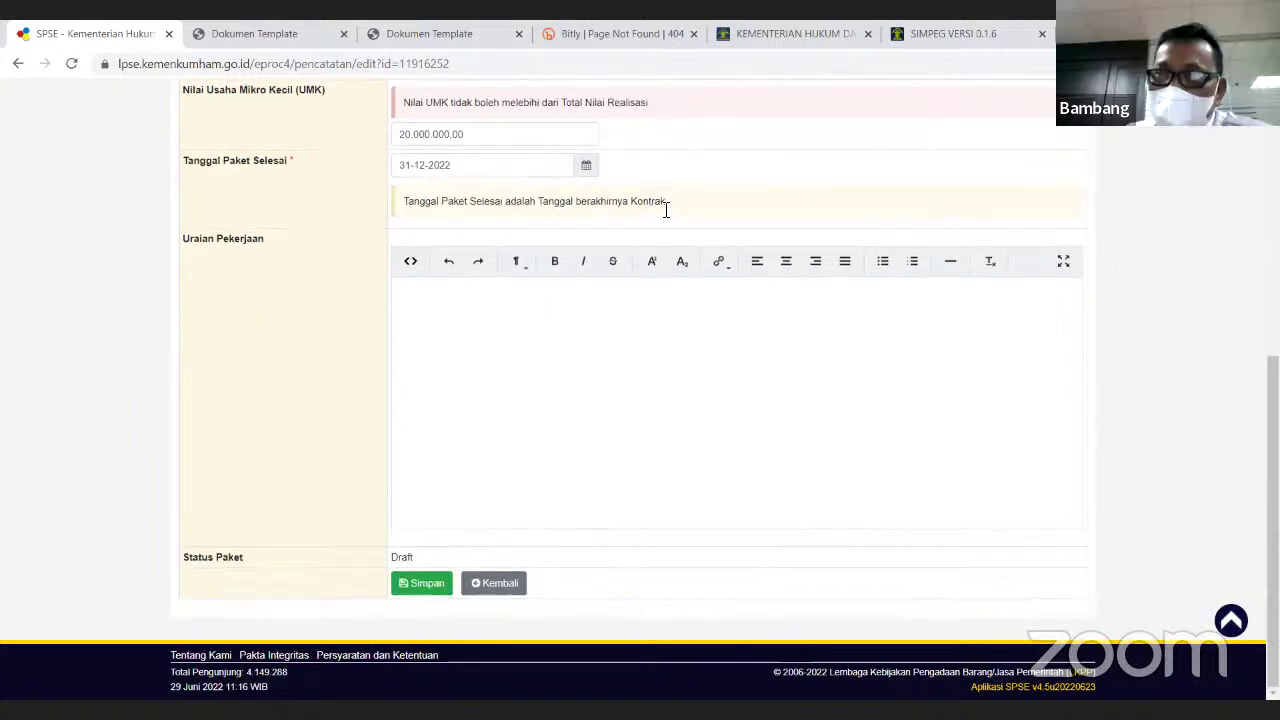
Attempt to save the record and highlight the 'Data Gagal Tersimpan' error message
click(427, 584)
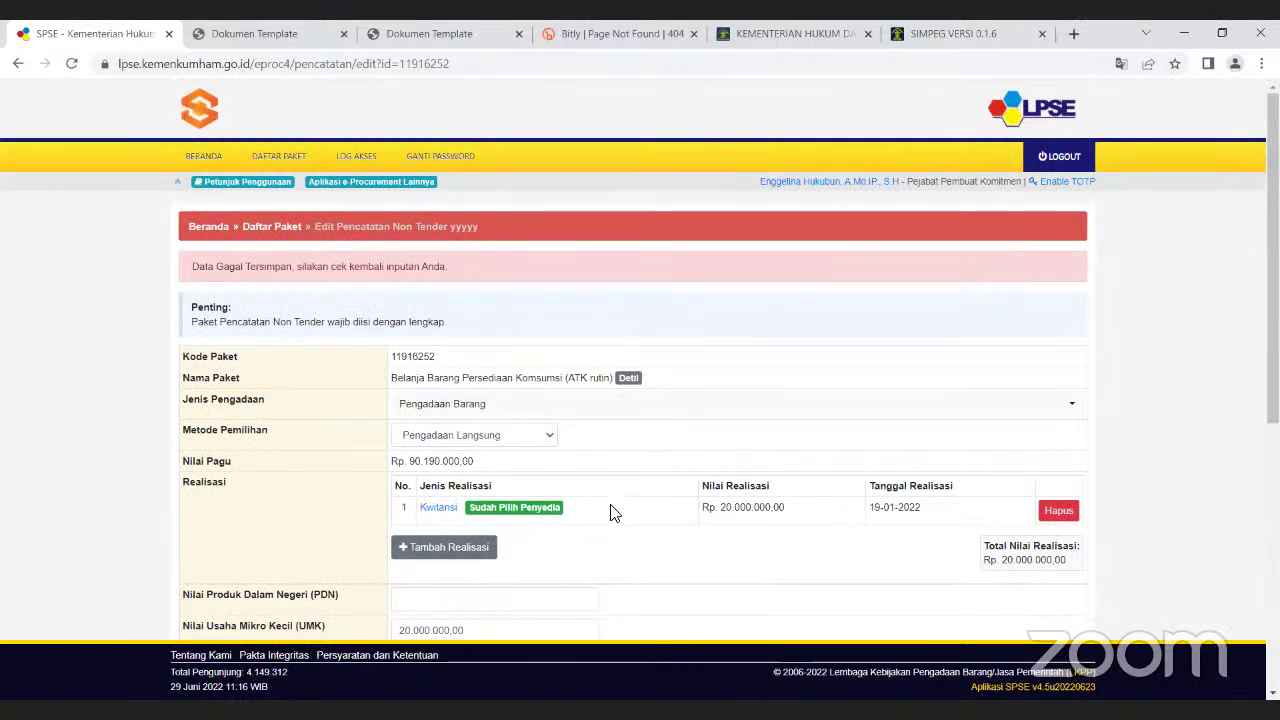
drag(246, 268, 430, 266)
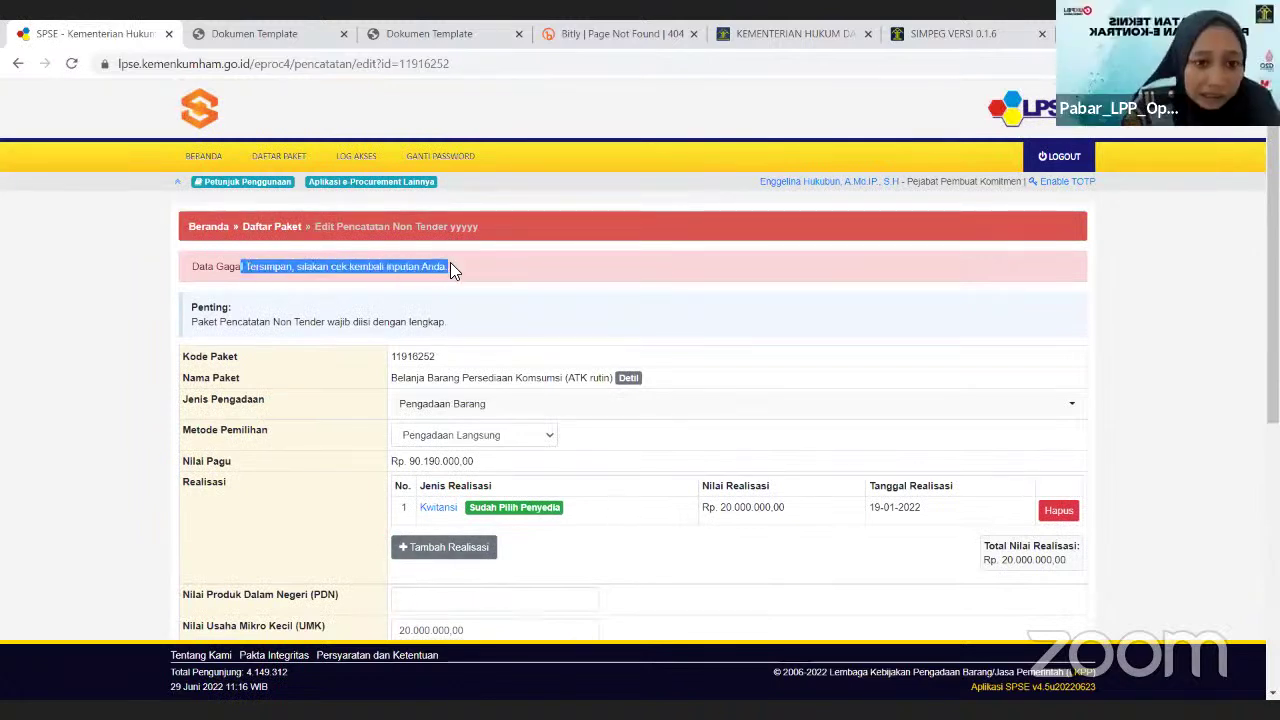
click(450, 264)
drag(192, 266, 458, 273)
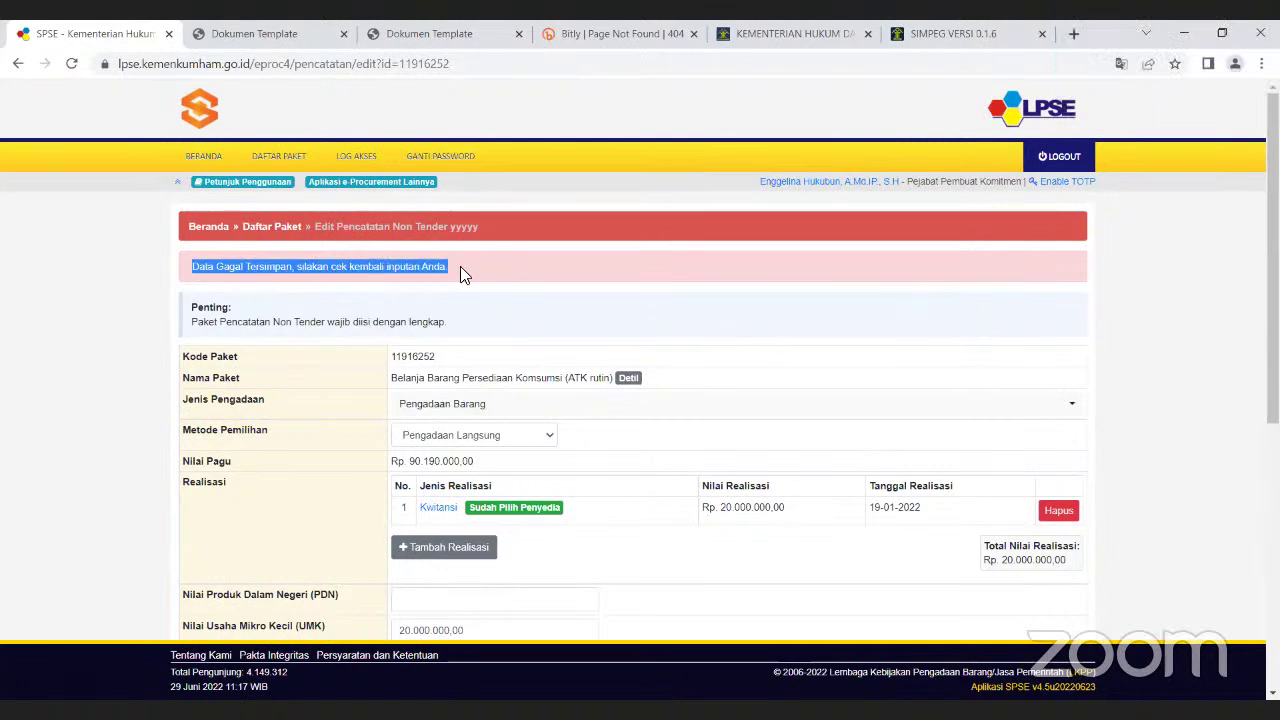
scroll(462, 268, down, 4)
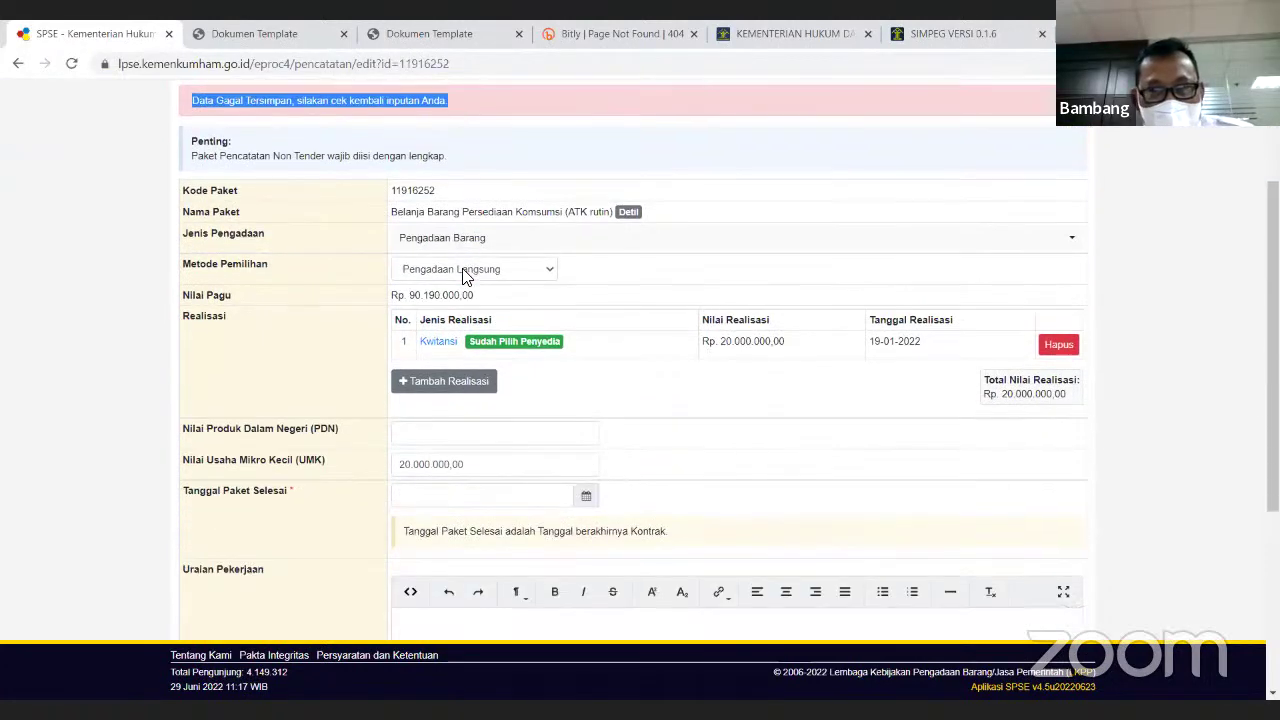
scroll(465, 277, down, 1)
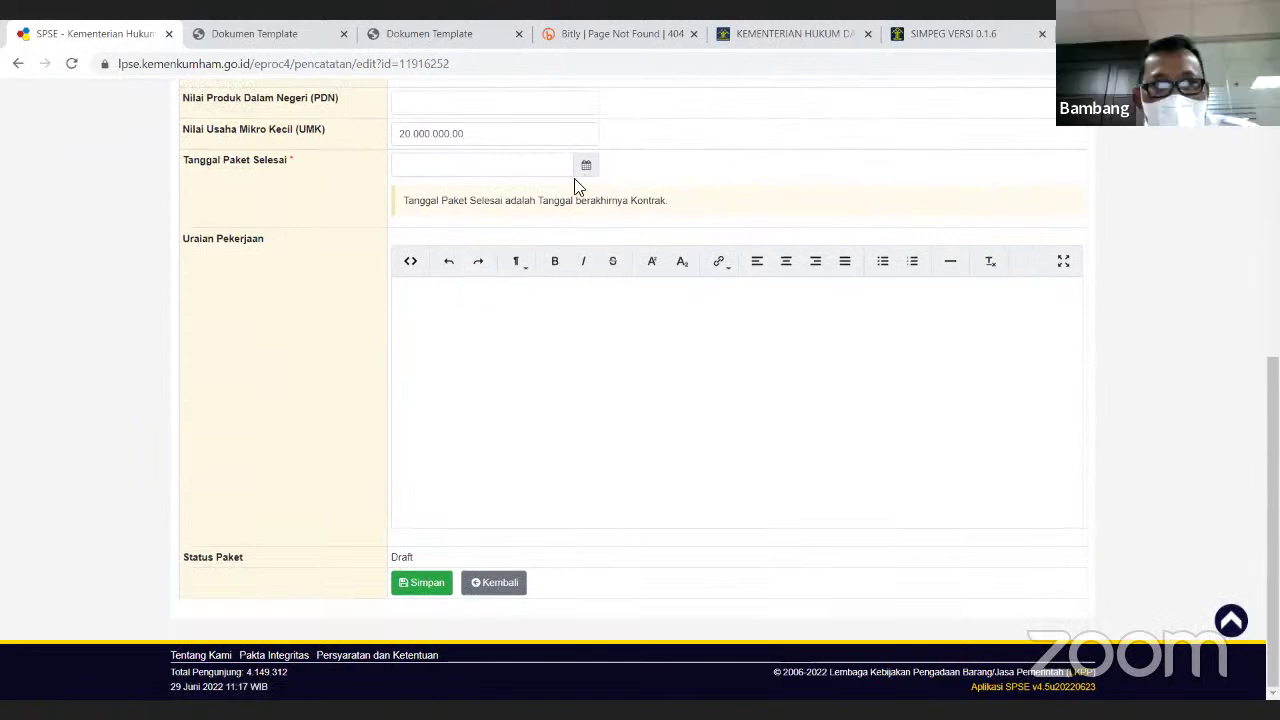
Set Tanggal Paket Selesai to 31 December 2022 and save the record again
click(500, 165)
click(629, 171)
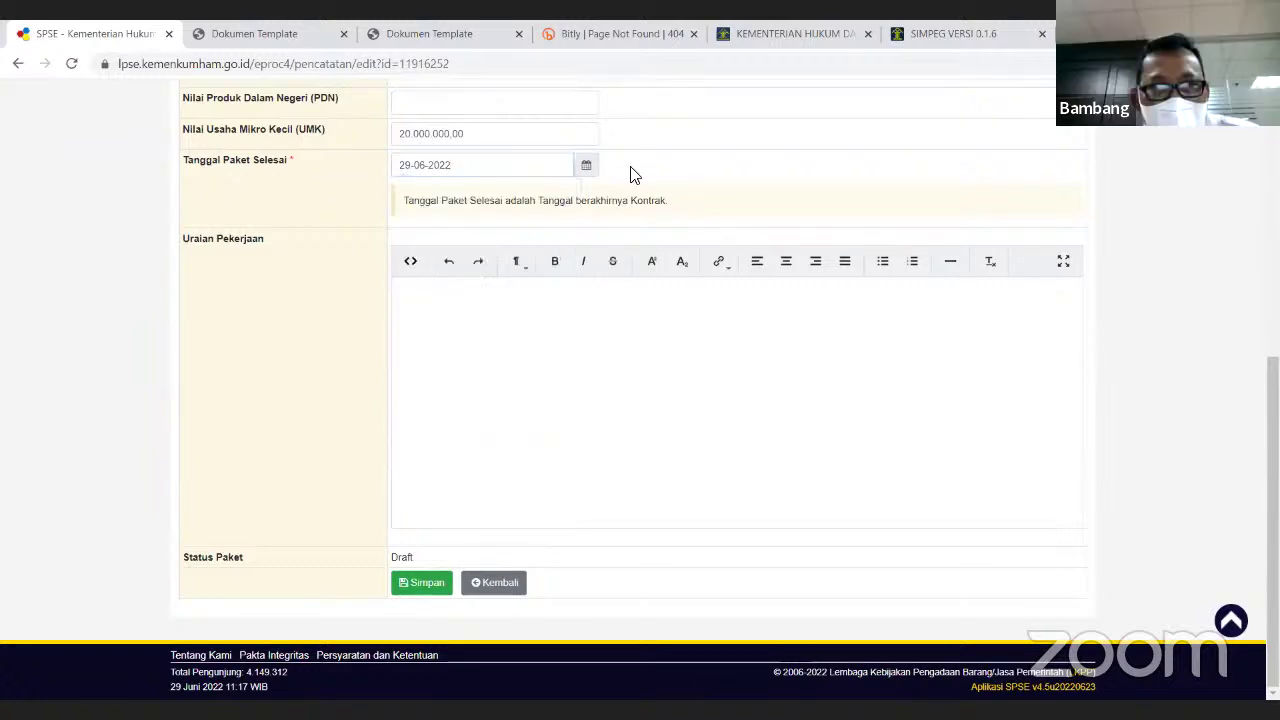
click(496, 175)
key(BackSpace)
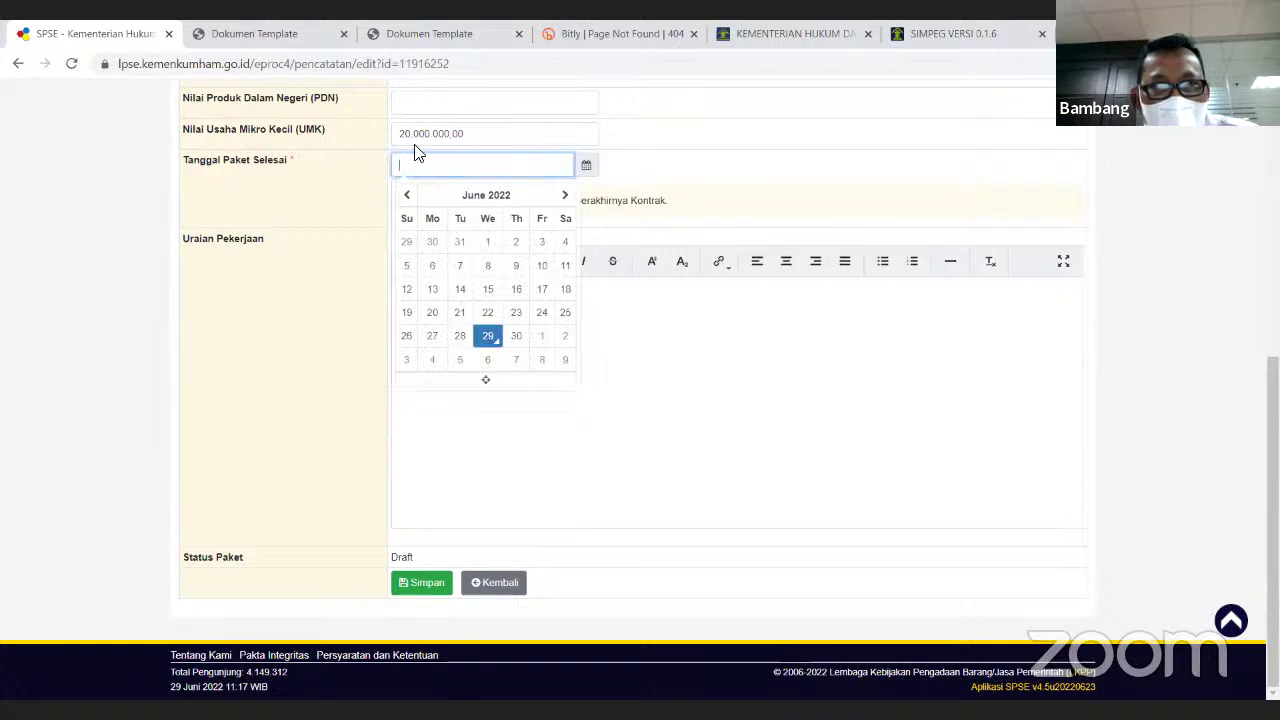
click(565, 195)
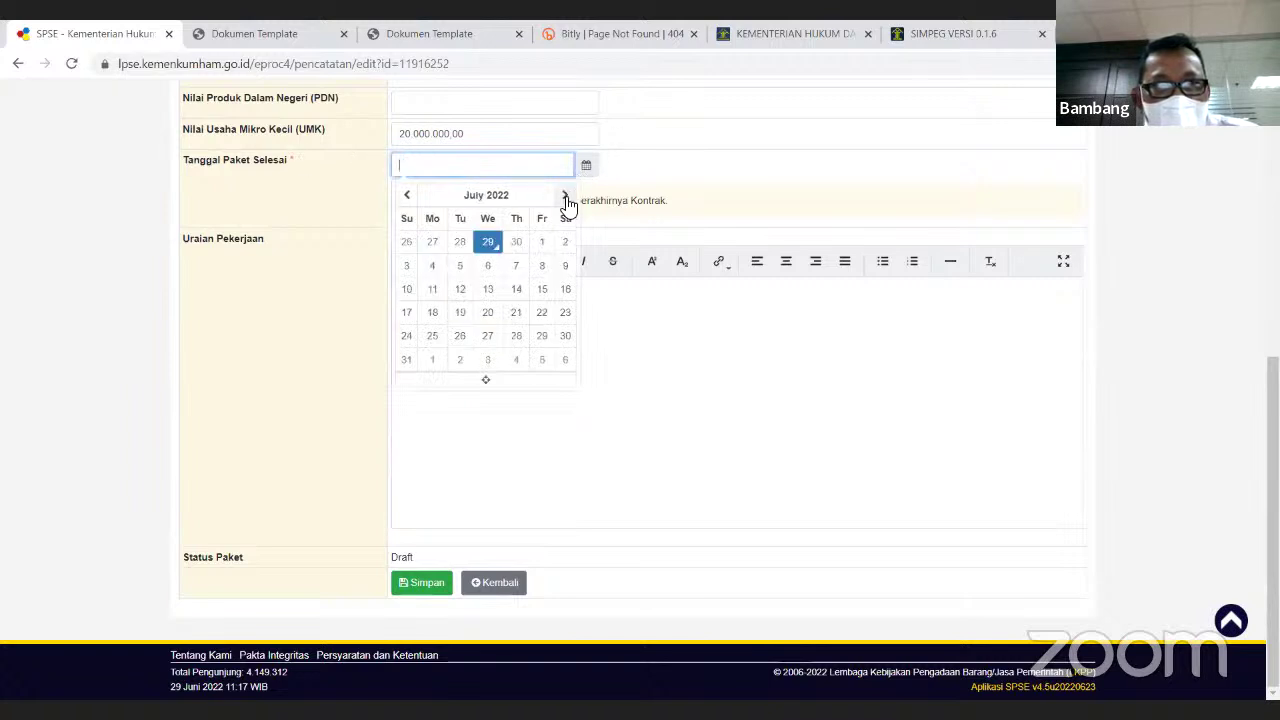
click(565, 195)
click(565, 195)
click(565, 196)
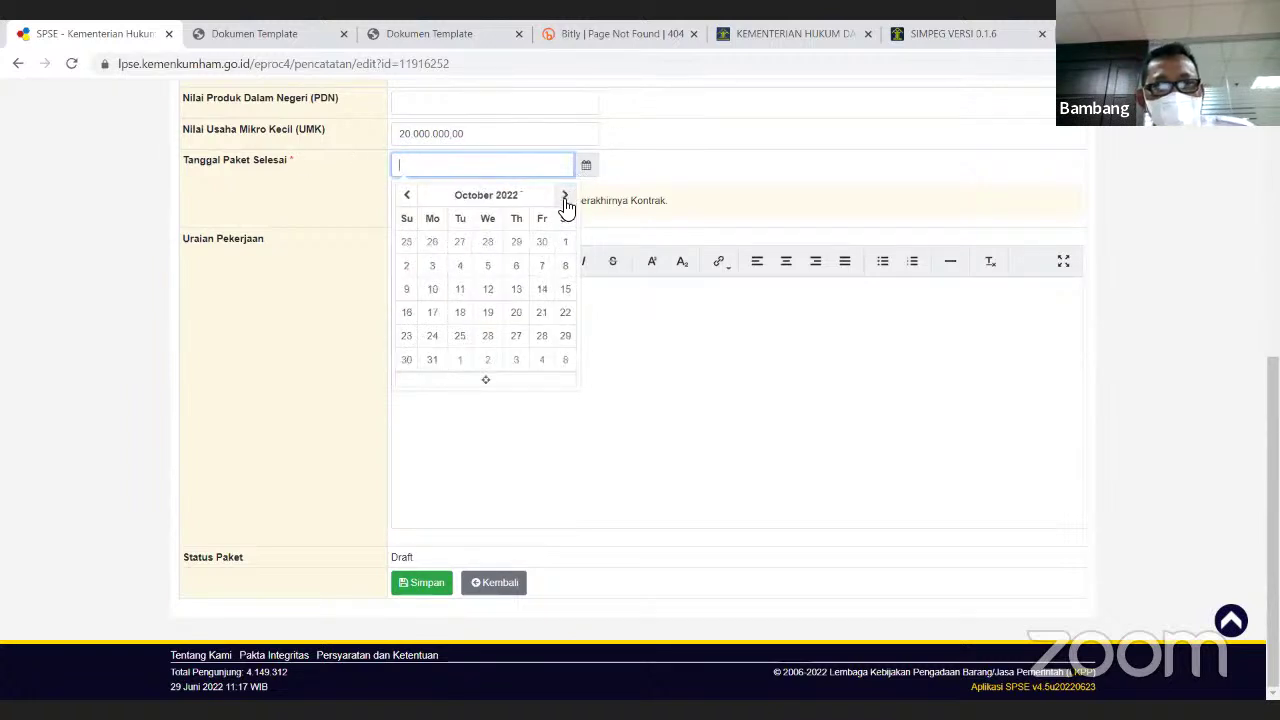
click(565, 198)
click(565, 198)
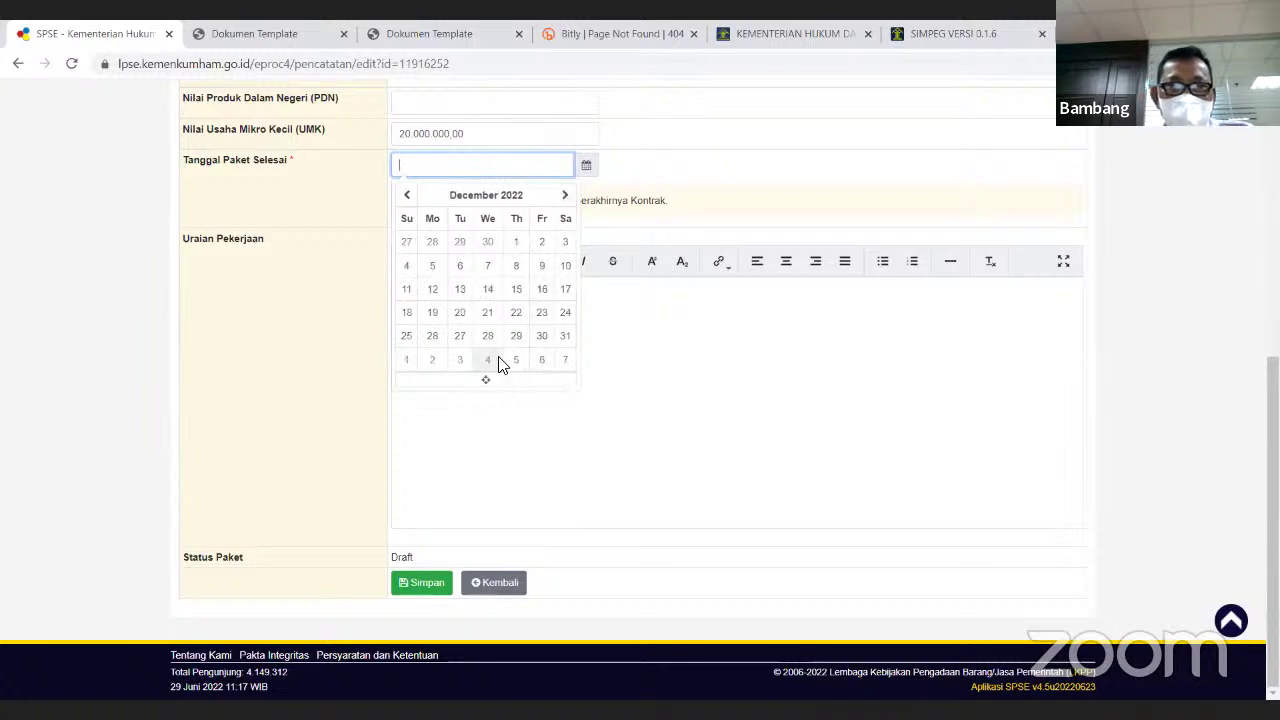
click(565, 335)
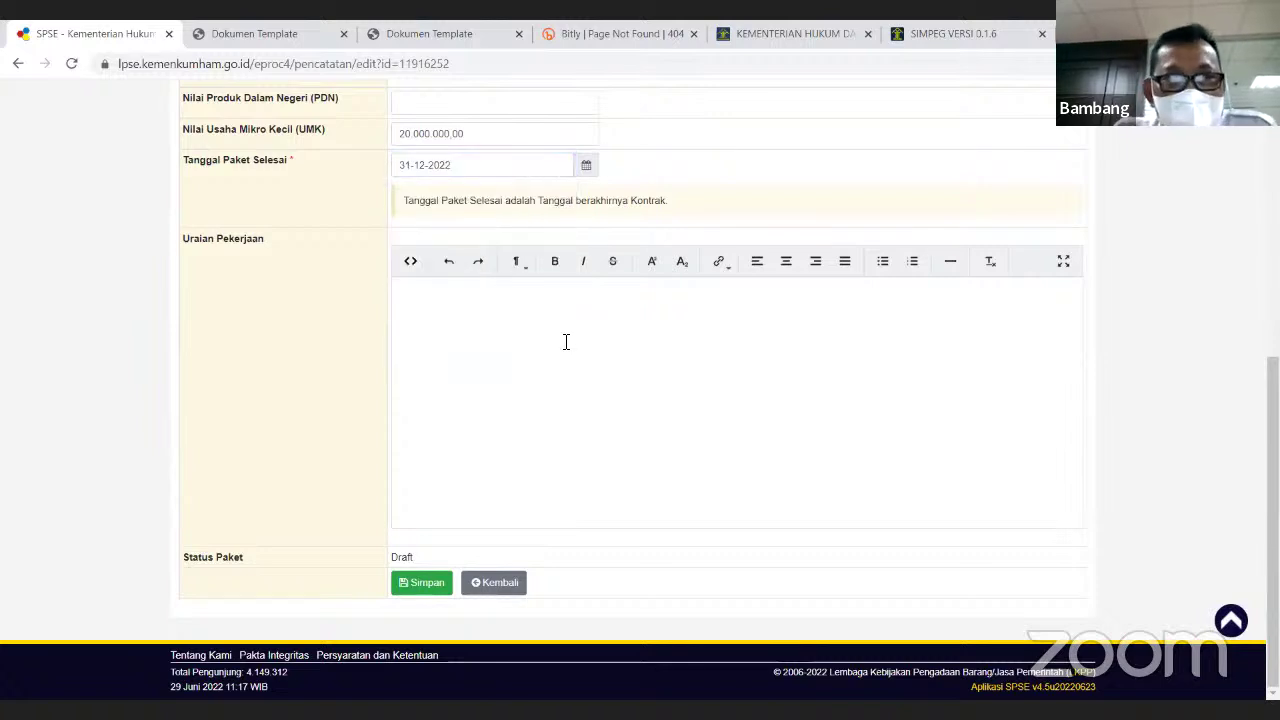
click(422, 583)
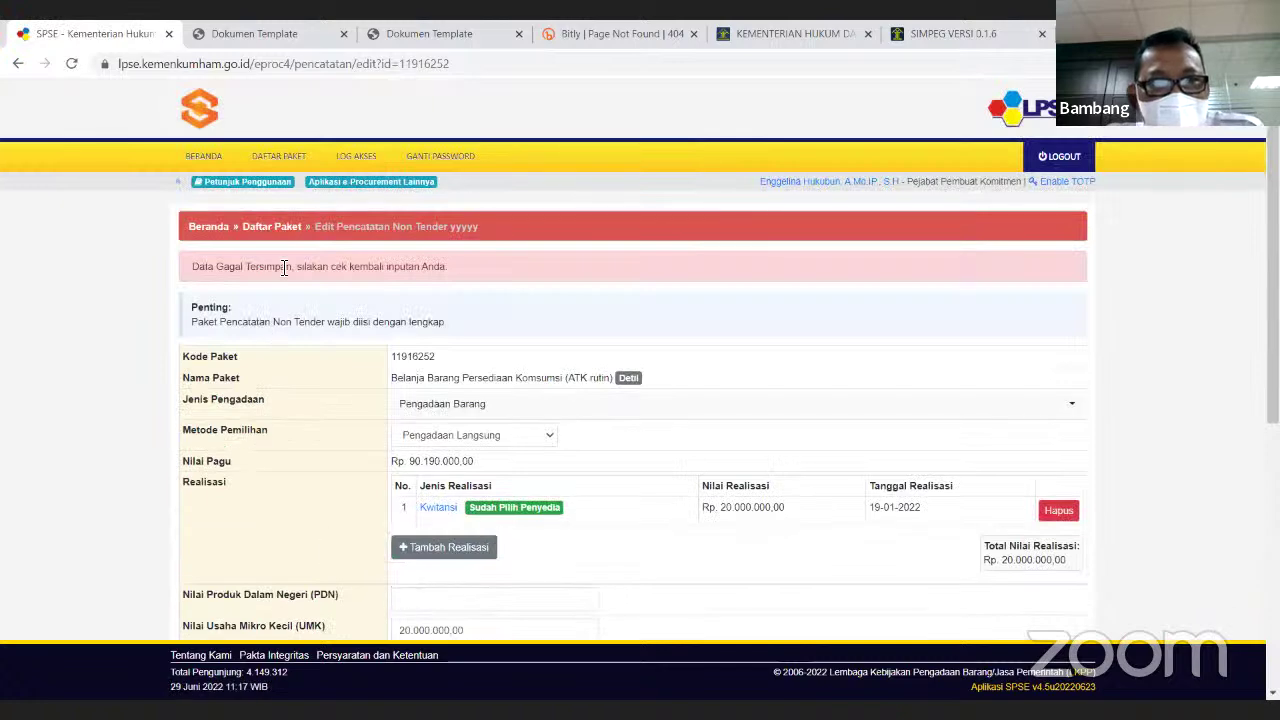
Select the 'Data Gagal Tersimpan' error text and scroll through the form to review it
drag(194, 266, 514, 268)
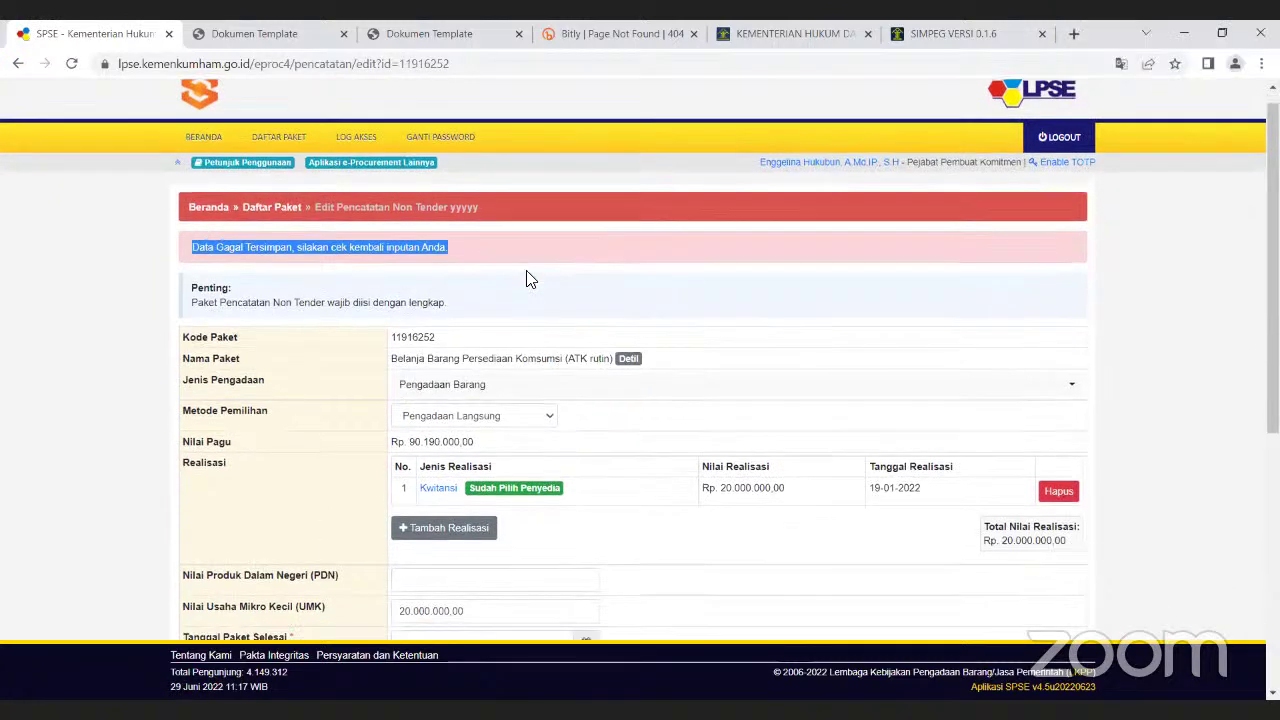
scroll(528, 280, down, 2)
scroll(535, 300, down, 1)
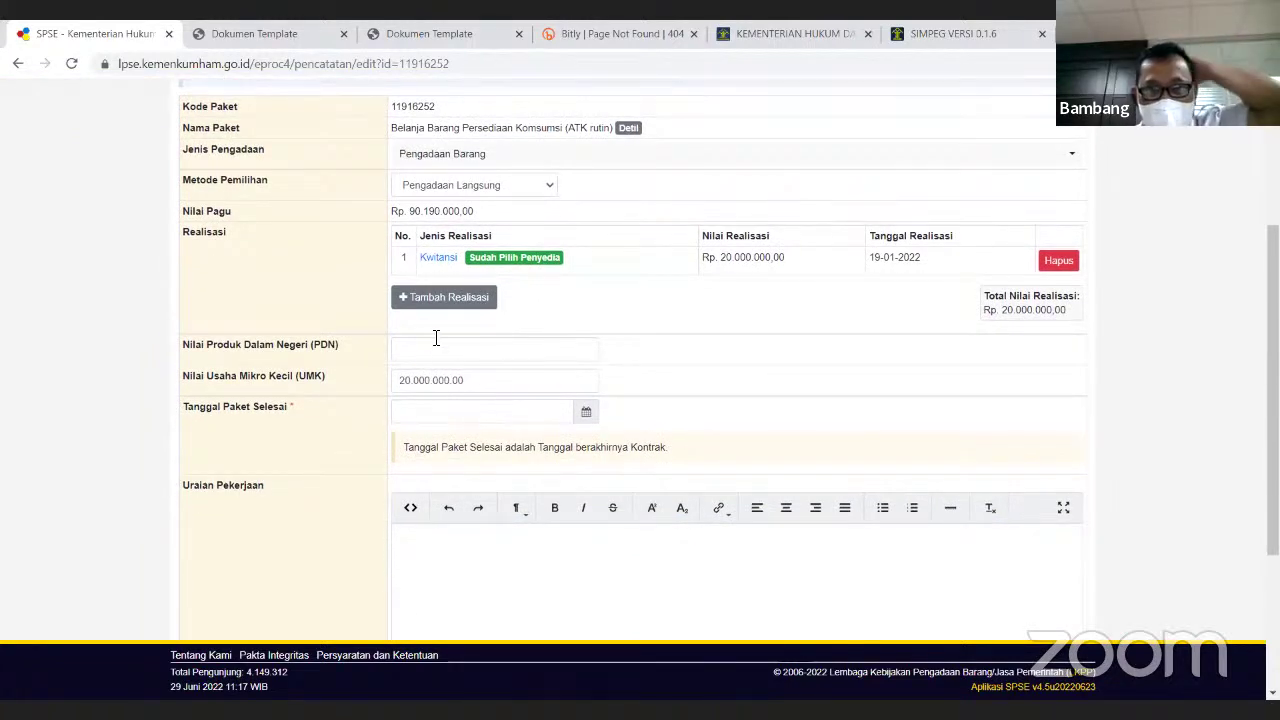
scroll(452, 390, up, 1)
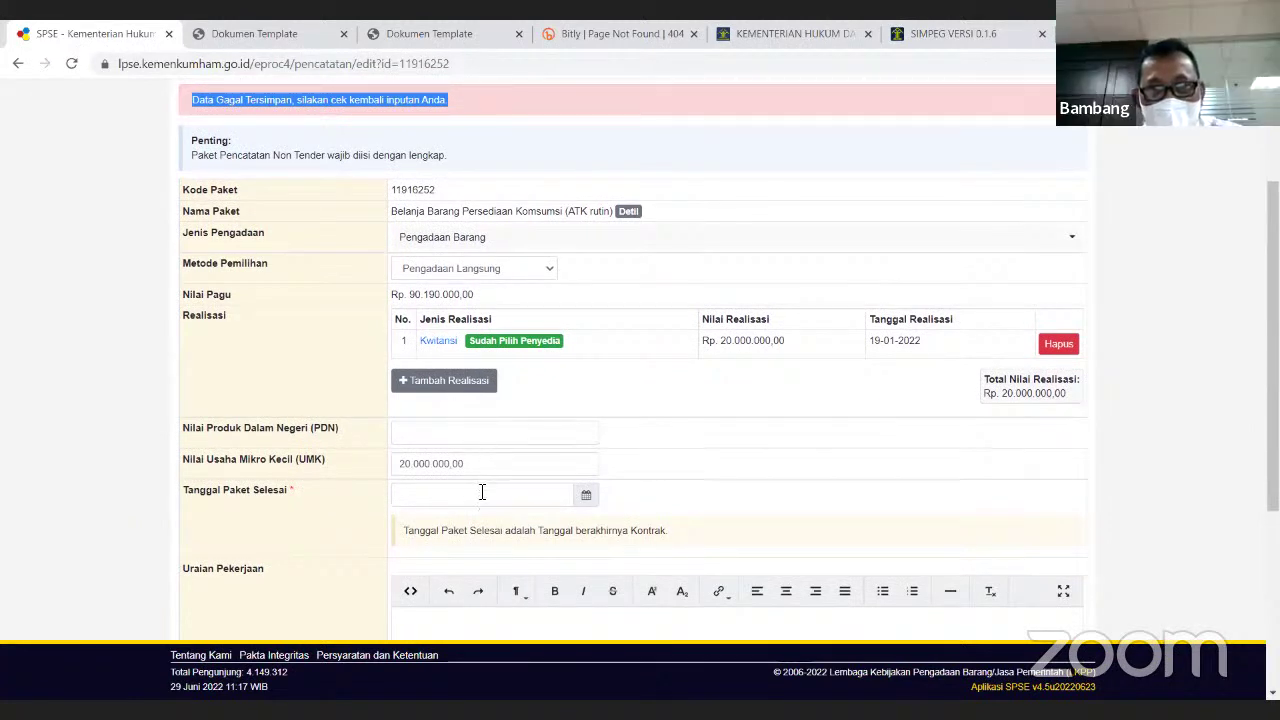
scroll(470, 486, down, 4)
scroll(466, 478, up, 1)
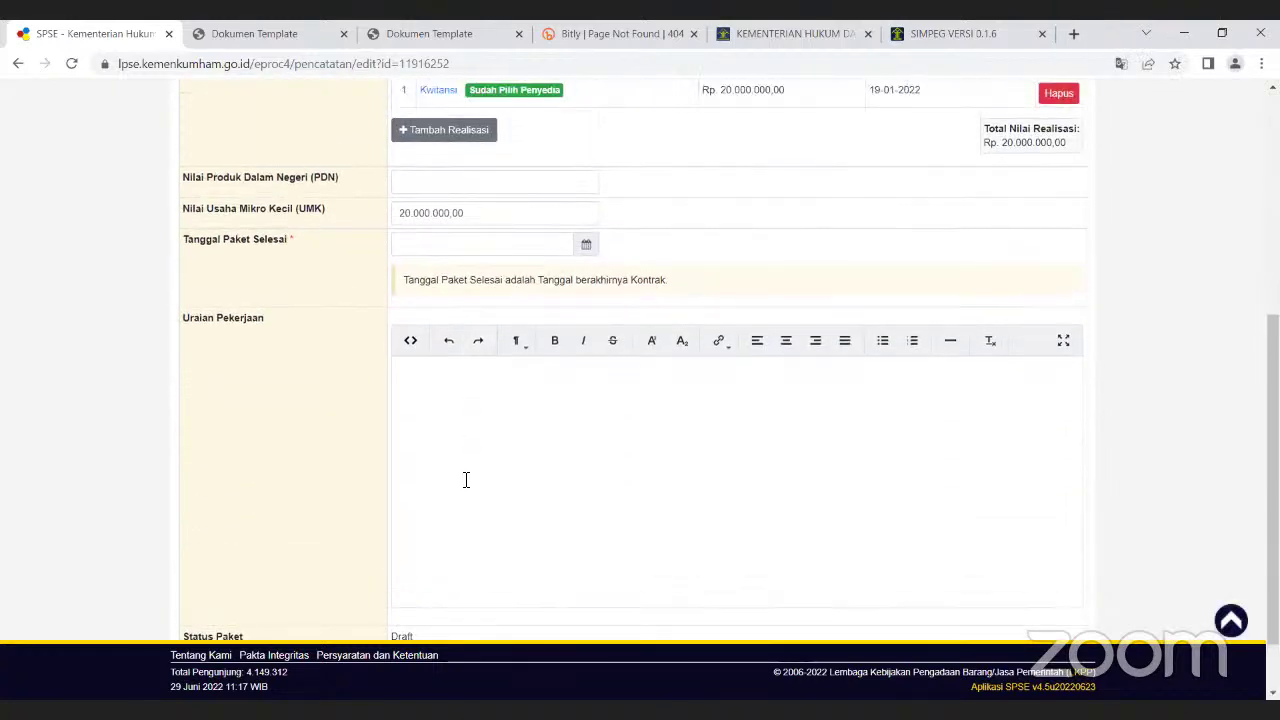
scroll(446, 322, up, 2)
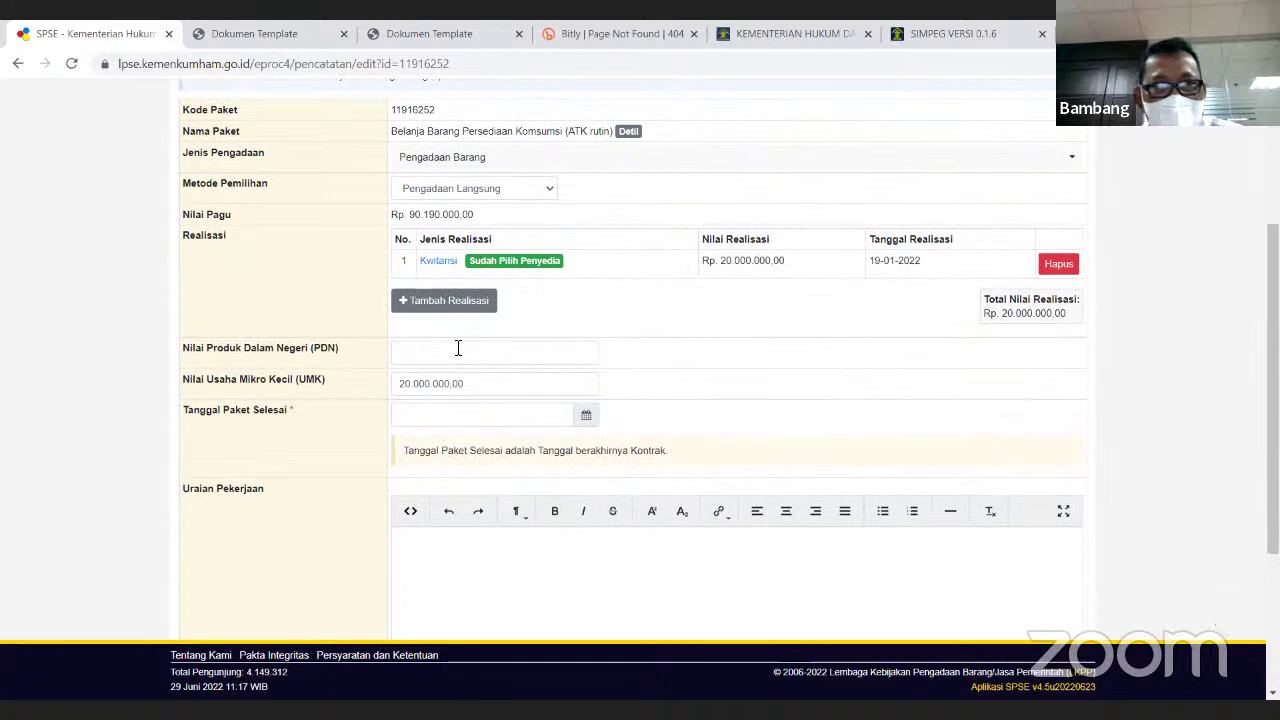
scroll(458, 347, up, 2)
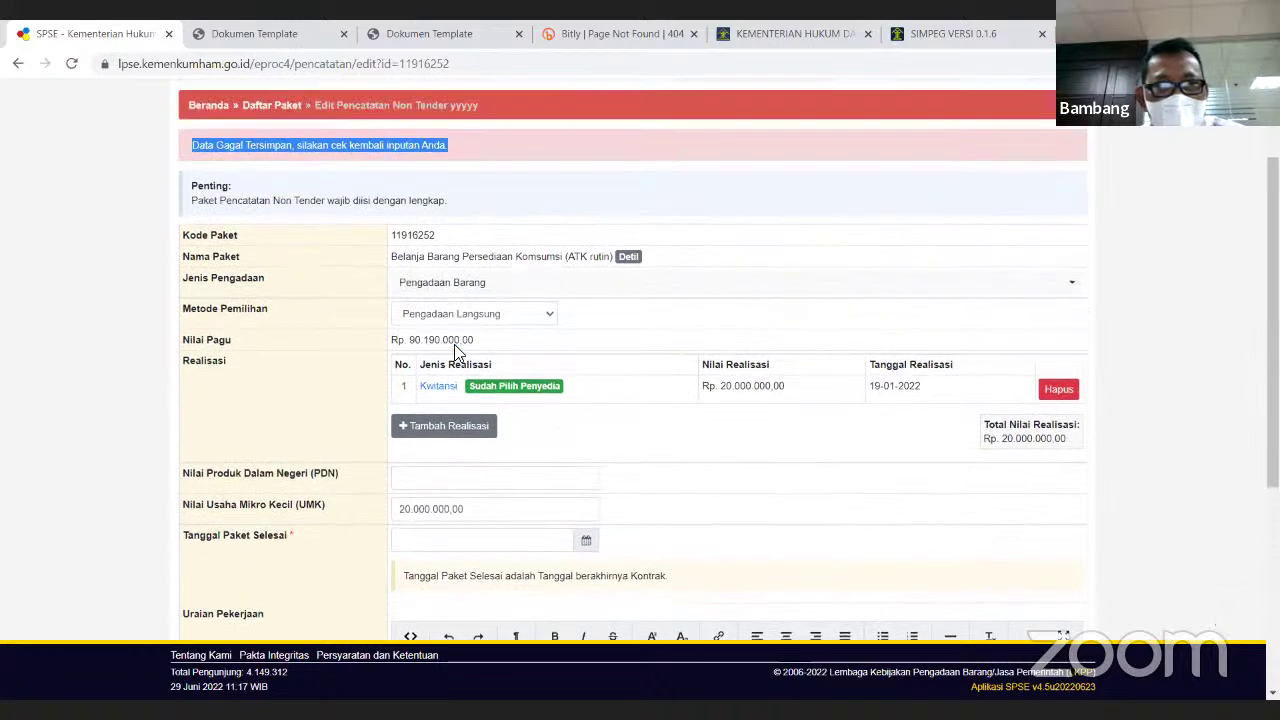
click(291, 191)
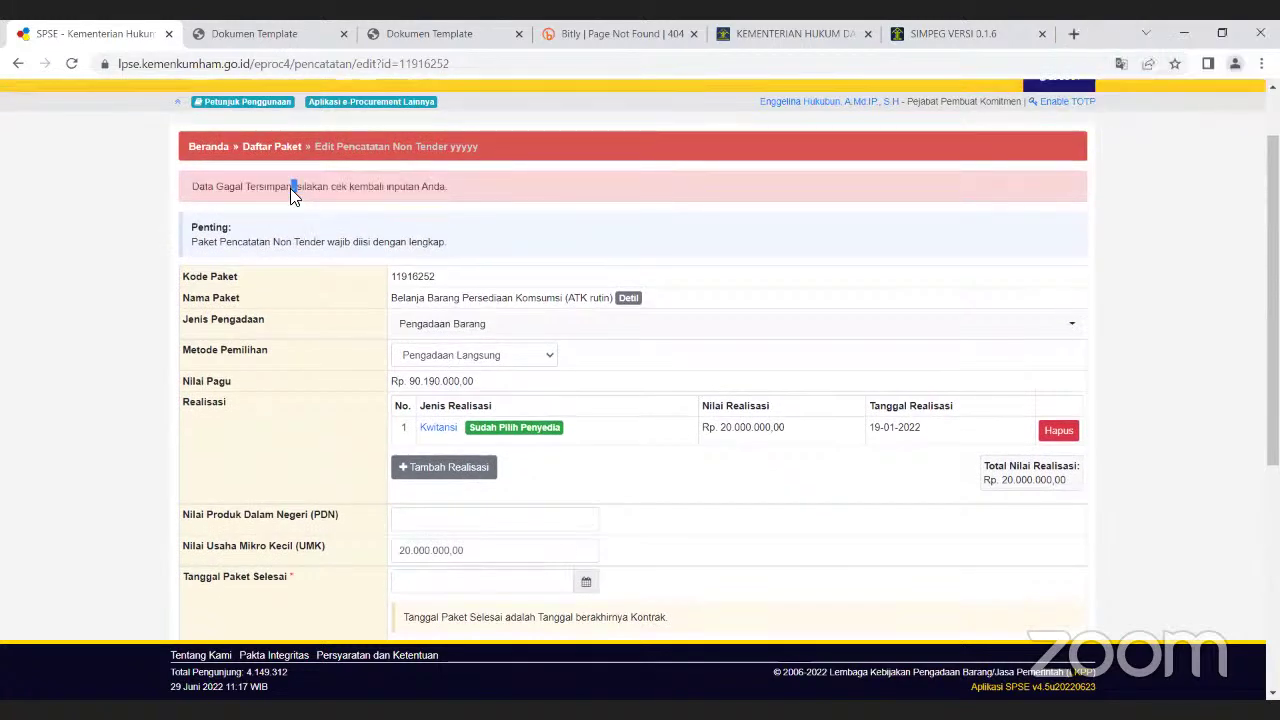
triple_click(291, 191)
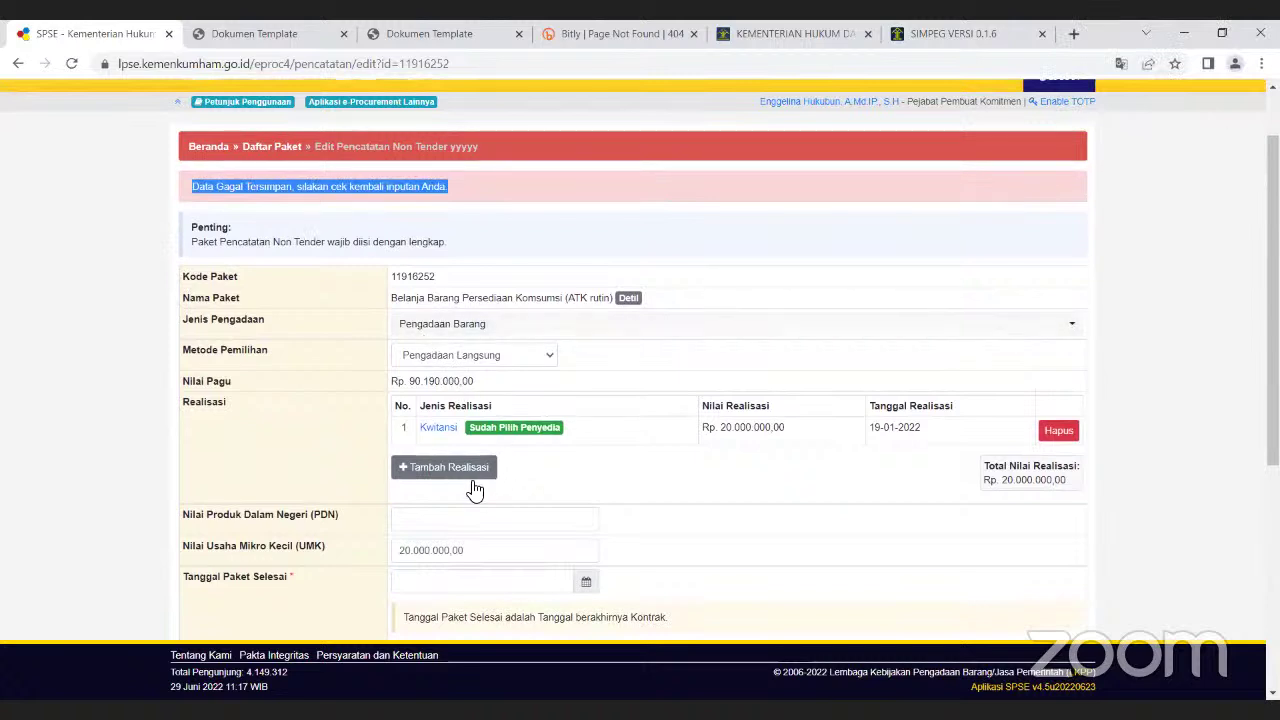
Delete the Tanggal Paket Selesai date, leaving the field empty
click(495, 523)
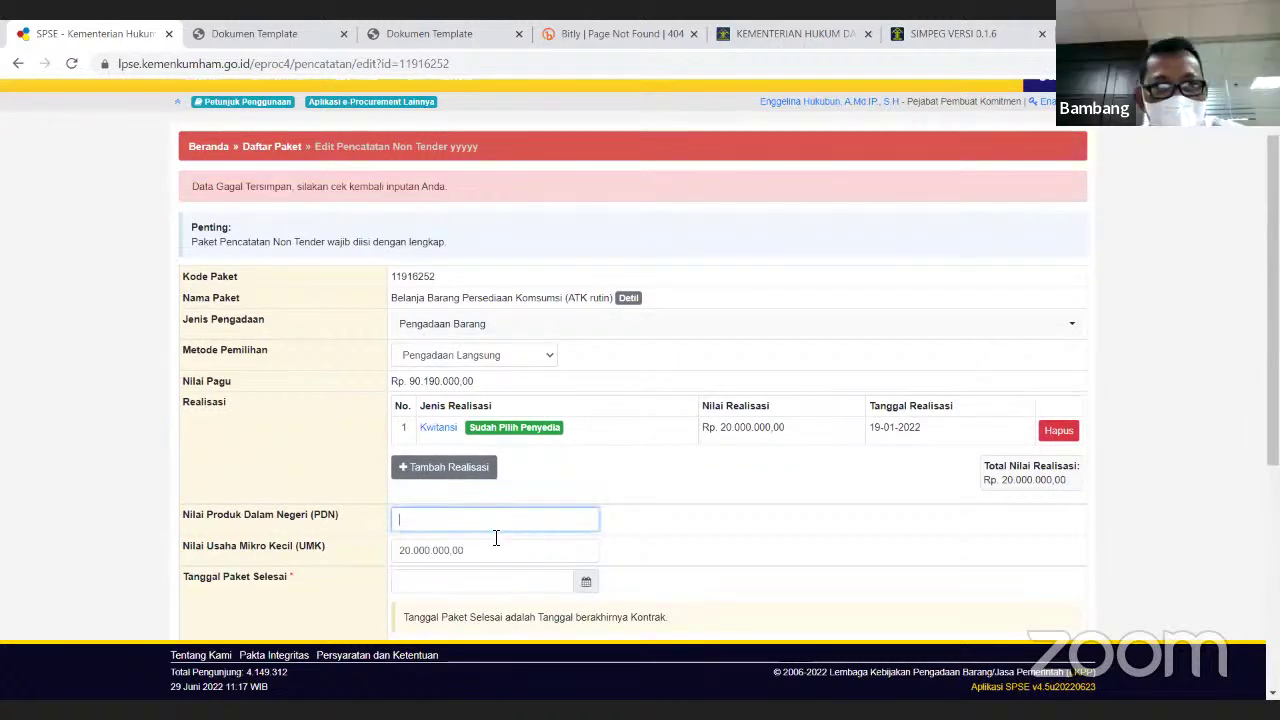
click(454, 586)
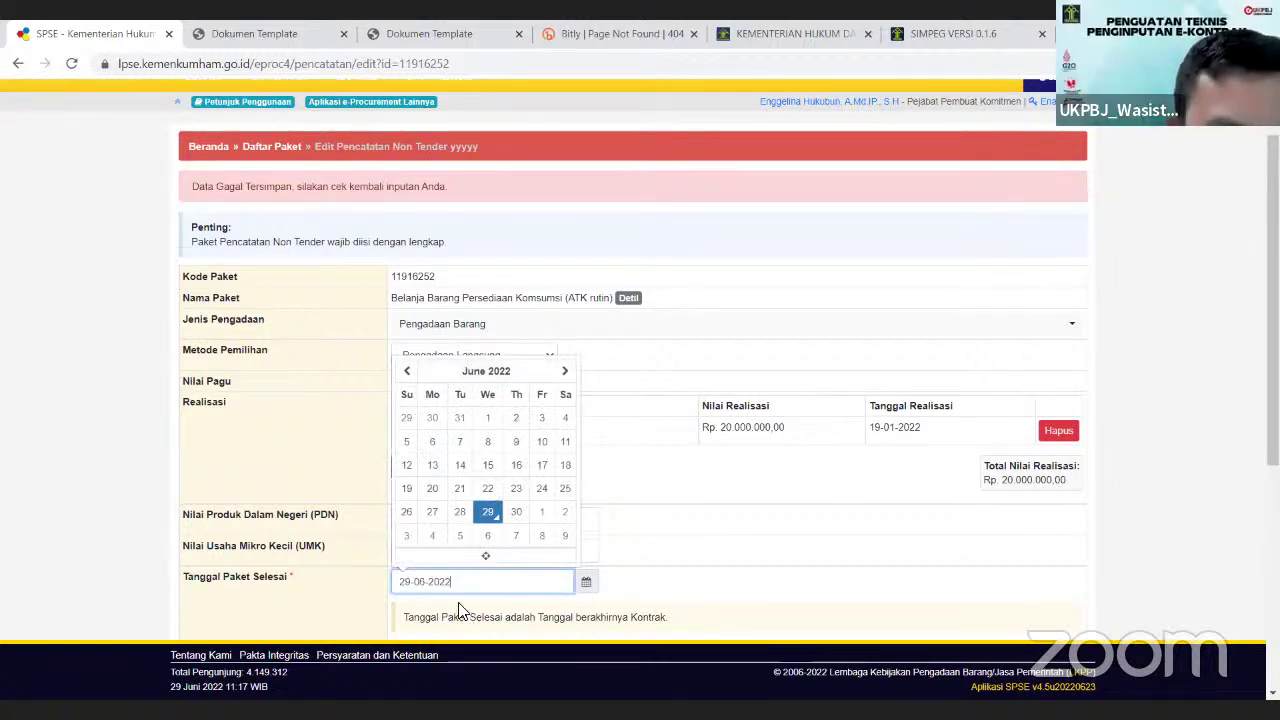
drag(455, 582, 366, 572)
key(BackSpace)
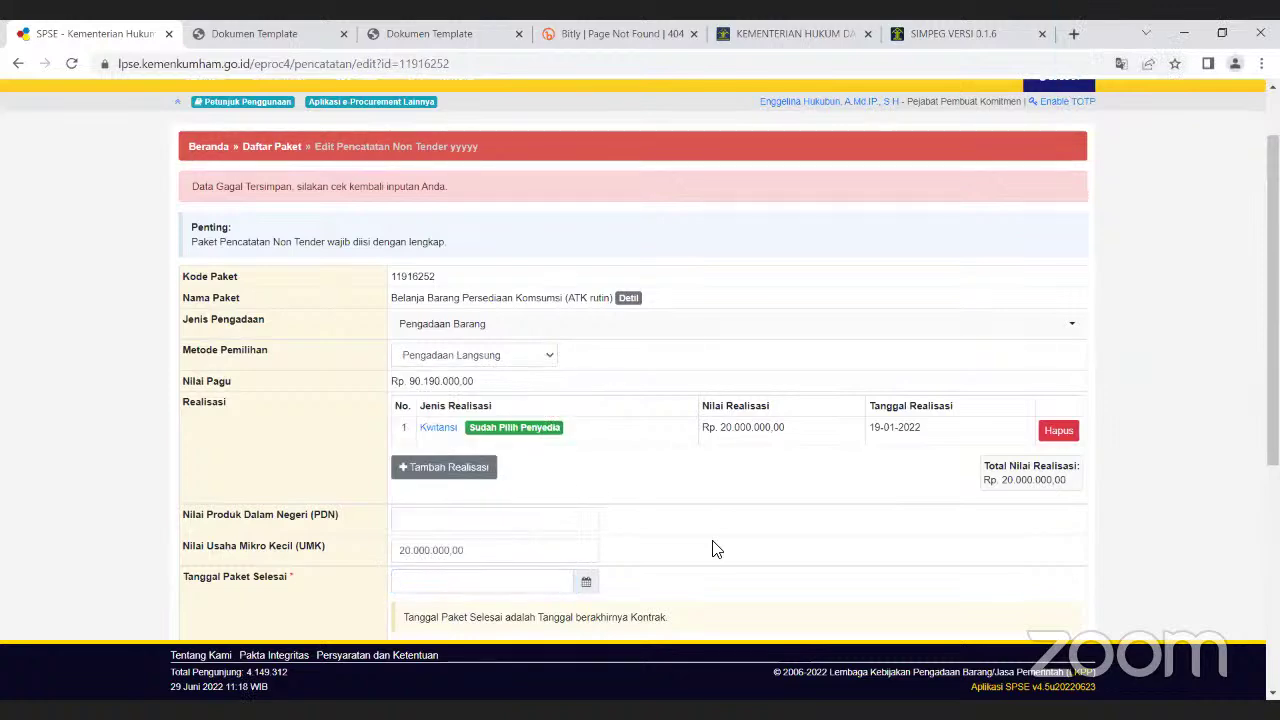
scroll(596, 497, down, 1)
scroll(596, 497, down, 2)
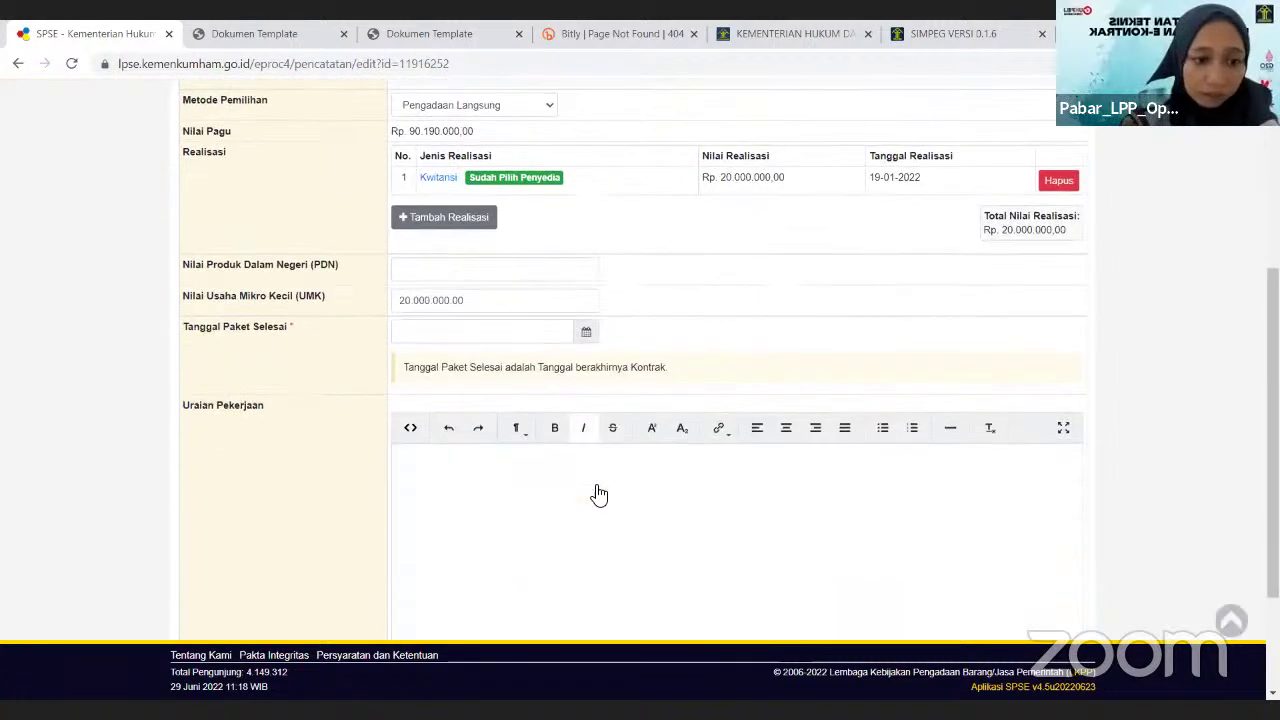
Copy the package name and paste it into the Uraian Pekerjaan editor
click(489, 503)
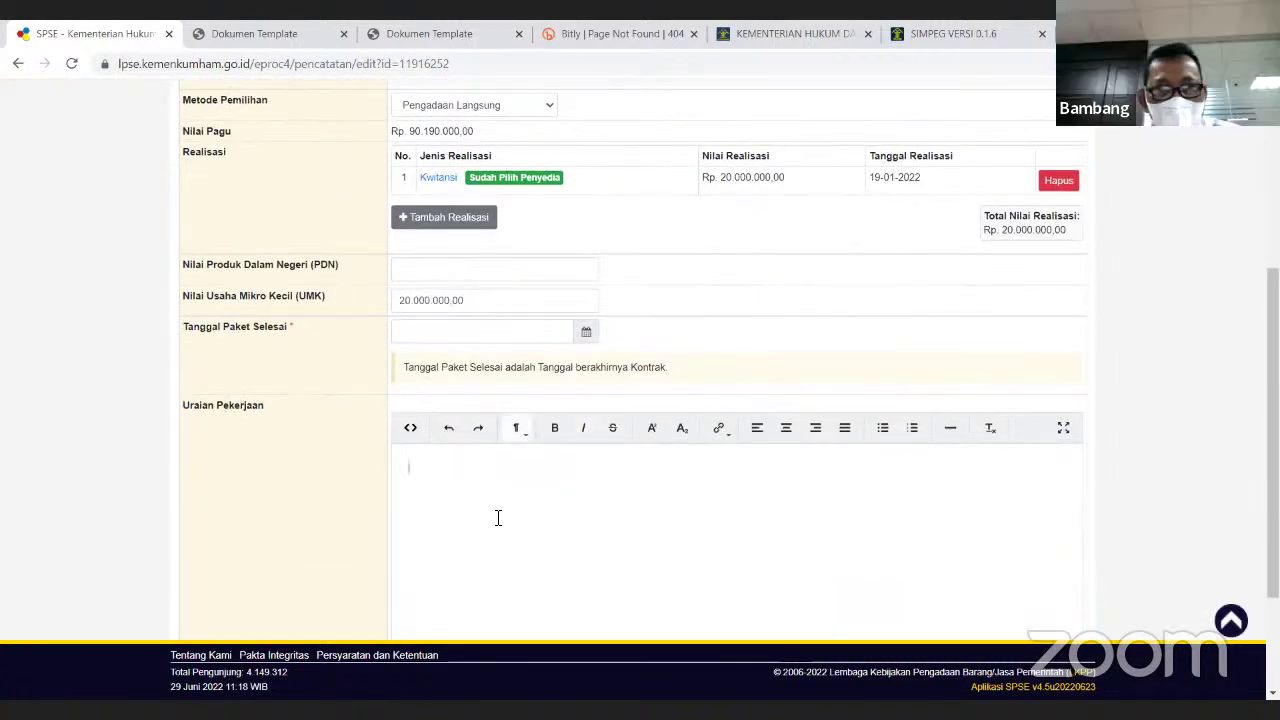
scroll(460, 503, up, 2)
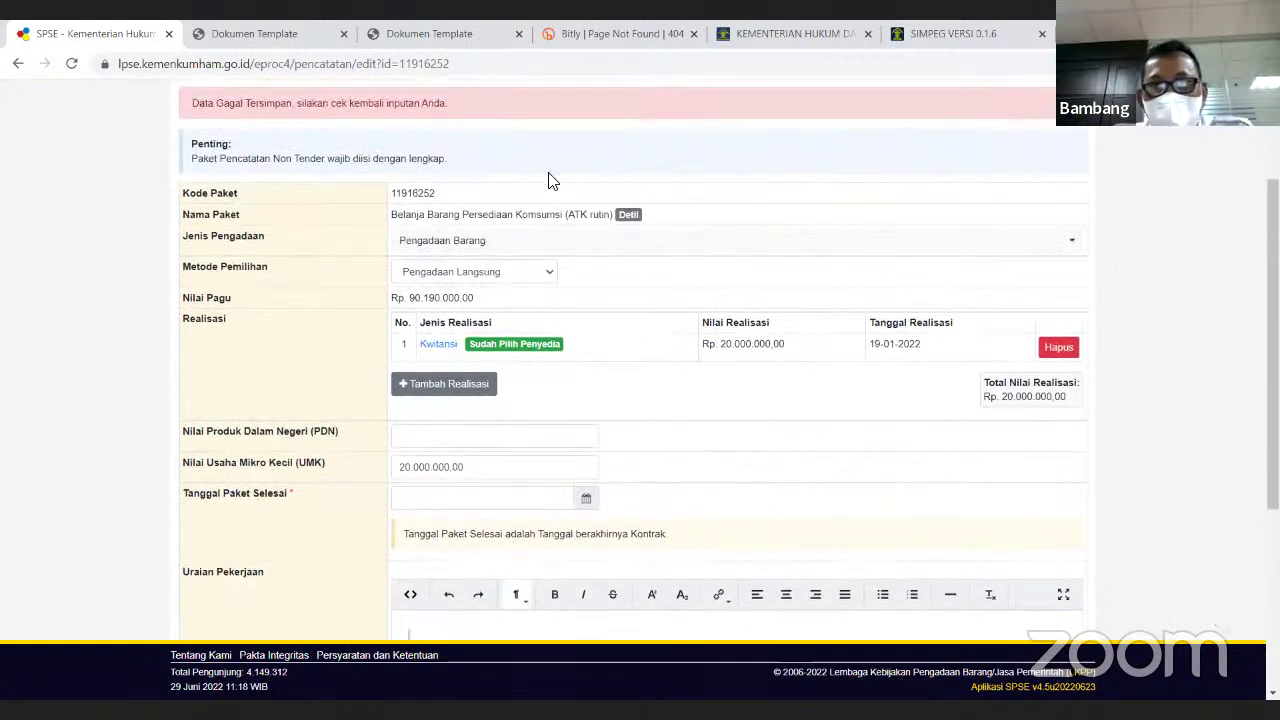
drag(614, 216, 381, 219)
key(ctrl+c)
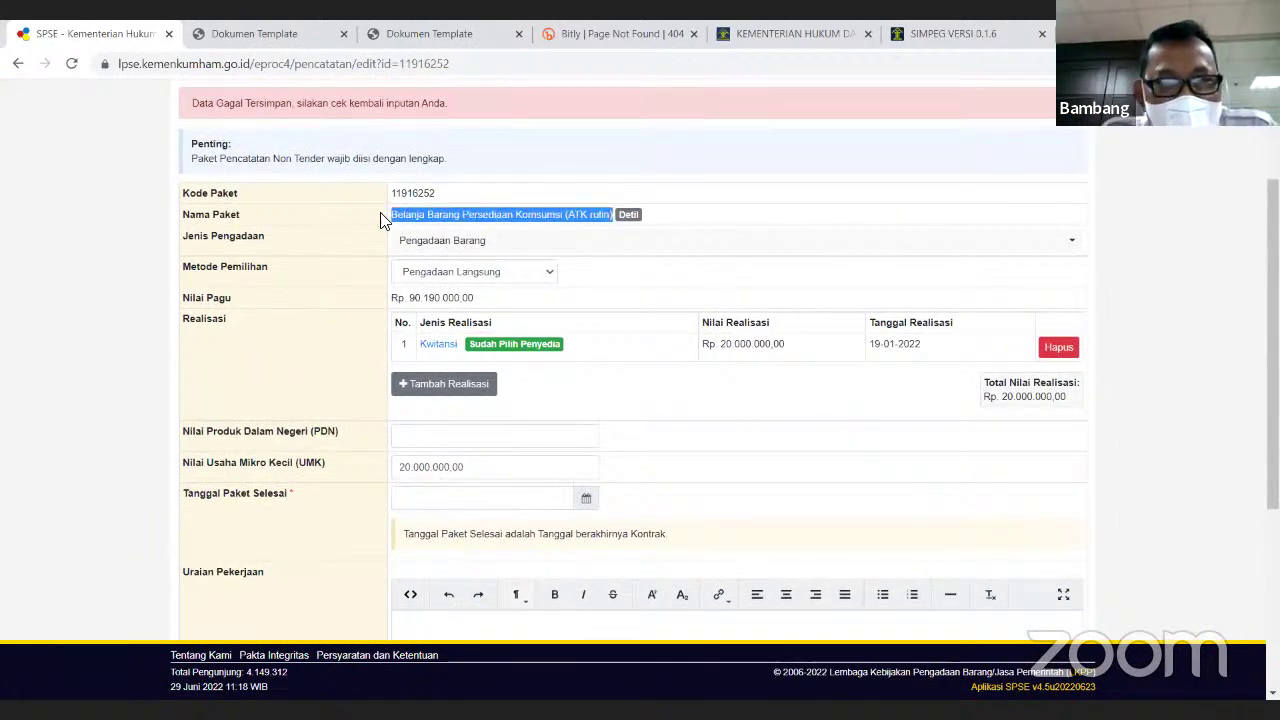
scroll(477, 408, down, 2)
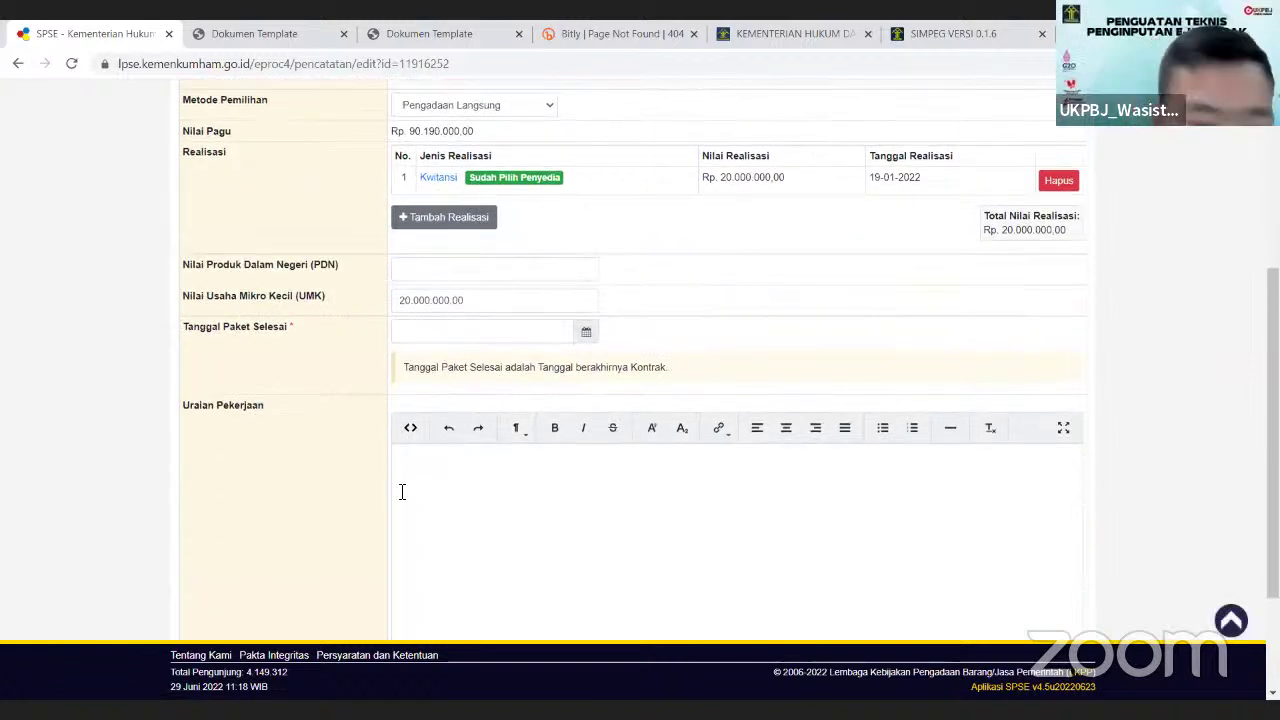
click(430, 494)
key(ctrl+v)
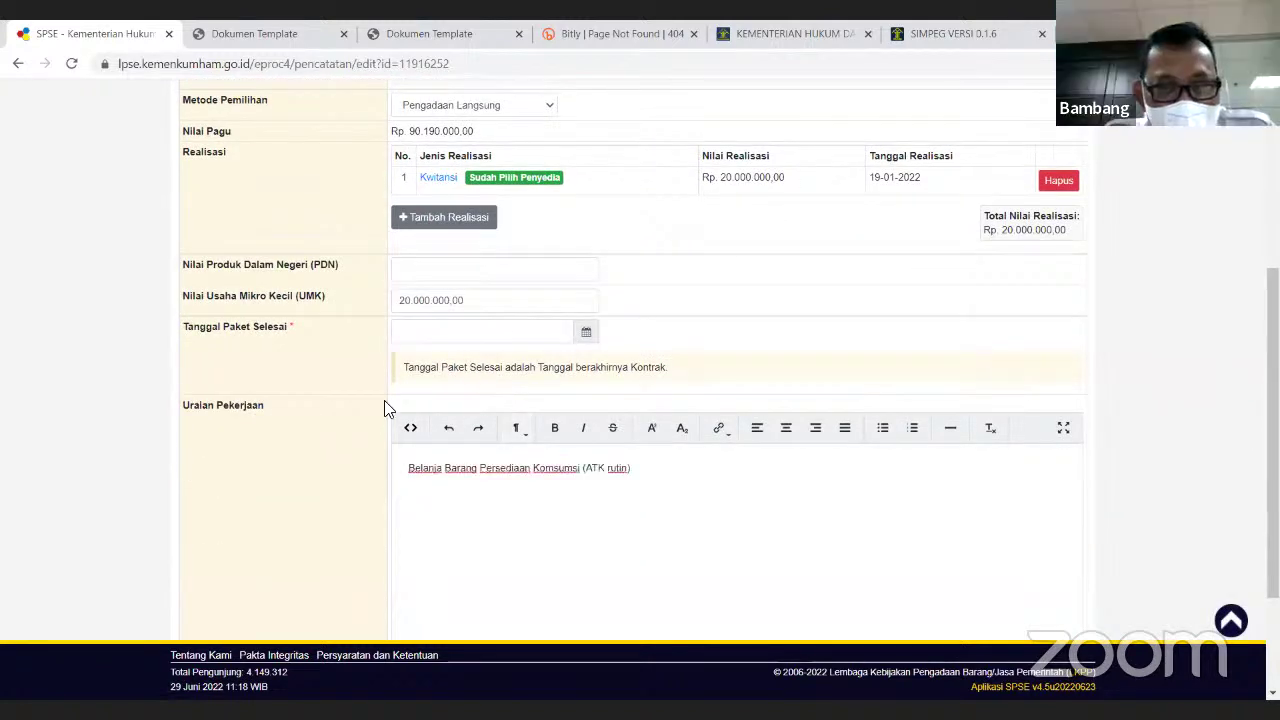
Set the completion date to 31-12-2022 and continue the description with 'lama 12 bulan pada Lapas Perempuan Kelas III Manok'
click(587, 333)
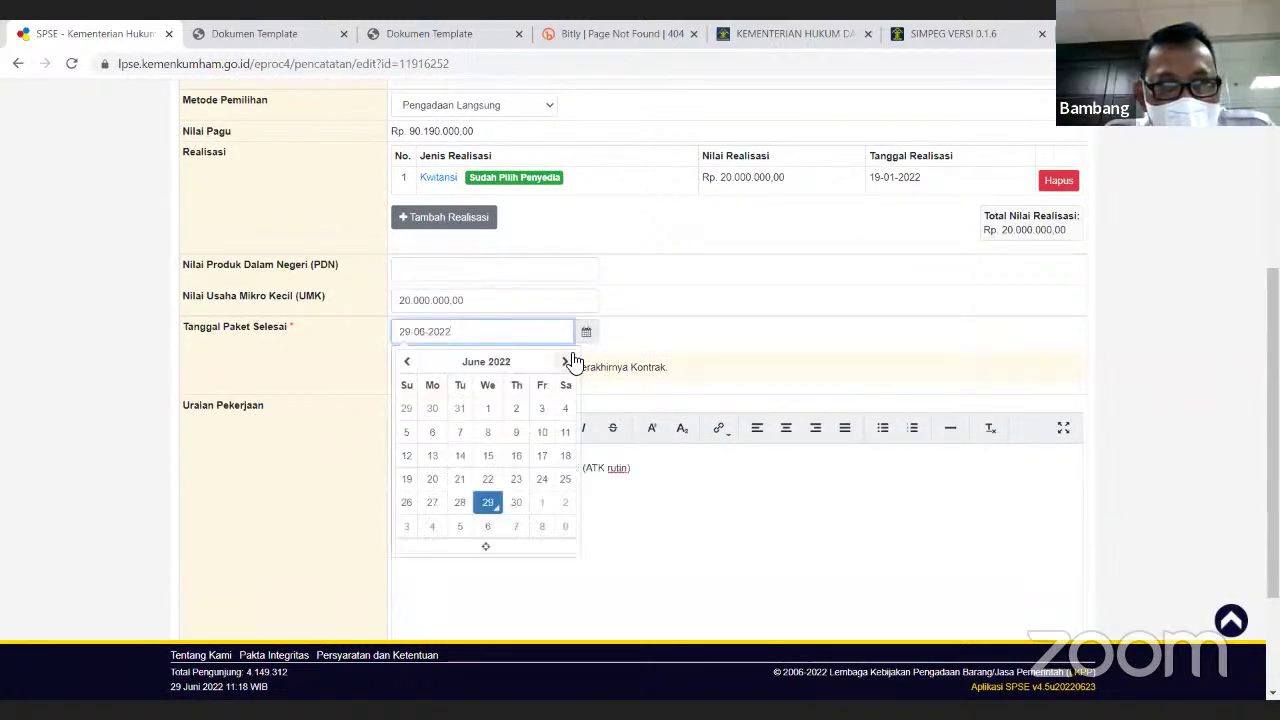
click(567, 361)
click(567, 361)
click(567, 361)
click(567, 361)
click(567, 361)
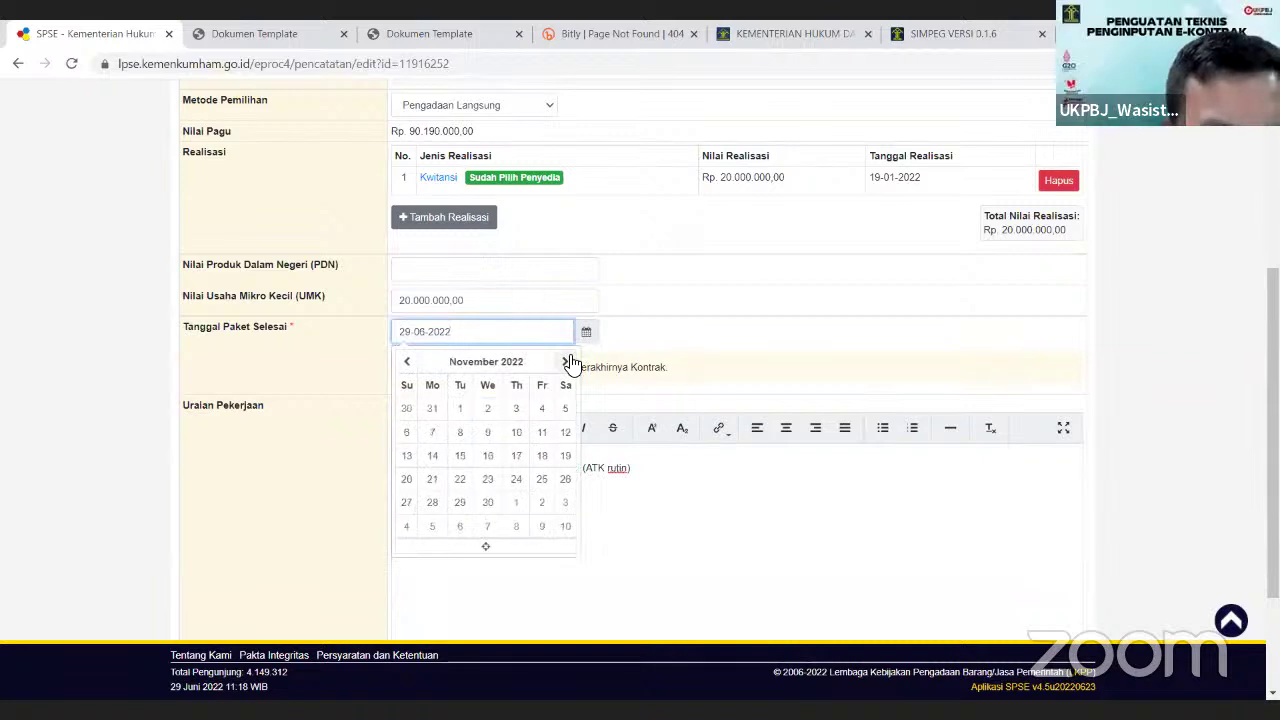
click(567, 361)
click(564, 503)
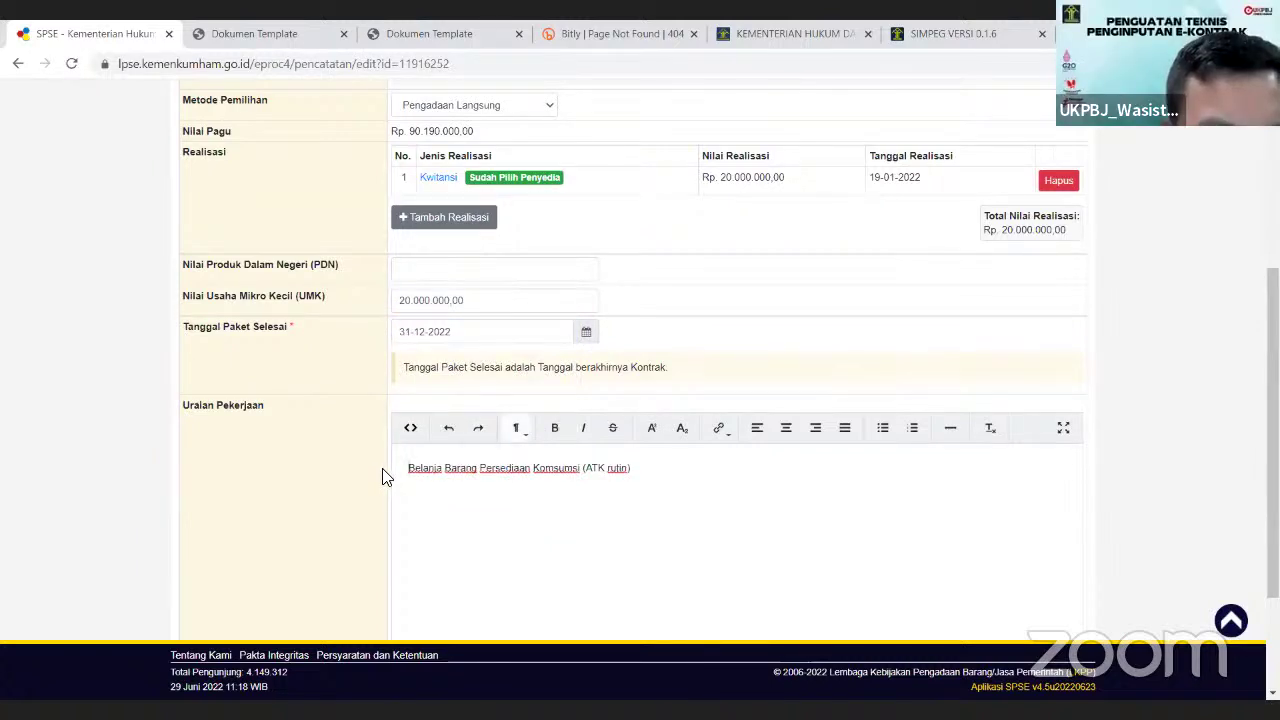
scroll(620, 530, down, 2)
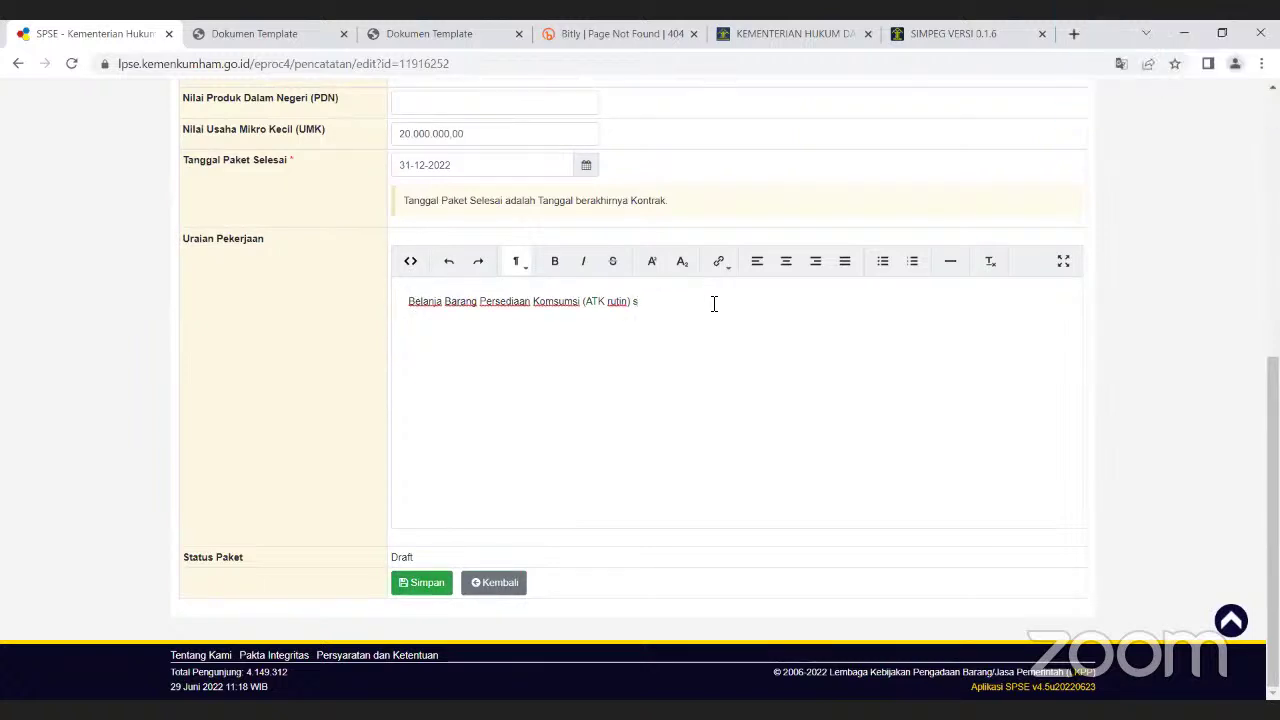
text(lama 12 bulan pada )
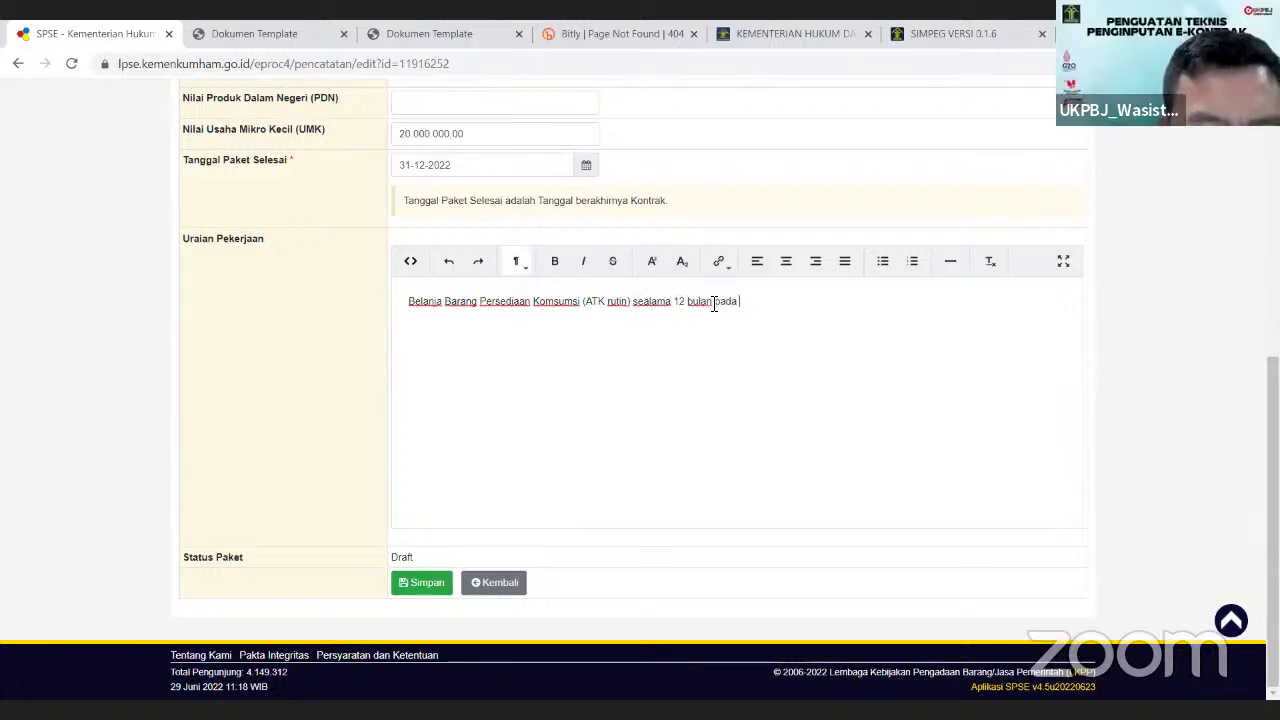
text(Lapas Pere)
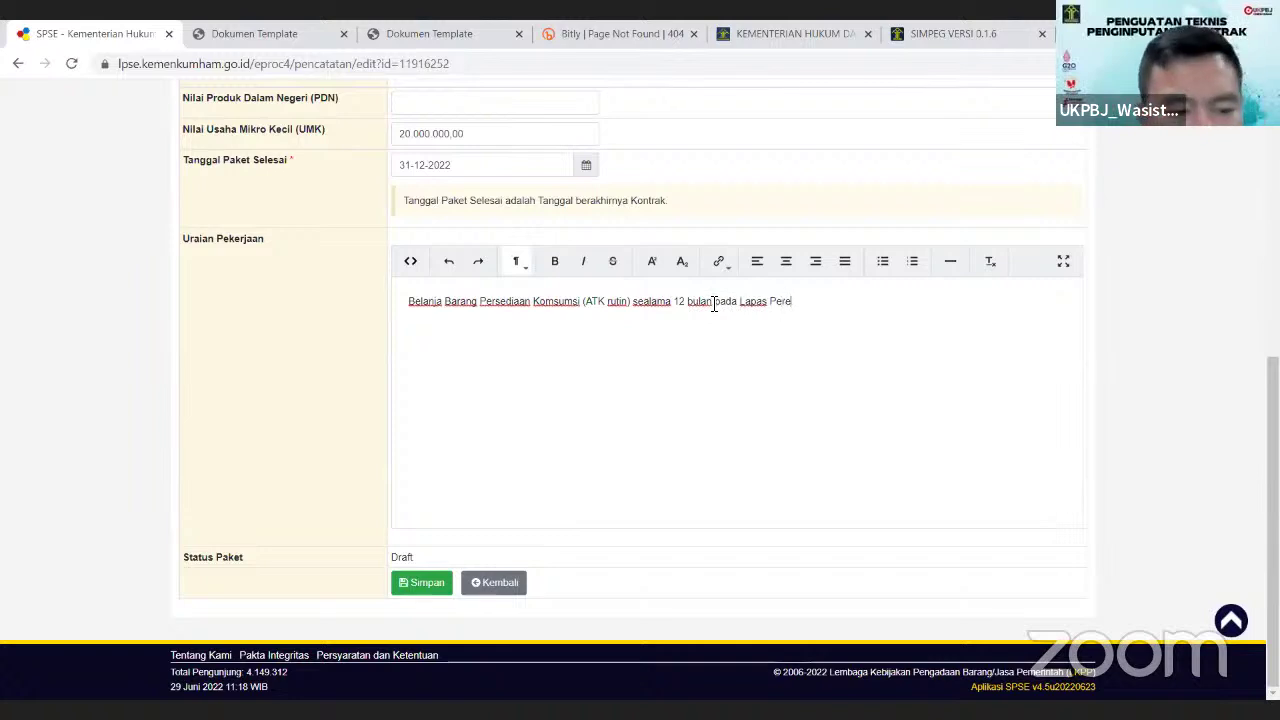
text(mpuan Kel)
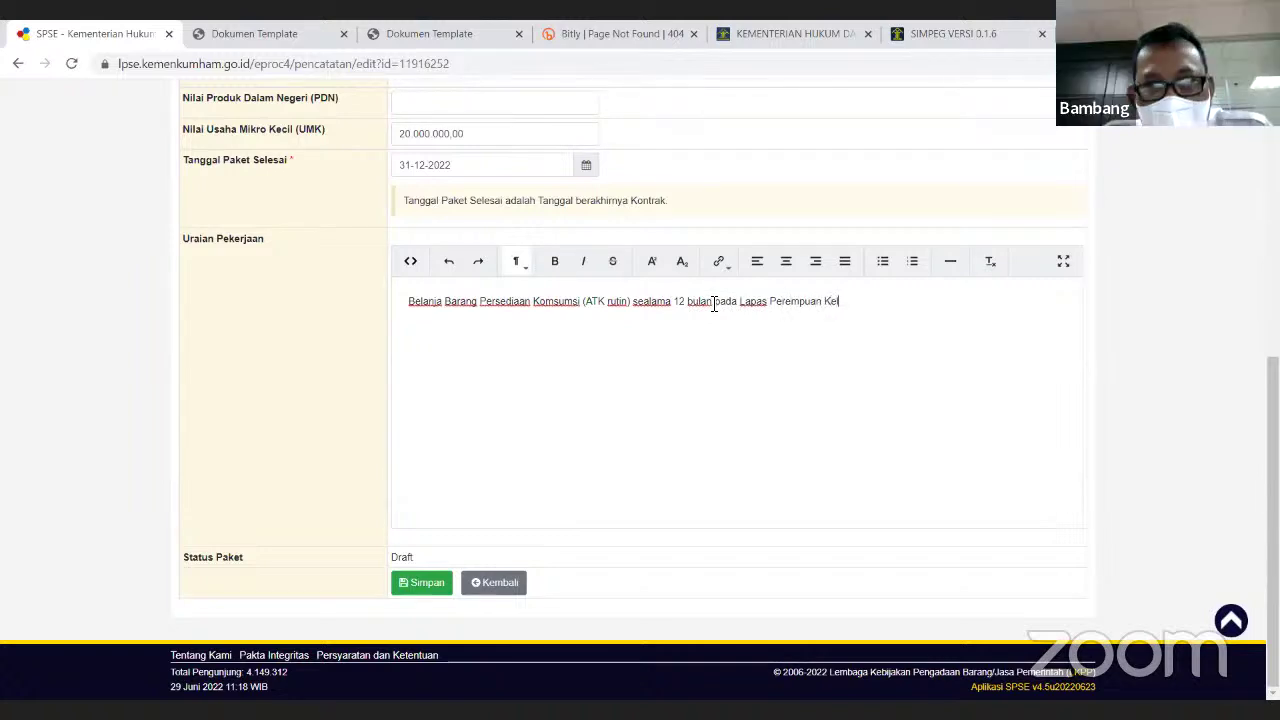
text(as III Manokwari)
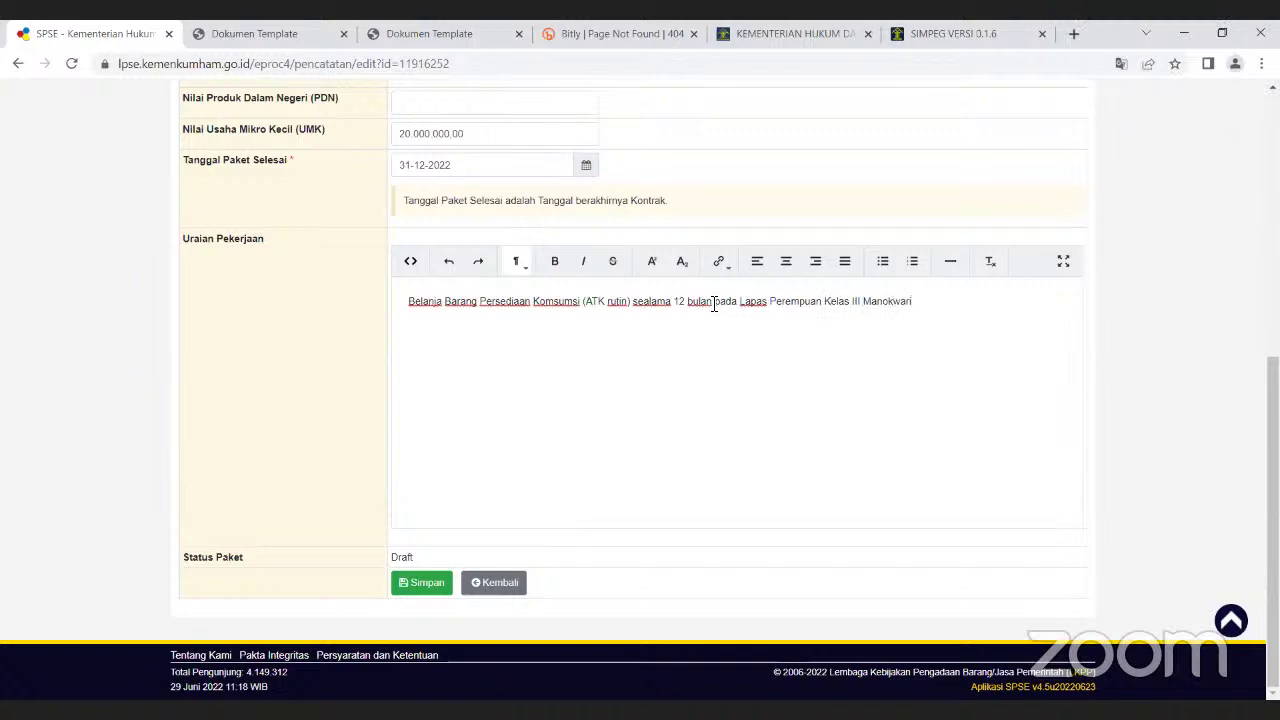
Try saving the record again and mark the resulting save-failure message
click(421, 583)
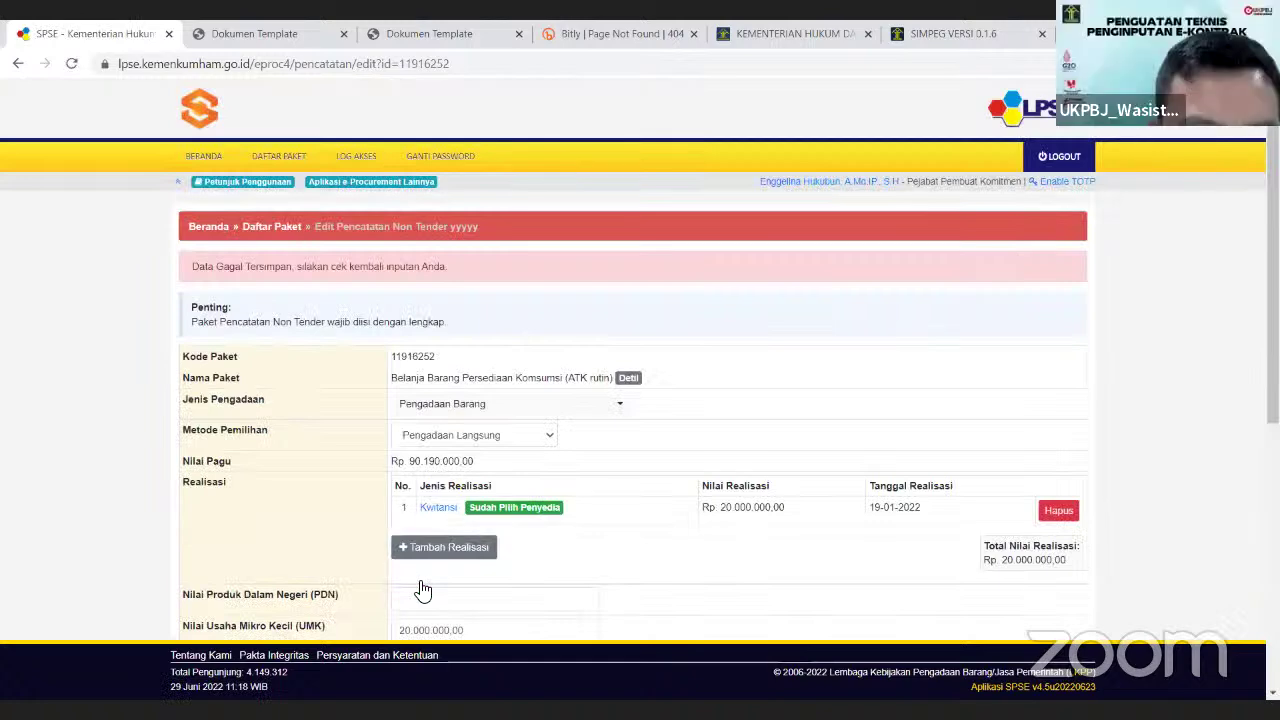
scroll(480, 570, down, 3)
scroll(497, 517, up, 3)
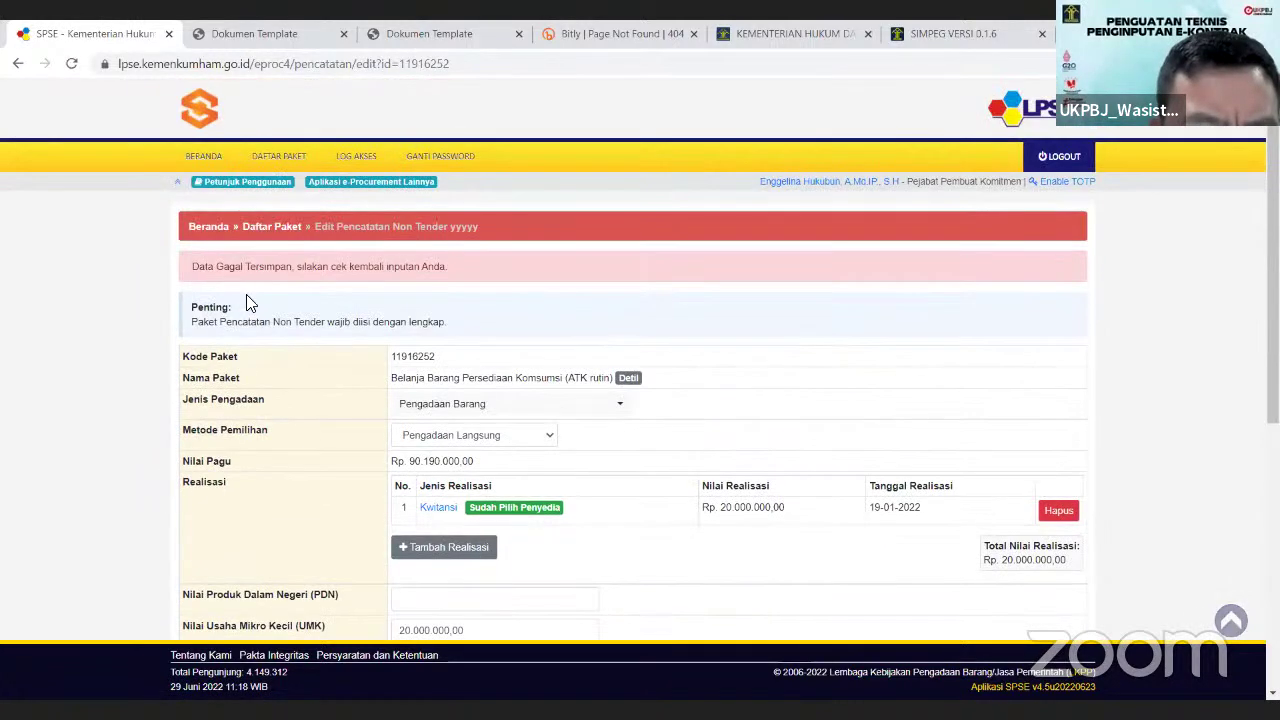
drag(202, 264, 140, 280)
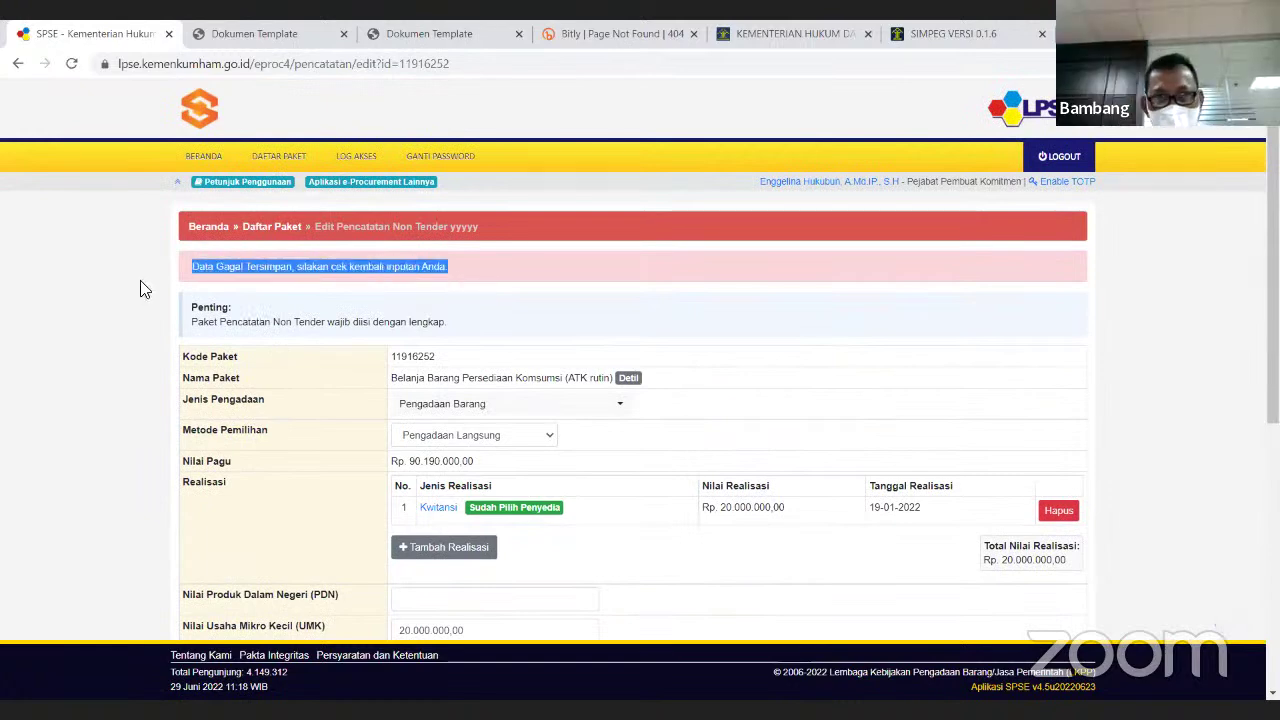
scroll(508, 395, down, 4)
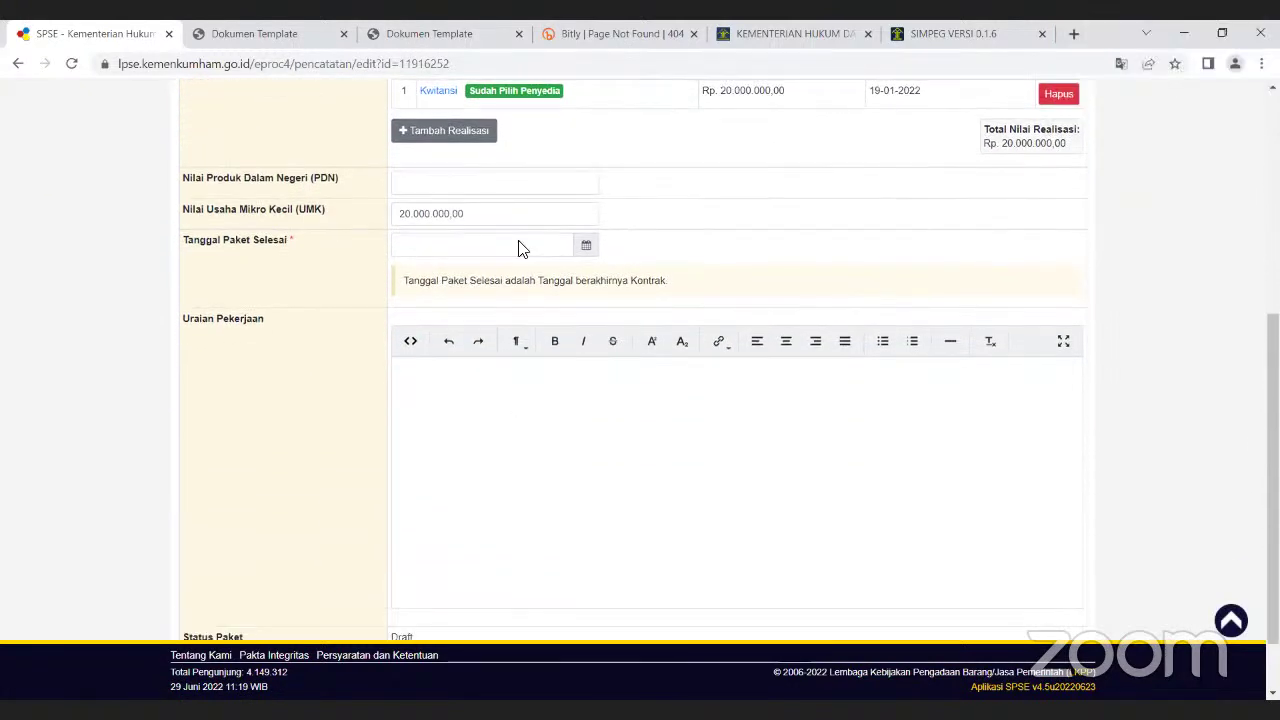
Set Tanggal Paket Selesai back to 31-12-2022
click(585, 248)
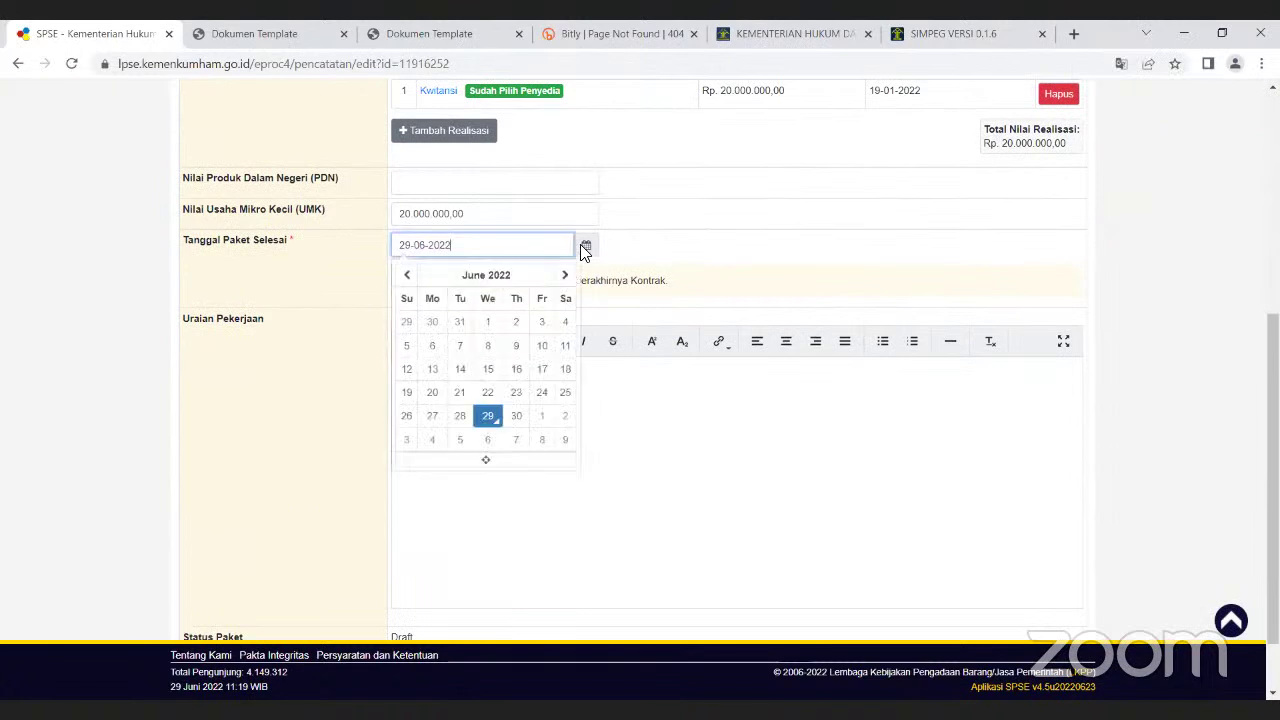
click(566, 285)
click(566, 285)
click(566, 285)
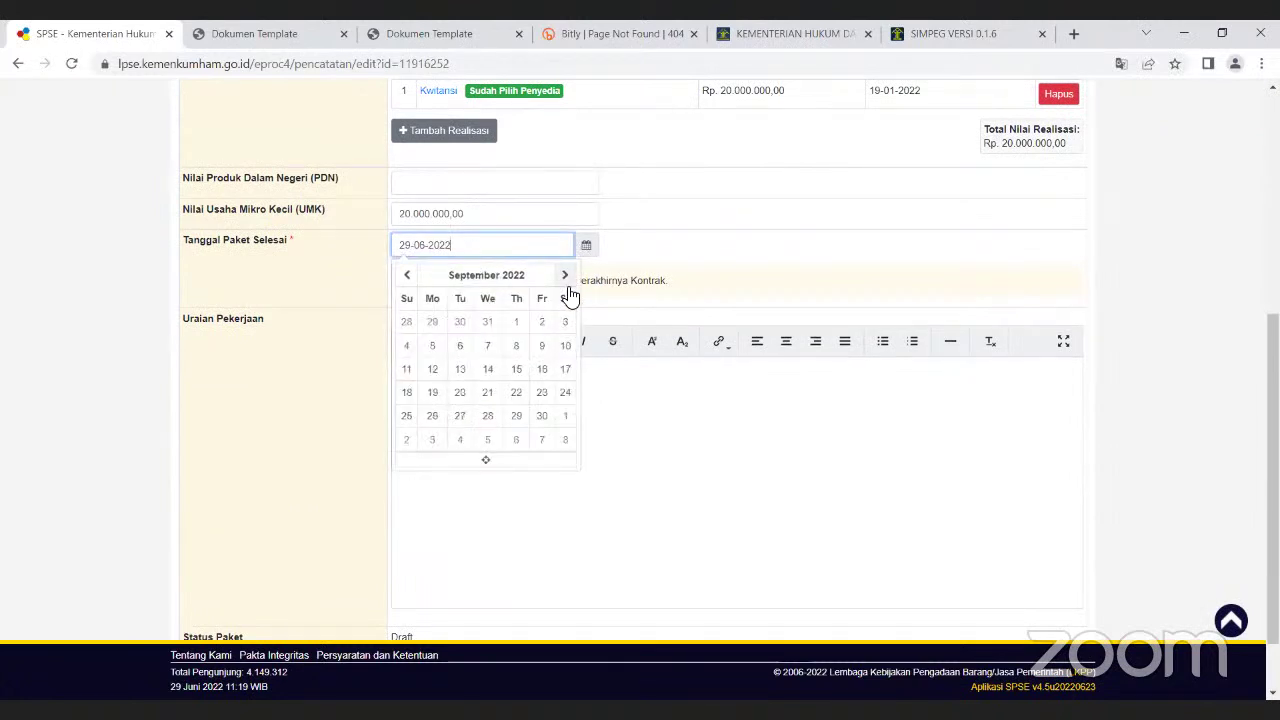
click(565, 276)
click(565, 276)
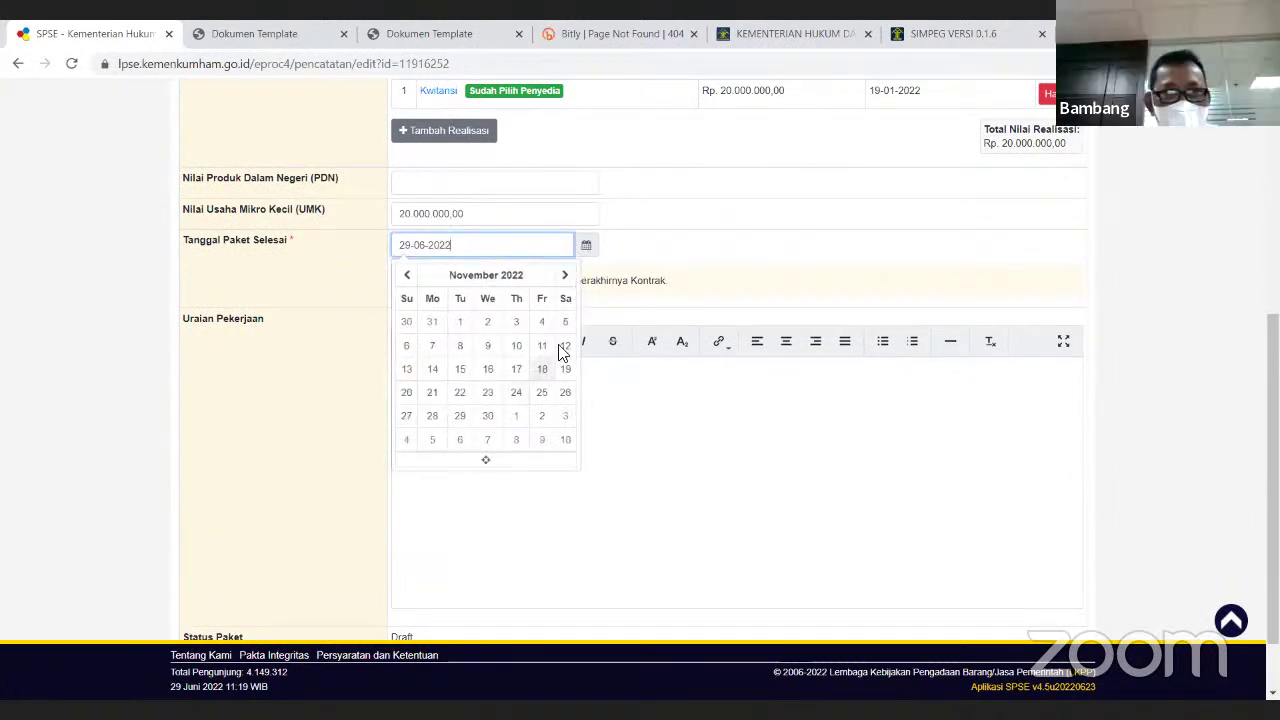
click(565, 276)
click(565, 415)
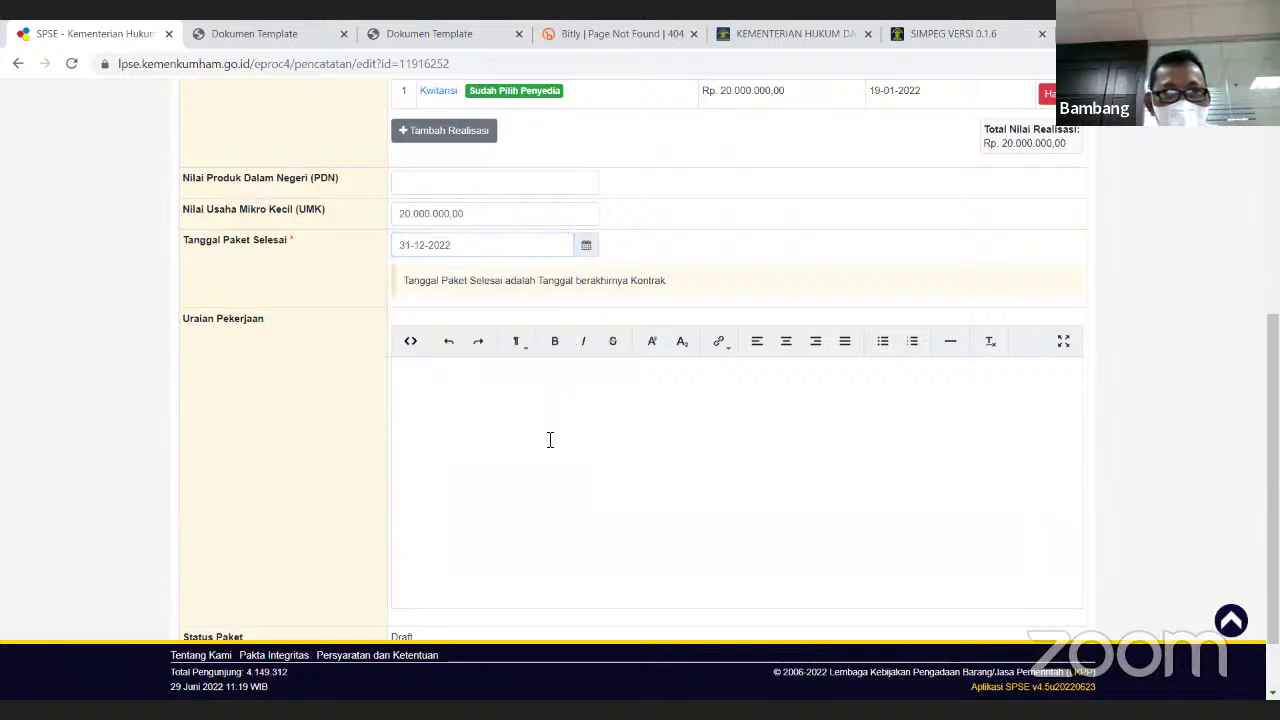
Rewrite Uraian Pekerjaan as the package name plus 'selama 12 (Dua Belas ) Bulan pada Lapas Perempuan Kelas III Manokwari T.A 2022'
click(488, 450)
key(ctrl+v)
scroll(488, 450, down, 1)
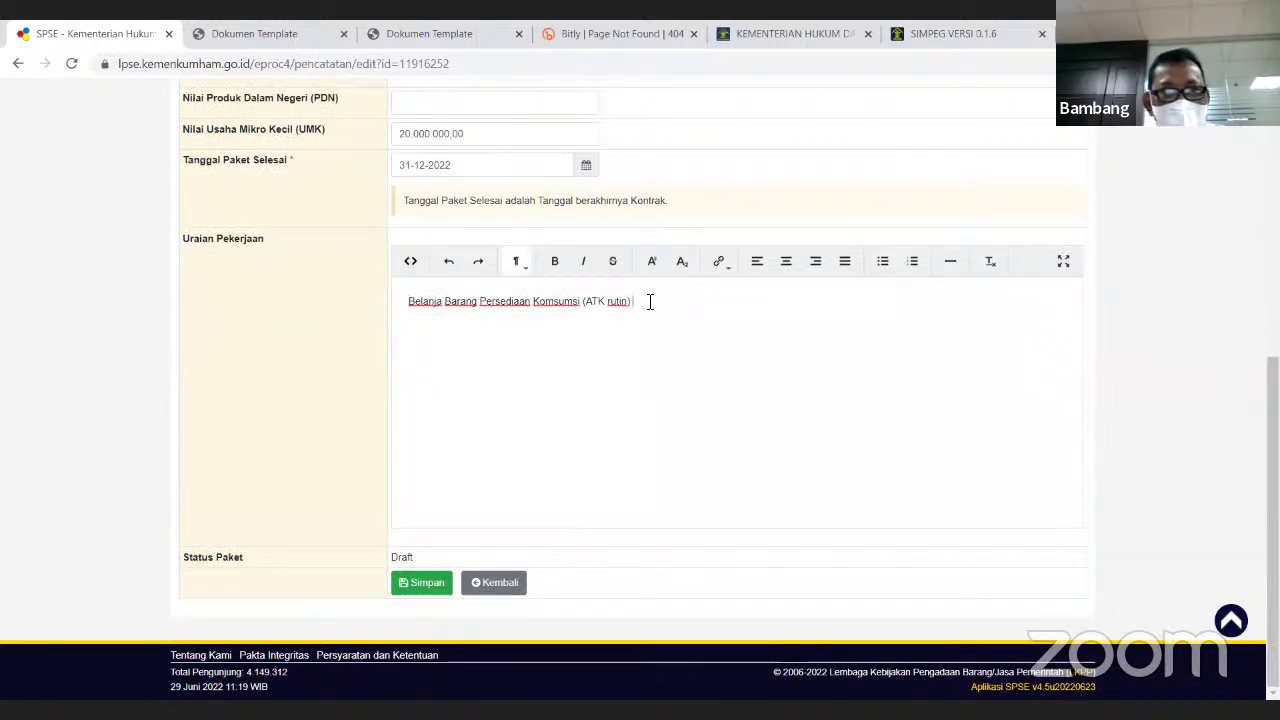
text(selama 12)
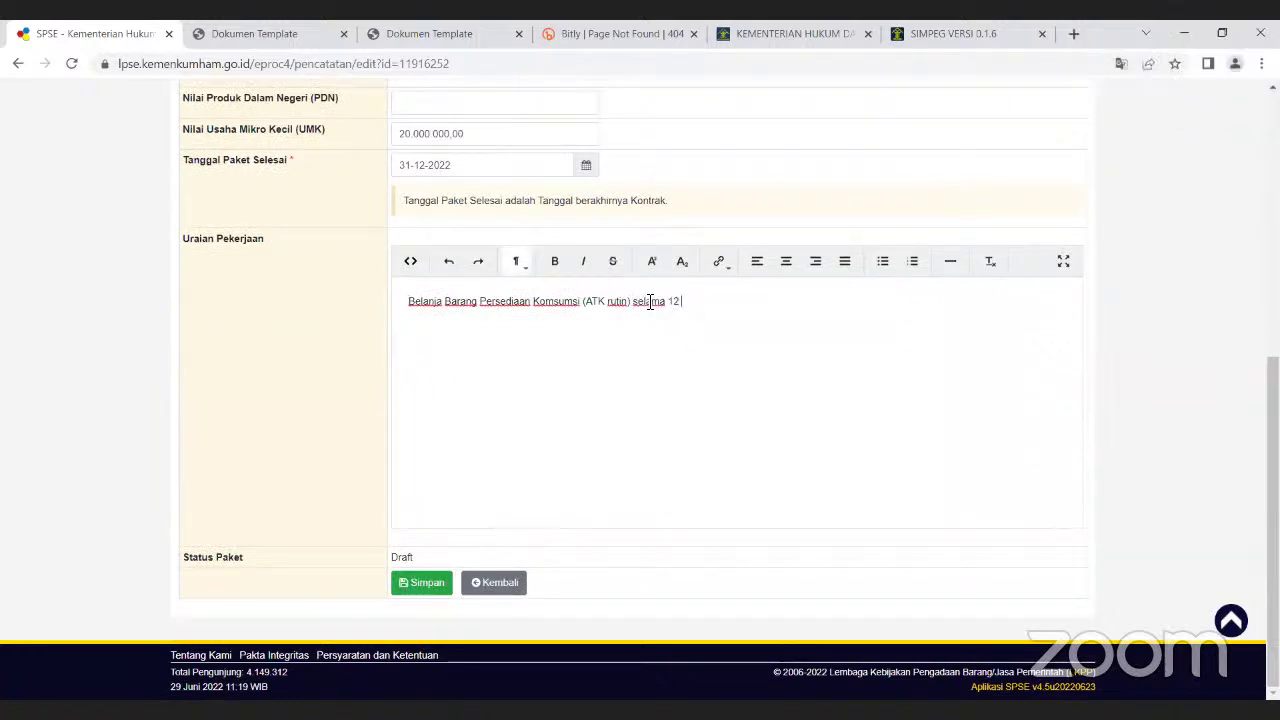
text( (Dua Belas ) Bulan pada Lapas )
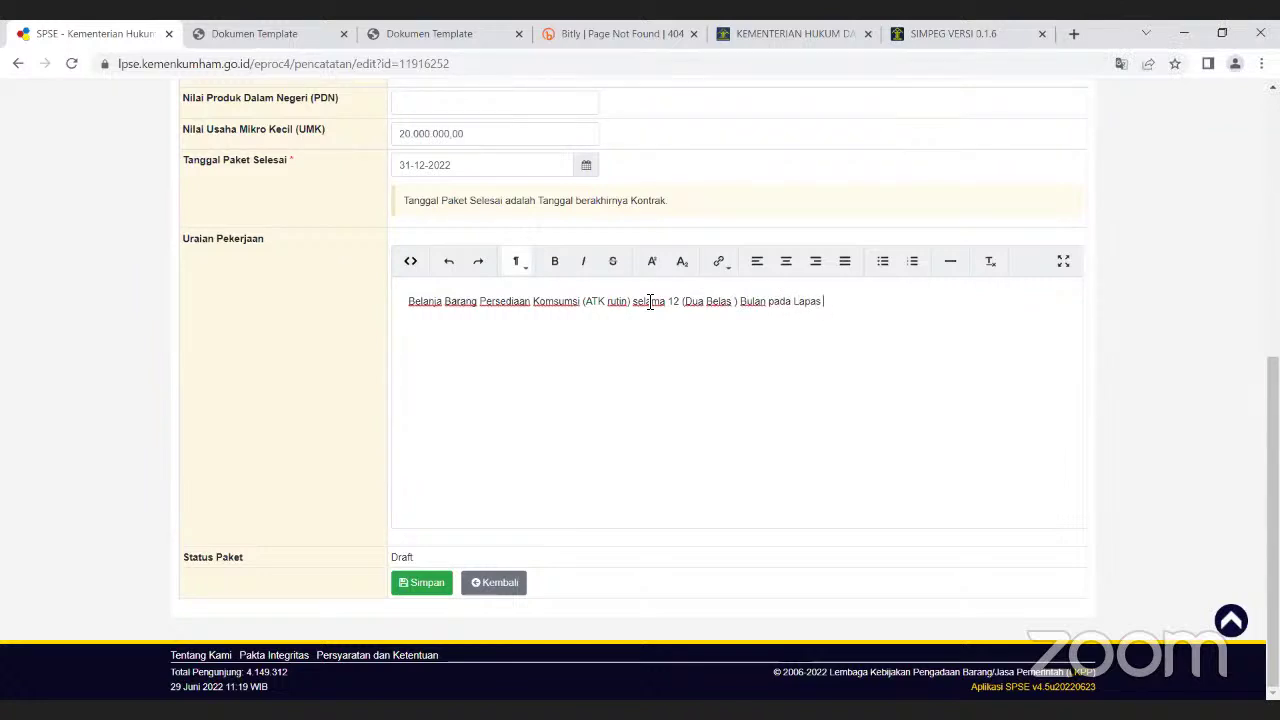
text(Perempu)
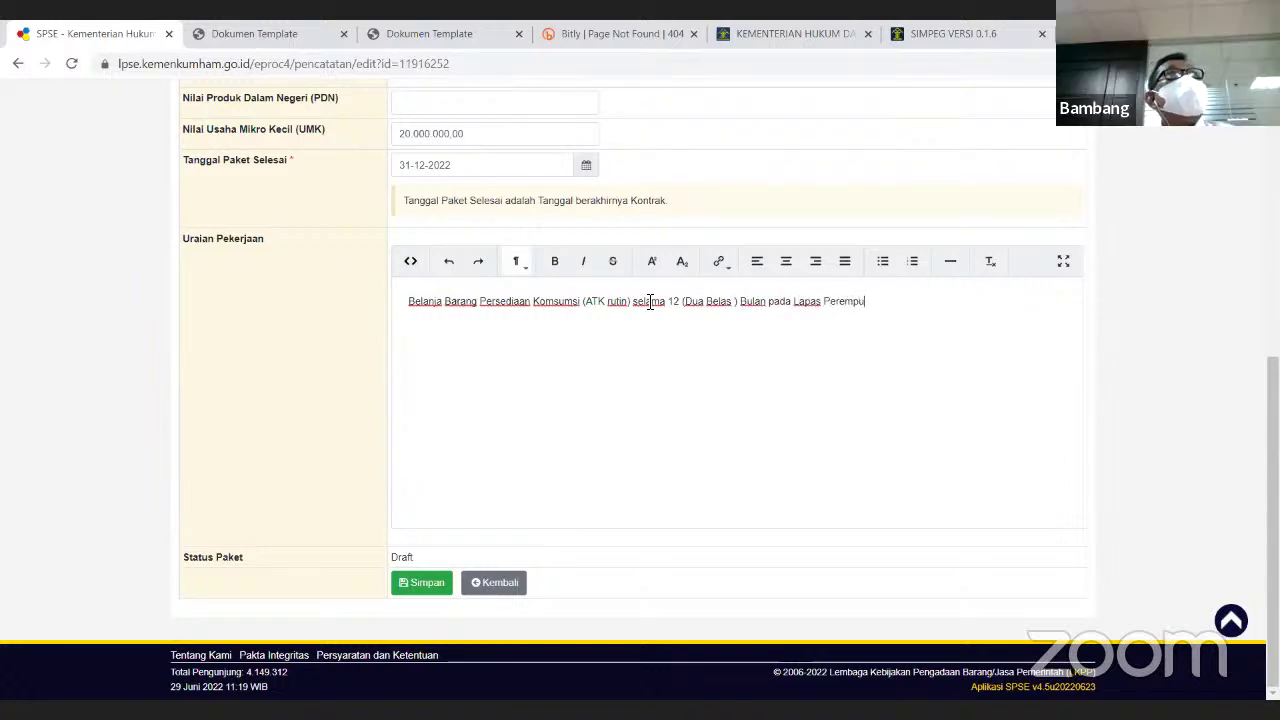
text(an Kelas II)
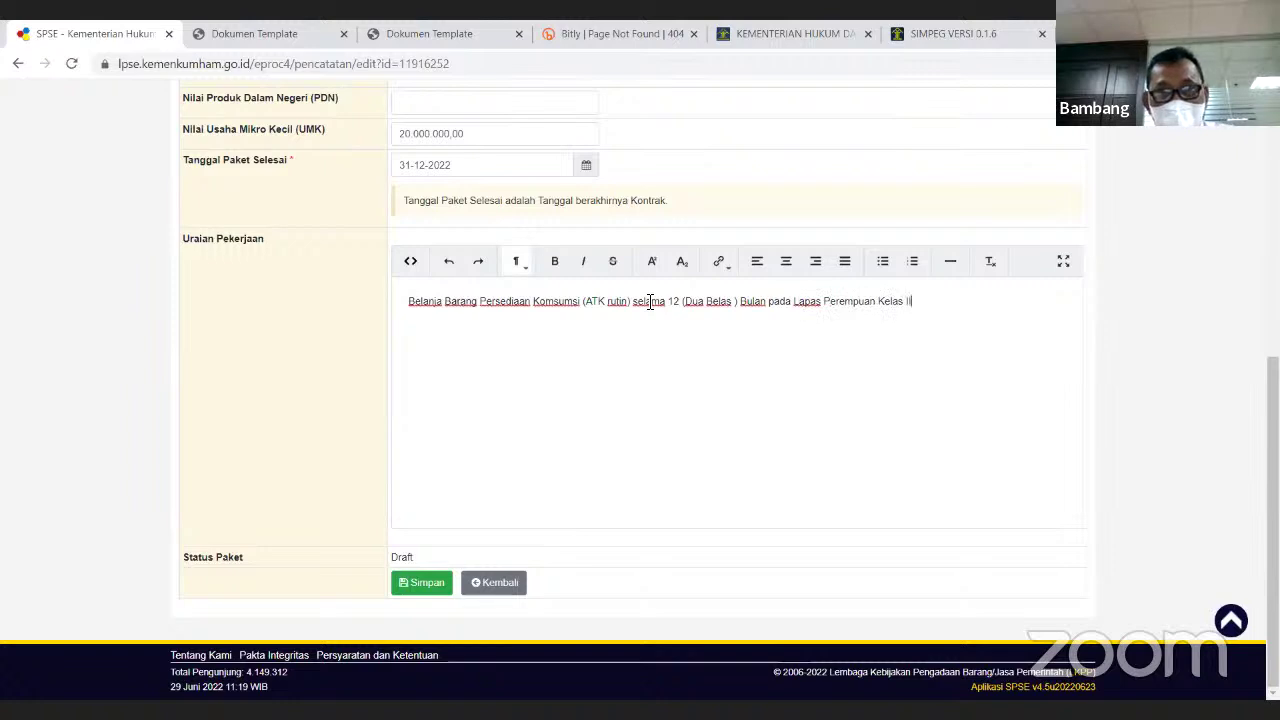
text(I Manokwa)
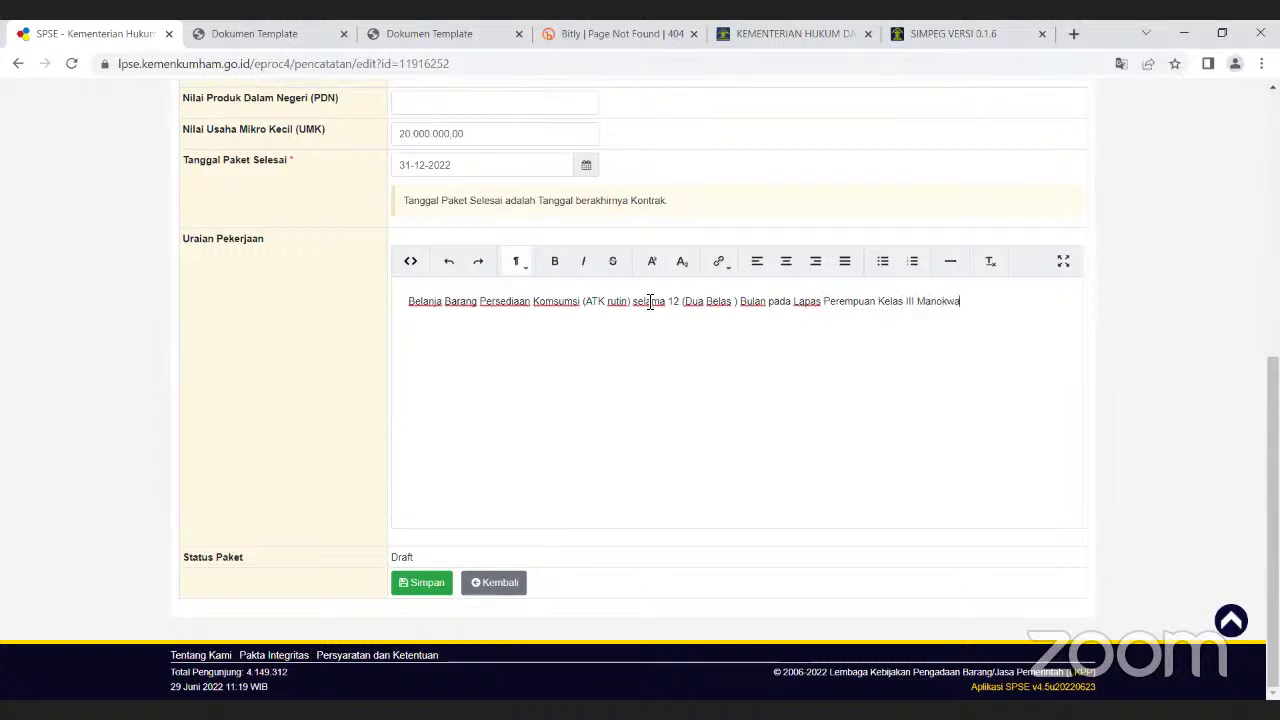
text(ri T)
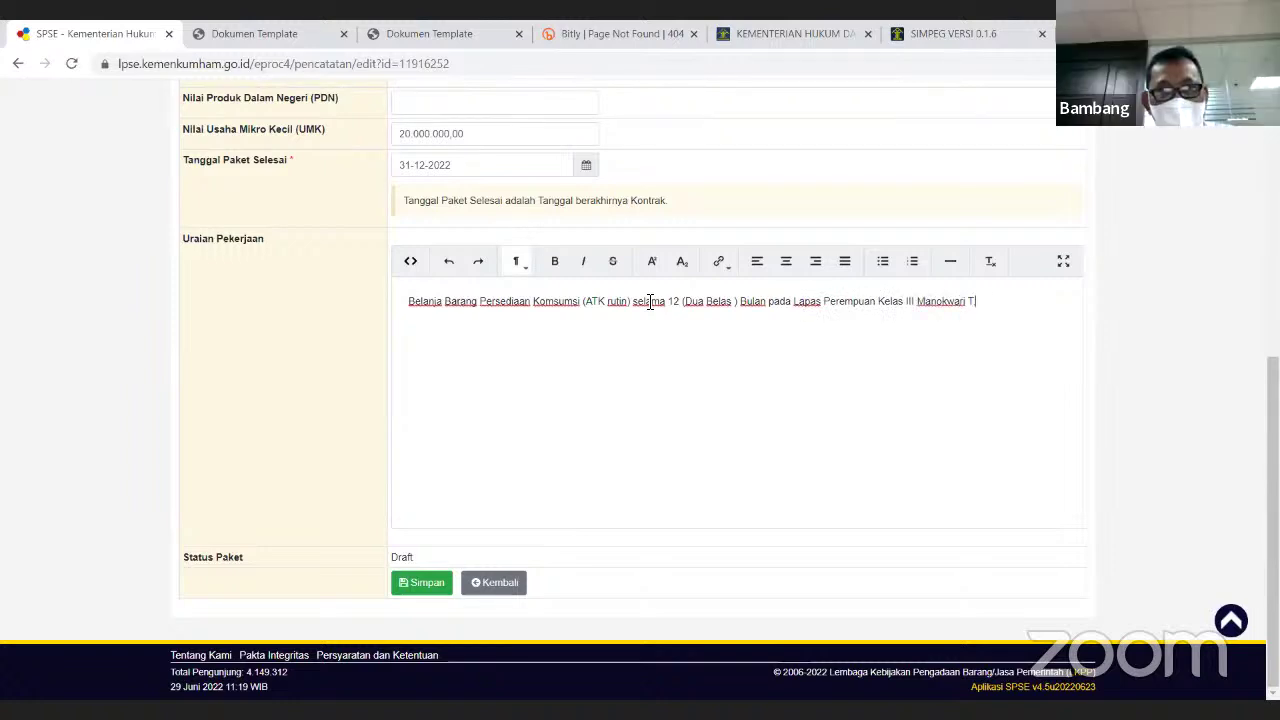
text(.A 2022)
key(ctrl+a)
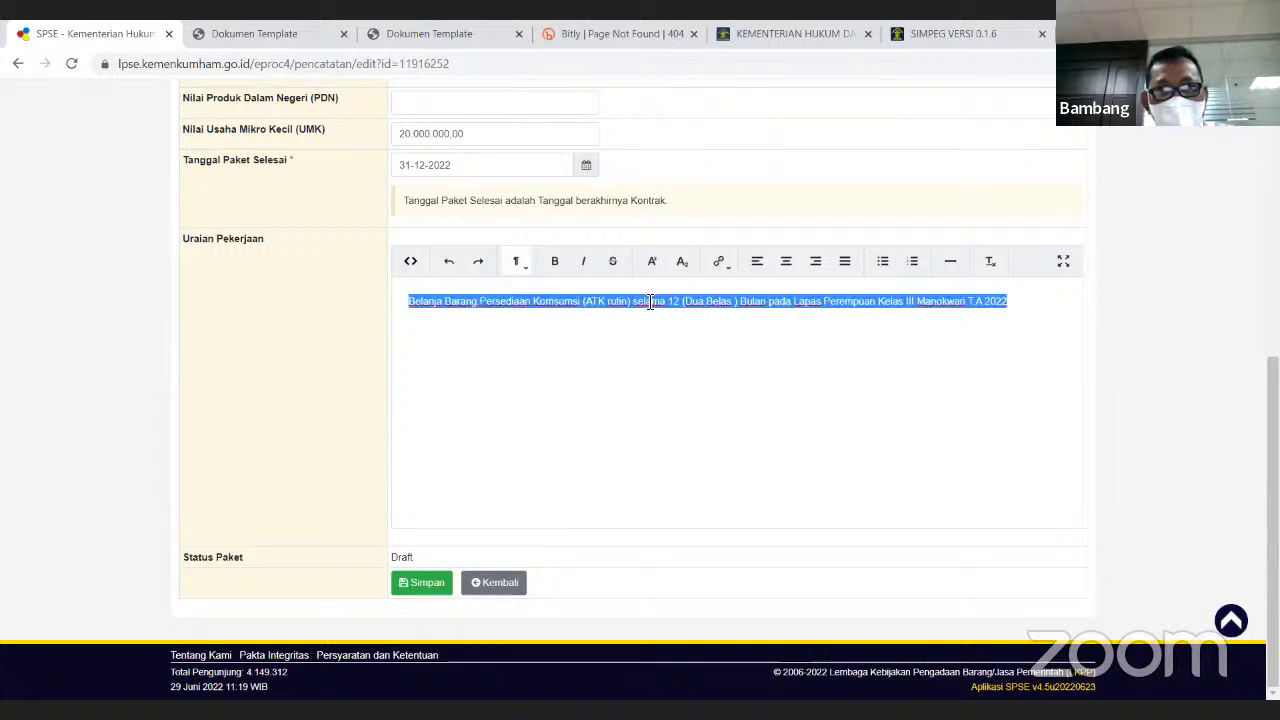
click(454, 383)
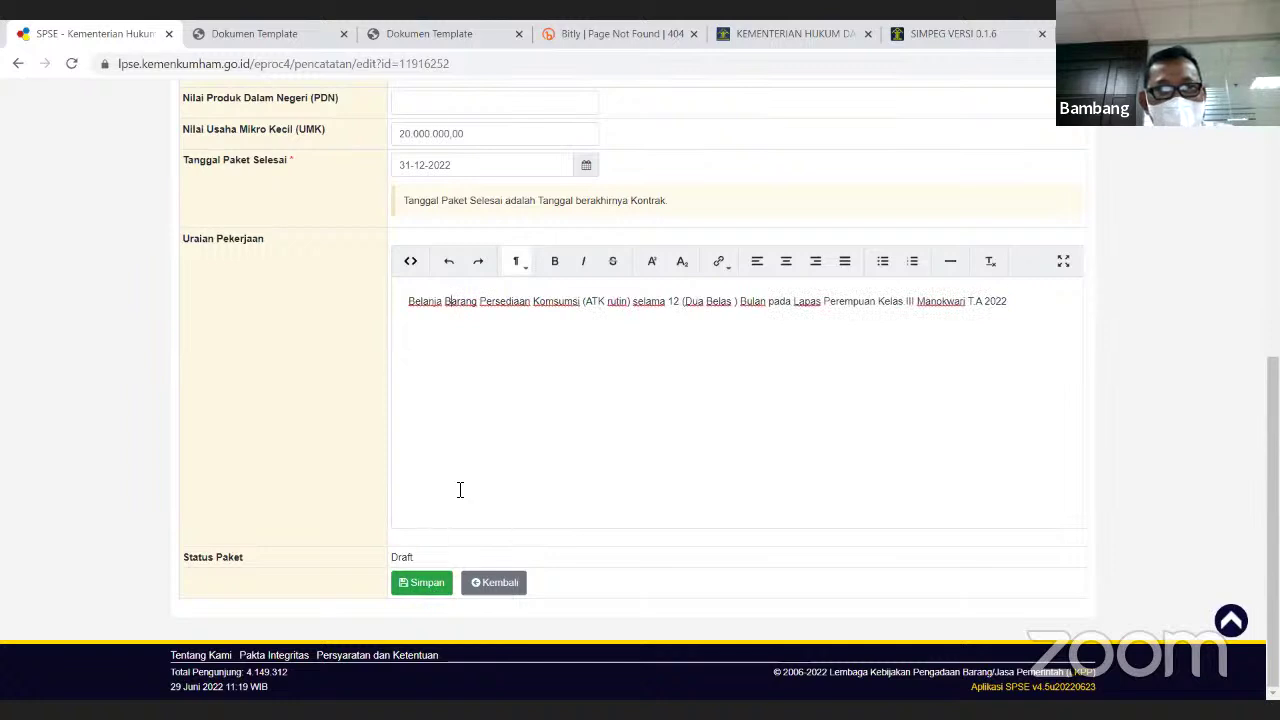
scroll(460, 491, up, 2)
click(459, 271)
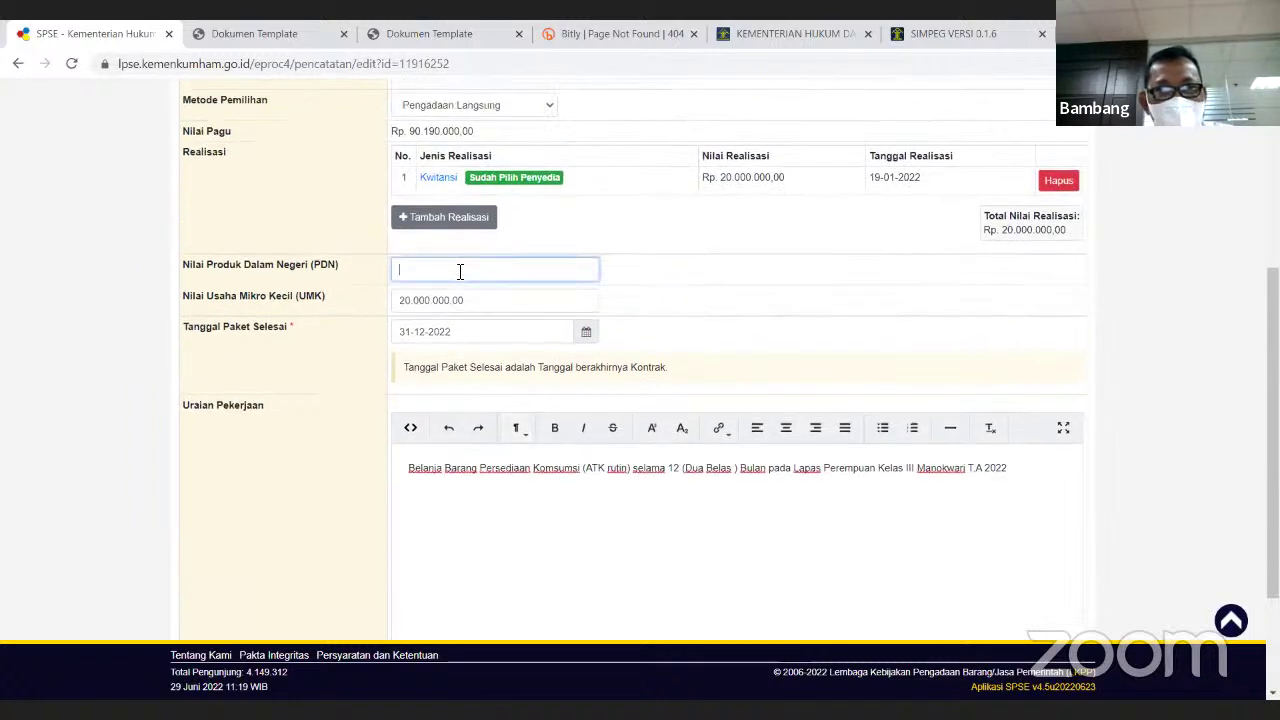
Replace the PDN value 90.190.000,00 with 20.000.000,00 and save the Non Tender package record
text(9018)
text(000)
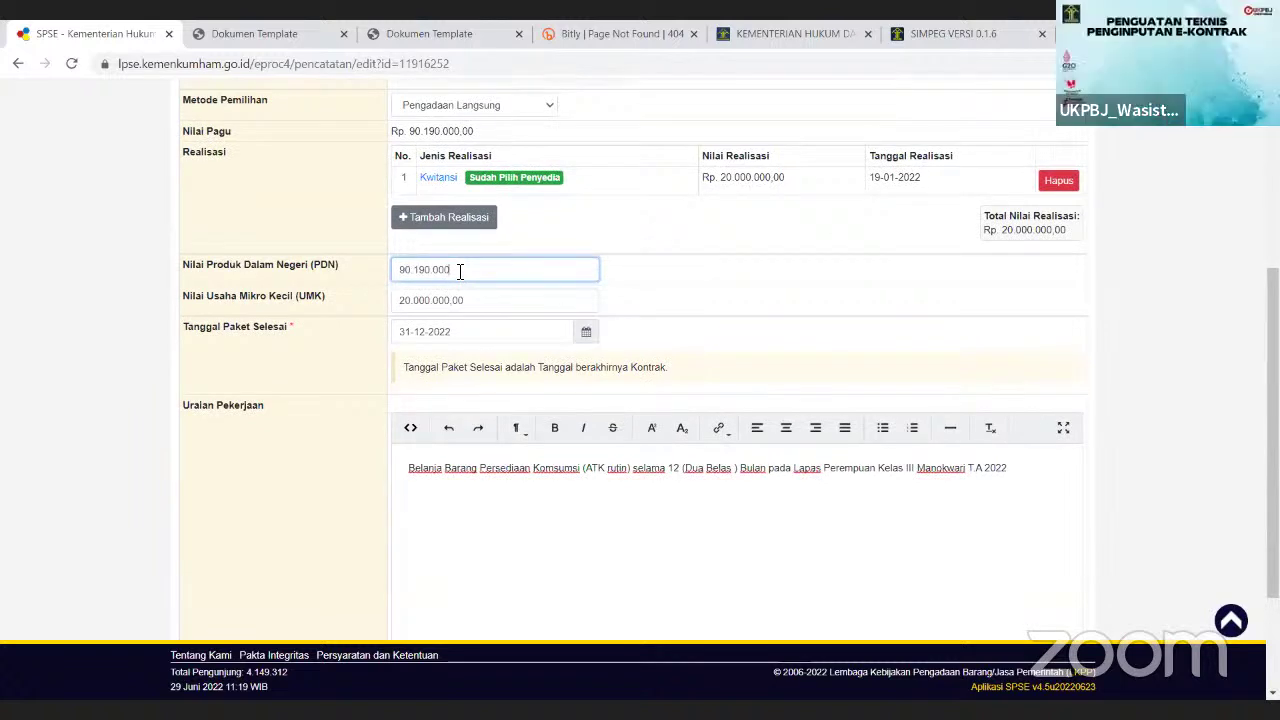
click(478, 300)
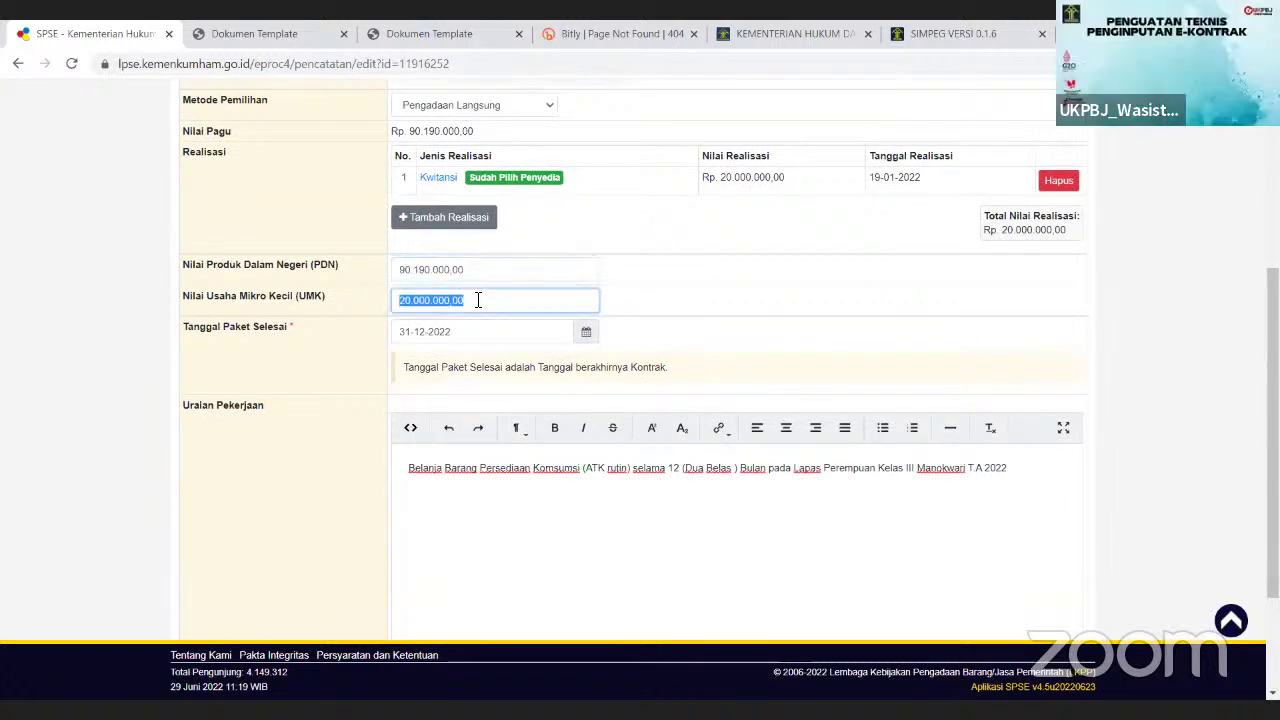
click(509, 277)
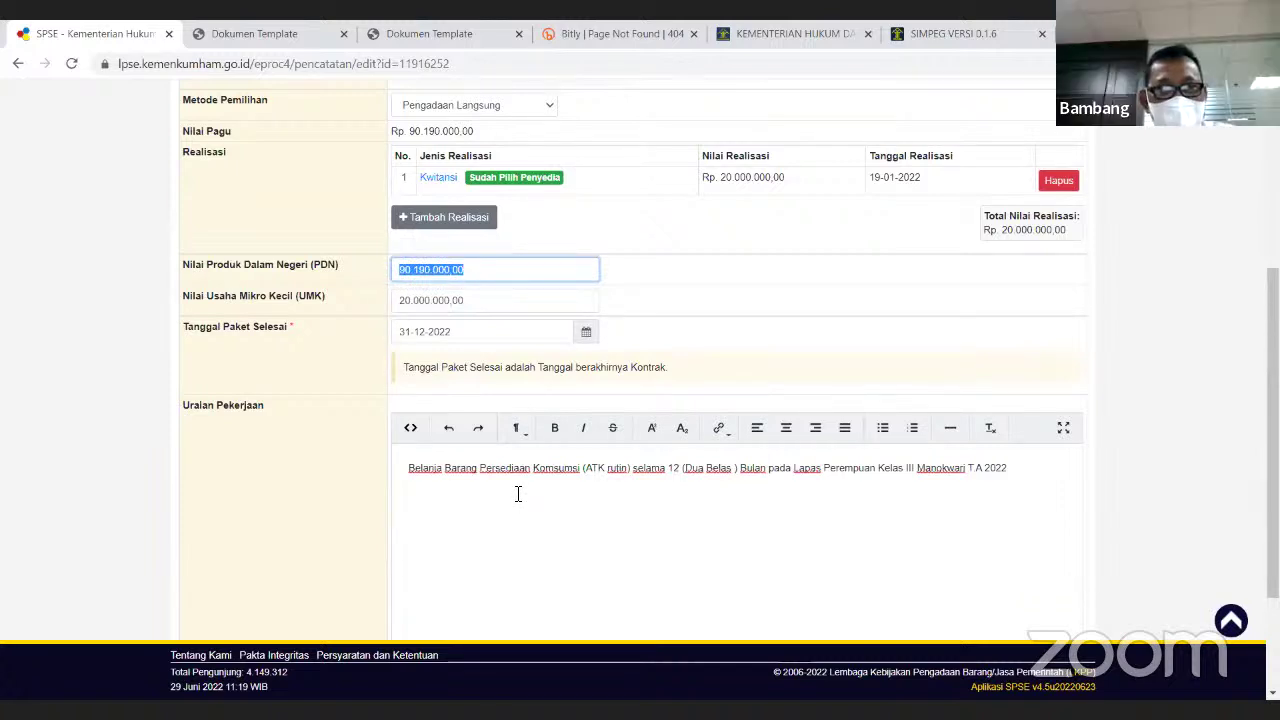
scroll(518, 494, down, 3)
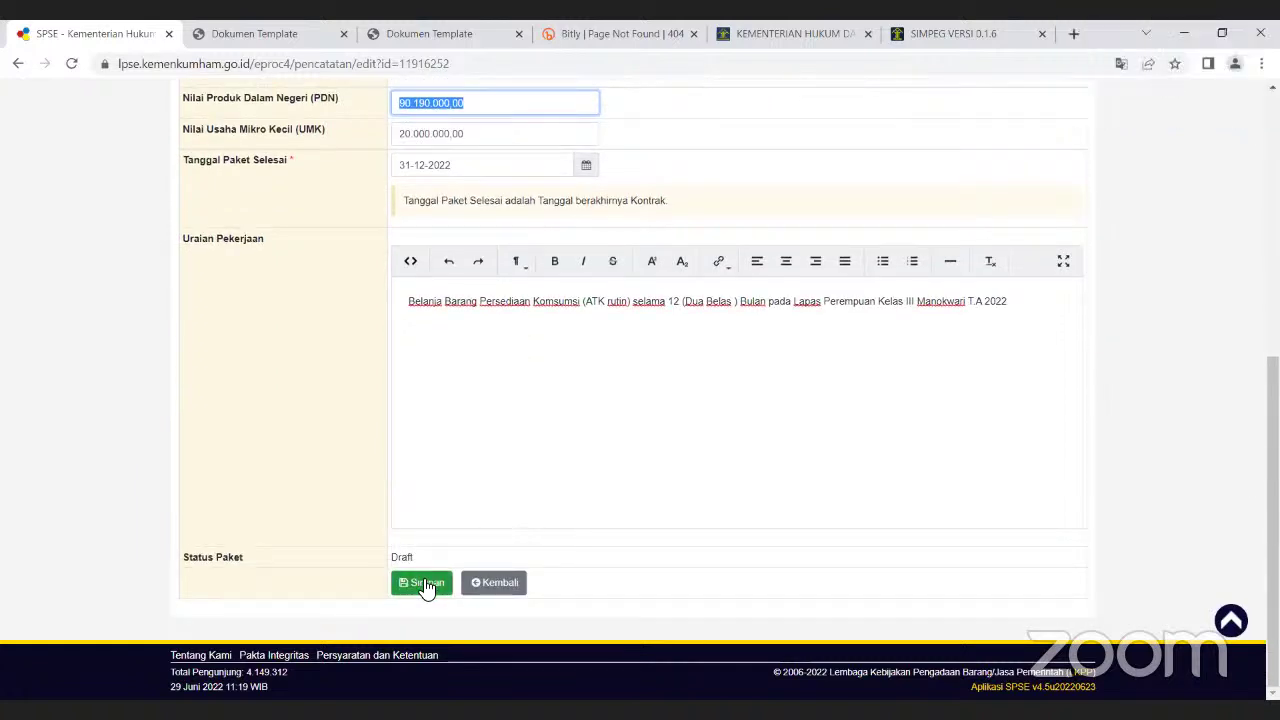
click(424, 584)
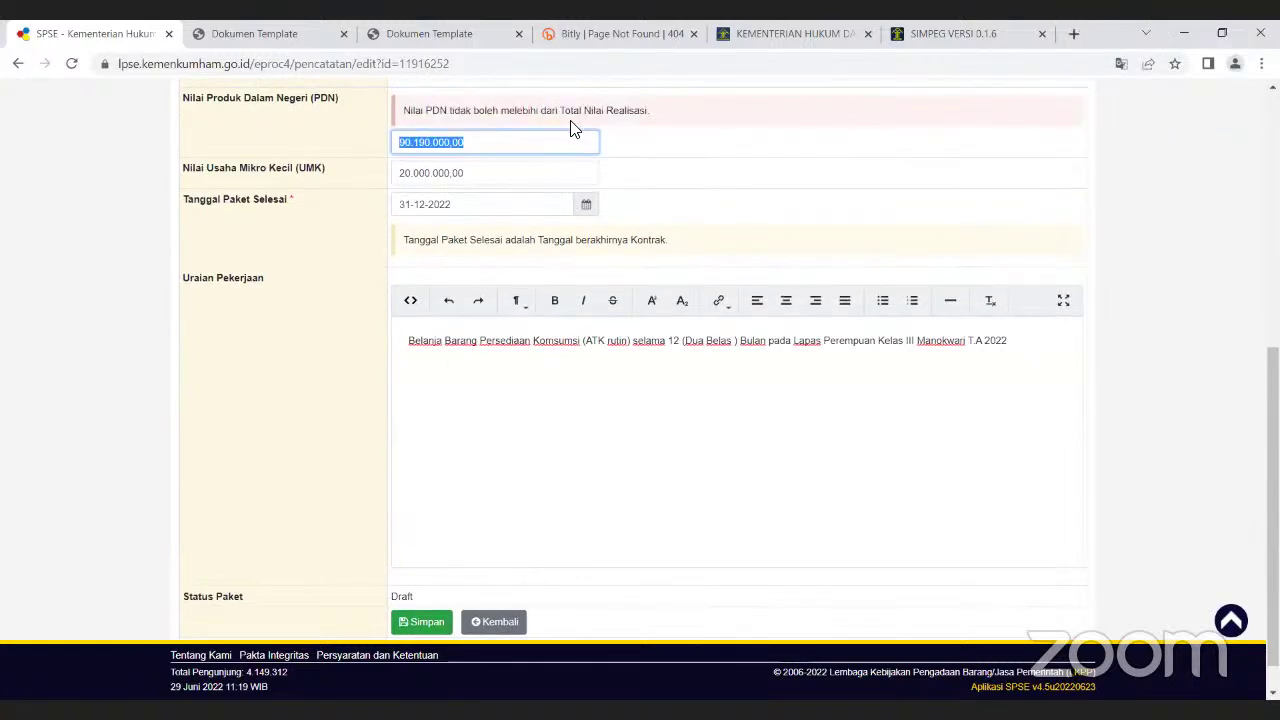
text(20000000)
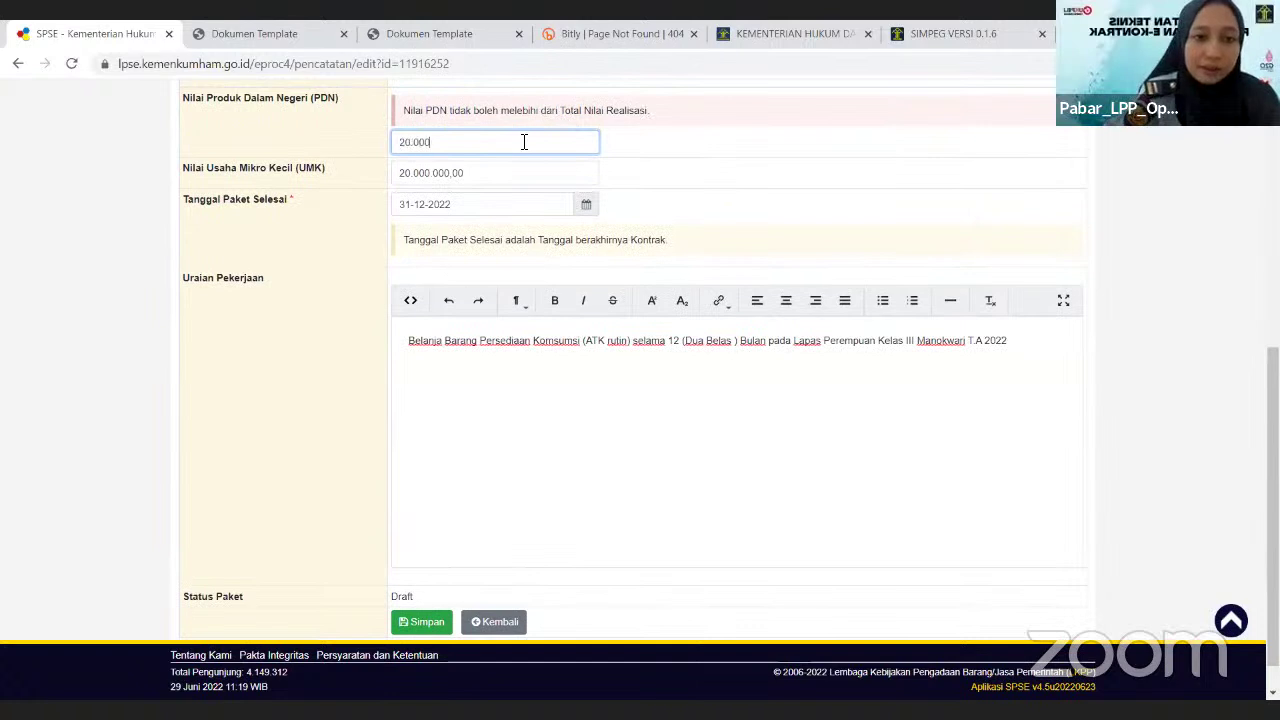
click(466, 488)
click(424, 626)
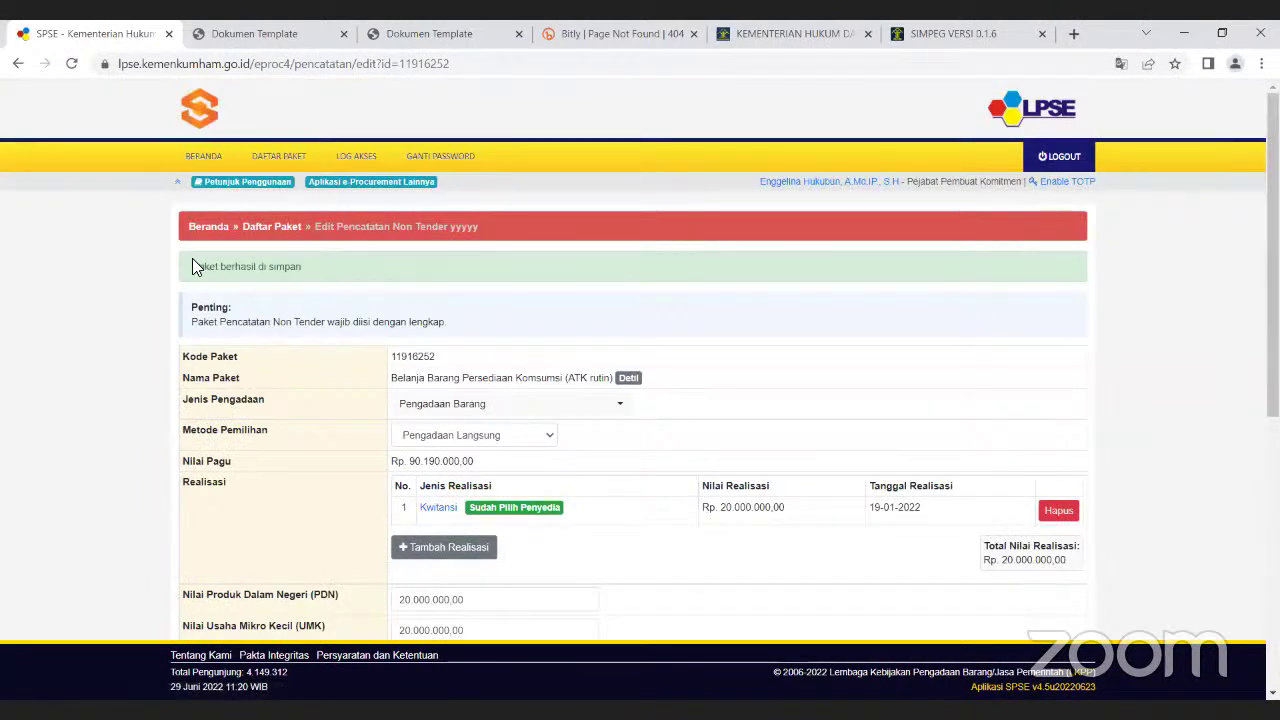
Highlight 'Paket berhasil di simpan' and scroll down to verify the status reads Paket Sedang Berjalan
drag(192, 266, 383, 270)
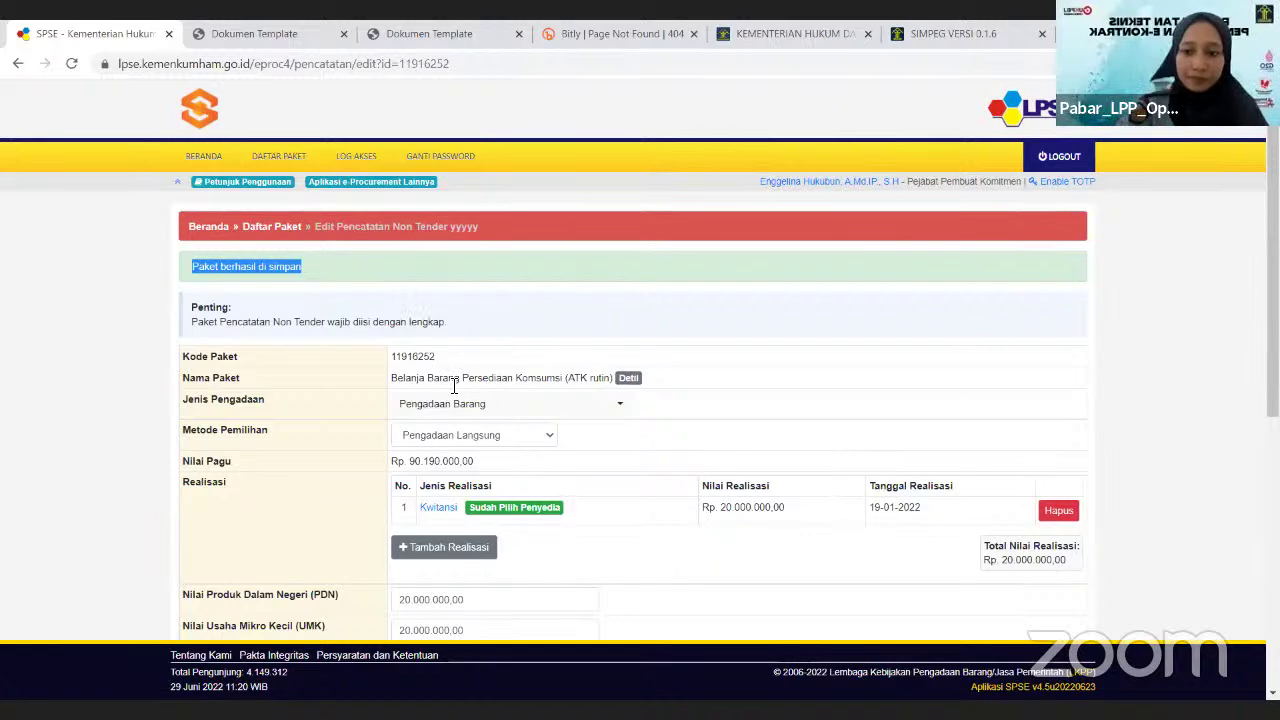
scroll(455, 387, down, 3)
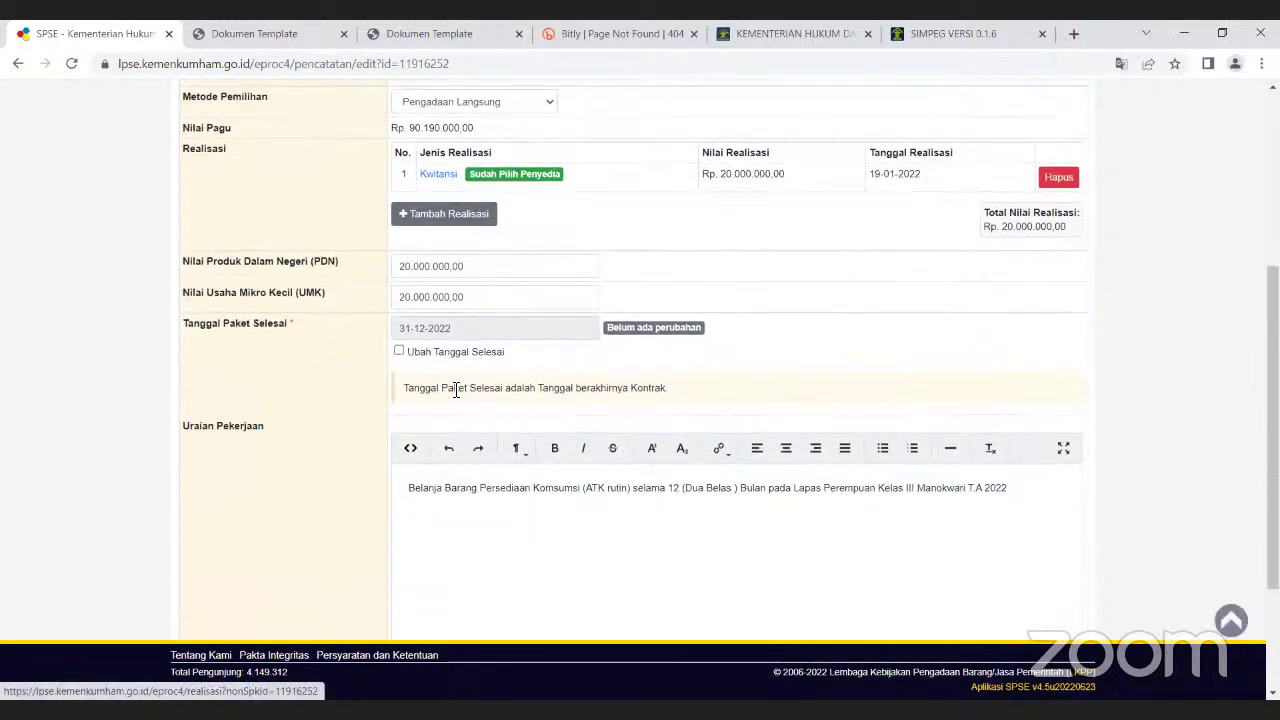
scroll(455, 389, down, 2)
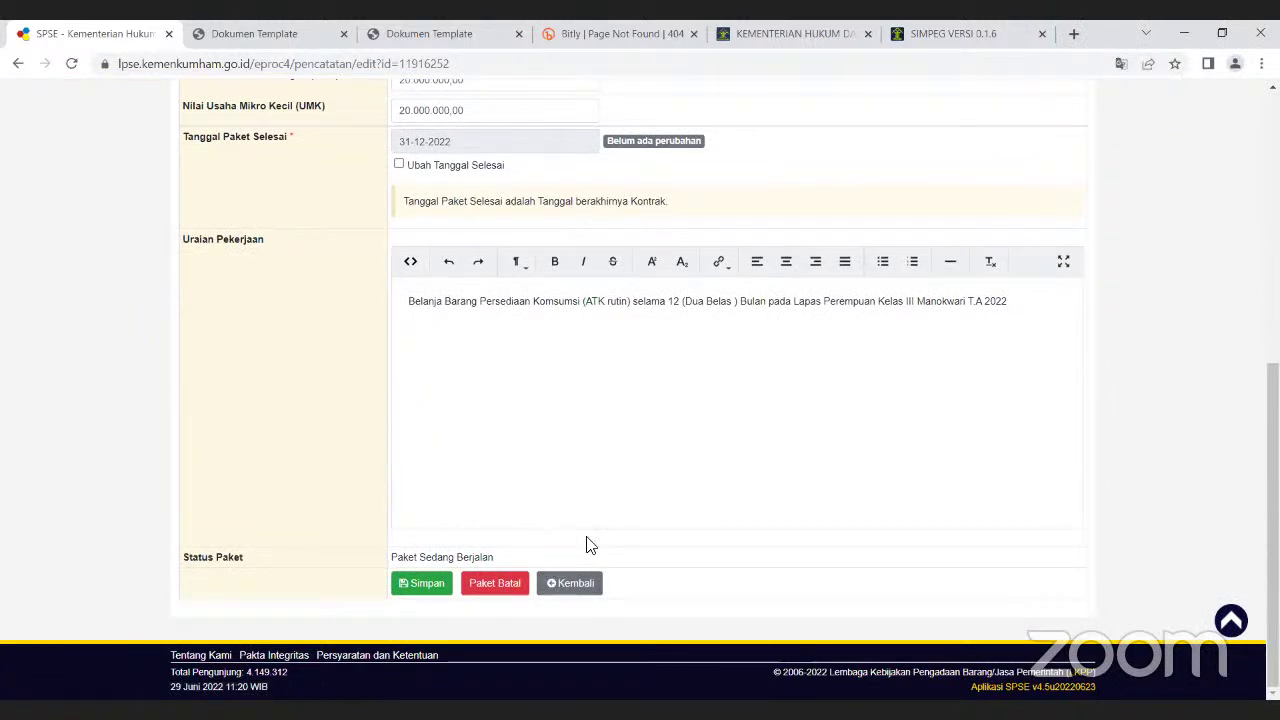
scroll(571, 457, up, 5)
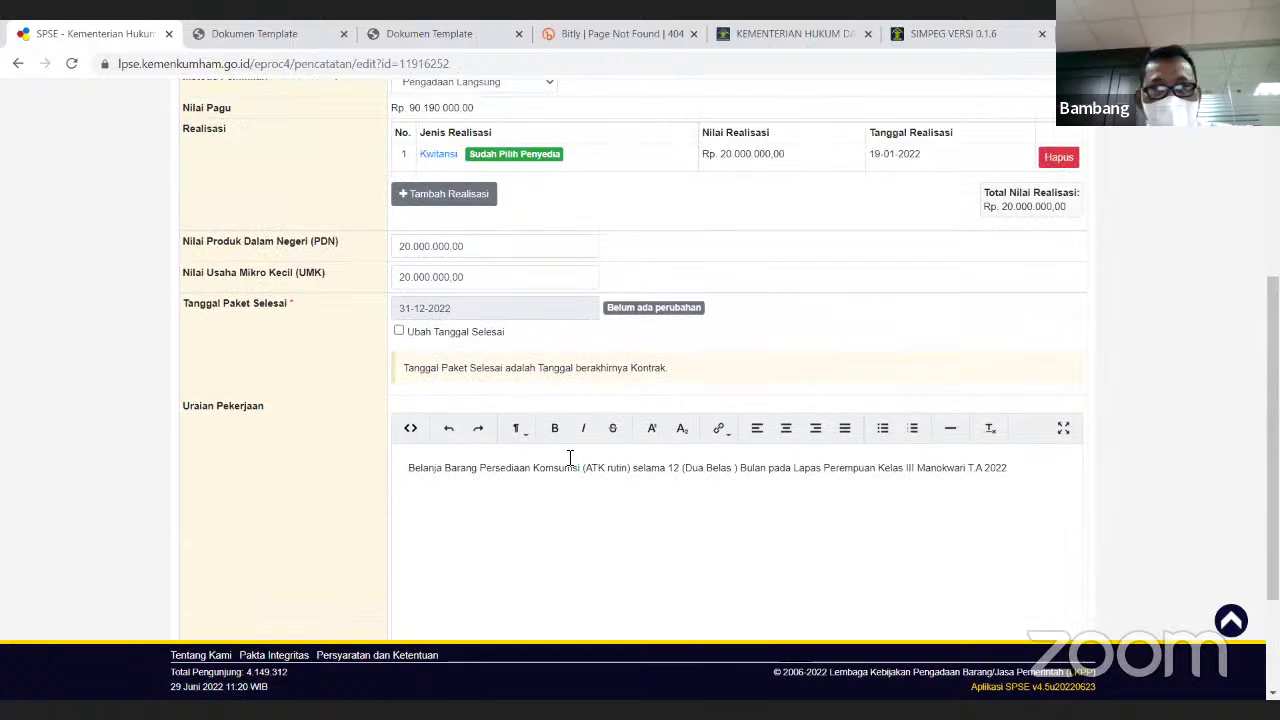
scroll(571, 466, down, 5)
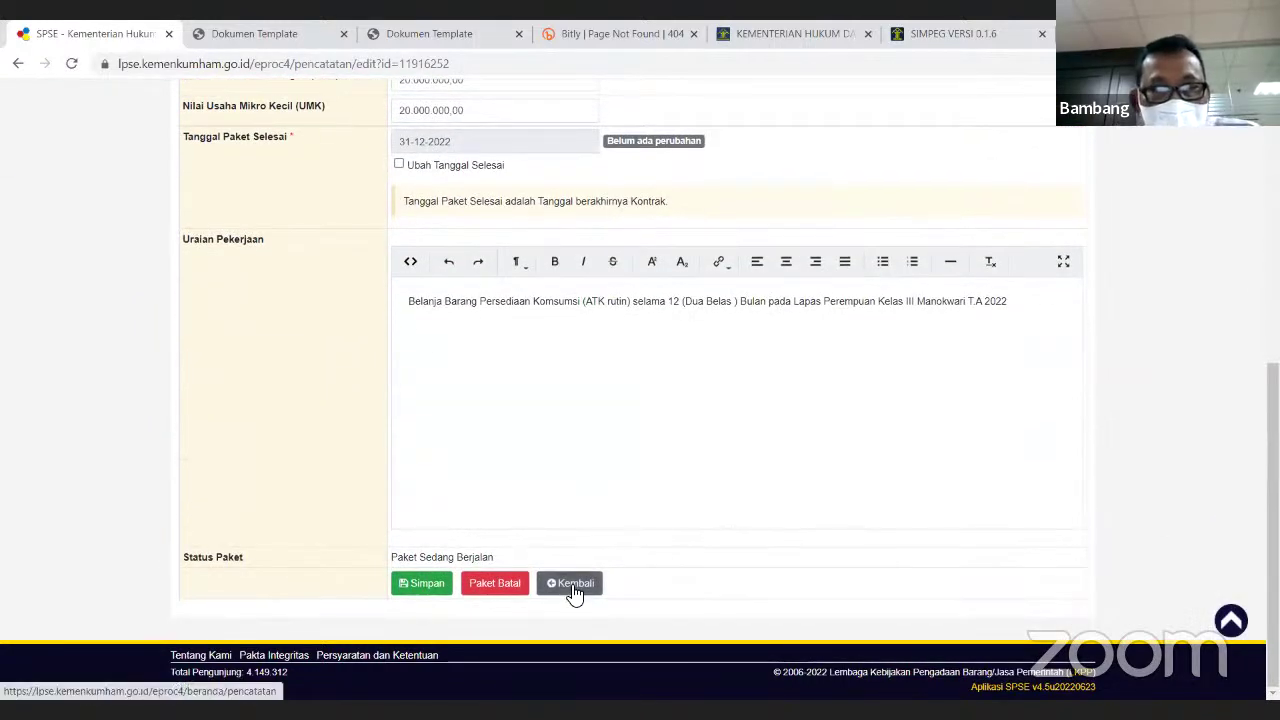
Return from the package edit form to the Pencatatan Non Tender list using Kembali
click(574, 590)
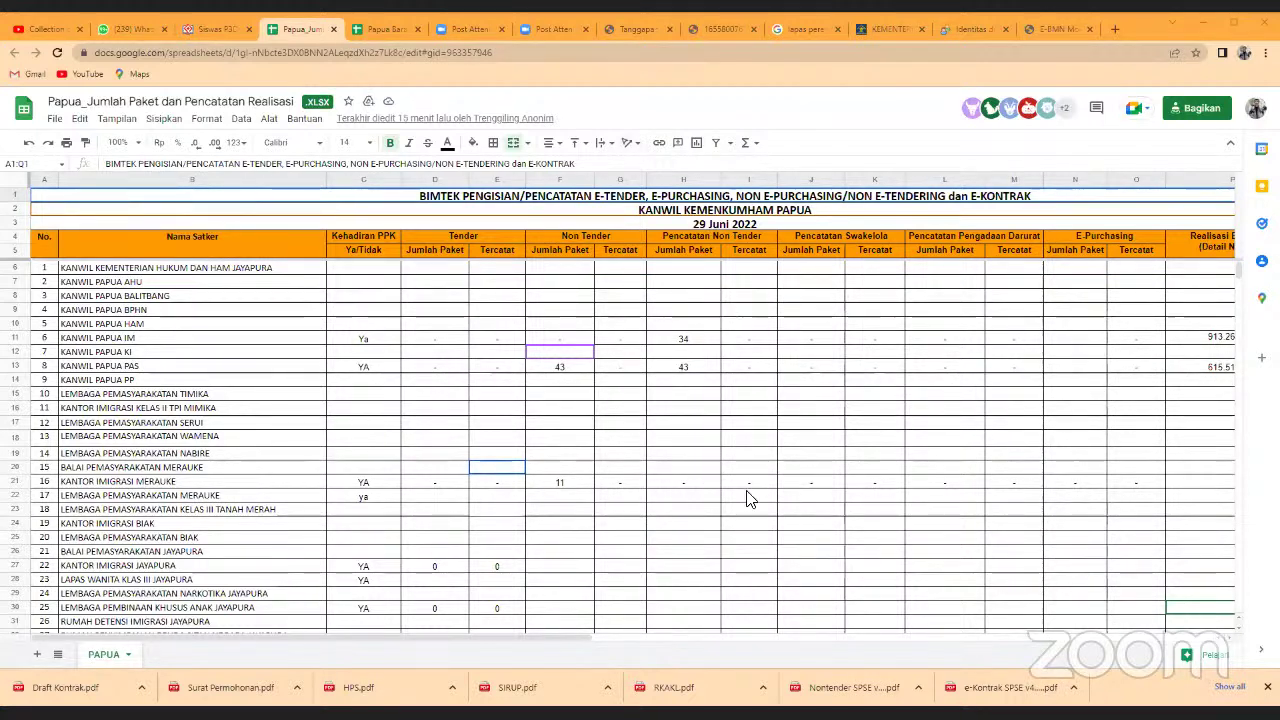
Zoom the PAPUA recap sheet out to 75% and close Chrome's downloads bar
click(130, 142)
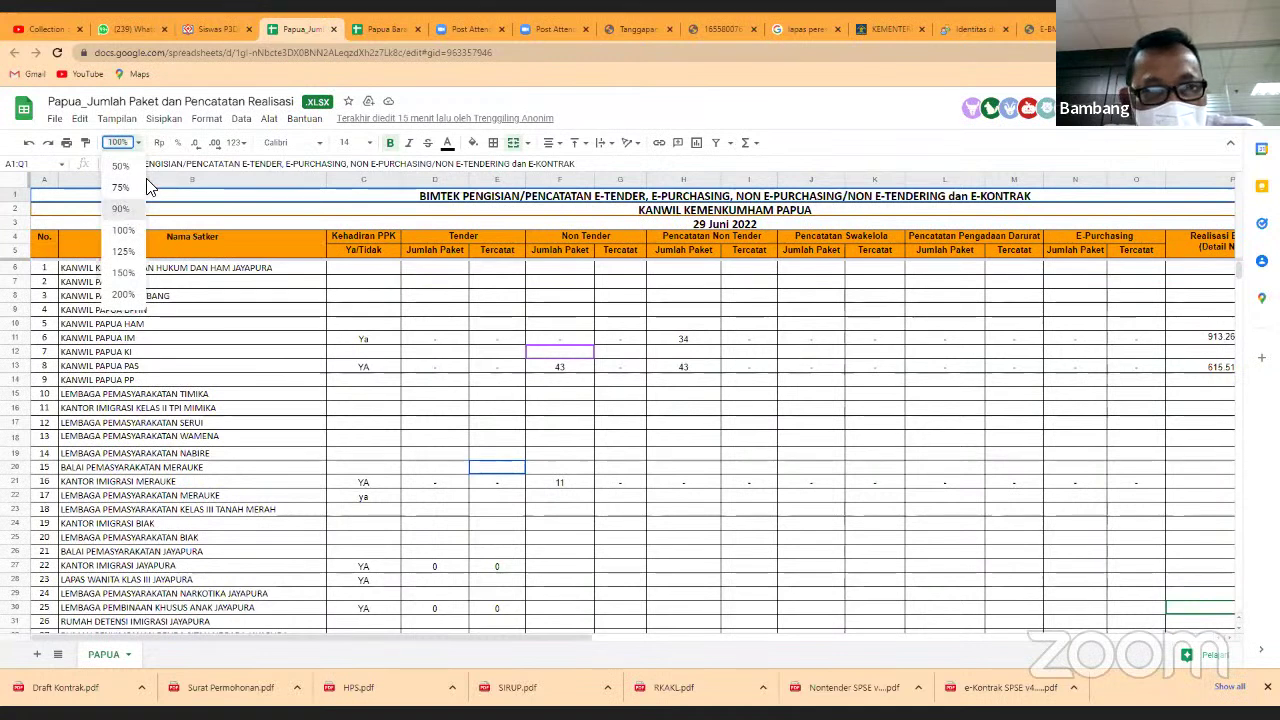
click(121, 208)
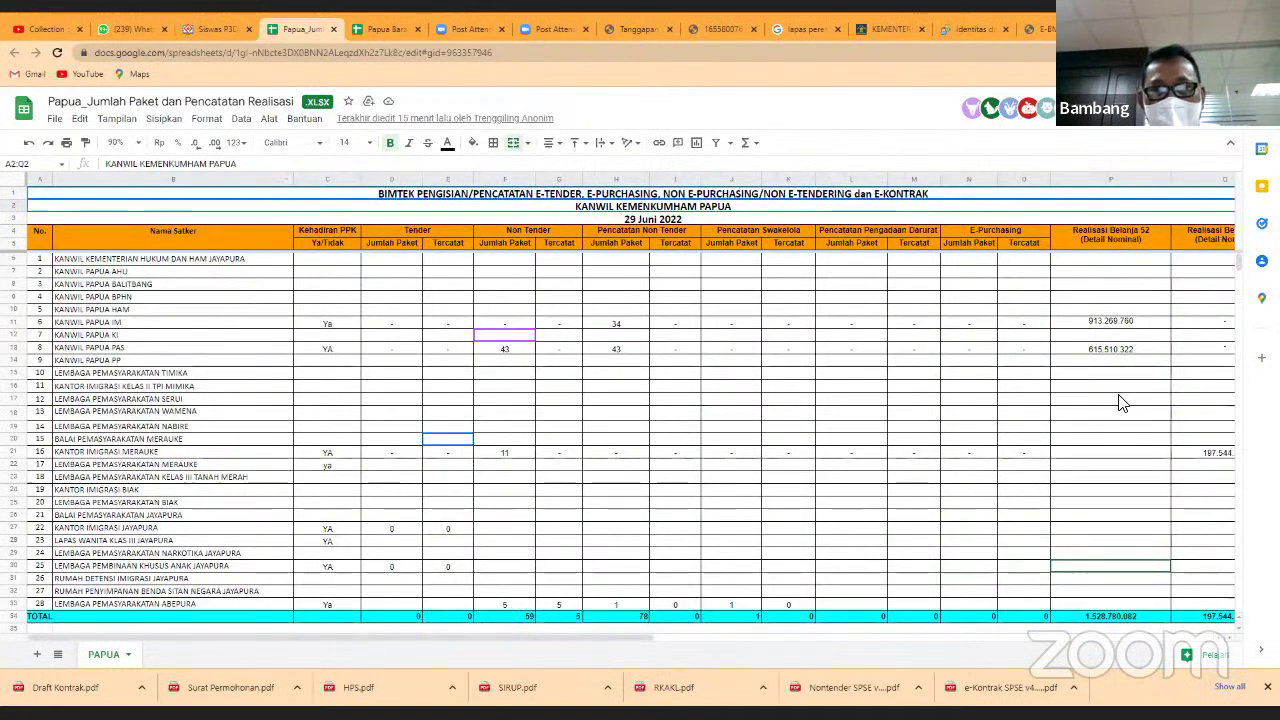
click(136, 143)
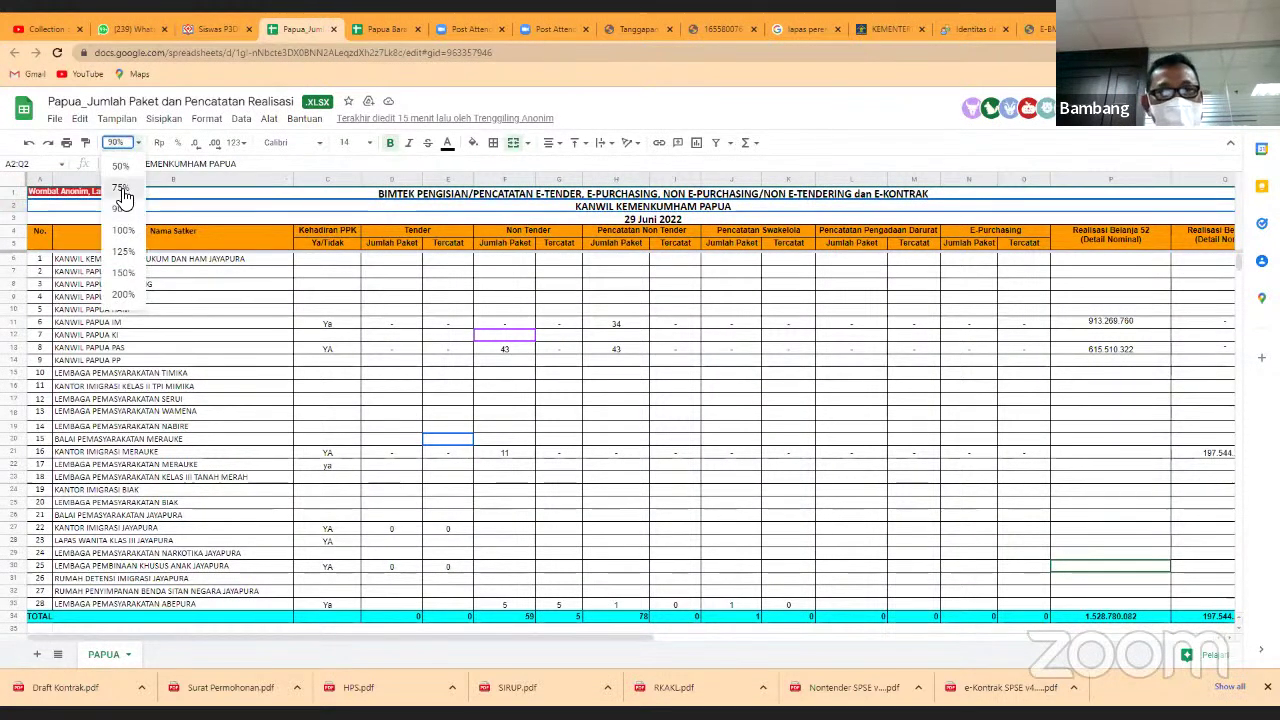
click(121, 190)
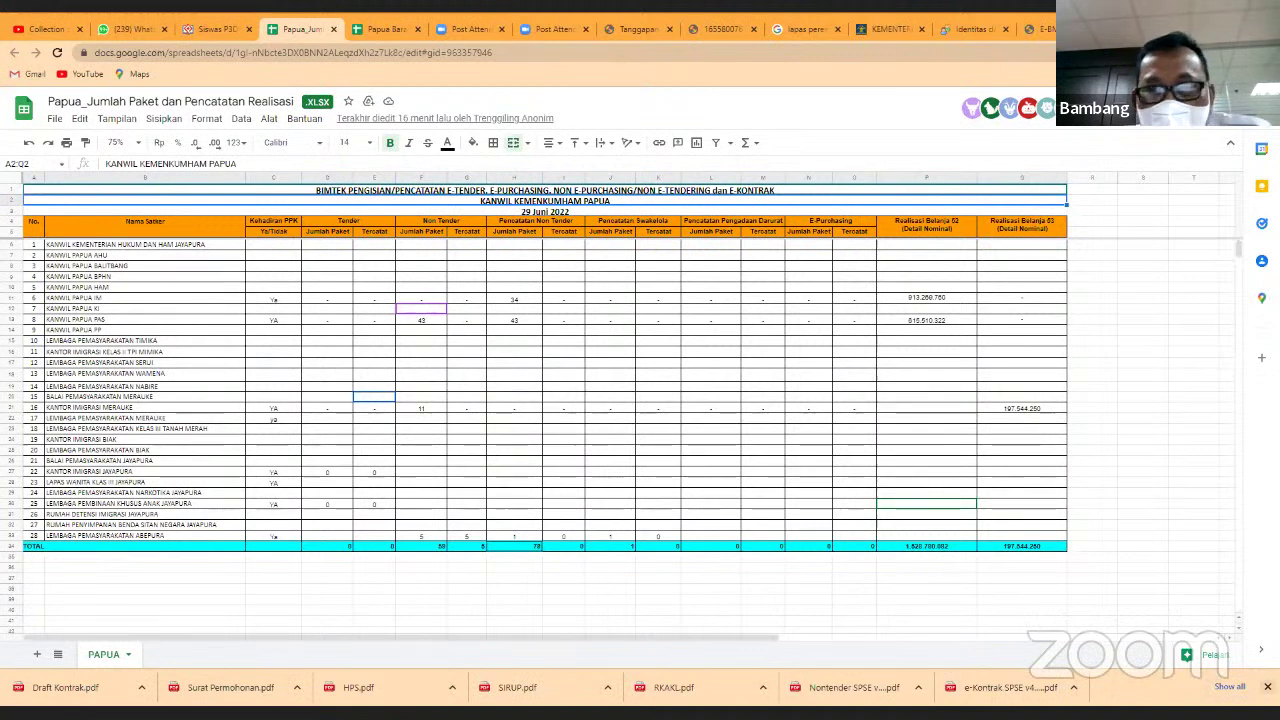
click(1267, 687)
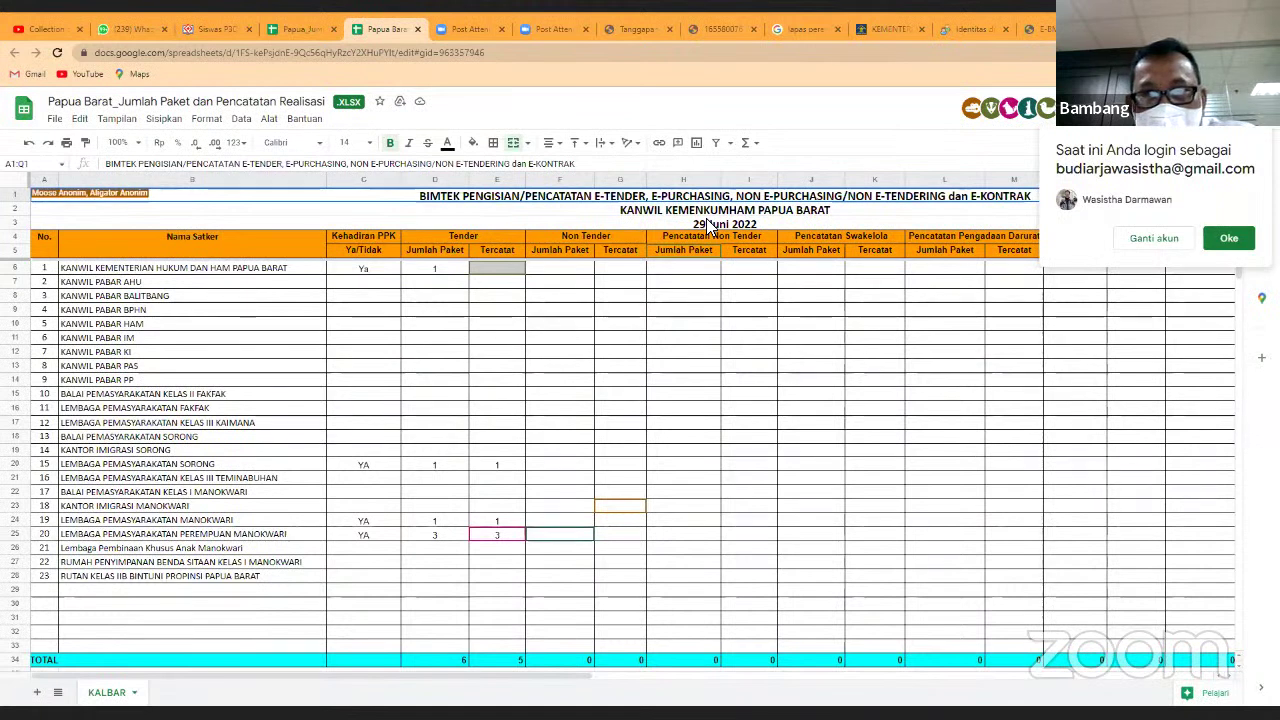
Dismiss the signed-in account notice with Oke on the Papua Barat recap
click(1230, 239)
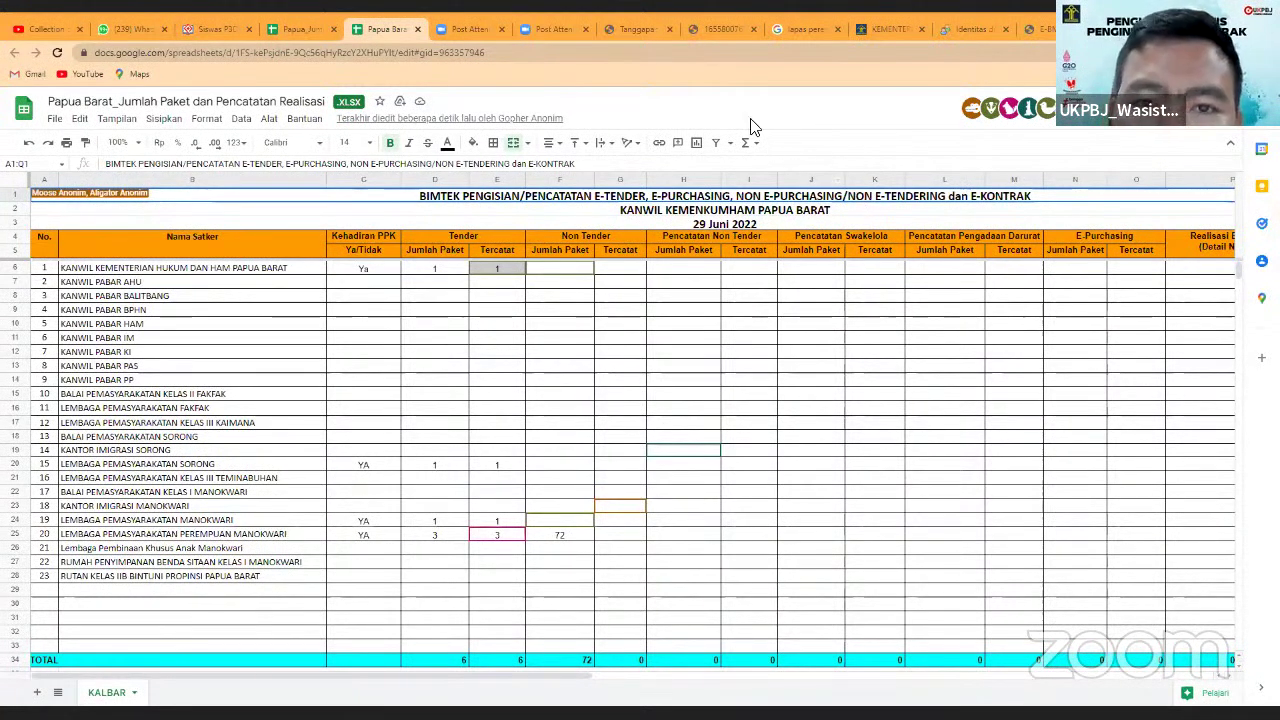
Rename the Papua Barat recap's KALBAR sheet tab to 'PAPUA BARAT', then return to the Papua_Jumlah Paket spreadsheet
click(286, 32)
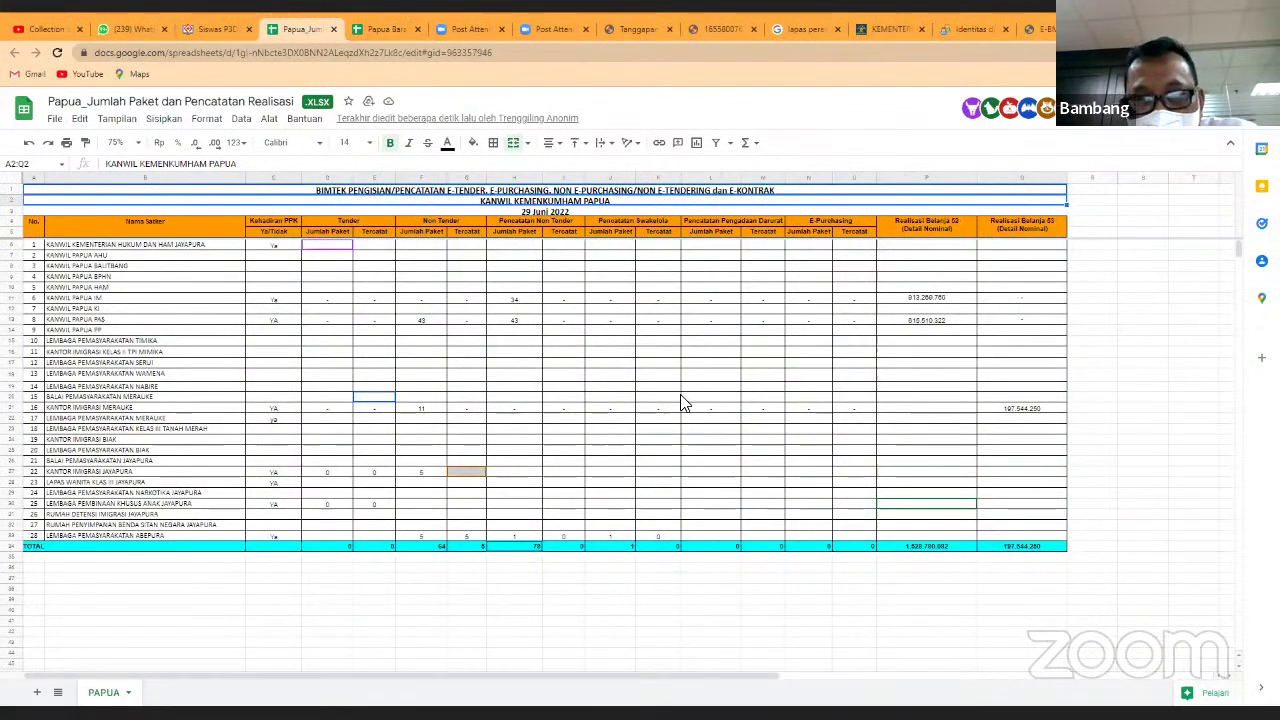
click(390, 30)
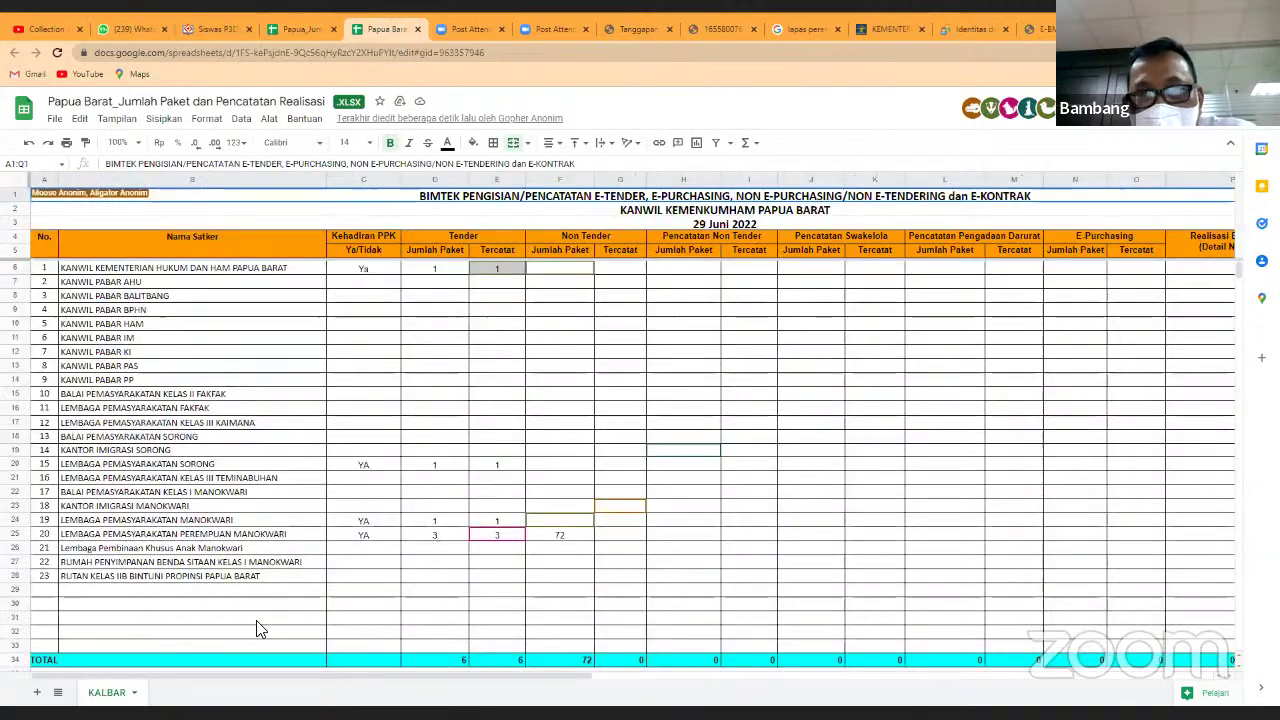
click(134, 692)
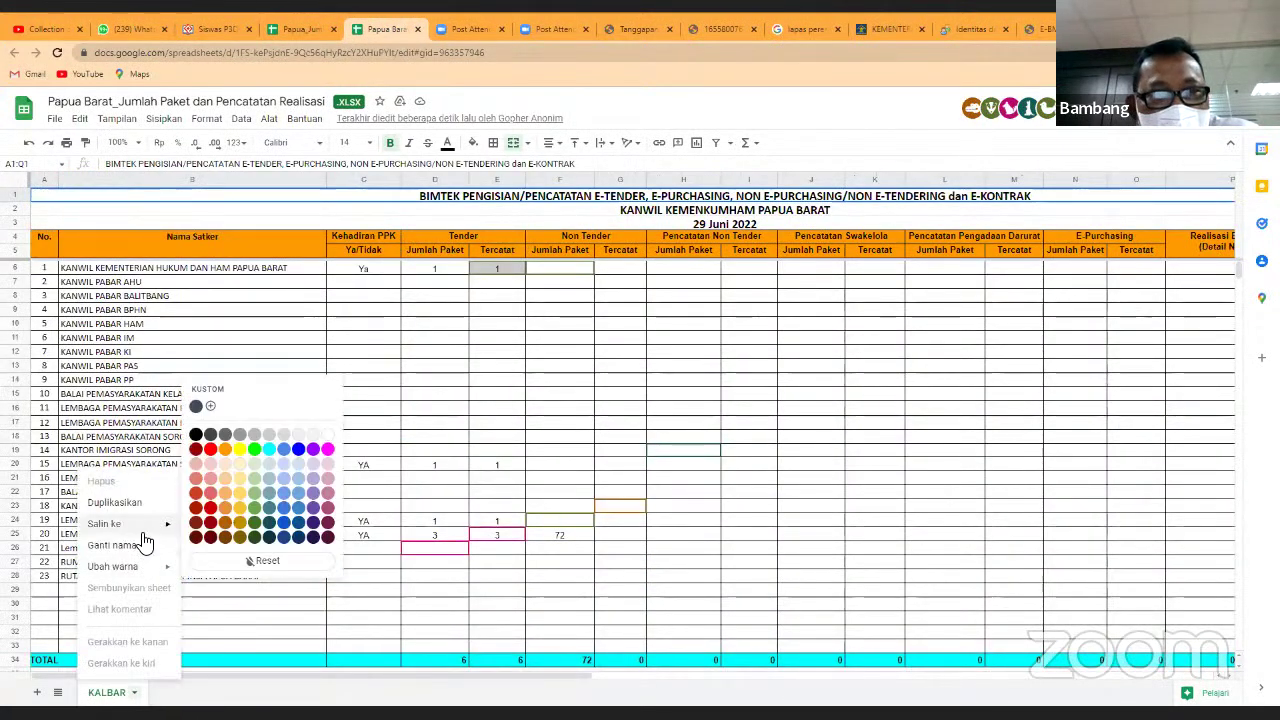
click(143, 544)
text(Pap)
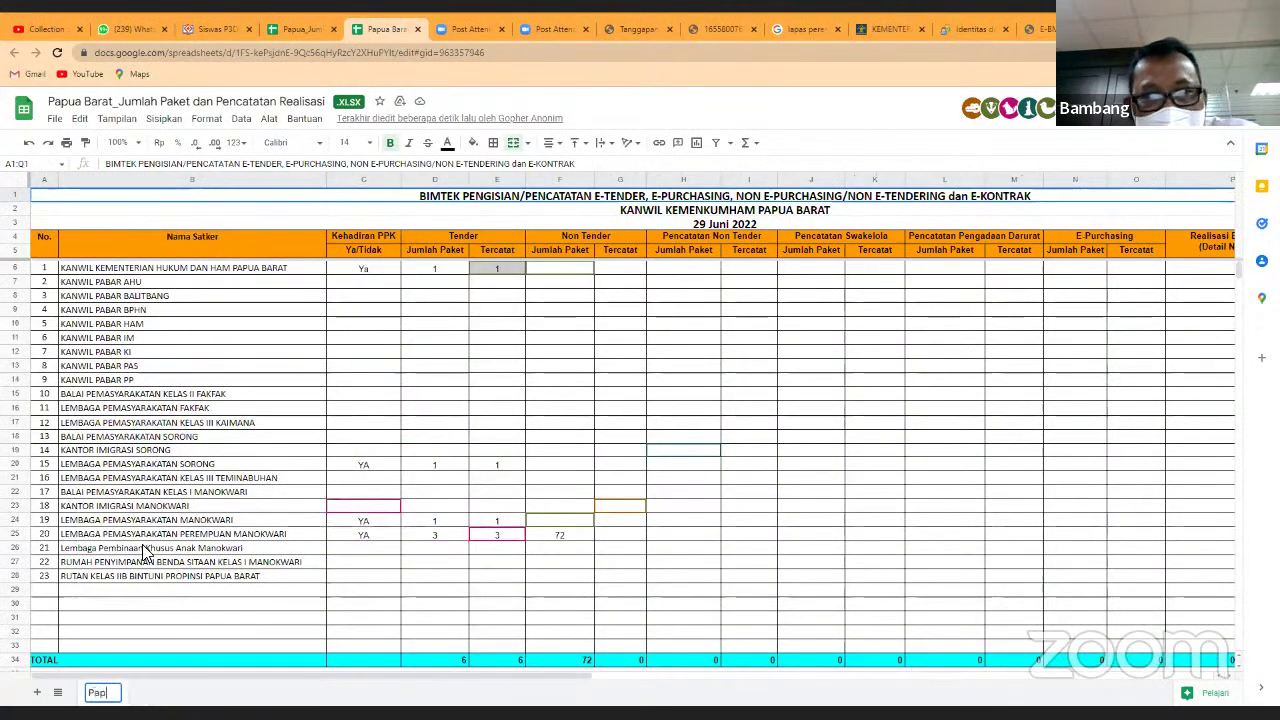
text(A)
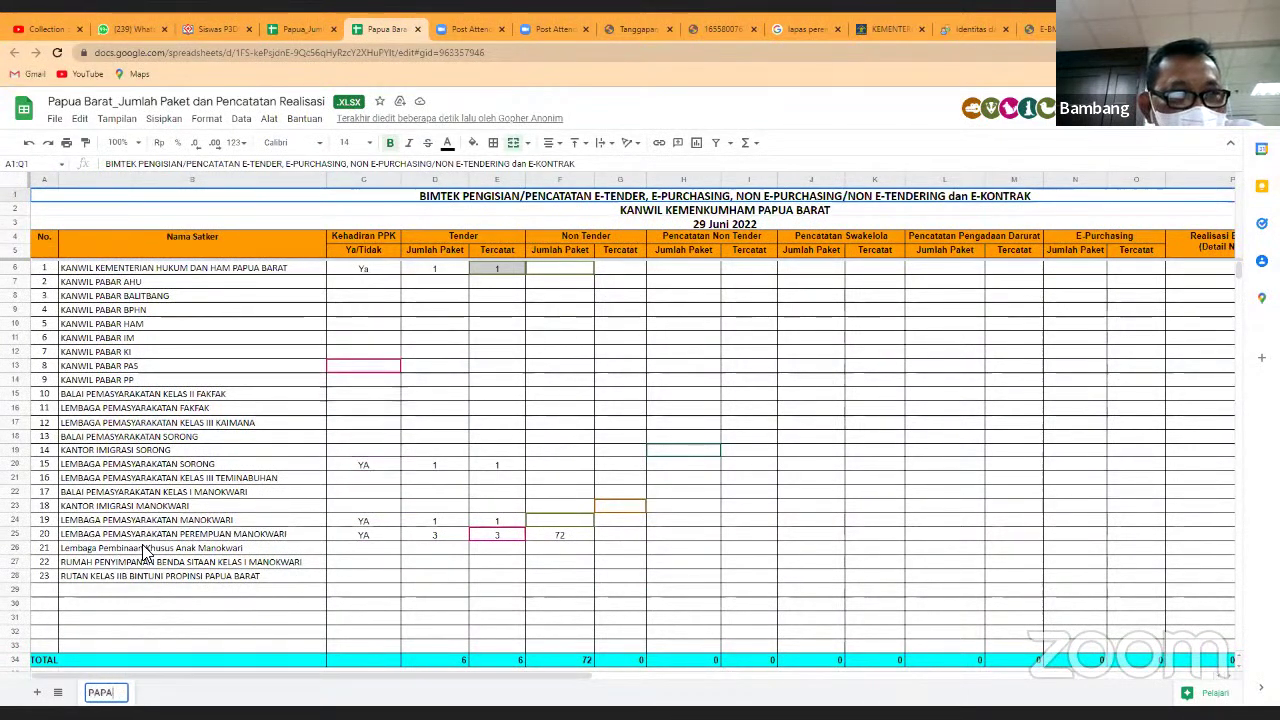
text(U)
key(BackSpace)
key(BackSpace)
text(UA BARAT)
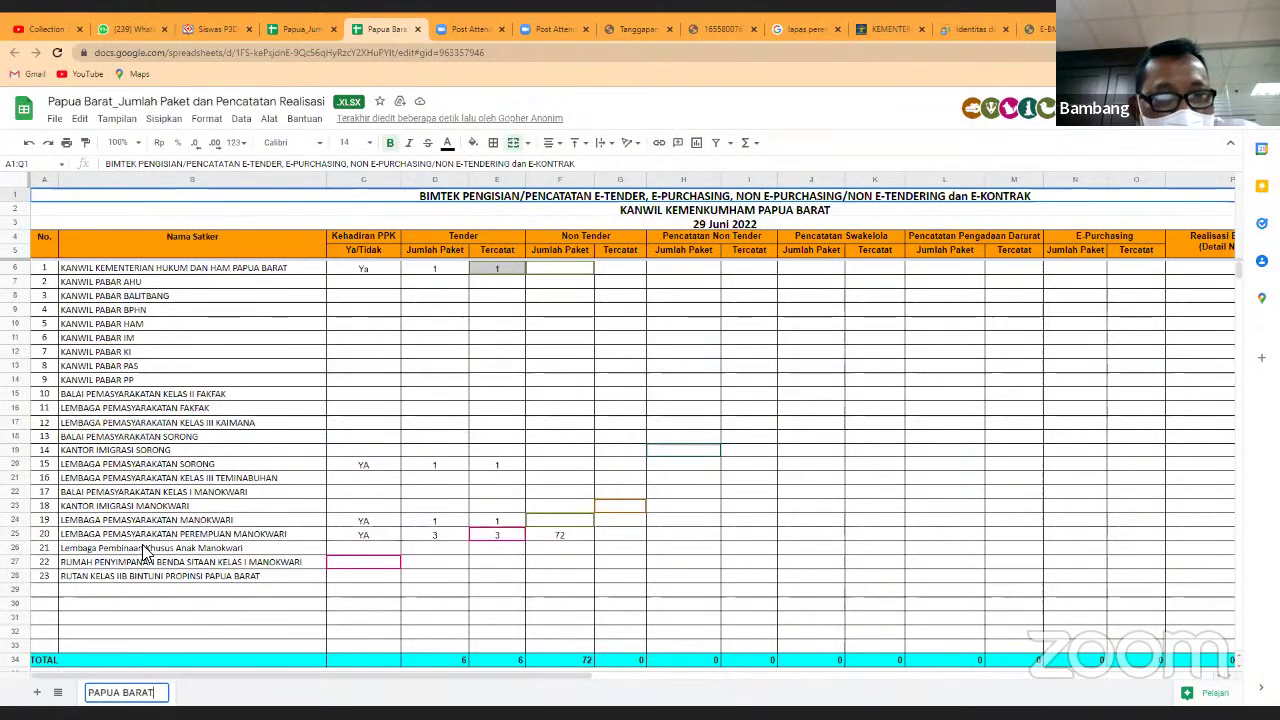
key(Return)
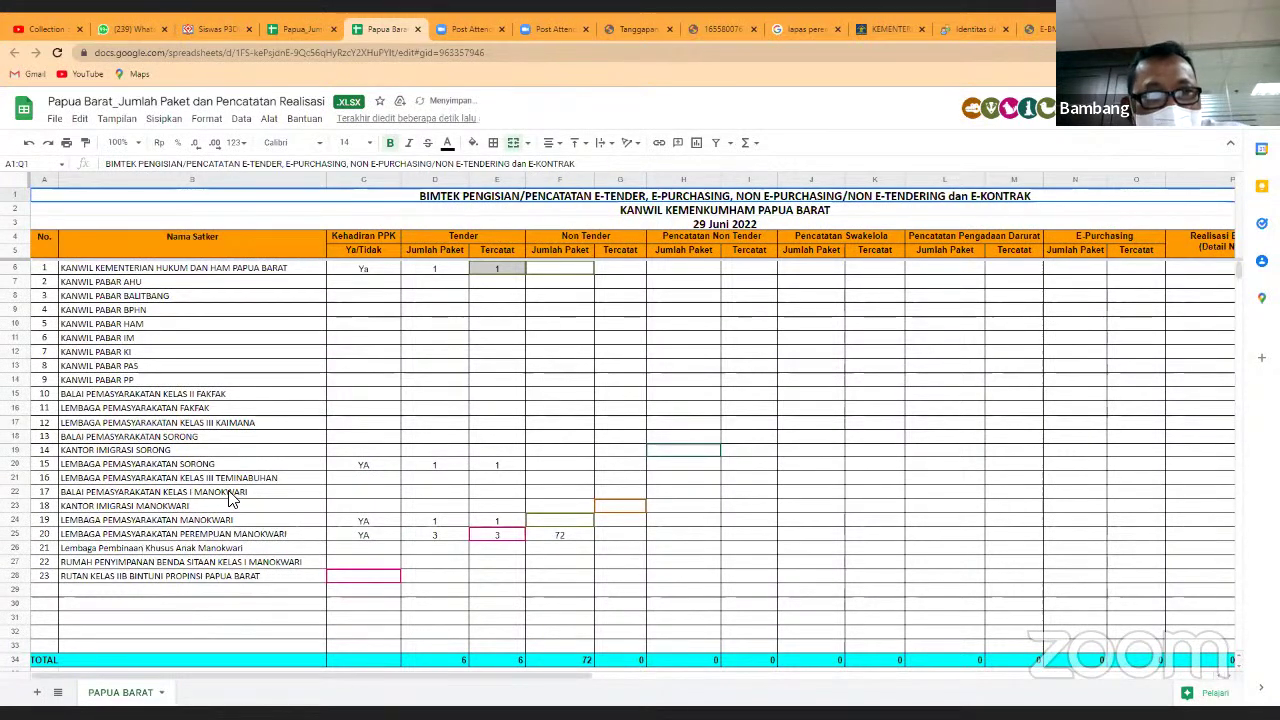
click(300, 28)
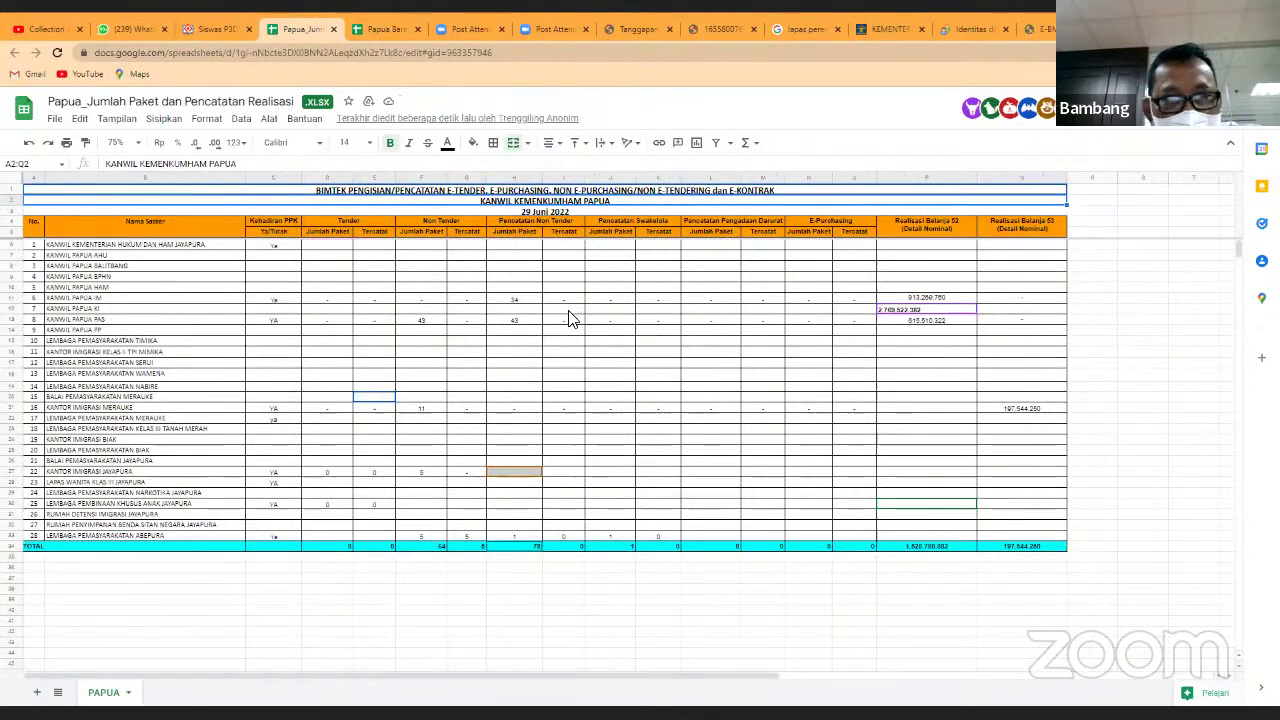
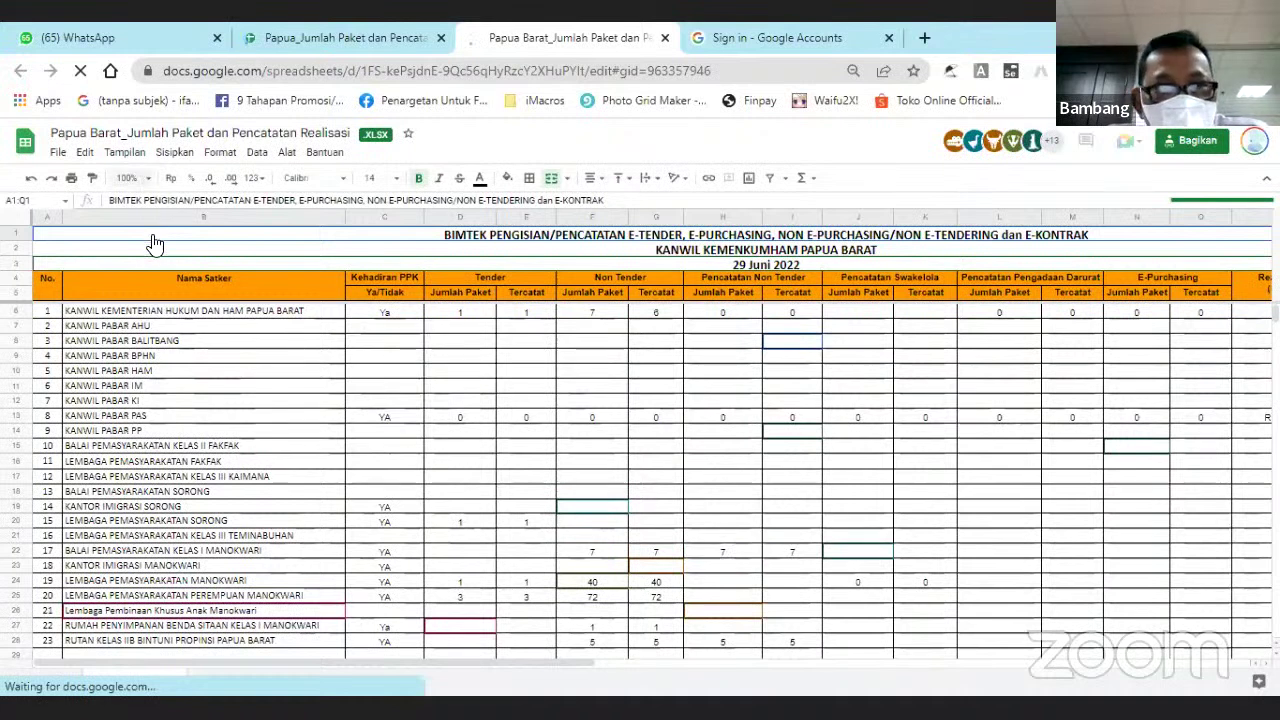
Zoom the Papua Barat sheet to 90%, glance at the Papua_Jumlah Paket workbook, then return
click(126, 177)
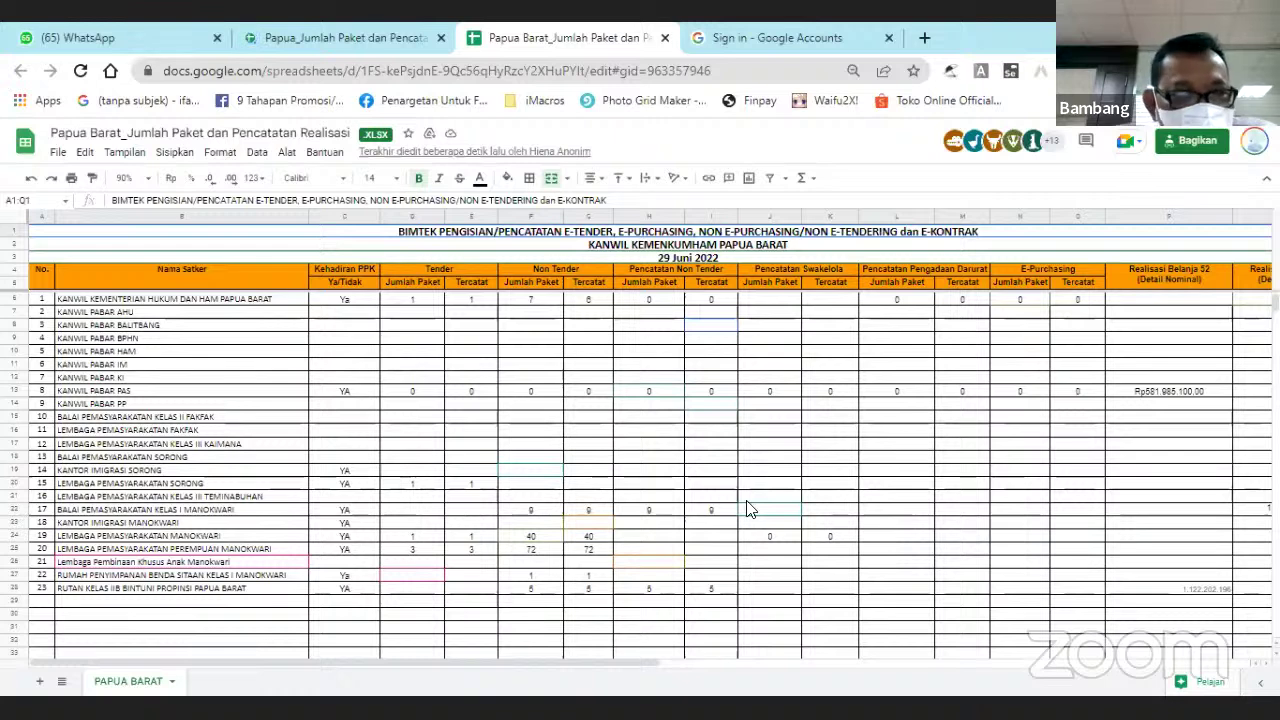
click(338, 33)
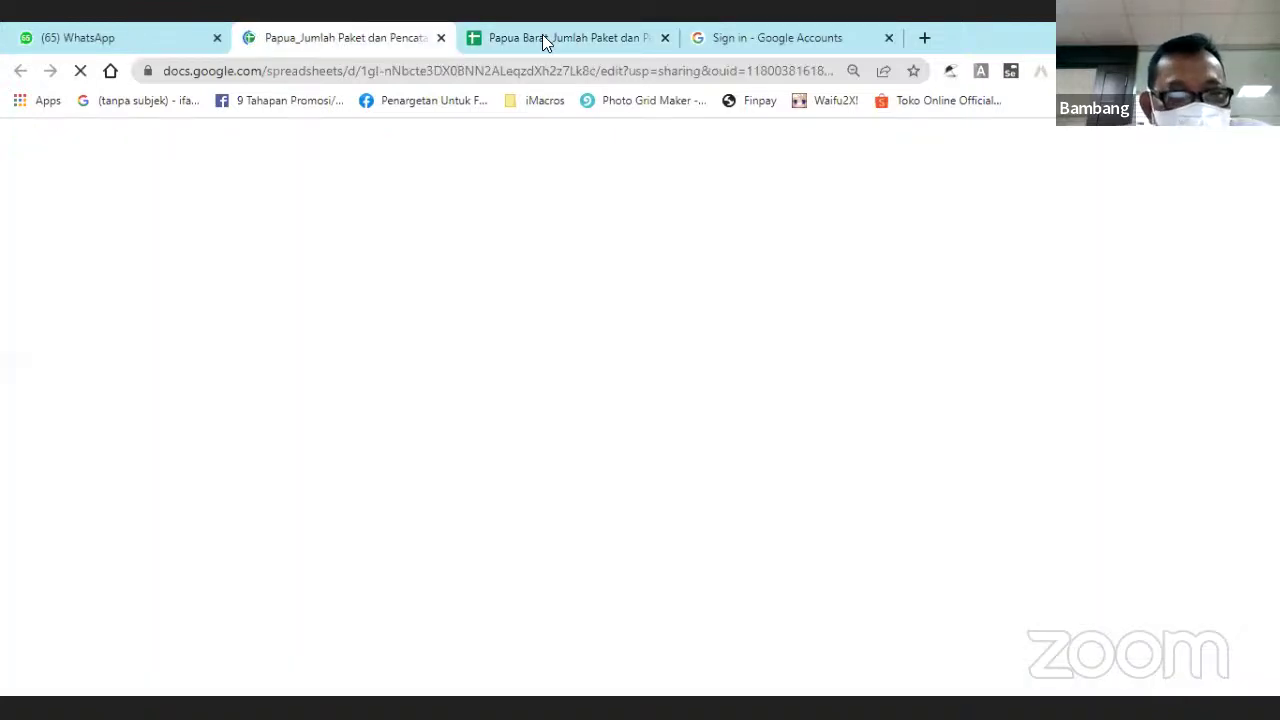
key(ctrl+Tab)
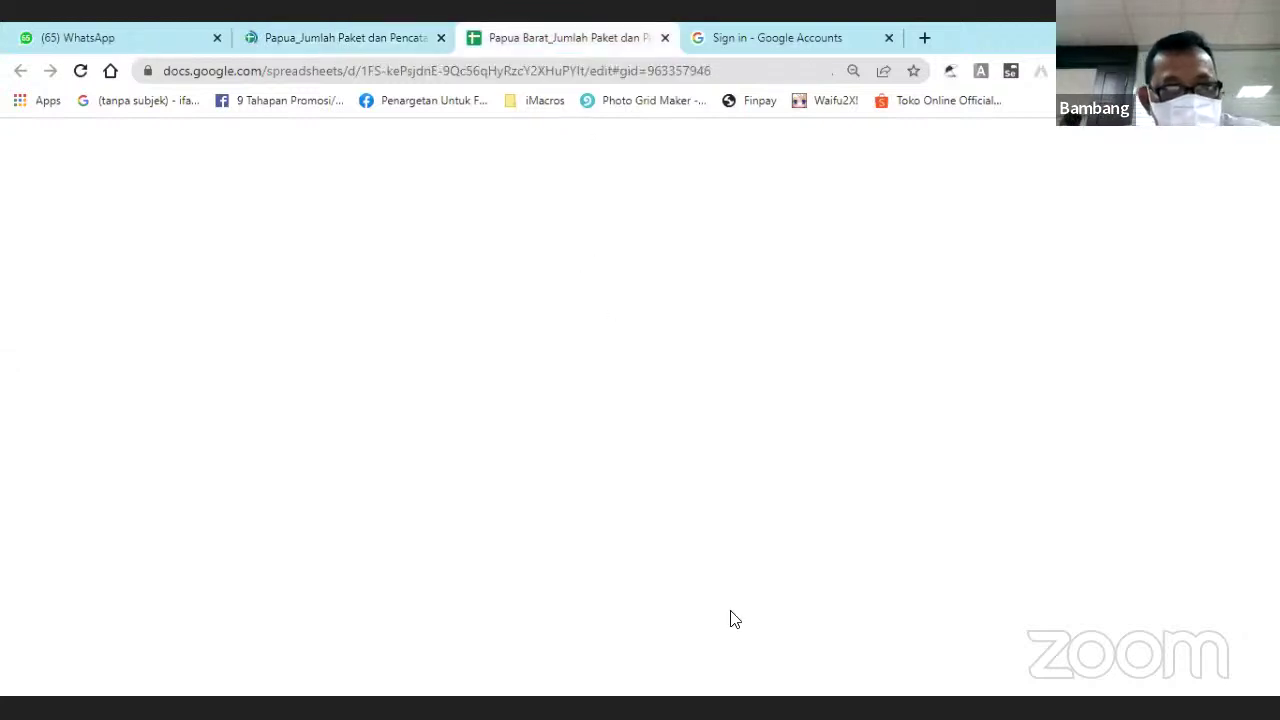
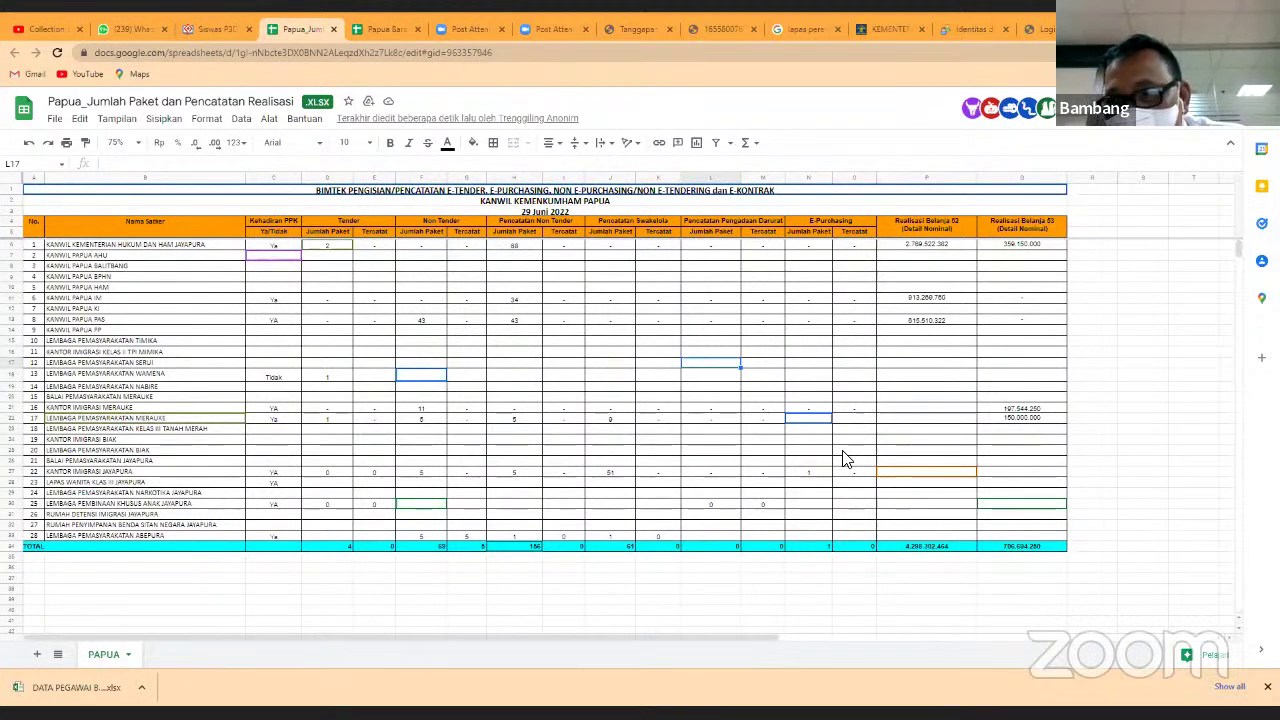
In the Papua Barat sheet, enter 4 Non Tender packages for Lapas Kelas III Kaimana, all 4 recorded
click(374, 28)
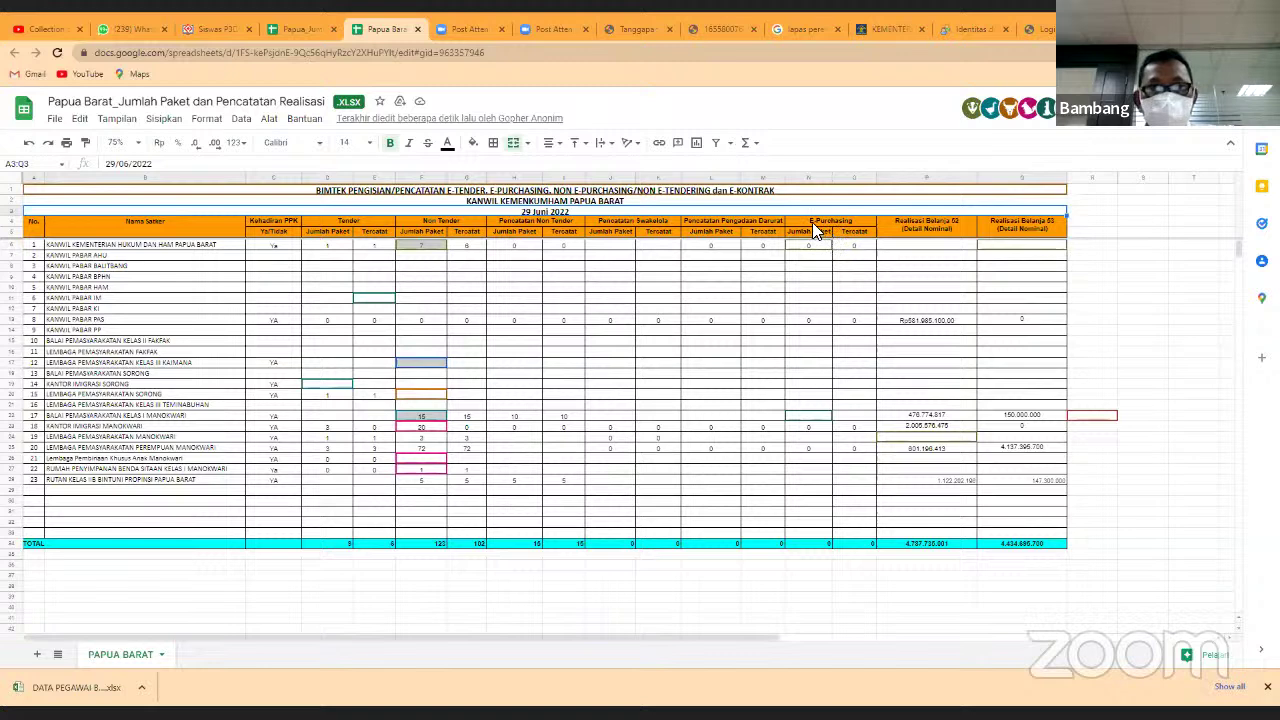
text(4)
key(Tab)
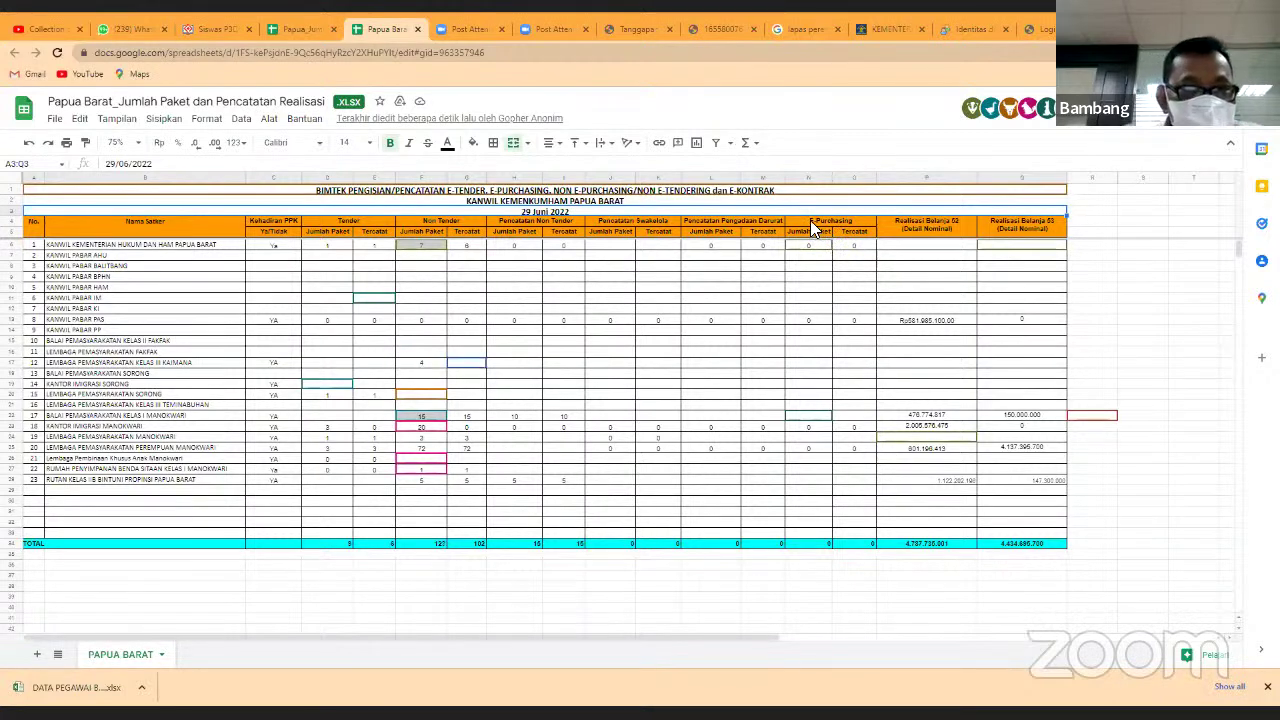
text(4)
key(Tab)
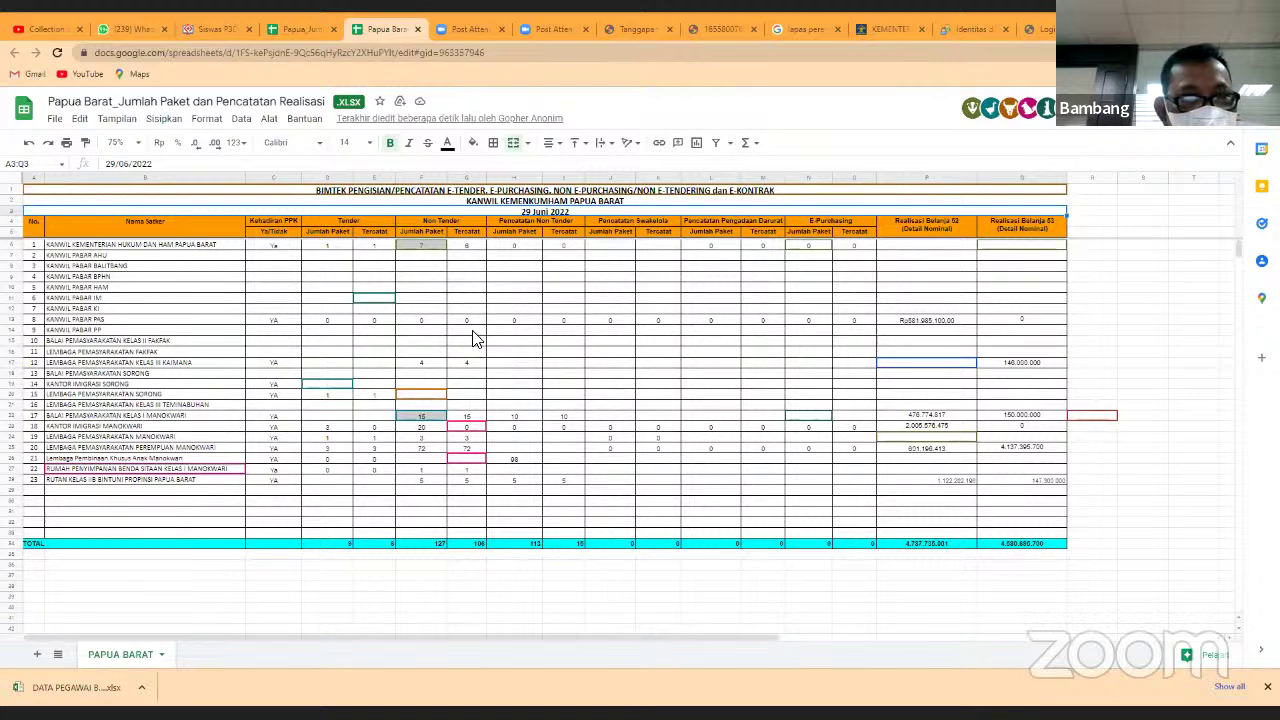
Switch back and forth between the Papua_Jumlah and Papua Barat spreadsheets, ending on Papua_Jumlah
click(302, 34)
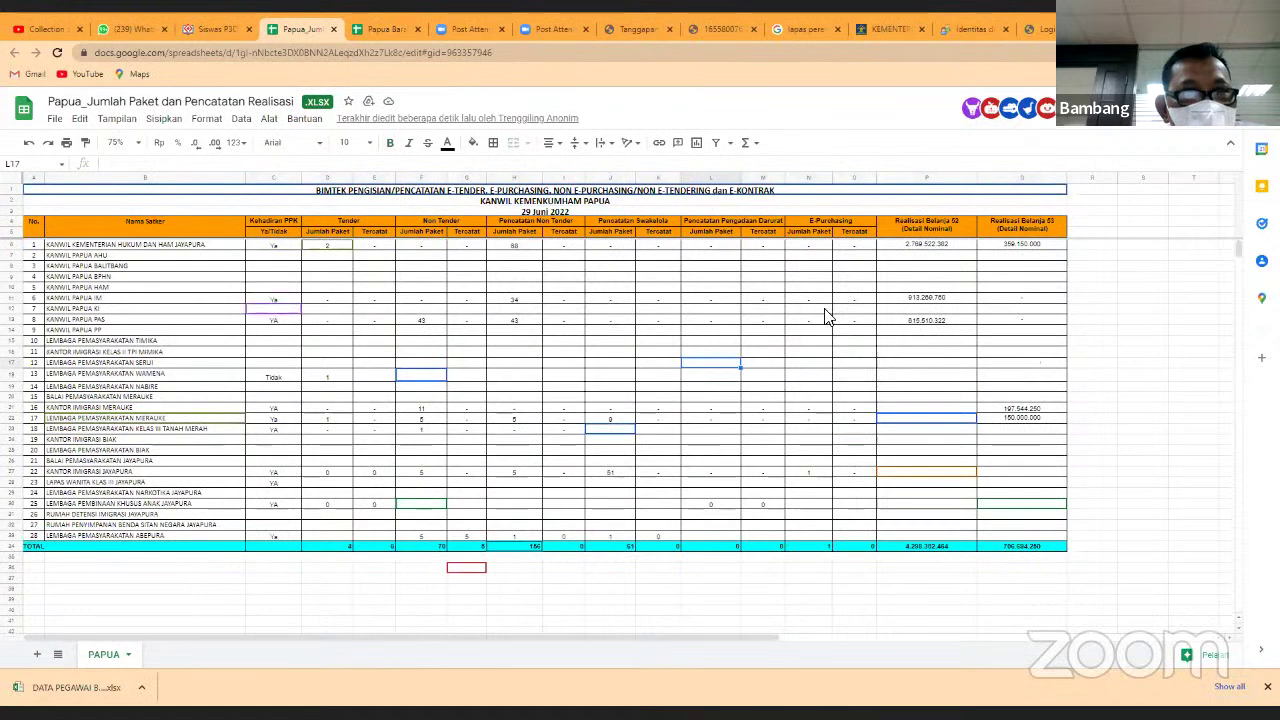
click(362, 30)
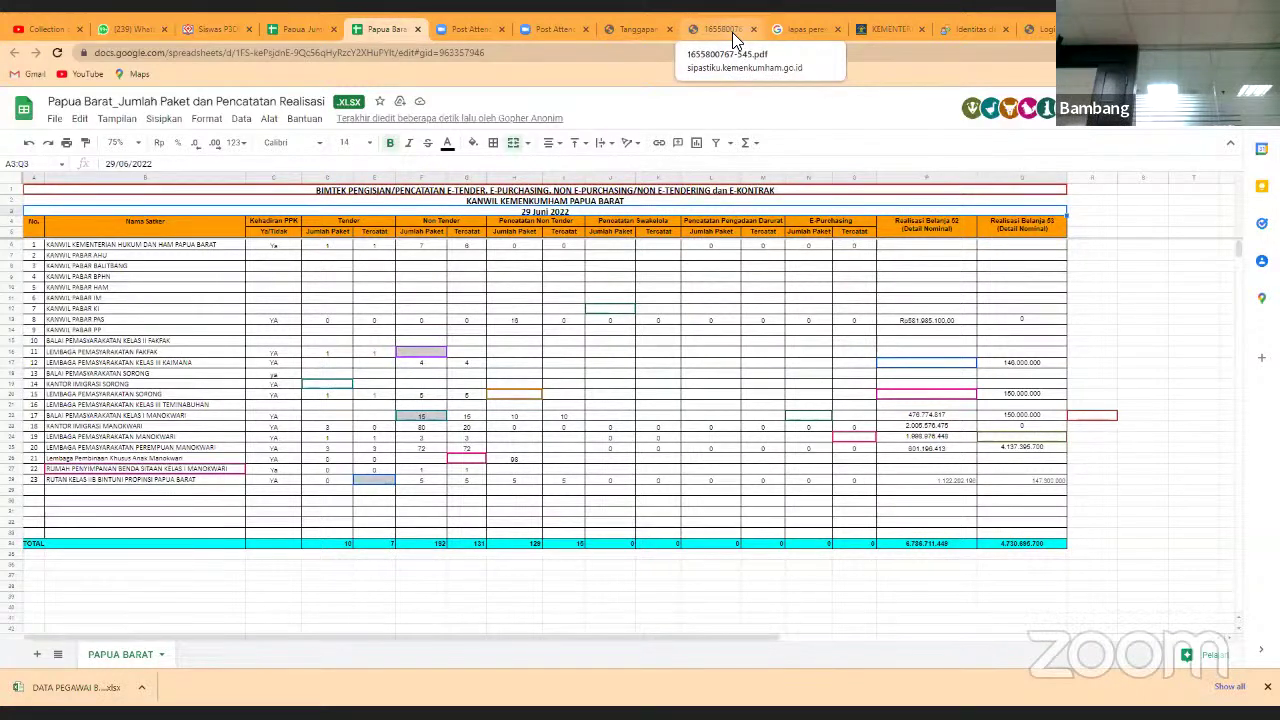
click(298, 26)
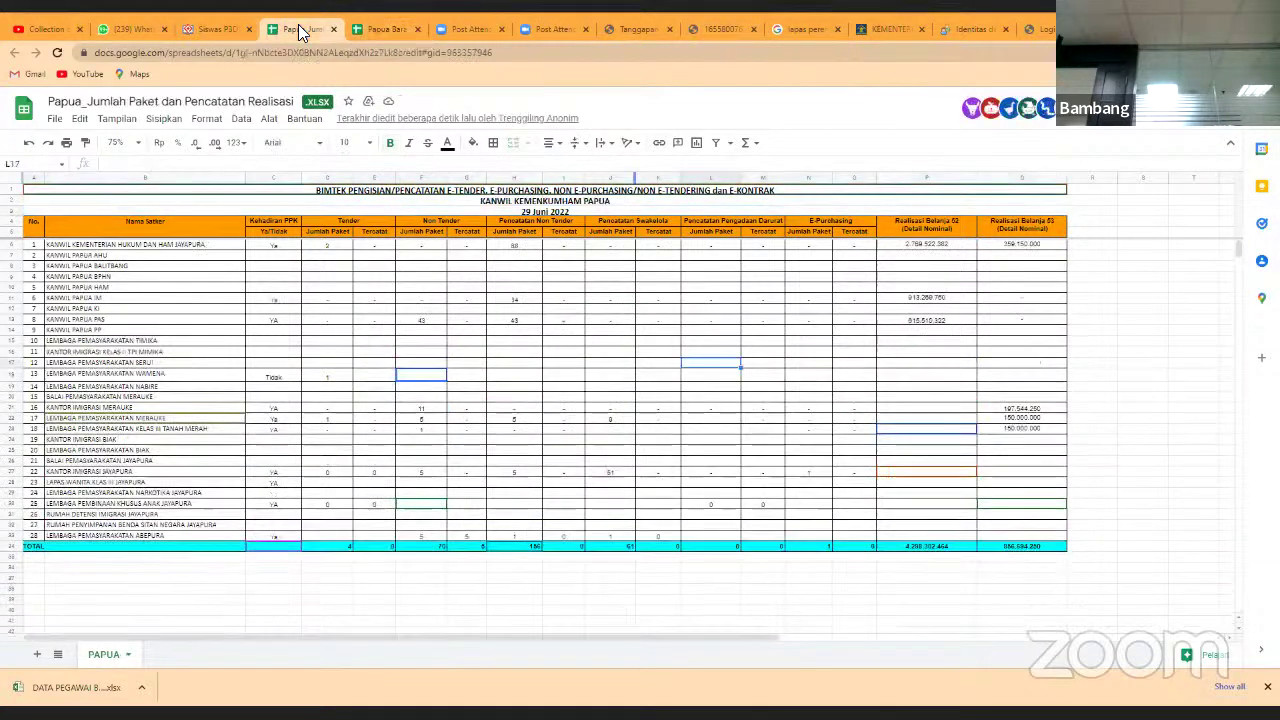
click(392, 34)
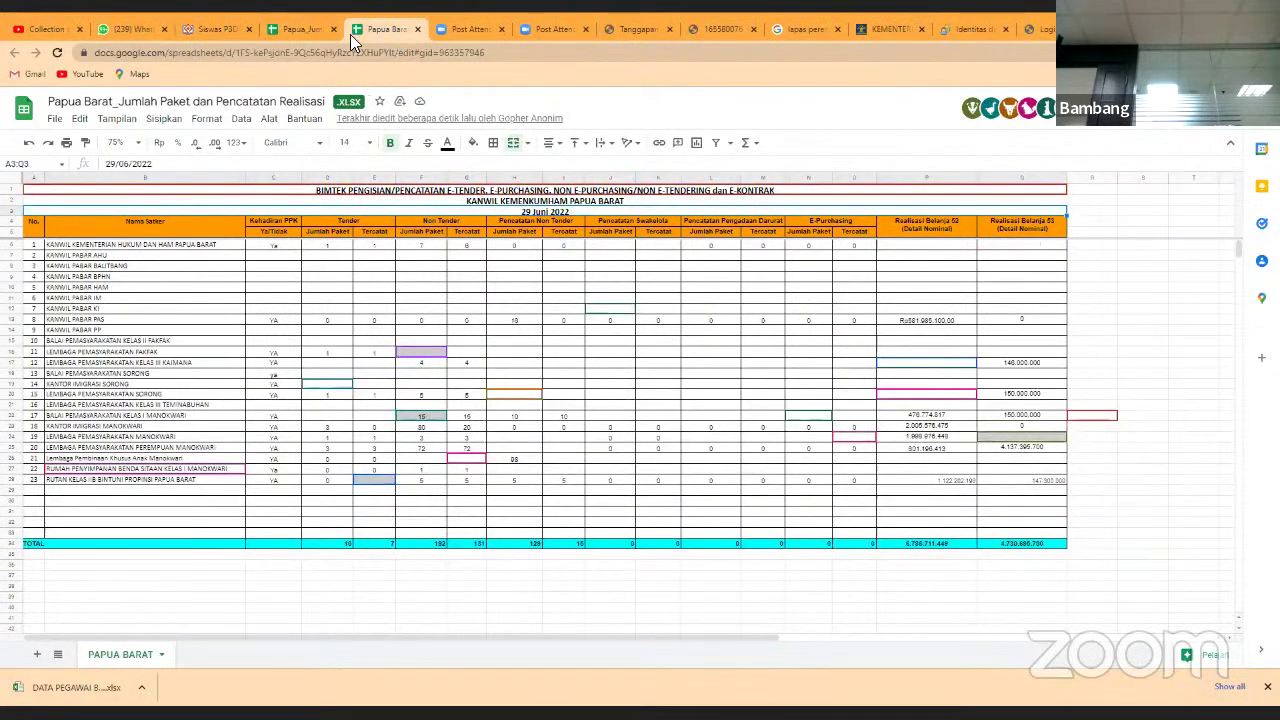
click(308, 32)
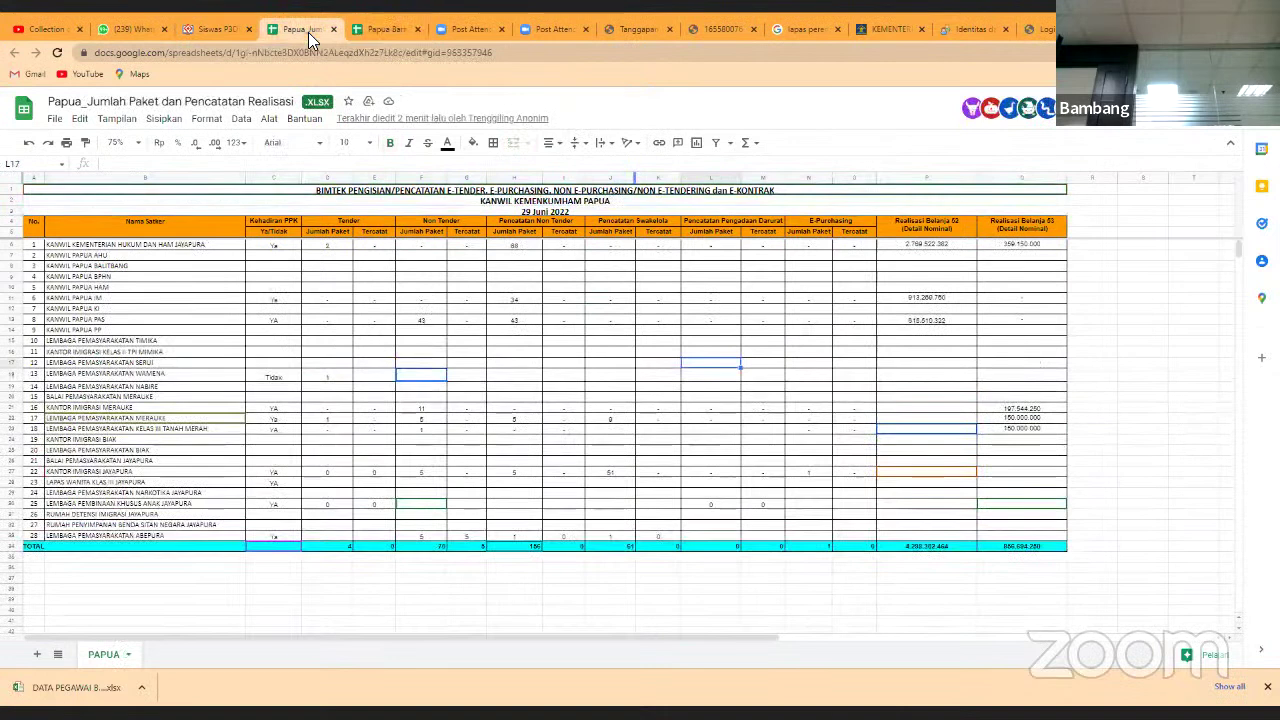